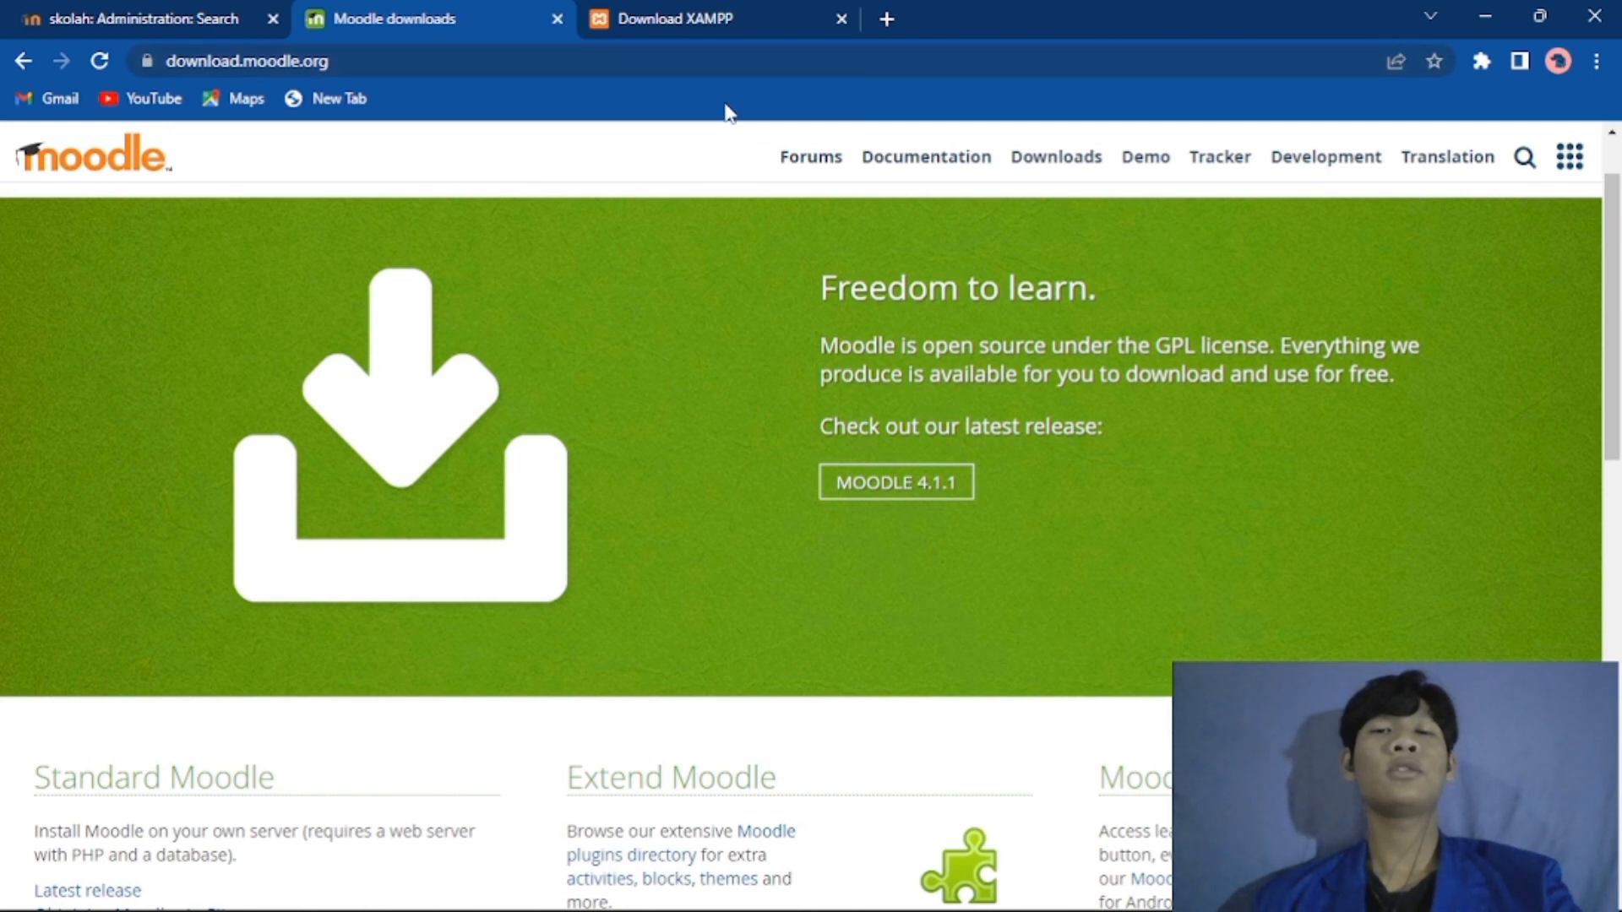
Step: View the XAMPP for Windows downloads, including the 64-bit package for version 8.1.12
{"action": "left_click", "coordinate": [769, 17]}
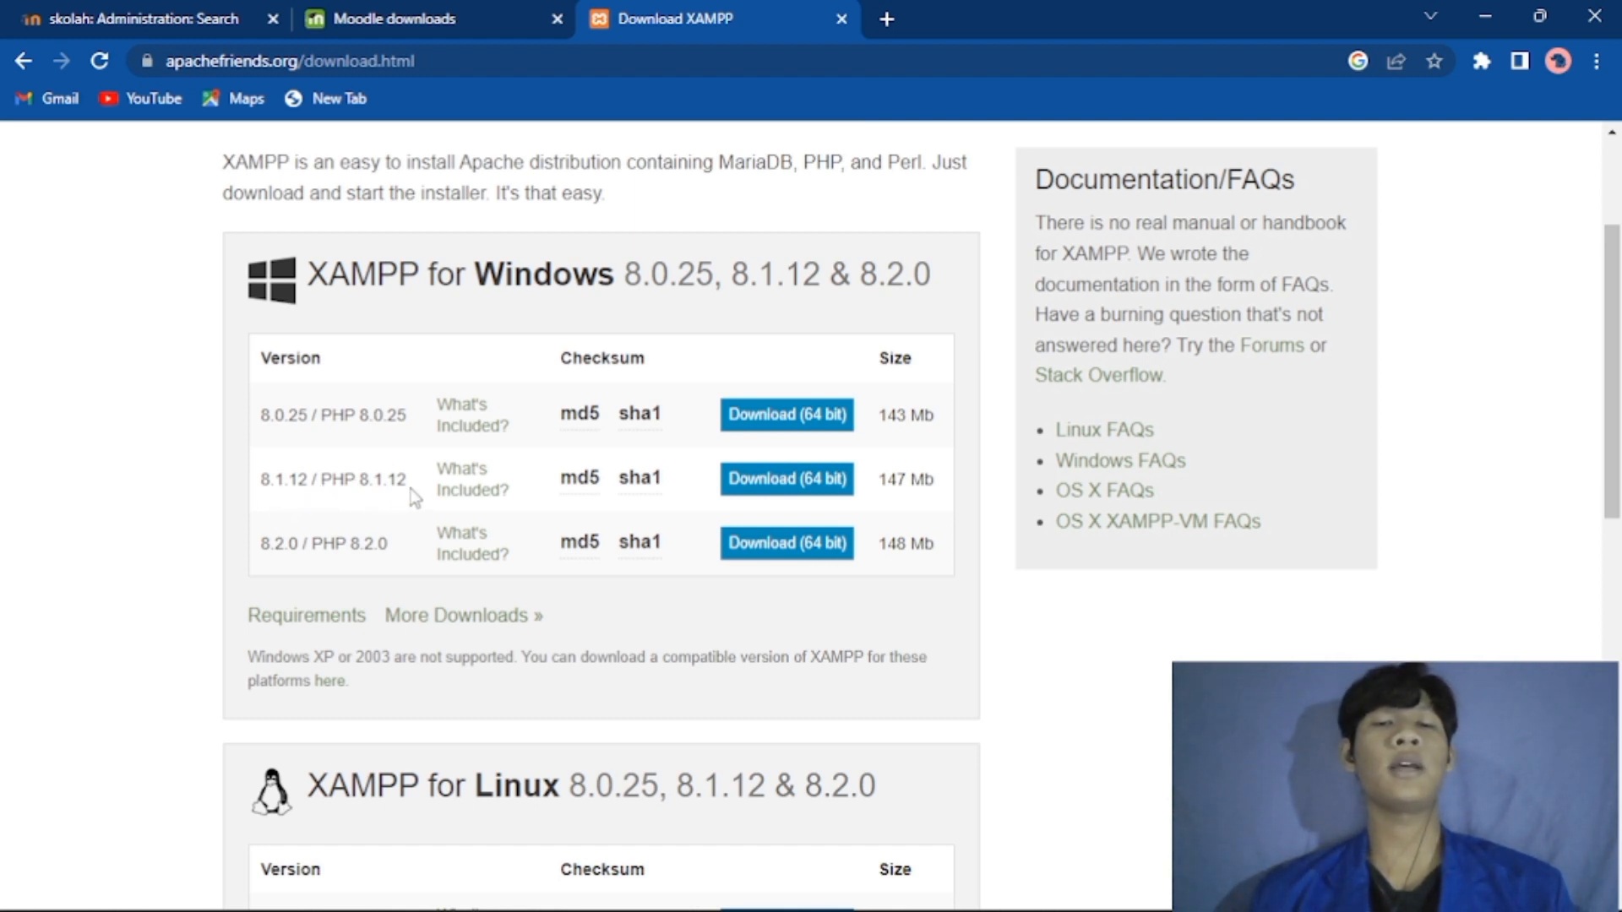
{"action": "mouse_move", "coordinate": [665, 497]}
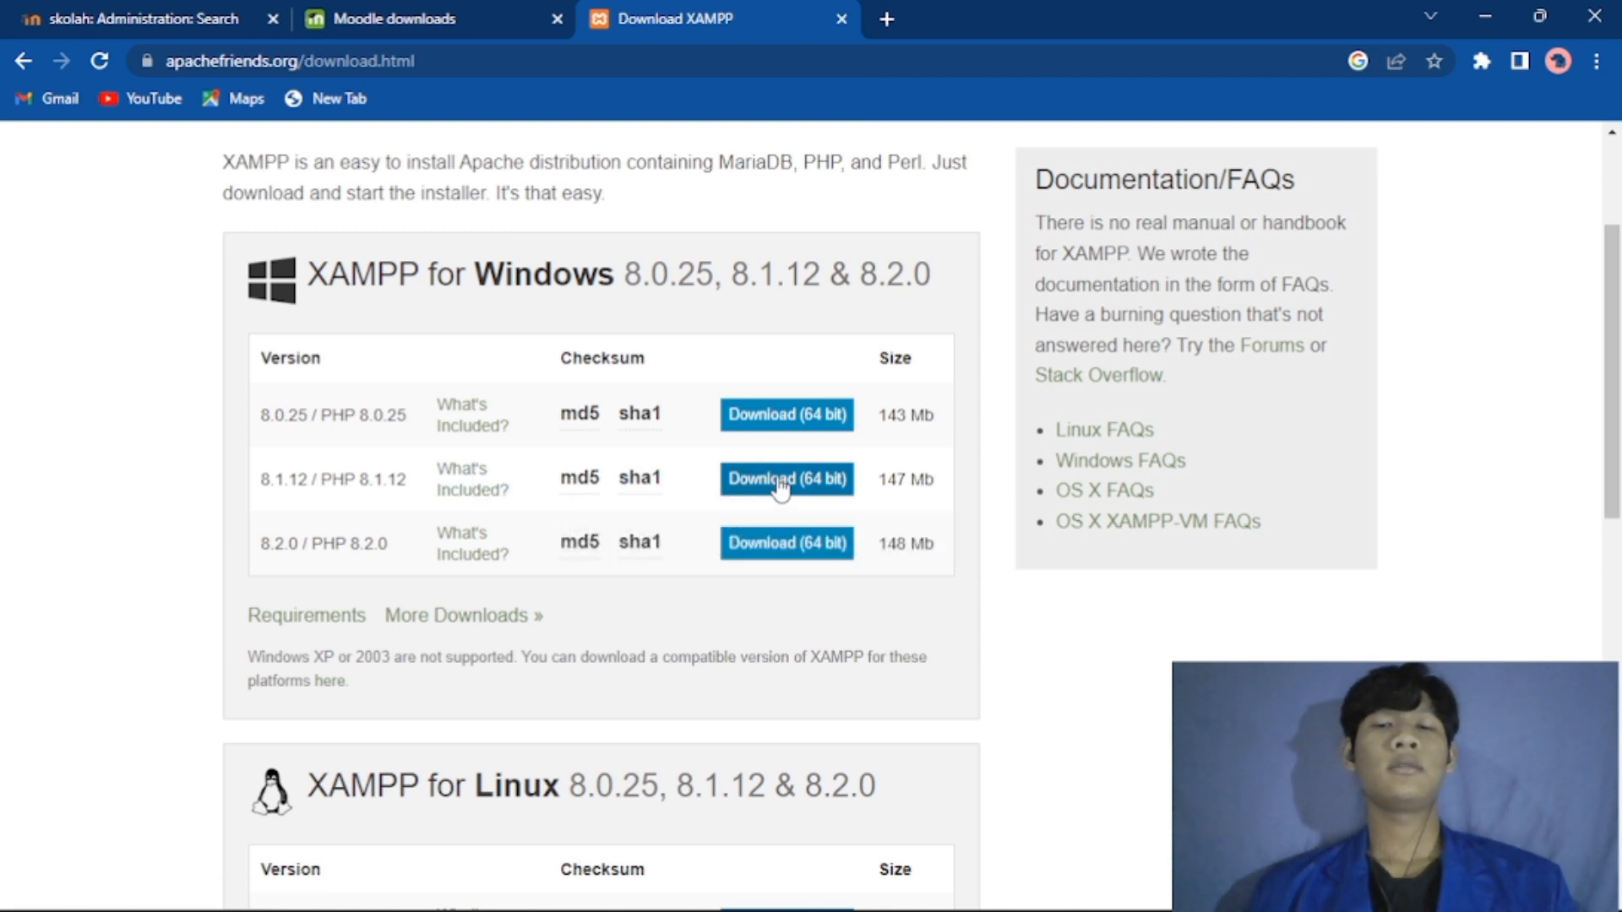
Step: Open the Moodle 4.1.1 latest release page from the Moodle downloads site and review its download packages
{"action": "left_click", "coordinate": [426, 20]}
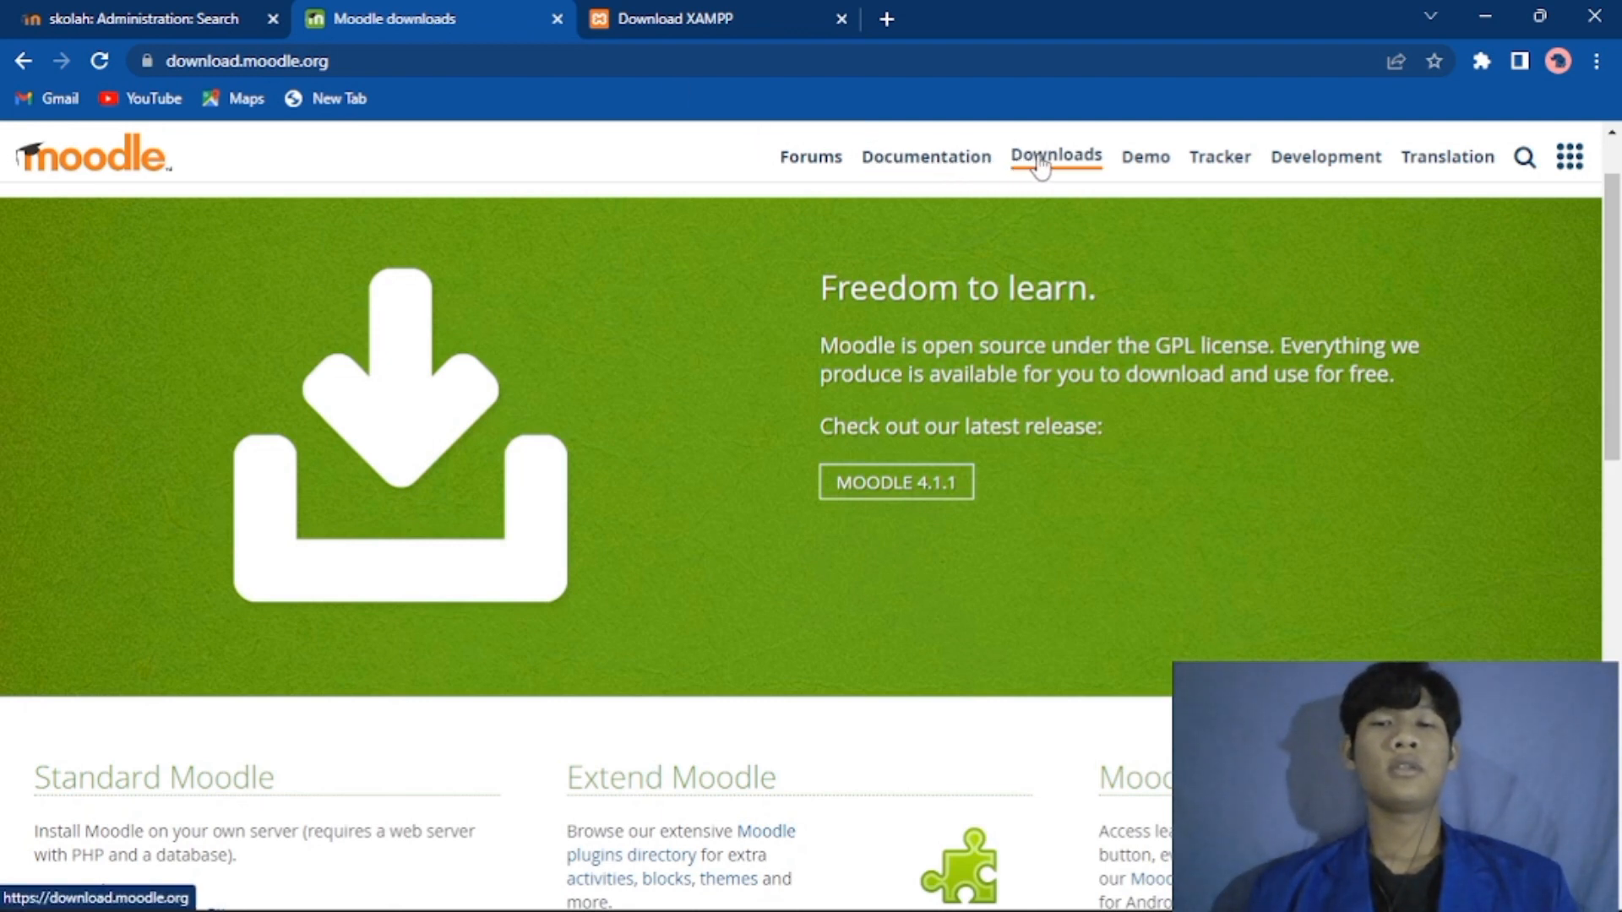
{"action": "scroll", "coordinate": [812, 540], "scroll_direction": "down", "scroll_amount": 1}
{"action": "scroll", "coordinate": [992, 295], "scroll_direction": "up", "scroll_amount": 3}
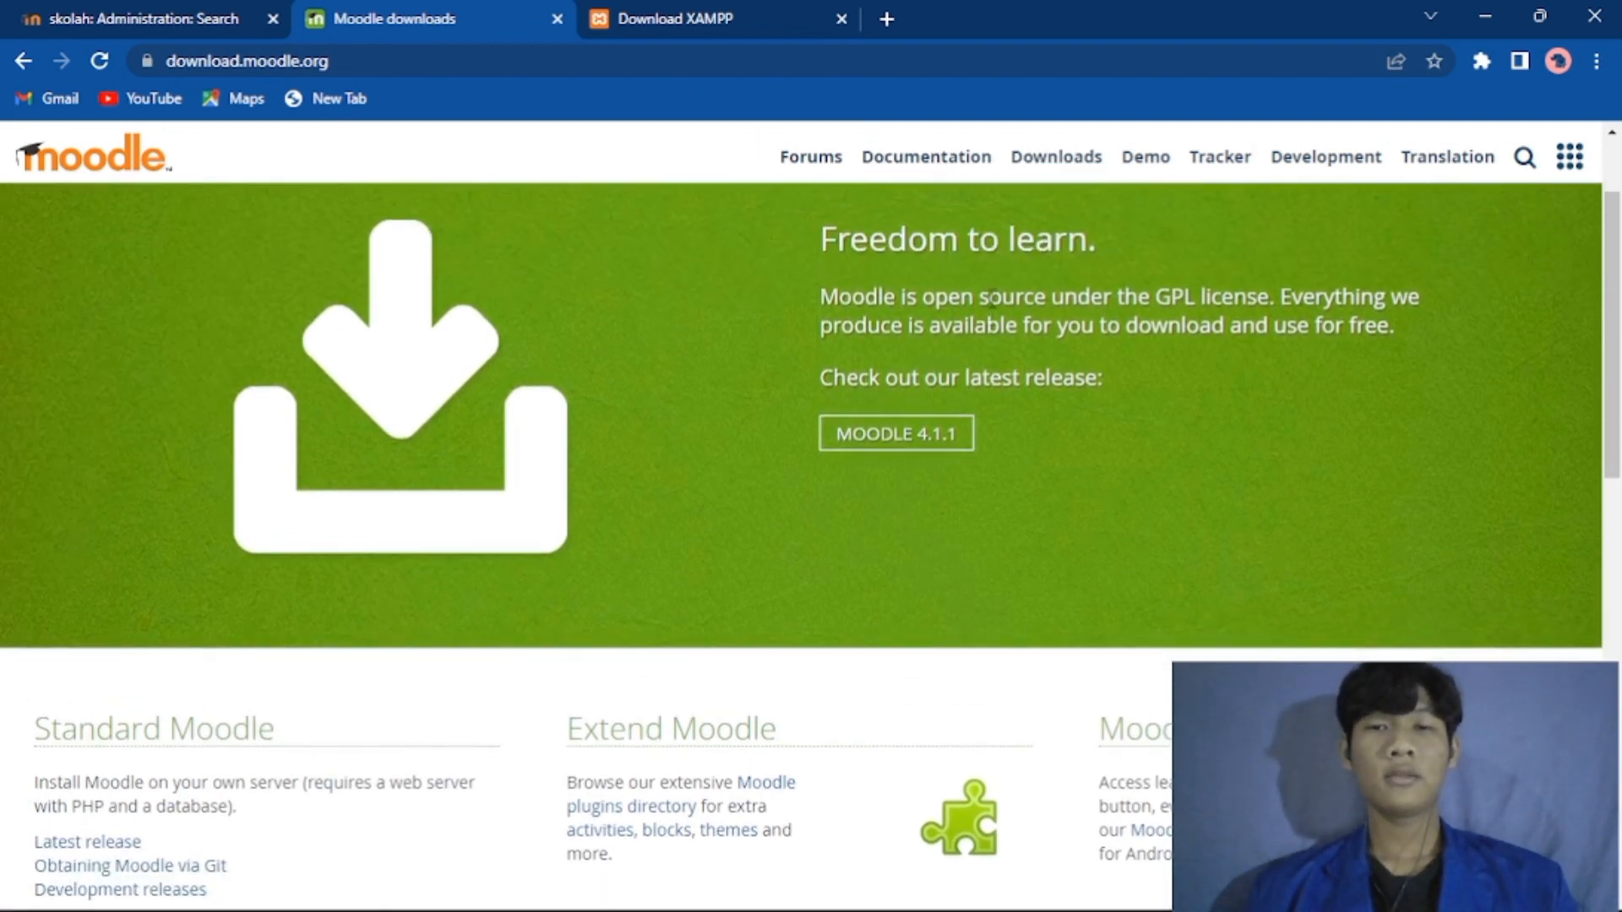
{"action": "scroll", "coordinate": [992, 303], "scroll_direction": "down", "scroll_amount": 1}
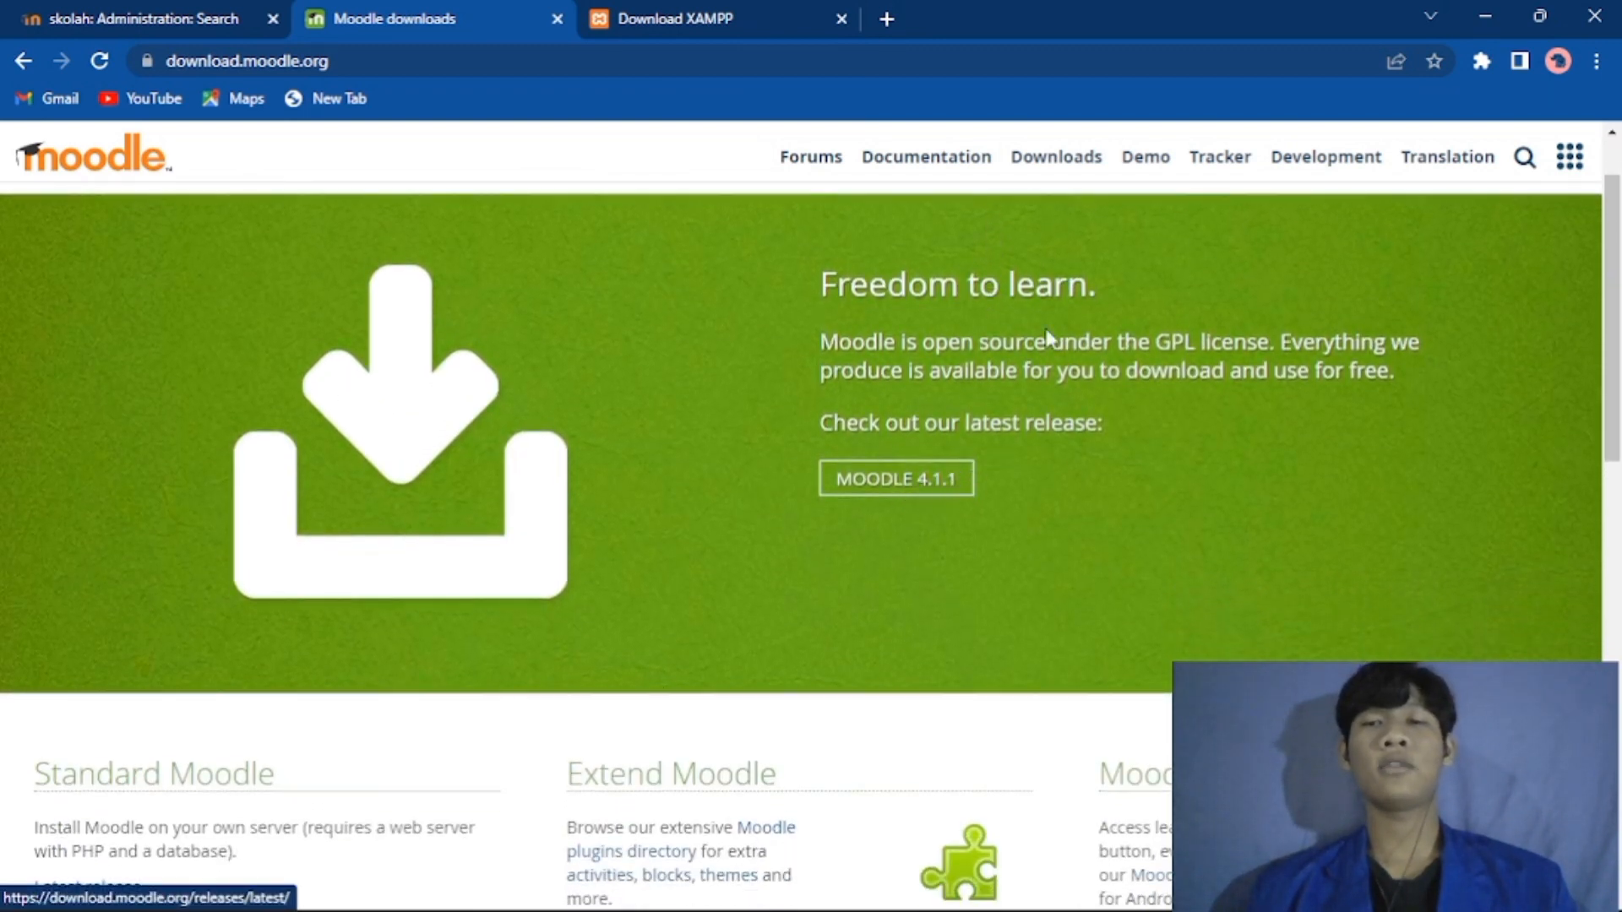
{"action": "left_click", "coordinate": [1061, 162]}
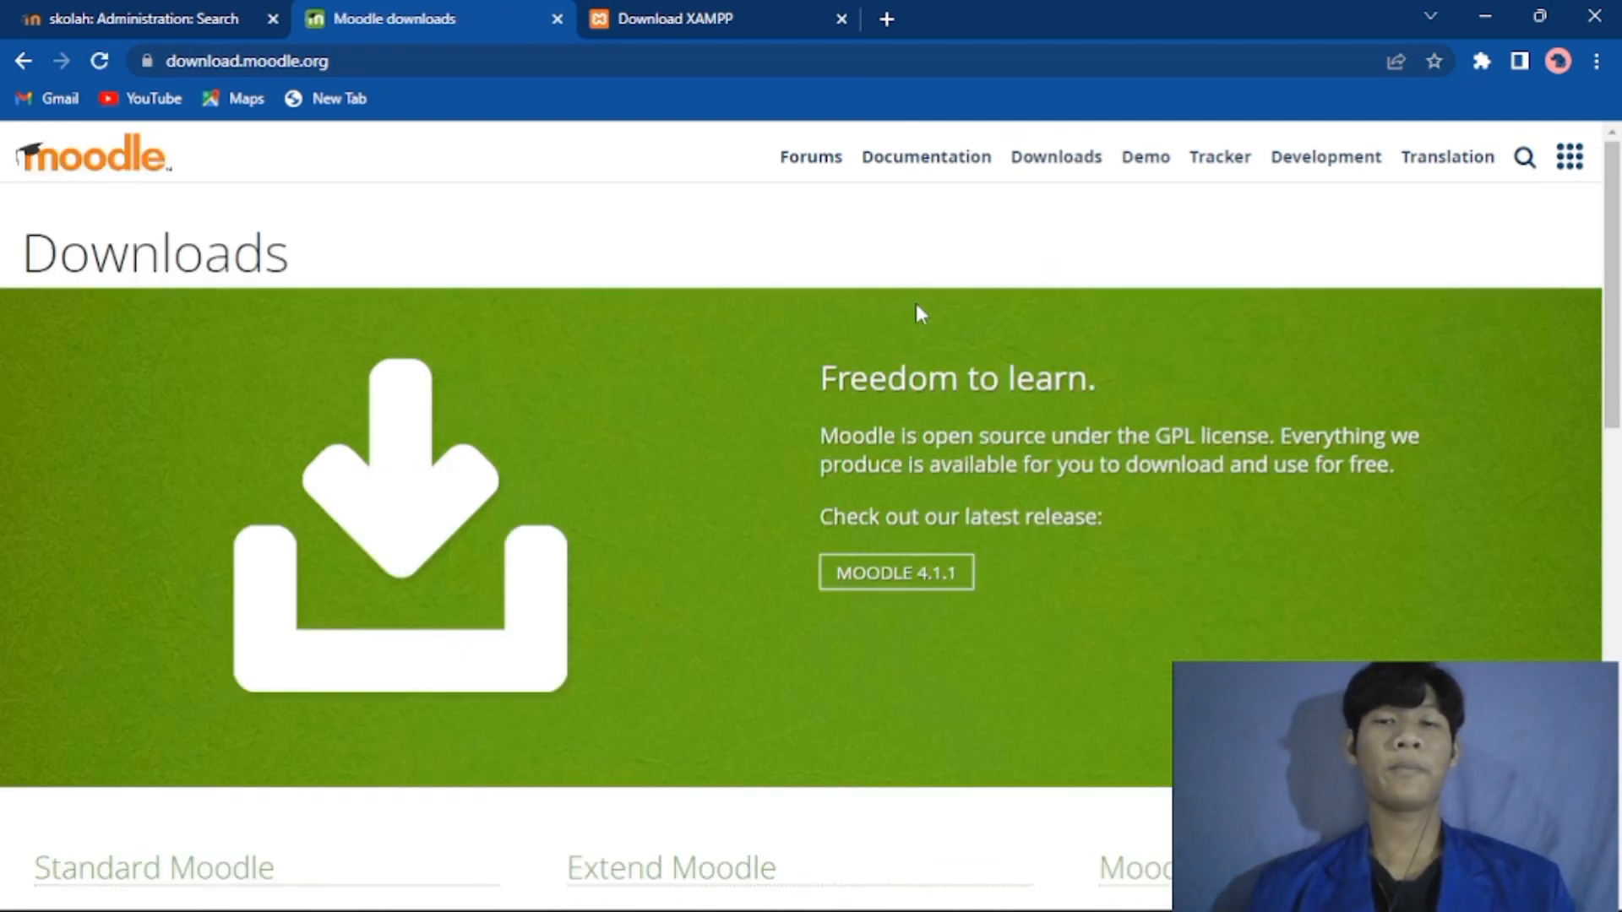
{"action": "scroll", "coordinate": [915, 314], "scroll_direction": "down", "scroll_amount": 4}
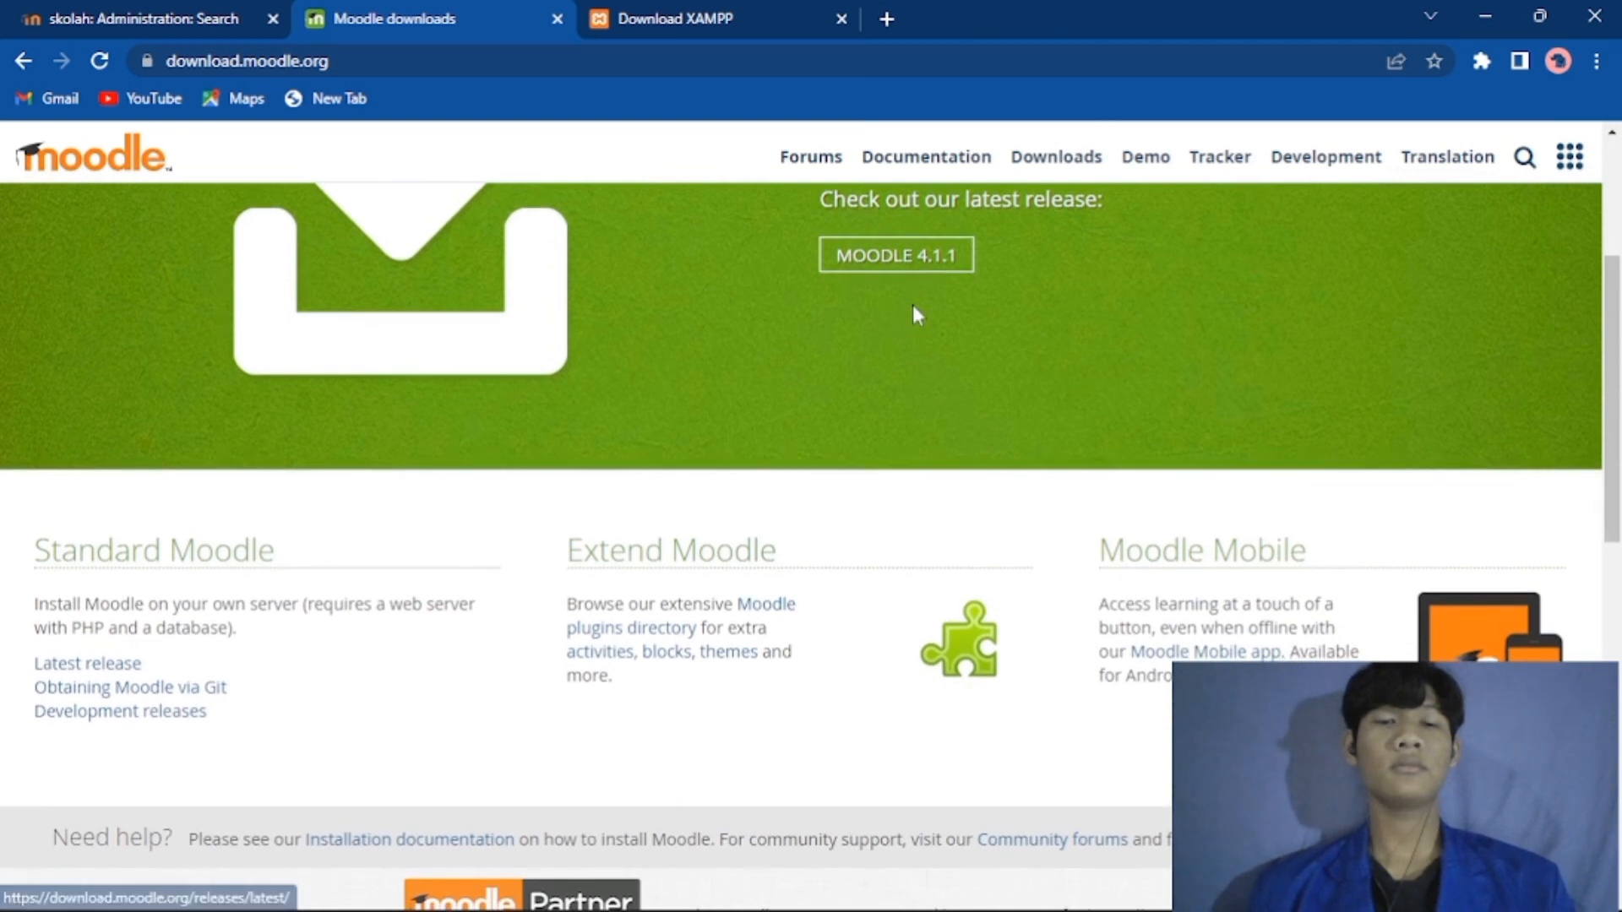
{"action": "scroll", "coordinate": [916, 316], "scroll_direction": "up", "scroll_amount": 1}
{"action": "scroll", "coordinate": [915, 314], "scroll_direction": "up", "scroll_amount": 2}
{"action": "scroll", "coordinate": [916, 314], "scroll_direction": "up", "scroll_amount": 2}
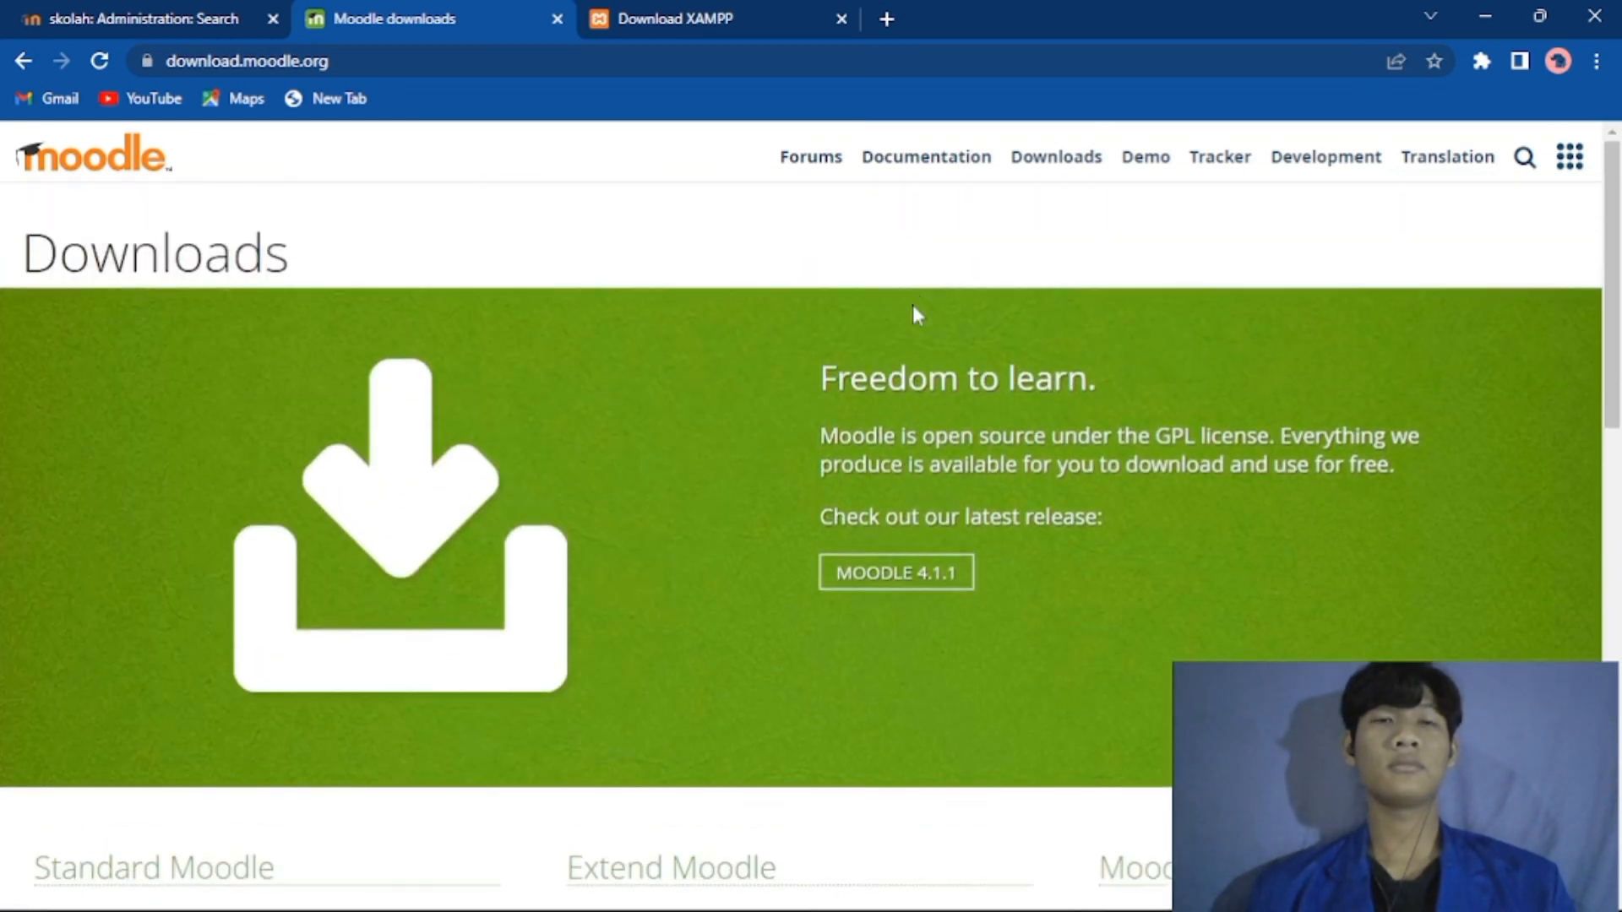
{"action": "left_click", "coordinate": [885, 579]}
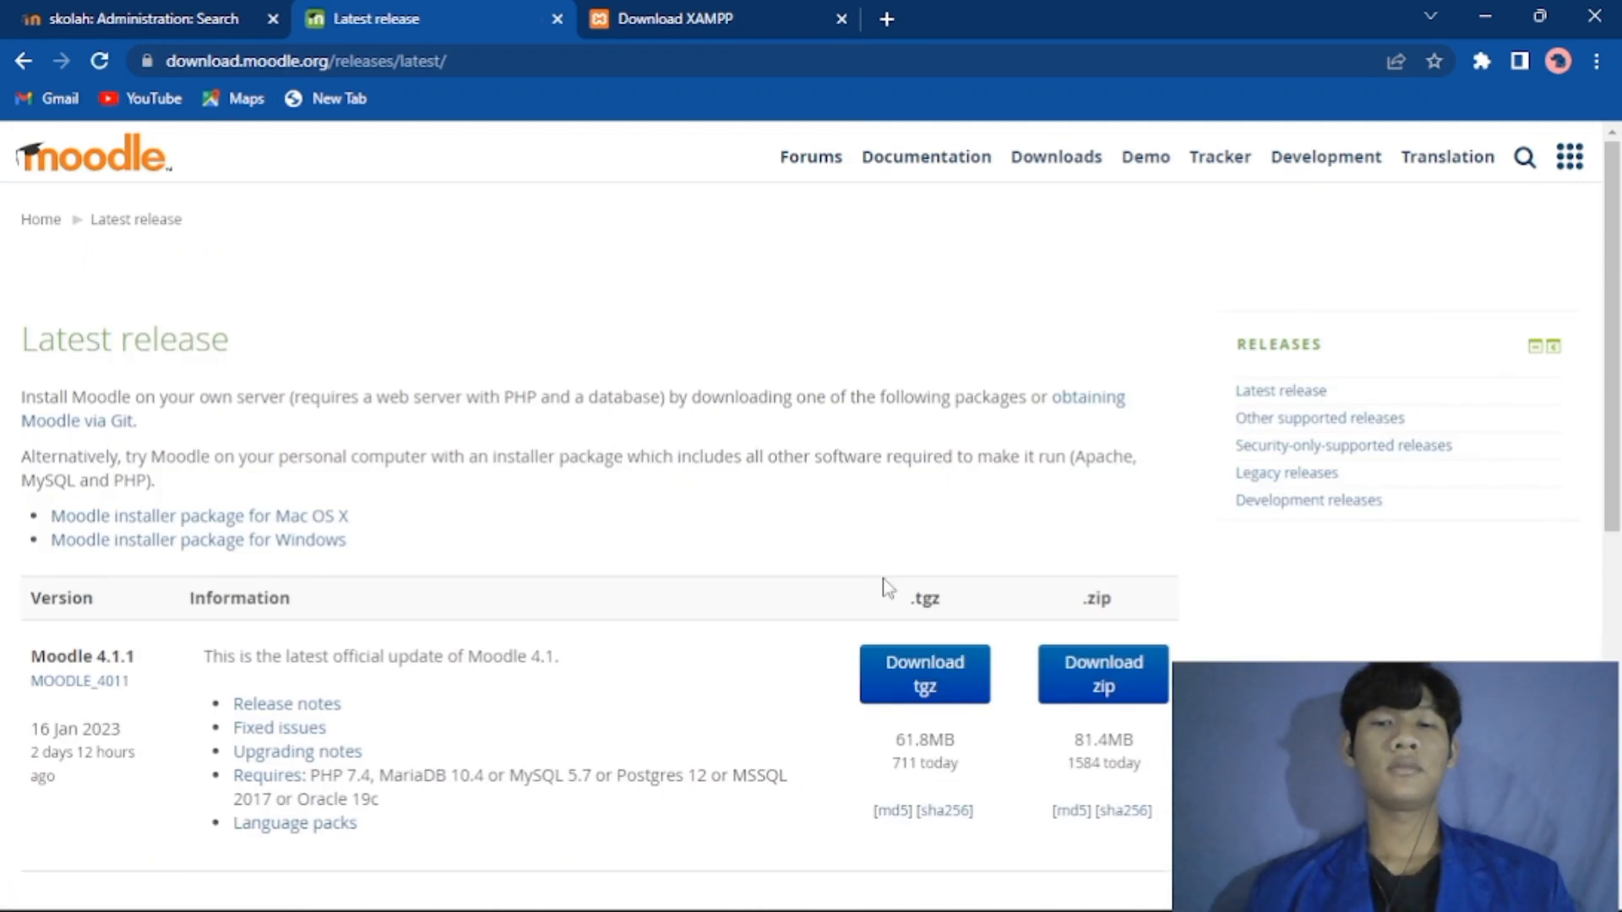
{"action": "scroll", "coordinate": [884, 579], "scroll_direction": "down", "scroll_amount": 2}
{"action": "scroll", "coordinate": [884, 586], "scroll_direction": "down", "scroll_amount": 1}
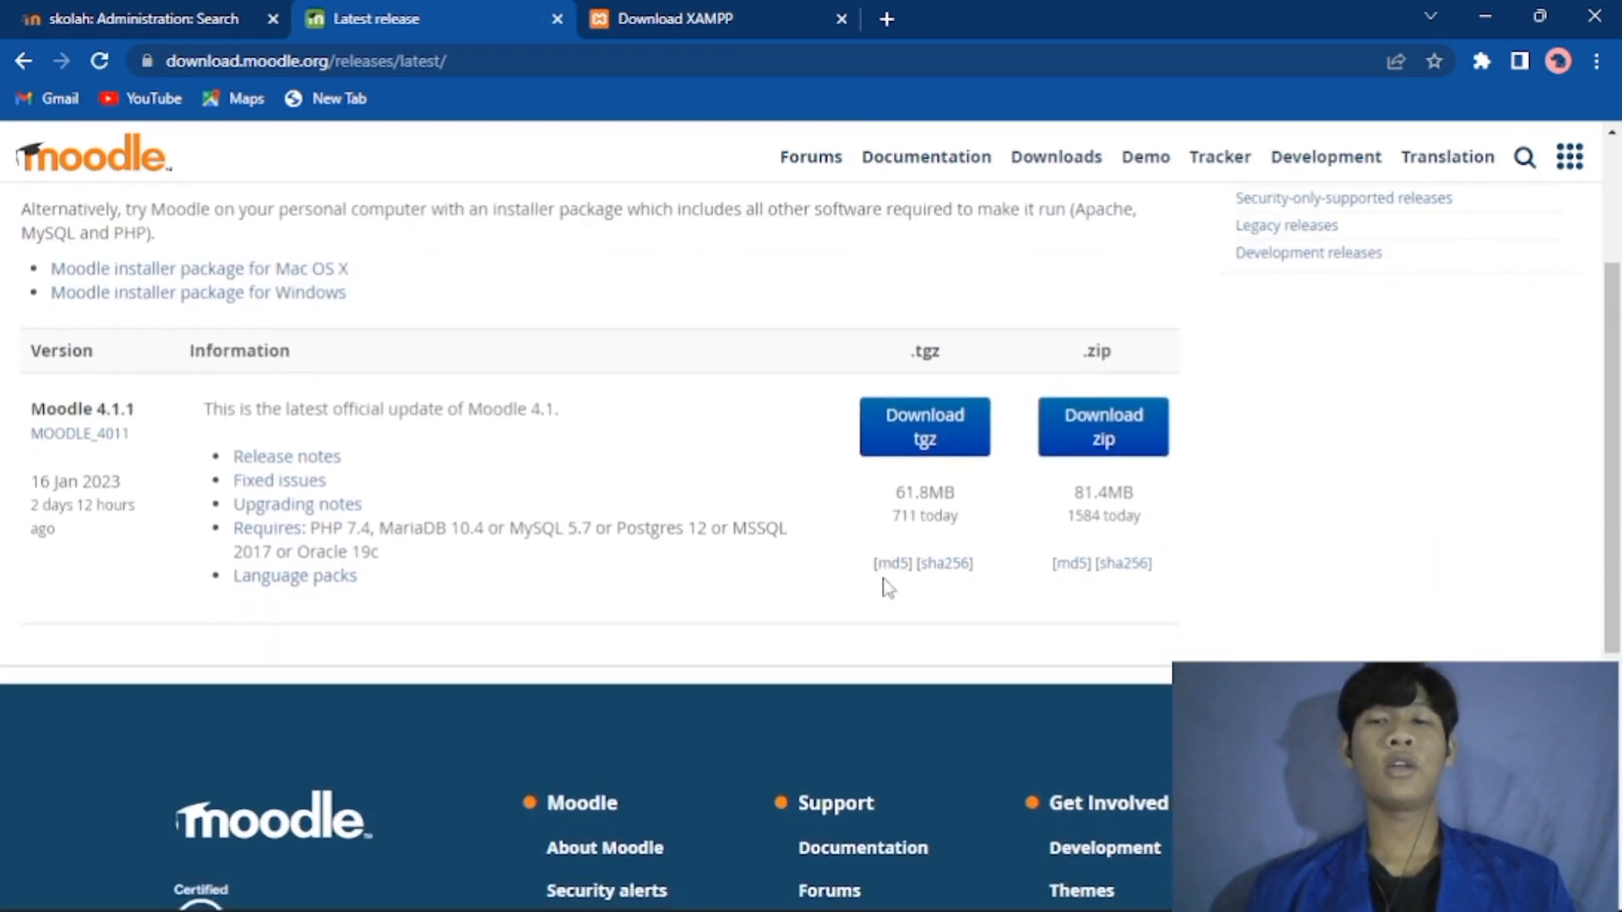
{"action": "scroll", "coordinate": [885, 585], "scroll_direction": "up", "scroll_amount": 1}
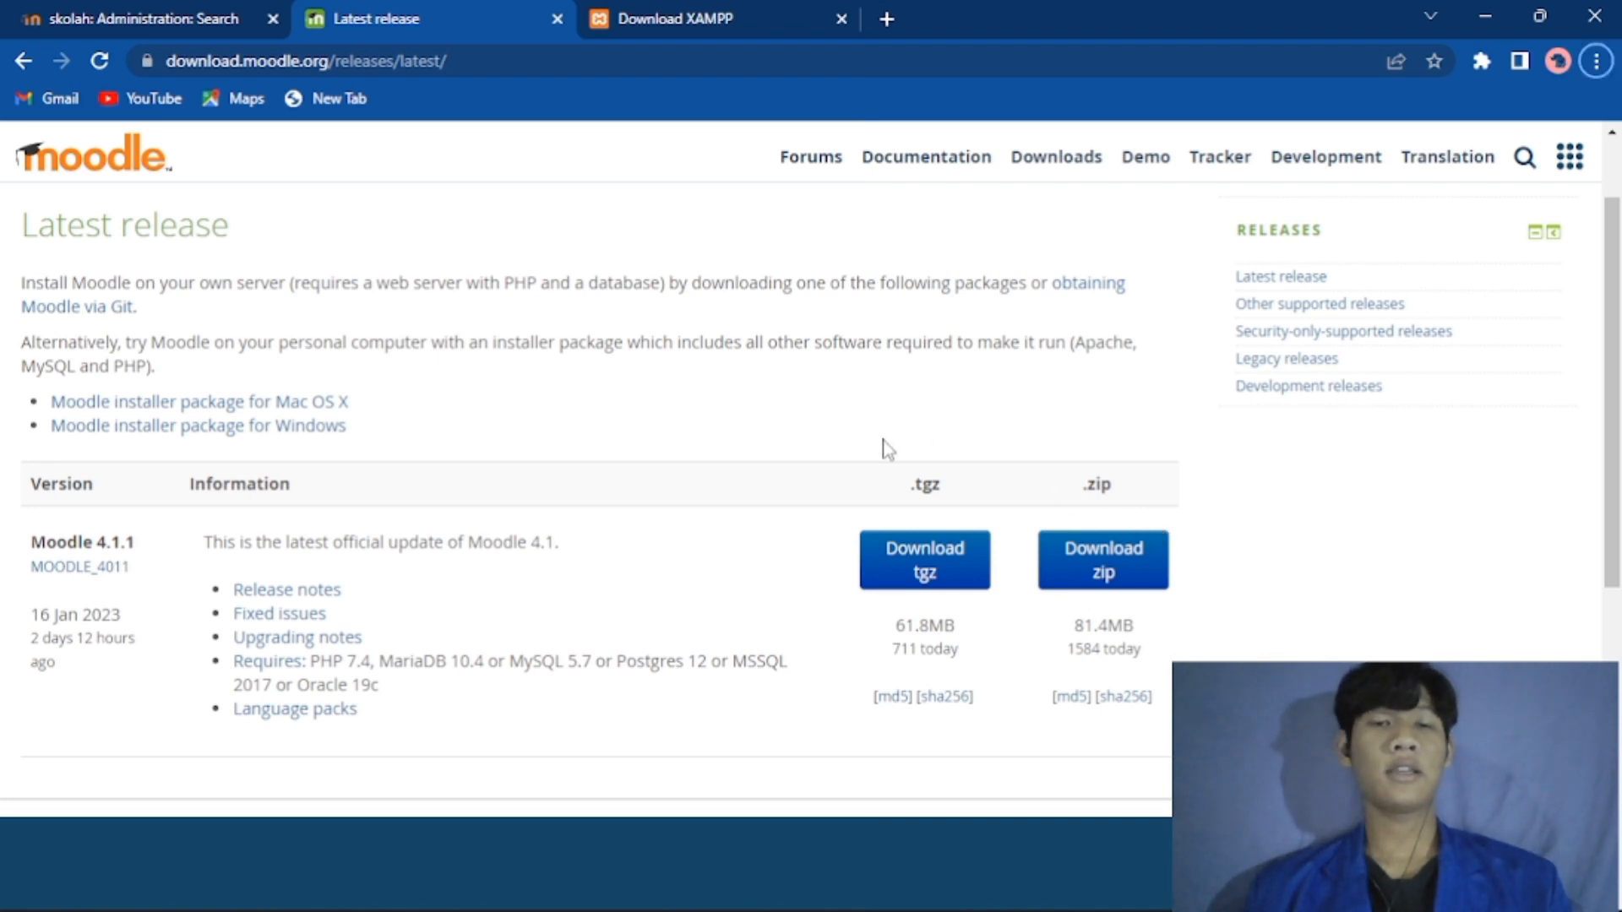
Step: Check the Downloads folder in File Explorer for the XAMPP installer and moodle-latest-401 folder, and return to the browser
{"action": "key", "text": "super"}
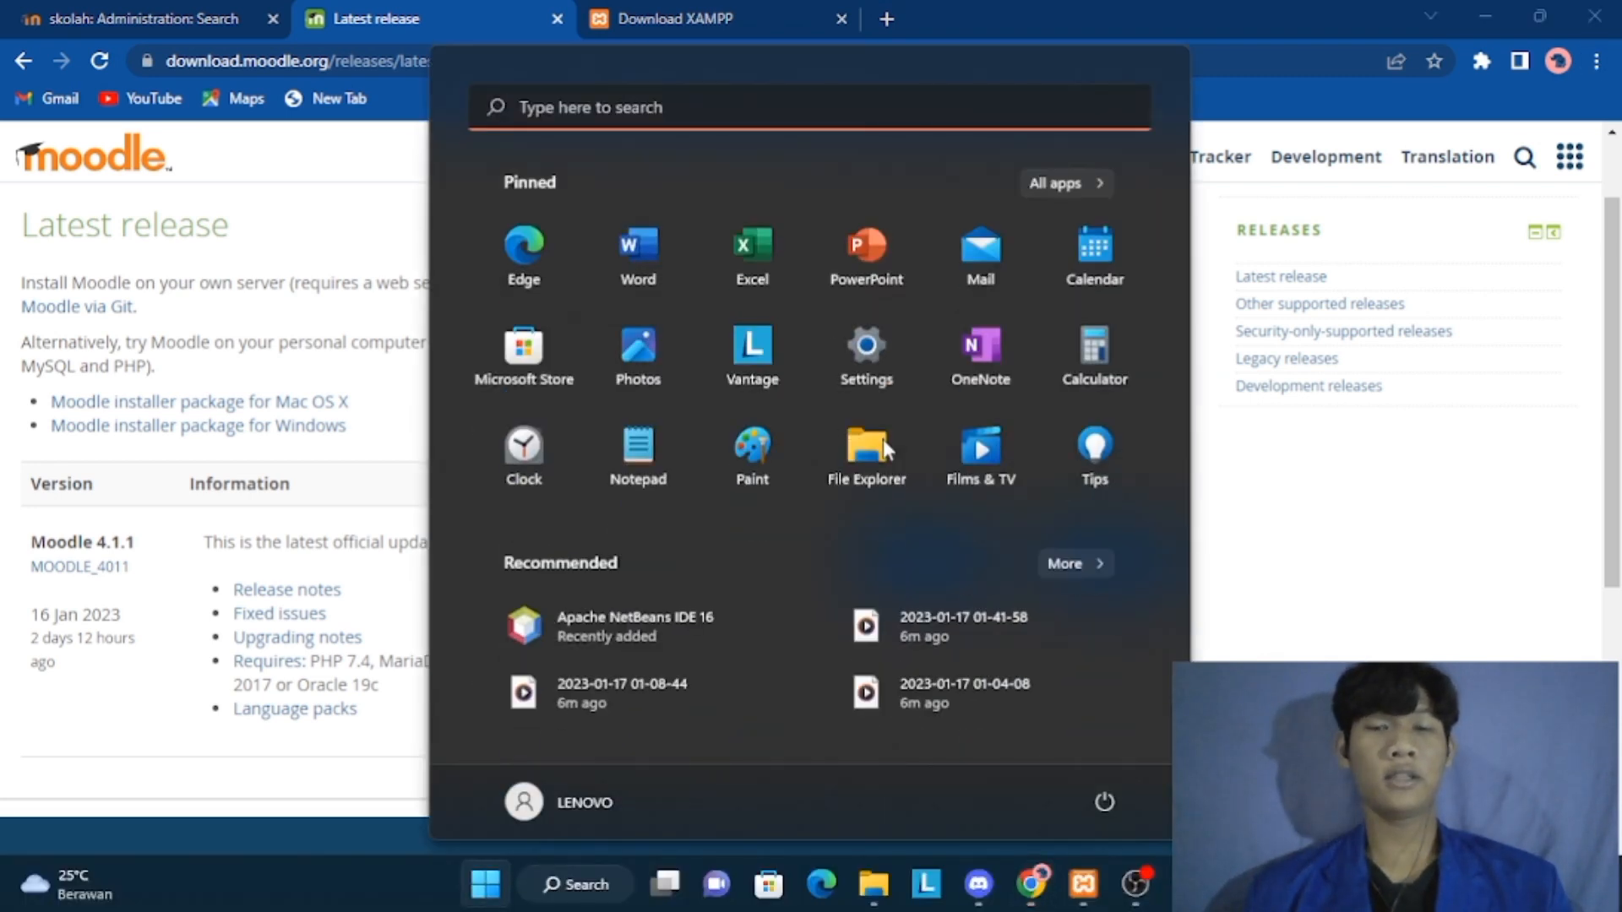
{"action": "left_click", "coordinate": [873, 446]}
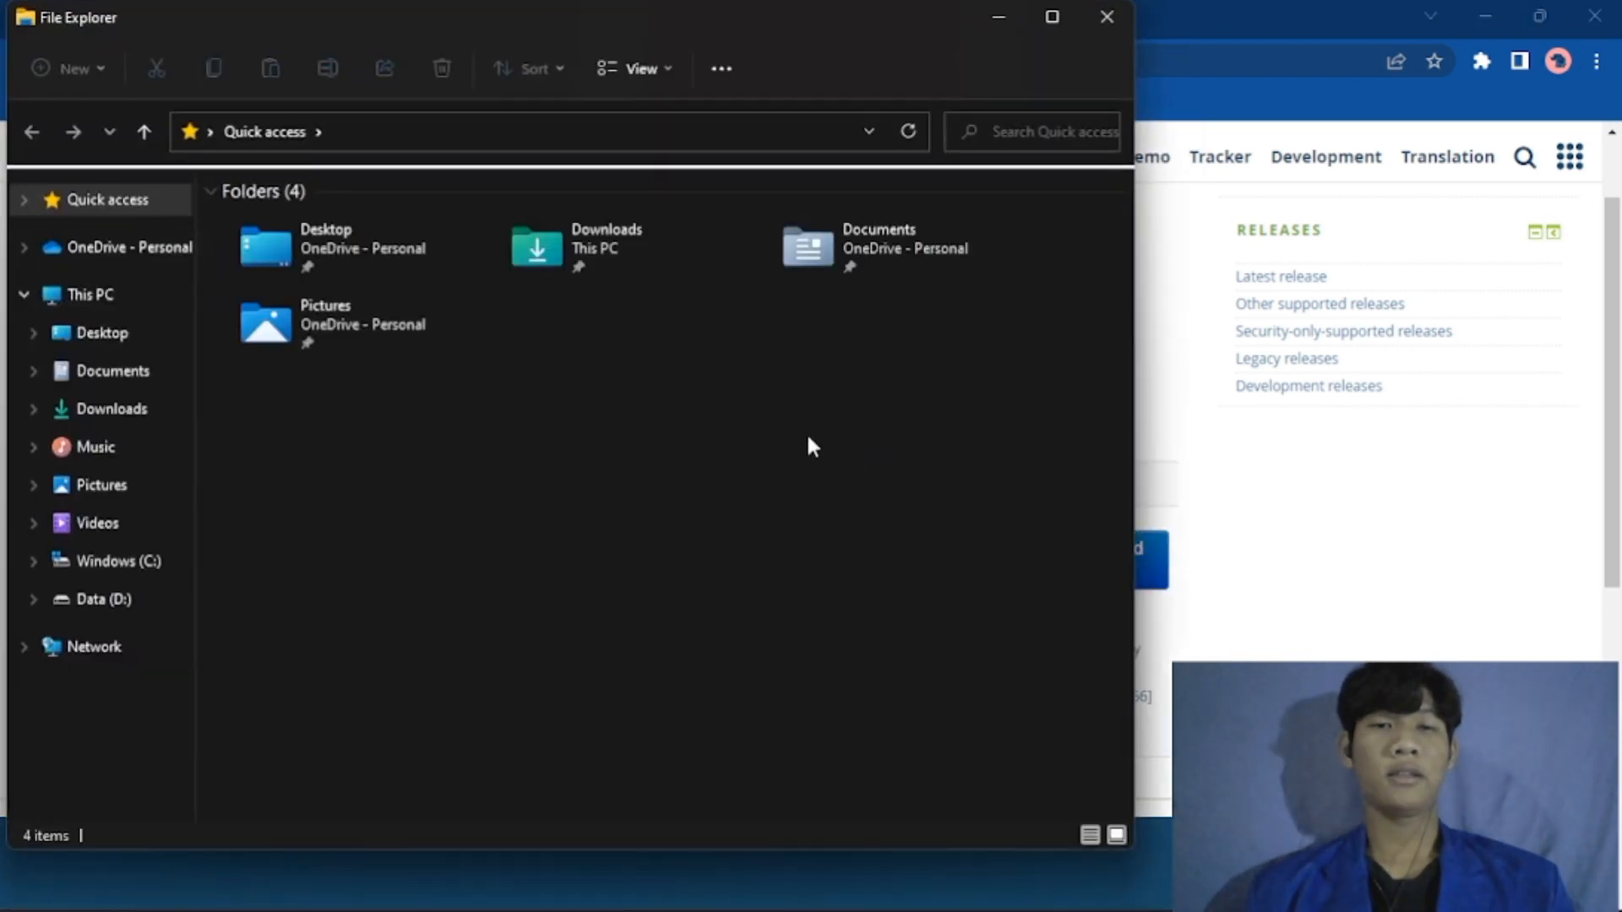
{"action": "left_click", "coordinate": [123, 408]}
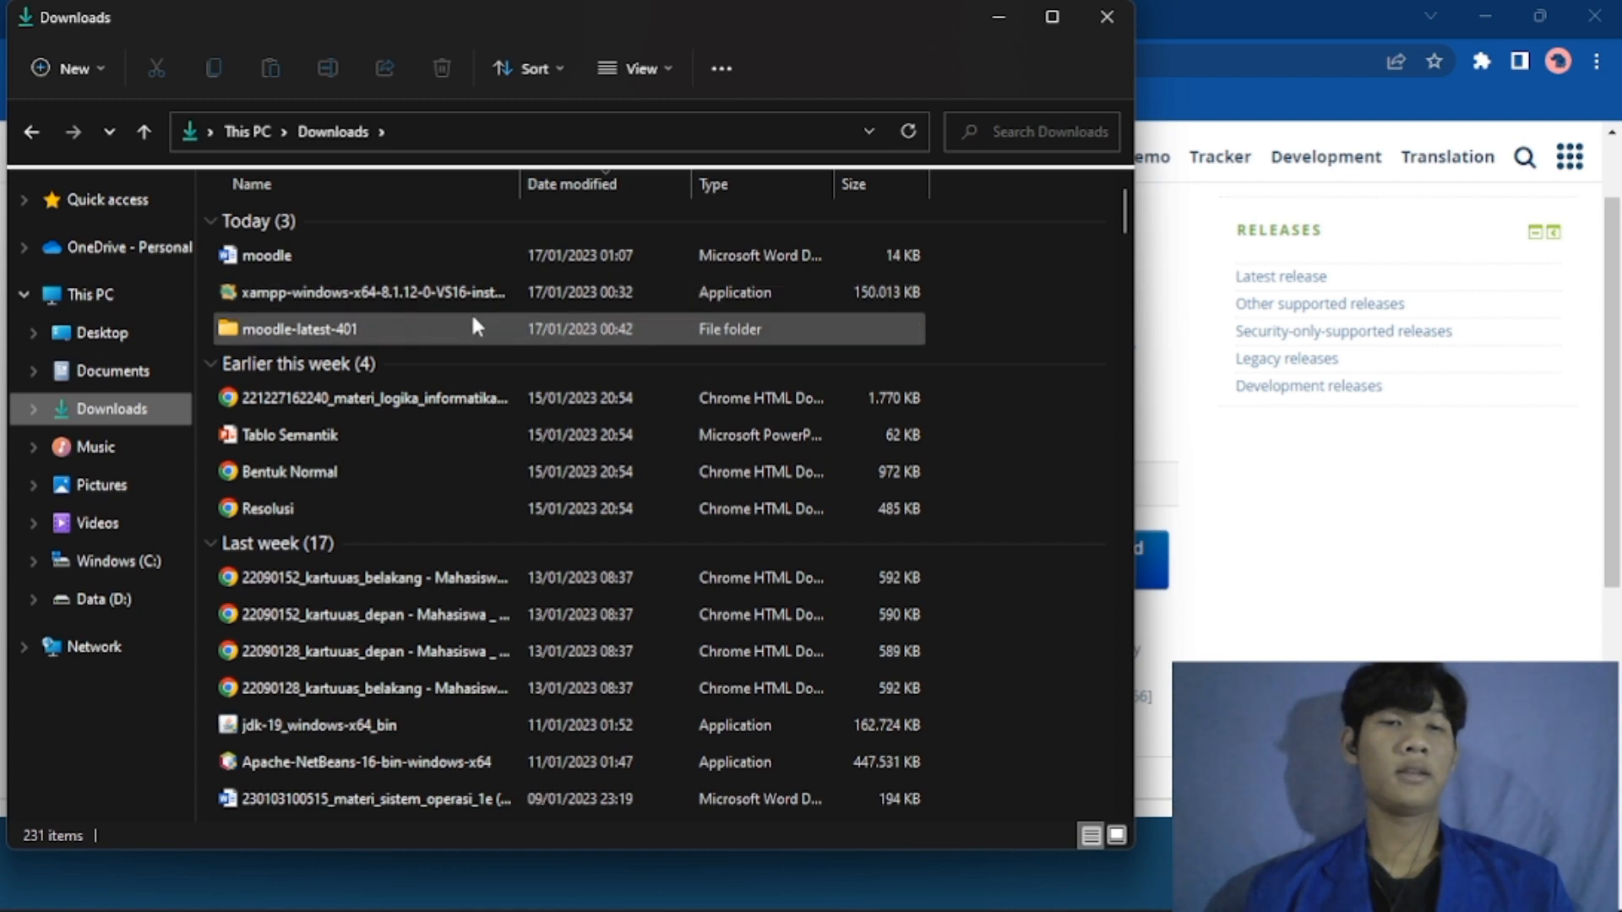
{"action": "scroll", "coordinate": [447, 300], "scroll_direction": "down", "scroll_amount": 2}
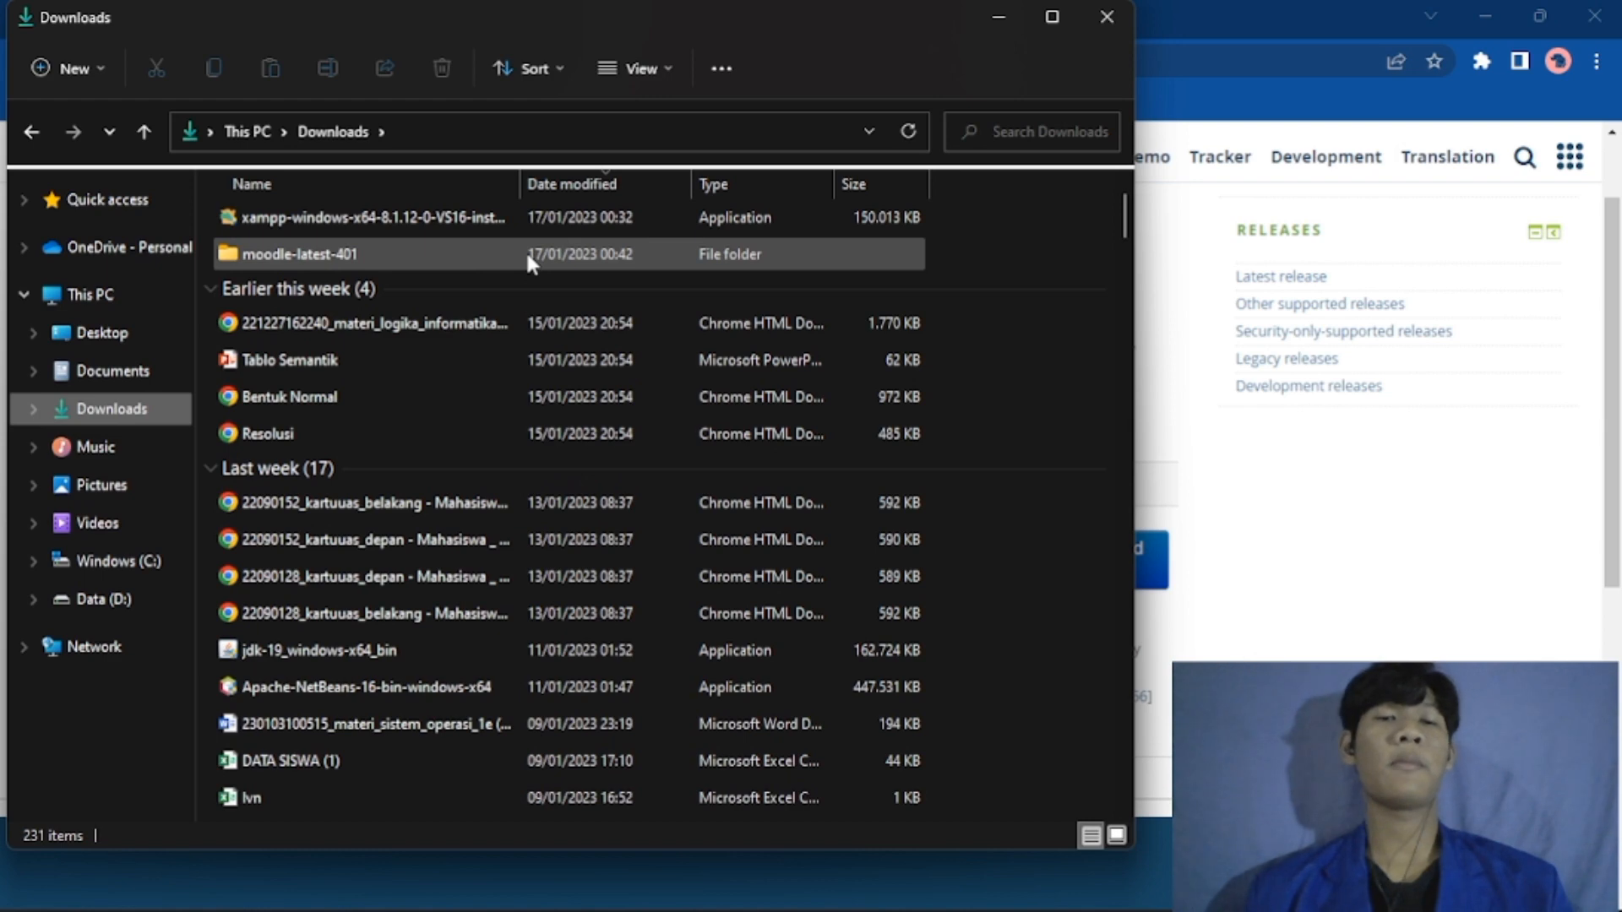
{"action": "left_click", "coordinate": [1000, 17]}
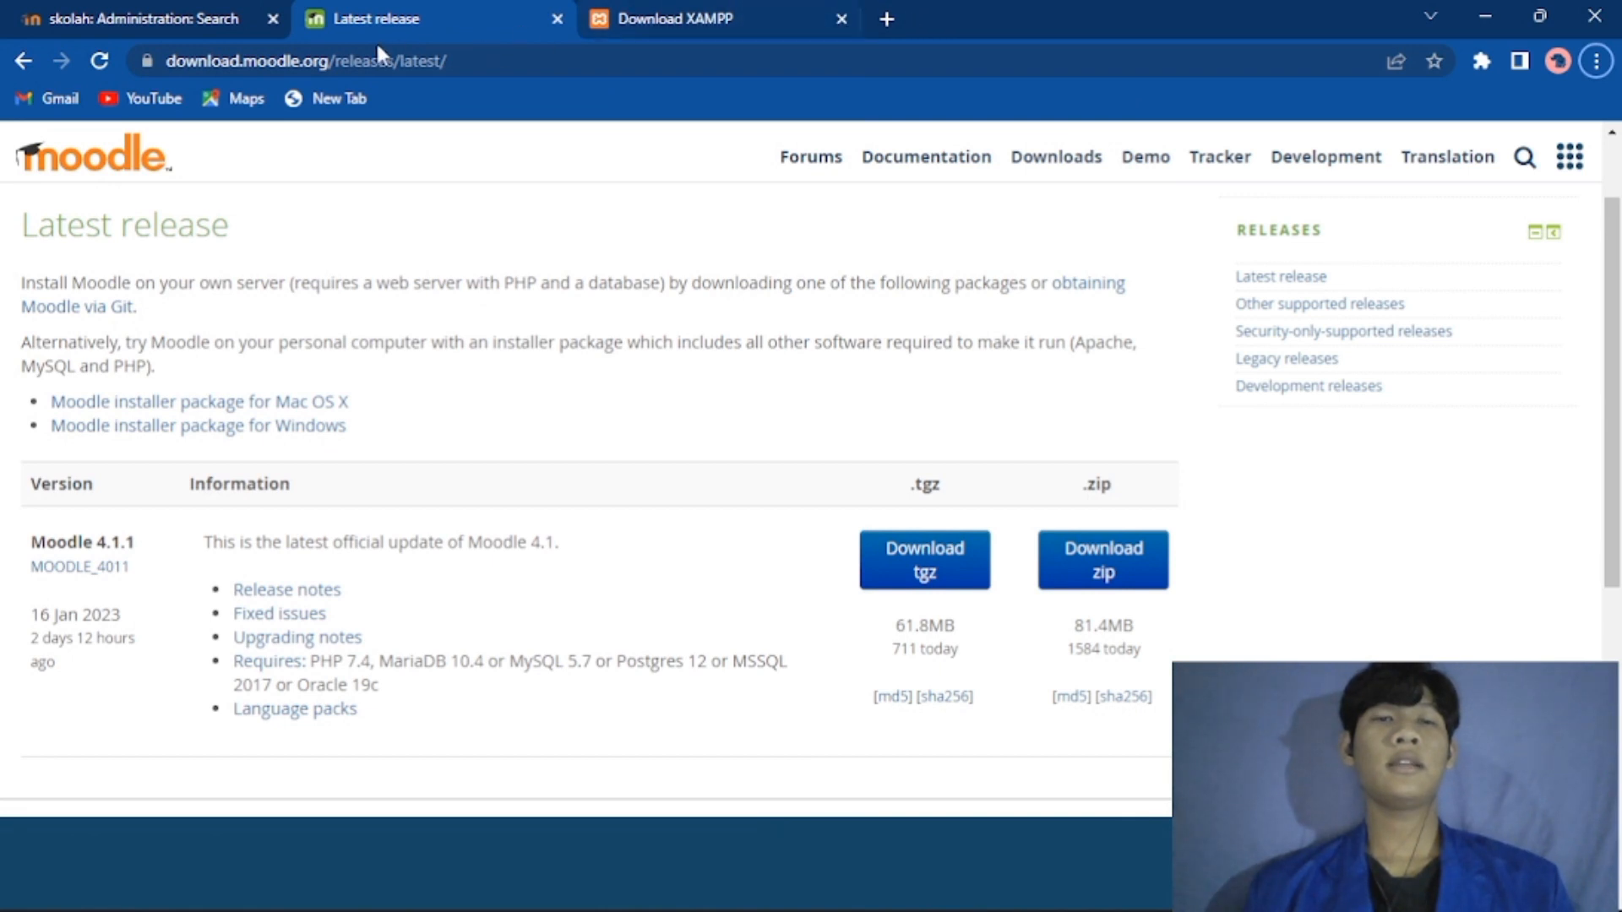
Step: Close the skolah administration page and open a blank browser page
{"action": "left_click", "coordinate": [271, 18]}
{"action": "left_click", "coordinate": [602, 18]}
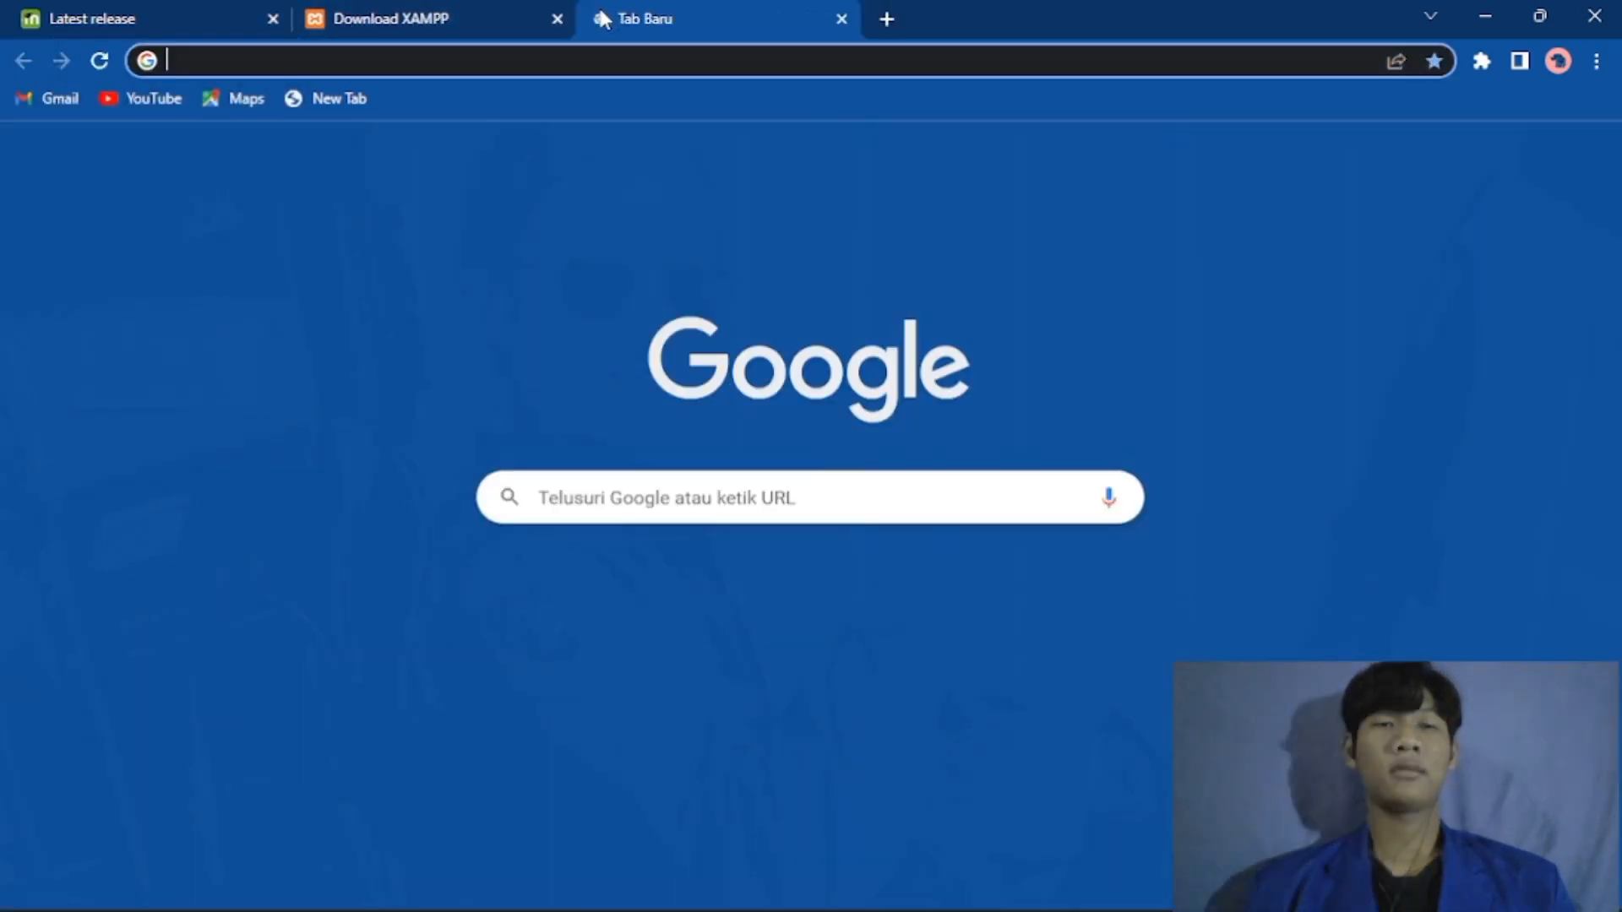
Step: Try to open localhost/moodle using the suggested Google search
{"action": "type", "text": "locall"}
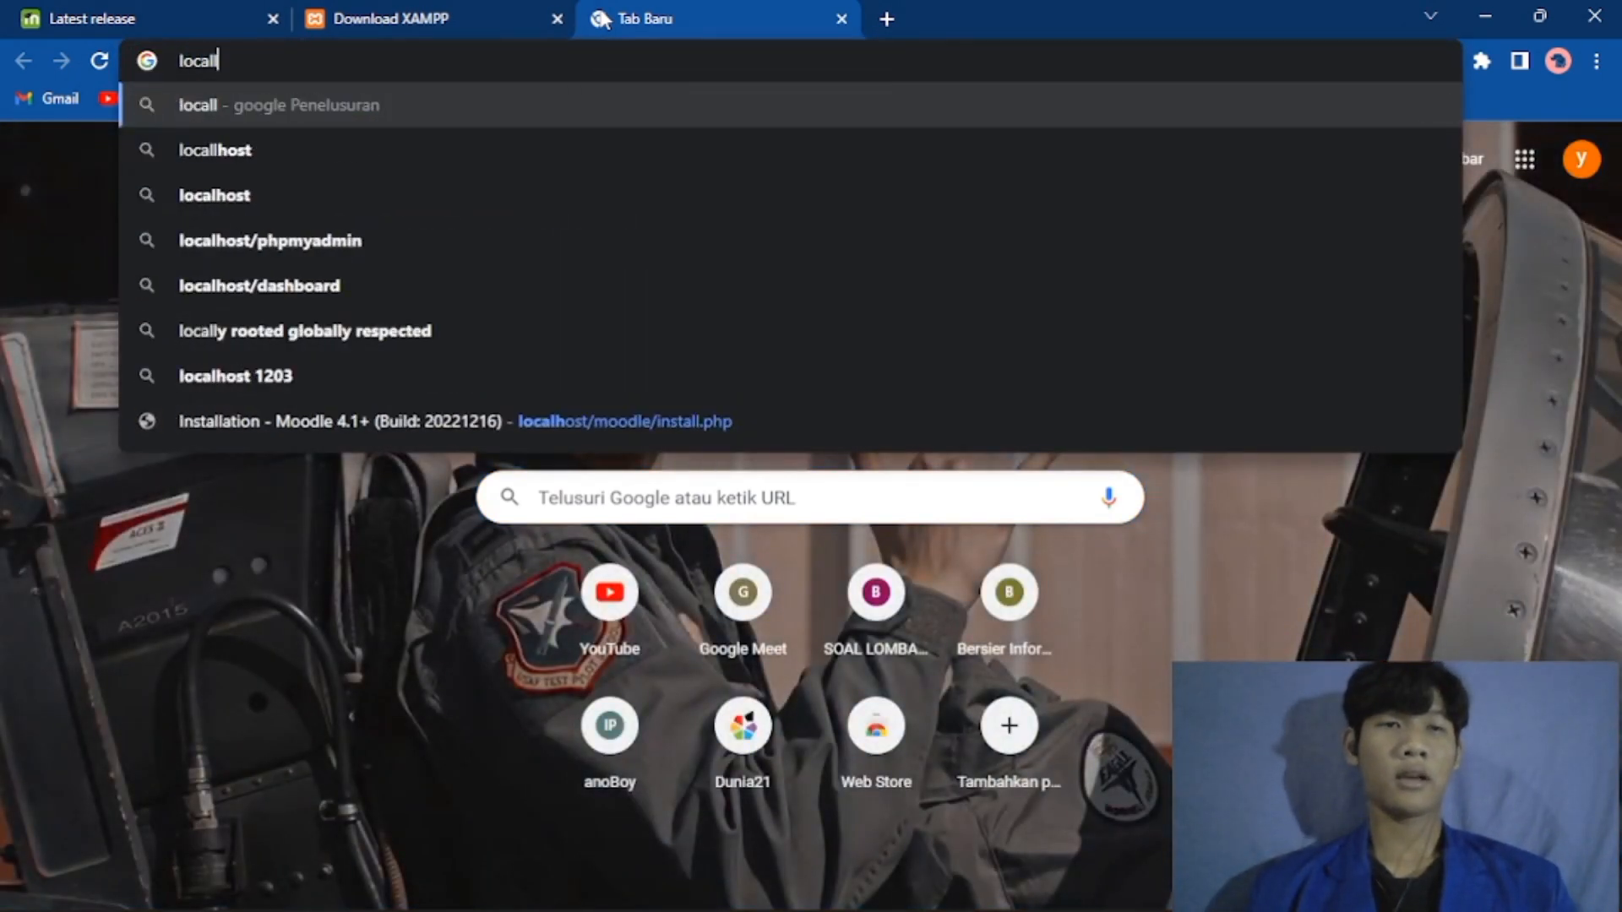
{"action": "key", "text": "BackSpace"}
{"action": "type", "text": "host"}
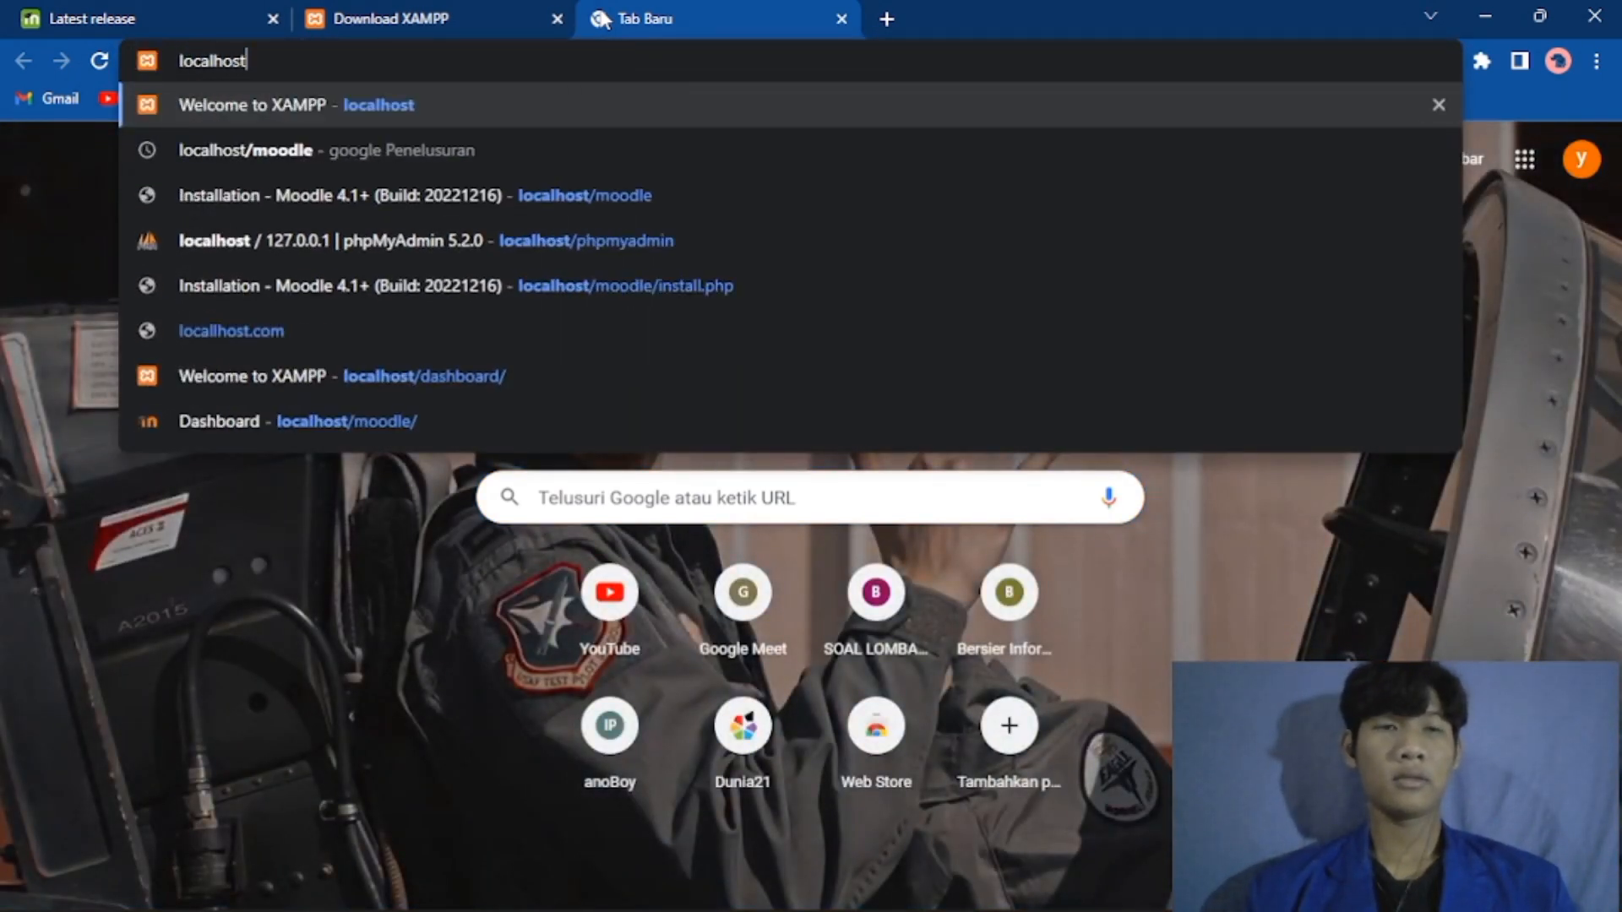
{"action": "key", "text": "Down"}
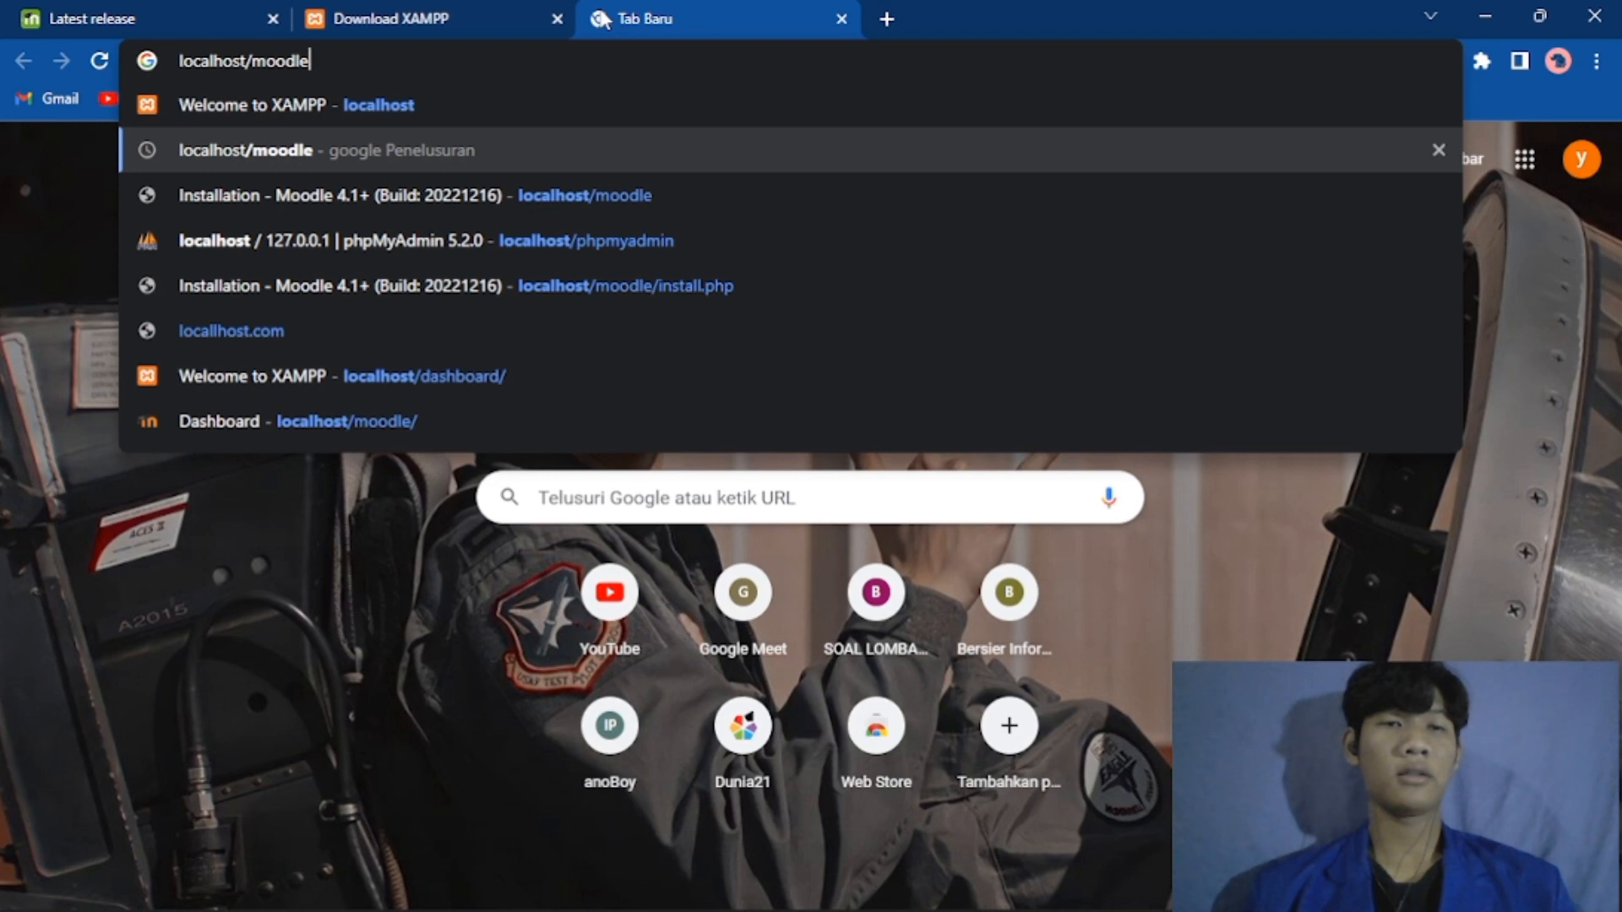
{"action": "key", "text": "Return"}
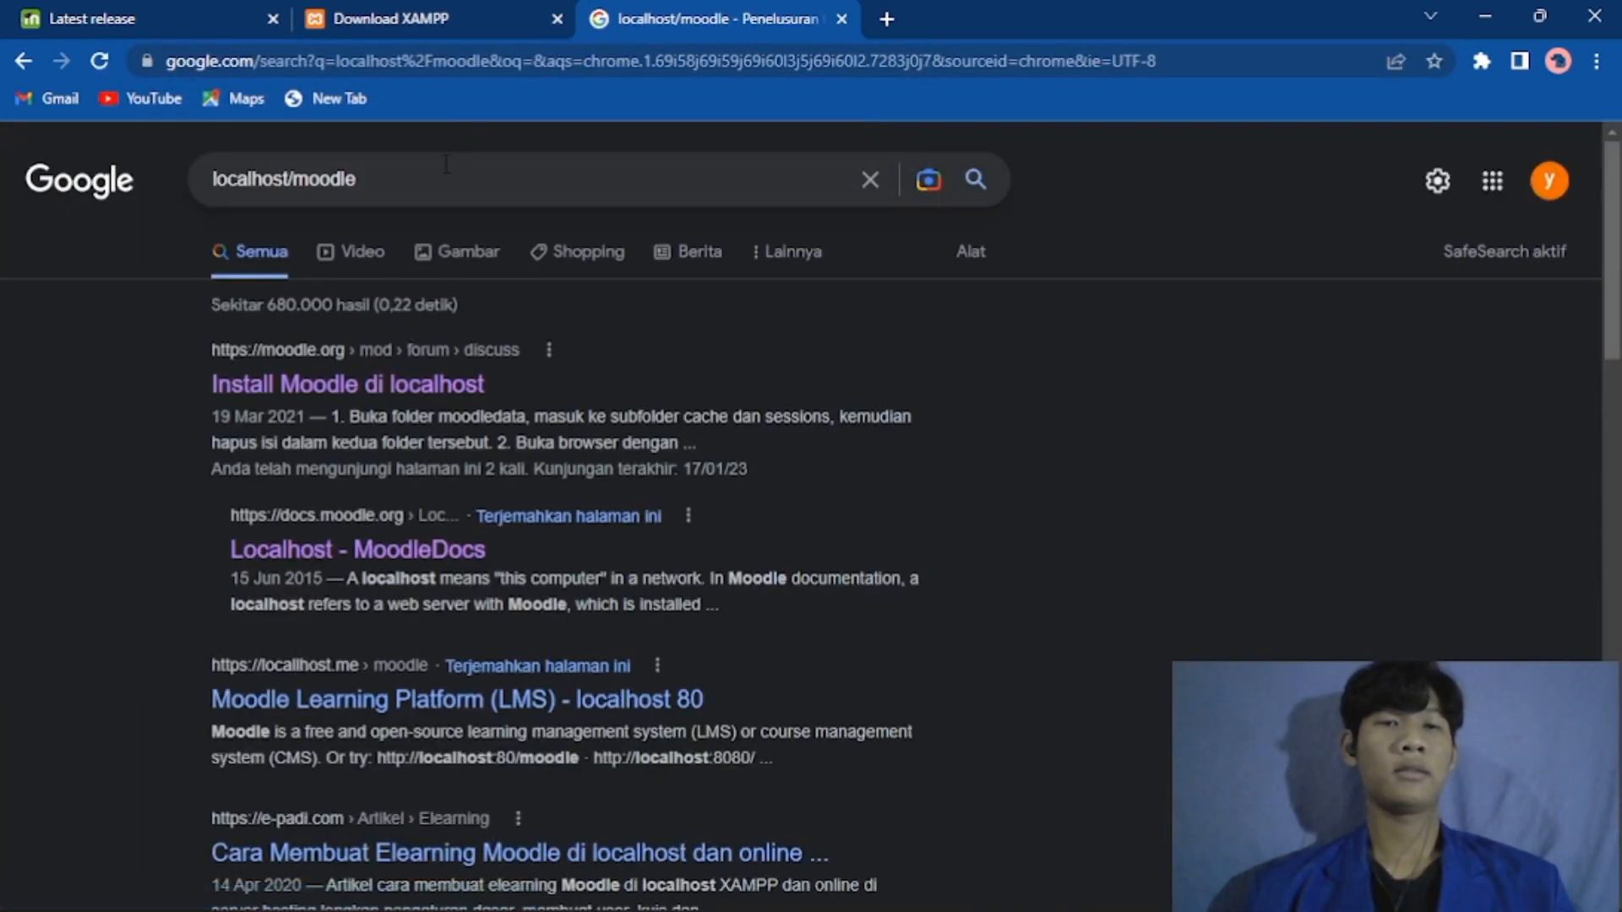
Step: Load the local Moodle site at localhost/moodle in place of the search results
{"action": "left_click", "coordinate": [534, 68]}
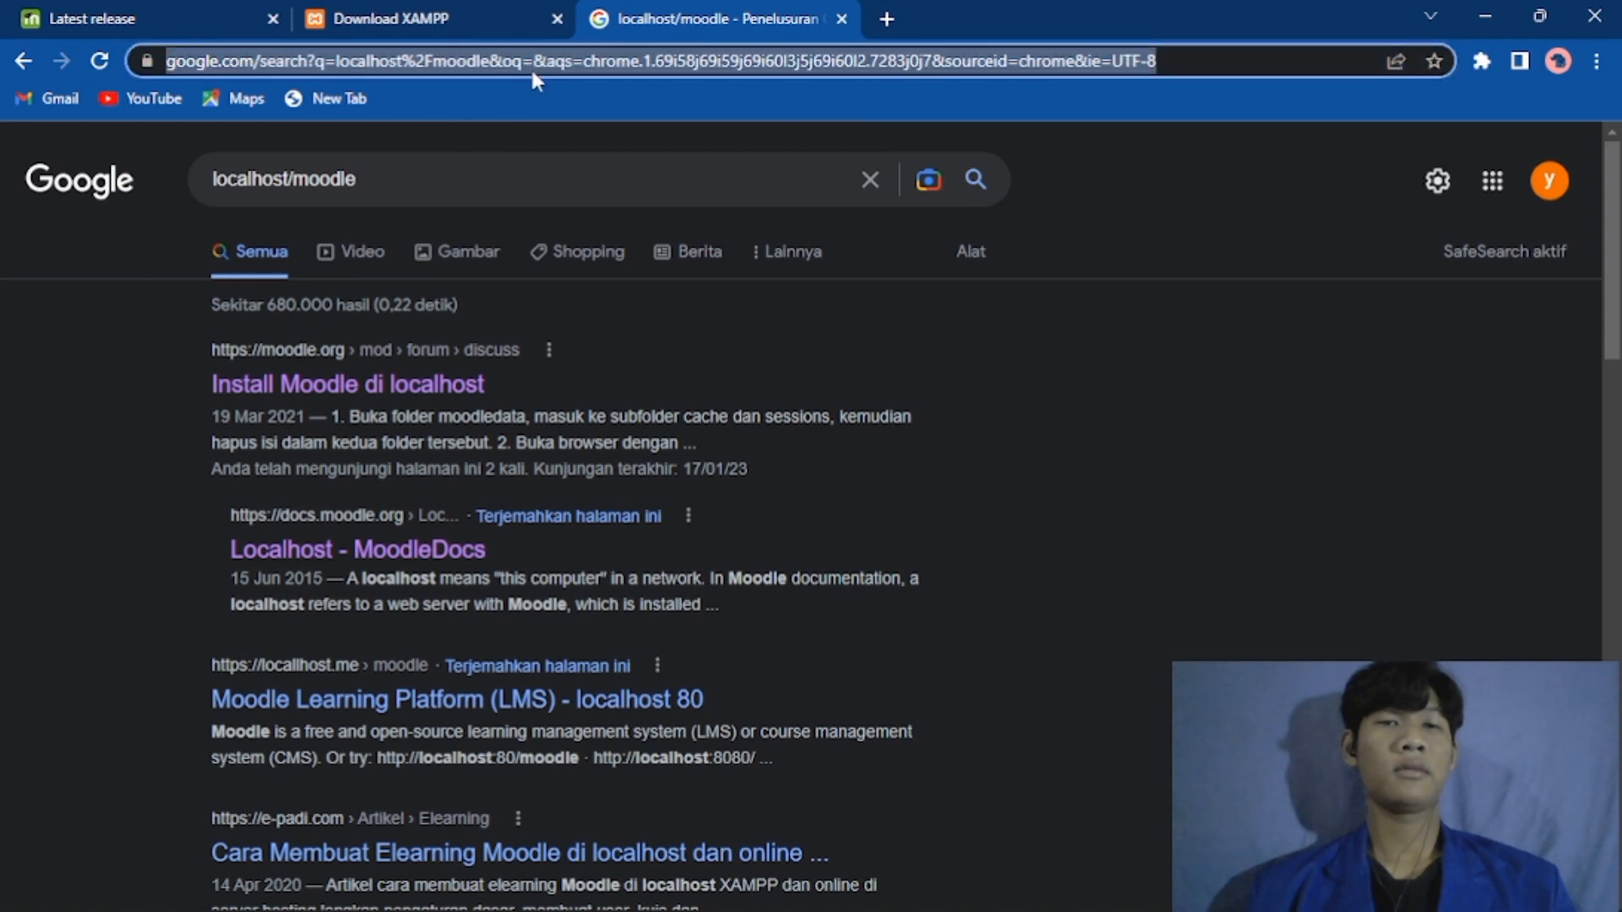
{"action": "key", "text": "BackSpace"}
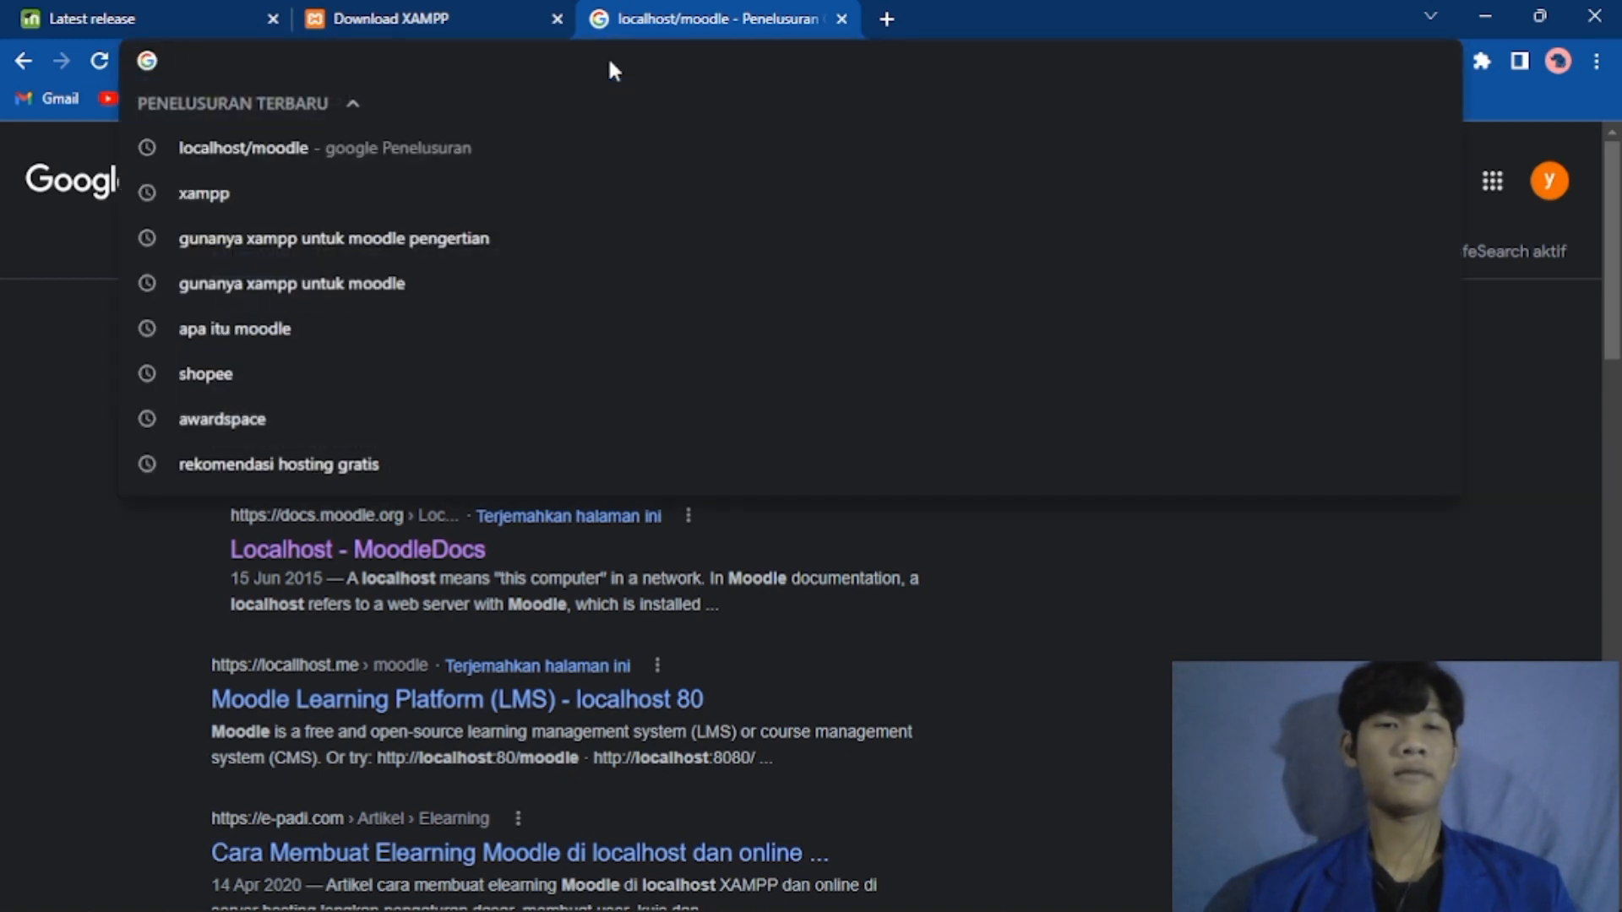
{"action": "type", "text": "local"}
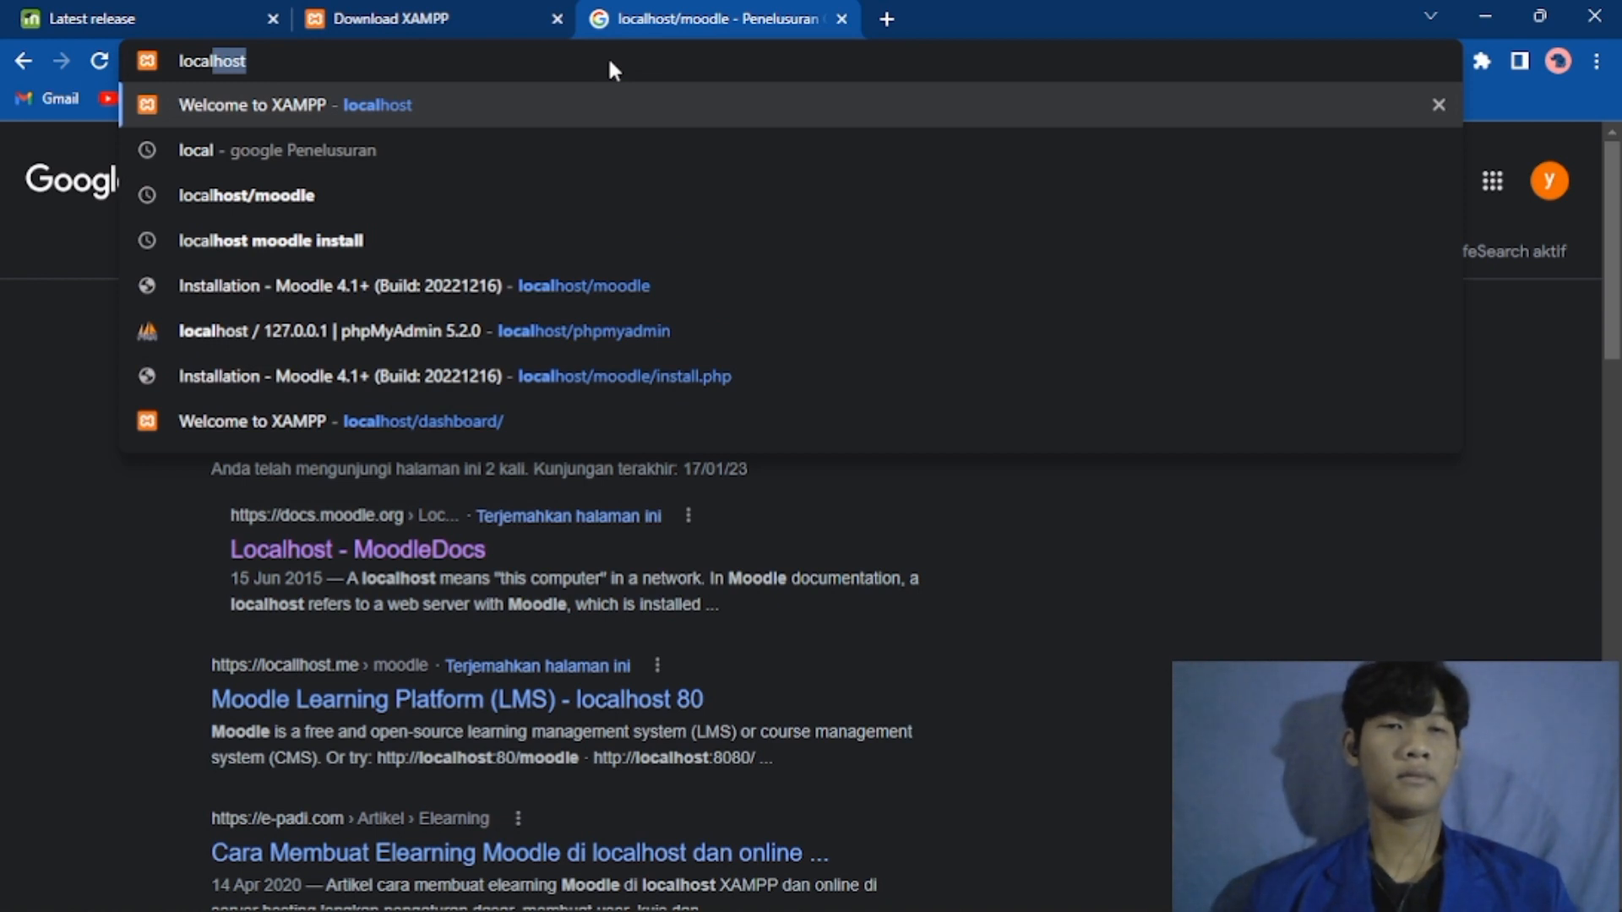
{"action": "key", "text": "Down"}
{"action": "key", "text": "Down"}
{"action": "key", "text": "Down"}
{"action": "key", "text": "Down"}
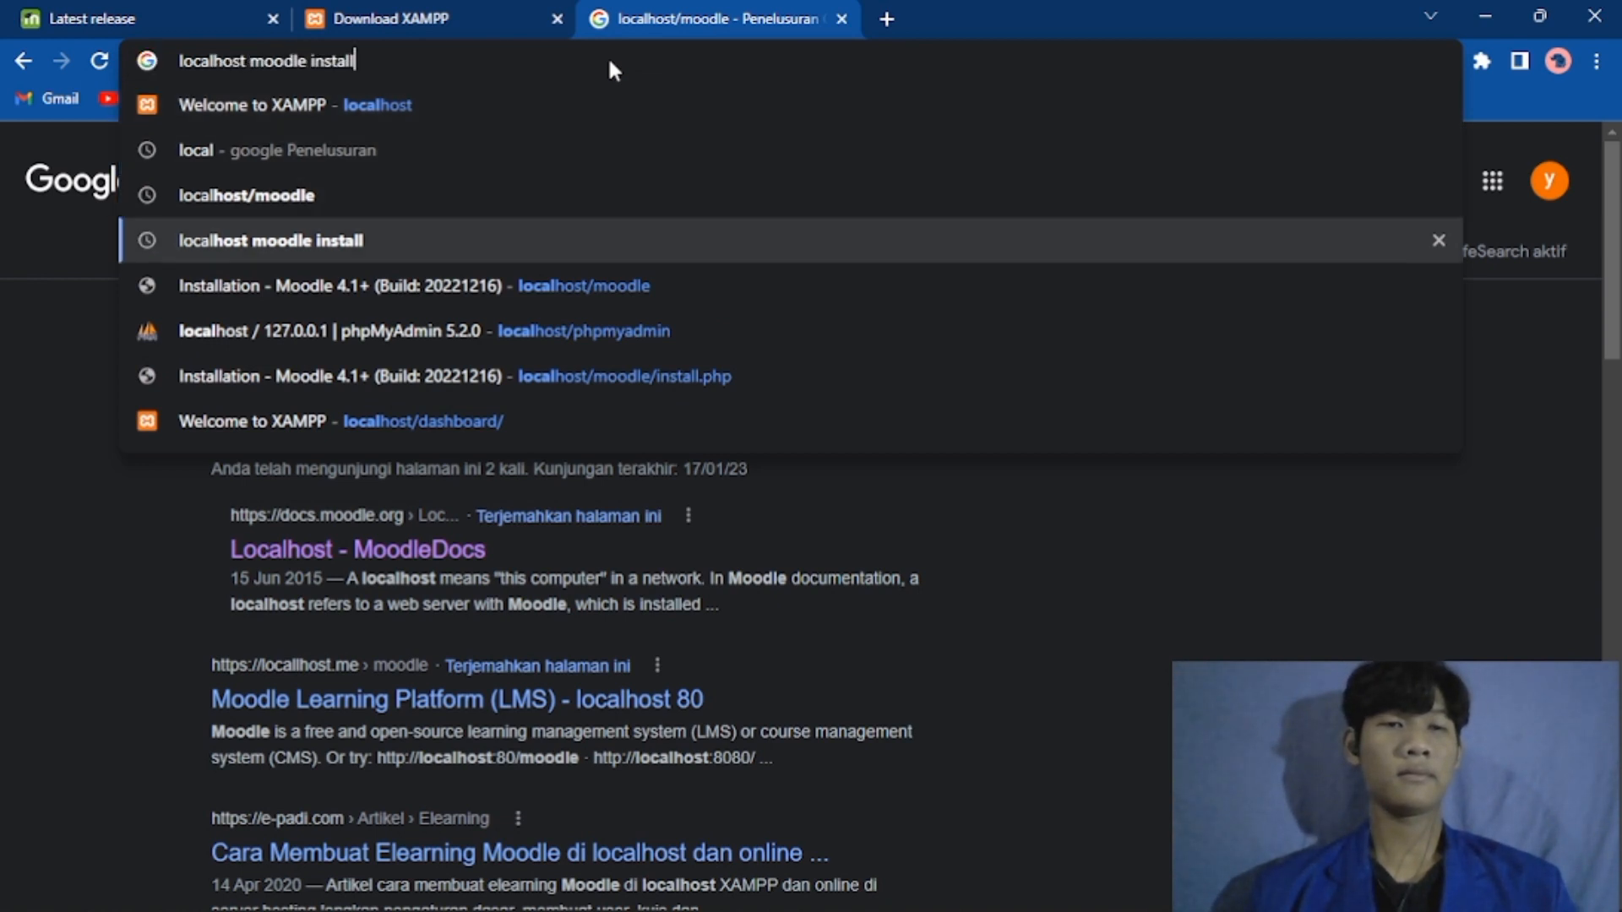
{"action": "key", "text": "Down"}
{"action": "key", "text": "Down"}
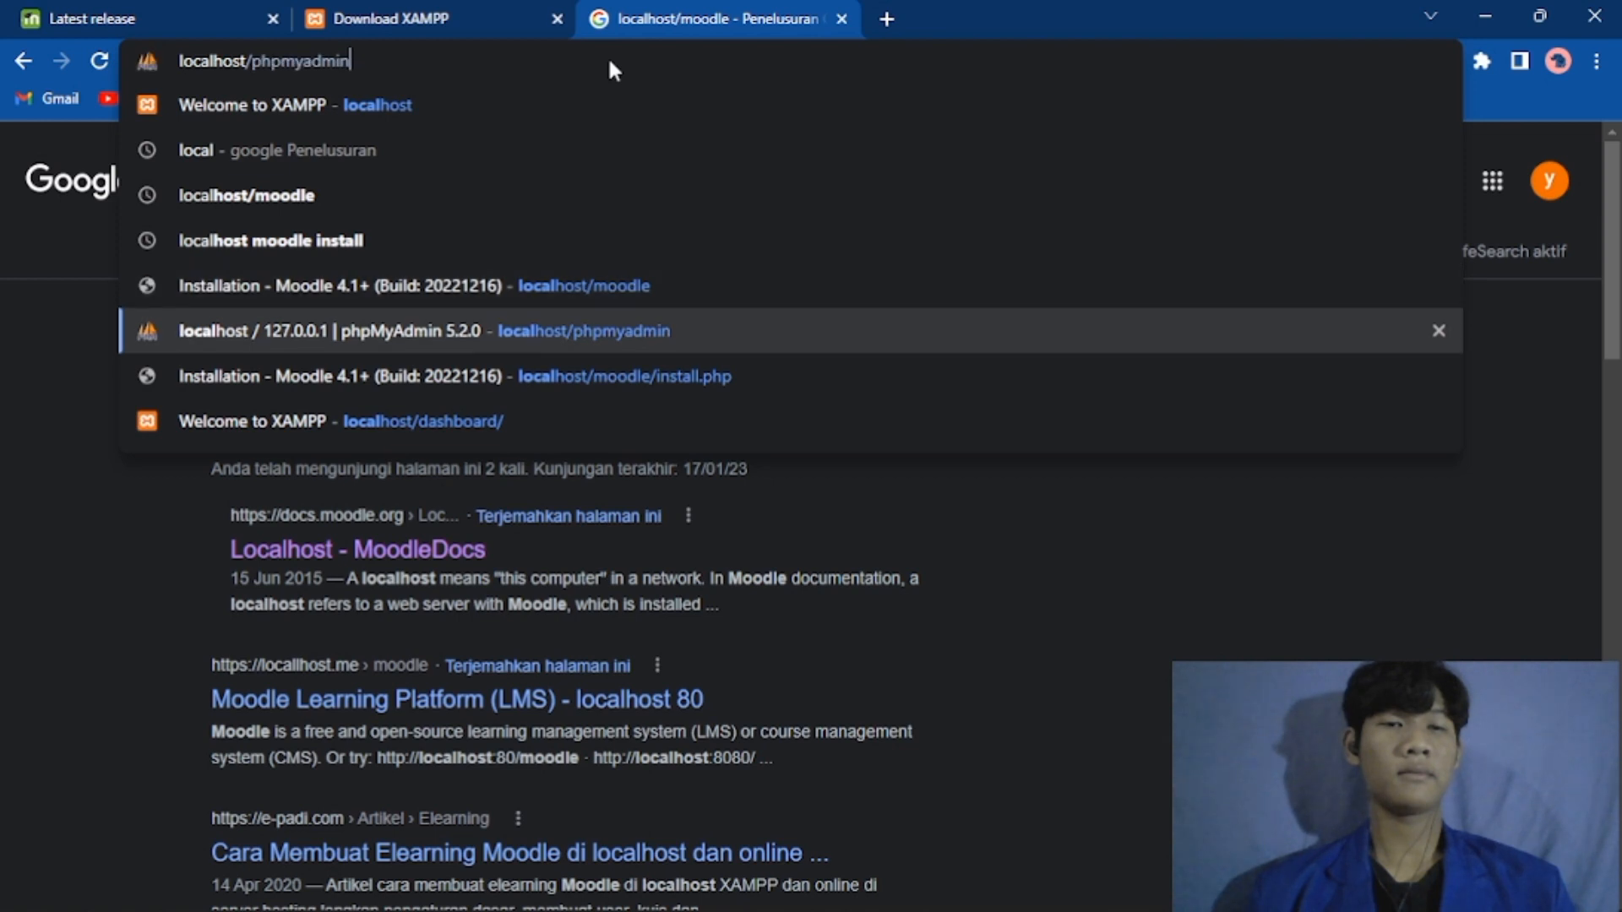
{"action": "key", "text": "Up"}
{"action": "key", "text": "Up"}
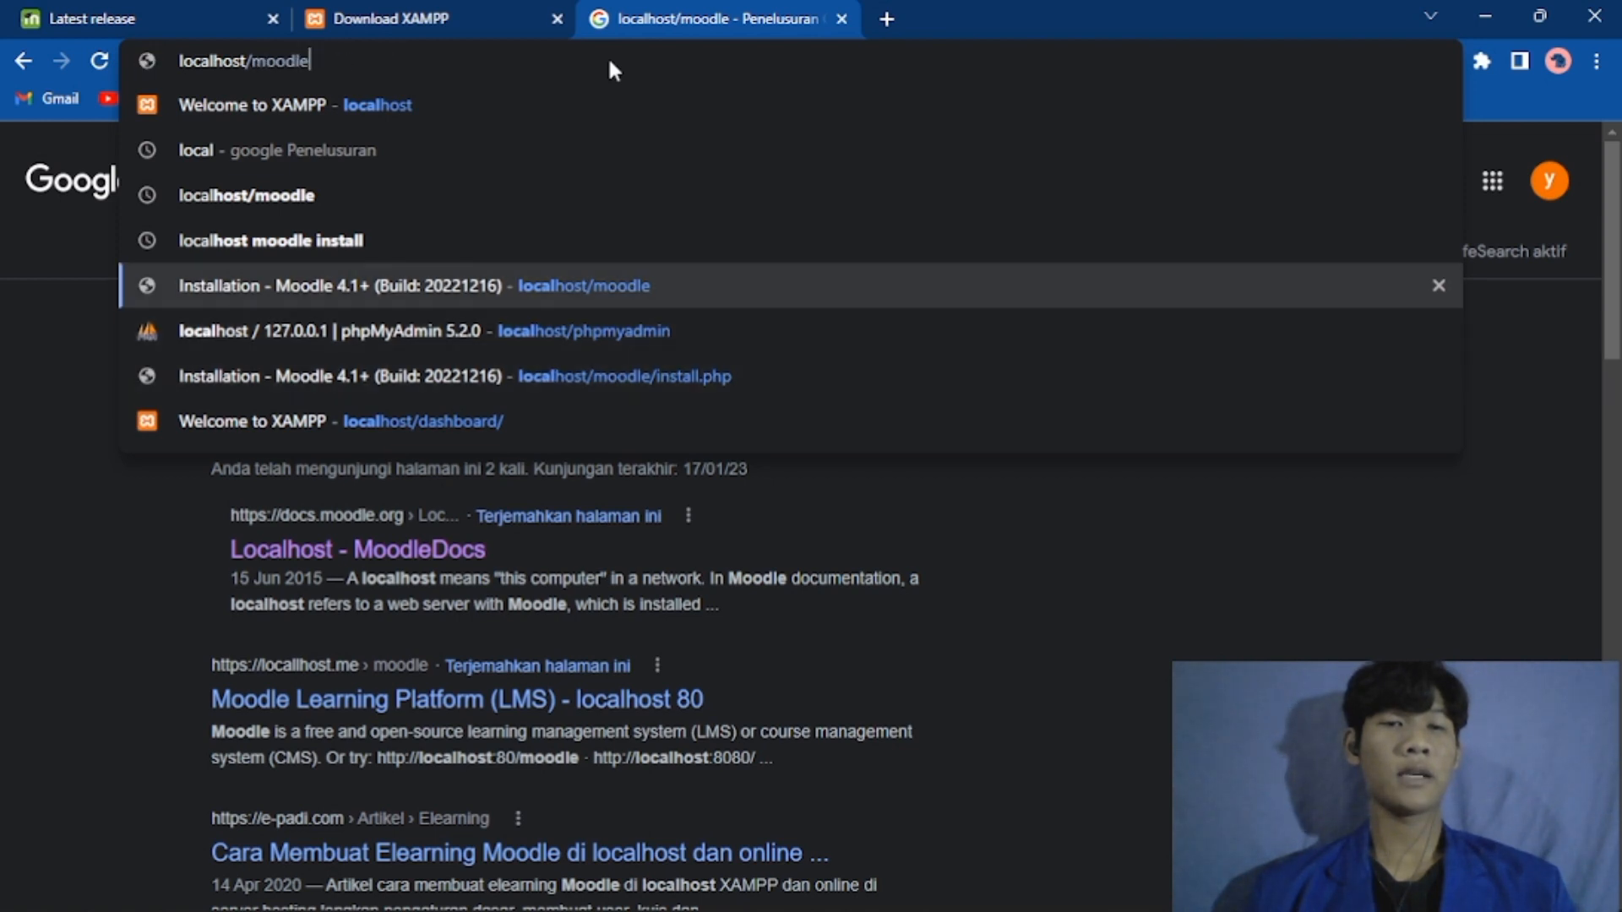
{"action": "key", "text": "Return"}
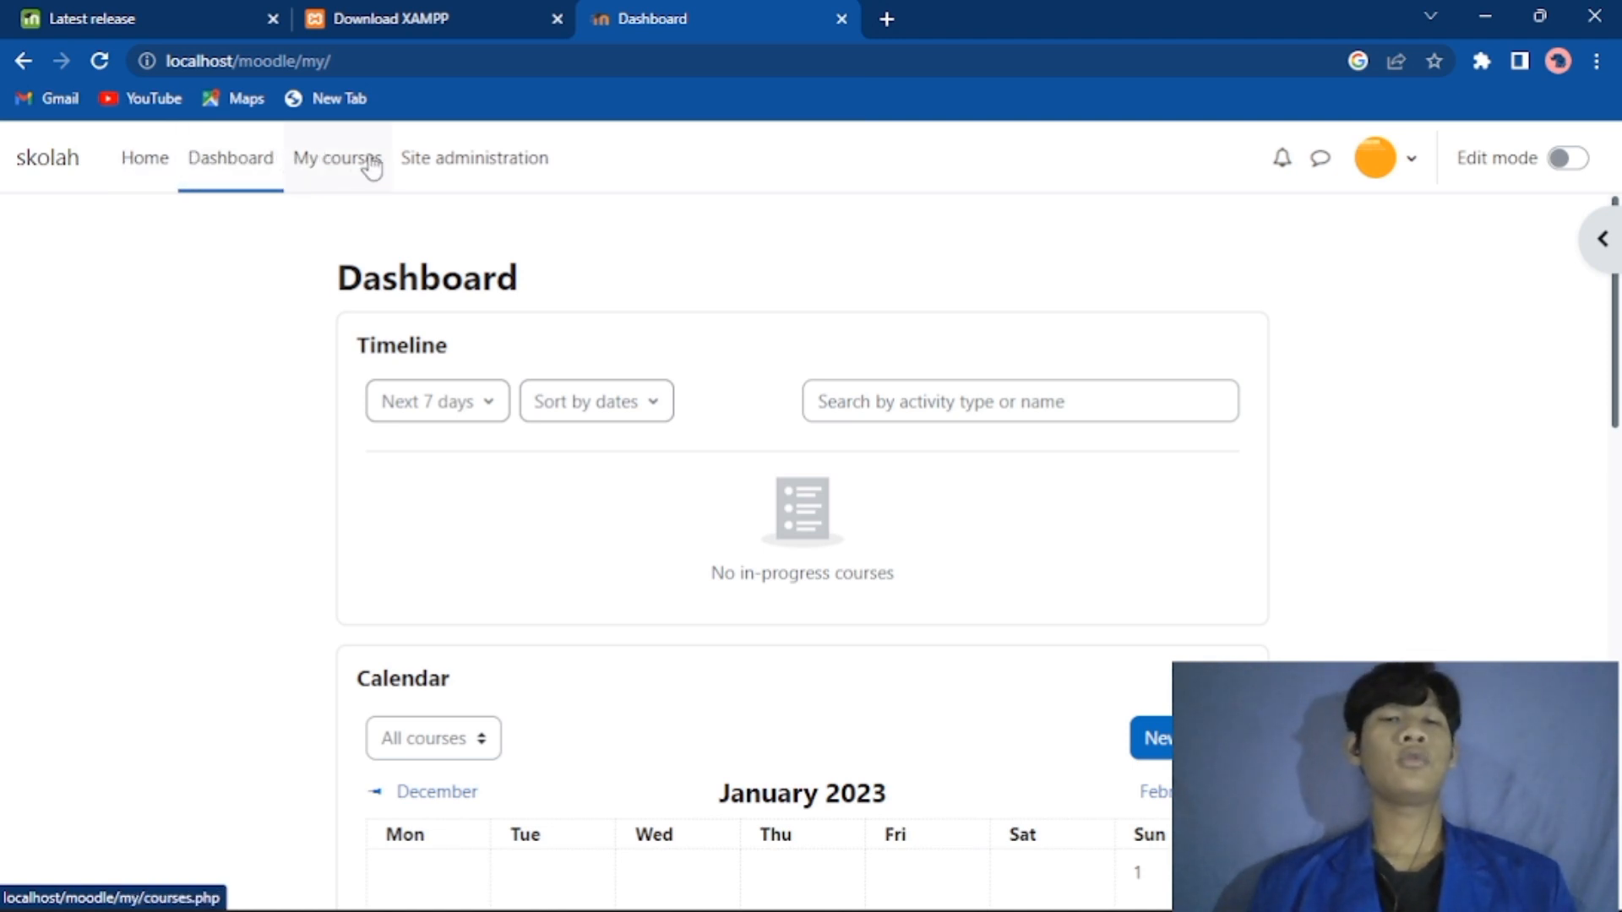
Step: Open Moodle's Site administration and look through its General settings categories
{"action": "left_click", "coordinate": [436, 165]}
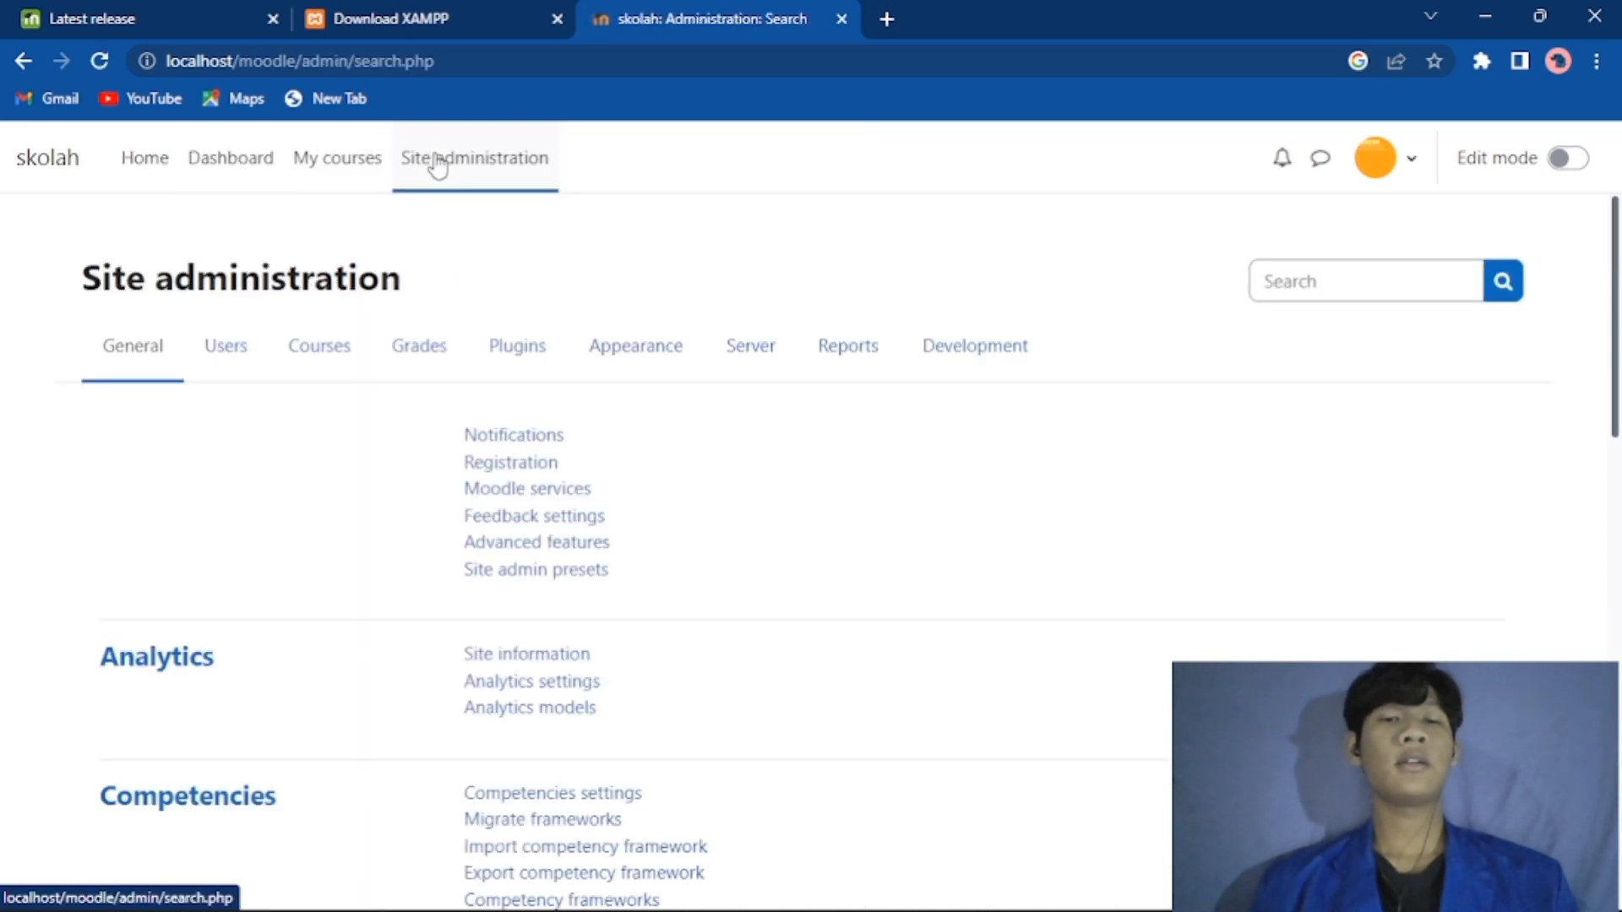
{"action": "scroll", "coordinate": [450, 282], "scroll_direction": "down", "scroll_amount": 2}
{"action": "scroll", "coordinate": [450, 288], "scroll_direction": "up", "scroll_amount": 1}
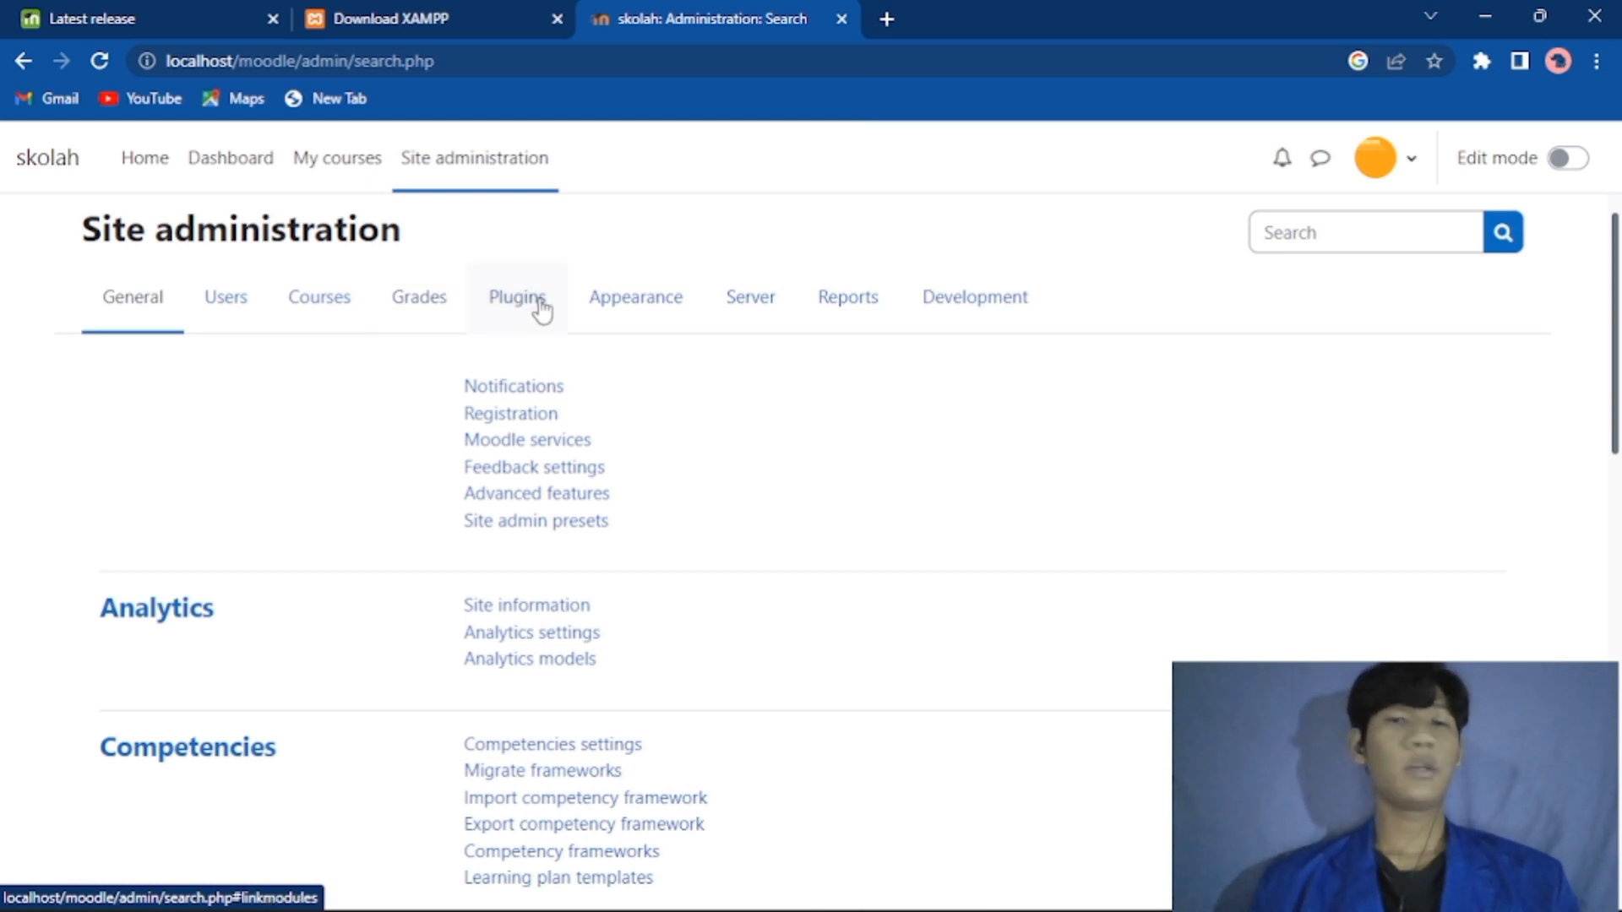
{"action": "scroll", "coordinate": [485, 360], "scroll_direction": "down", "scroll_amount": 3}
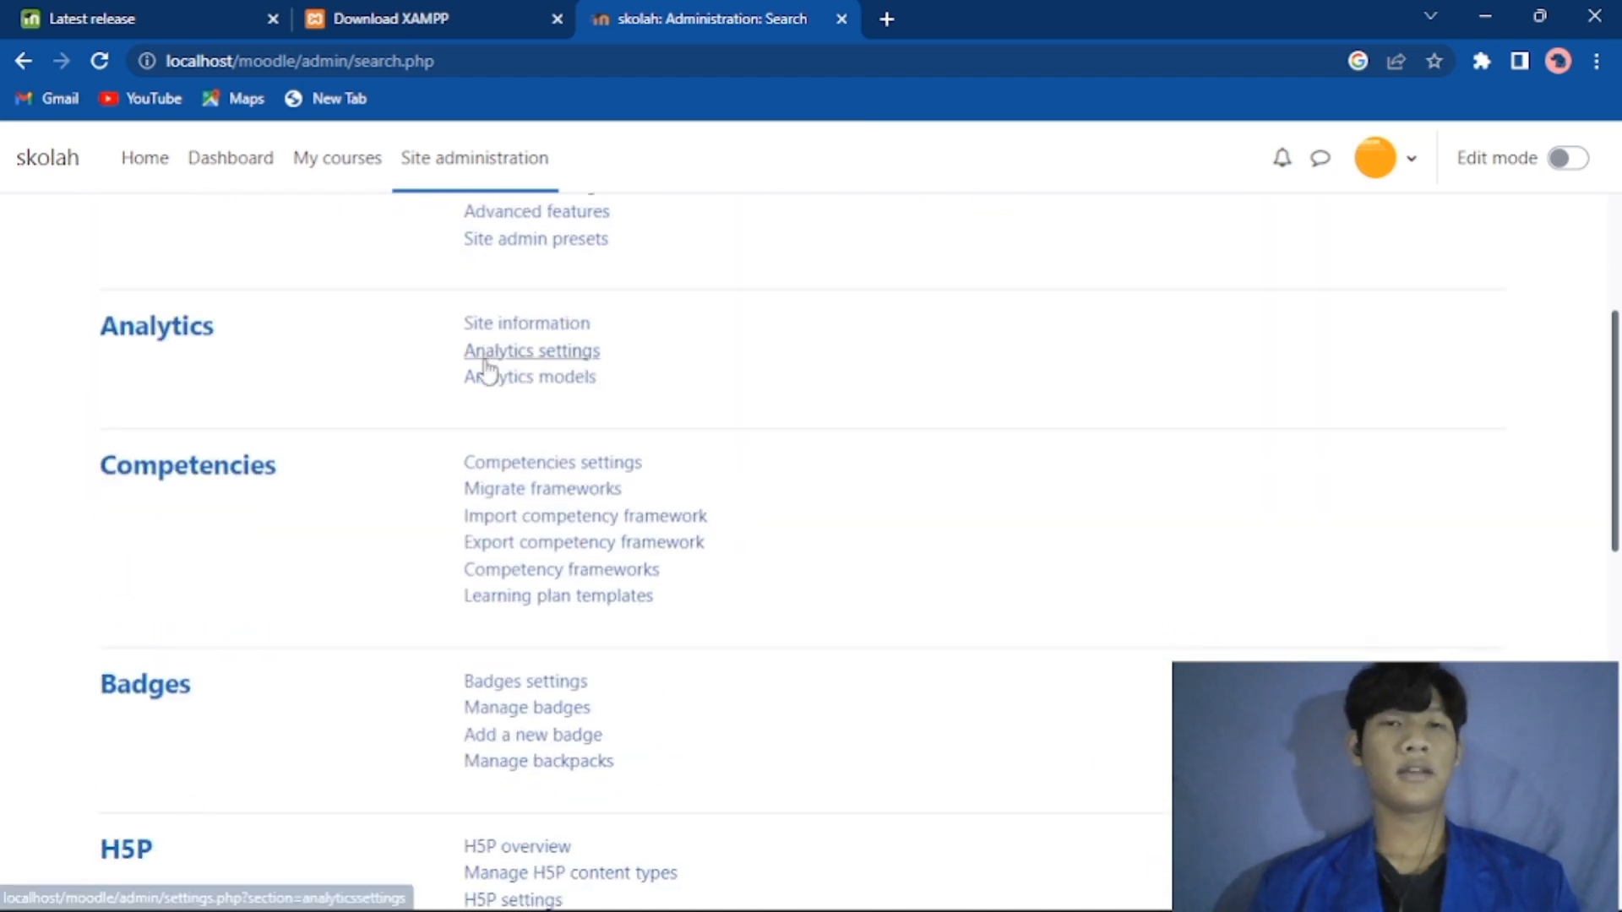
{"action": "scroll", "coordinate": [487, 371], "scroll_direction": "up", "scroll_amount": 4}
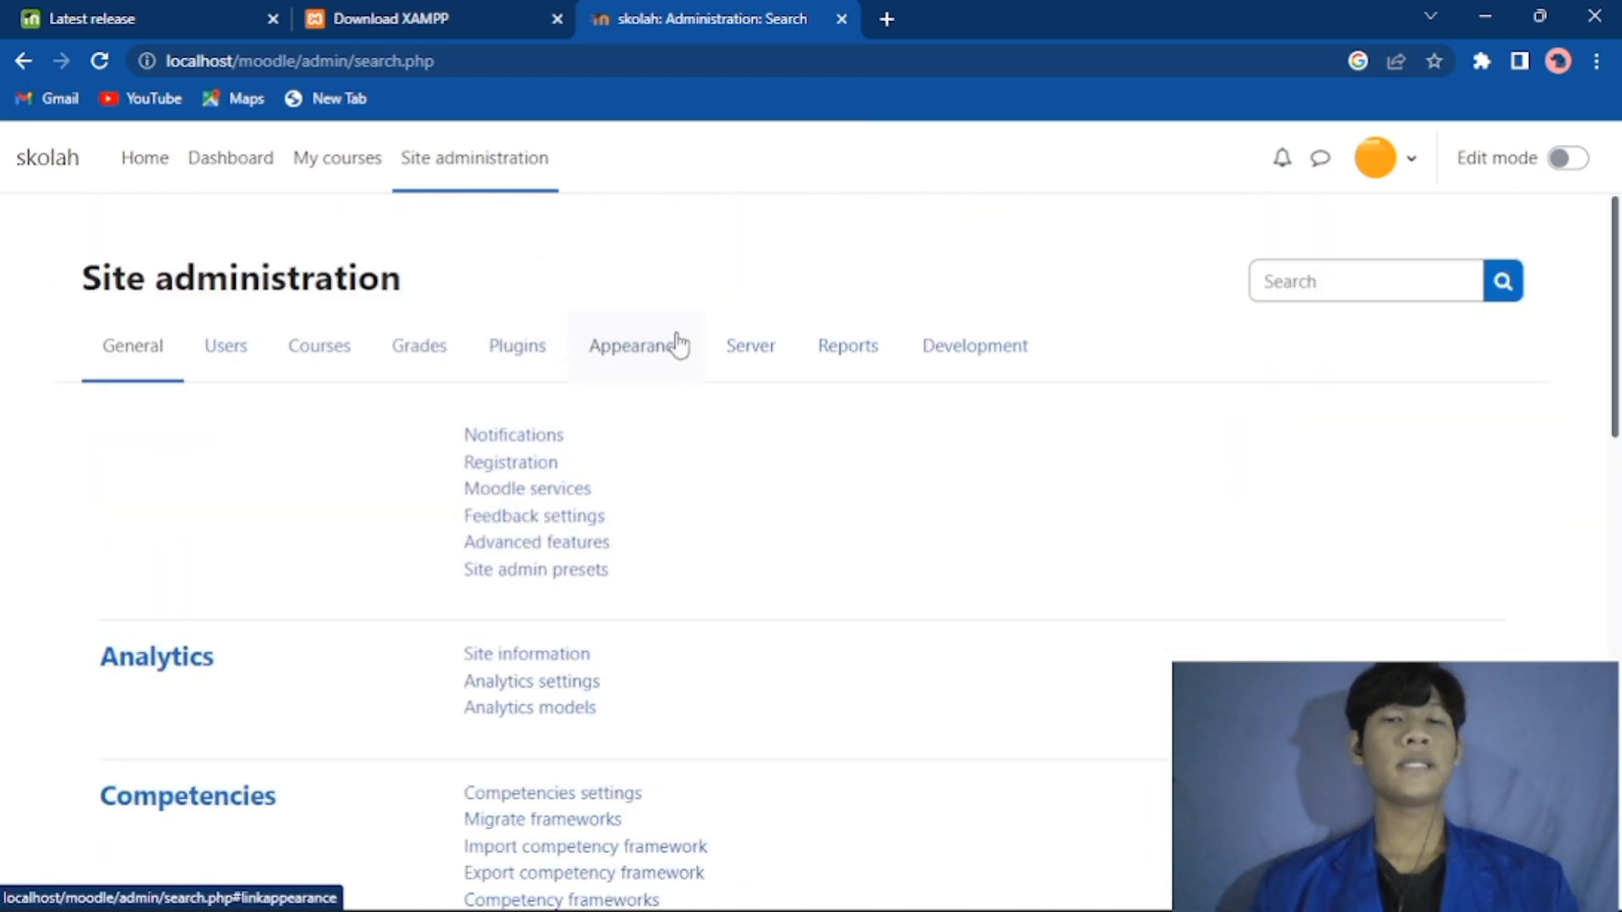
Step: Open the Theme settings page among the Appearance options of Site administration
{"action": "left_click", "coordinate": [641, 361]}
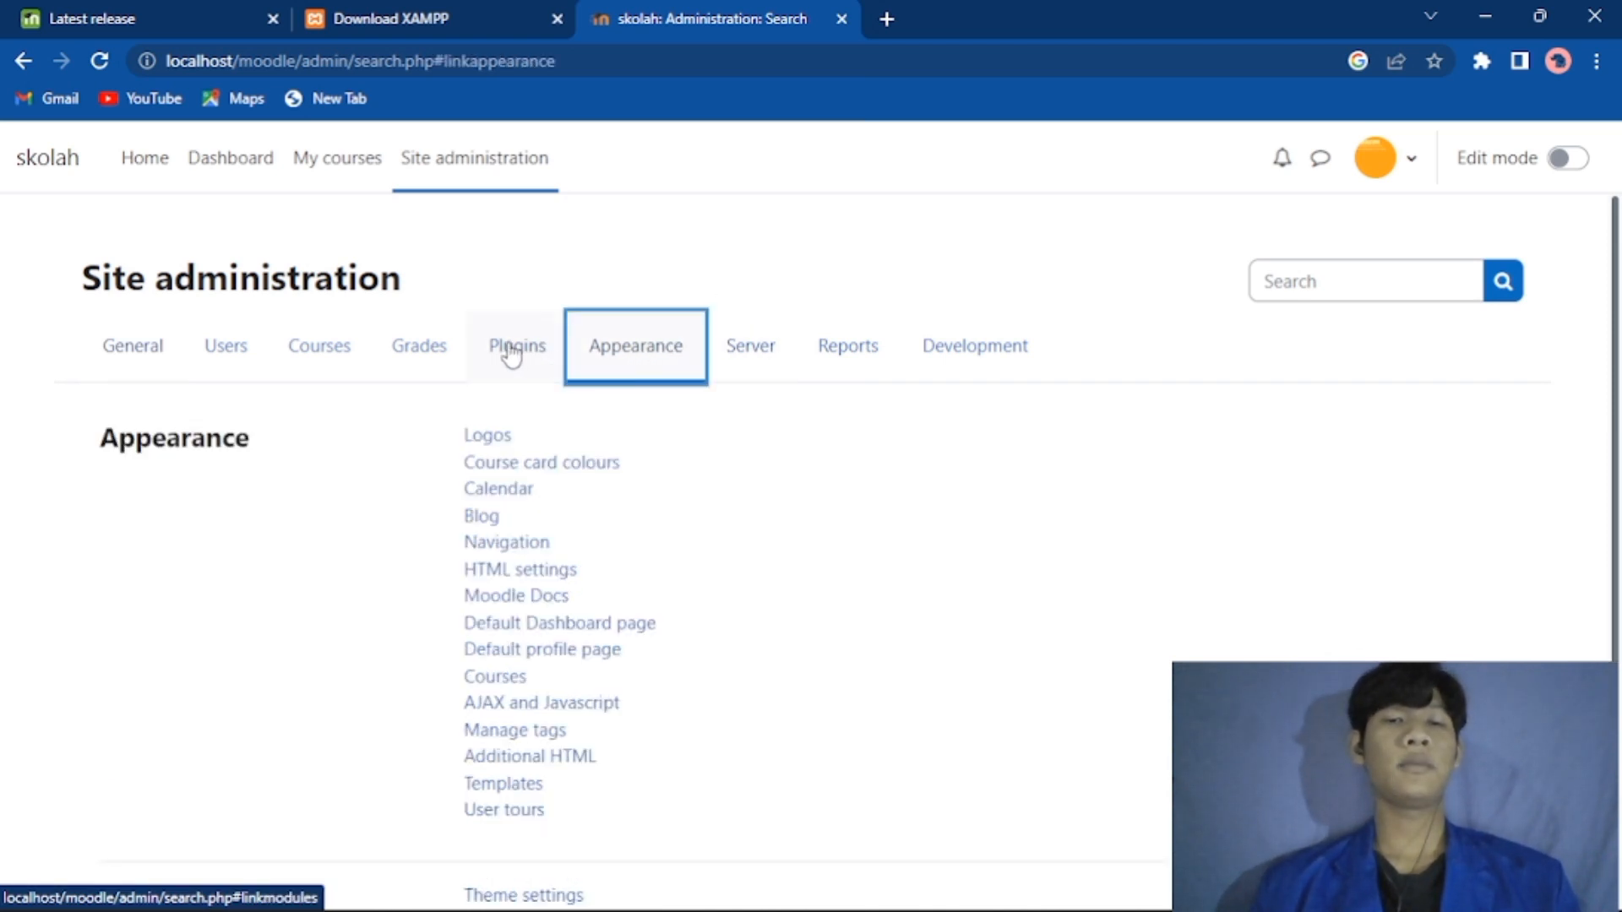
{"action": "scroll", "coordinate": [548, 349], "scroll_direction": "down", "scroll_amount": 2}
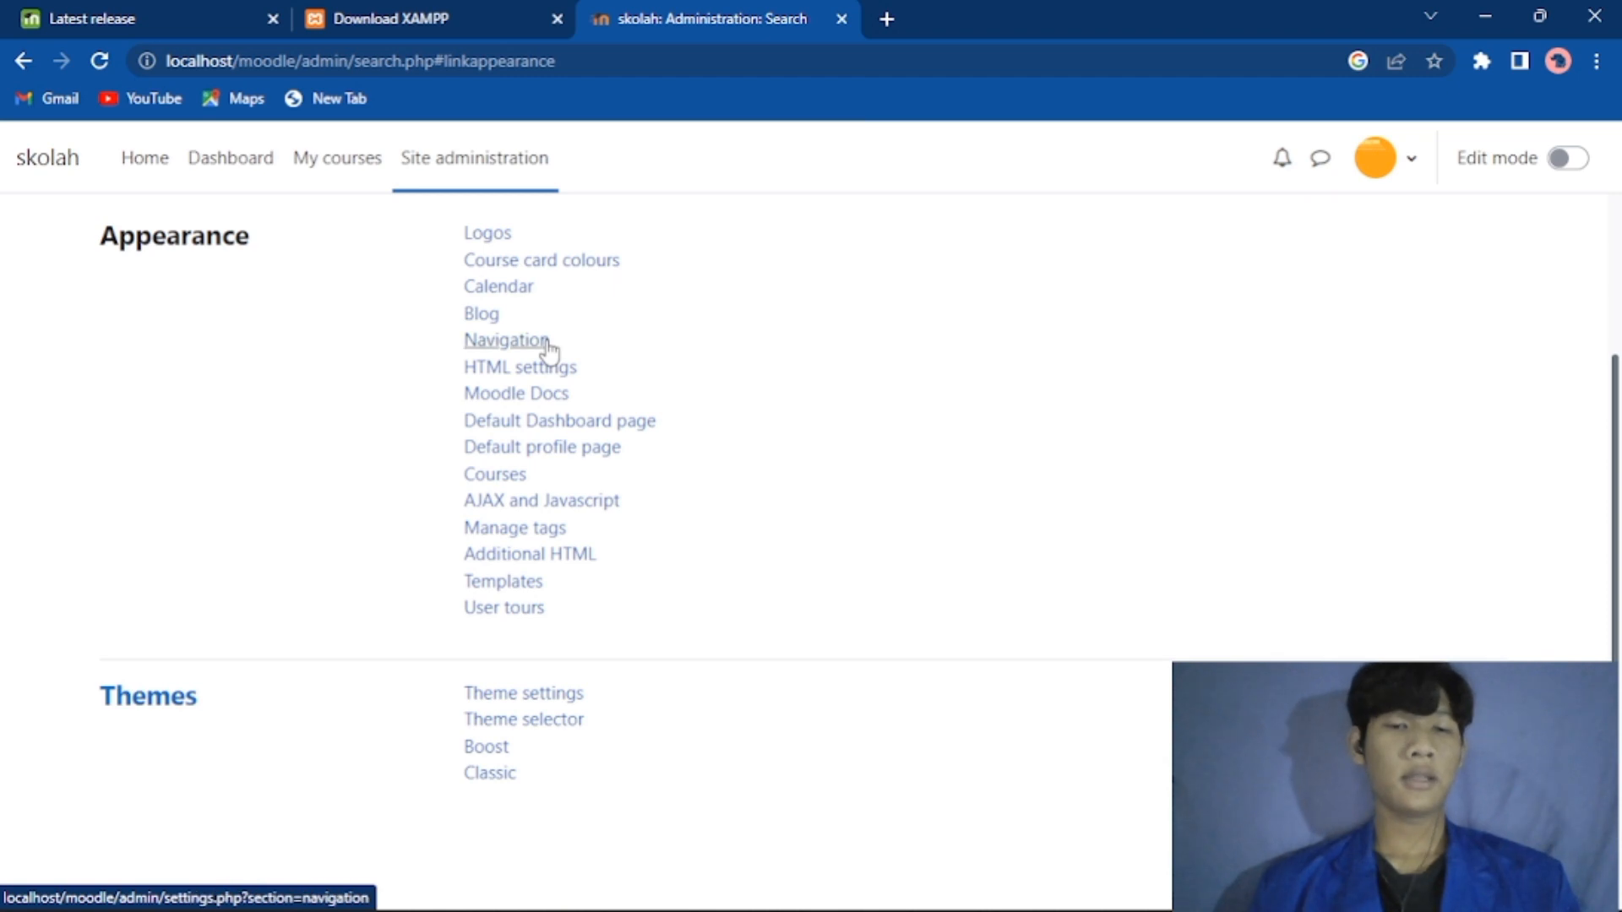
{"action": "left_click", "coordinate": [523, 694]}
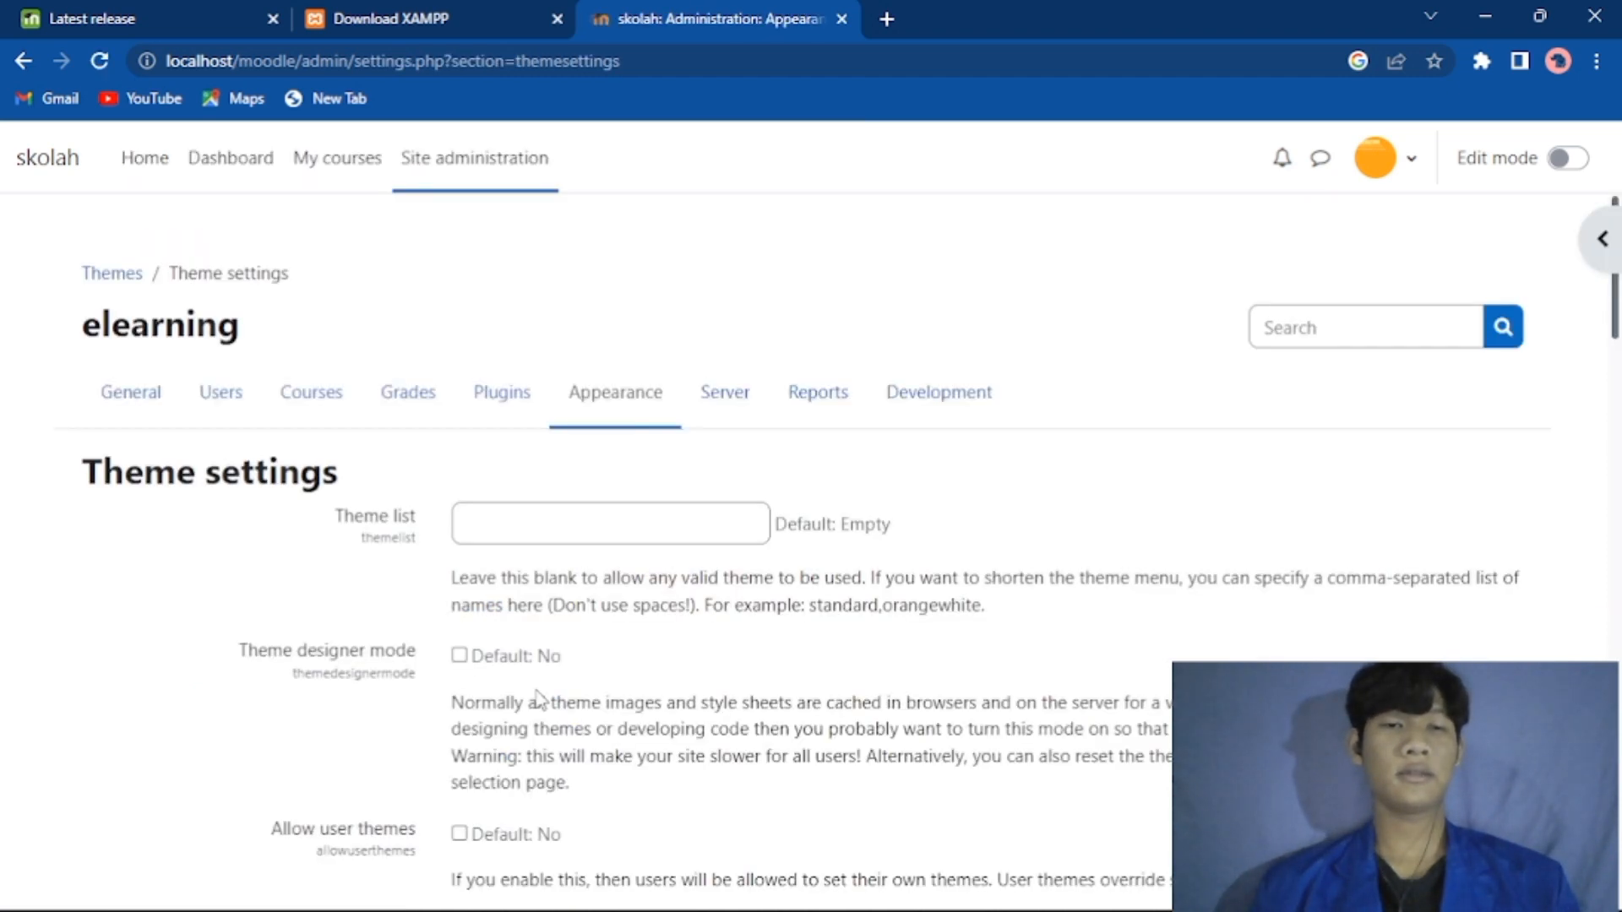
Step: Look through the options on the Theme settings page, including the custom menu items and user menu items
{"action": "scroll", "coordinate": [537, 698], "scroll_direction": "down", "scroll_amount": 10}
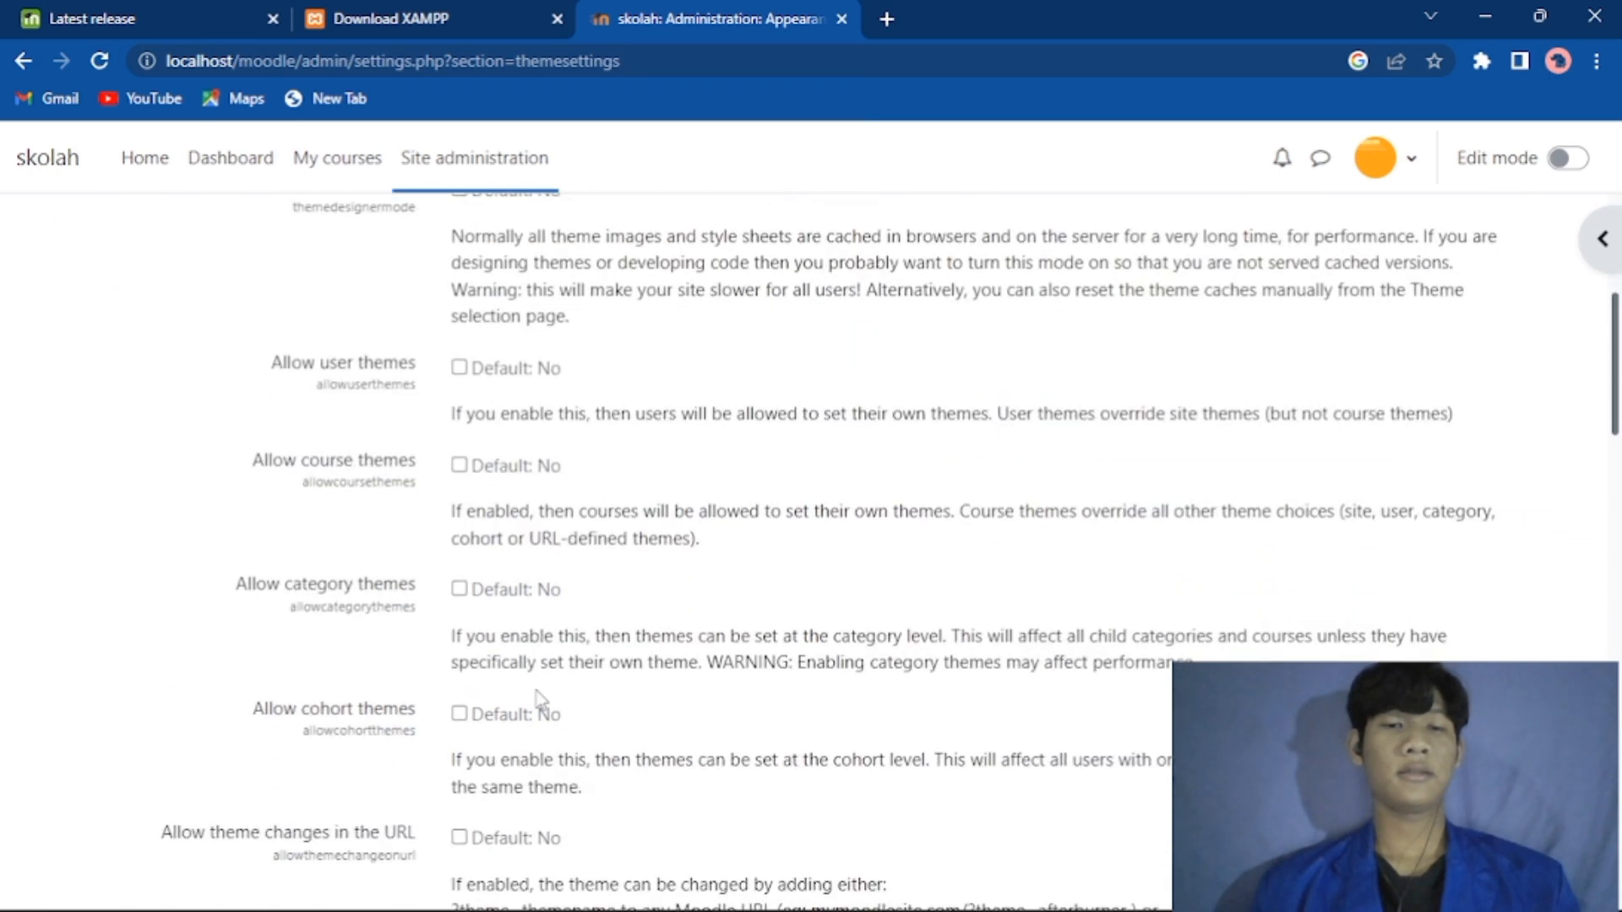
{"action": "scroll", "coordinate": [541, 697], "scroll_direction": "down", "scroll_amount": 7}
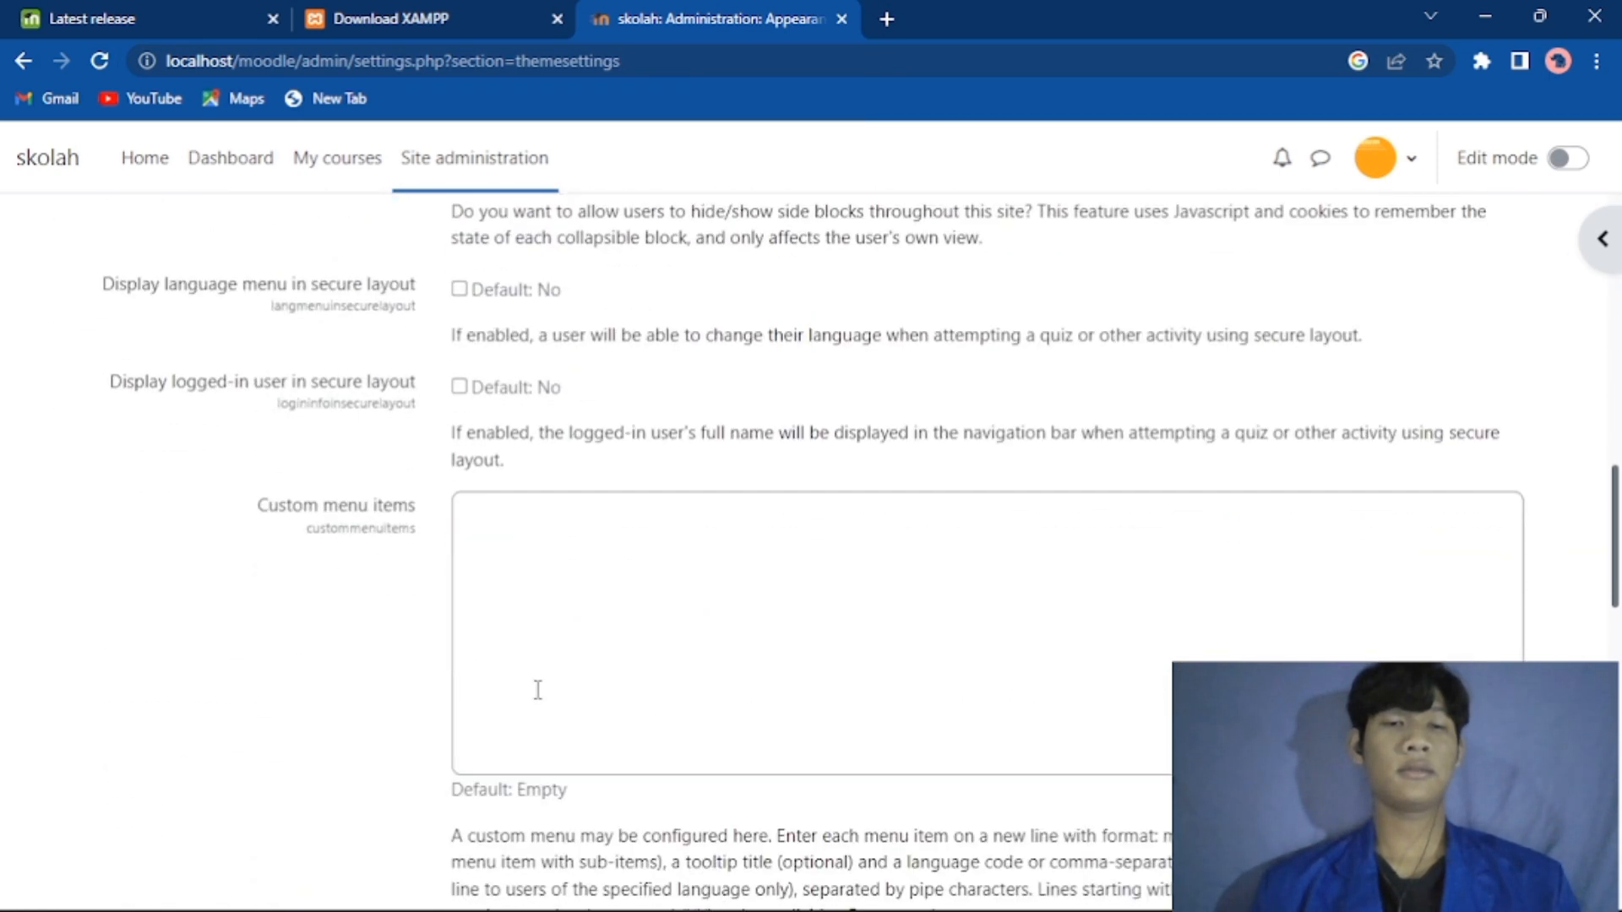
{"action": "scroll", "coordinate": [538, 692], "scroll_direction": "down", "scroll_amount": 3}
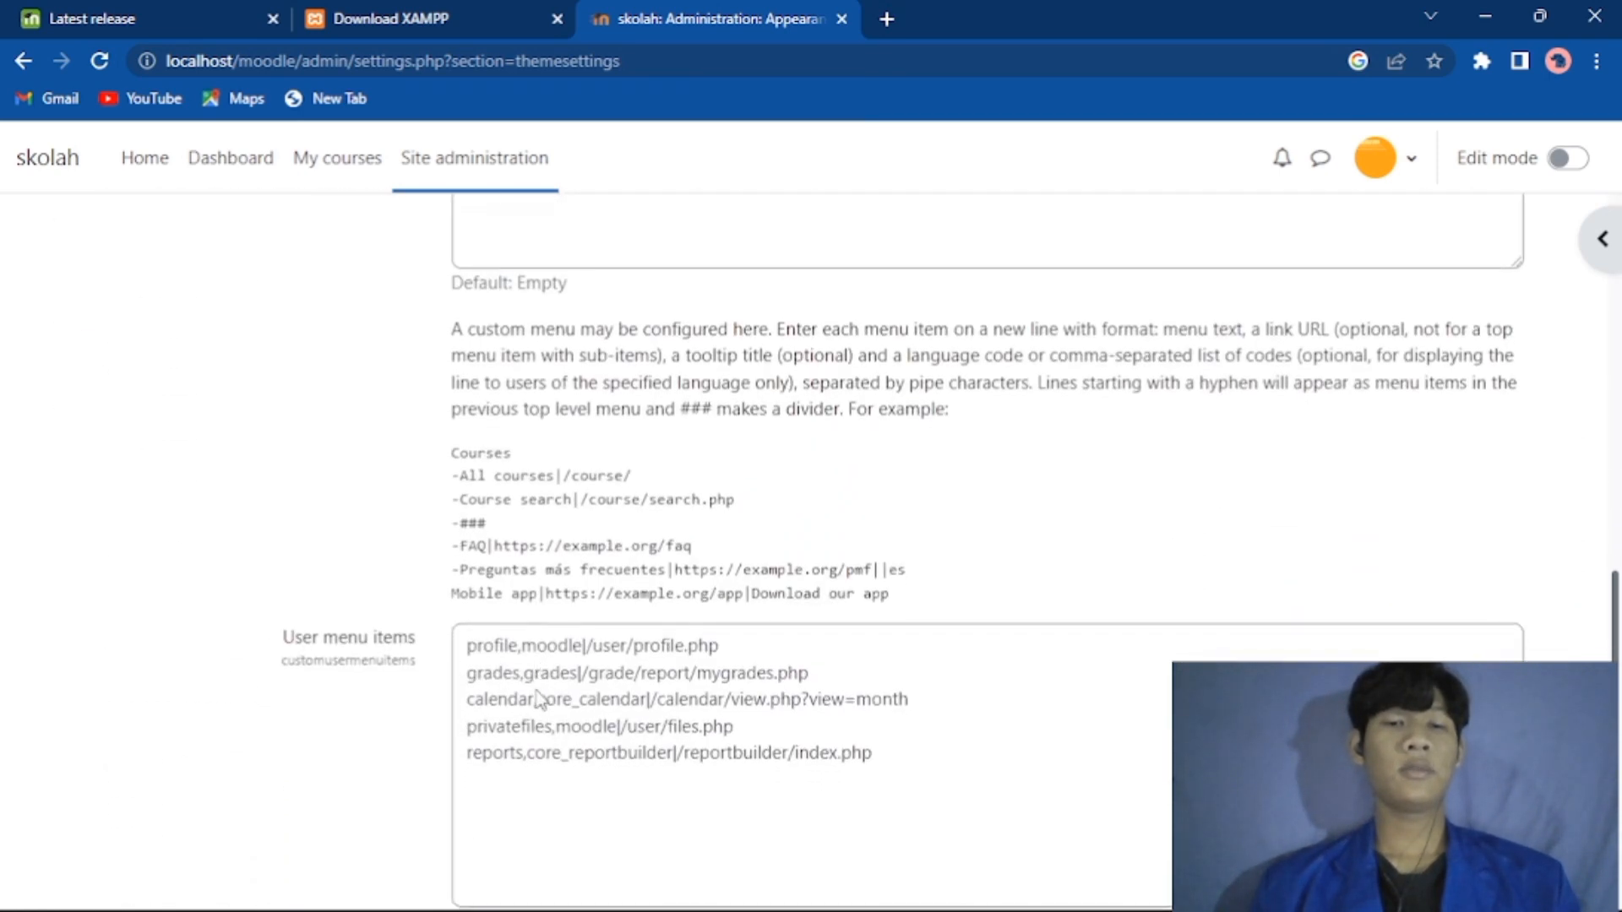
{"action": "scroll", "coordinate": [538, 692], "scroll_direction": "up", "scroll_amount": 6}
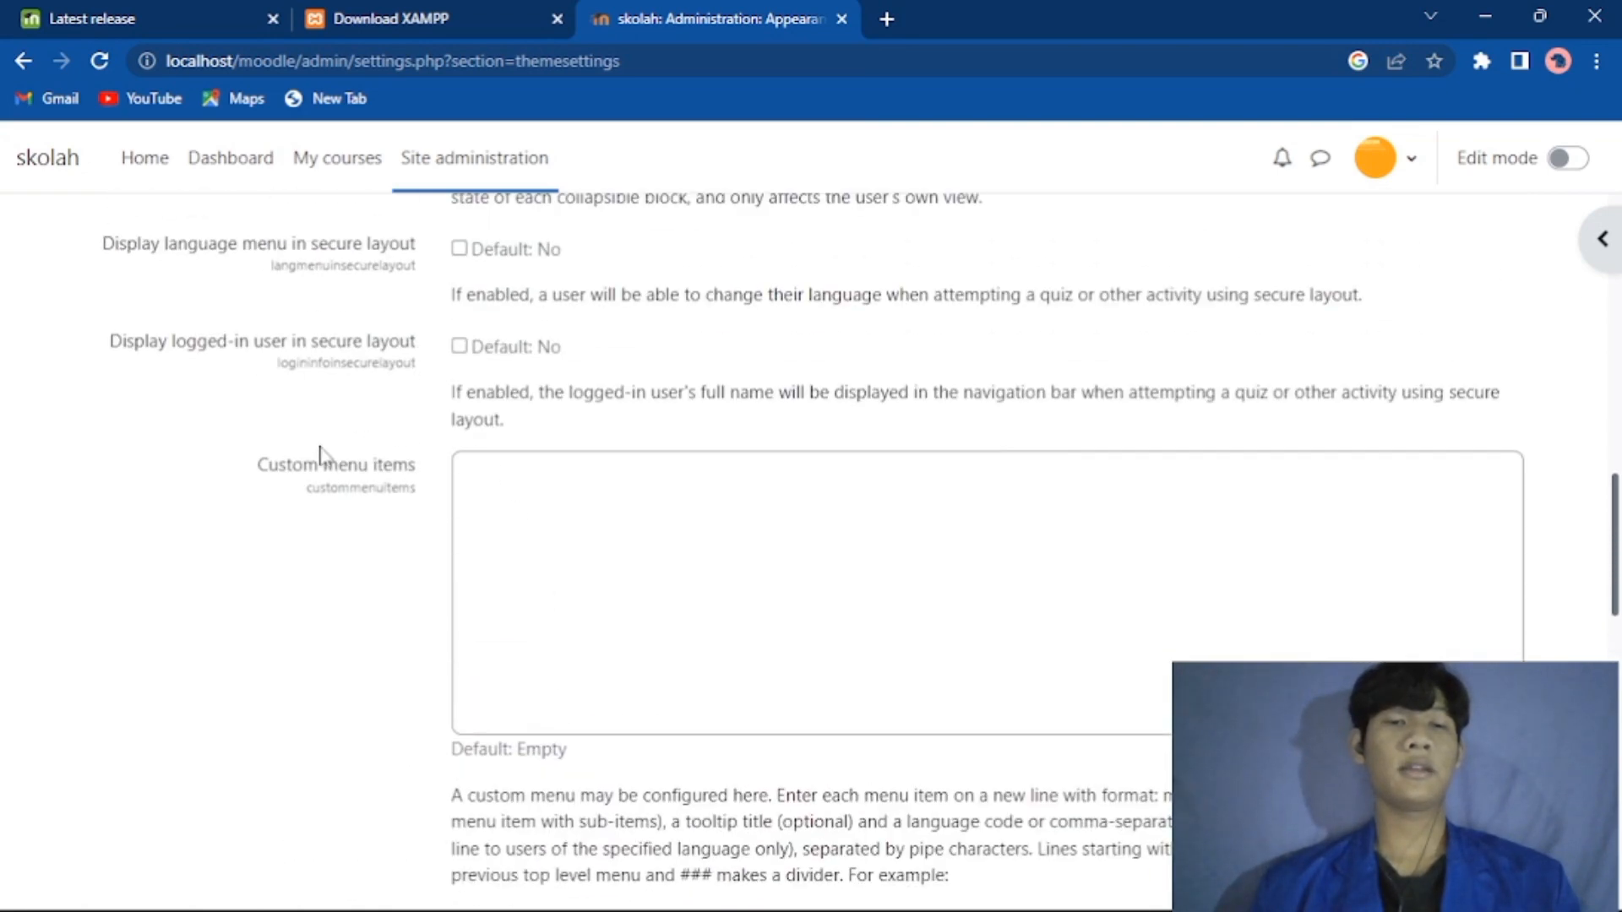
{"action": "scroll", "coordinate": [321, 454], "scroll_direction": "up", "scroll_amount": 5}
{"action": "scroll", "coordinate": [410, 408], "scroll_direction": "up", "scroll_amount": 10}
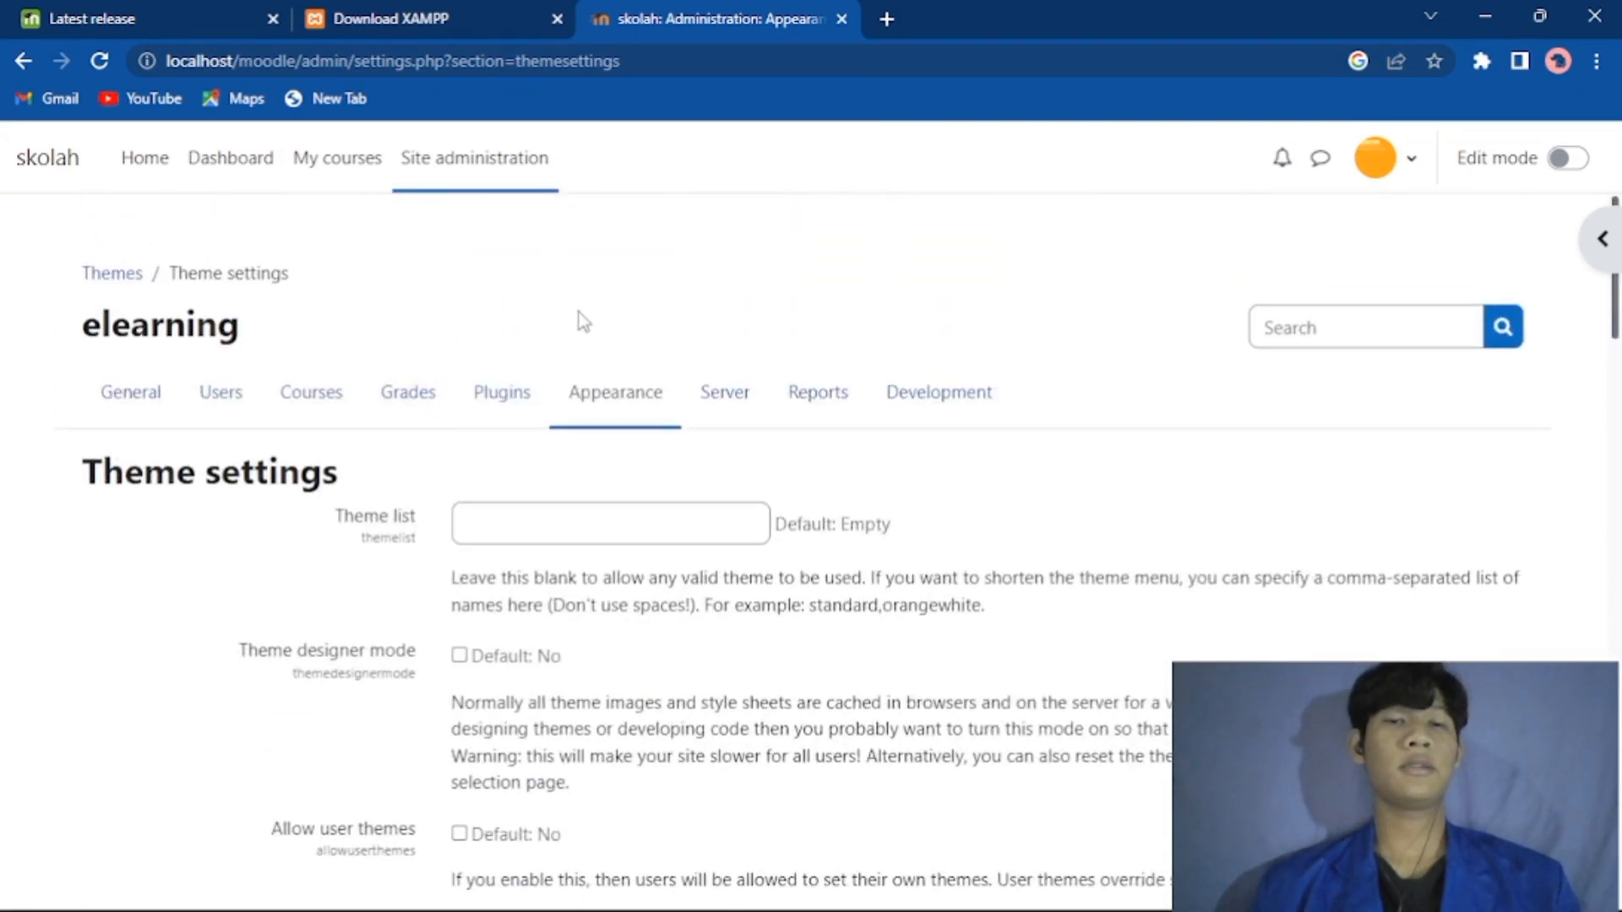
Step: Open the Plugins category of Site administration and look through its groups of plugin settings
{"action": "left_click", "coordinate": [511, 391]}
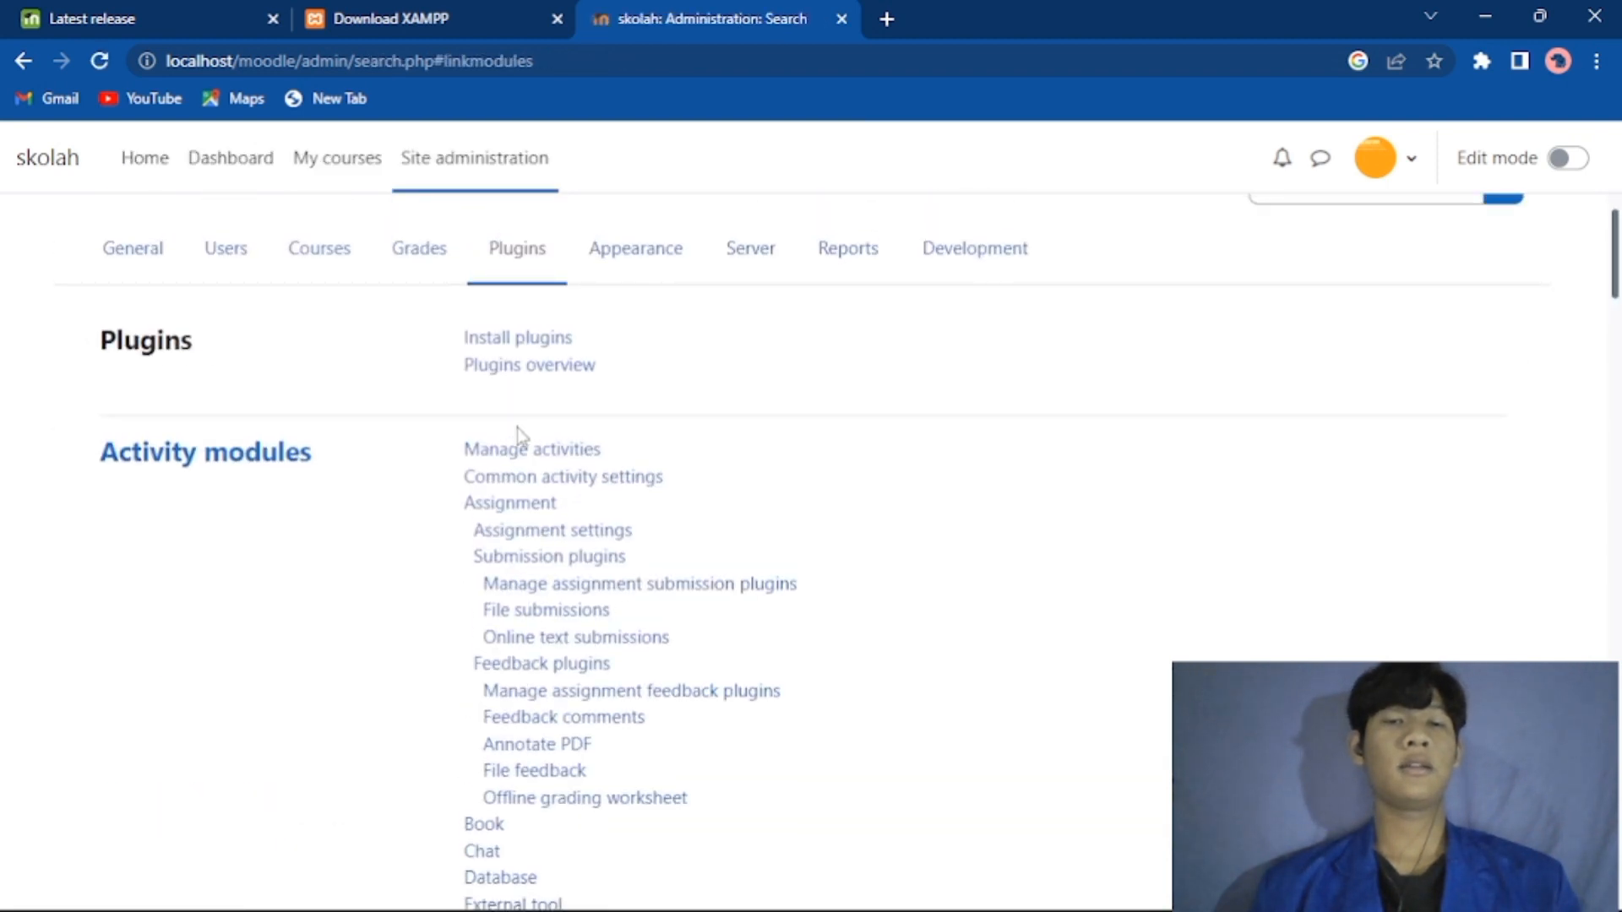
{"action": "scroll", "coordinate": [517, 428], "scroll_direction": "down", "scroll_amount": 6}
{"action": "scroll", "coordinate": [517, 436], "scroll_direction": "down", "scroll_amount": 18}
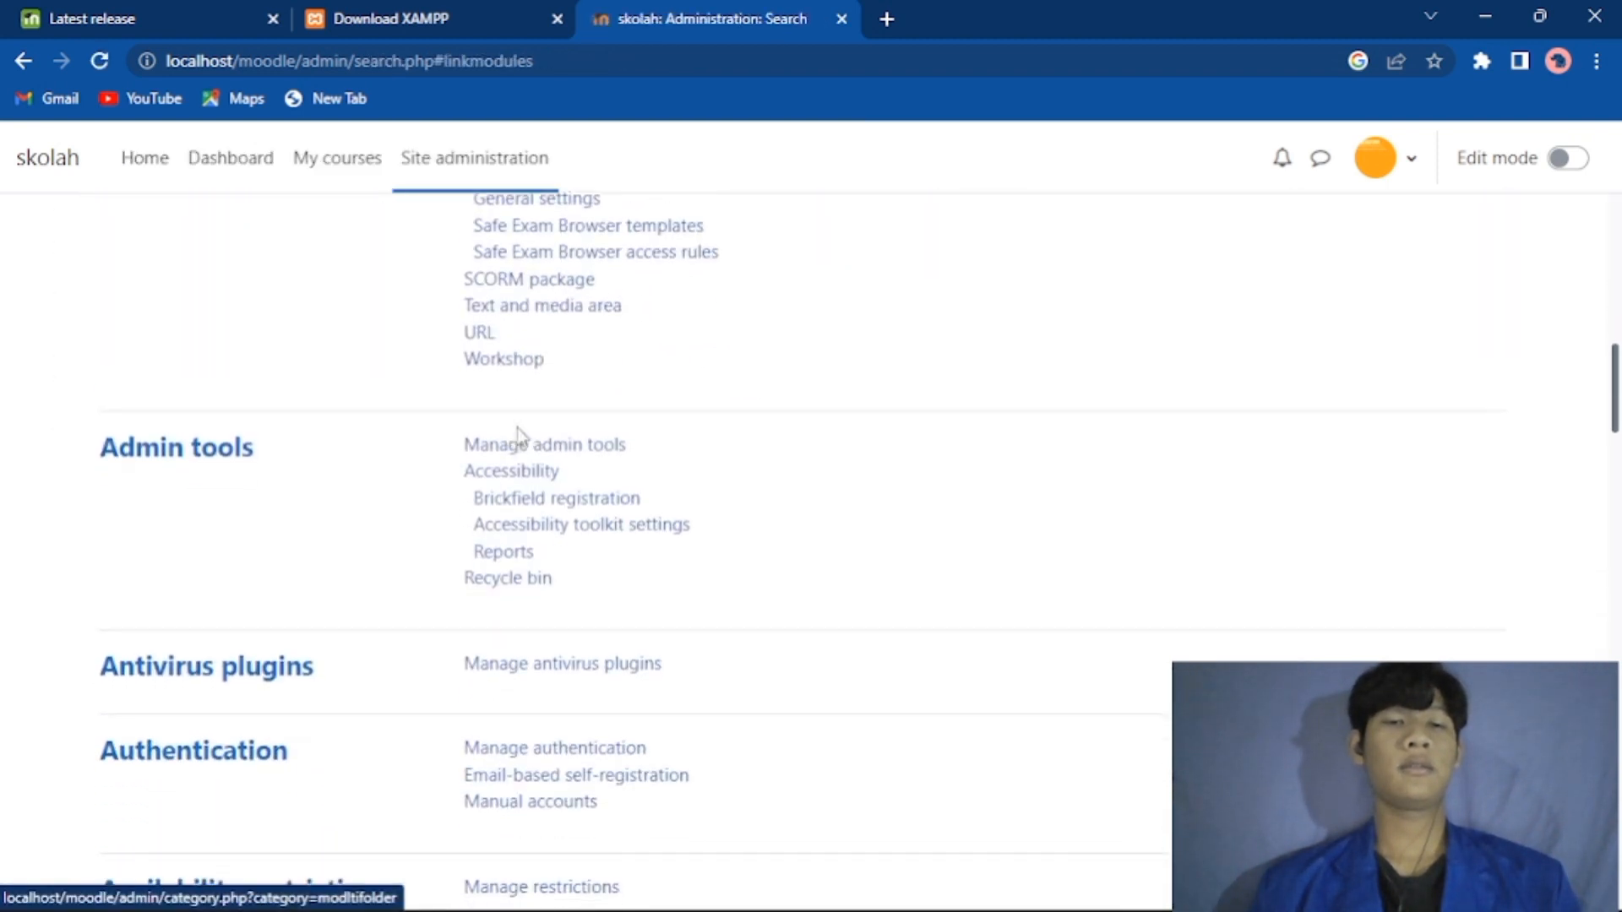
{"action": "scroll", "coordinate": [519, 440], "scroll_direction": "down", "scroll_amount": 20}
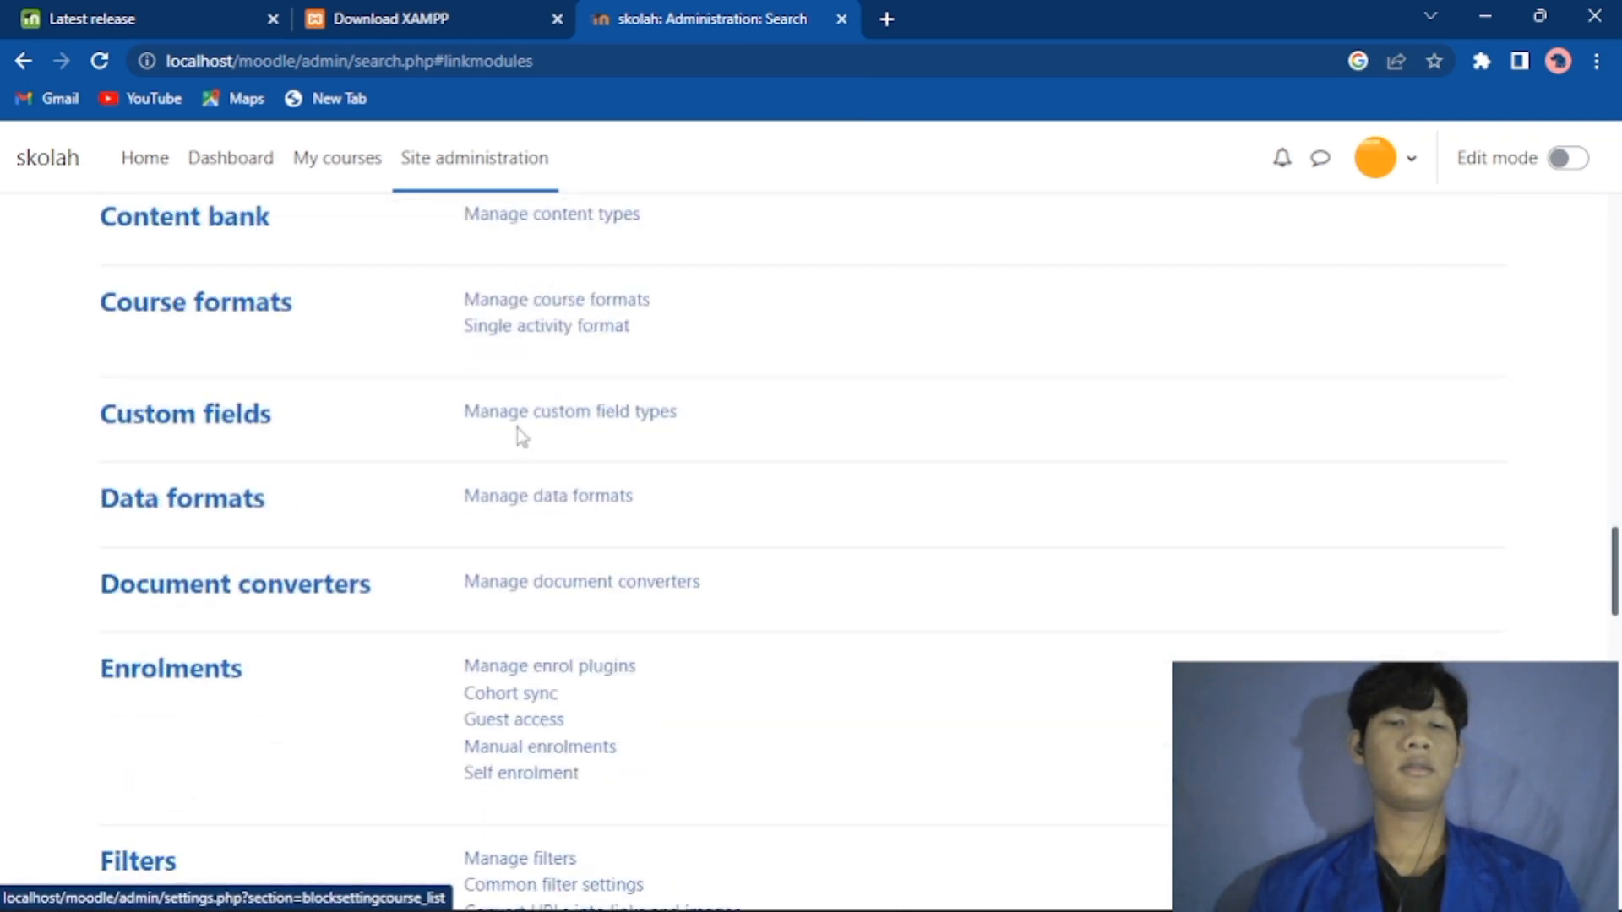
{"action": "scroll", "coordinate": [518, 436], "scroll_direction": "up", "scroll_amount": 20}
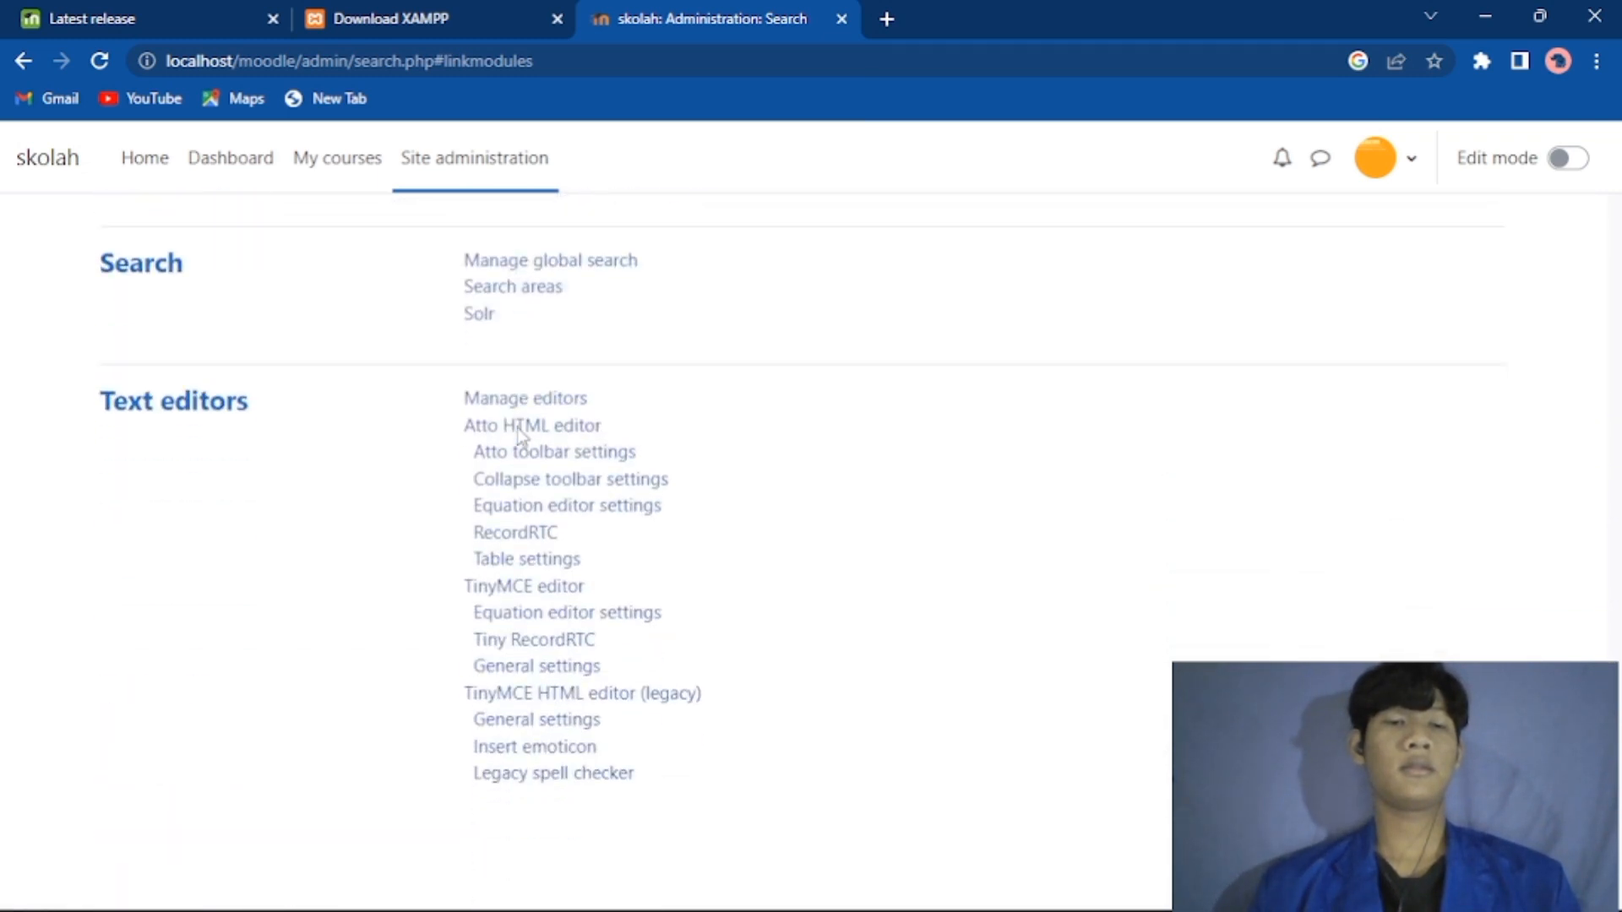
{"action": "scroll", "coordinate": [520, 436], "scroll_direction": "up", "scroll_amount": 2}
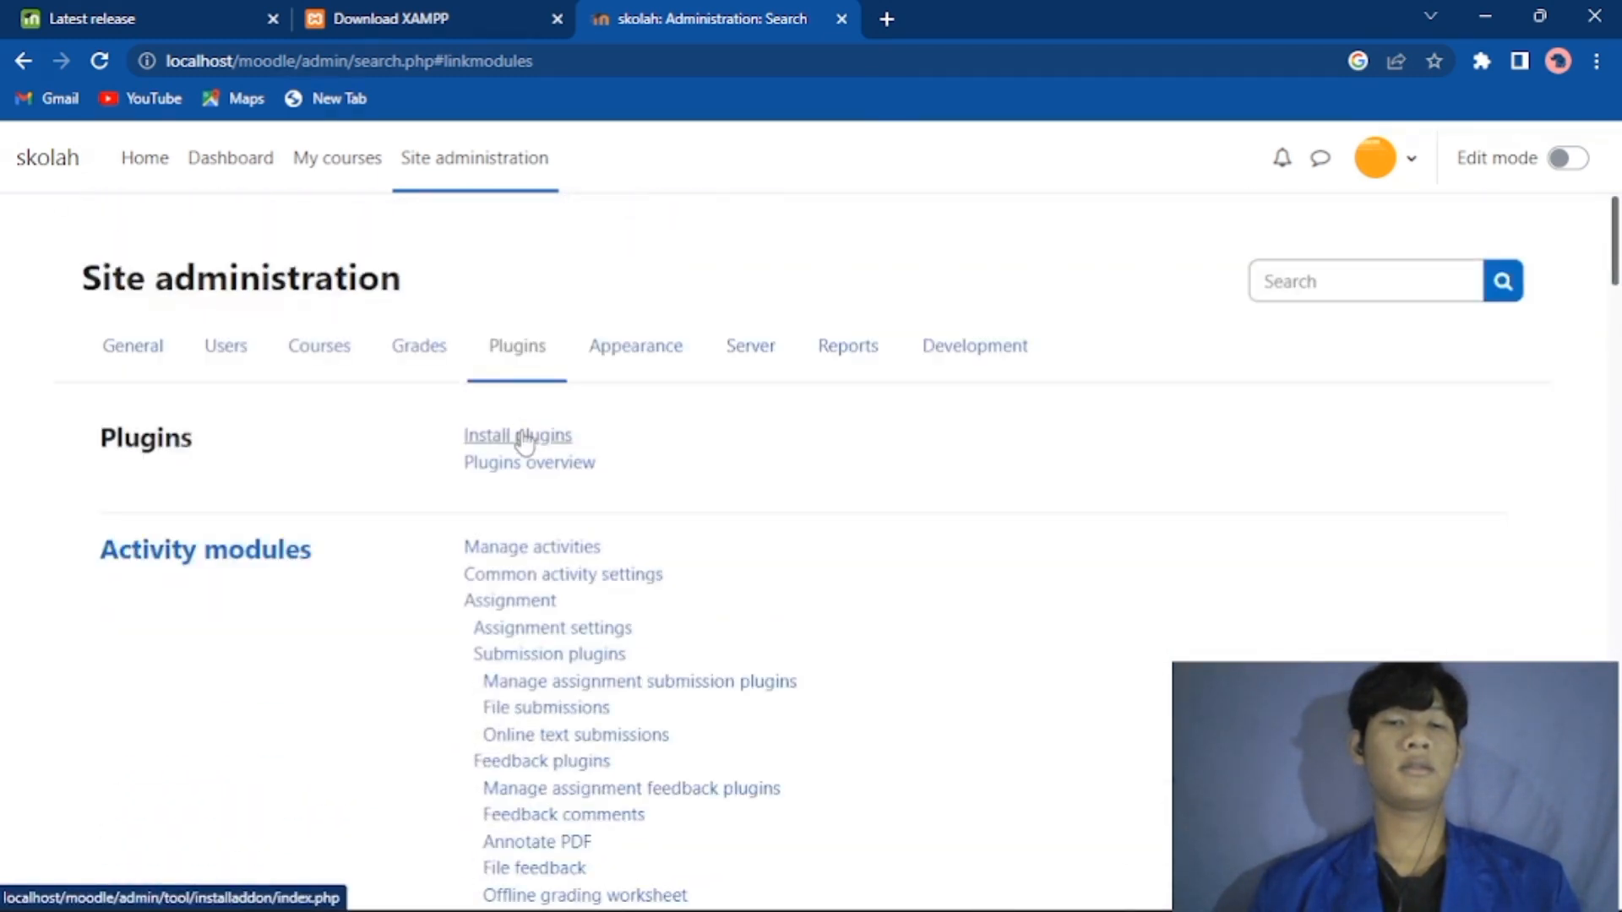
Step: Open the Install plugins page and examine its options for installing from the Moodle directory or a ZIP file
{"action": "left_click", "coordinate": [537, 438]}
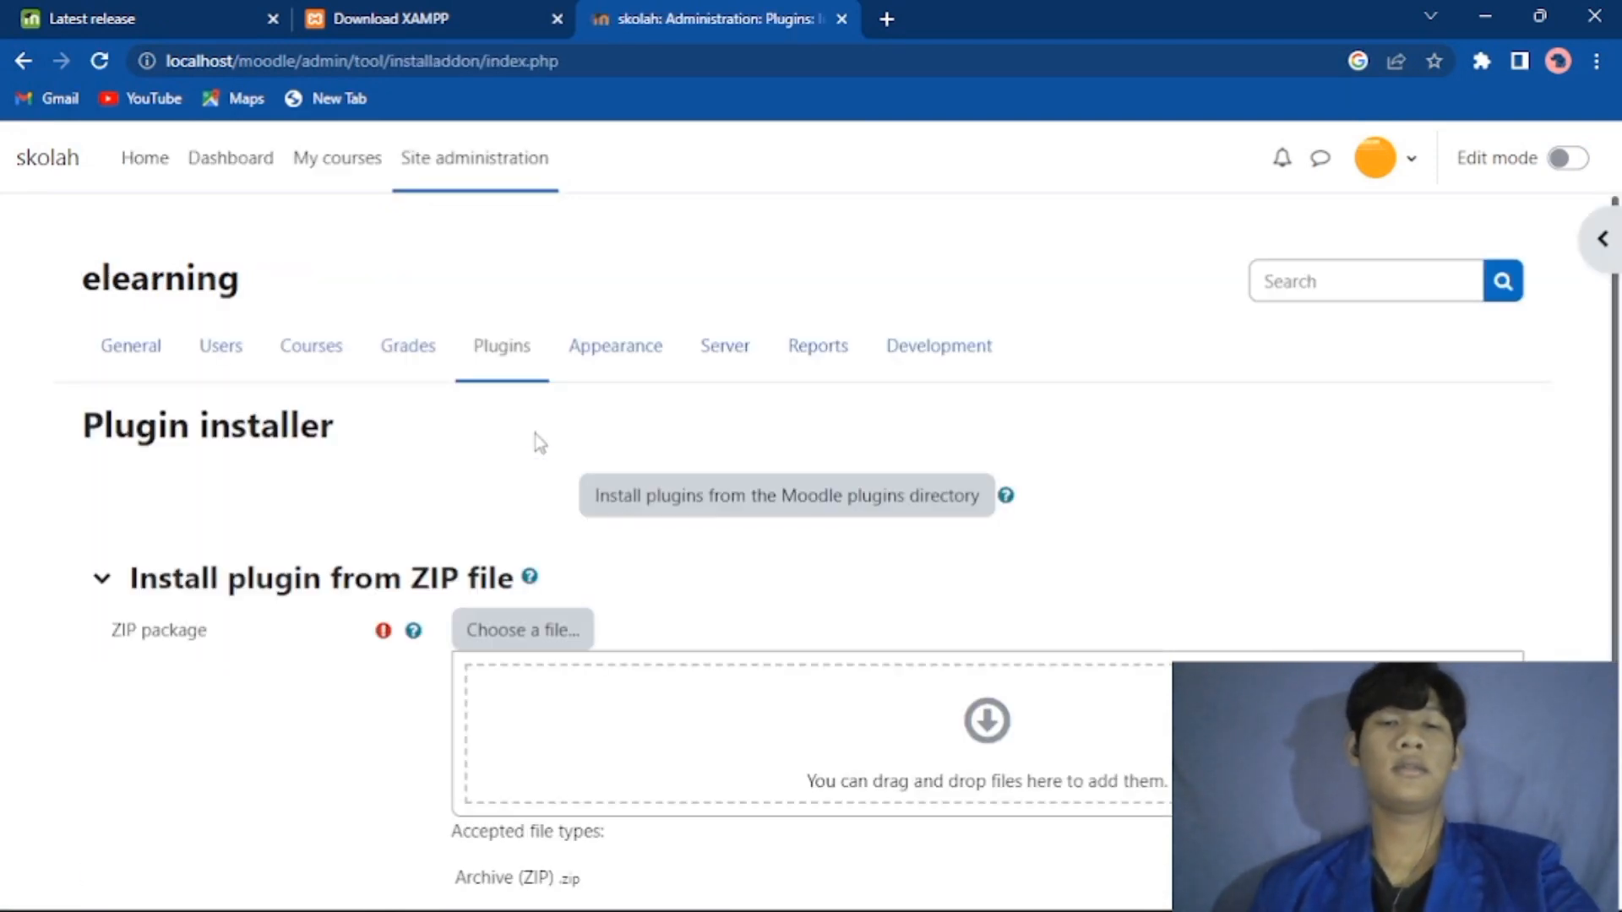
{"action": "scroll", "coordinate": [541, 443], "scroll_direction": "down", "scroll_amount": 1}
{"action": "scroll", "coordinate": [541, 444], "scroll_direction": "down", "scroll_amount": 2}
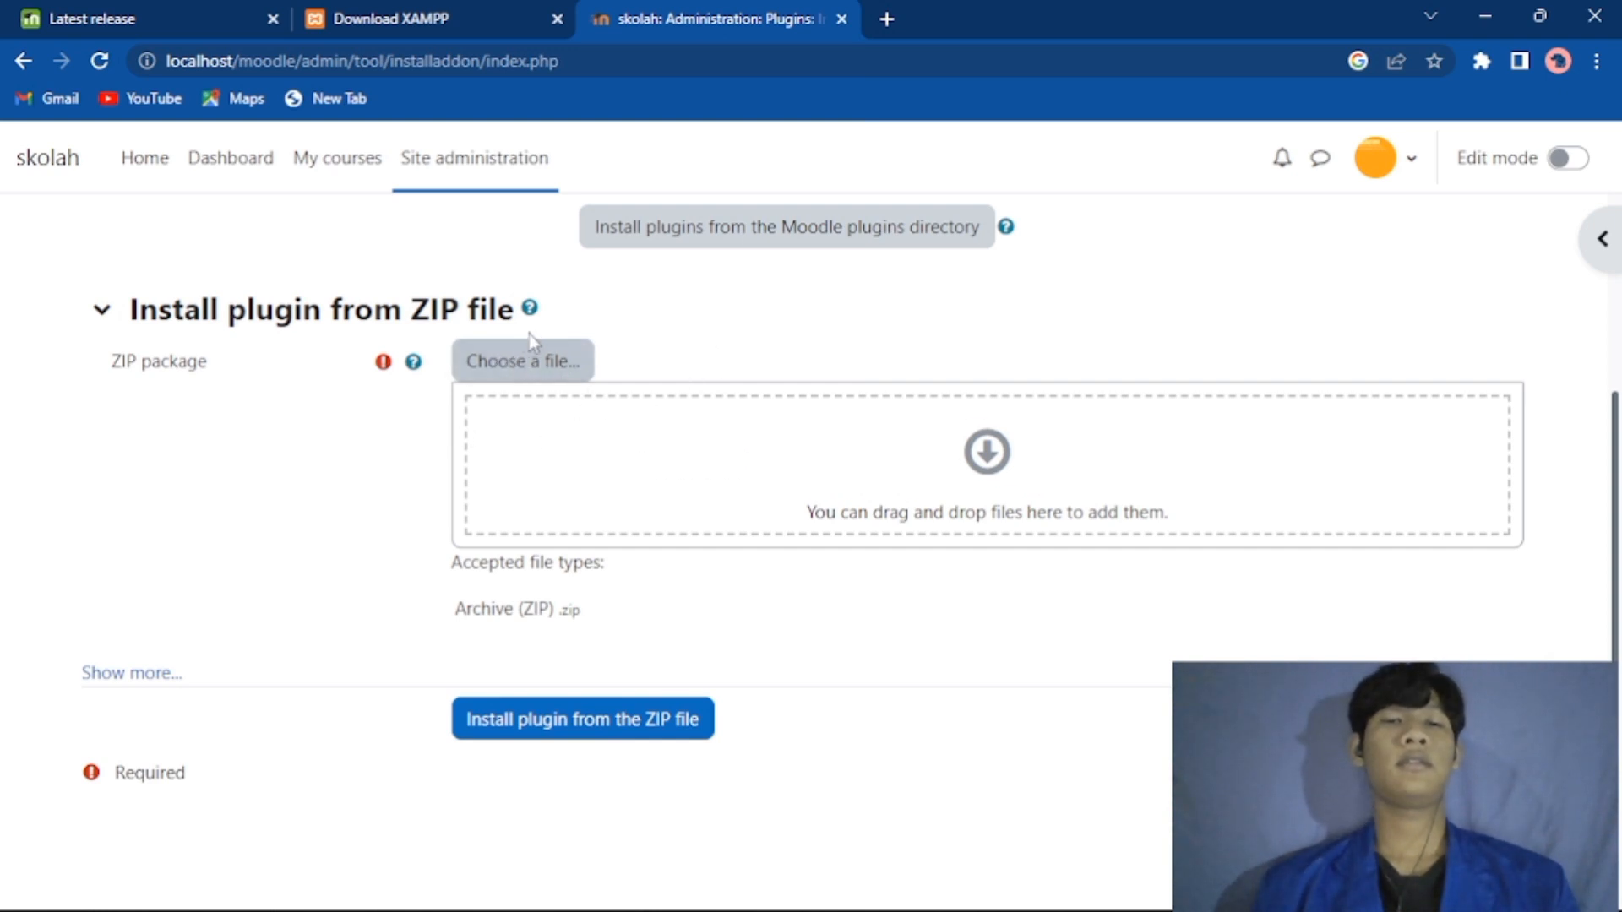
Step: Open the Manage courses and categories page from the Courses settings of Site administration
{"action": "left_click", "coordinate": [450, 156]}
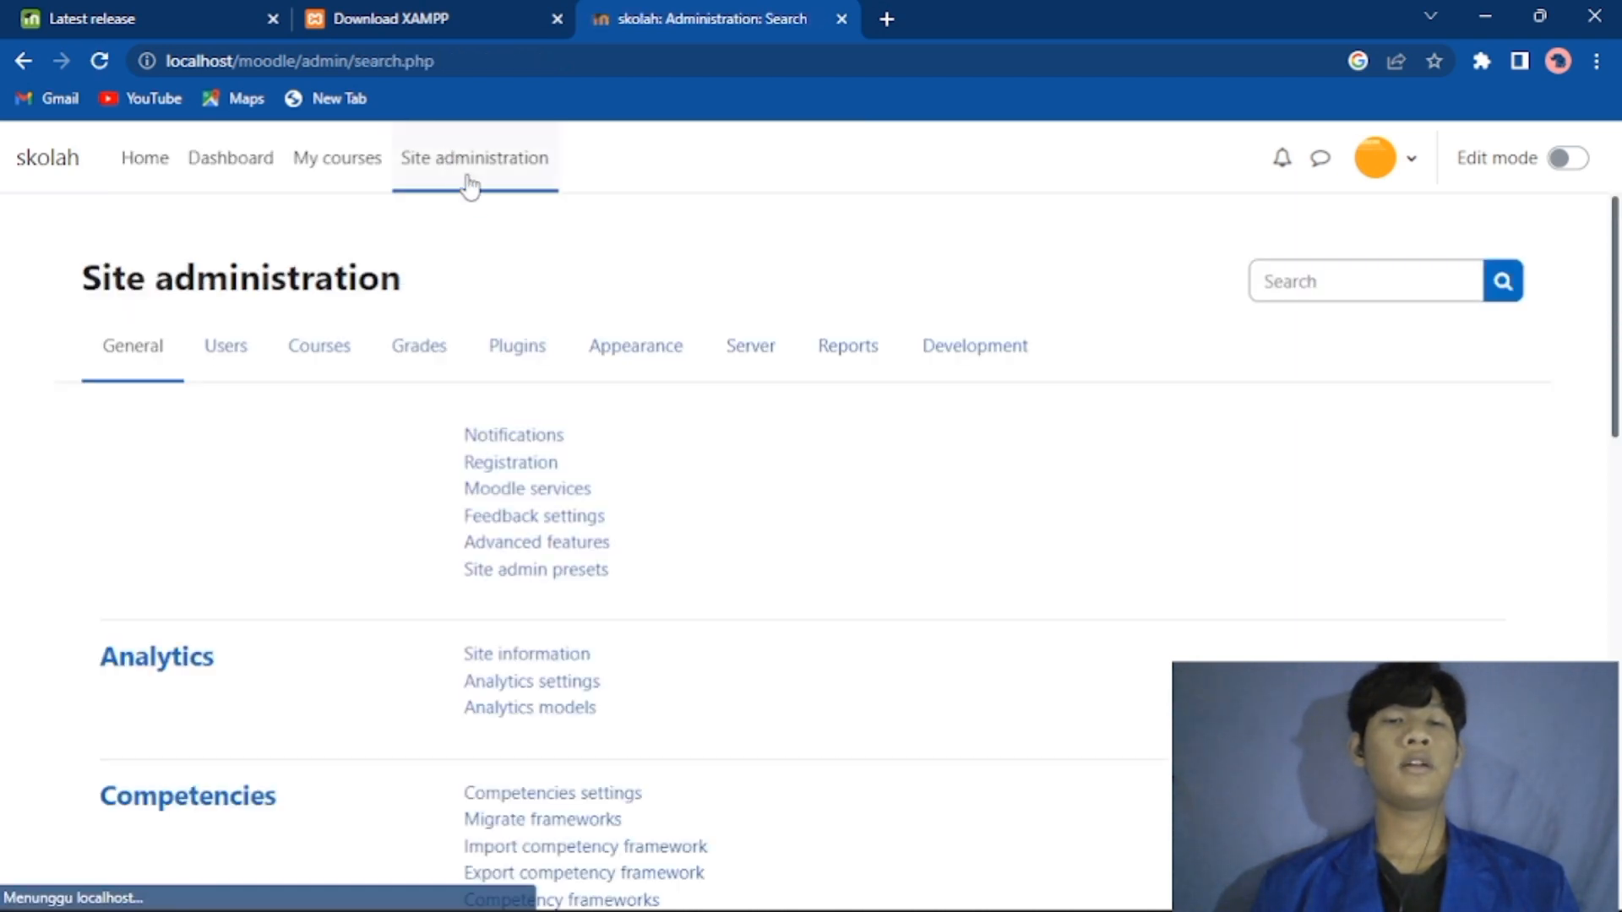
{"action": "left_click", "coordinate": [291, 368]}
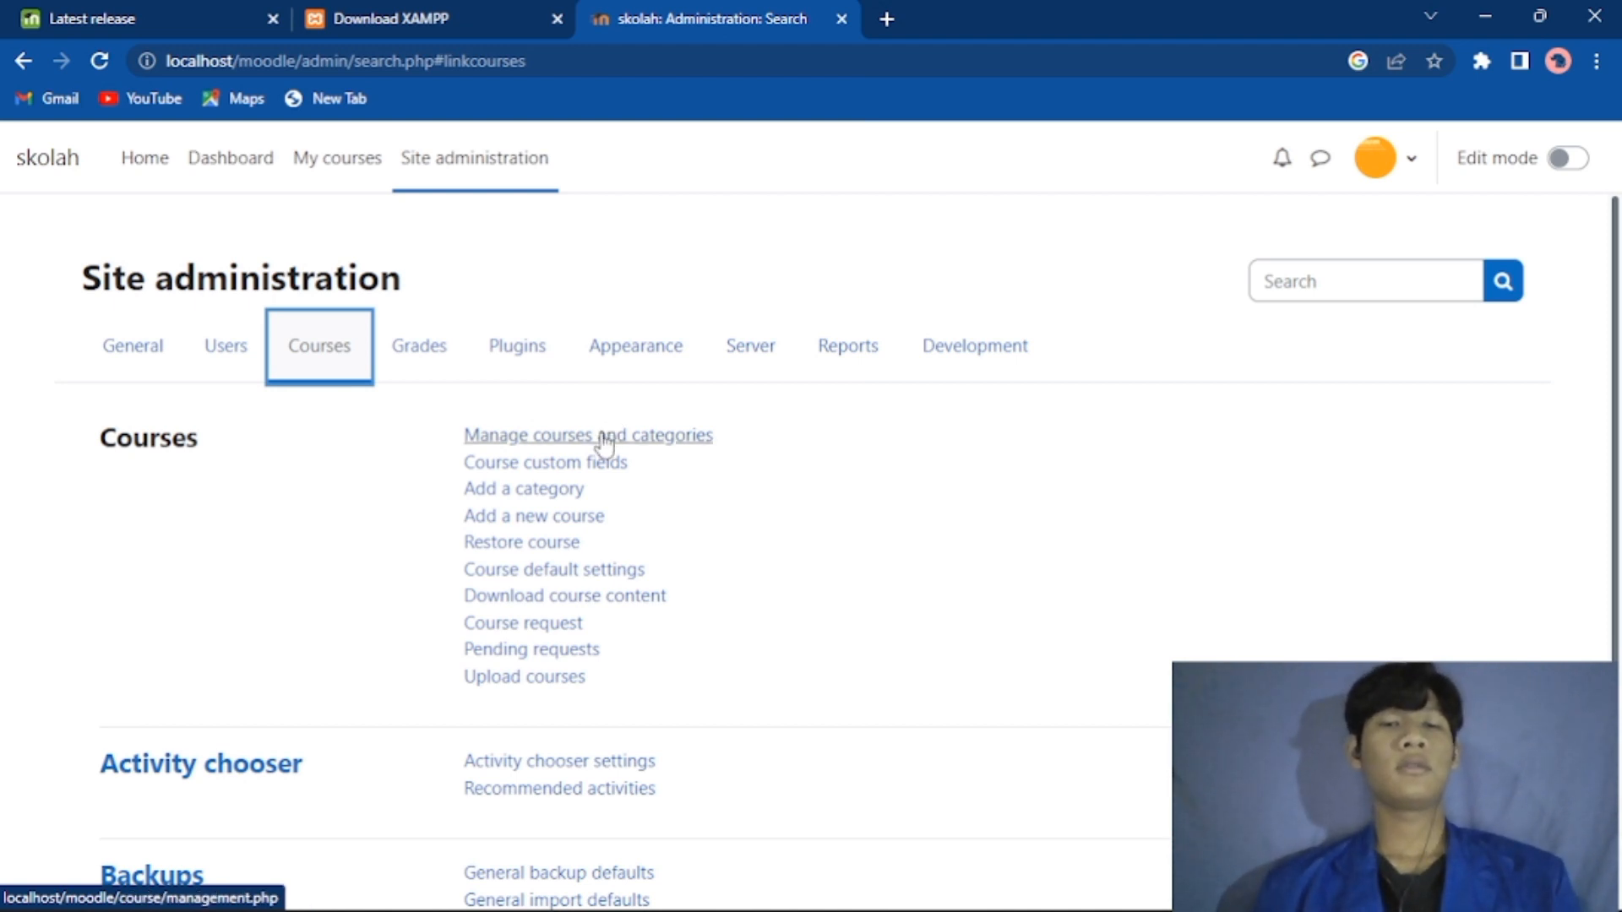
{"action": "scroll", "coordinate": [603, 441], "scroll_direction": "down", "scroll_amount": 1}
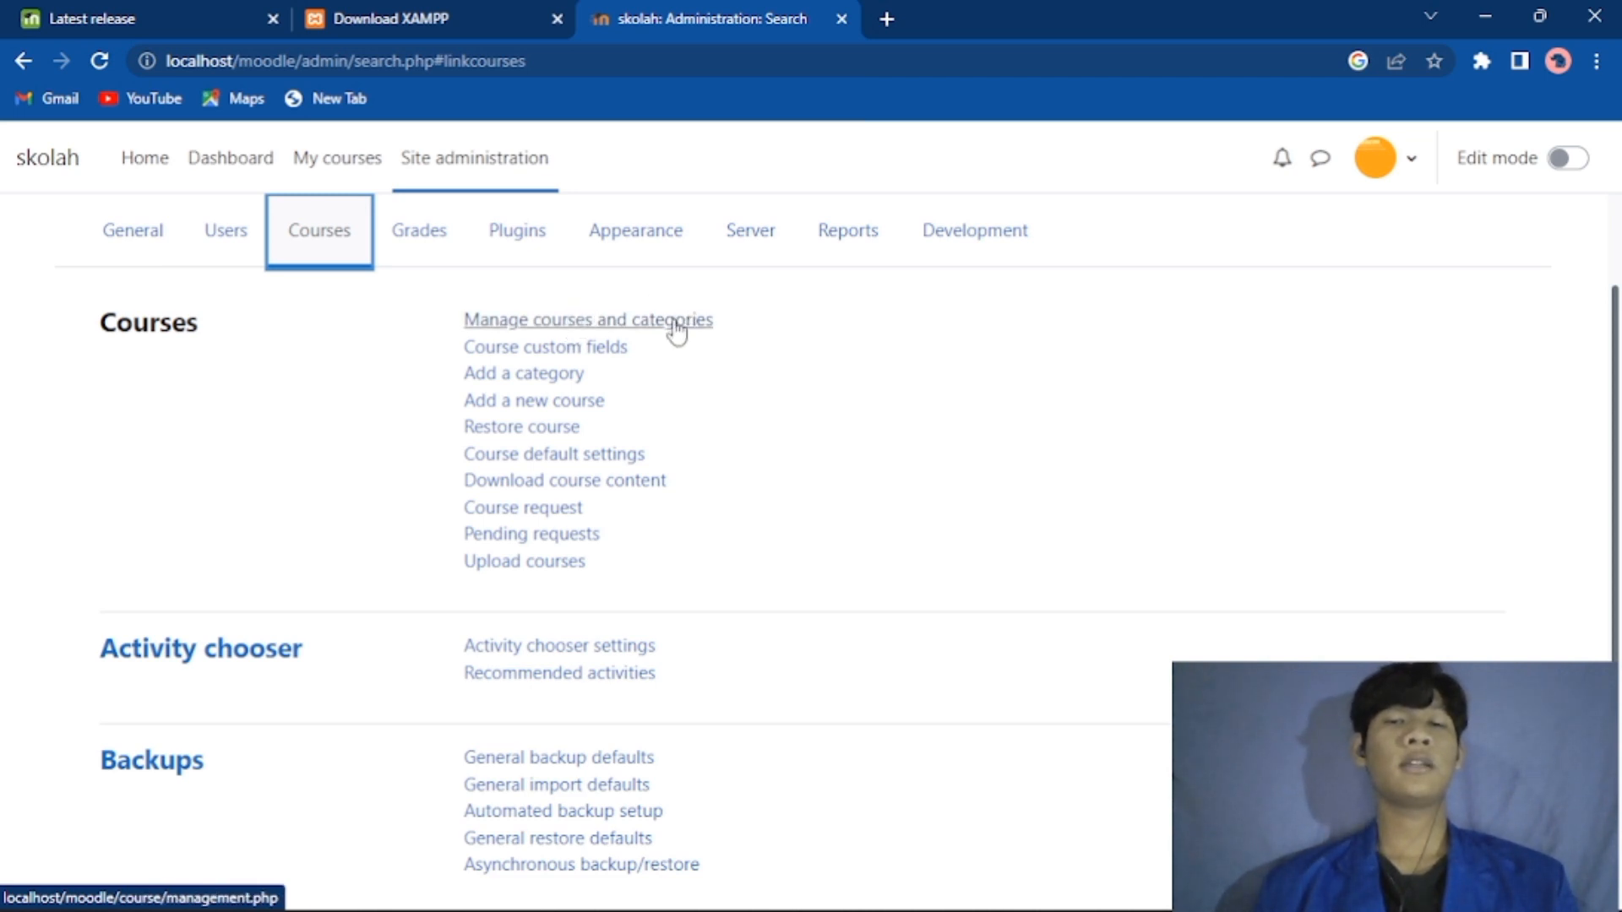
{"action": "left_click", "coordinate": [648, 327]}
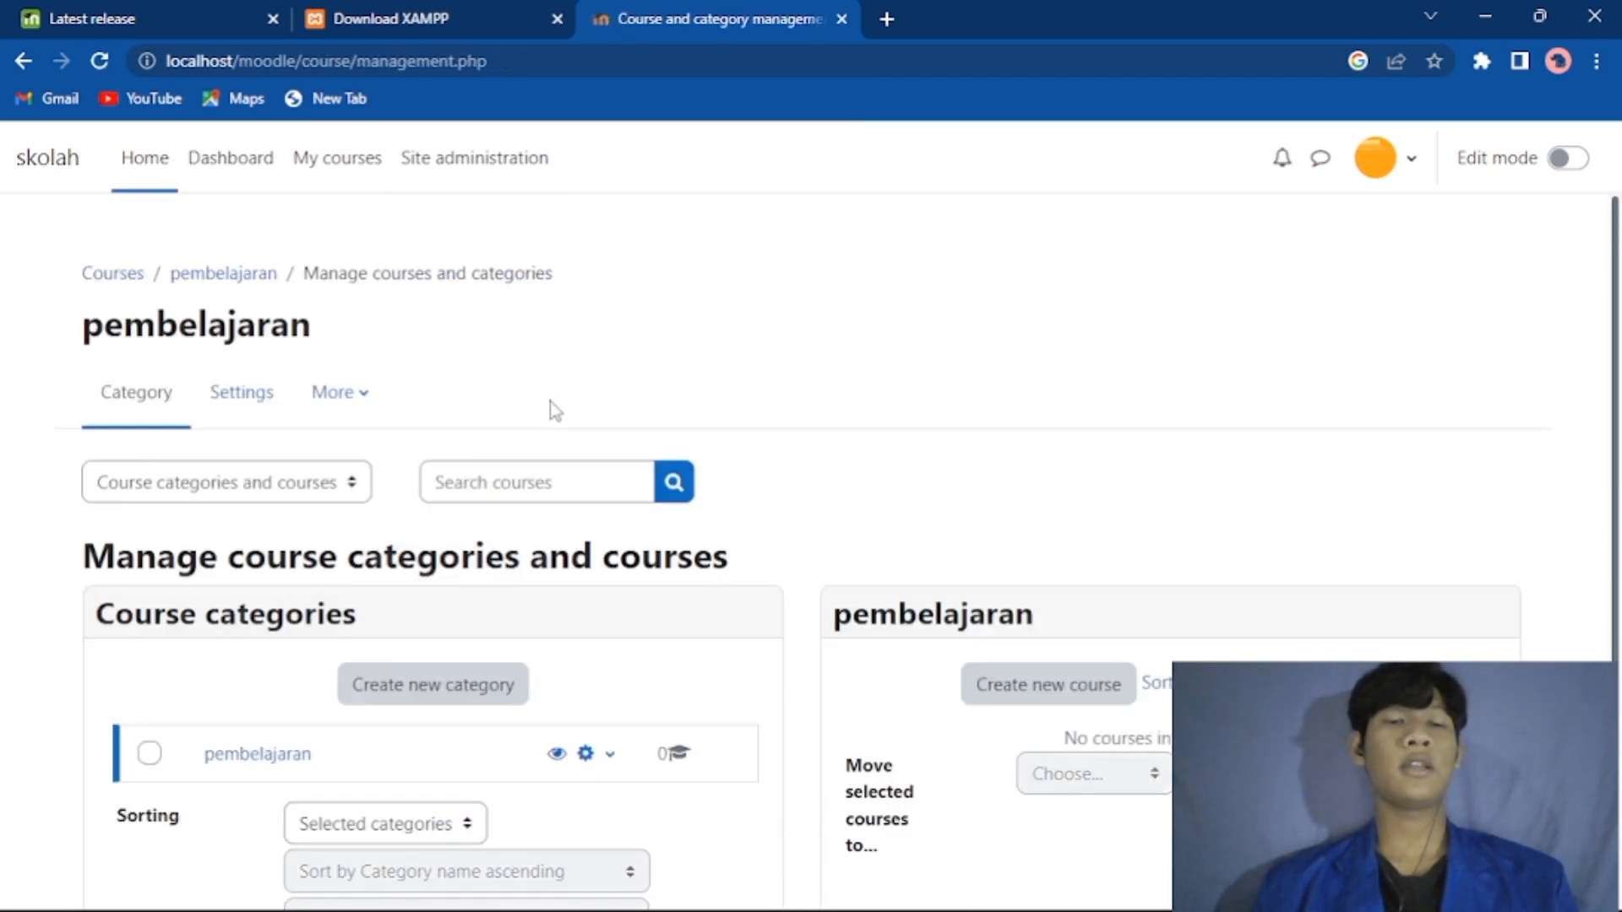
{"action": "scroll", "coordinate": [550, 402], "scroll_direction": "down", "scroll_amount": 2}
{"action": "scroll", "coordinate": [550, 402], "scroll_direction": "down", "scroll_amount": 2}
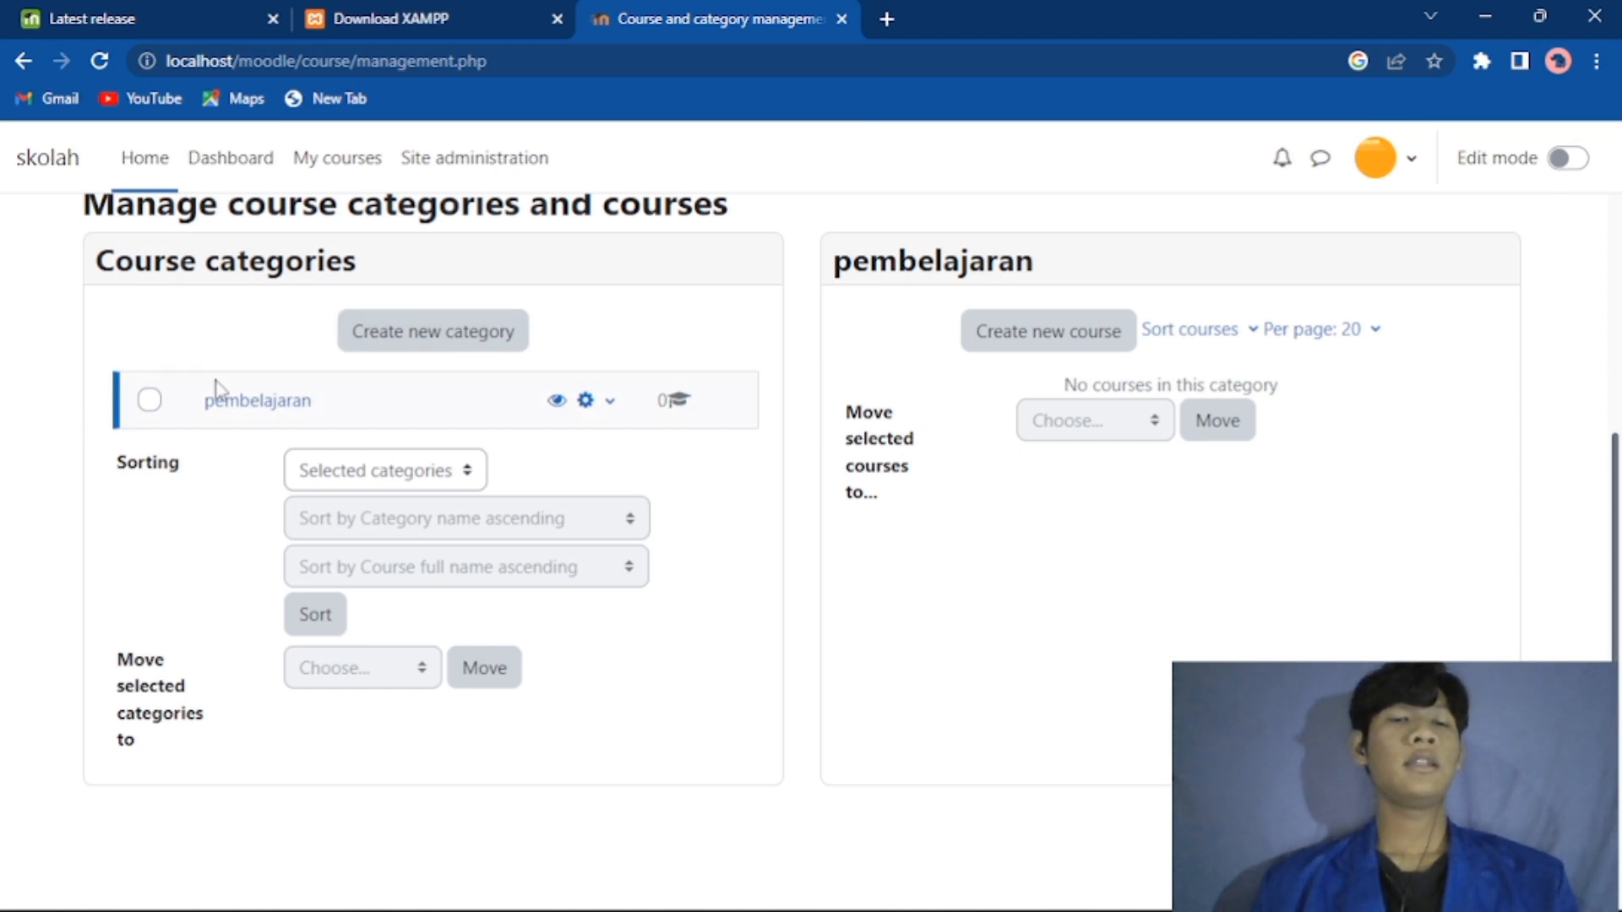
Step: Delete the pembelajaran course category and return to the course category management page
{"action": "left_click", "coordinate": [150, 402]}
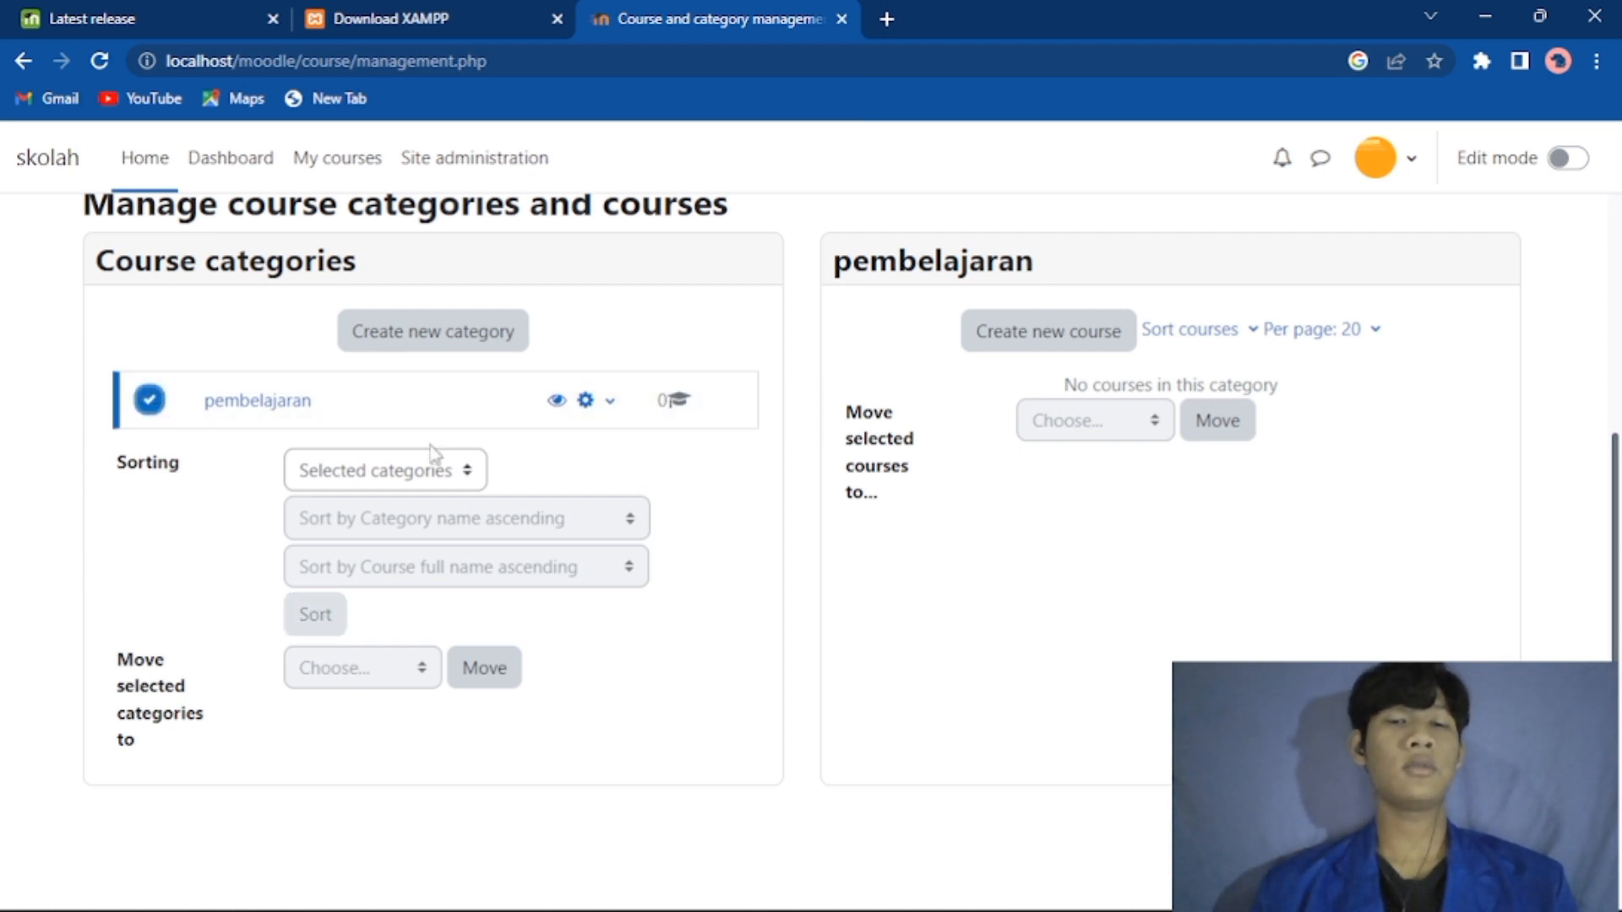
{"action": "left_click", "coordinate": [610, 409]}
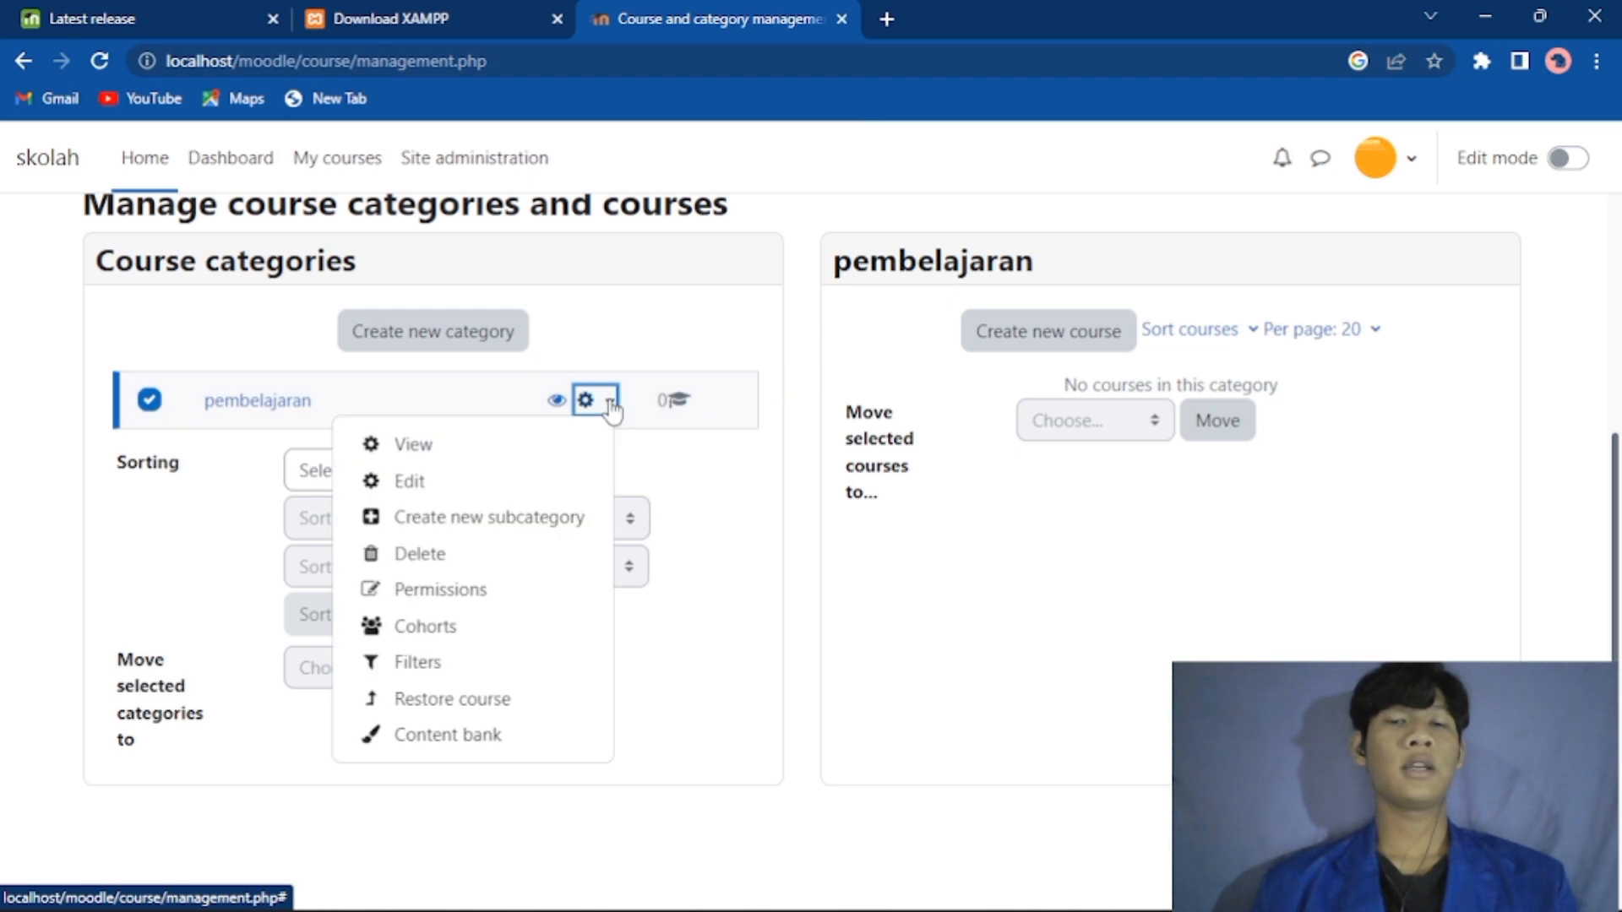
{"action": "left_click", "coordinate": [520, 551]}
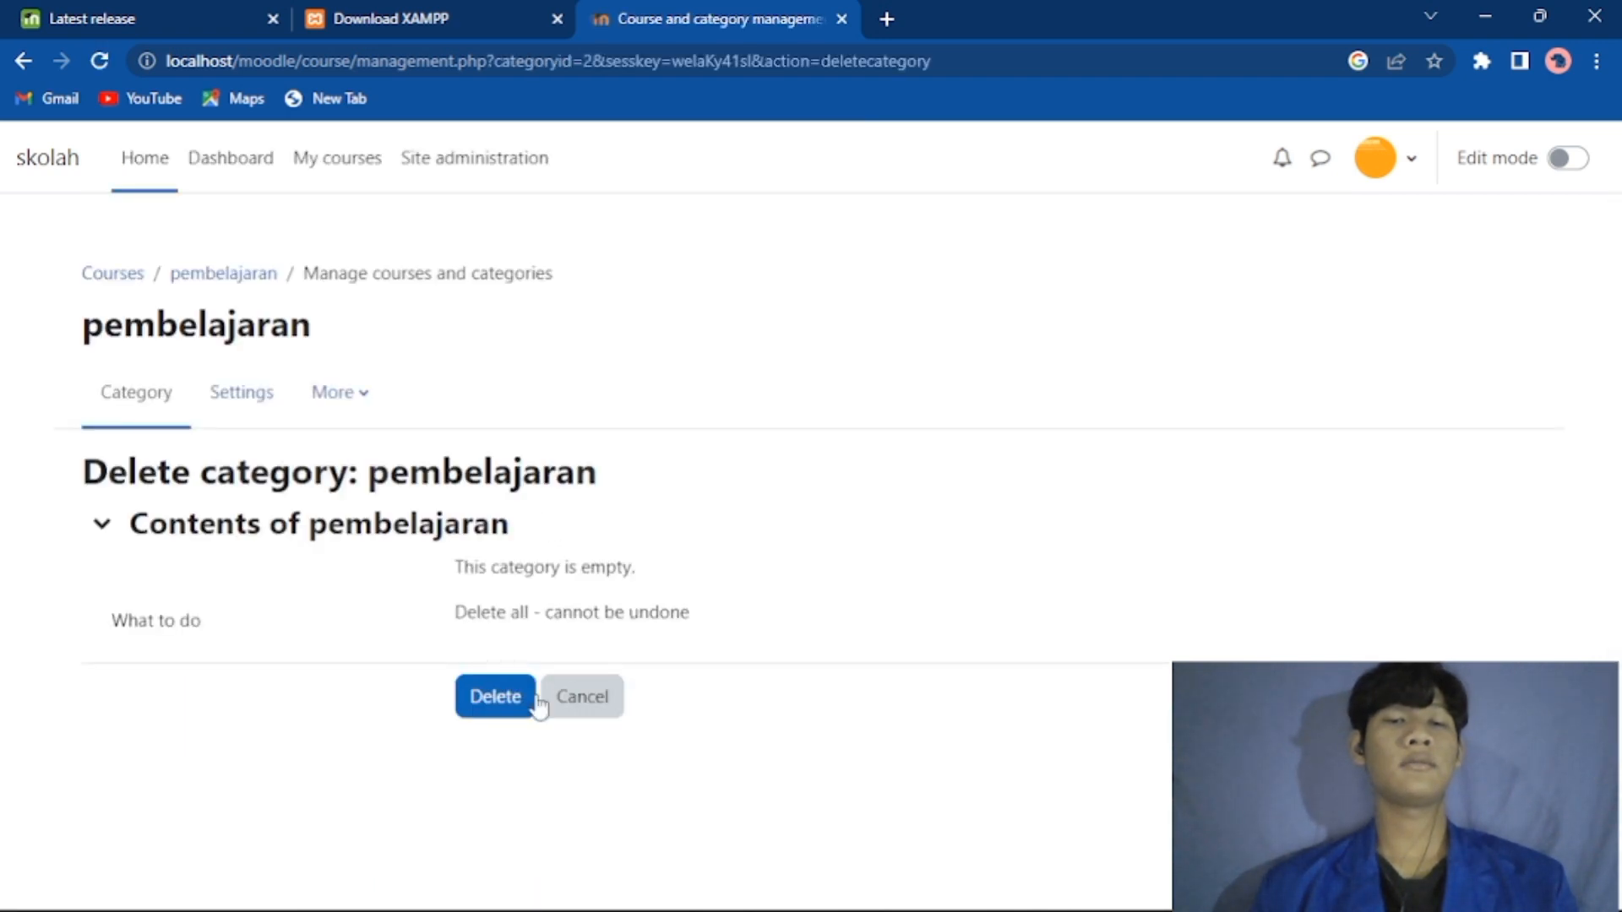
{"action": "left_click", "coordinate": [524, 703]}
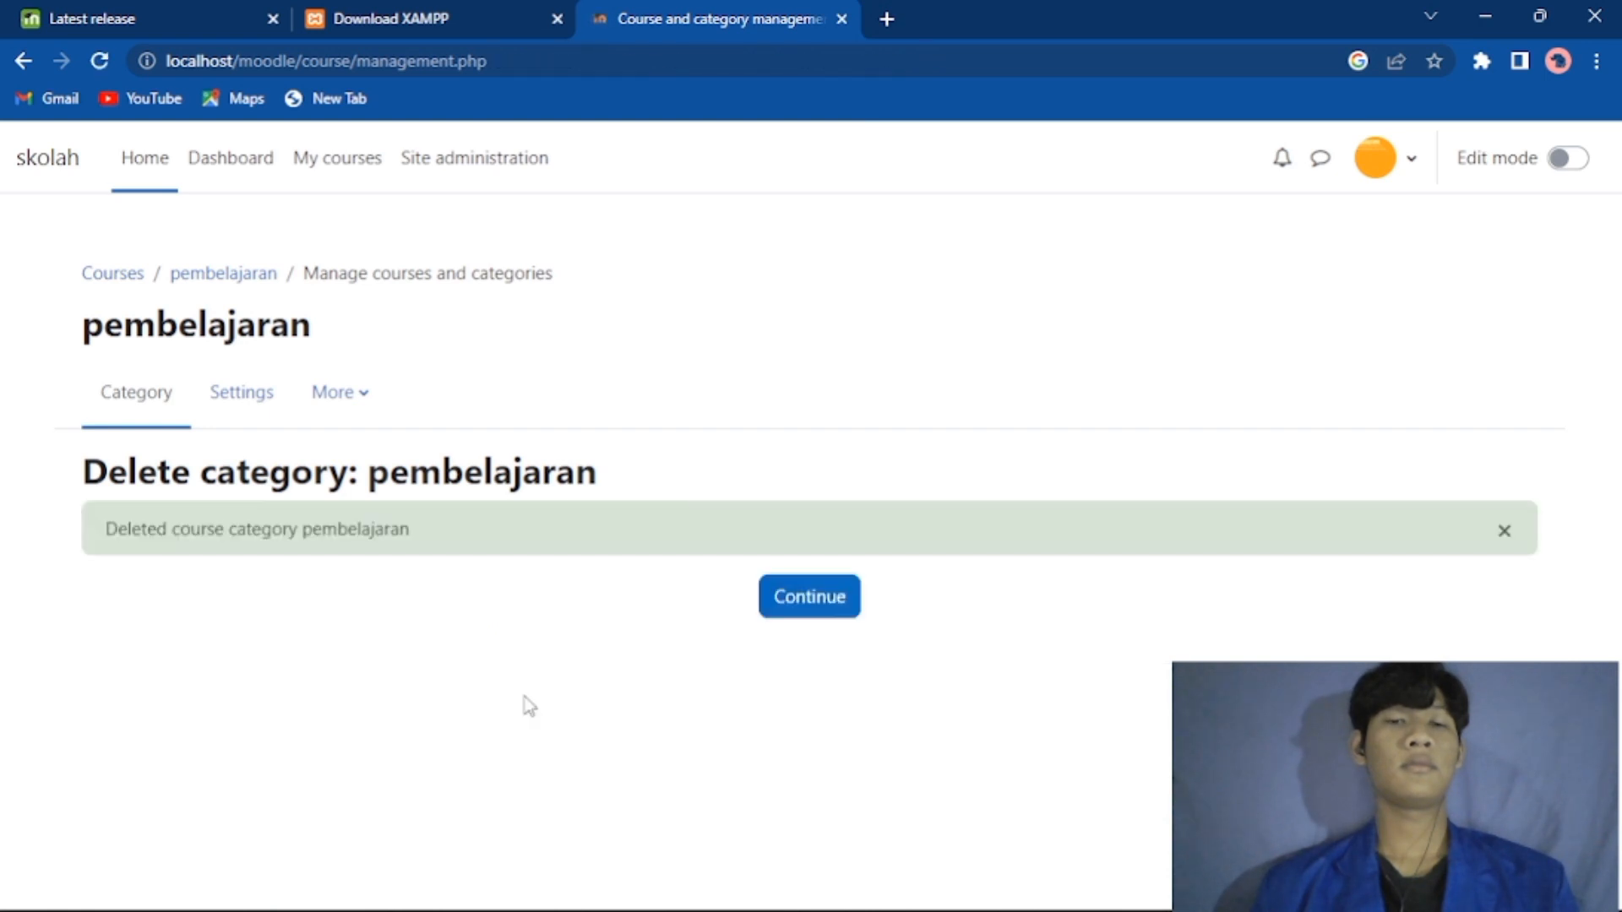
{"action": "left_click", "coordinate": [803, 603]}
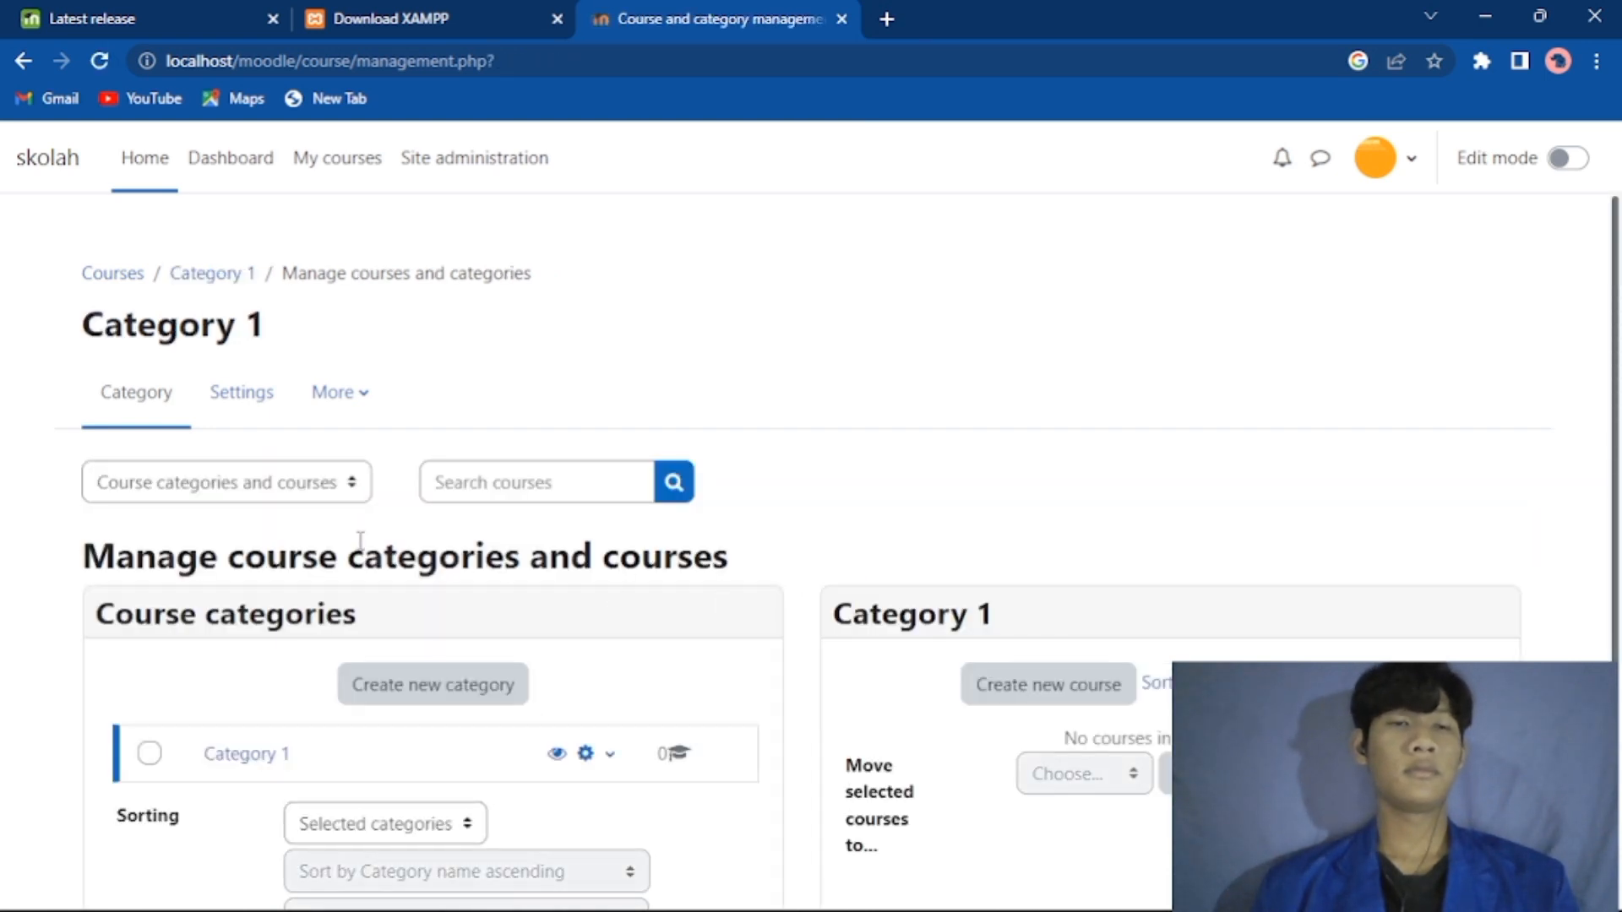
Step: Delete the course category Category 1 and return to the category management page
{"action": "scroll", "coordinate": [424, 575], "scroll_direction": "down", "scroll_amount": 4}
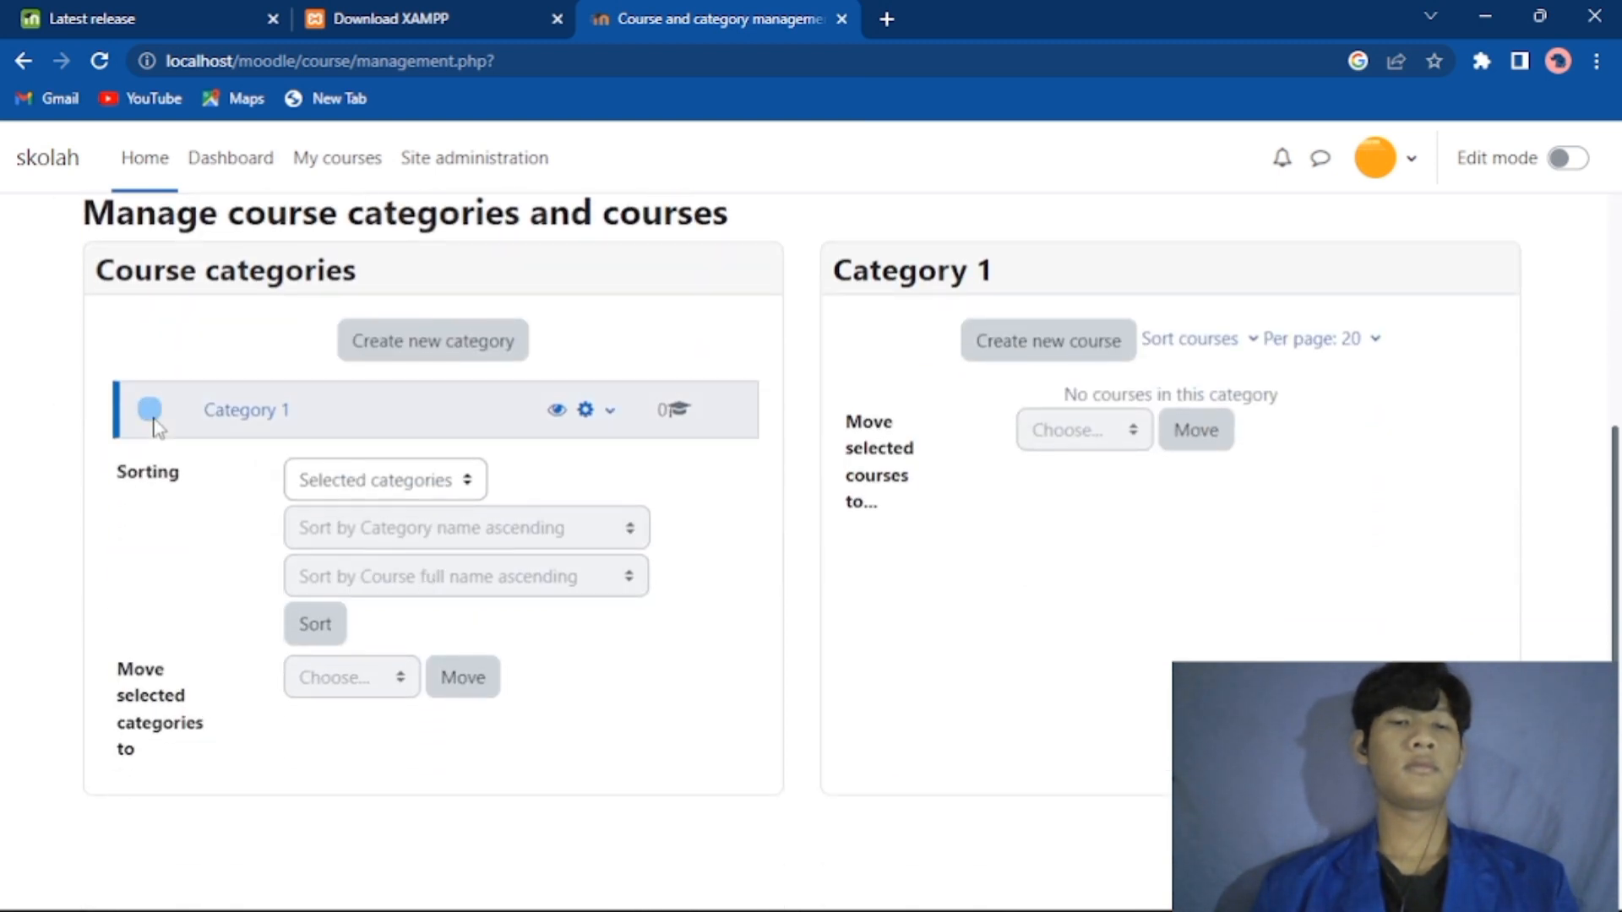
{"action": "left_click", "coordinate": [150, 411]}
{"action": "left_click", "coordinate": [584, 414]}
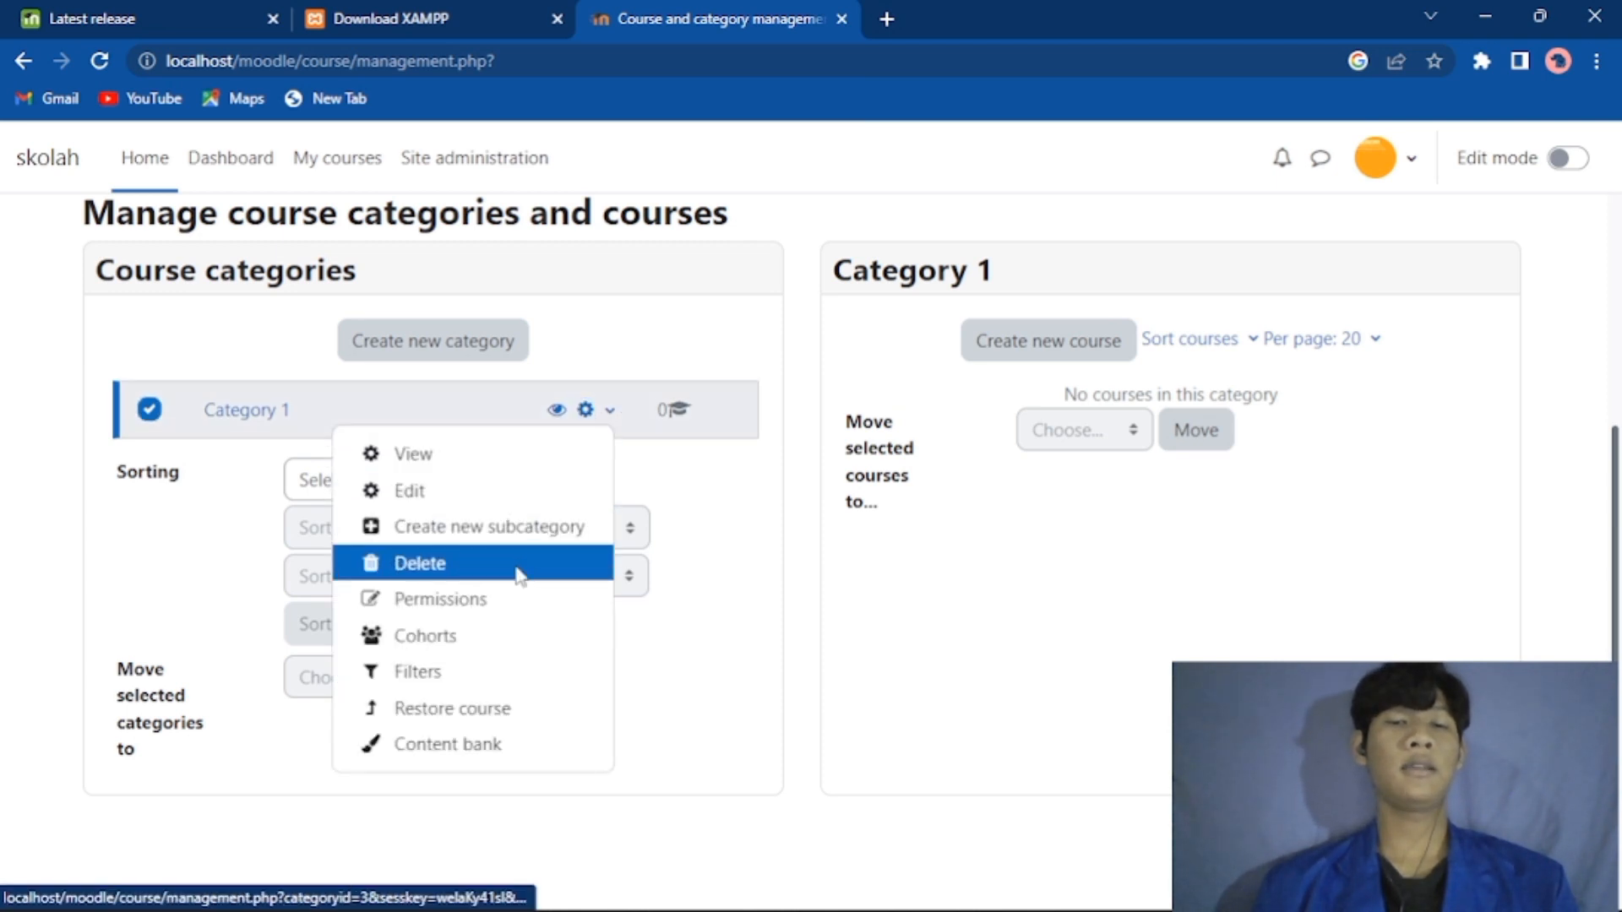
{"action": "left_click", "coordinate": [517, 567]}
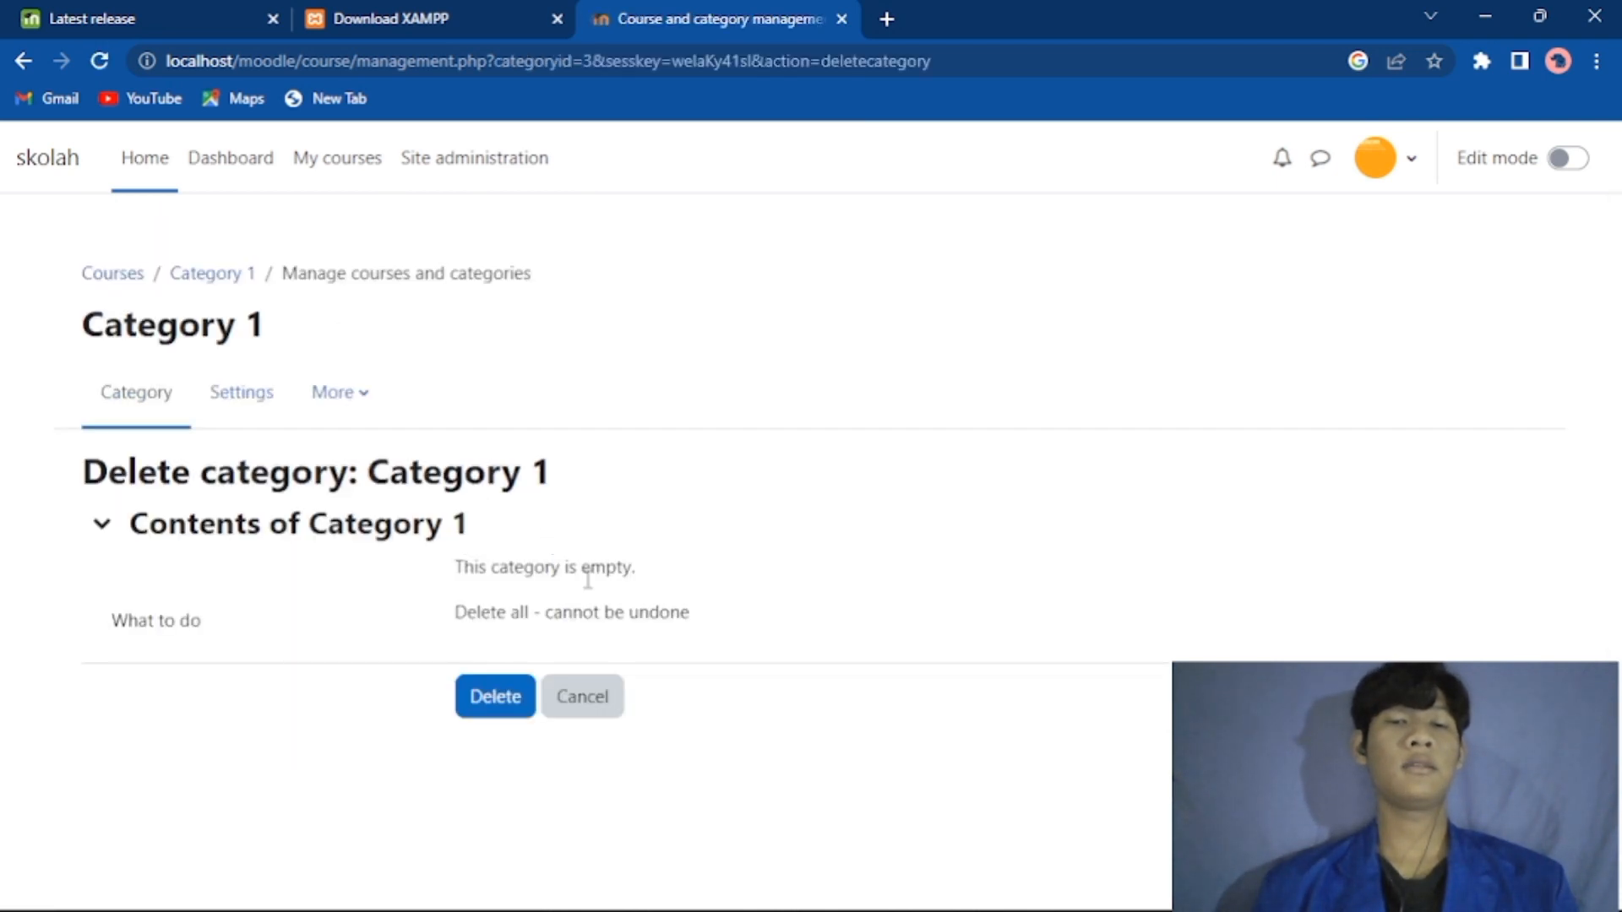
{"action": "left_click", "coordinate": [532, 708]}
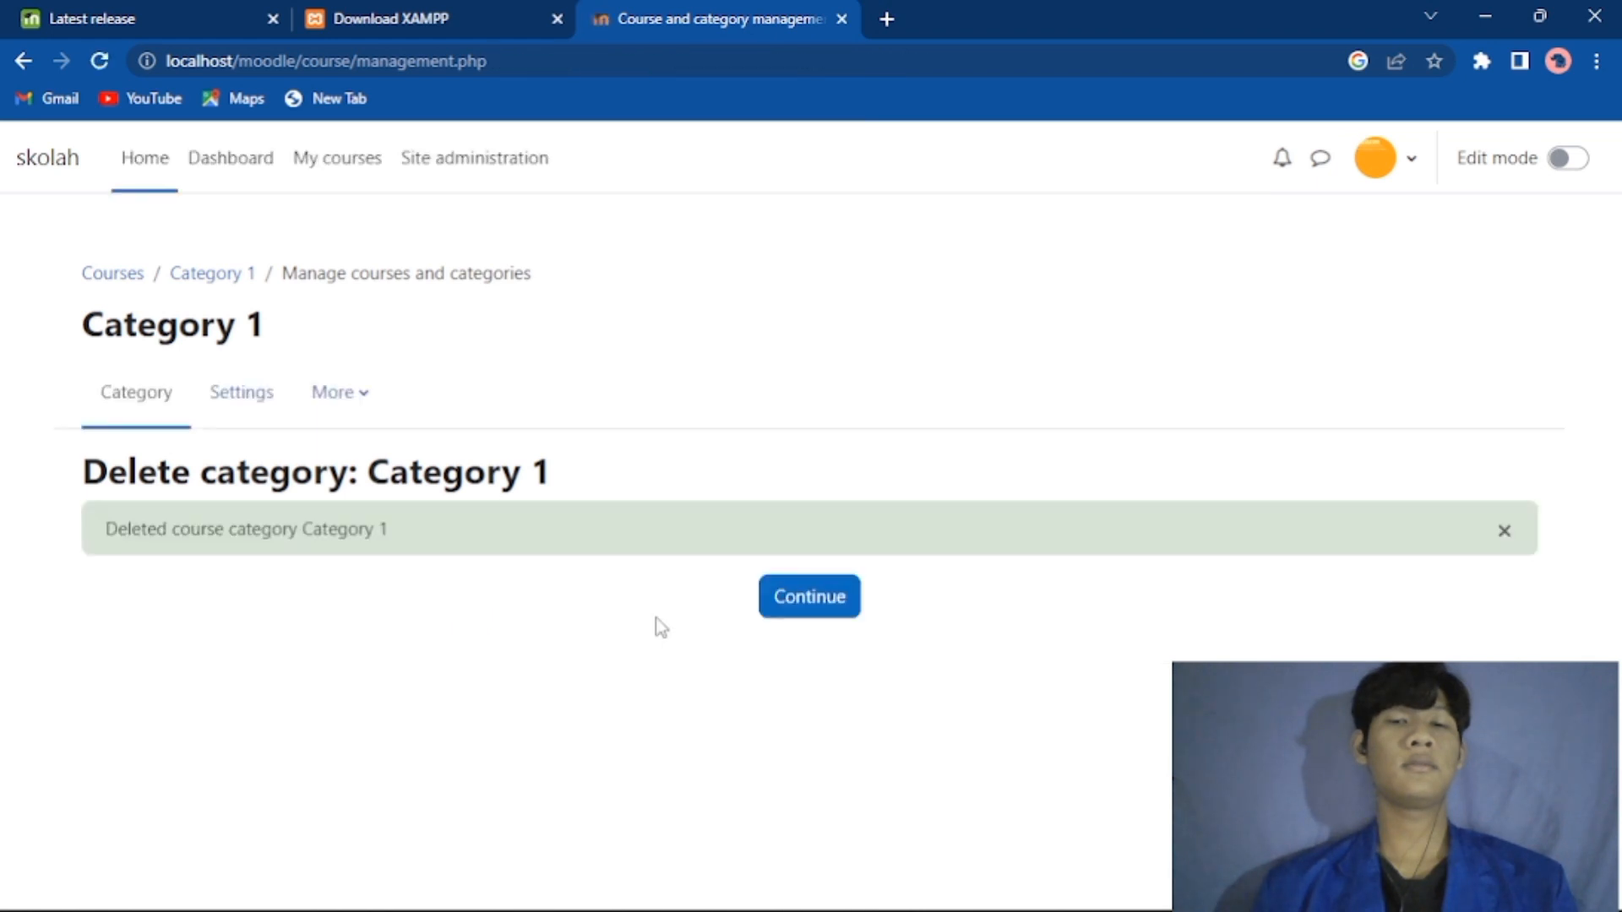
{"action": "left_click", "coordinate": [794, 601]}
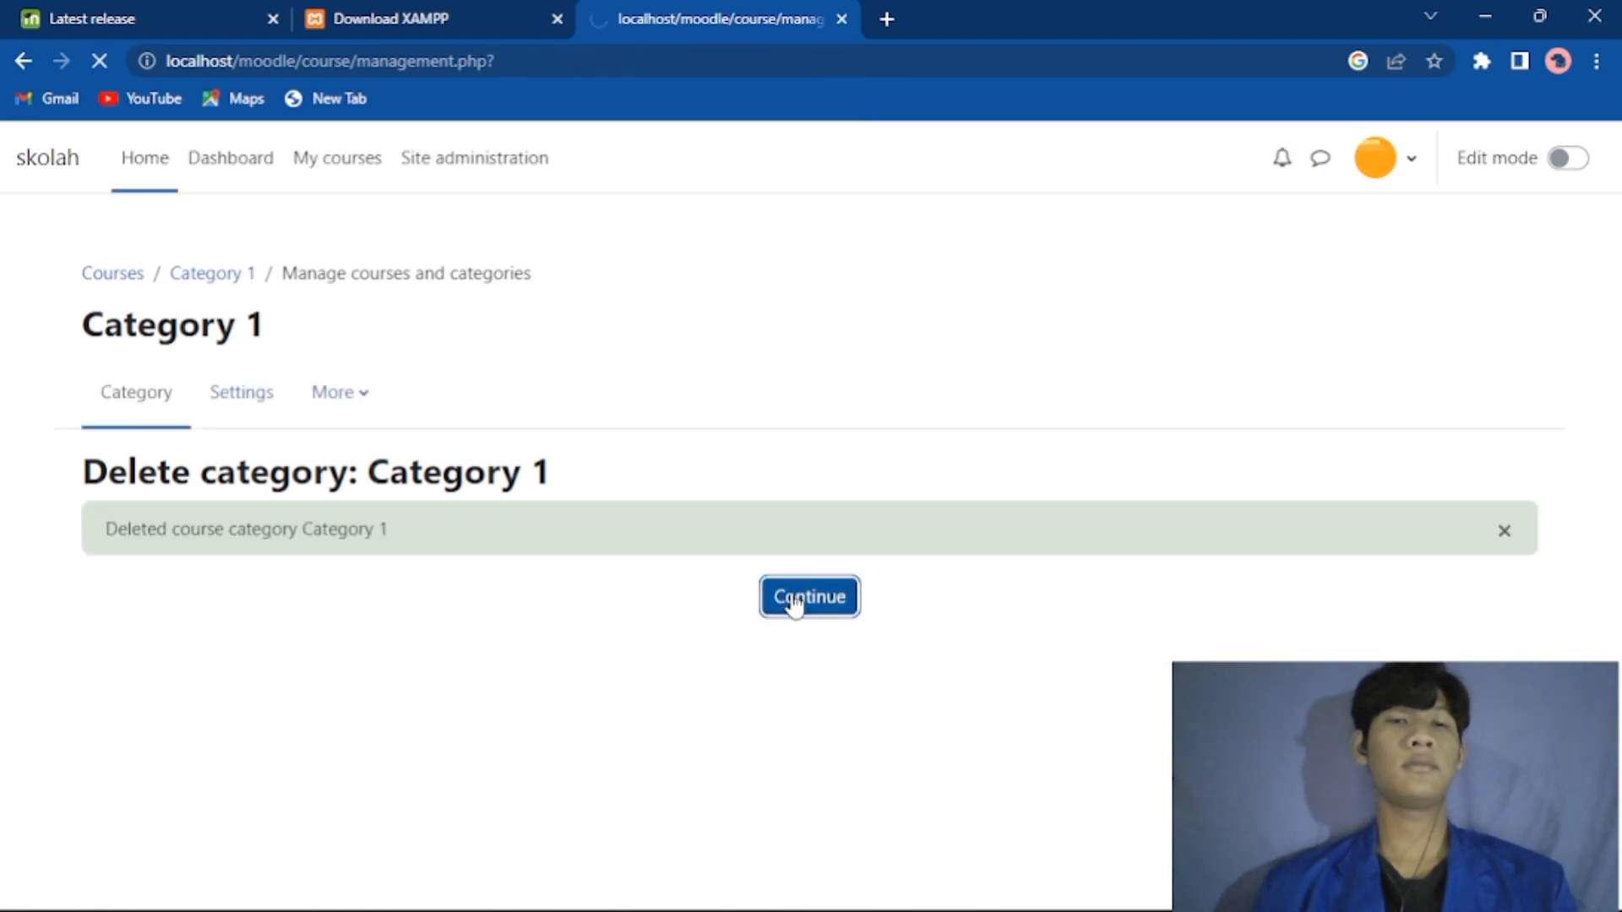
Step: Open the form for adding a new course category
{"action": "scroll", "coordinate": [439, 631], "scroll_direction": "down", "scroll_amount": 4}
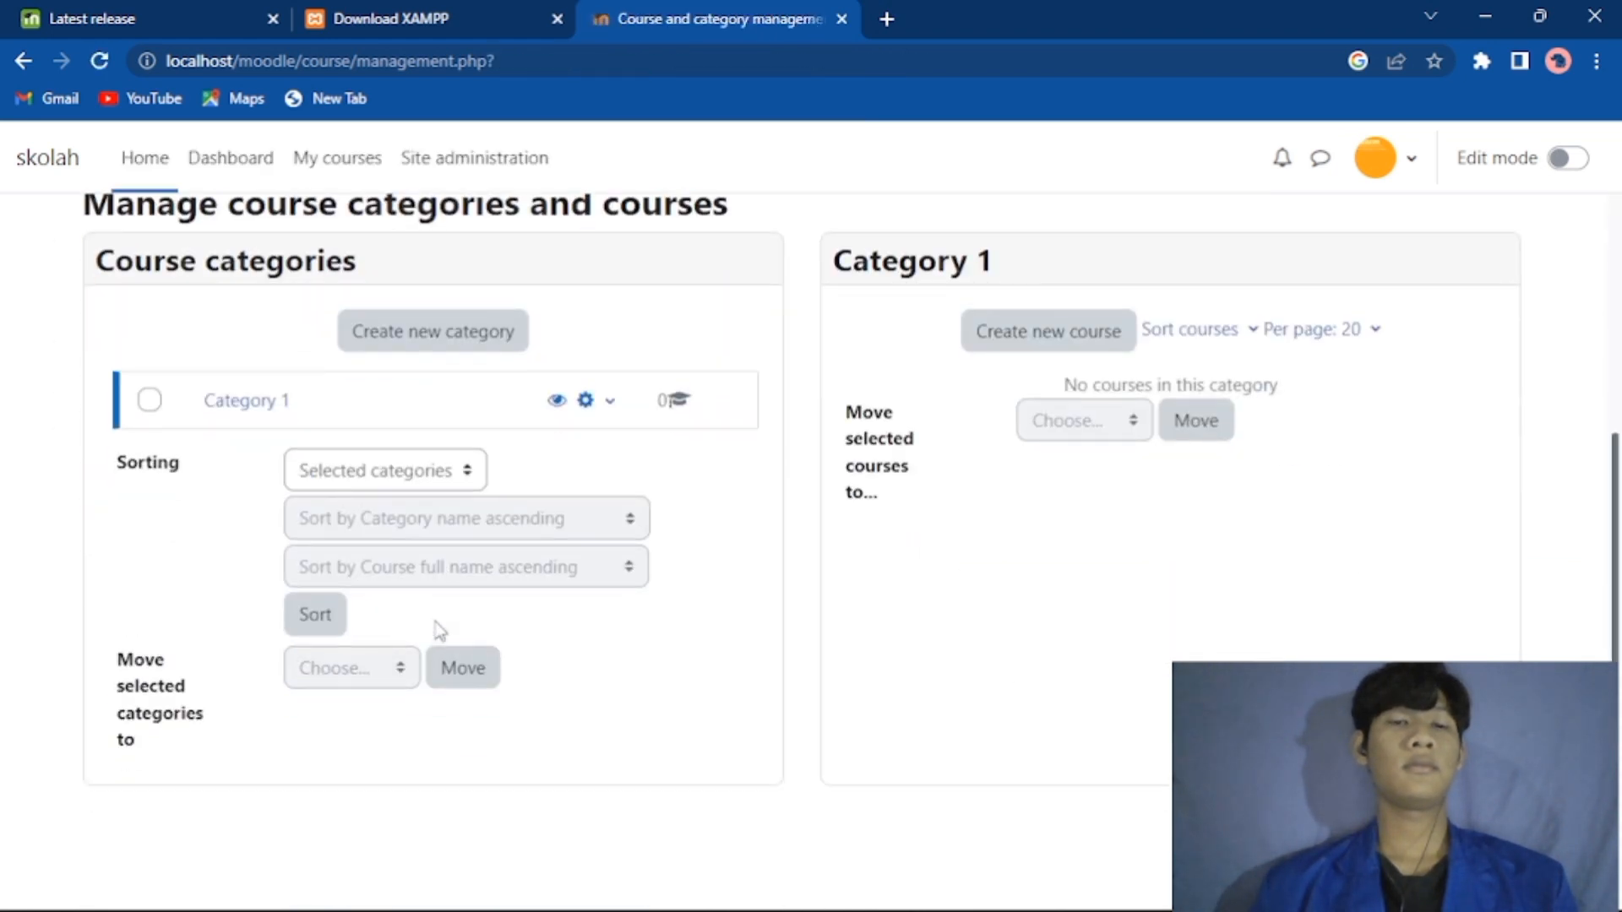
{"action": "scroll", "coordinate": [439, 632], "scroll_direction": "up", "scroll_amount": 2}
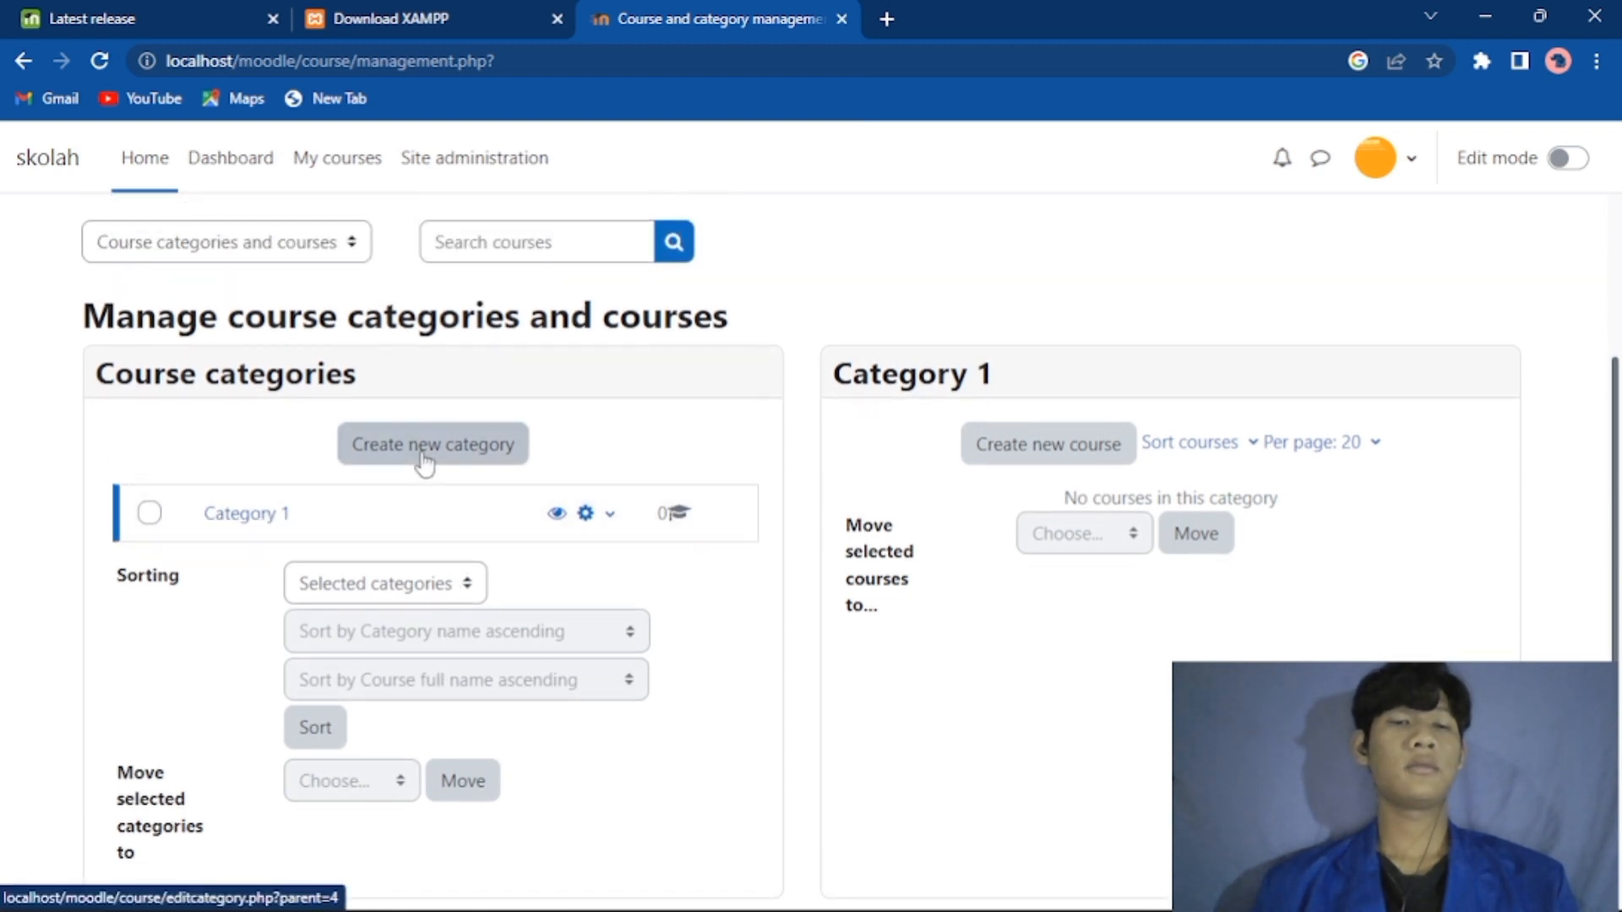
{"action": "left_click", "coordinate": [475, 455]}
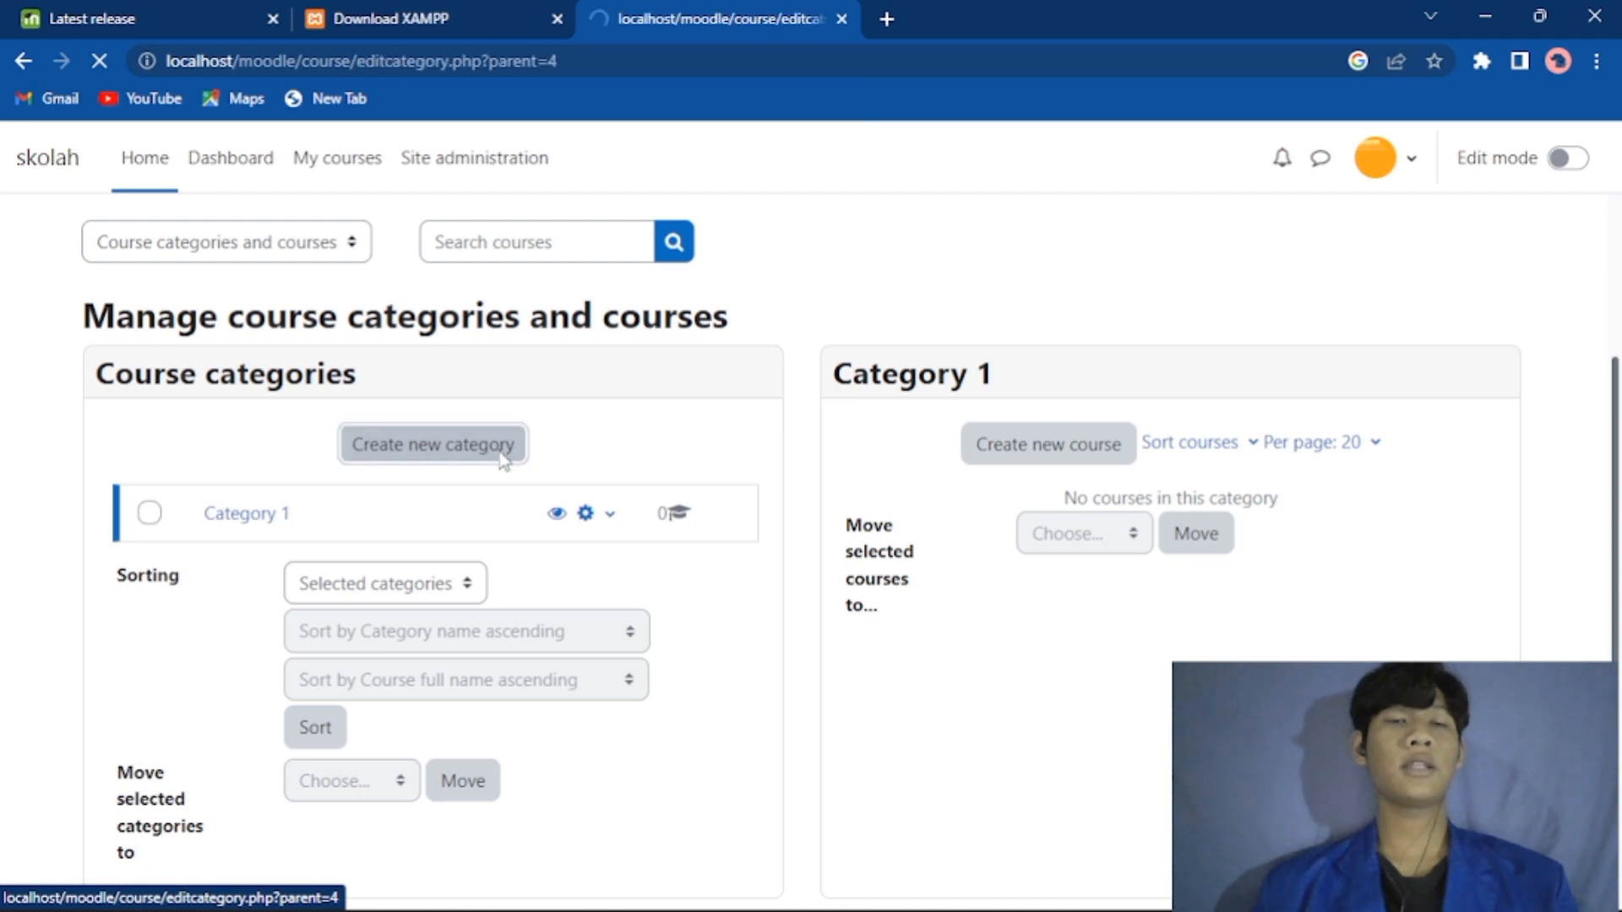
{"action": "scroll", "coordinate": [499, 456], "scroll_direction": "down", "scroll_amount": 2}
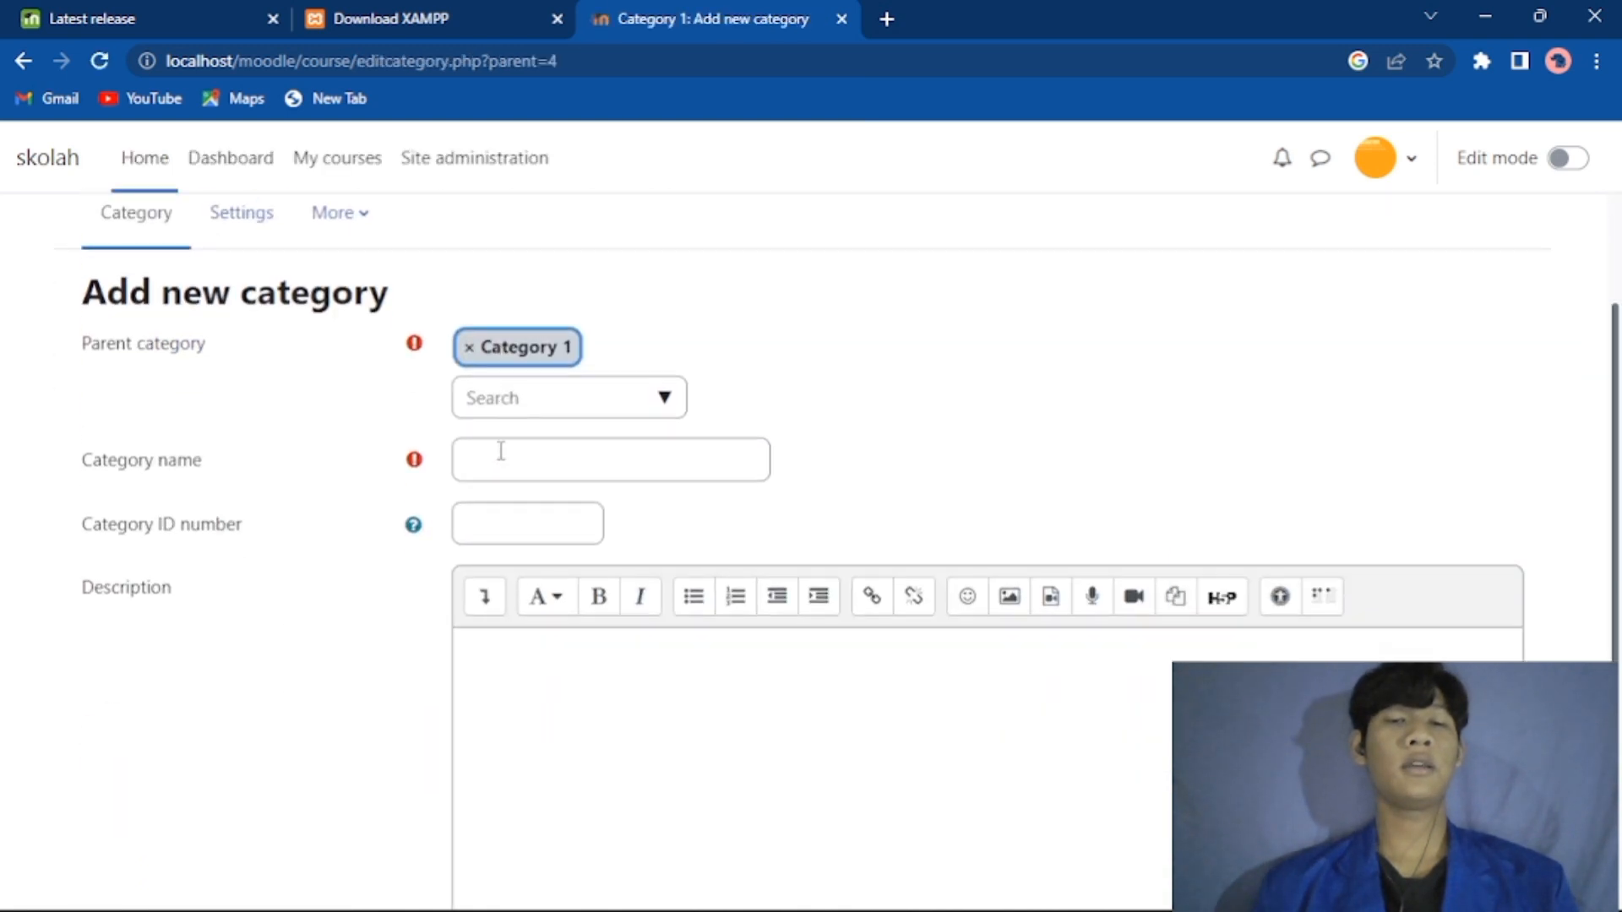
Step: Set the parent category of the new course category to Top
{"action": "left_click", "coordinate": [666, 399]}
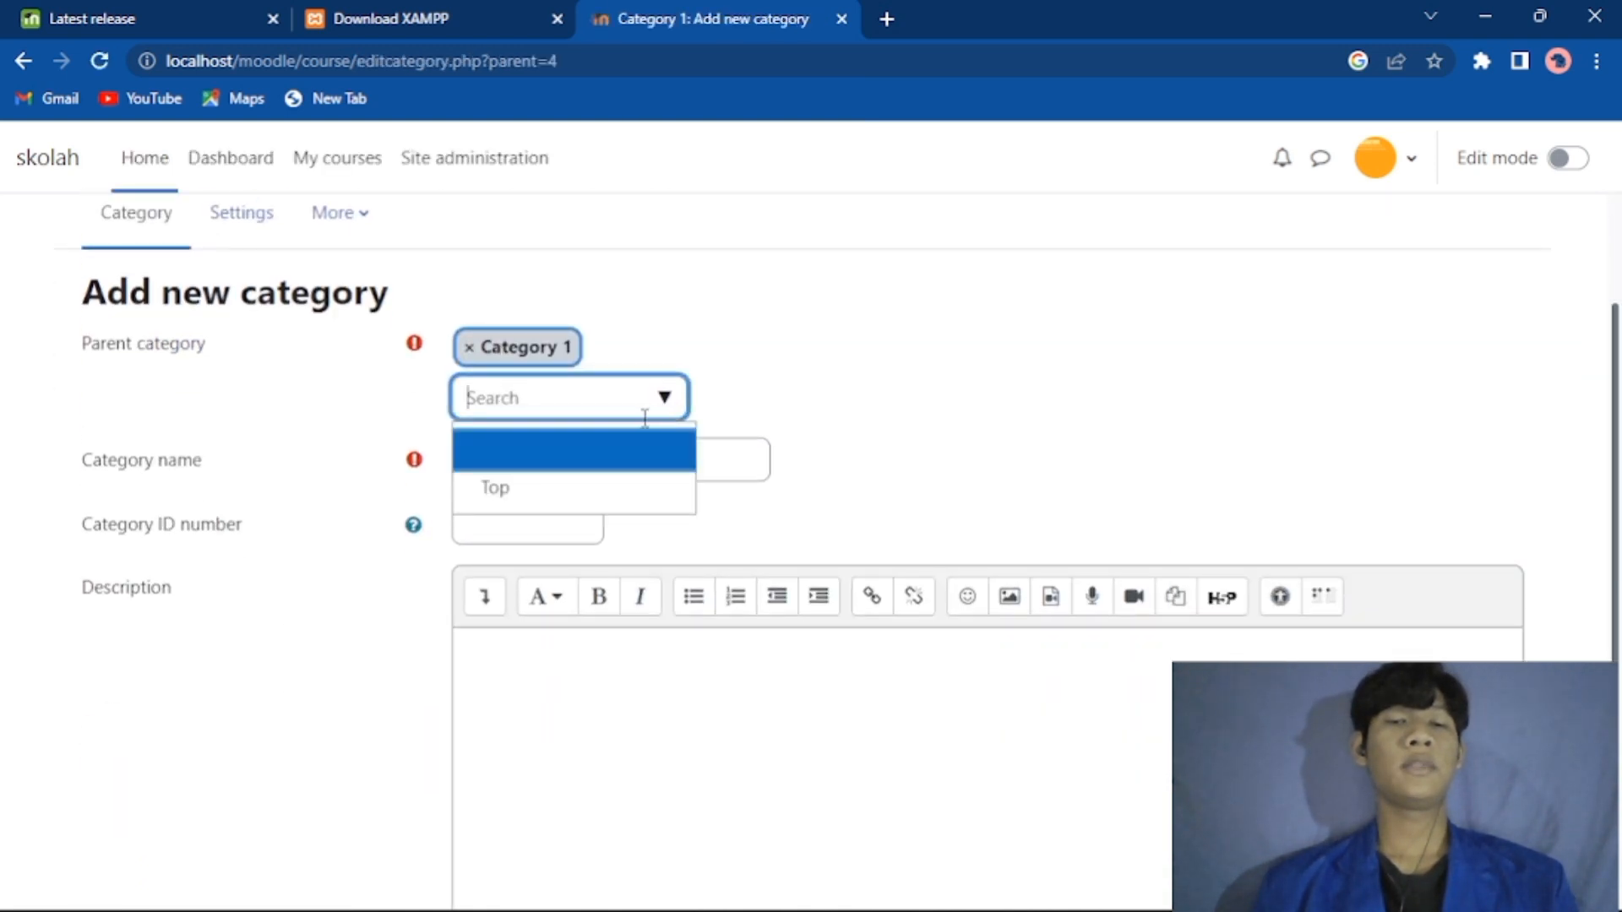
{"action": "left_click", "coordinate": [497, 497]}
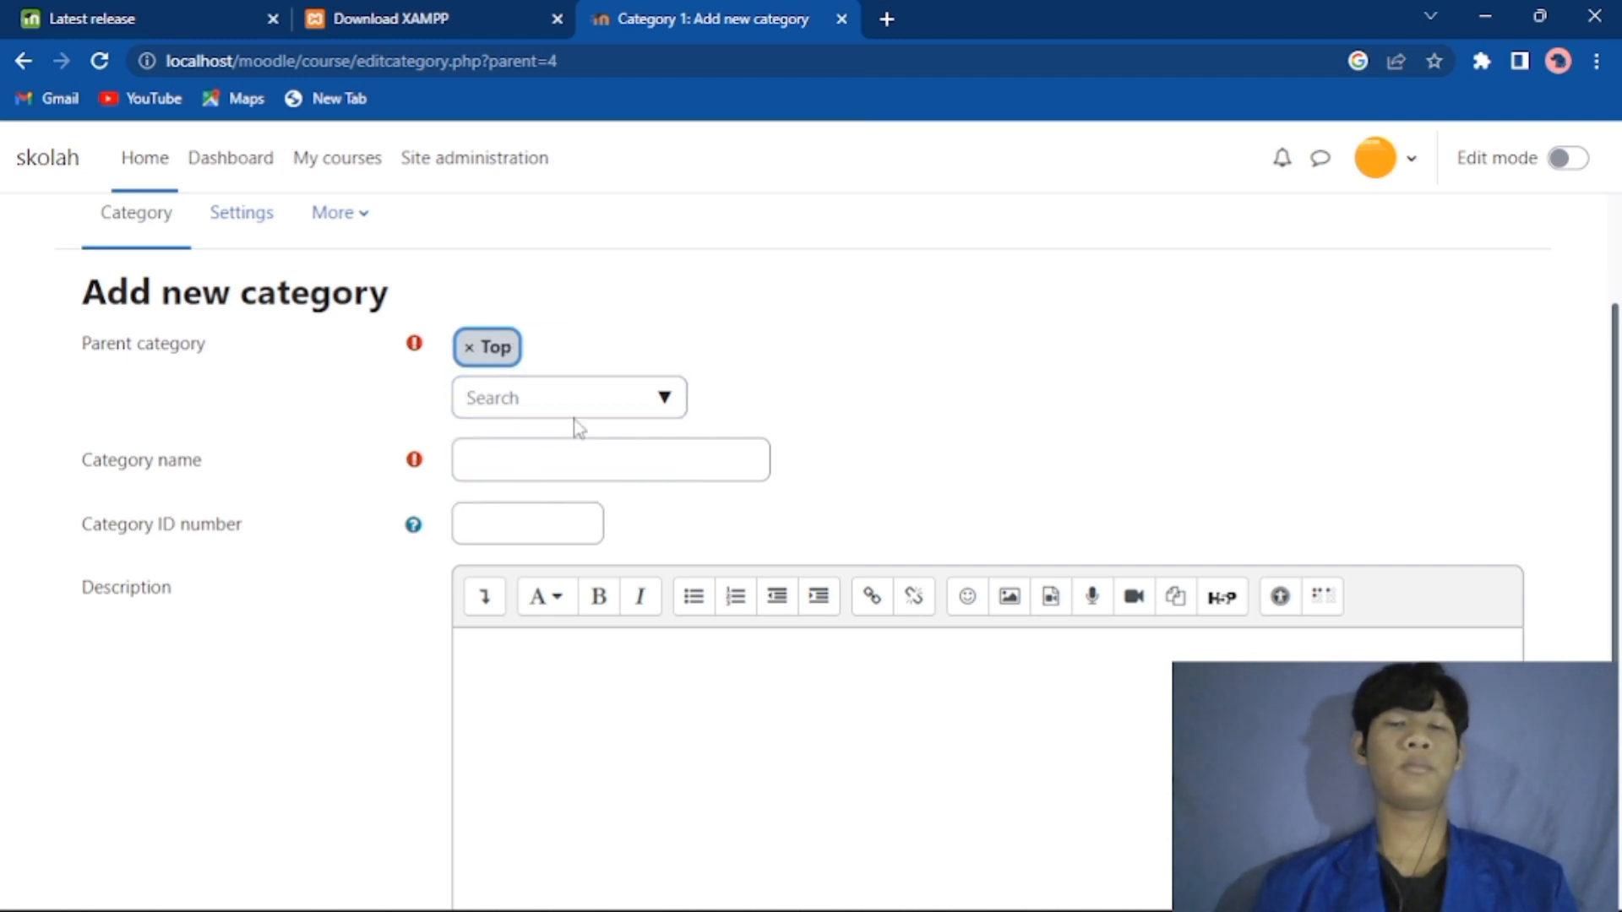
{"action": "left_click", "coordinate": [669, 403]}
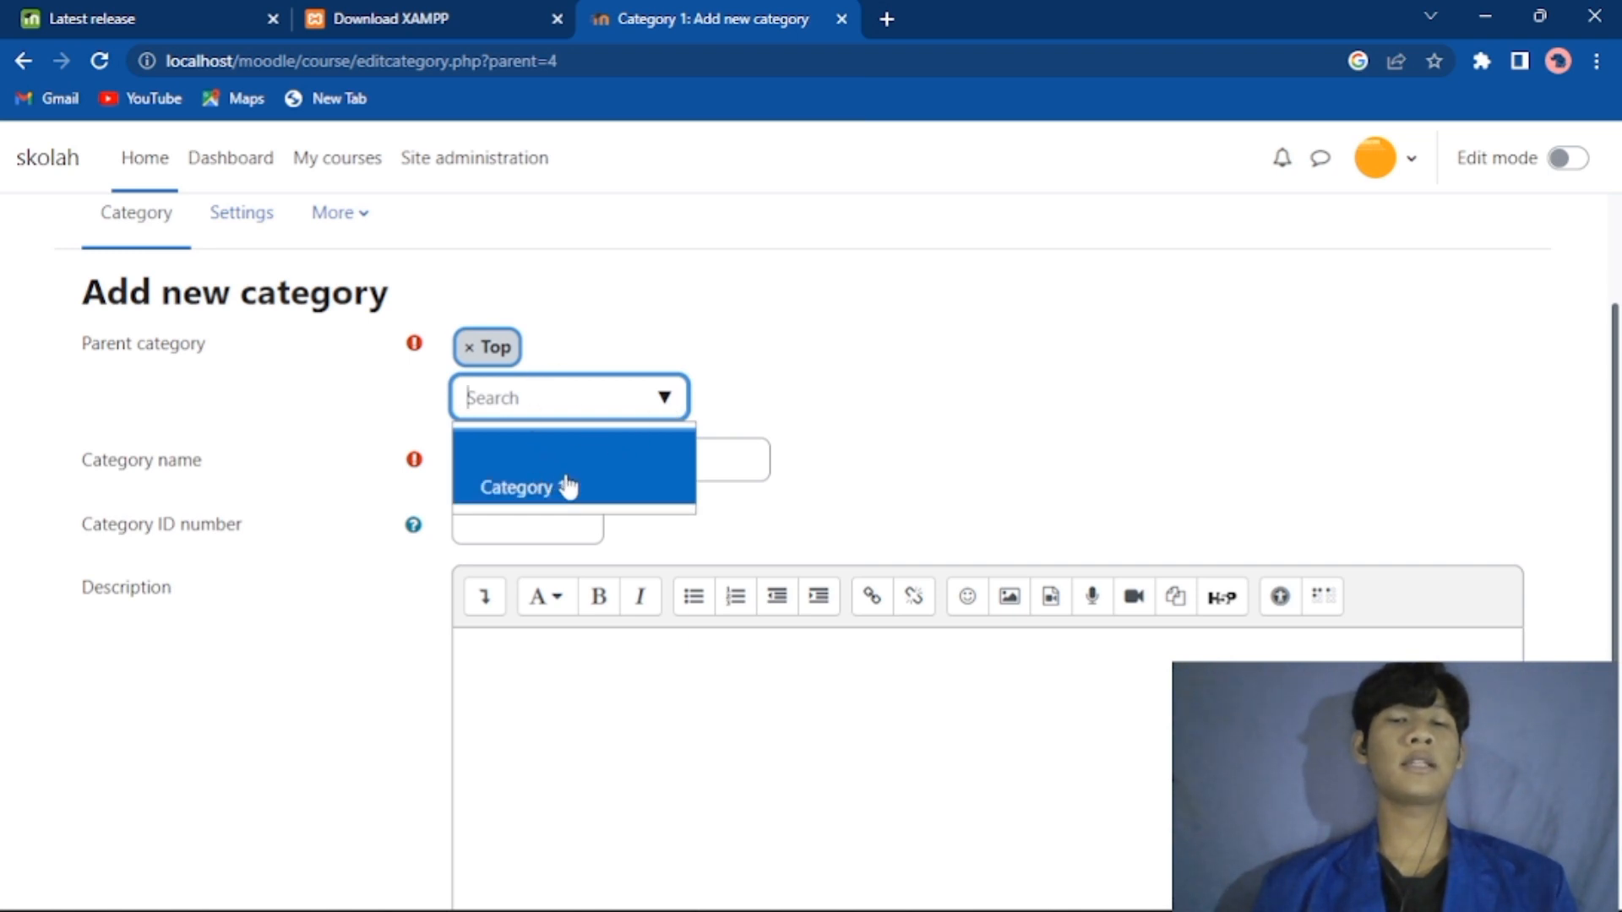
{"action": "left_click", "coordinate": [589, 456]}
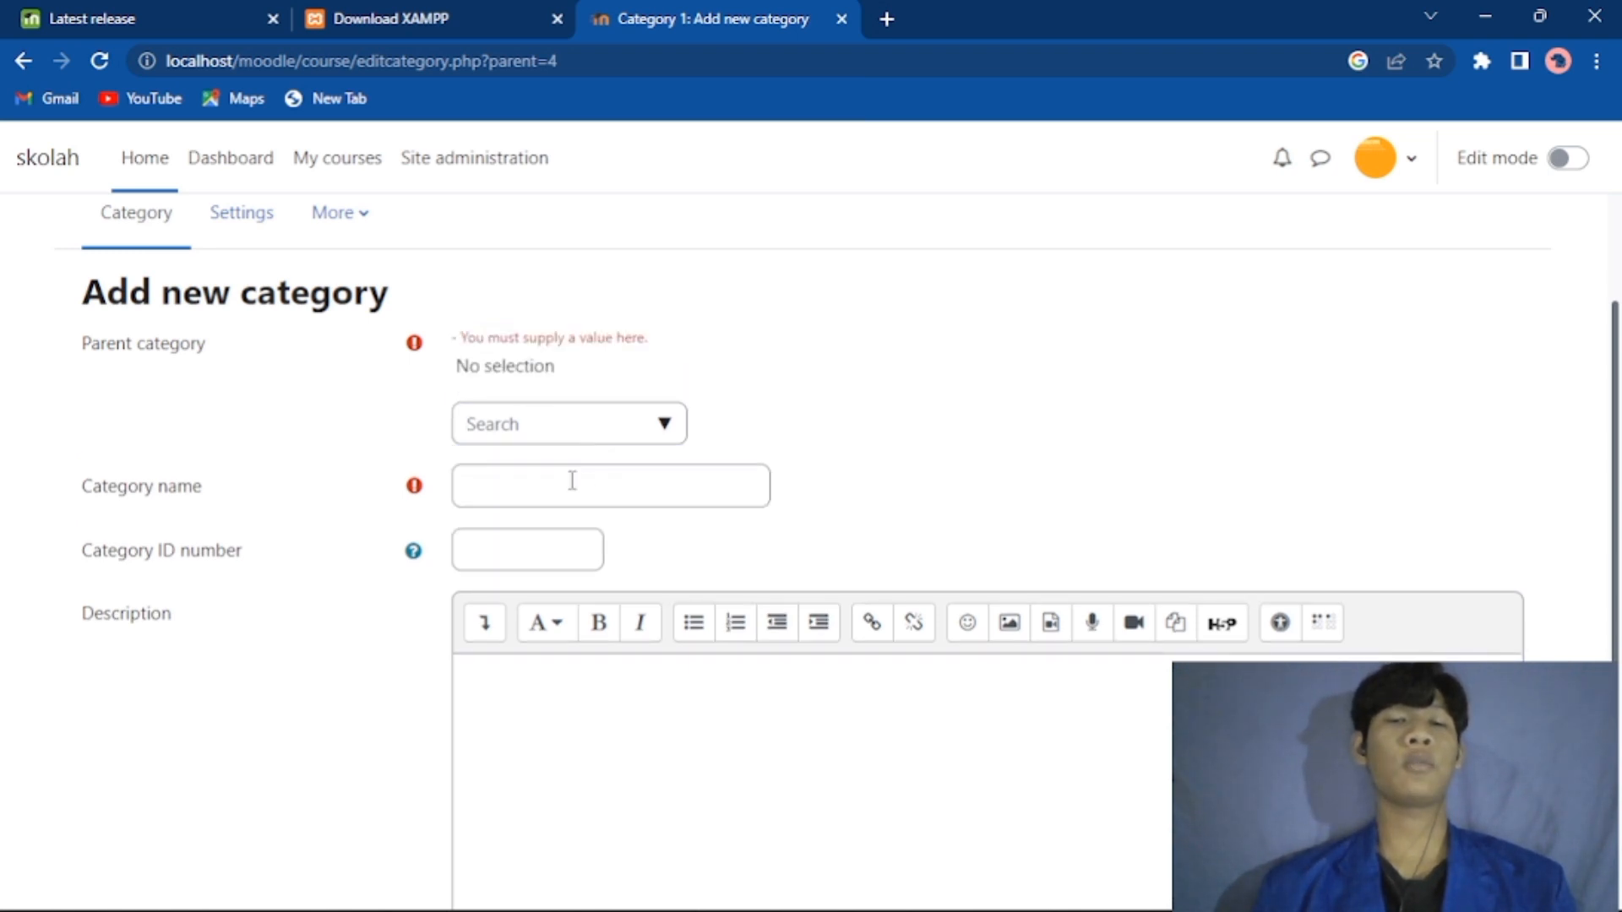
{"action": "left_click", "coordinate": [627, 423]}
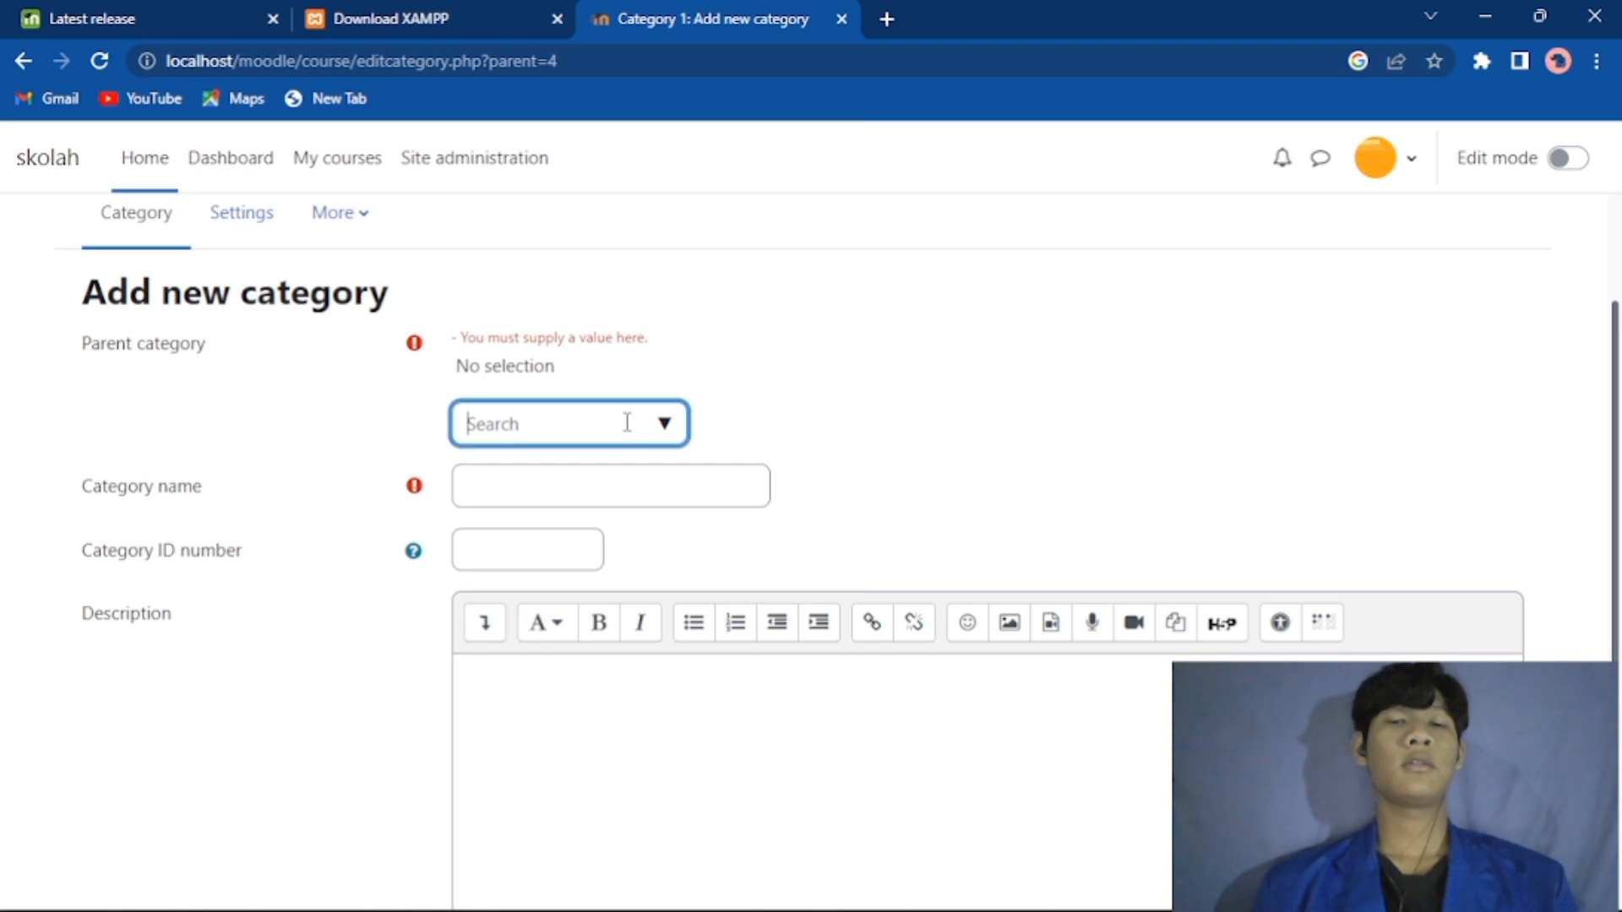
{"action": "left_click", "coordinate": [664, 423]}
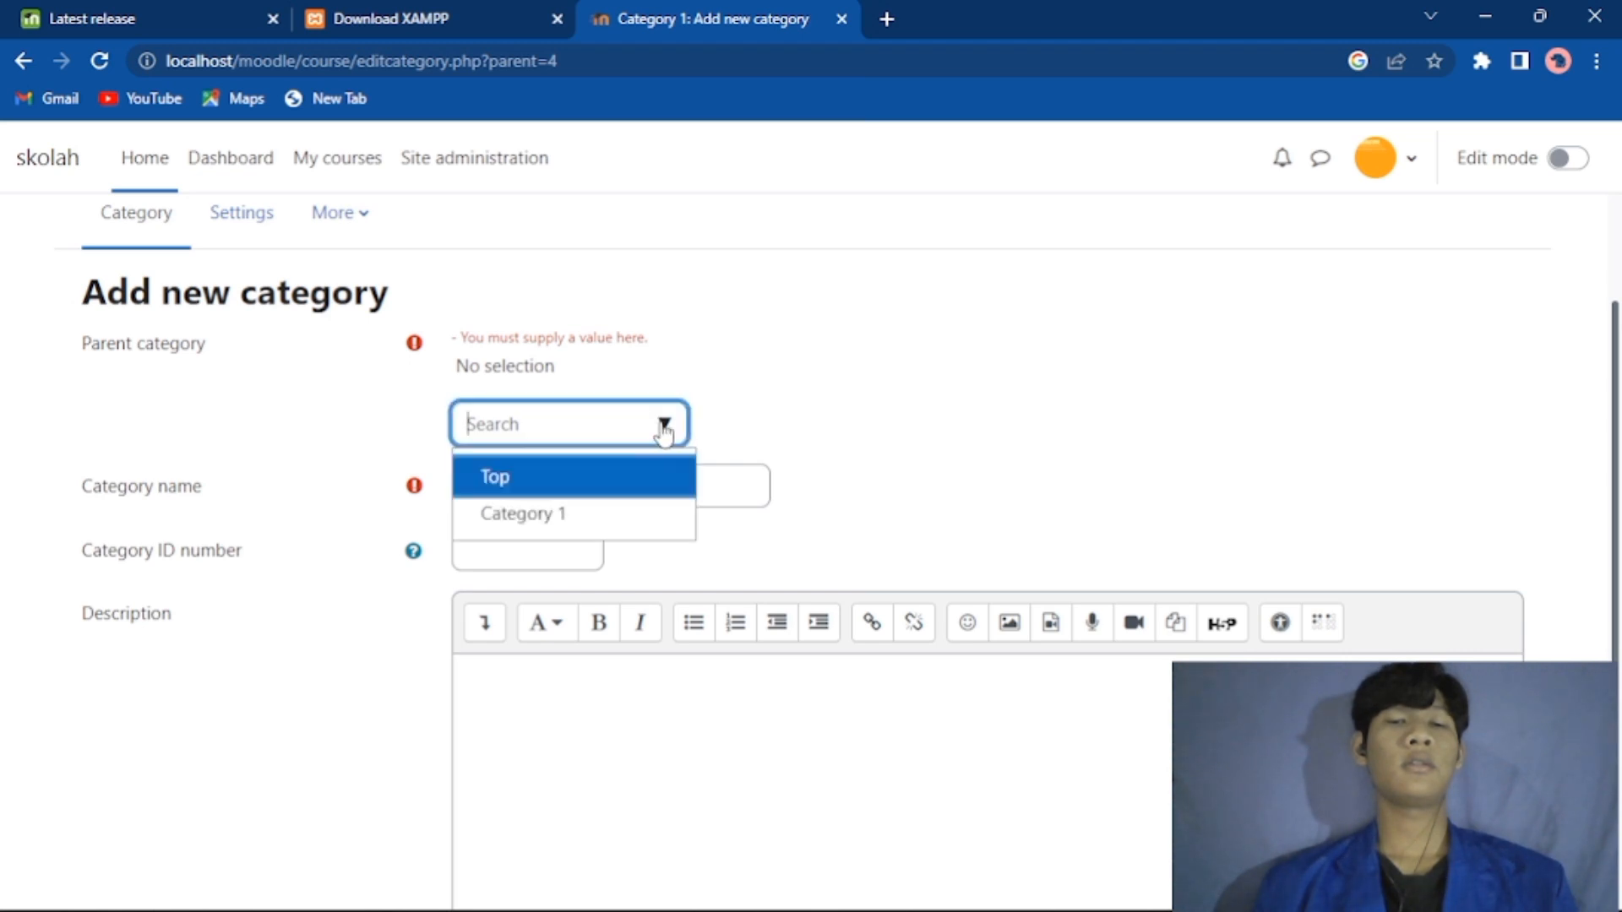
{"action": "left_click", "coordinate": [602, 494]}
Step: Name the new category "ilmu pengetahuan alam" and create it
{"action": "left_click", "coordinate": [623, 457]}
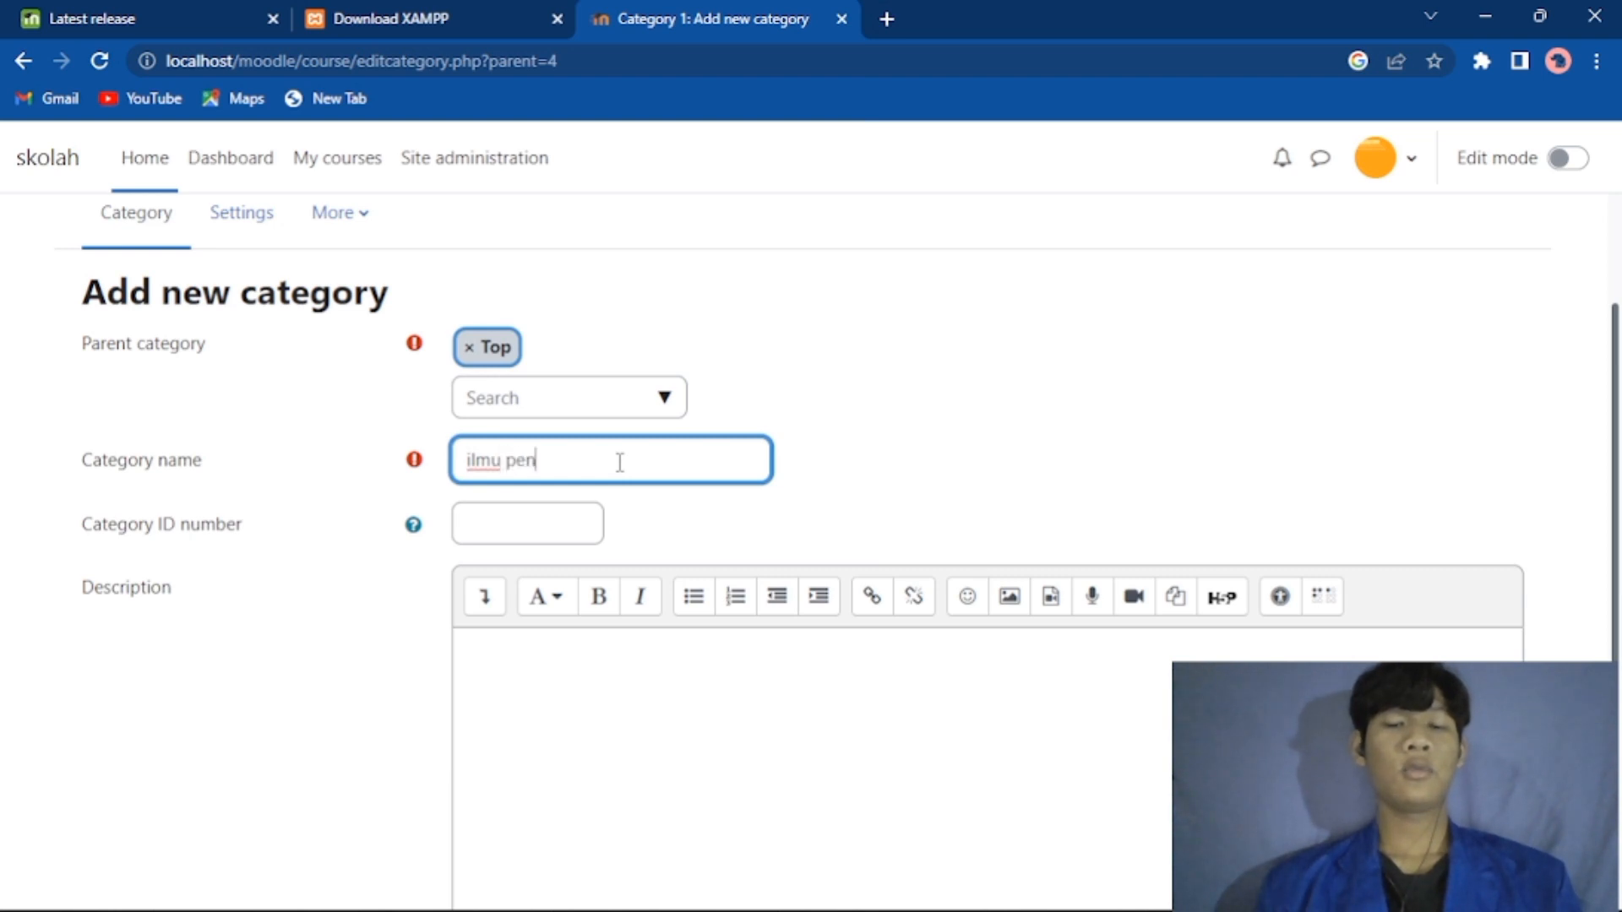
{"action": "type", "text": "alam"}
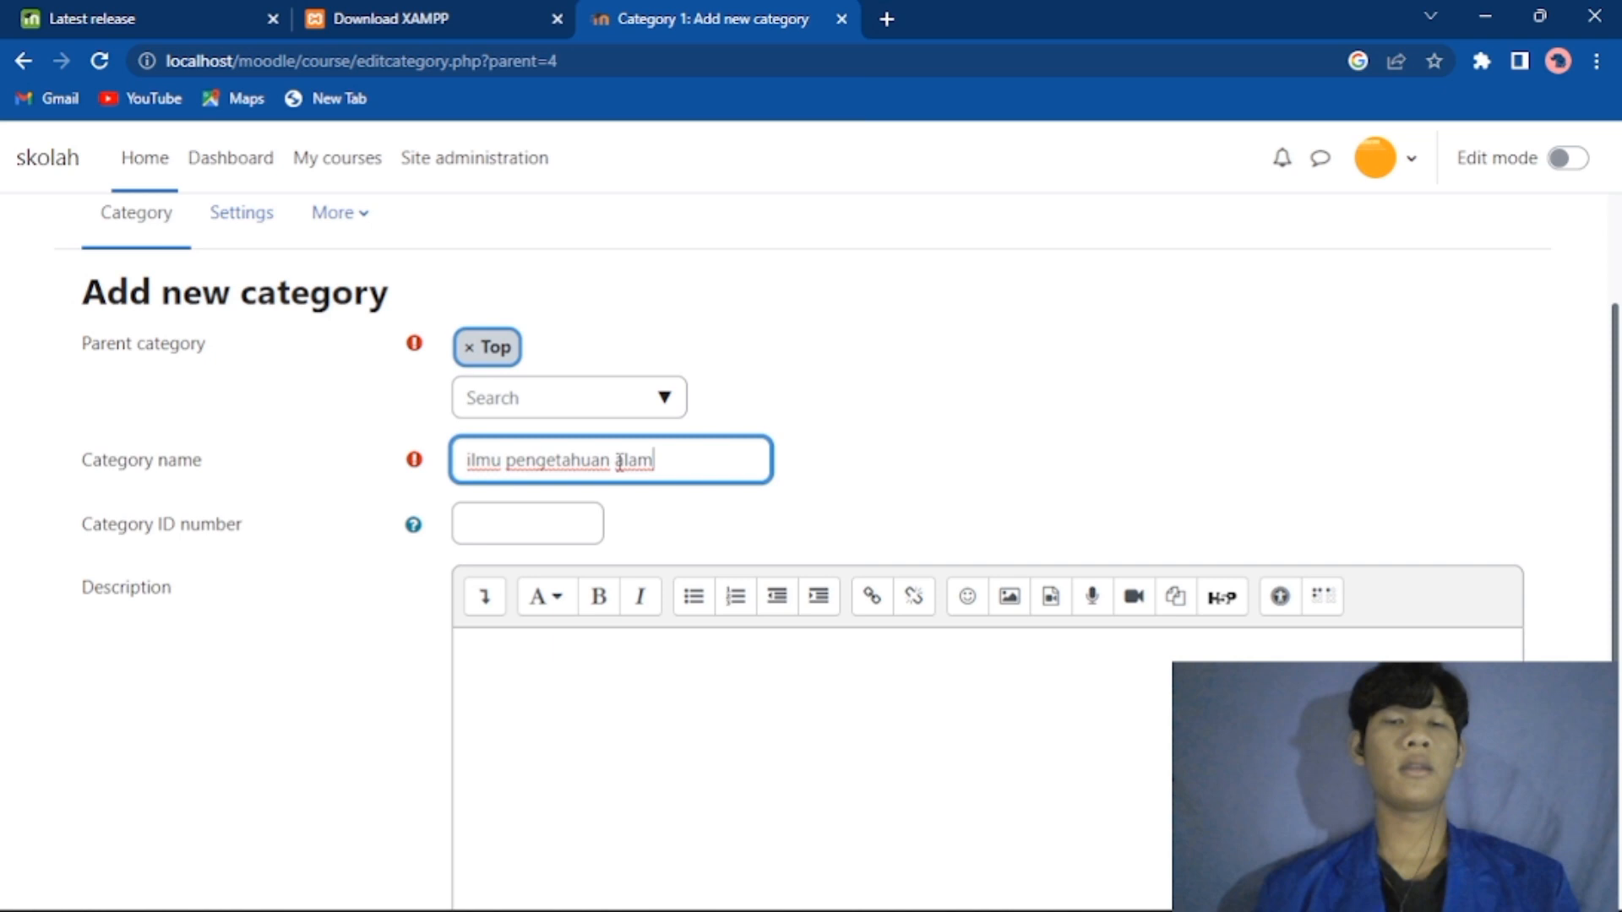
{"action": "scroll", "coordinate": [619, 463], "scroll_direction": "down", "scroll_amount": 3}
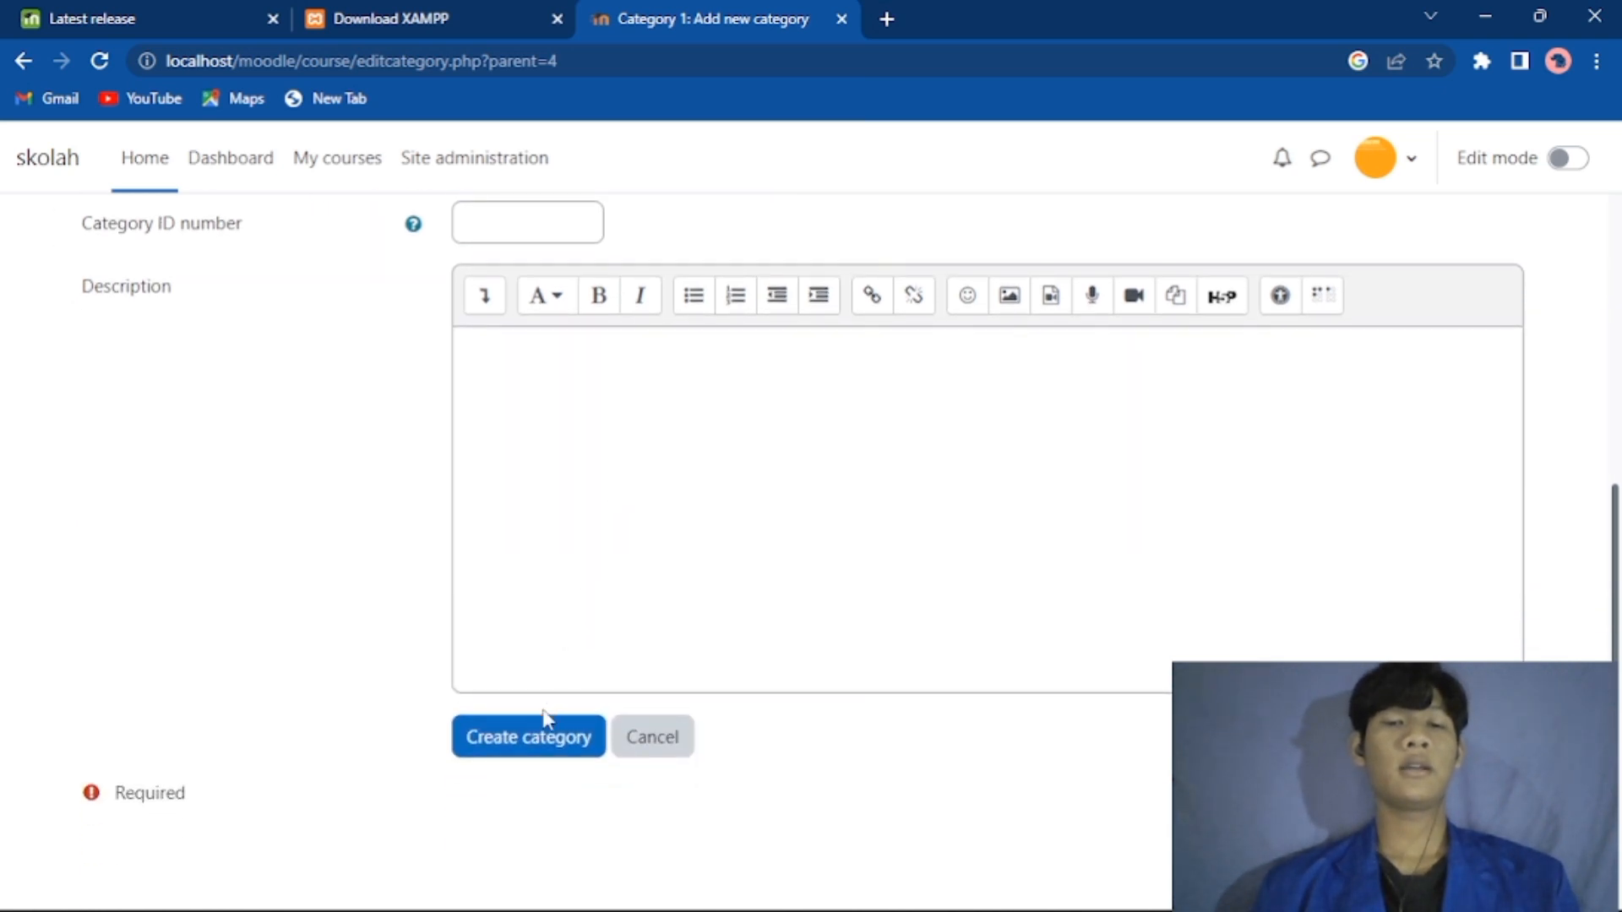
{"action": "left_click", "coordinate": [545, 749]}
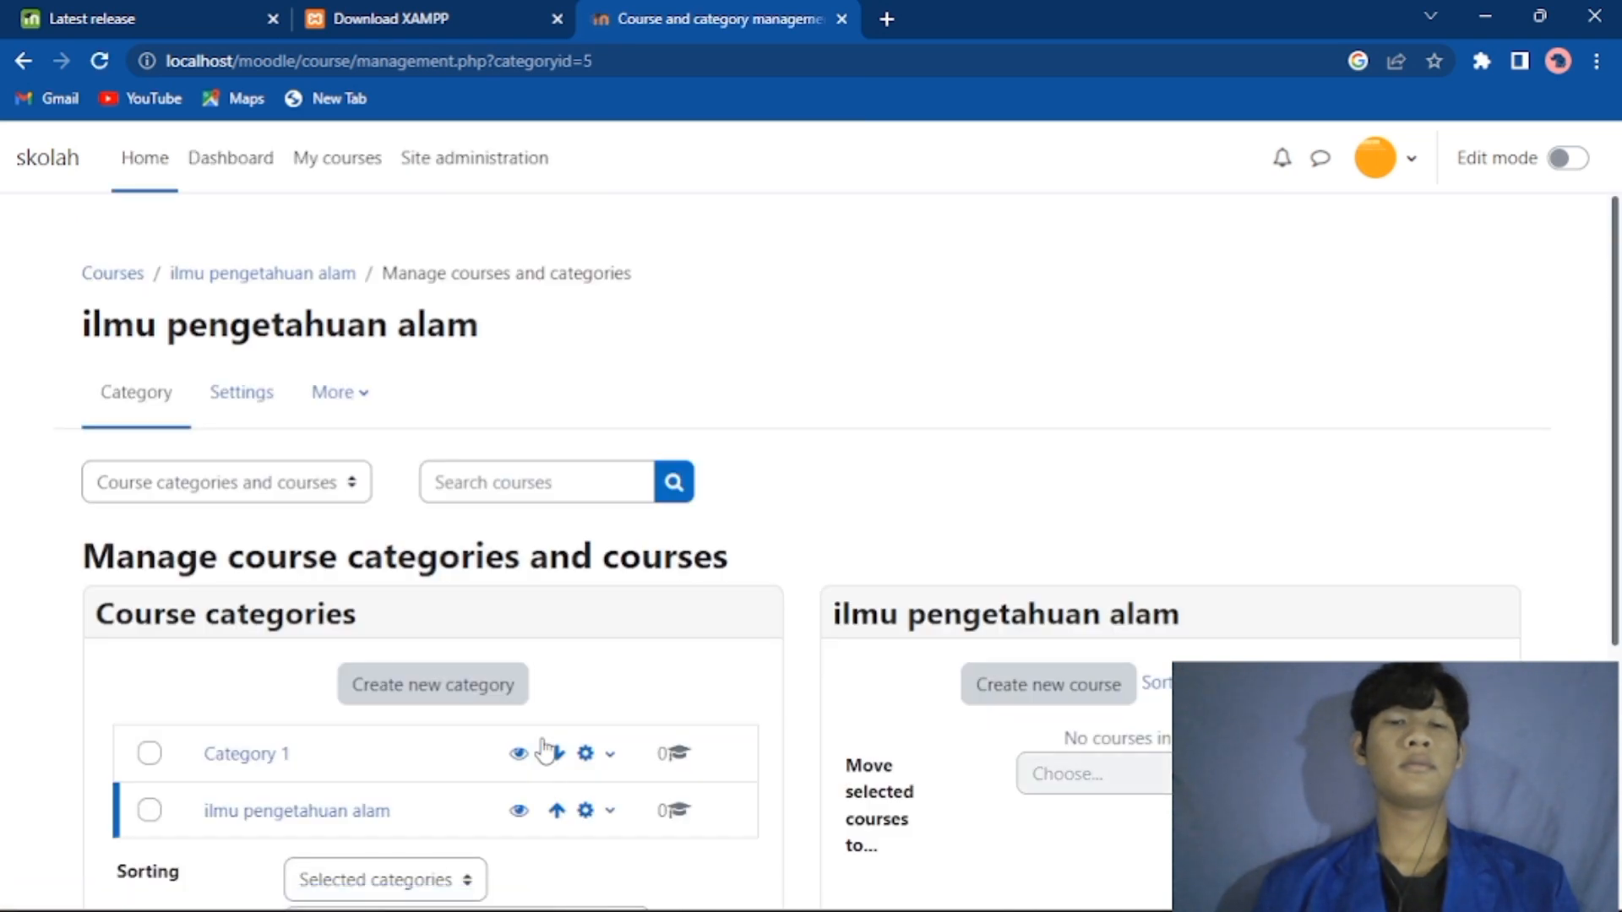
Step: Delete the remaining Category 1 course category and return to the category management page
{"action": "scroll", "coordinate": [545, 749], "scroll_direction": "down", "scroll_amount": 3}
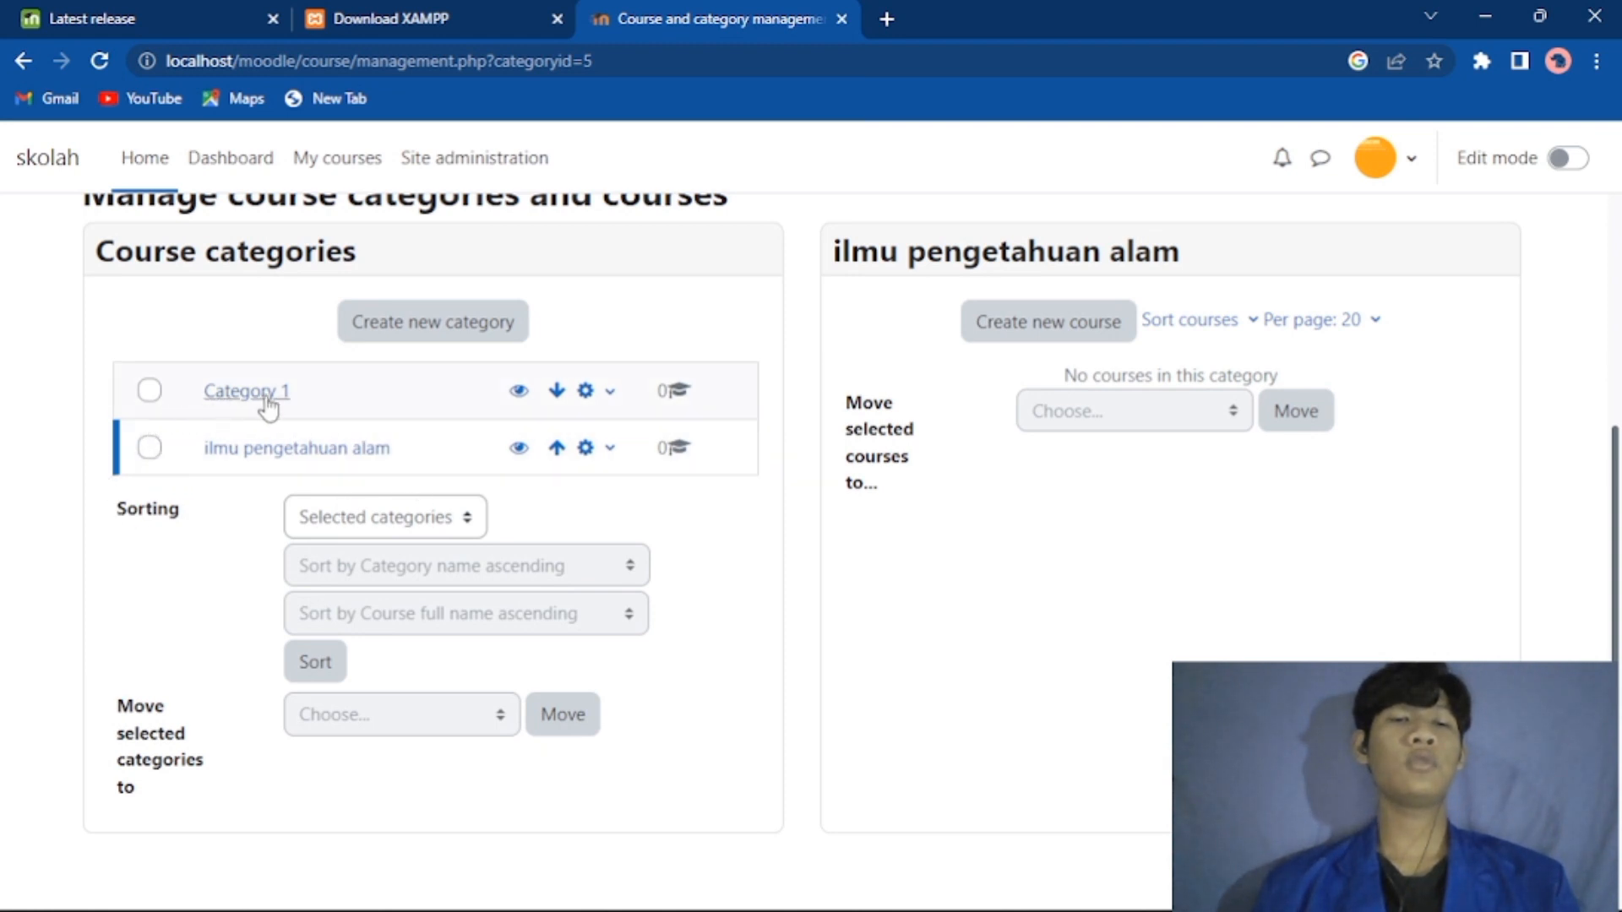
{"action": "left_click", "coordinate": [150, 392]}
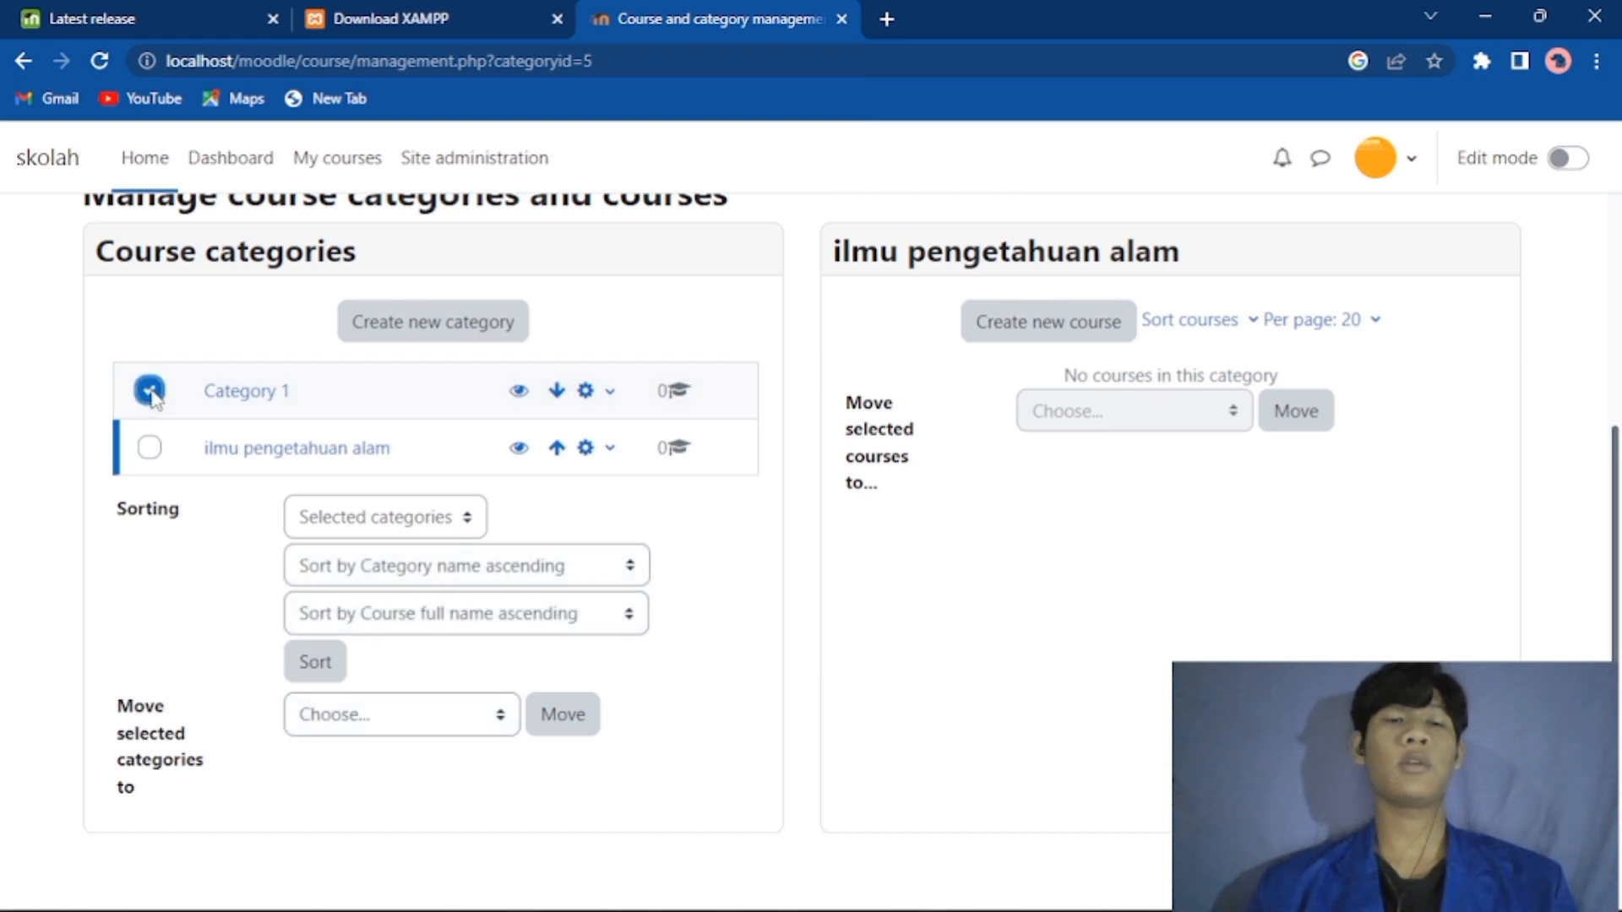
{"action": "left_click", "coordinate": [592, 392]}
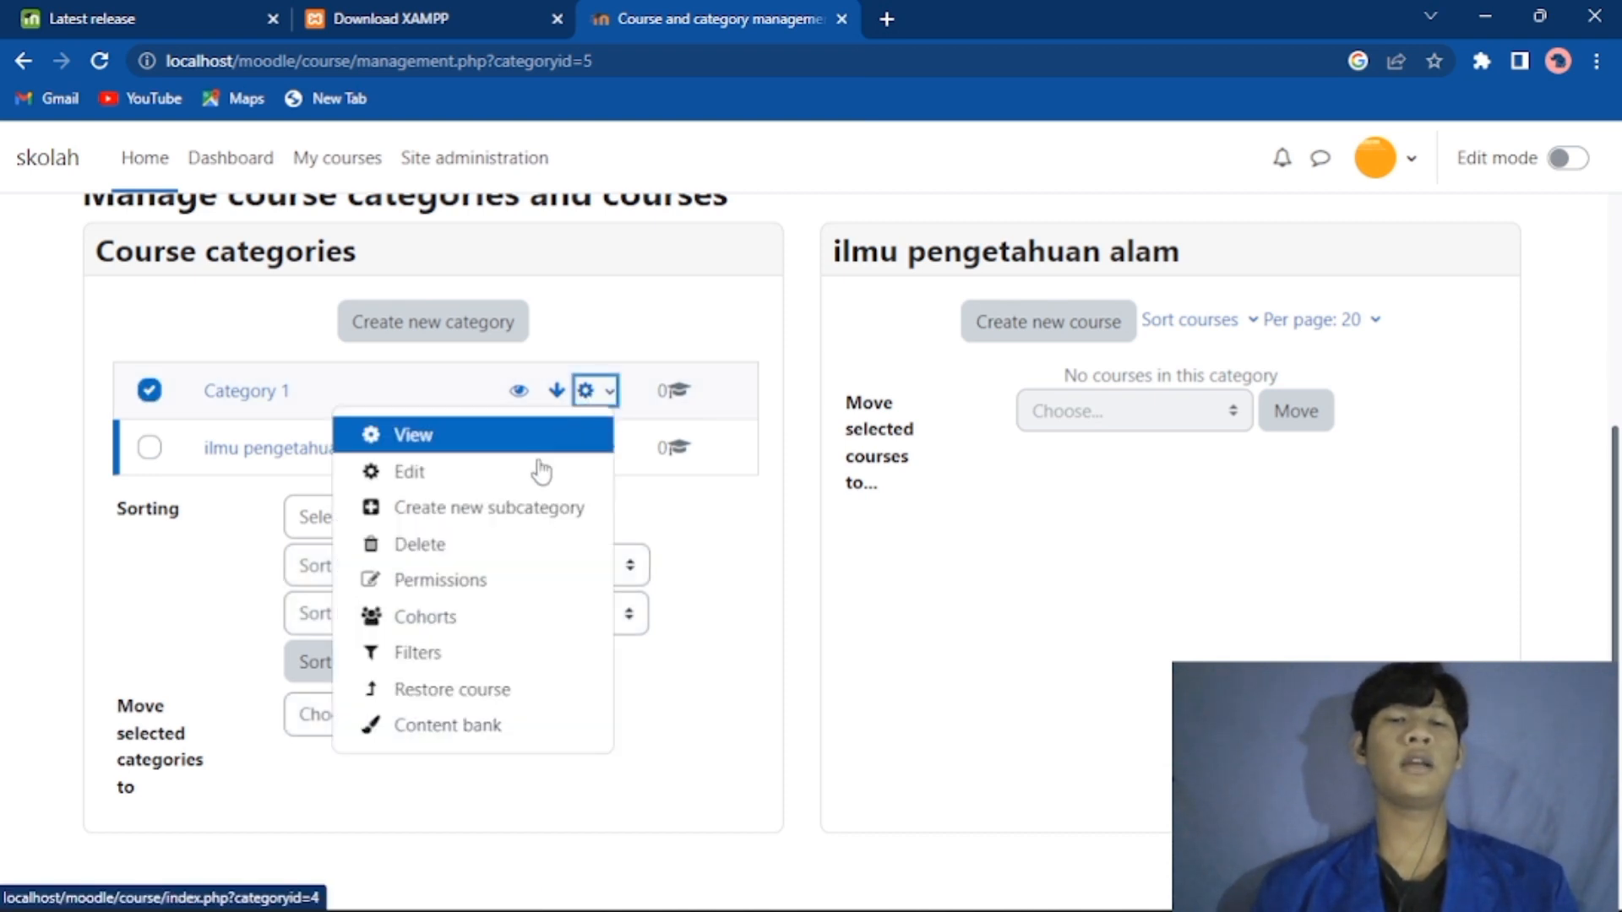
{"action": "left_click", "coordinate": [476, 548]}
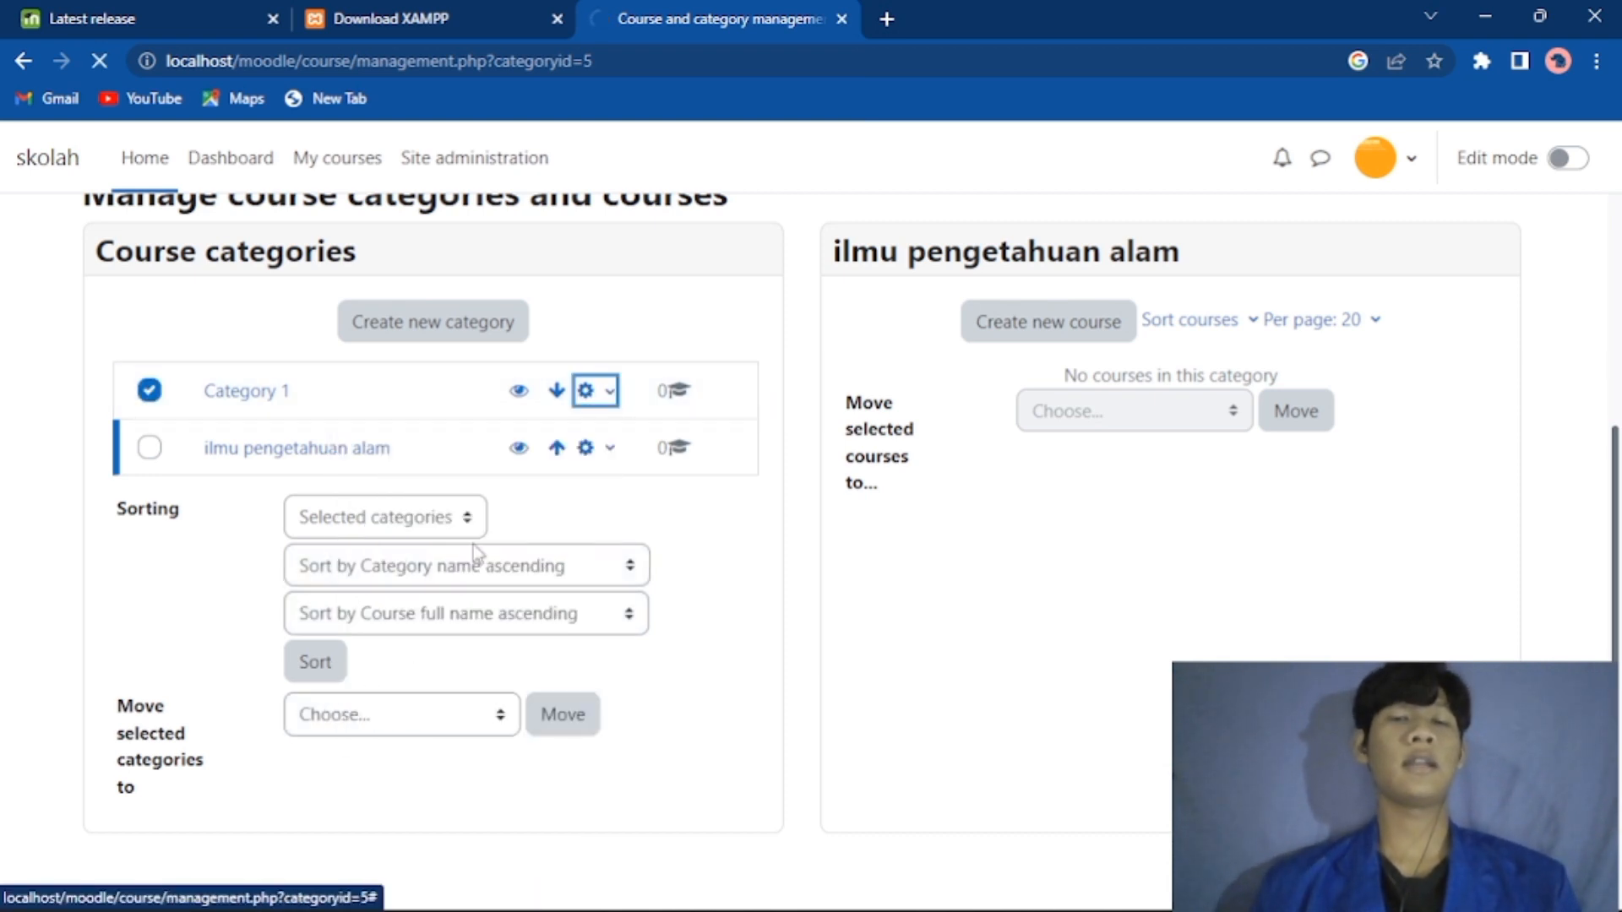
{"action": "left_click", "coordinate": [495, 699]}
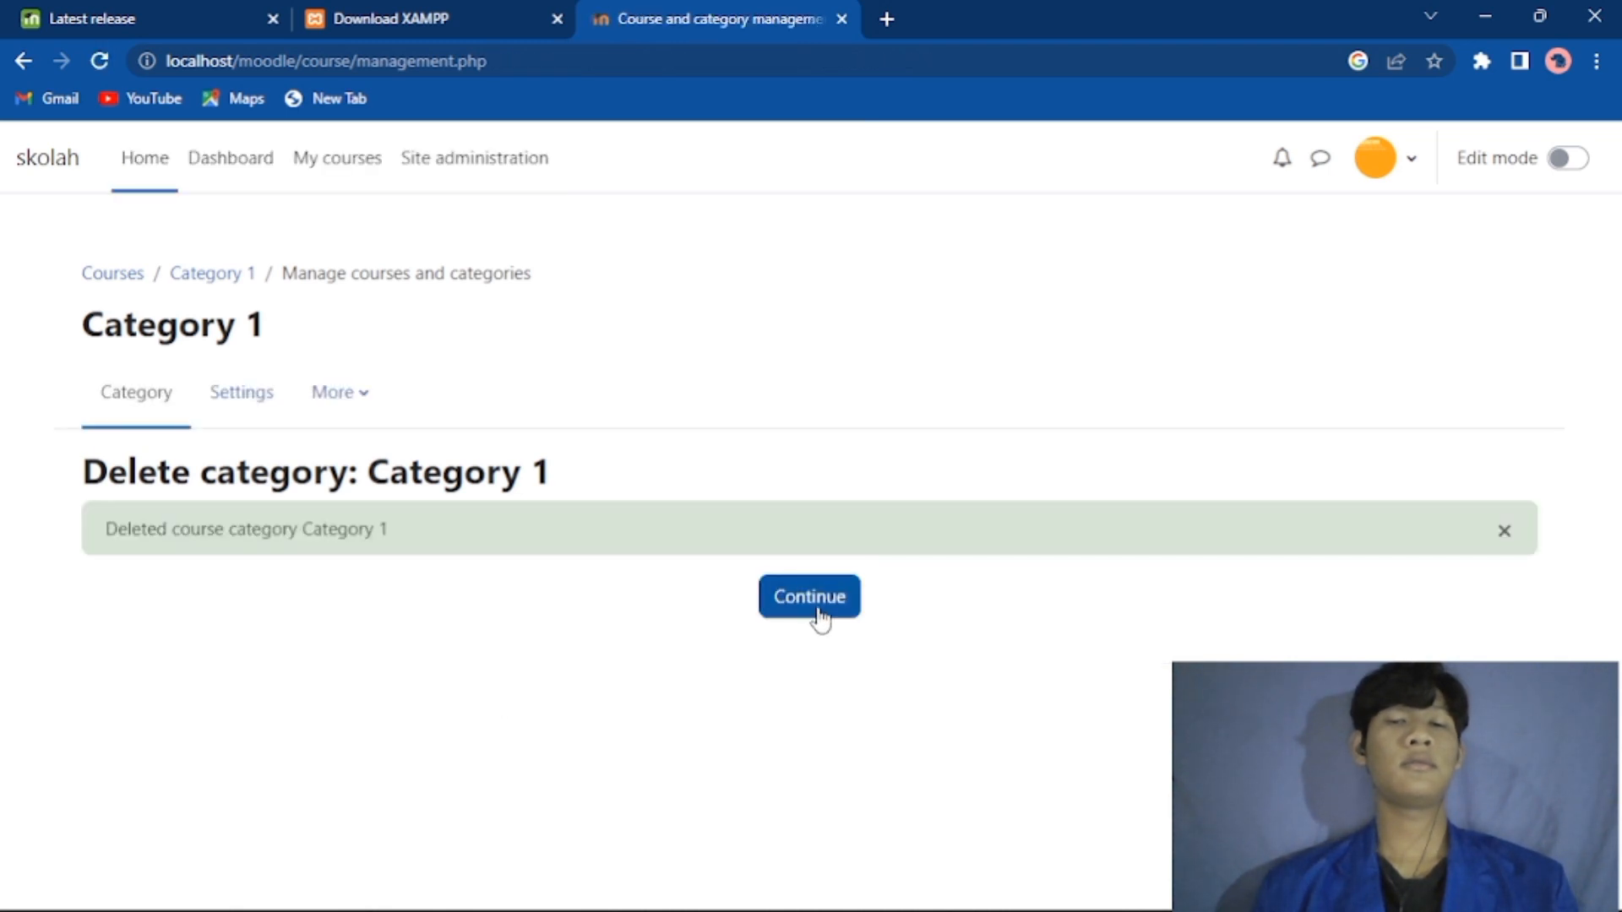
{"action": "left_click", "coordinate": [819, 615]}
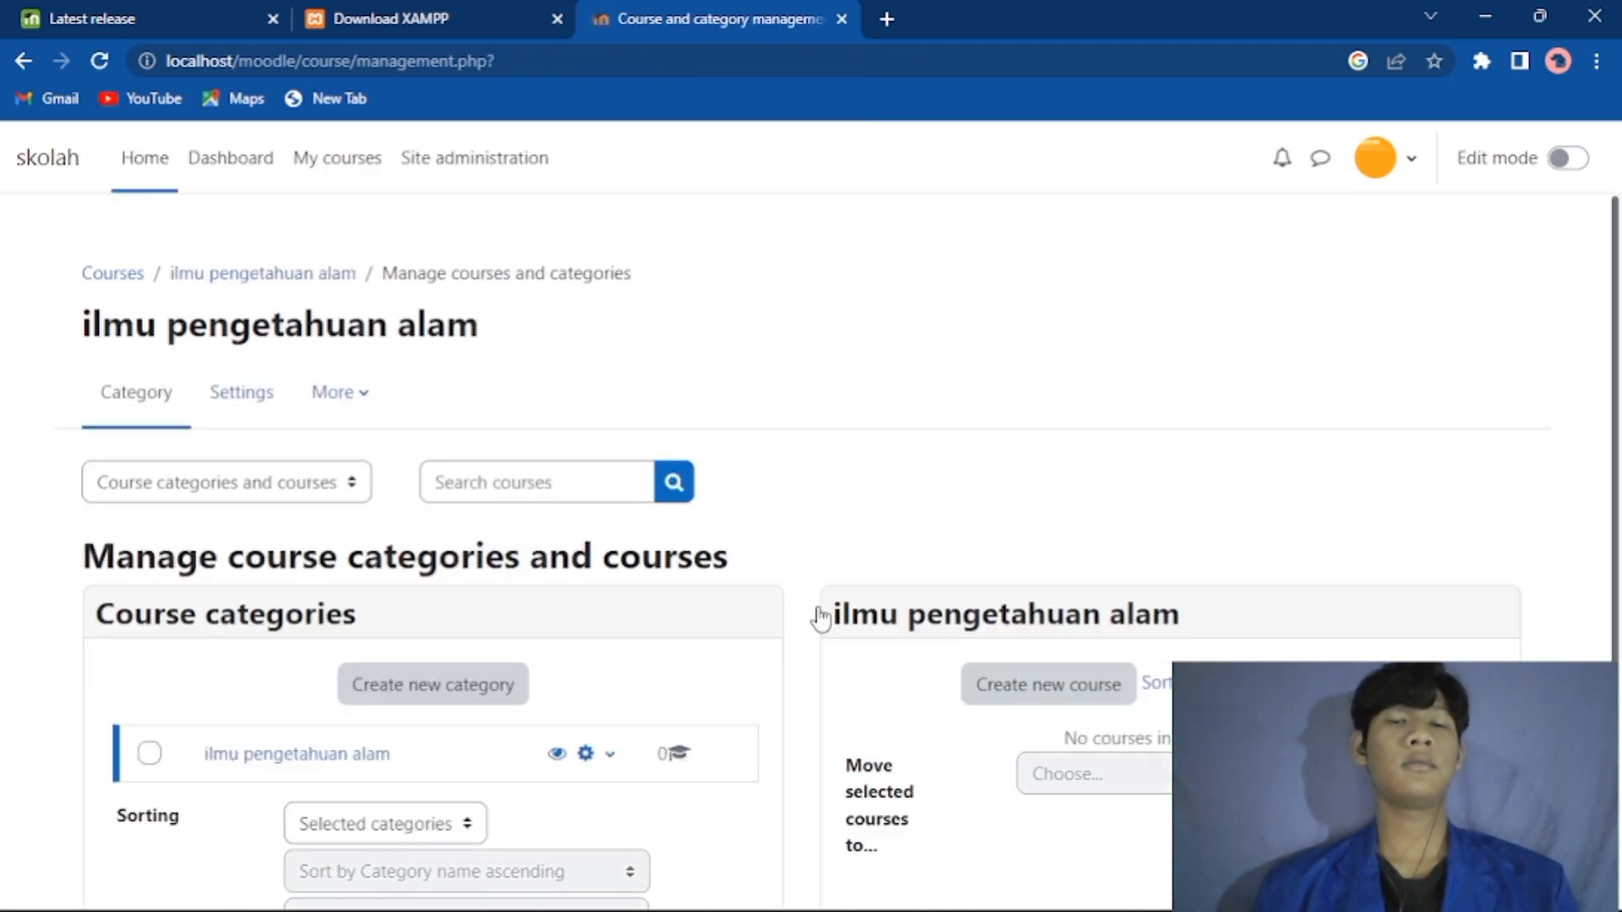
Step: Select the ilmu pengetahuan alam category and open the form for adding a new category under it
{"action": "scroll", "coordinate": [582, 640], "scroll_direction": "down", "scroll_amount": 4}
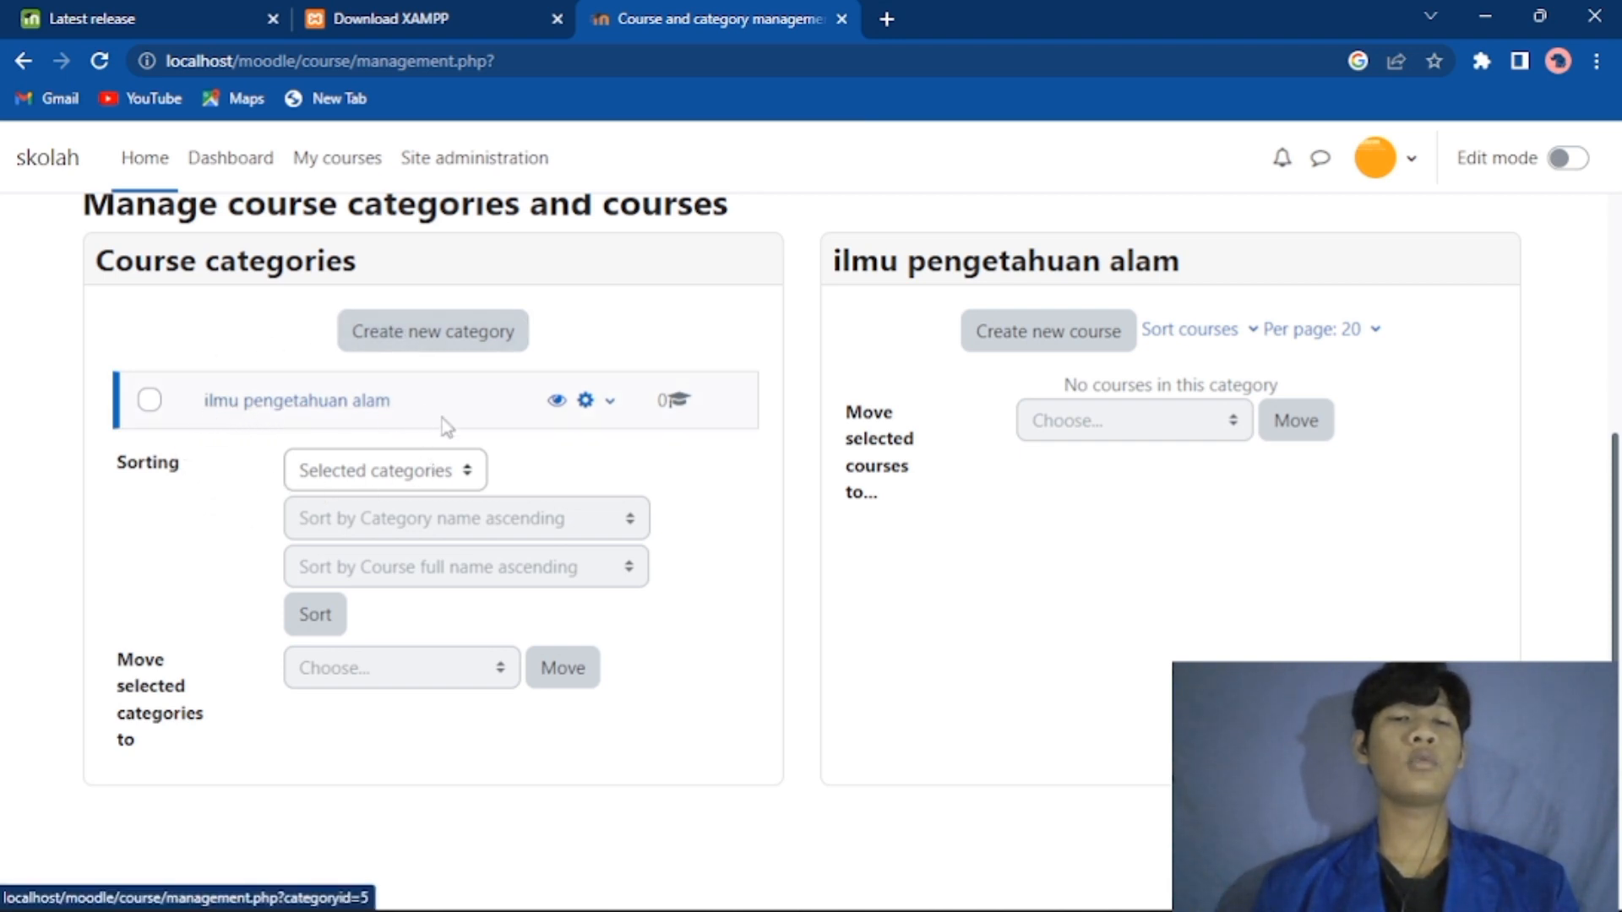
{"action": "left_click", "coordinate": [359, 405]}
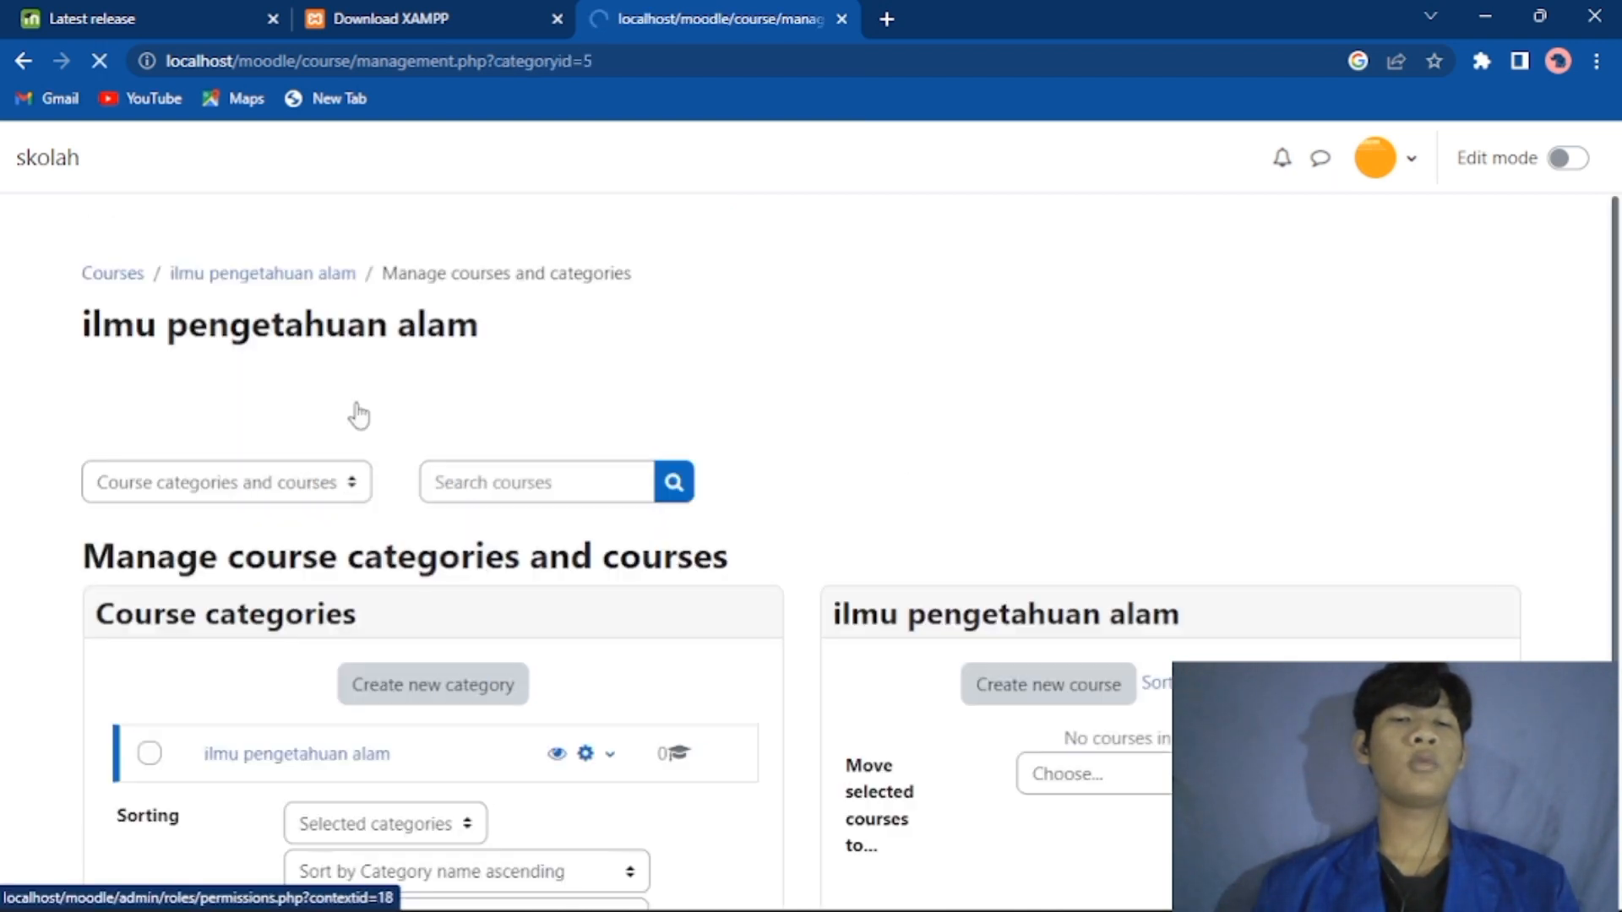
{"action": "left_click", "coordinate": [437, 700]}
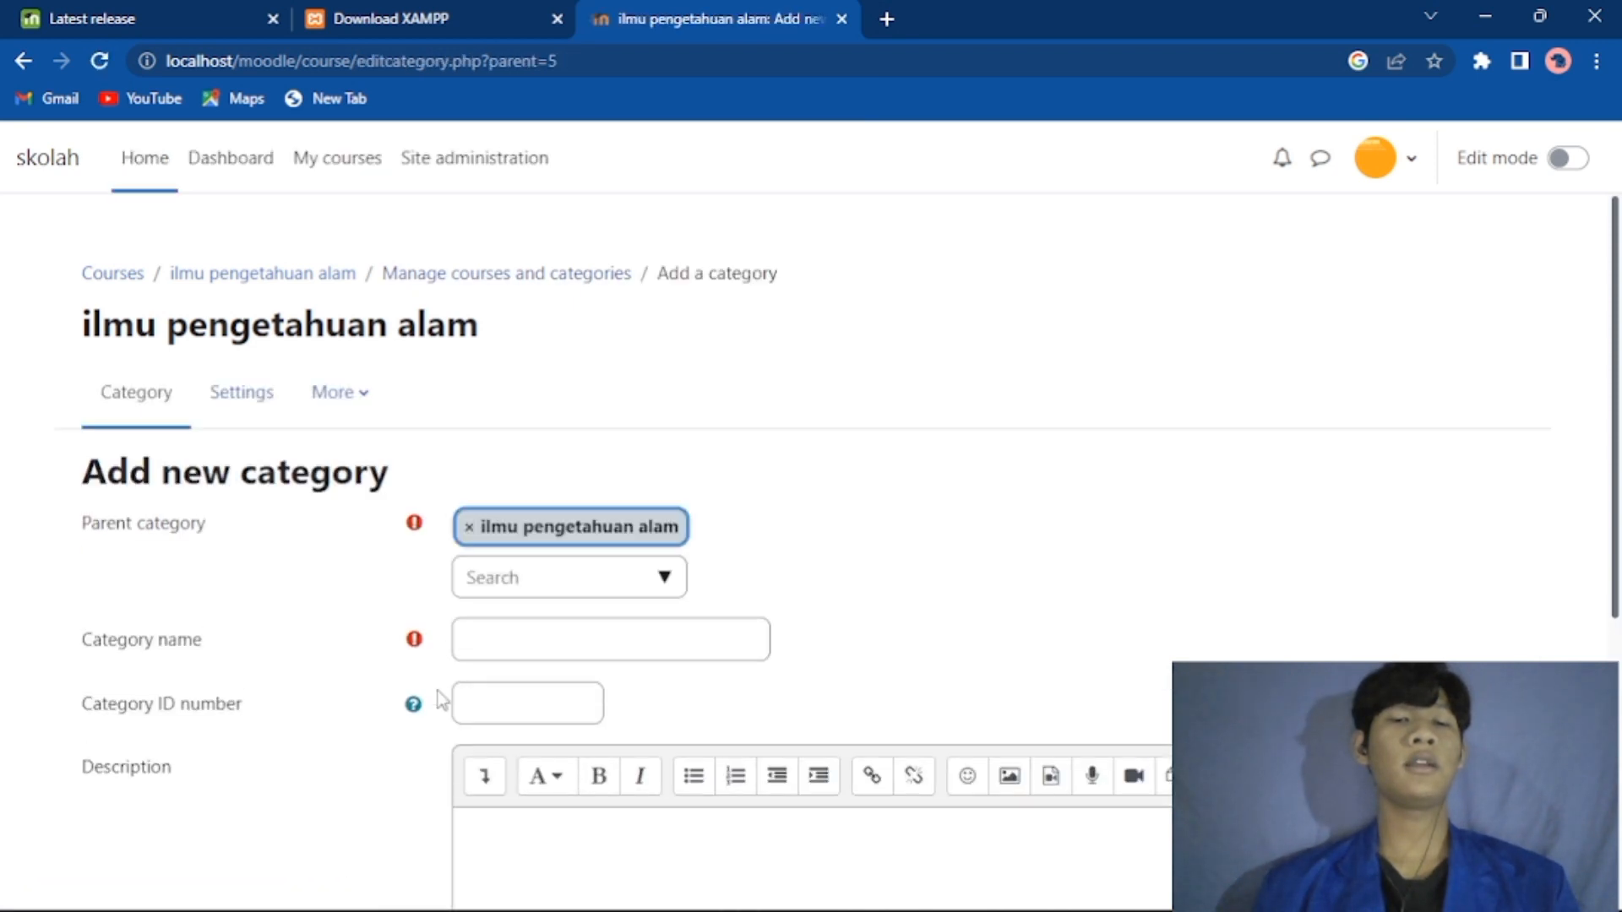
Step: Name the new subcategory "BAB 1 (flora dan fauna)" and create it under ilmu pengetahuan alam
{"action": "scroll", "coordinate": [437, 691], "scroll_direction": "down", "scroll_amount": 2}
{"action": "scroll", "coordinate": [438, 691], "scroll_direction": "down", "scroll_amount": 2}
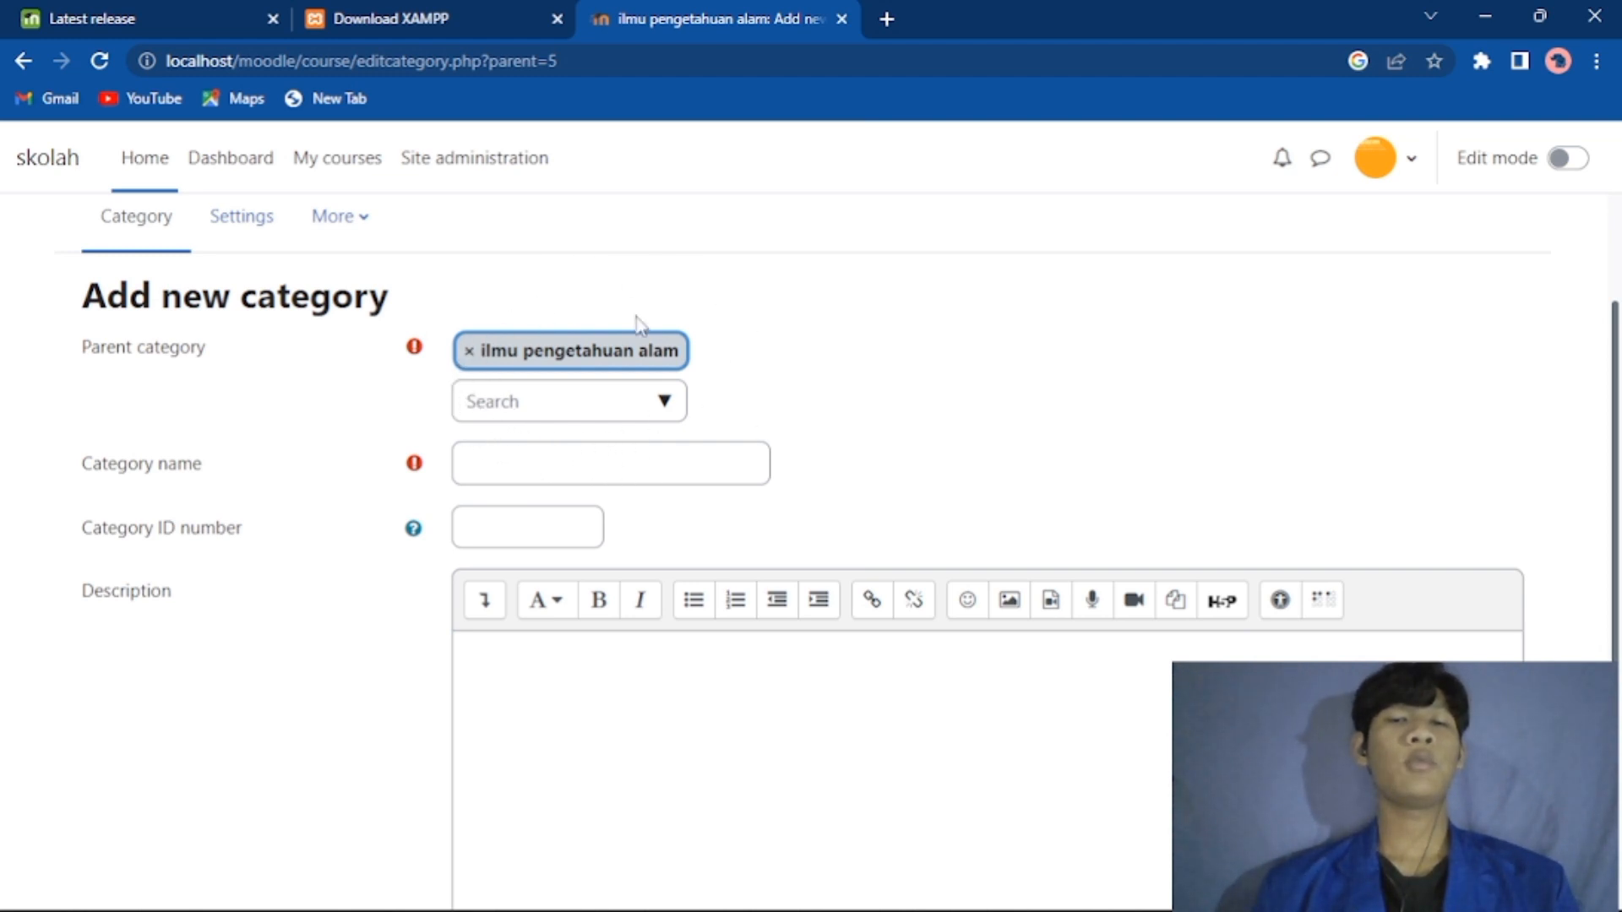
{"action": "left_click", "coordinate": [620, 467]}
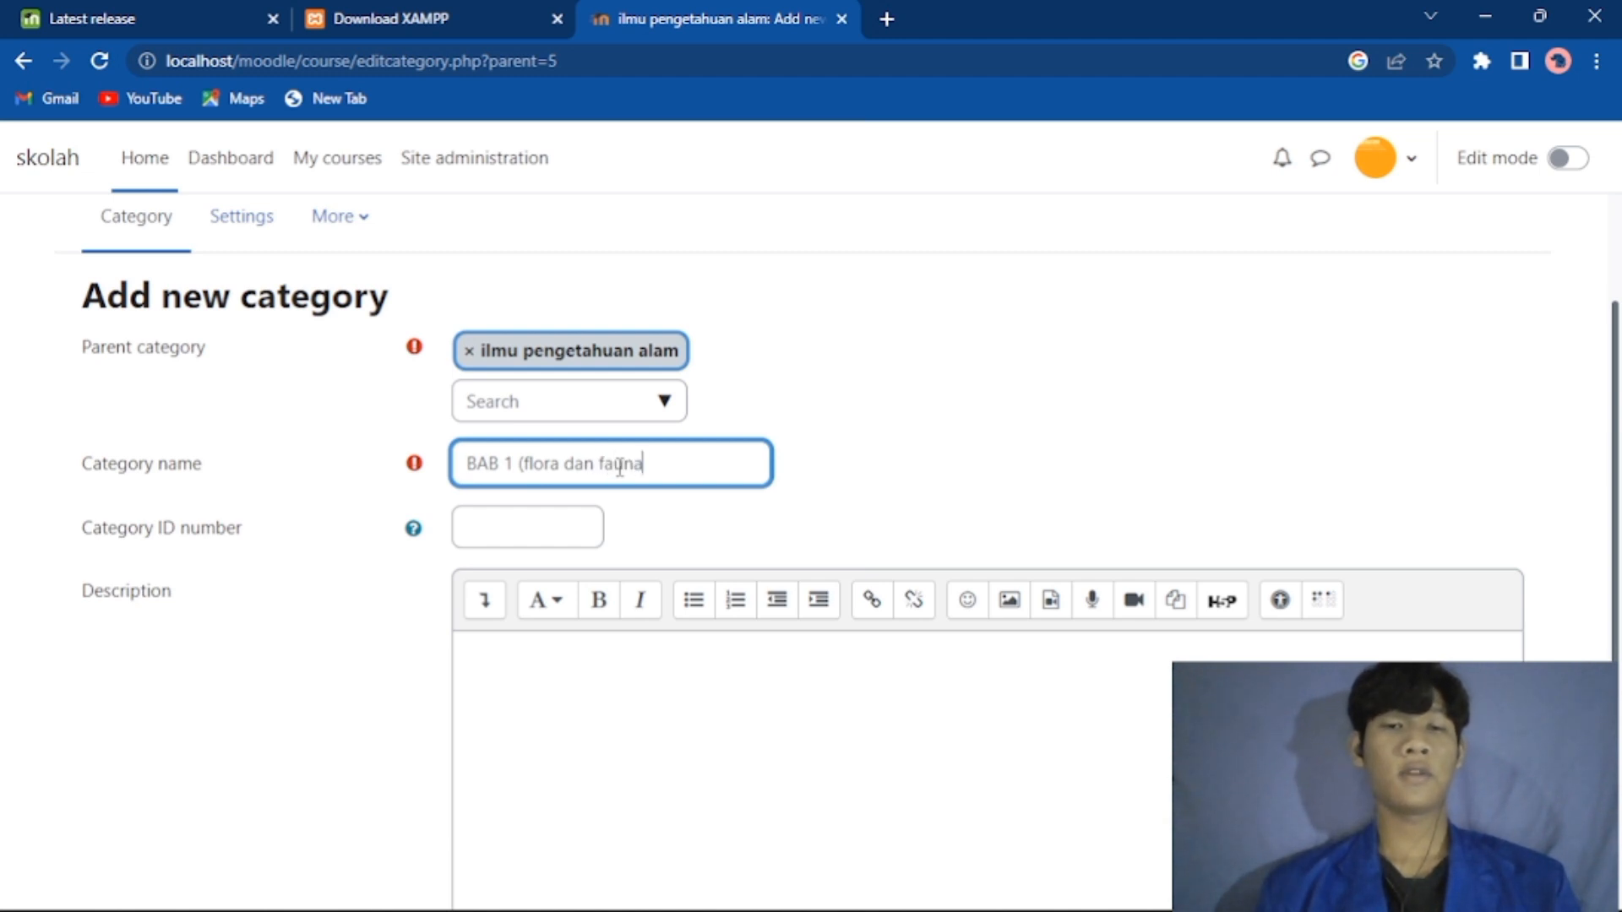
{"action": "scroll", "coordinate": [794, 471], "scroll_direction": "down", "scroll_amount": 2}
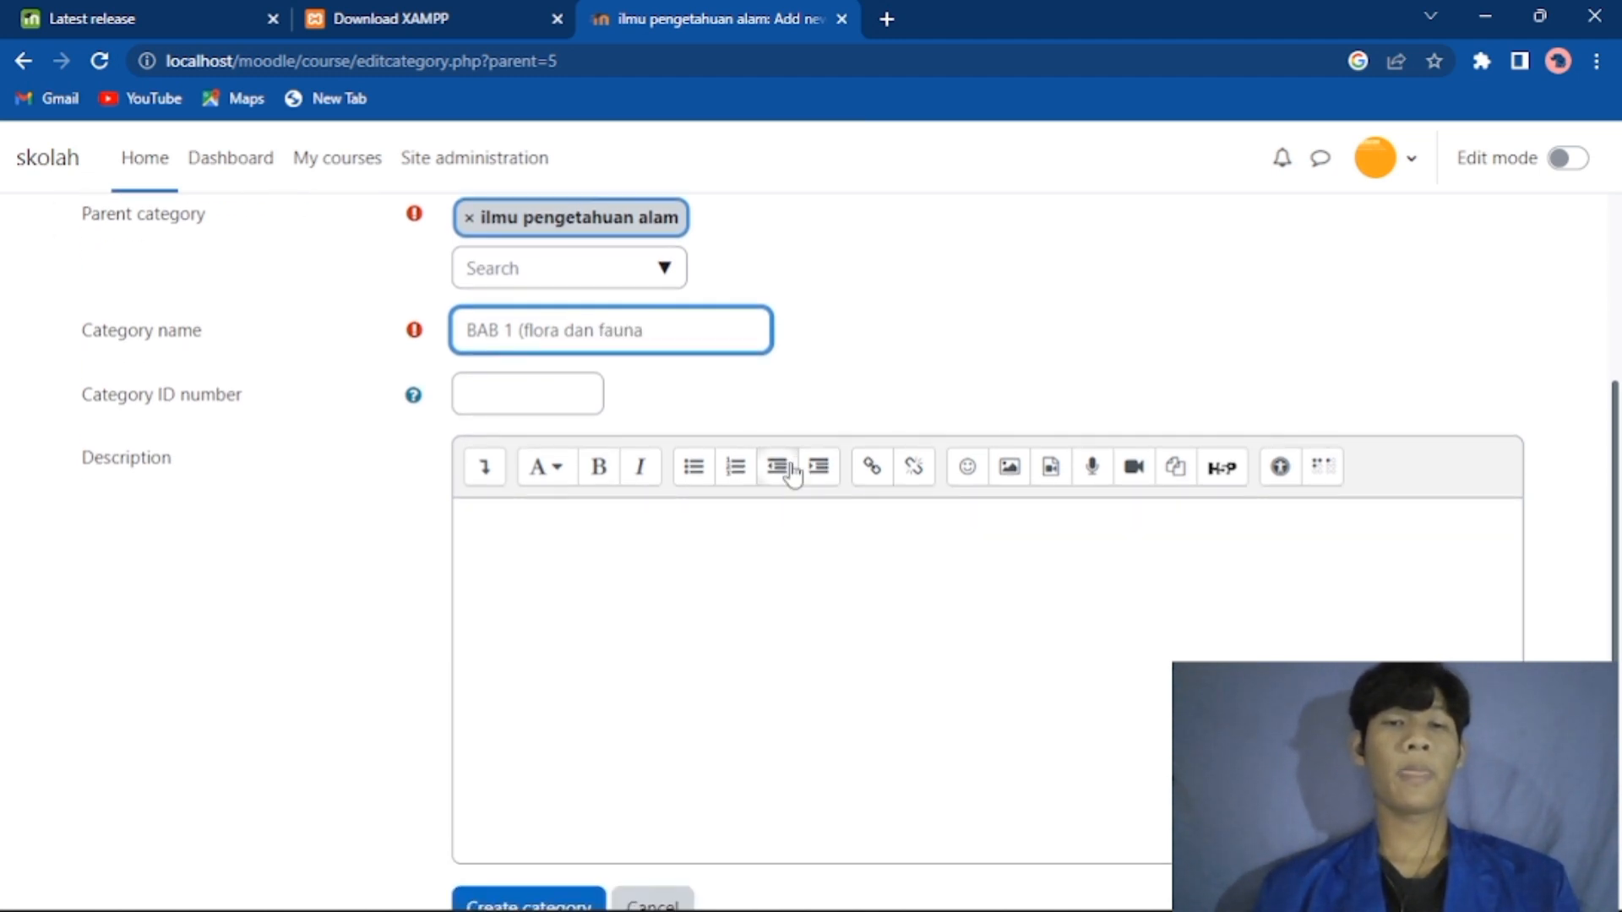
{"action": "scroll", "coordinate": [792, 472], "scroll_direction": "down", "scroll_amount": 3}
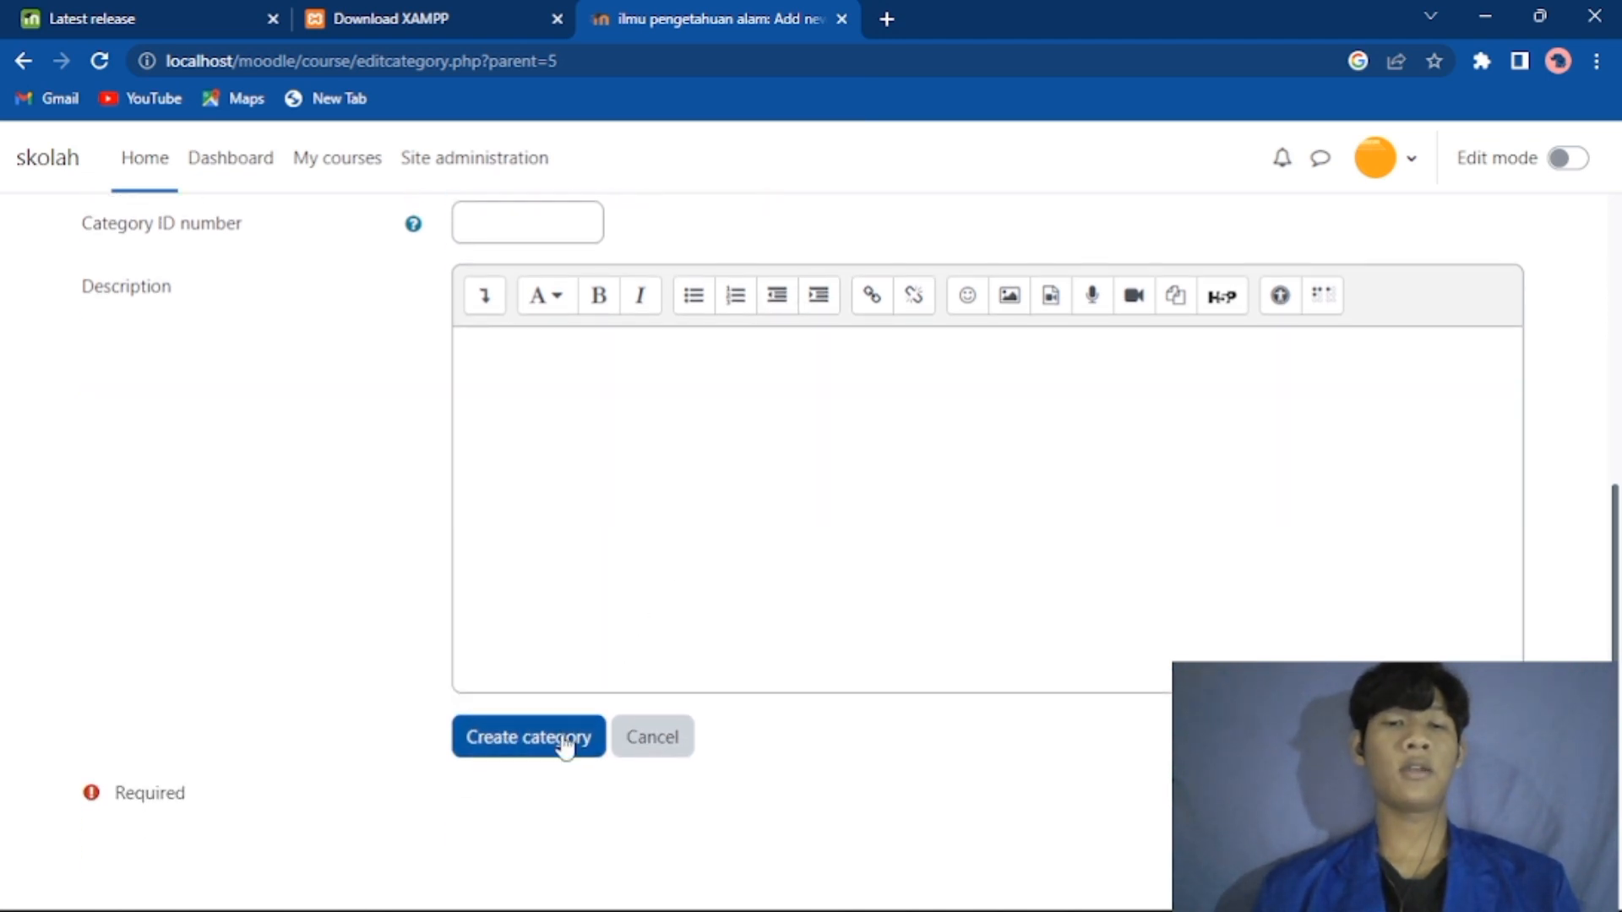
{"action": "left_click", "coordinate": [564, 743]}
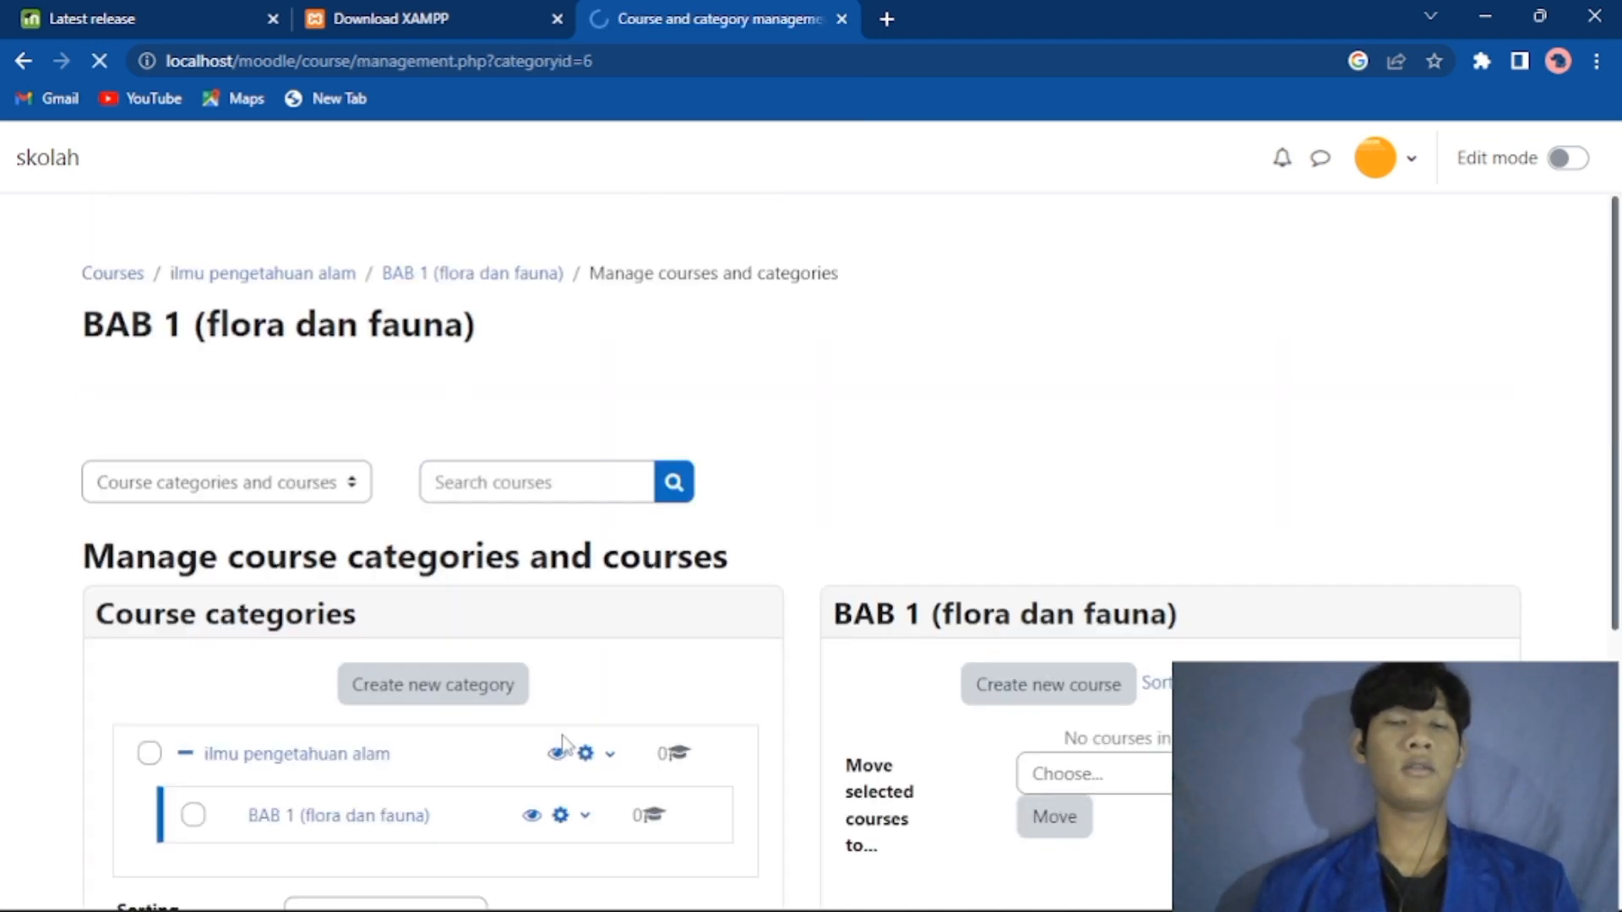
Step: Open the Add a new user form from the Users settings of Site administration
{"action": "scroll", "coordinate": [561, 743], "scroll_direction": "down", "scroll_amount": 3}
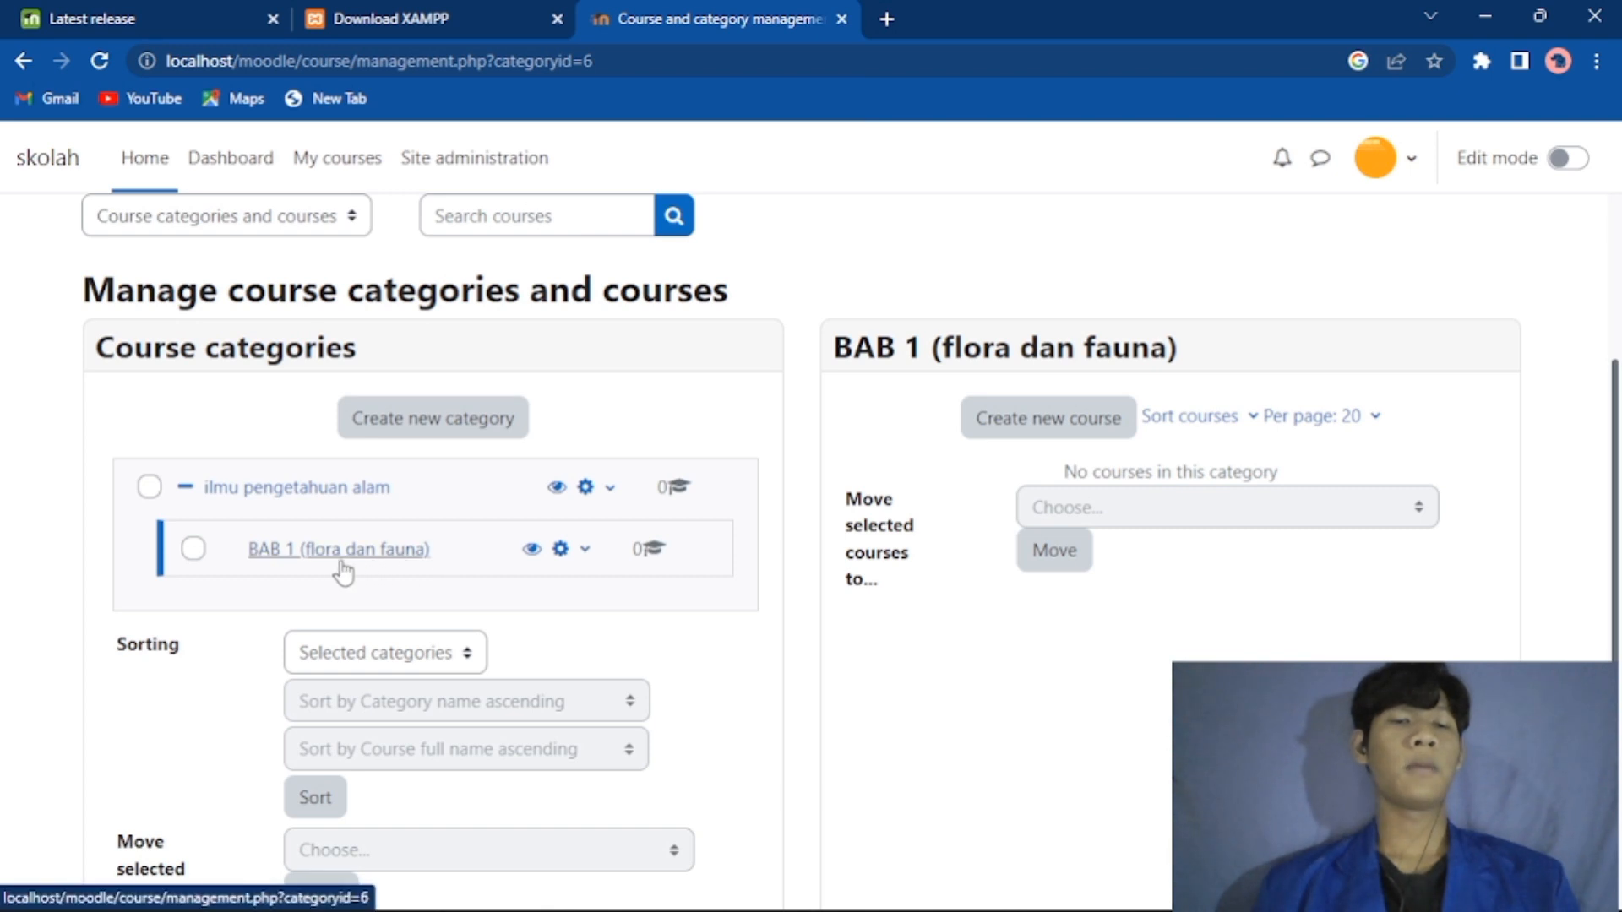
{"action": "scroll", "coordinate": [418, 558], "scroll_direction": "down", "scroll_amount": 2}
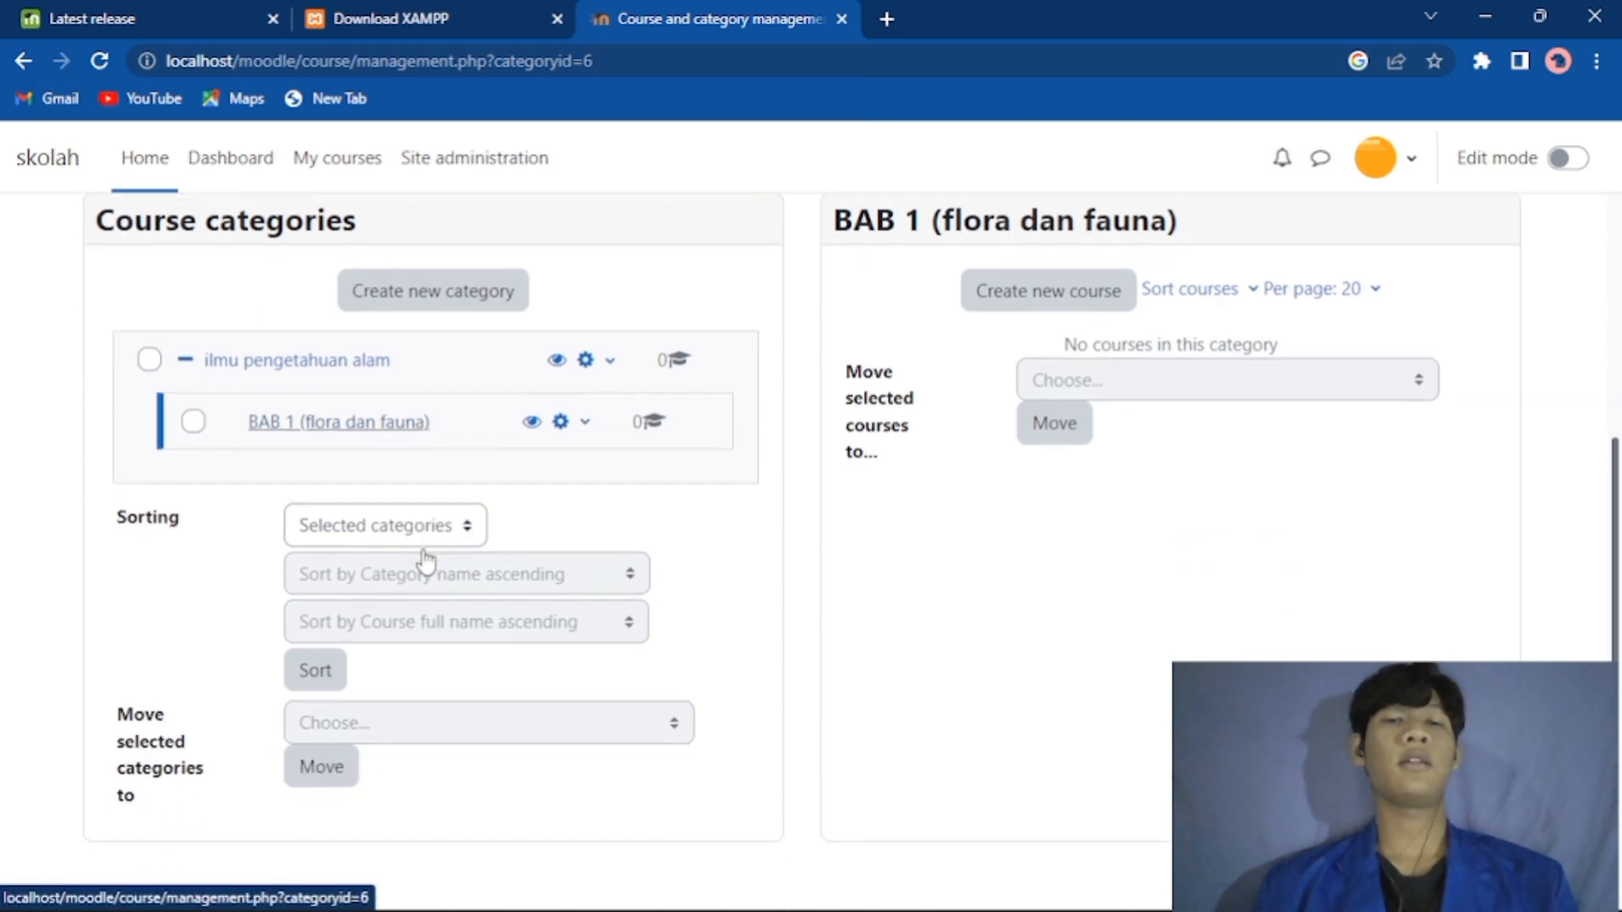
{"action": "scroll", "coordinate": [425, 558], "scroll_direction": "up", "scroll_amount": 5}
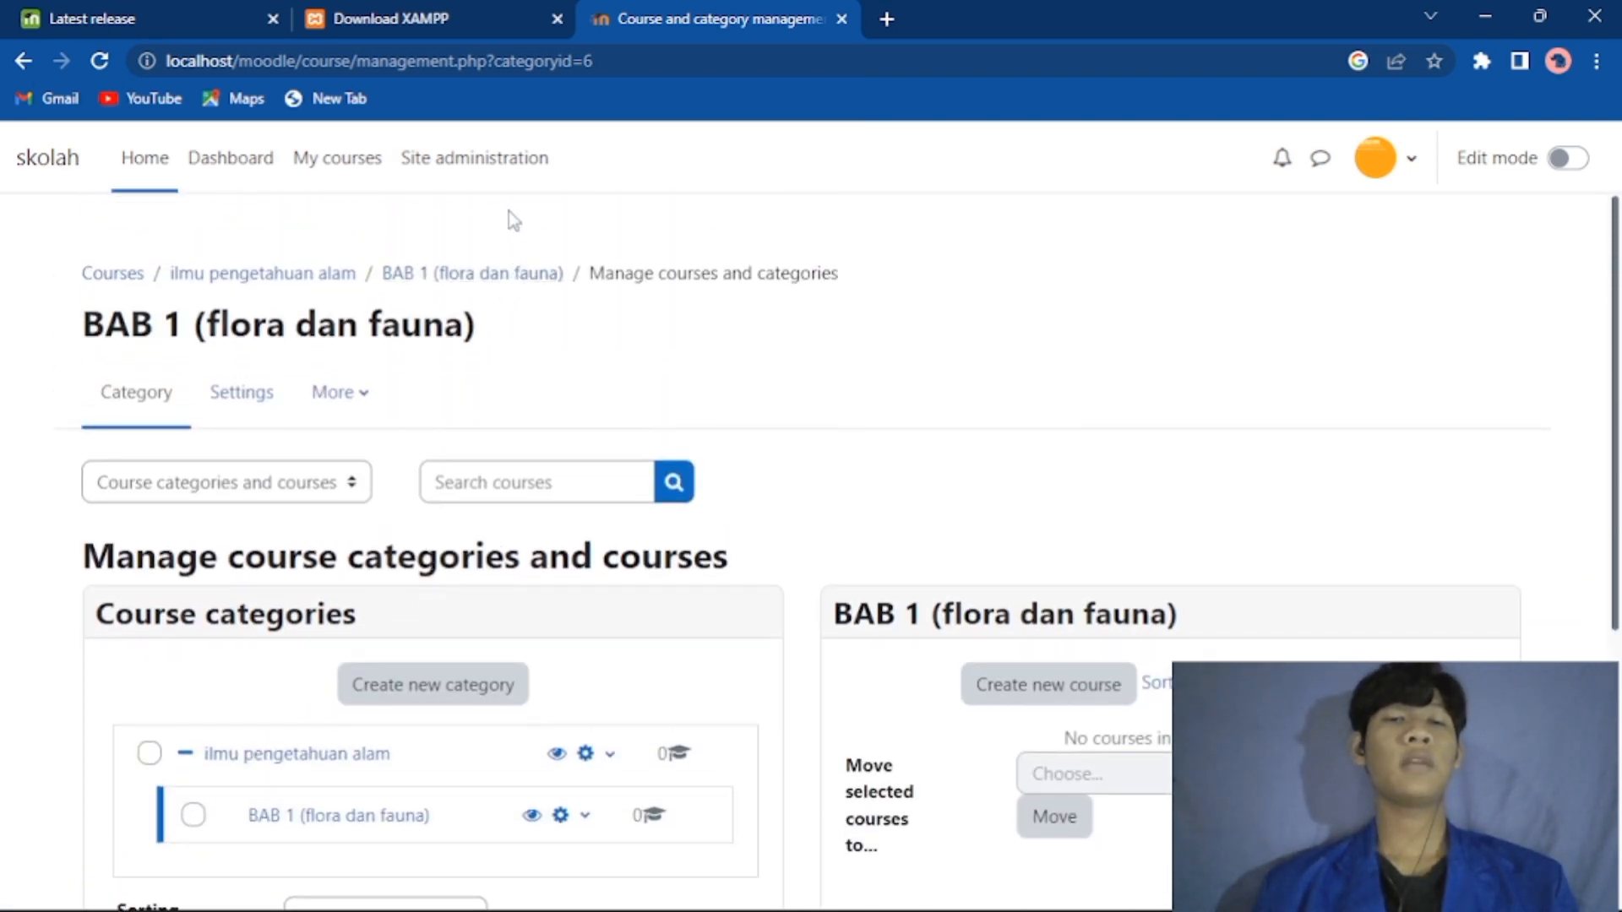
{"action": "left_click", "coordinate": [486, 172]}
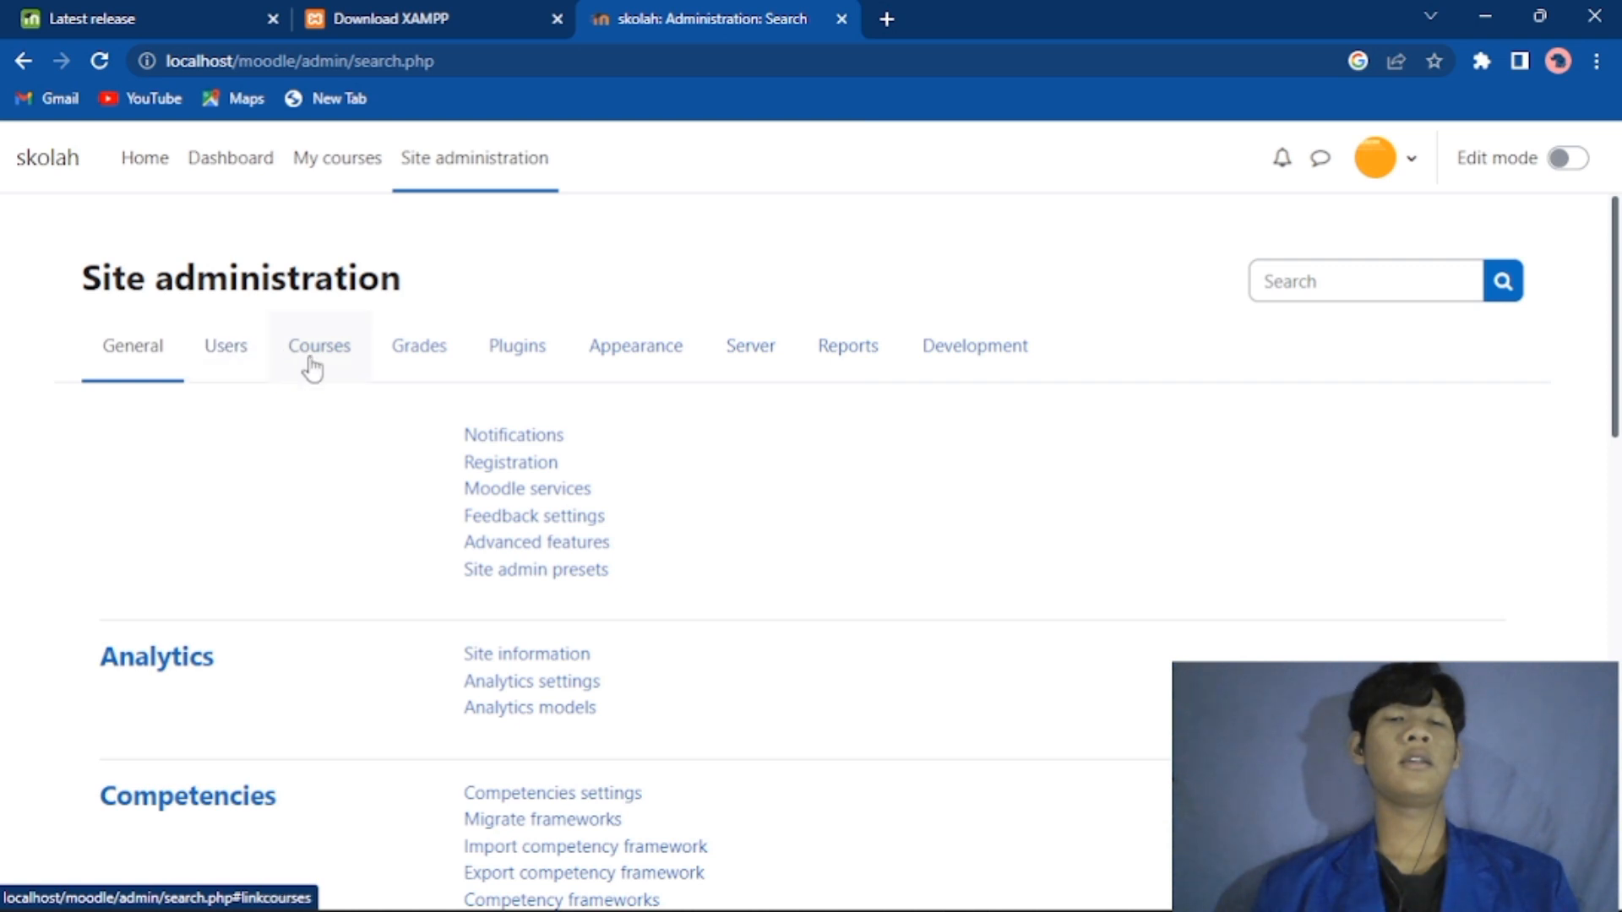
{"action": "left_click", "coordinate": [253, 372]}
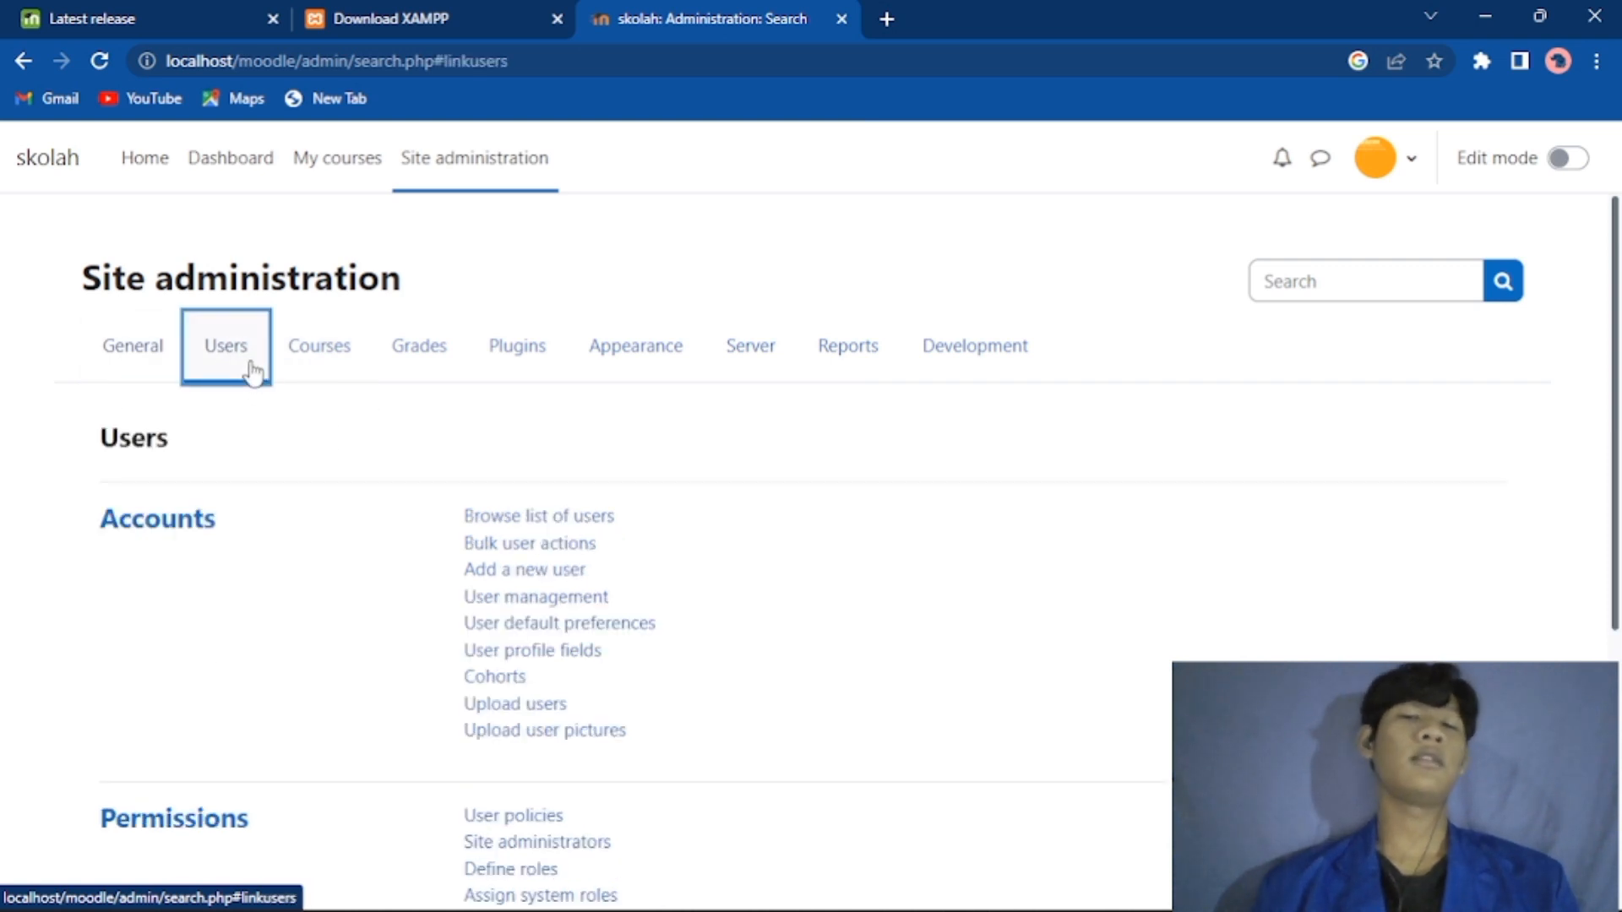
{"action": "scroll", "coordinate": [555, 438], "scroll_direction": "down", "scroll_amount": 1}
{"action": "scroll", "coordinate": [554, 438], "scroll_direction": "down", "scroll_amount": 1}
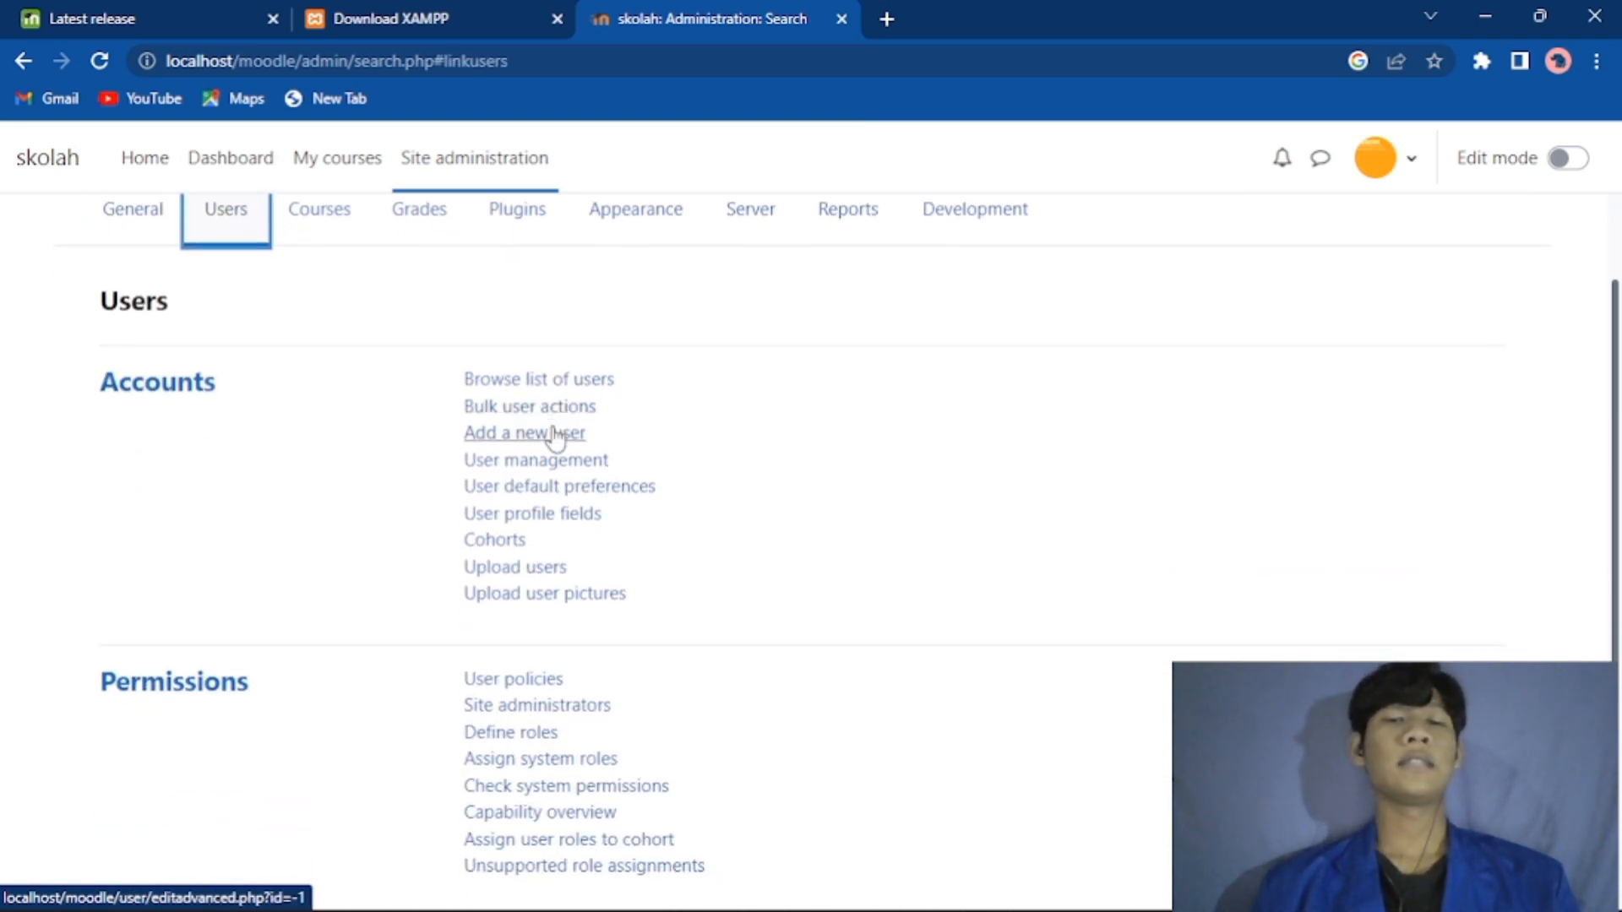
{"action": "left_click", "coordinate": [556, 438]}
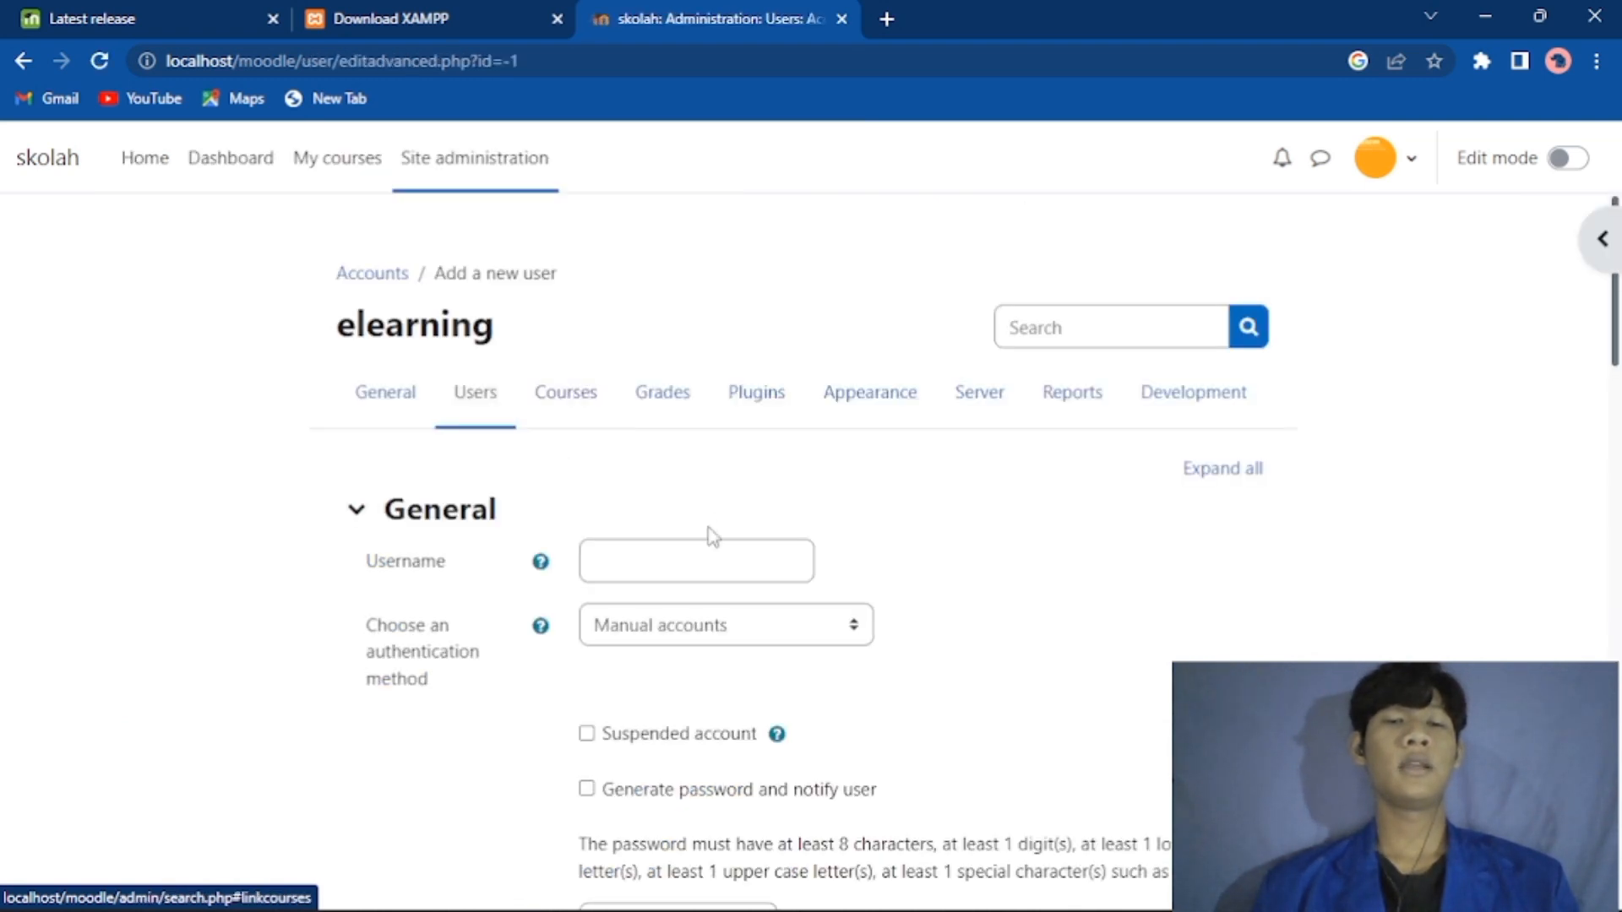
Step: Enter the username for the new user account
{"action": "left_click", "coordinate": [715, 557]}
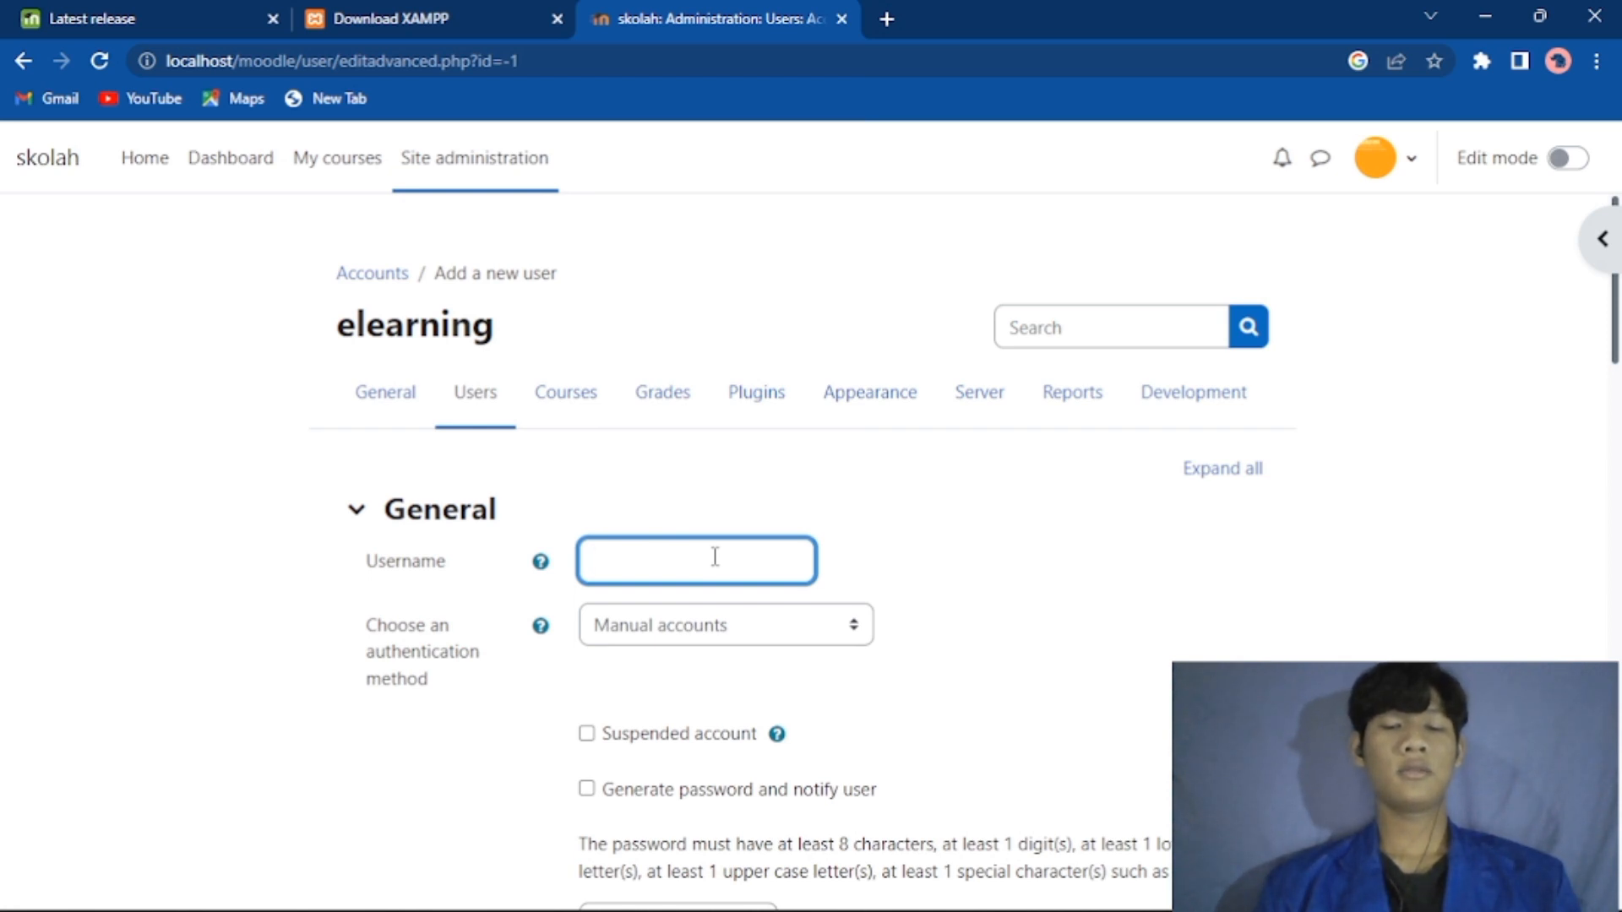
{"action": "key", "text": "BackSpace"}
{"action": "key", "text": "BackSpace"}
{"action": "key", "text": "BackSpace"}
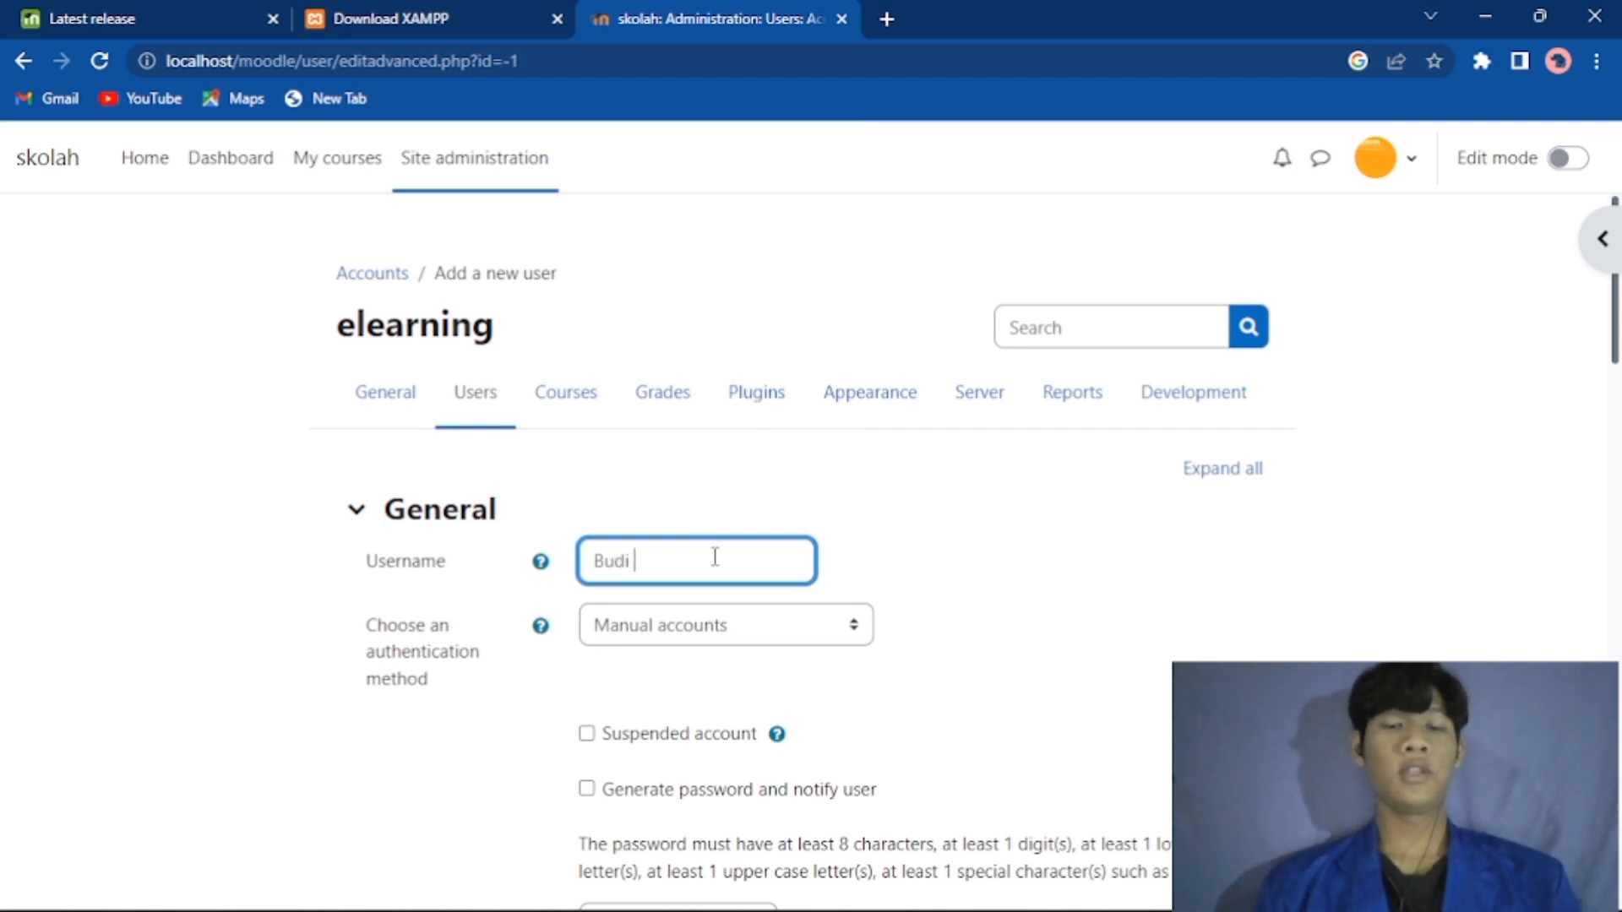
{"action": "key", "text": "BackSpace"}
{"action": "type", "text": "oremi"}
Step: Enter the new user's account password in the New password field and reveal it
{"action": "scroll", "coordinate": [715, 560], "scroll_direction": "down", "scroll_amount": 4}
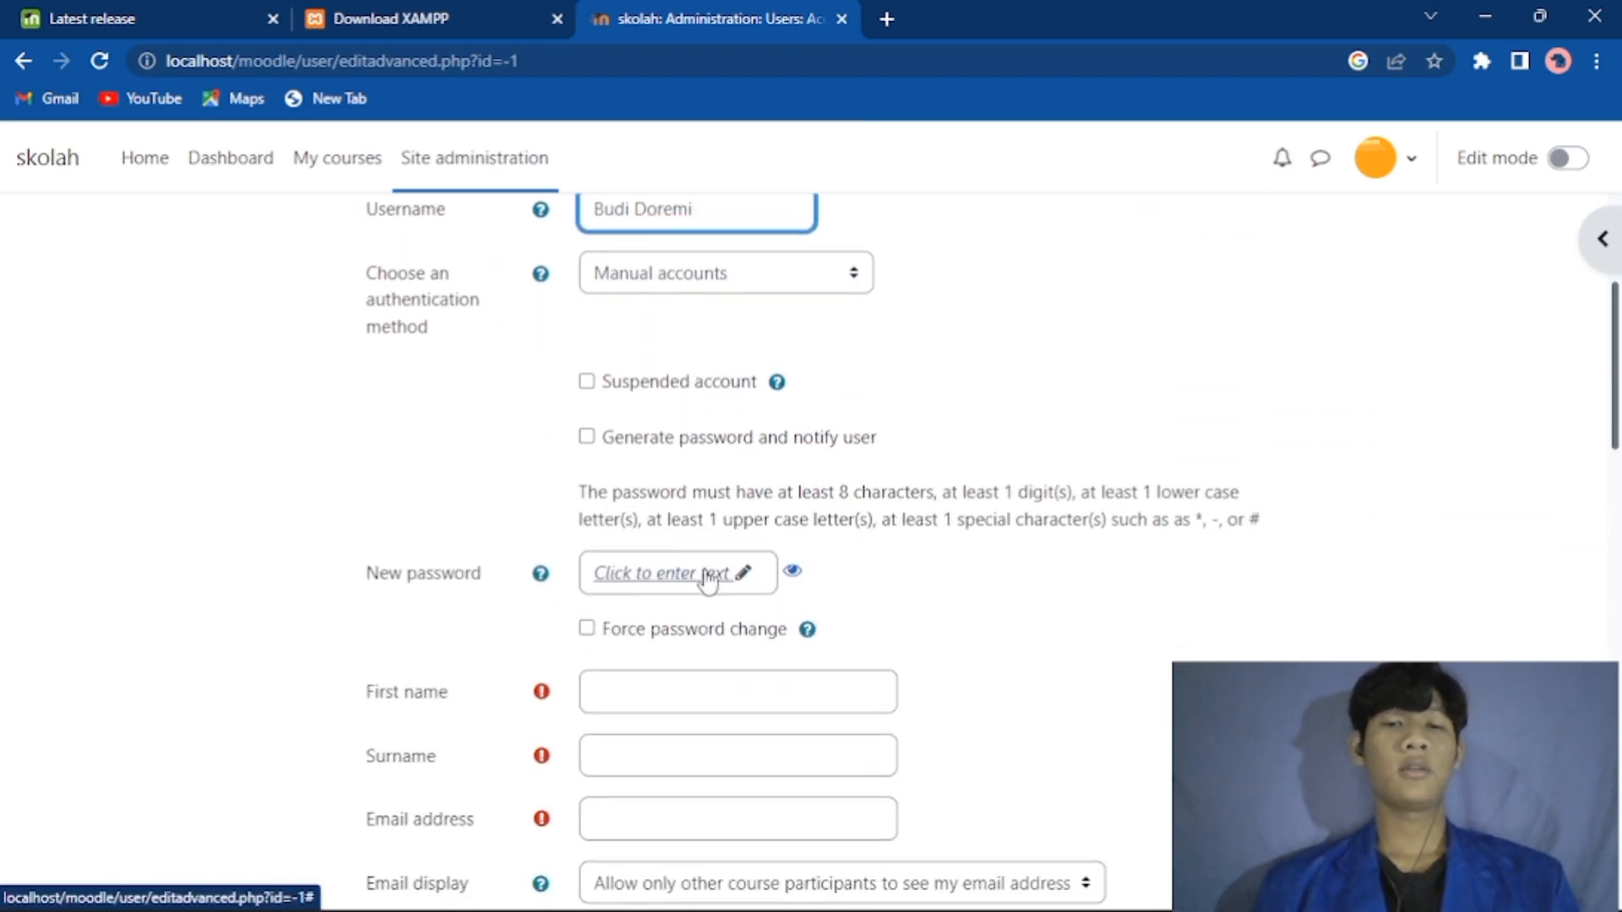
{"action": "left_click", "coordinate": [708, 578]}
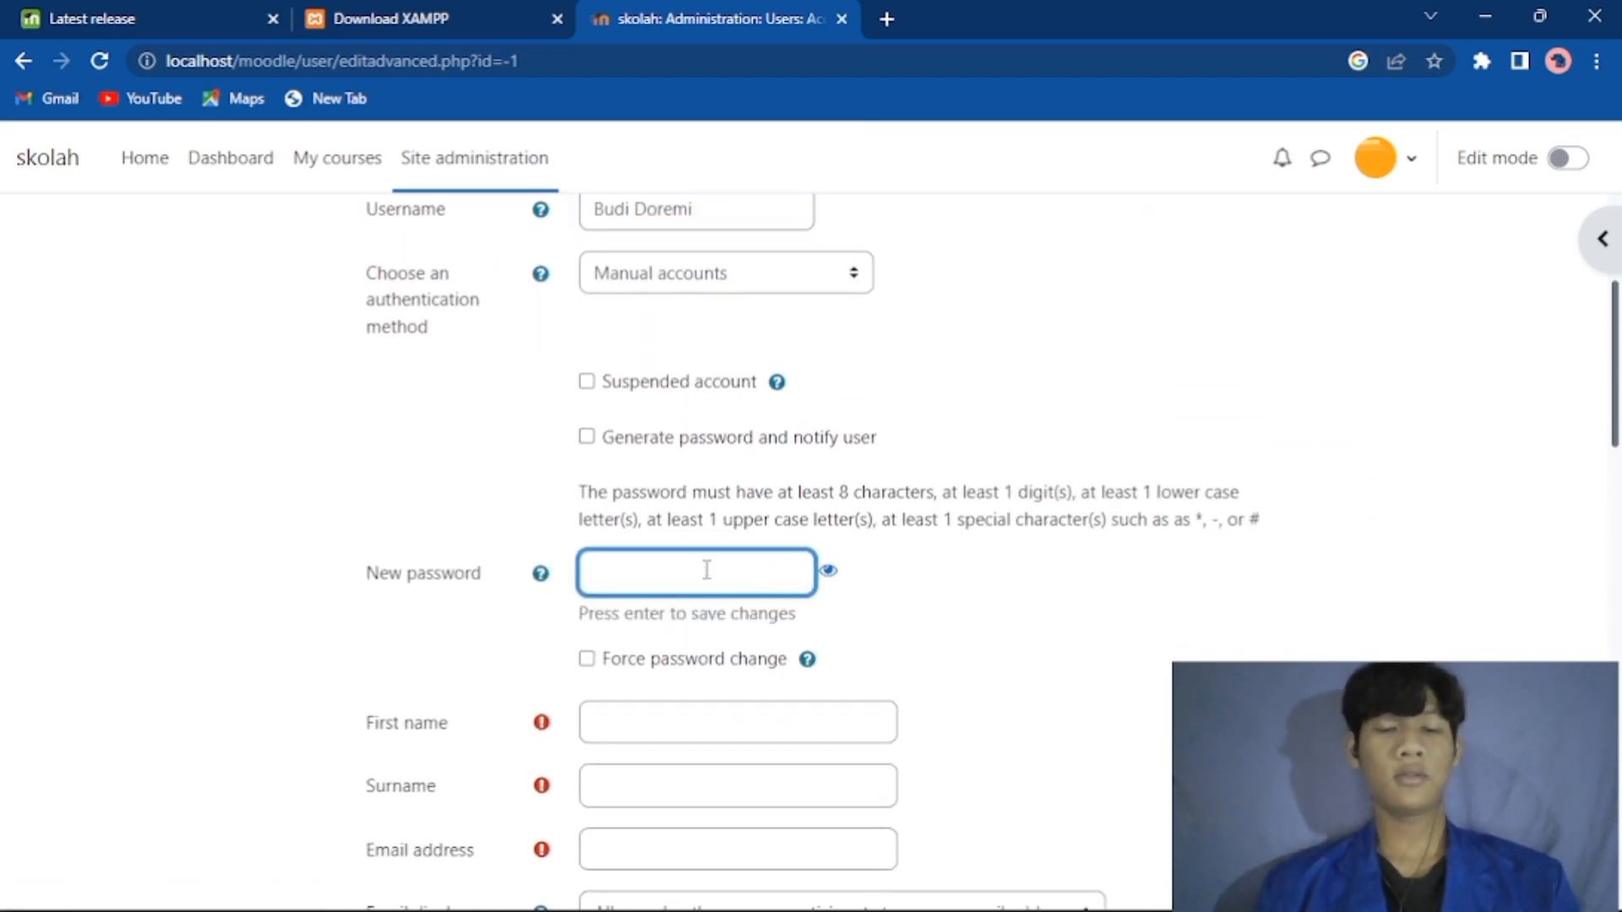
{"action": "type", "text": "****"}
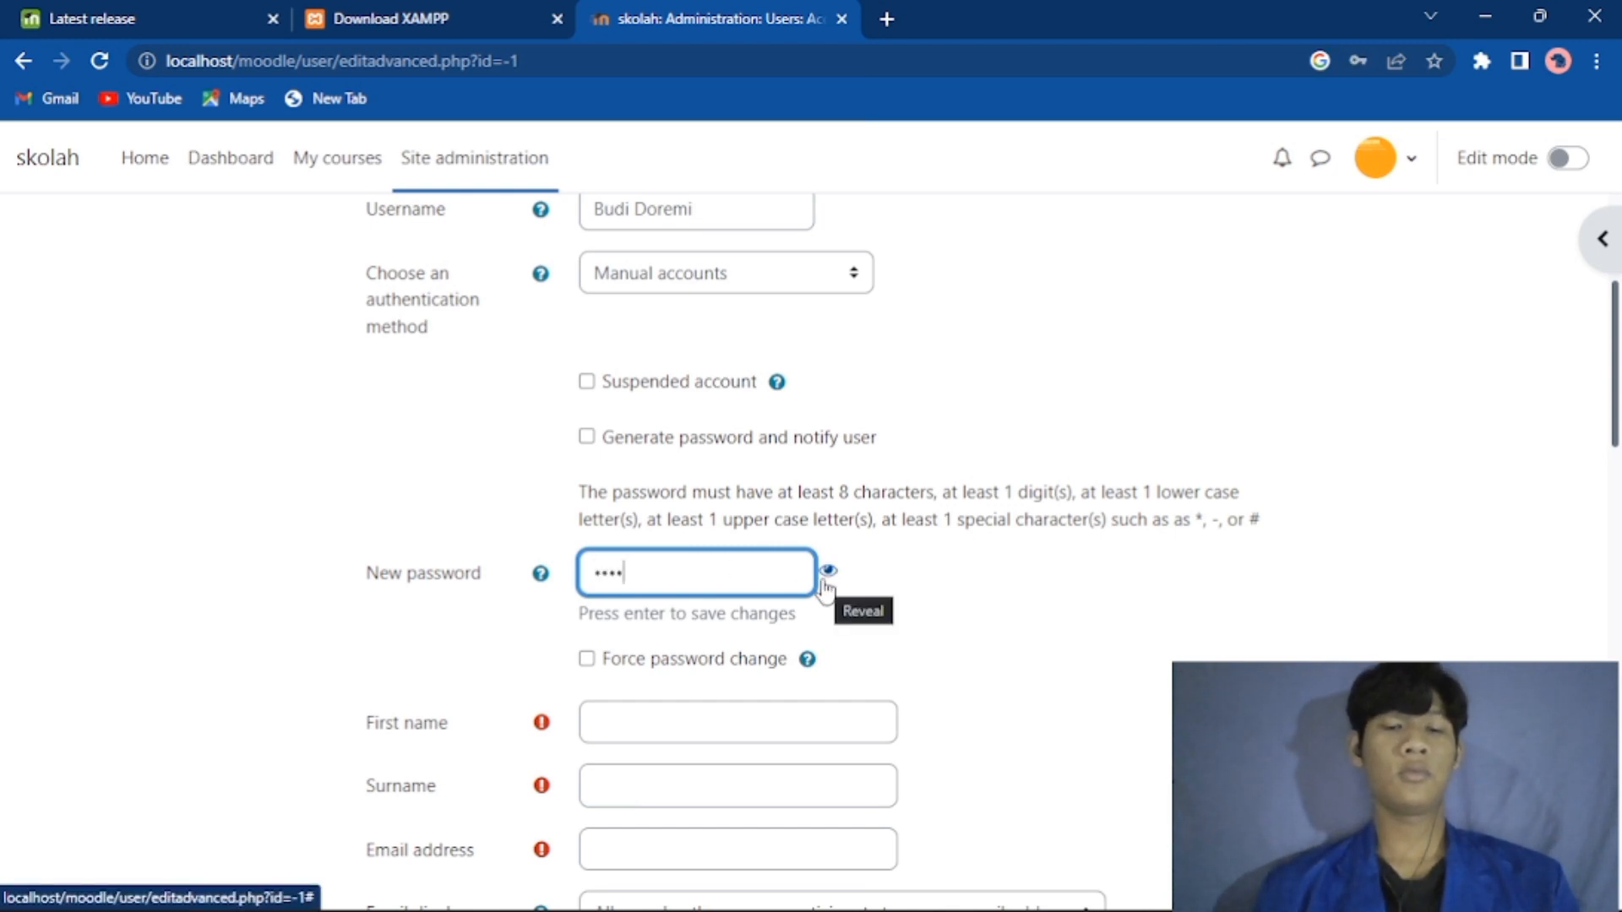
{"action": "type", "text": "*"}
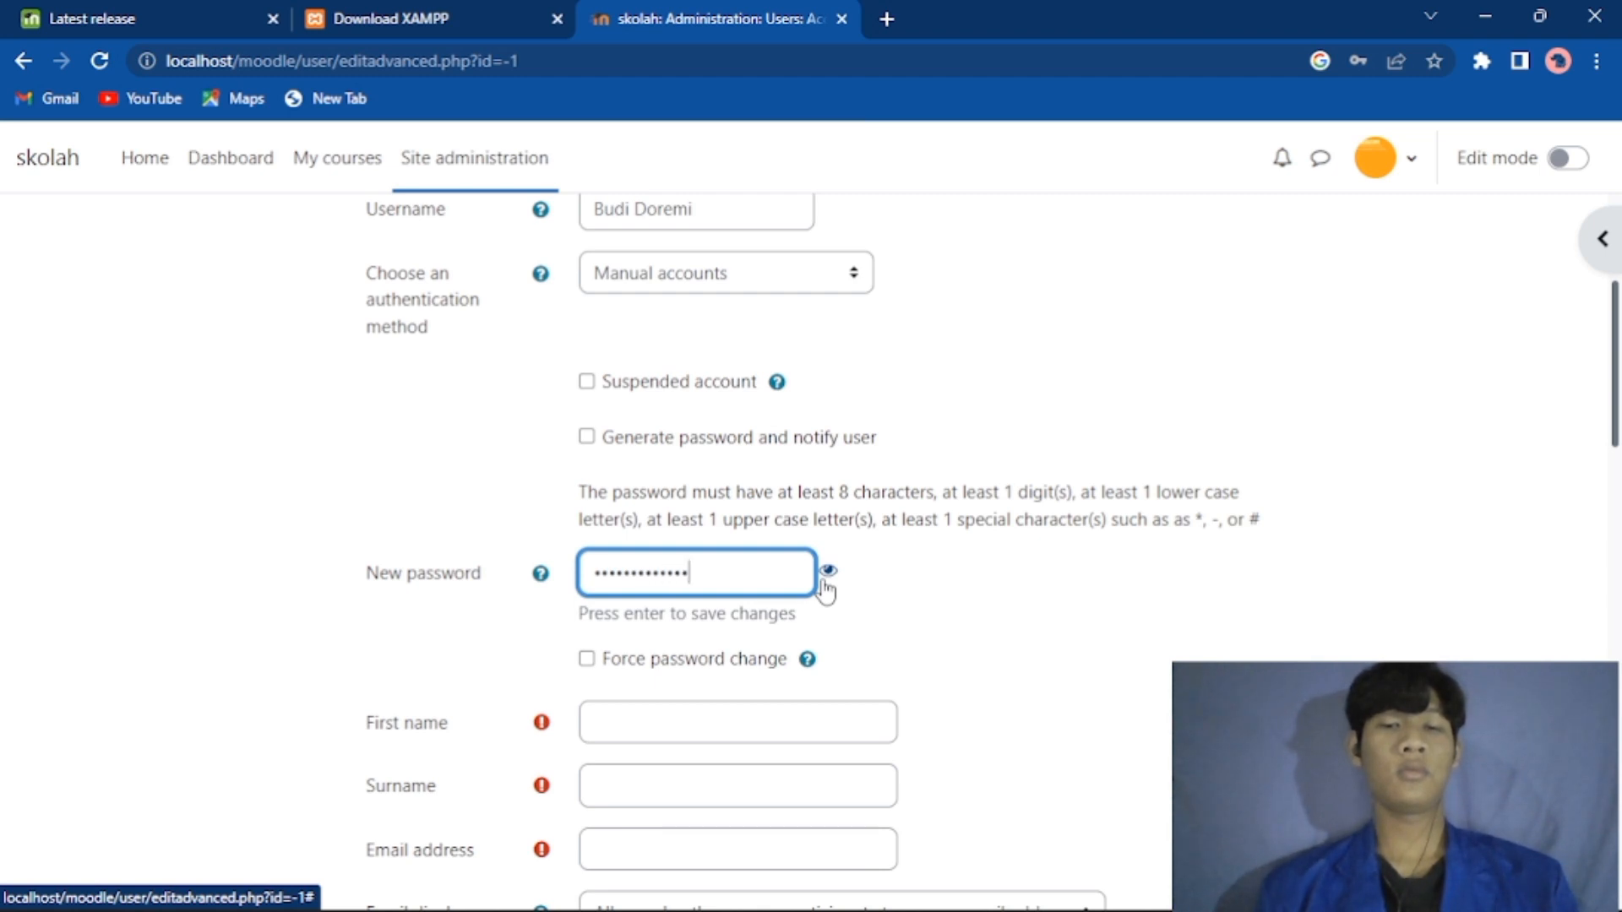
{"action": "scroll", "coordinate": [757, 583], "scroll_direction": "down", "scroll_amount": 2}
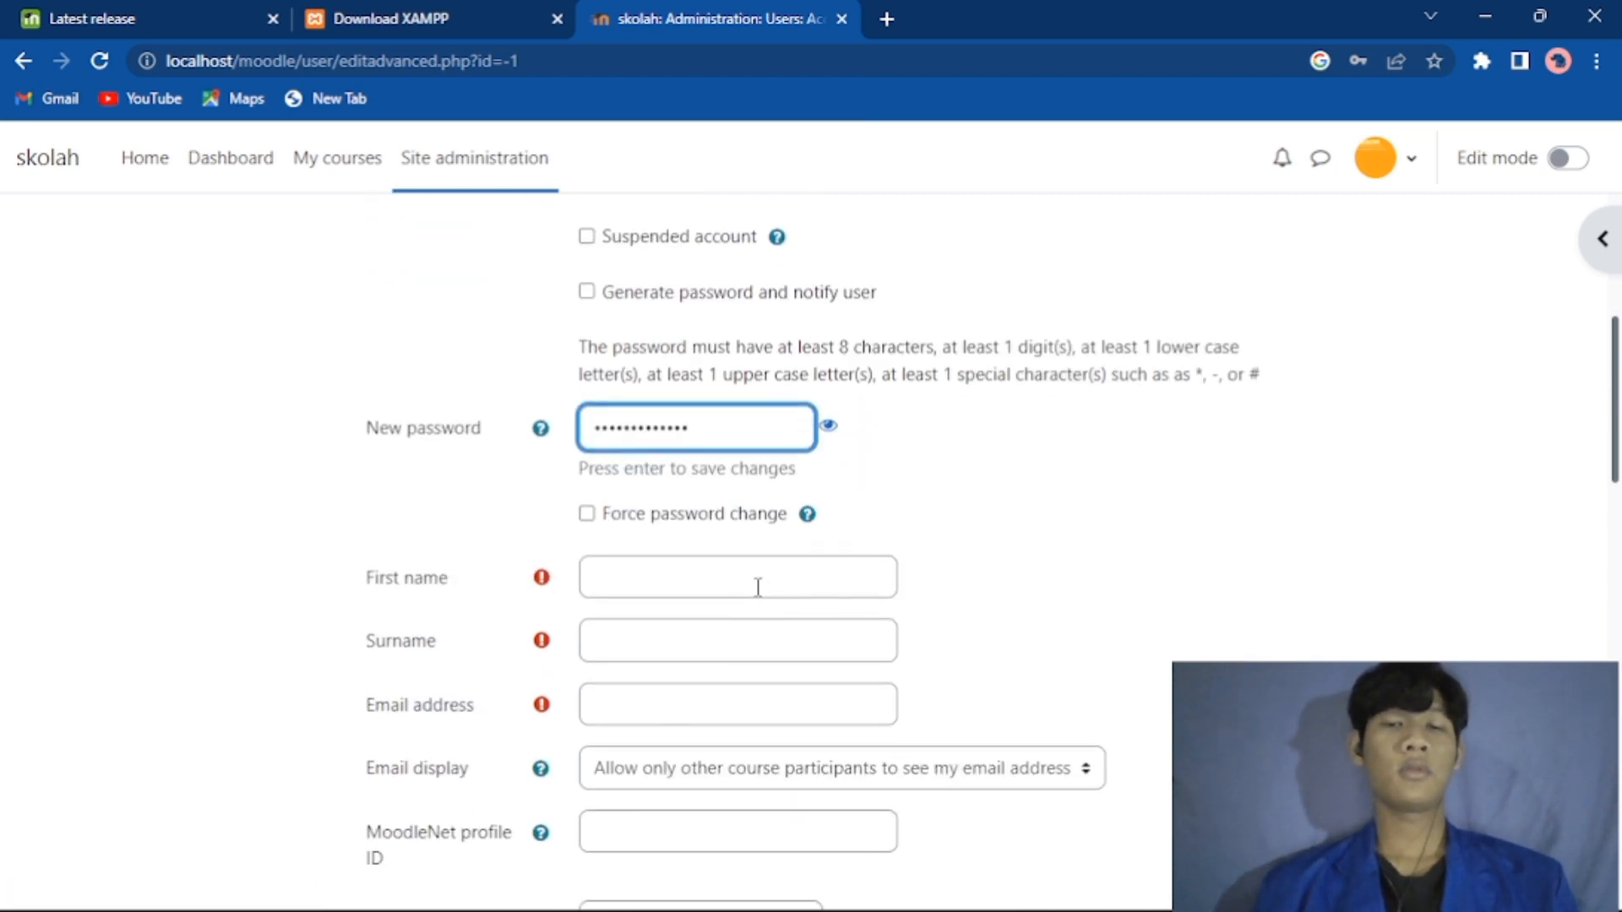
{"action": "left_click", "coordinate": [828, 427]}
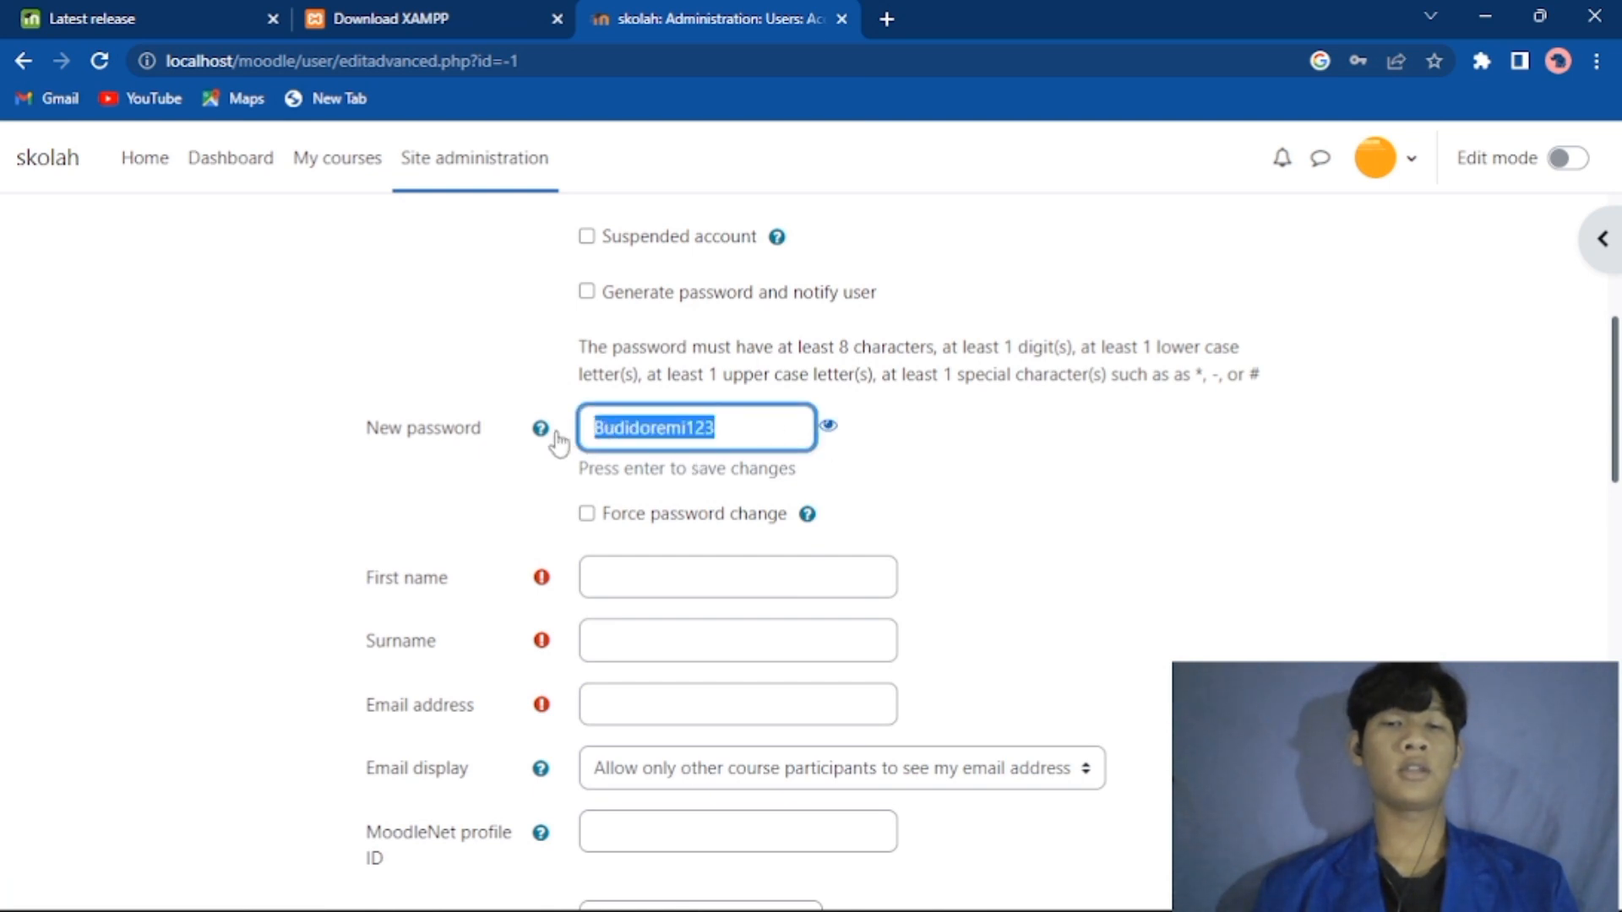
Step: Fill in the new user's first name and surname
{"action": "scroll", "coordinate": [738, 513], "scroll_direction": "down", "scroll_amount": 1}
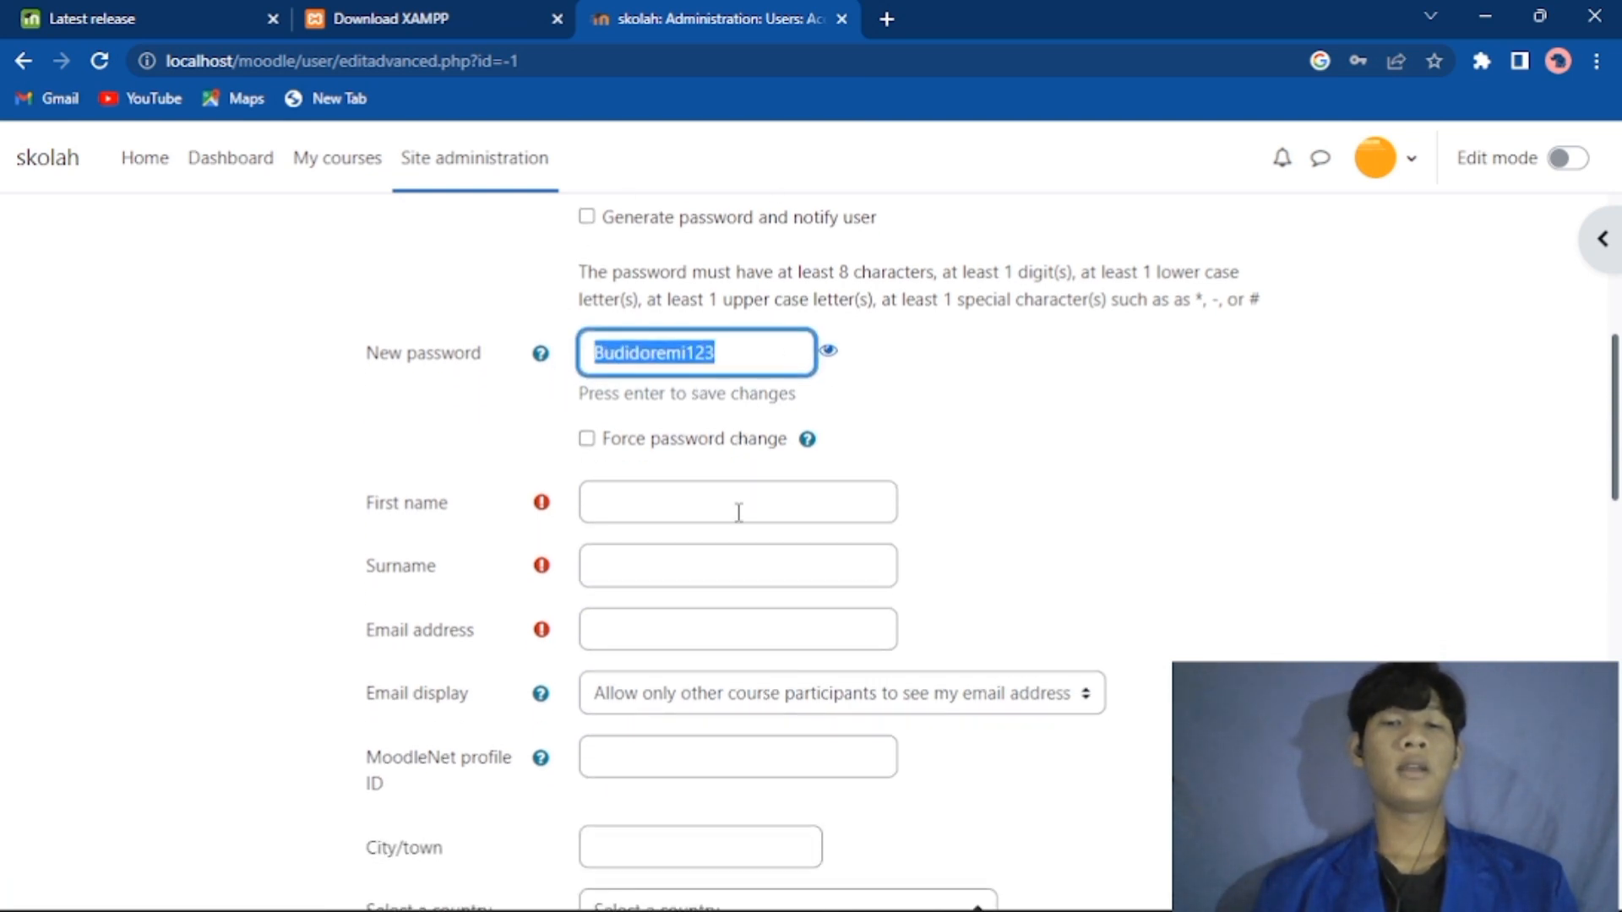
{"action": "left_click", "coordinate": [735, 511]}
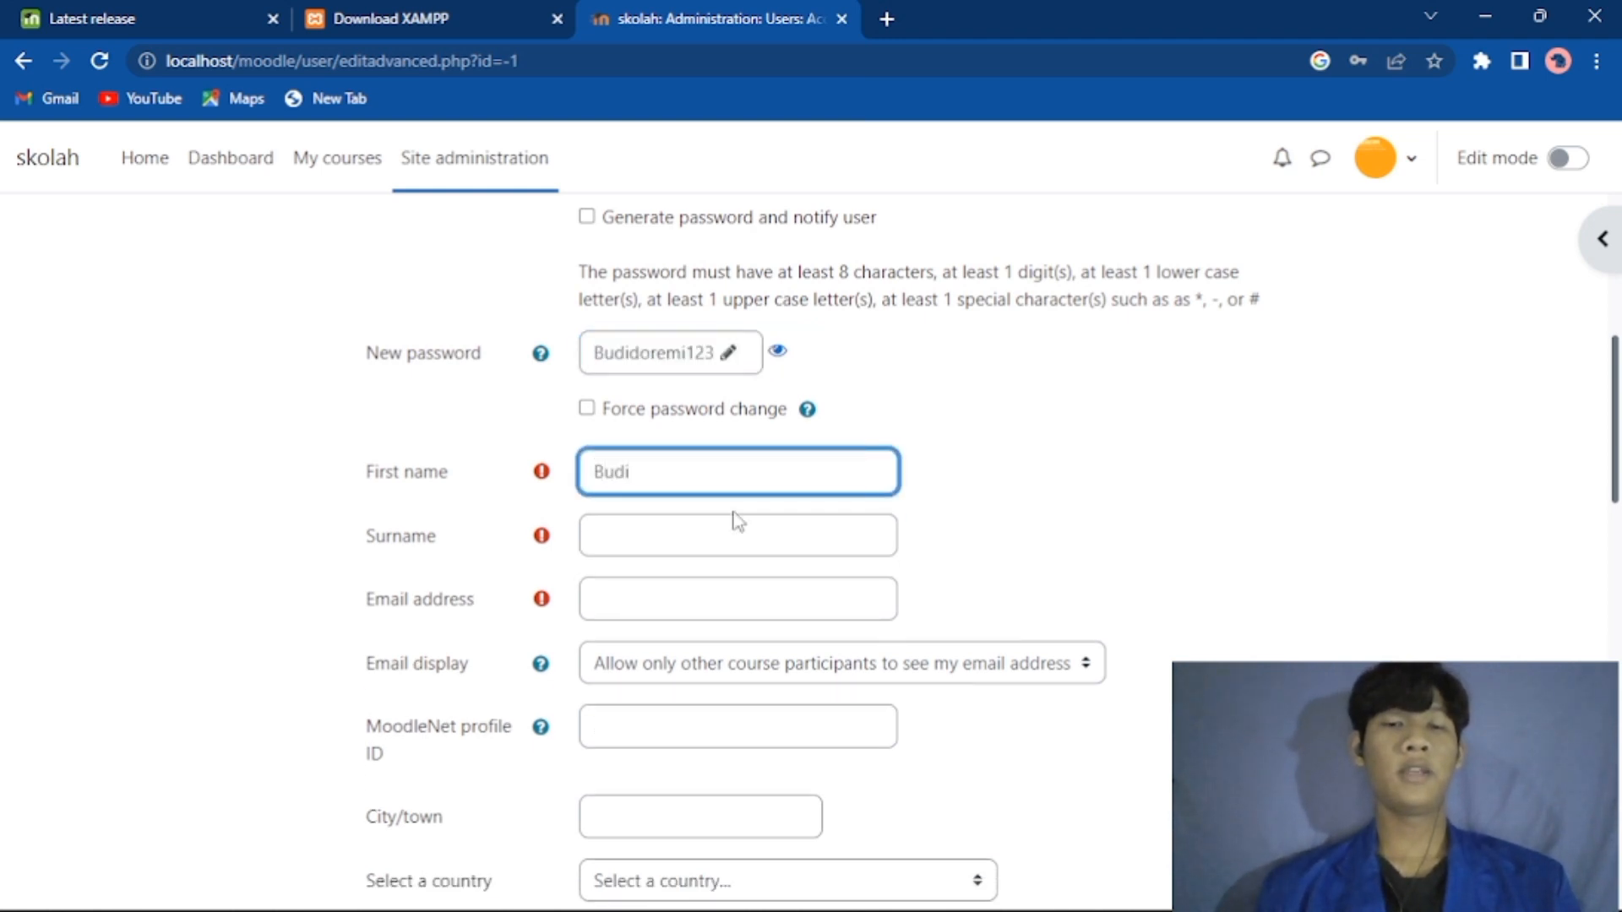
{"action": "left_click", "coordinate": [707, 521]}
{"action": "type", "text": "do"}
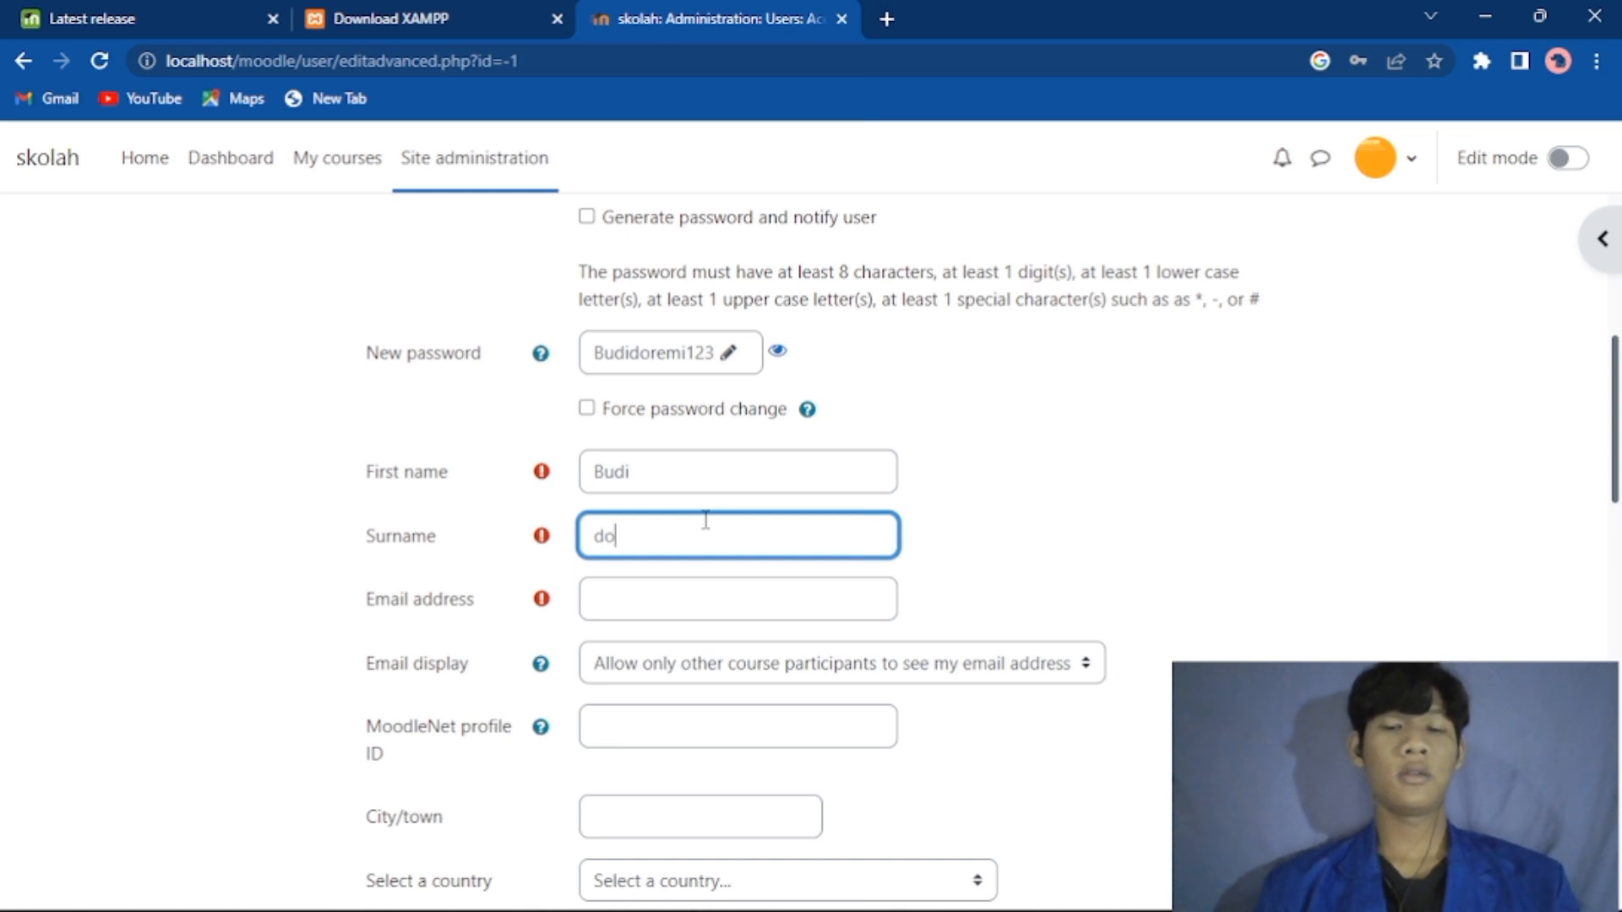
{"action": "type", "text": "remi"}
{"action": "scroll", "coordinate": [707, 521], "scroll_direction": "down", "scroll_amount": 1}
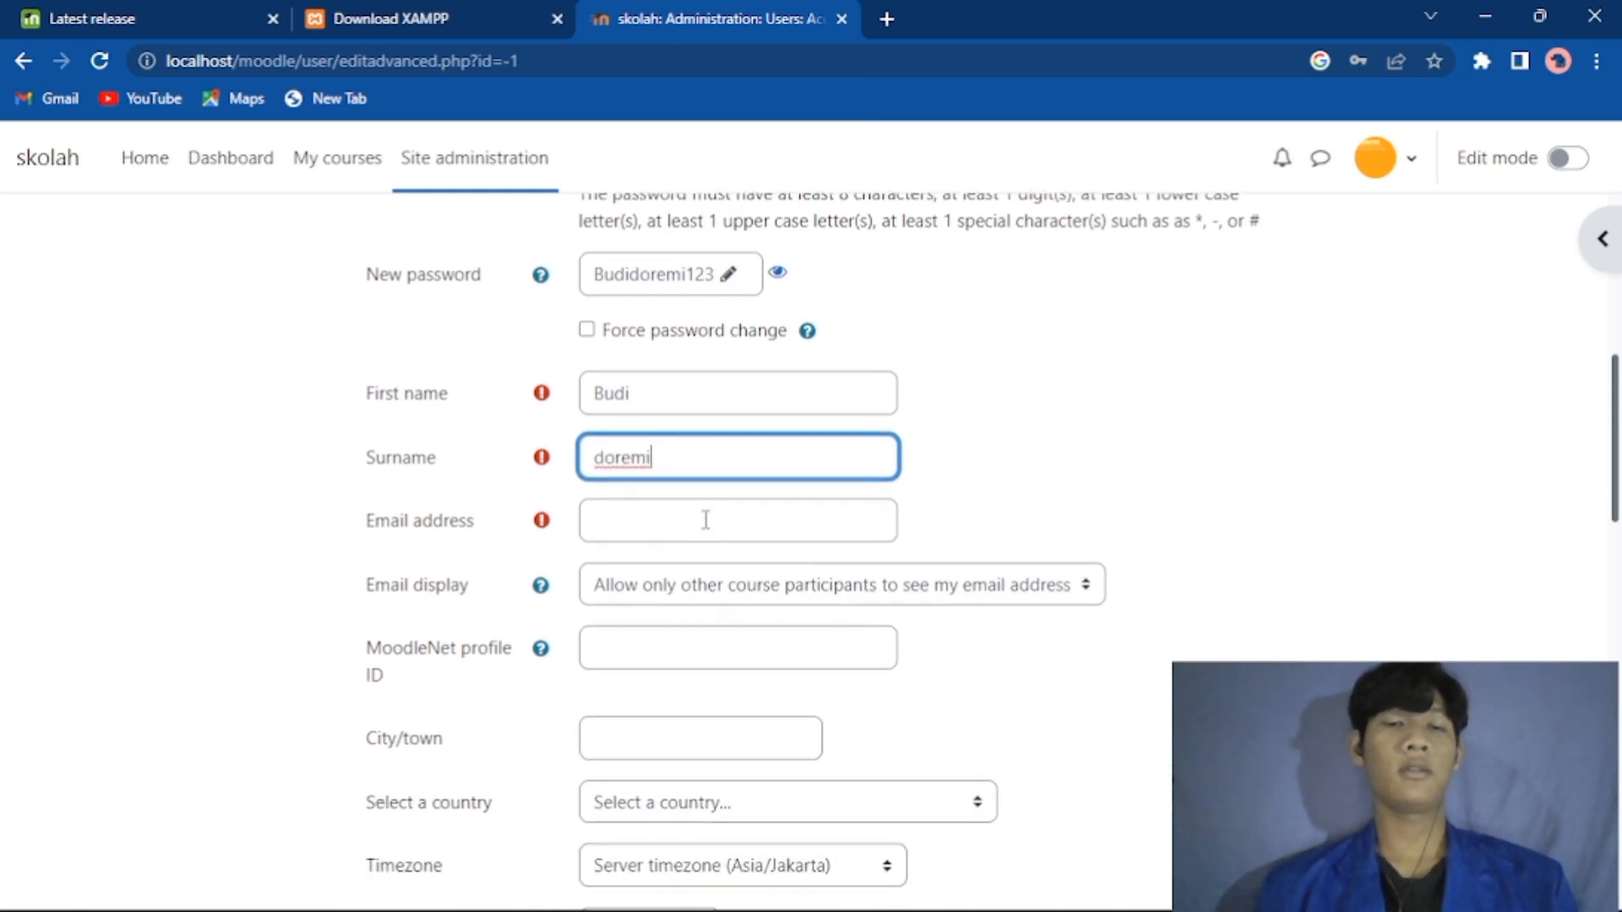
Step: Fill in the new user's email address
{"action": "scroll", "coordinate": [530, 507], "scroll_direction": "down", "scroll_amount": 1}
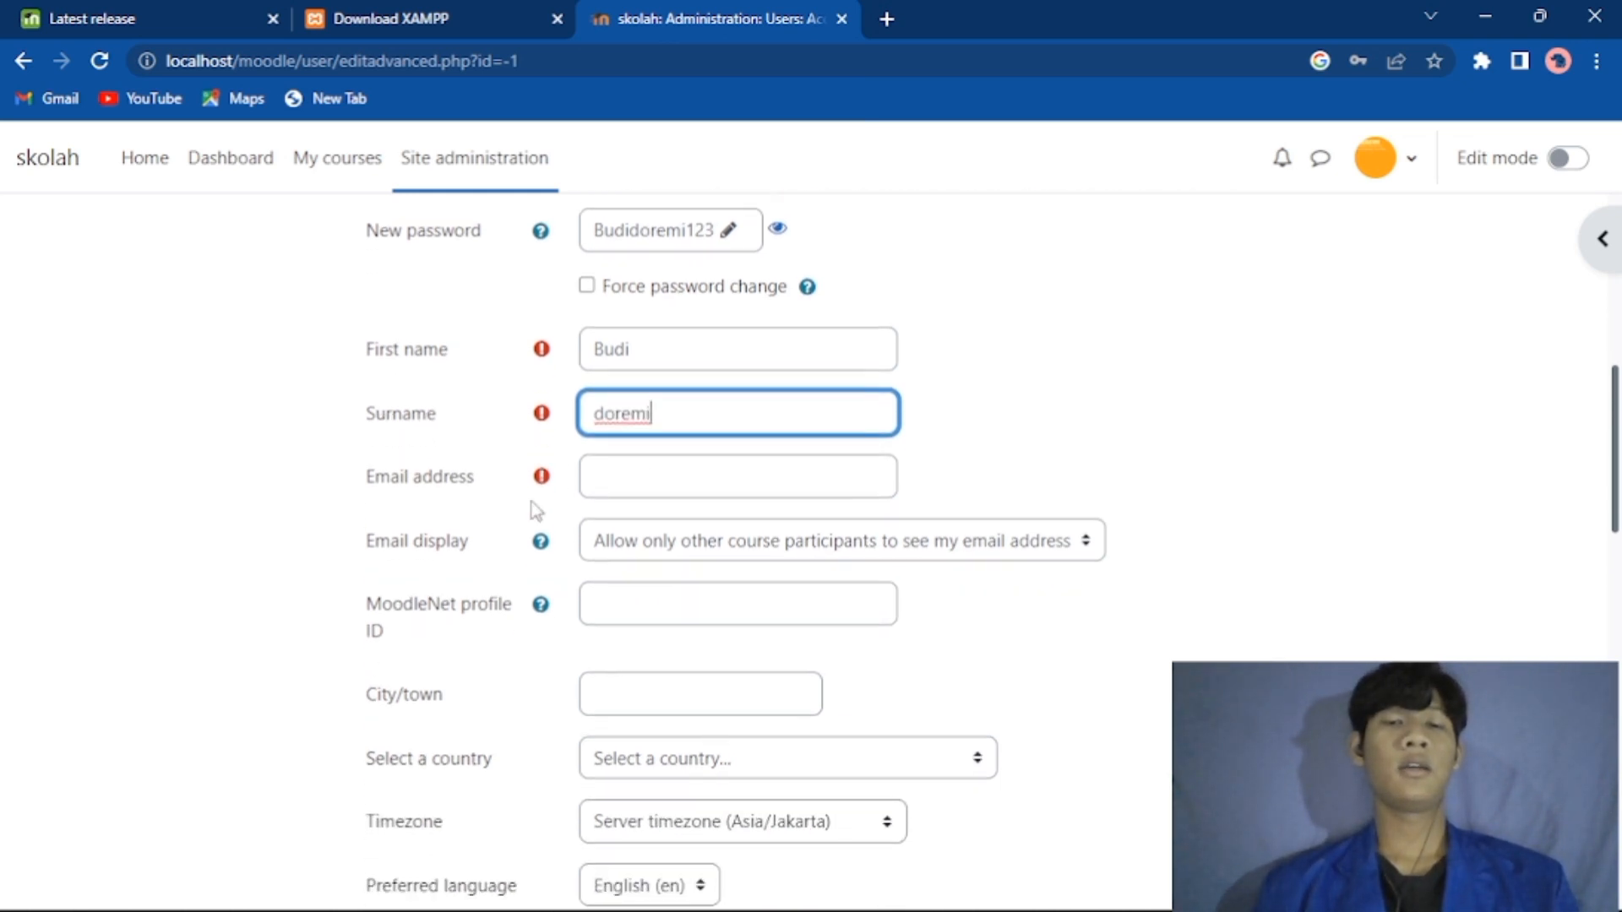
{"action": "left_click", "coordinate": [679, 466]}
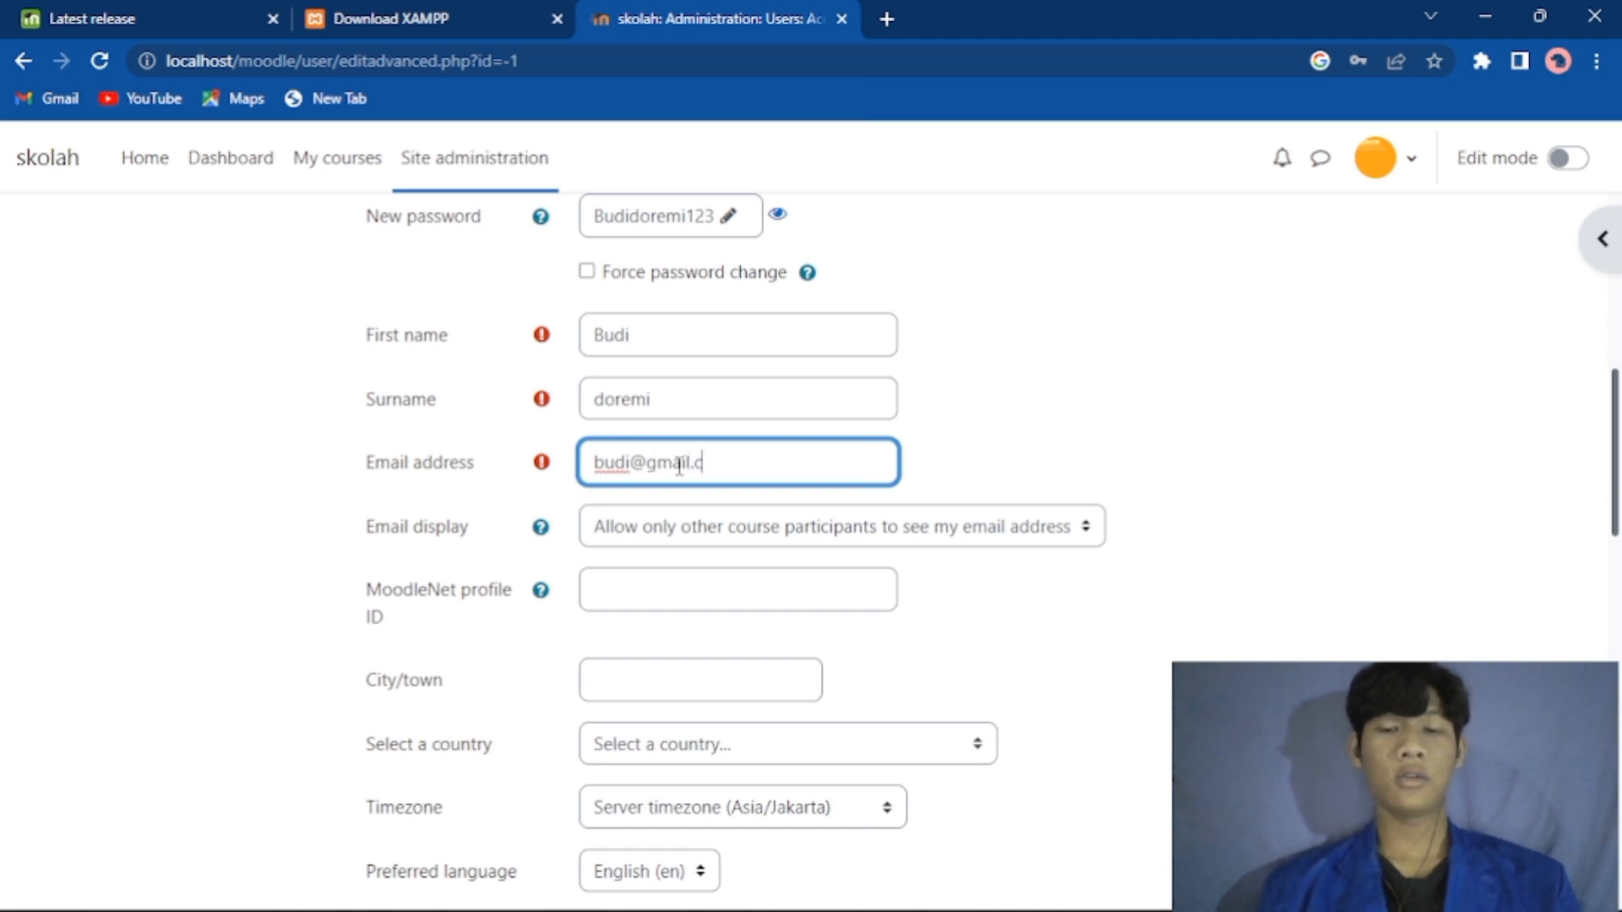
{"action": "scroll", "coordinate": [681, 469], "scroll_direction": "down", "scroll_amount": 1}
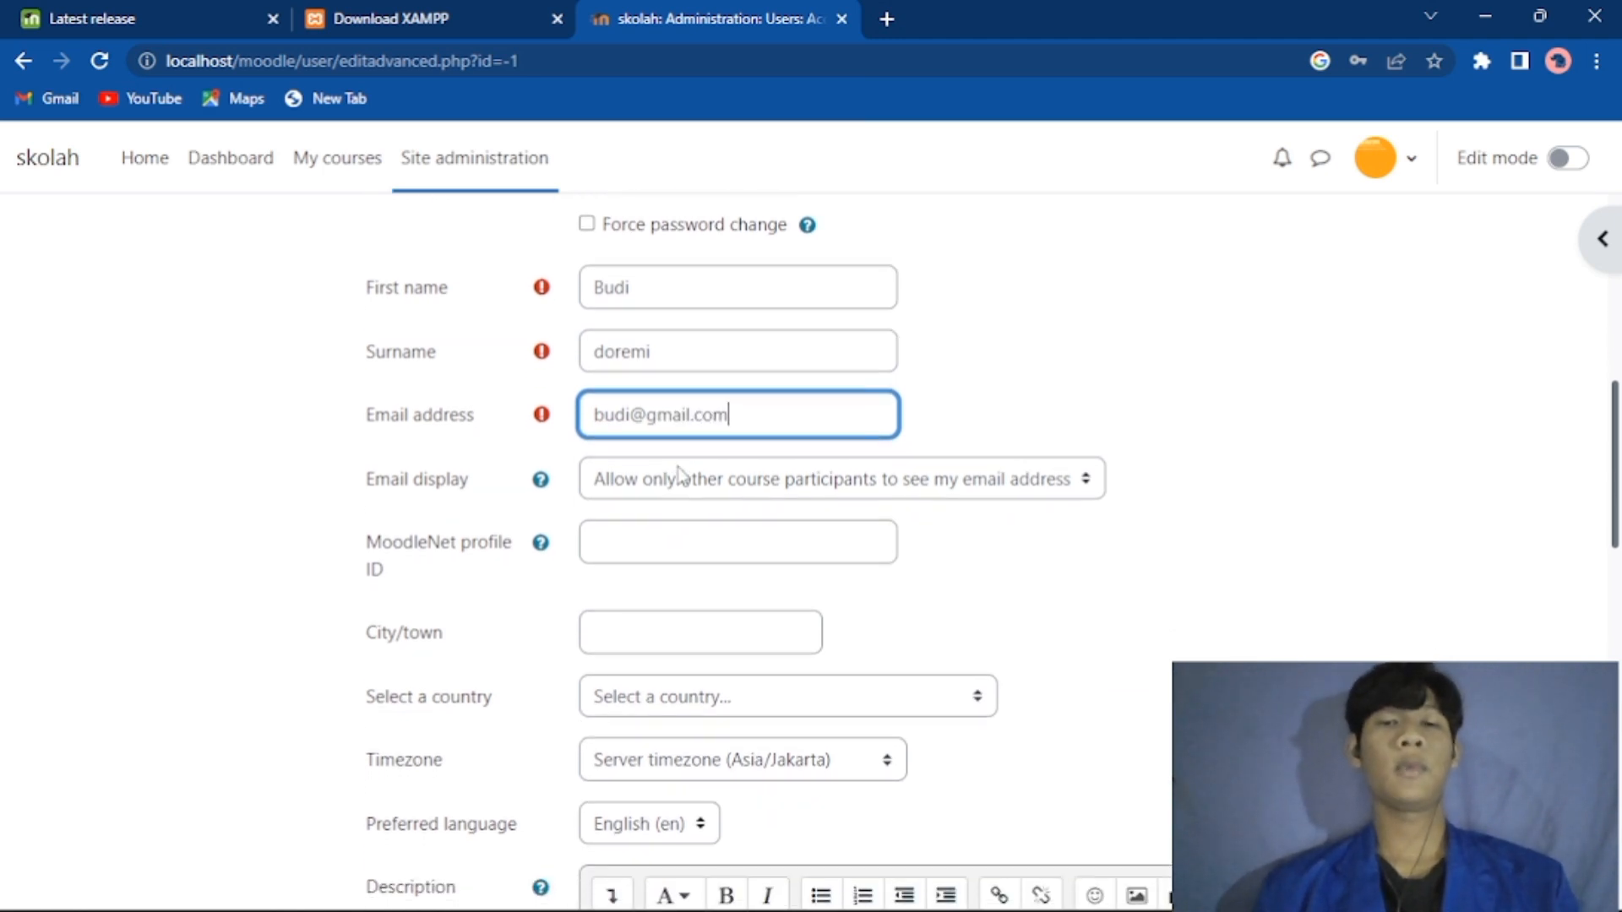
Step: Set the new user's city/town to tegal
{"action": "scroll", "coordinate": [681, 469], "scroll_direction": "down", "scroll_amount": 2}
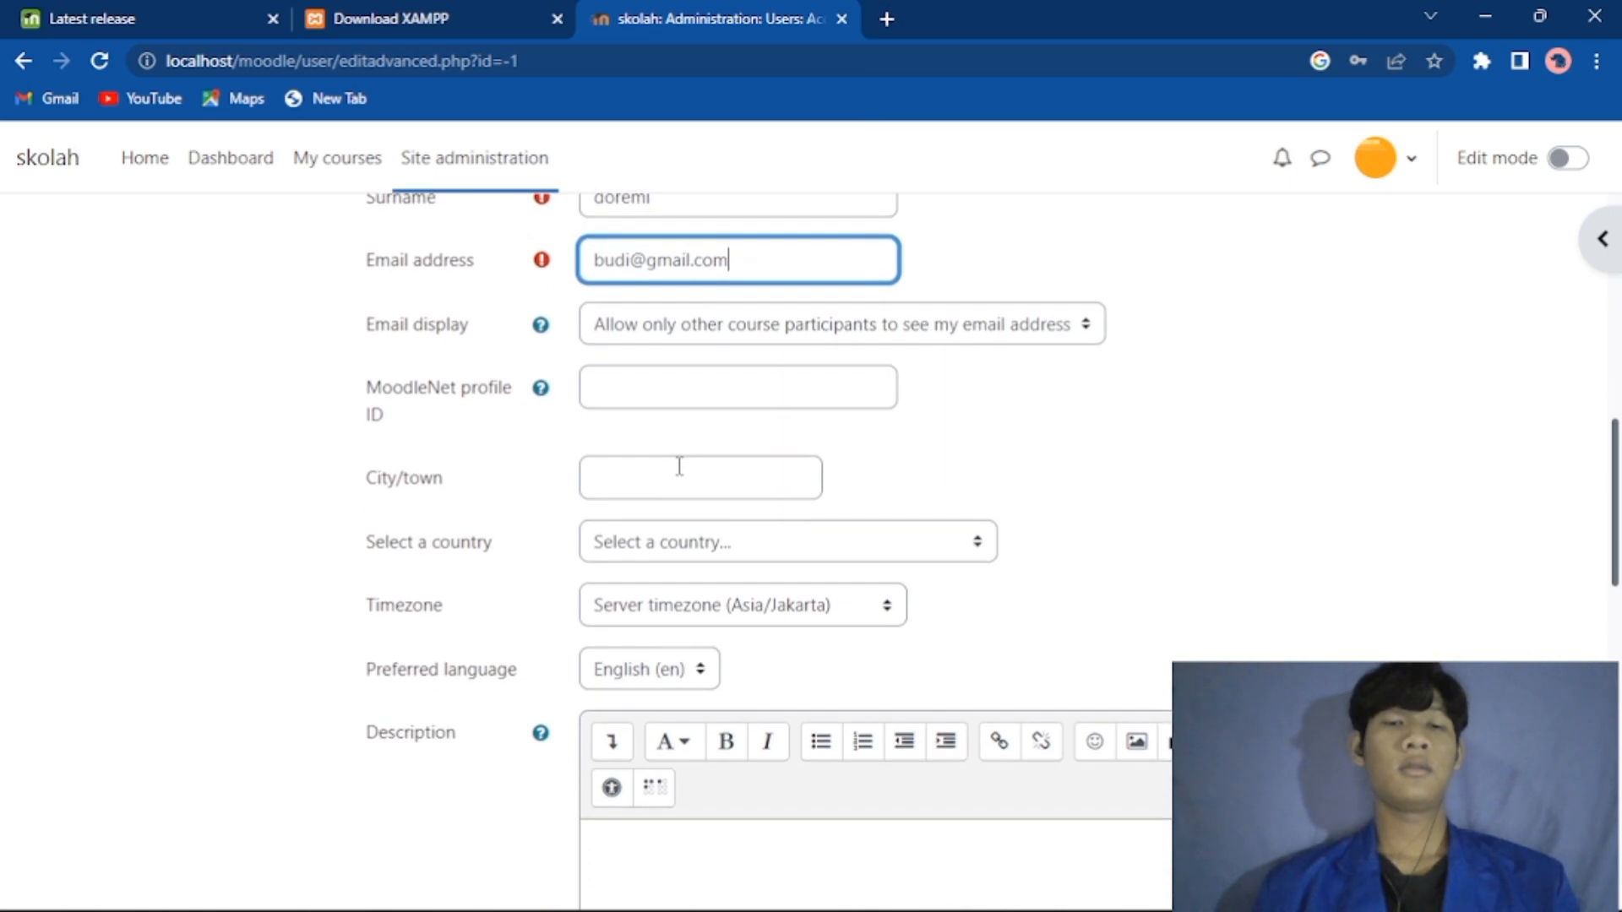
{"action": "left_click", "coordinate": [679, 467]}
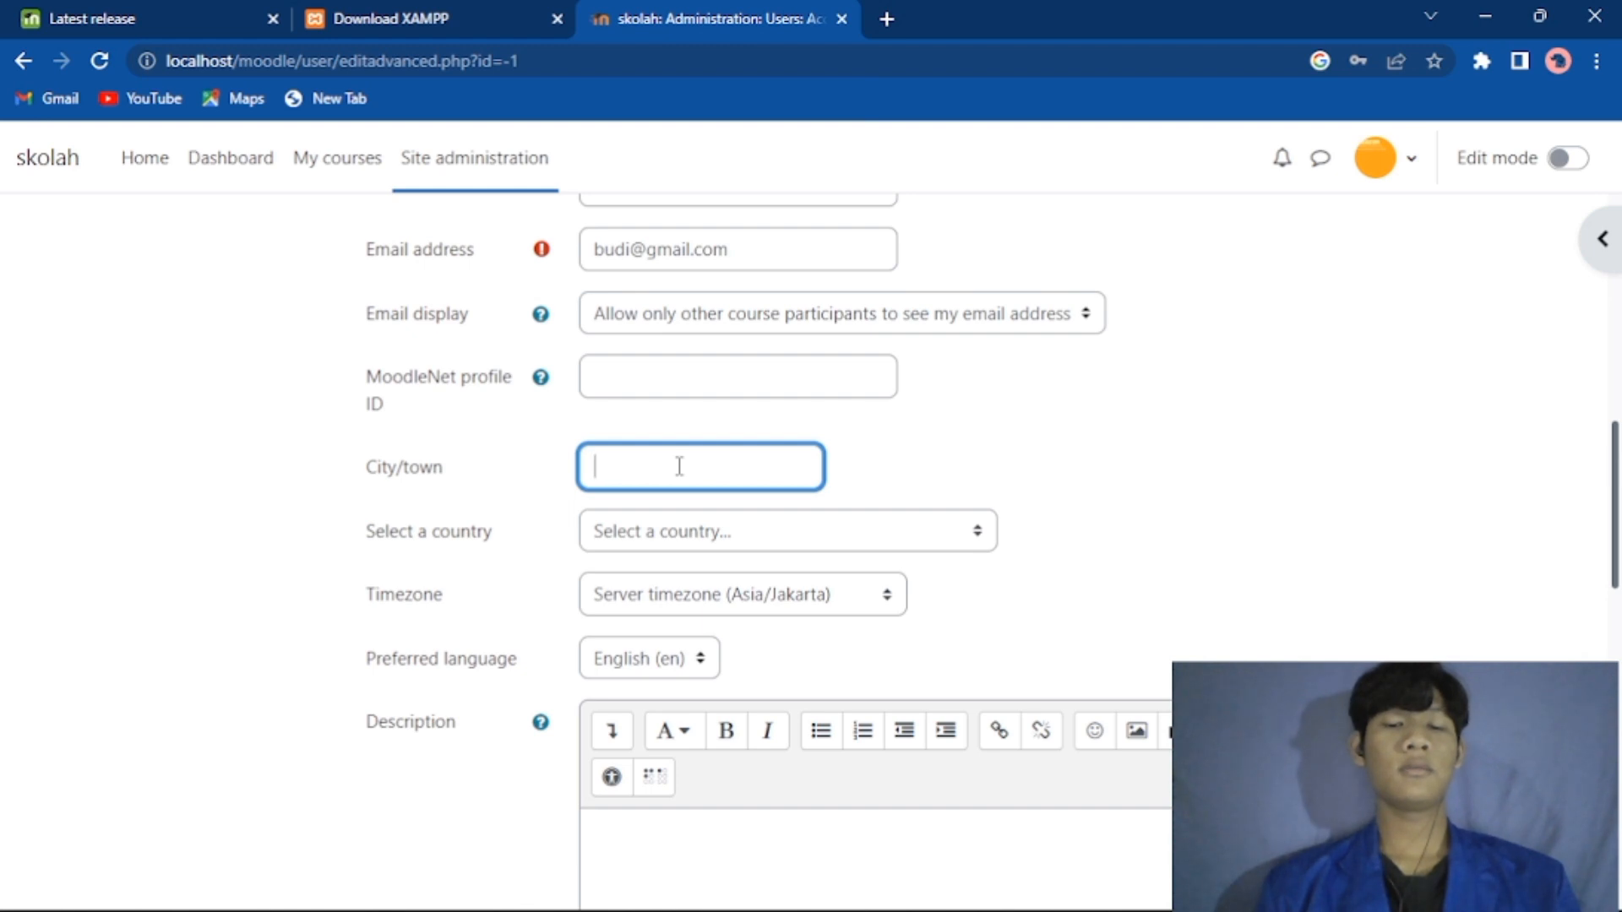
{"action": "type", "text": "tegal"}
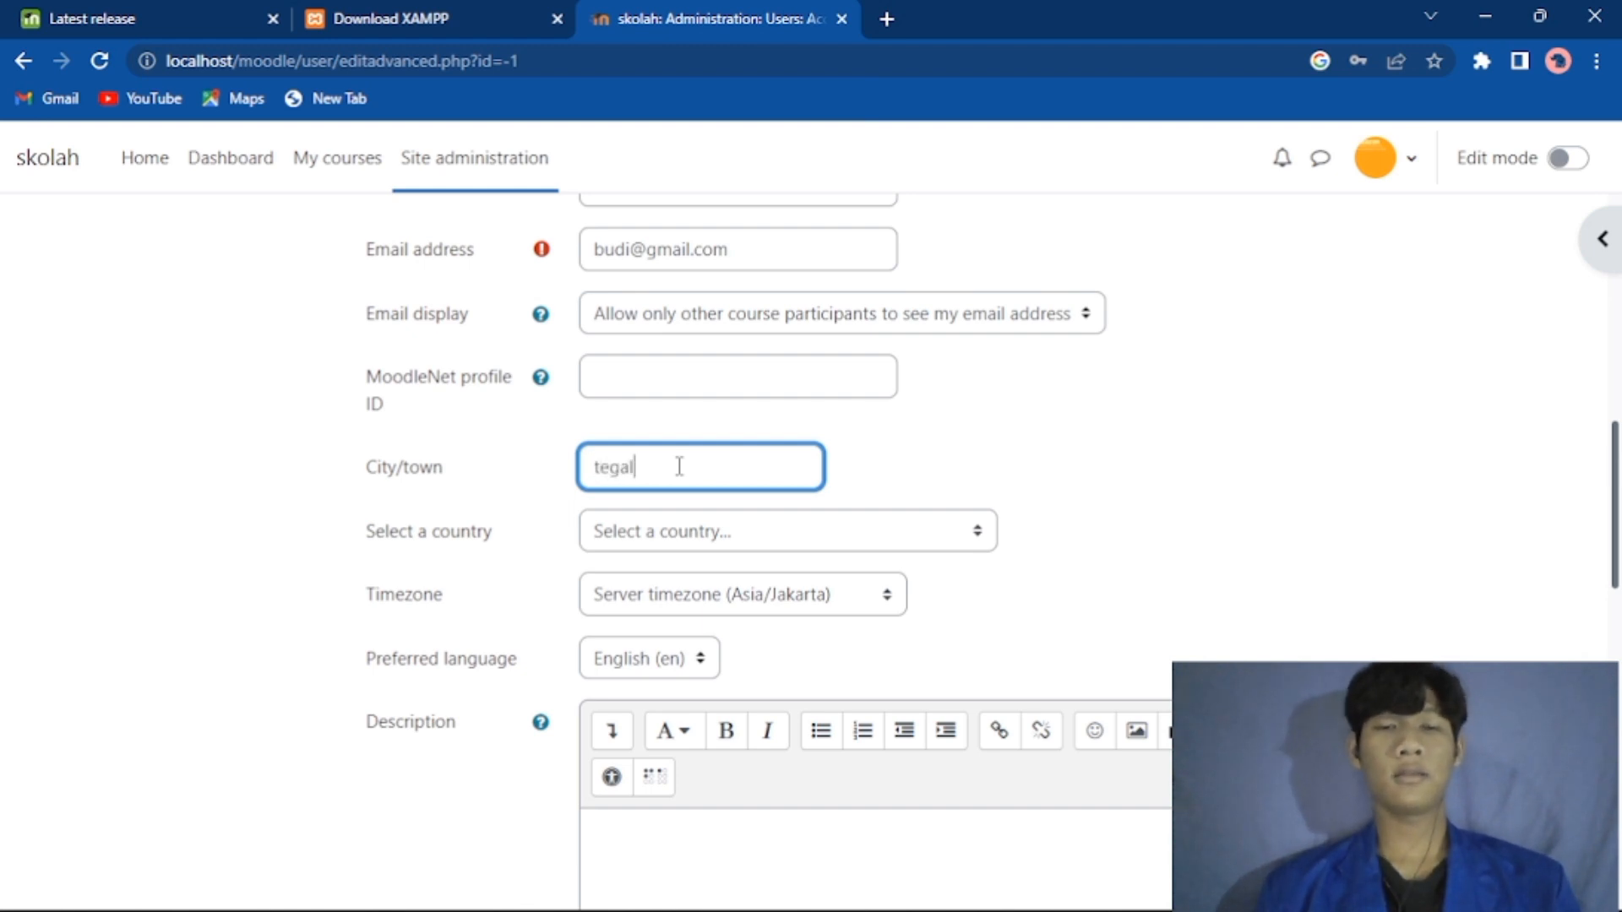
Step: Select Indonesia as the new user's country
{"action": "scroll", "coordinate": [679, 466], "scroll_direction": "down", "scroll_amount": 2}
{"action": "left_click", "coordinate": [737, 390]}
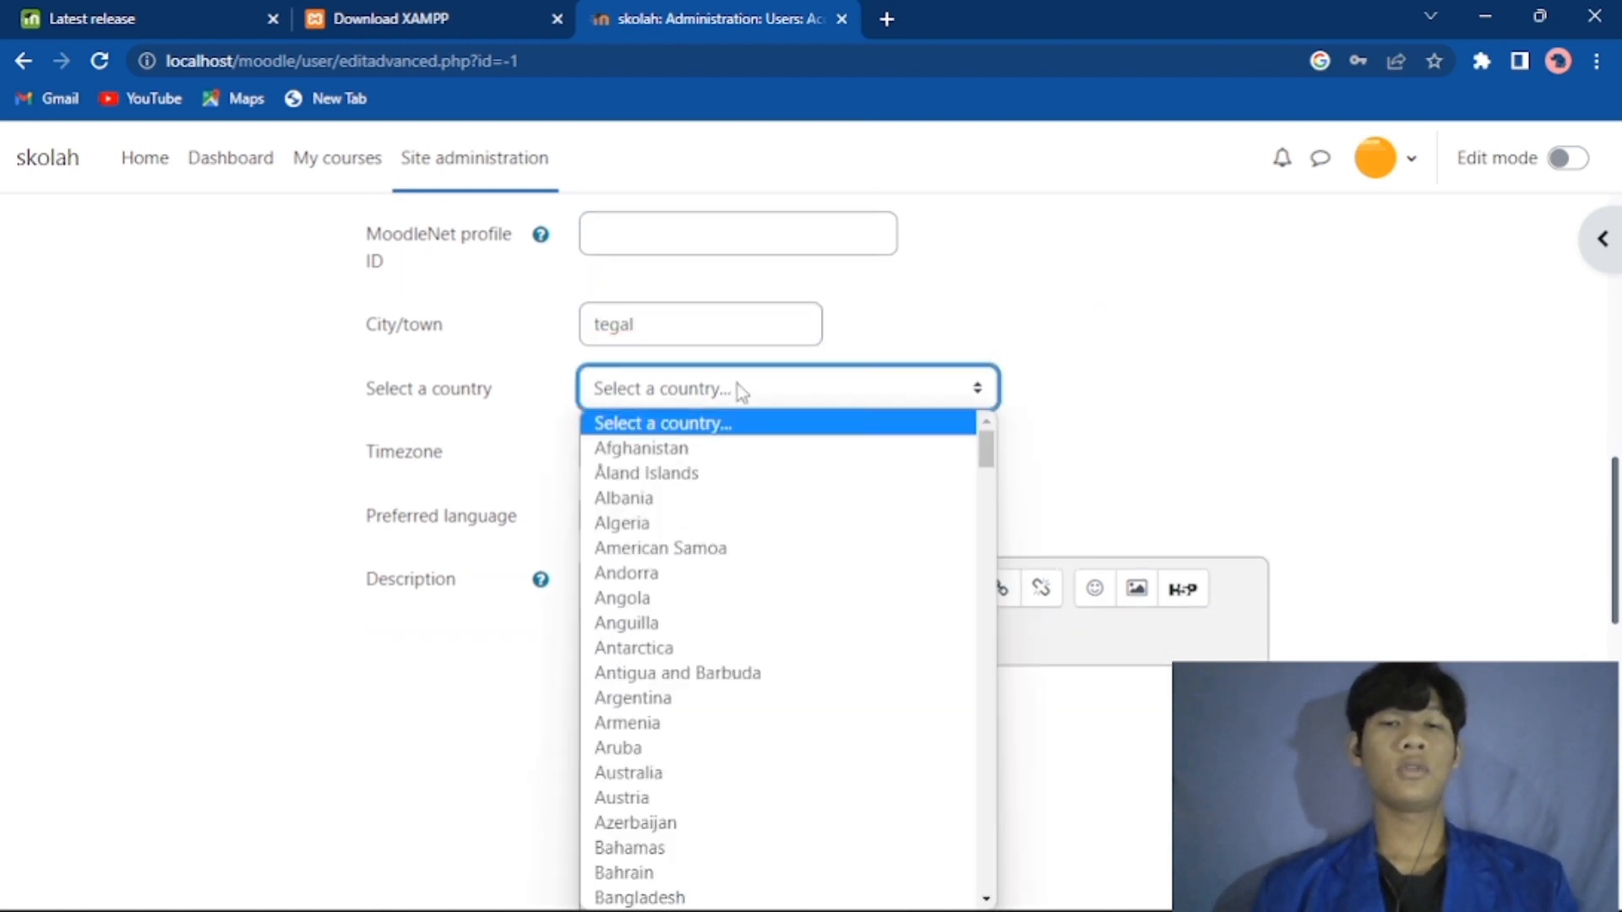
{"action": "scroll", "coordinate": [713, 520], "scroll_direction": "down", "scroll_amount": 7}
{"action": "scroll", "coordinate": [712, 521], "scroll_direction": "down", "scroll_amount": 10}
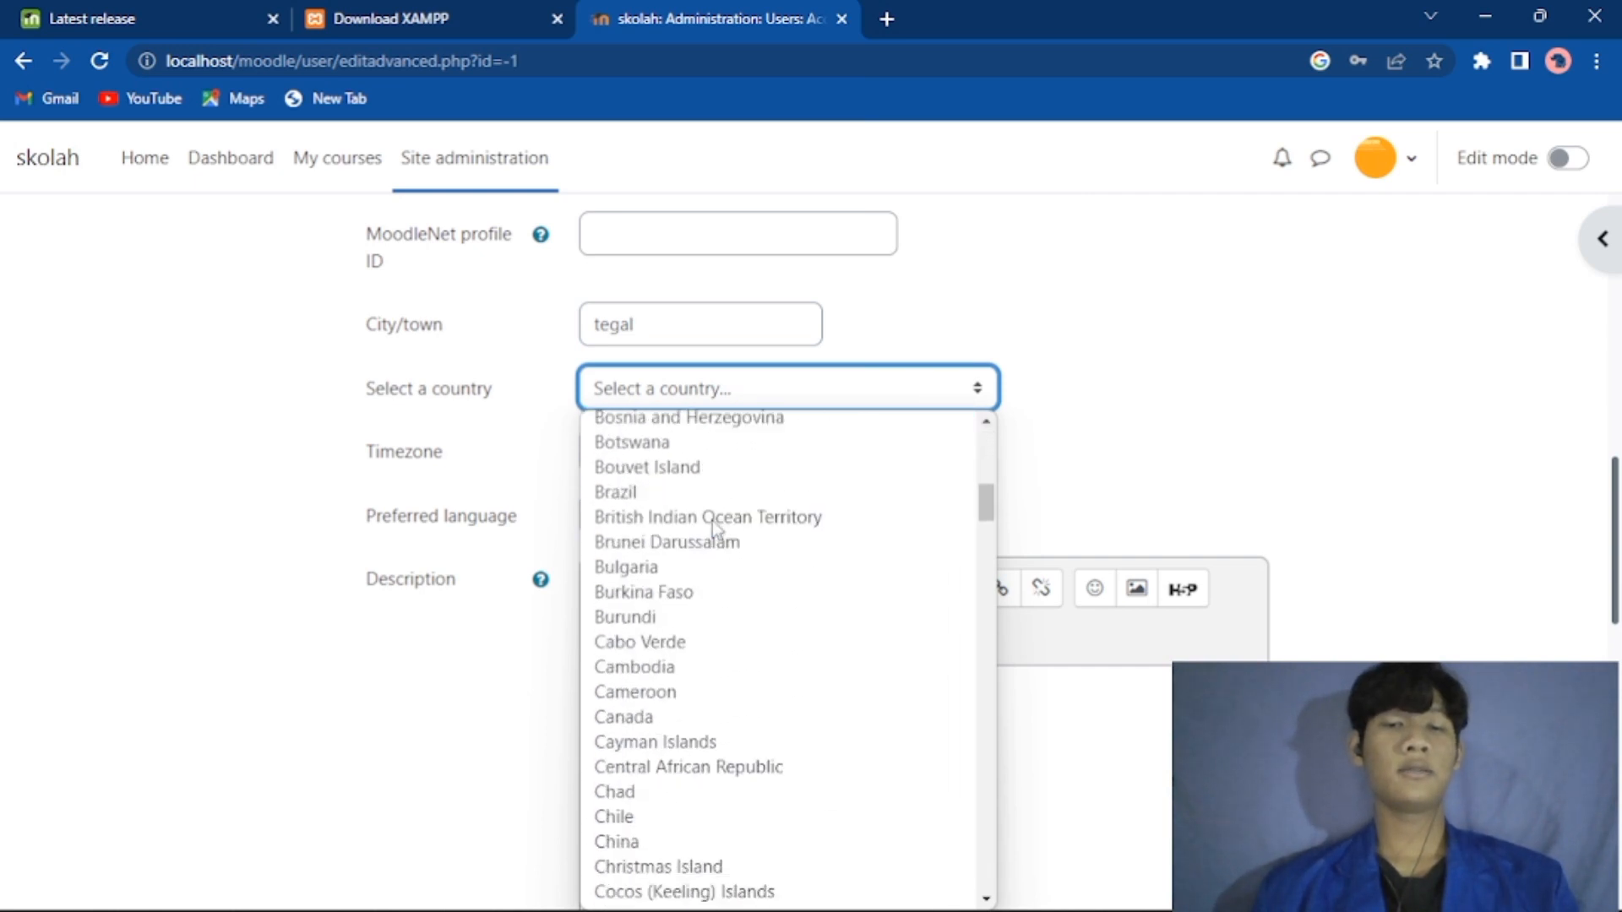
{"action": "scroll", "coordinate": [712, 521], "scroll_direction": "down", "scroll_amount": 20}
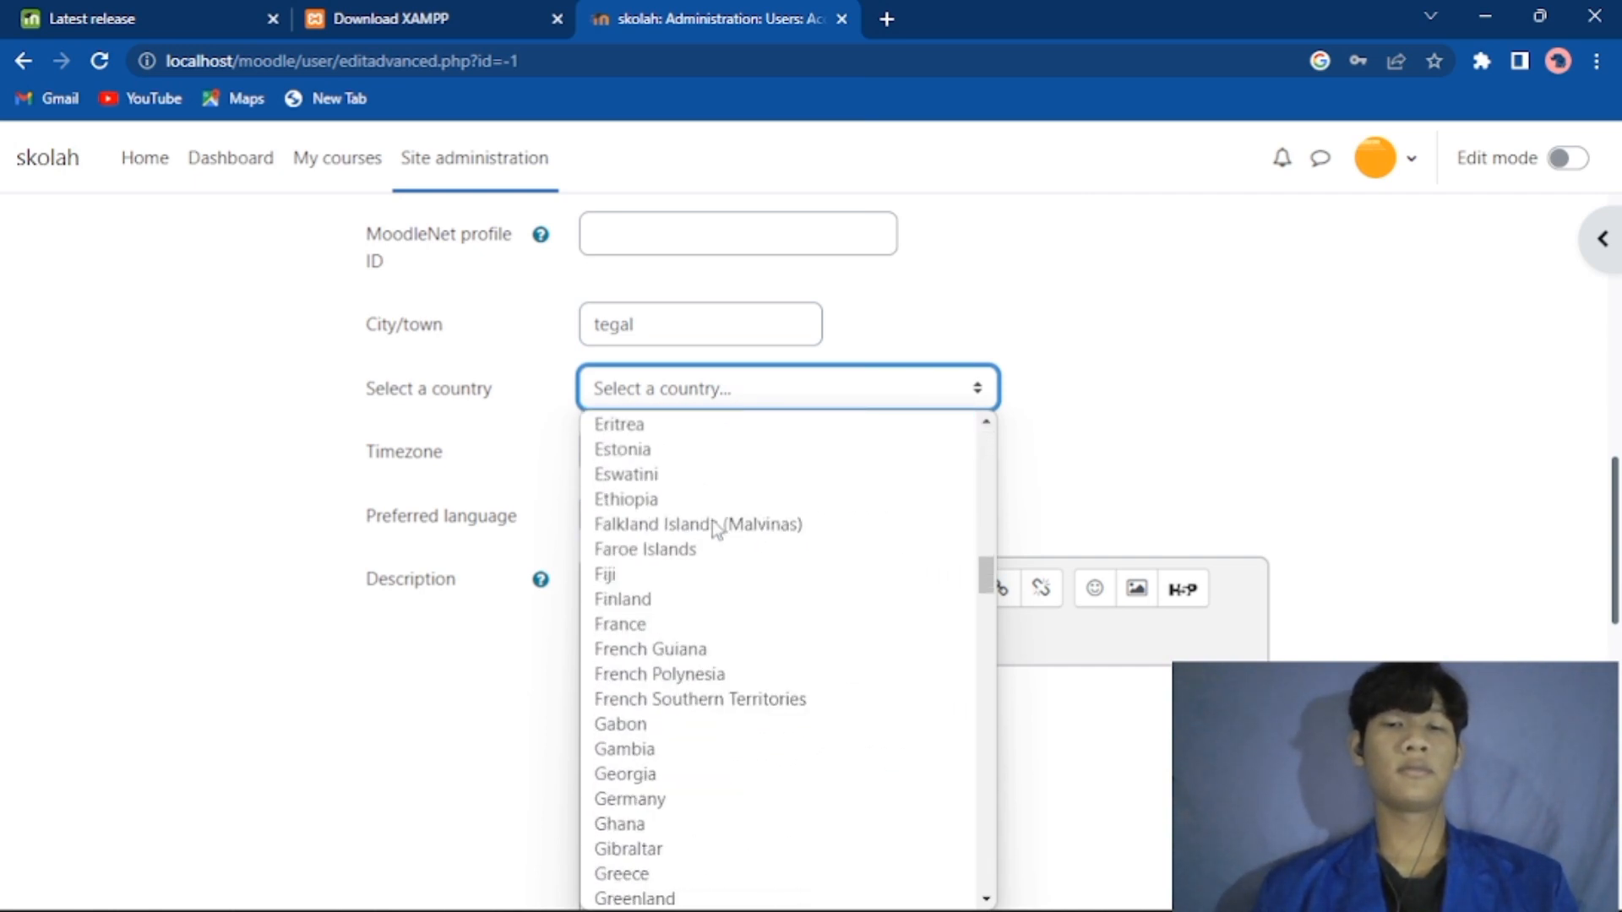
{"action": "scroll", "coordinate": [712, 520], "scroll_direction": "up", "scroll_amount": 5}
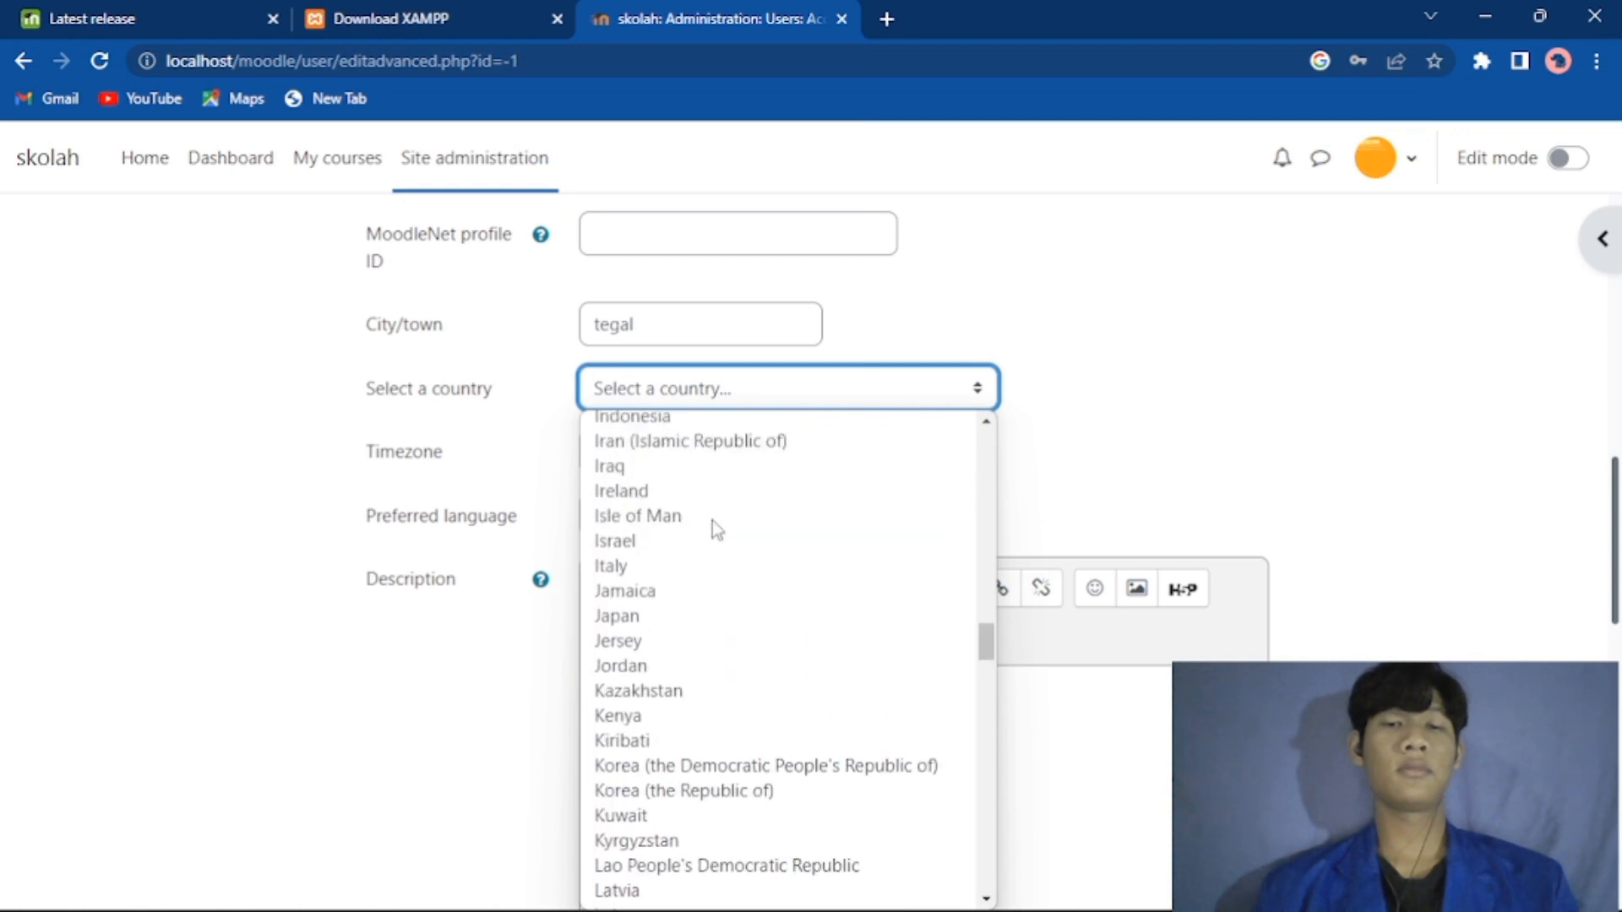
{"action": "left_click", "coordinate": [686, 545]}
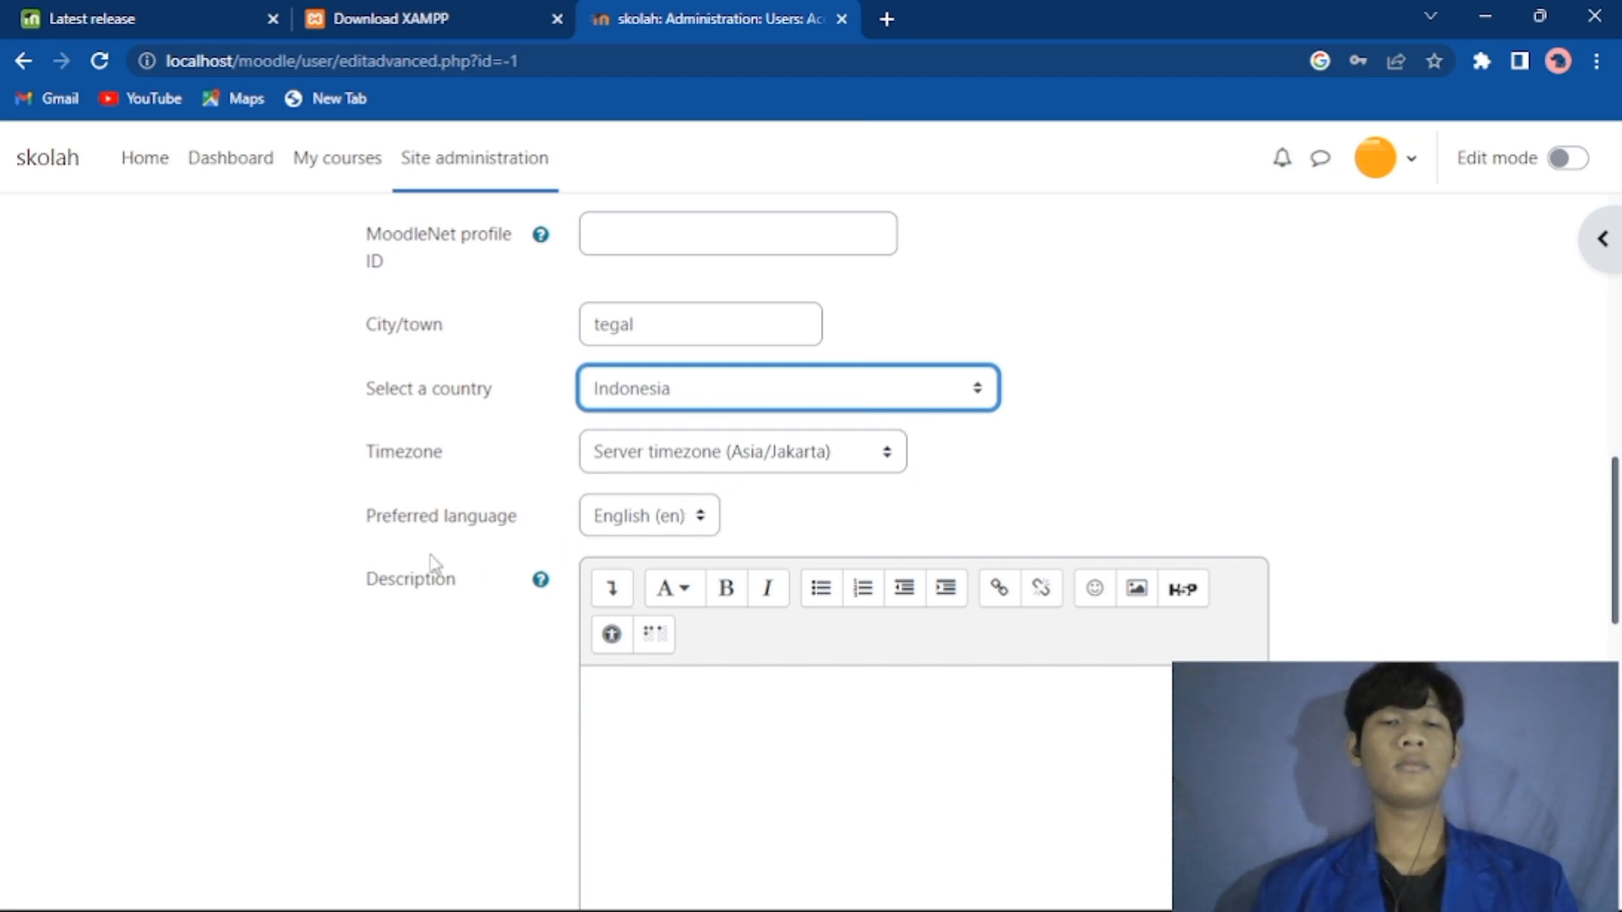
Step: Choose English (en) as the new user's preferred language
{"action": "scroll", "coordinate": [436, 567], "scroll_direction": "down", "scroll_amount": 2}
{"action": "left_click", "coordinate": [714, 387]}
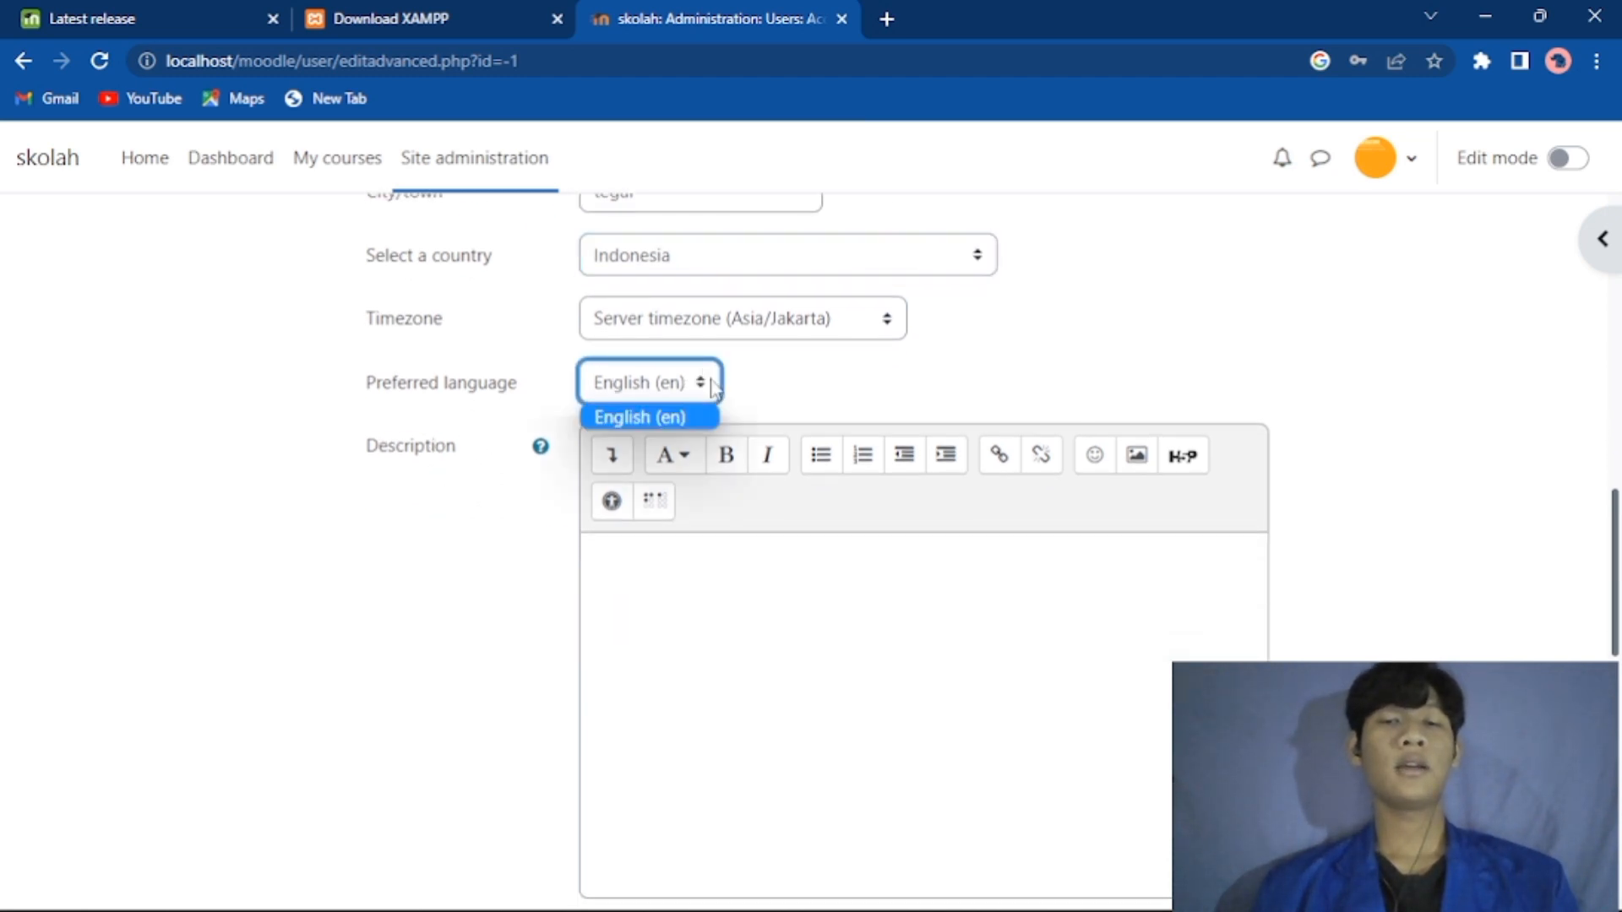
{"action": "left_click", "coordinate": [668, 418]}
Step: Review the entered details and the description and user picture sections, and submit the form to create the user
{"action": "scroll", "coordinate": [664, 419], "scroll_direction": "down", "scroll_amount": 8}
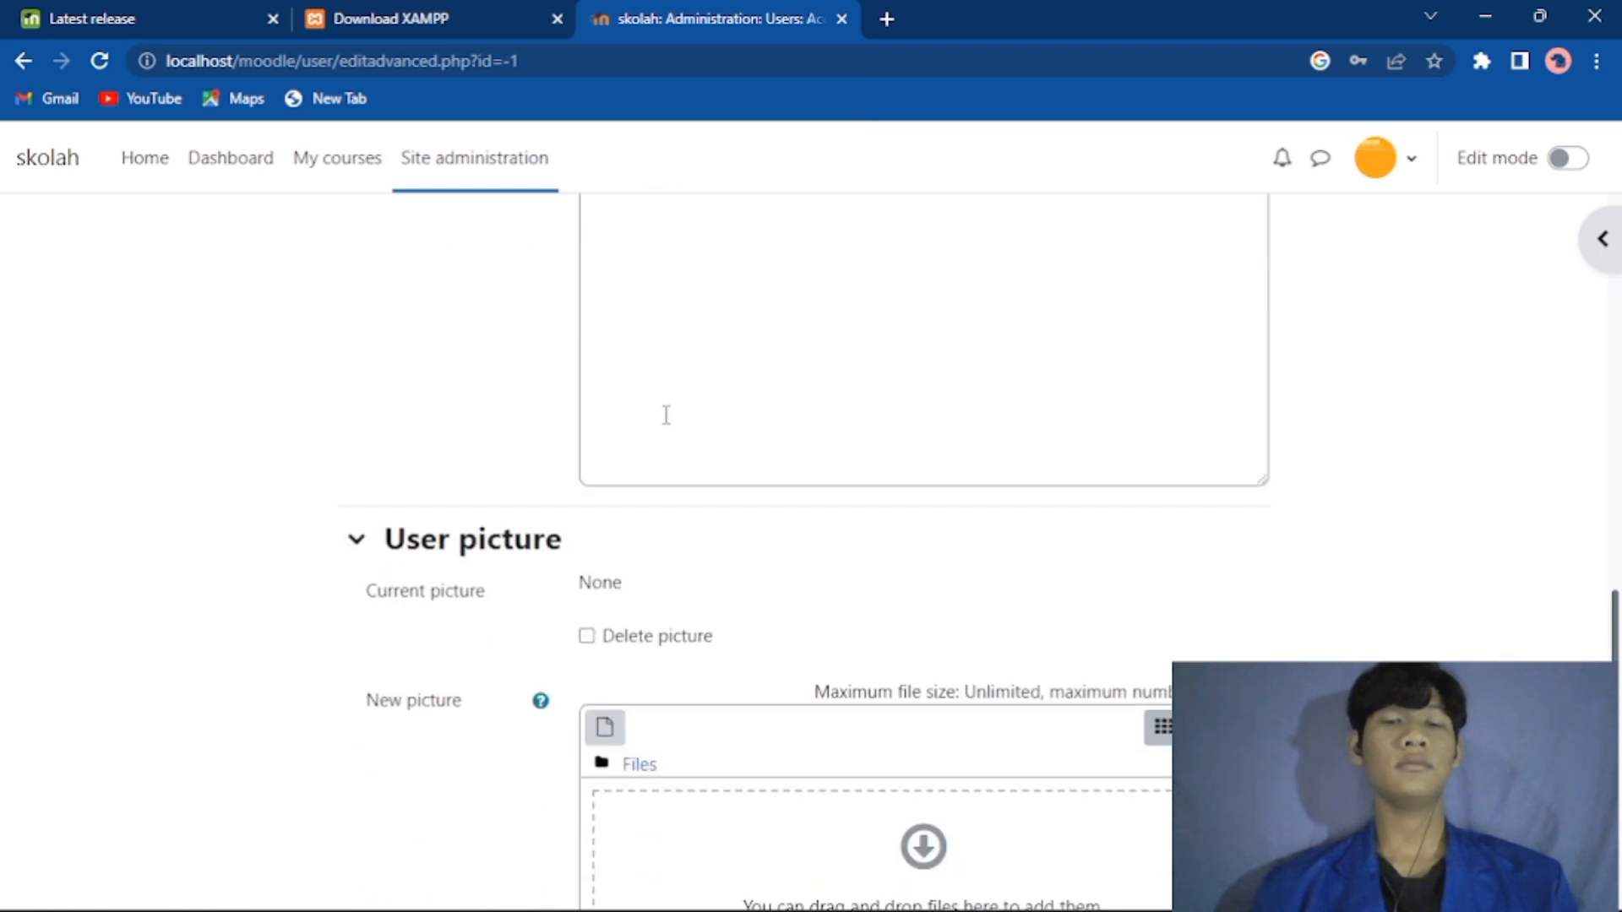
{"action": "scroll", "coordinate": [667, 424], "scroll_direction": "down", "scroll_amount": 1}
{"action": "scroll", "coordinate": [642, 402], "scroll_direction": "up", "scroll_amount": 2}
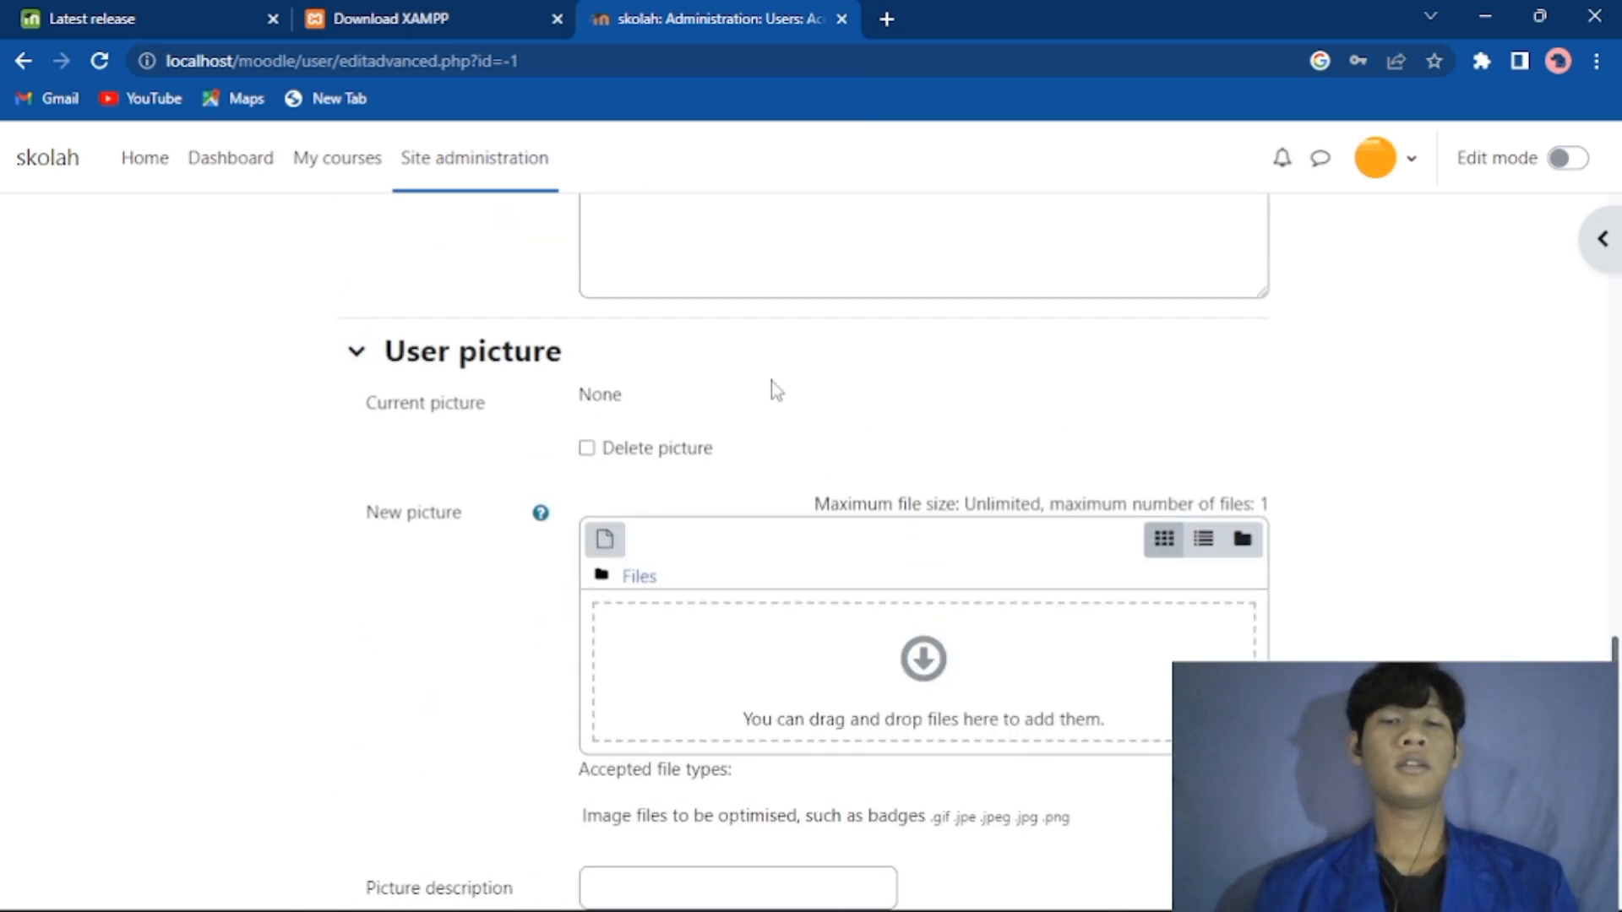
{"action": "scroll", "coordinate": [772, 382], "scroll_direction": "up", "scroll_amount": 8}
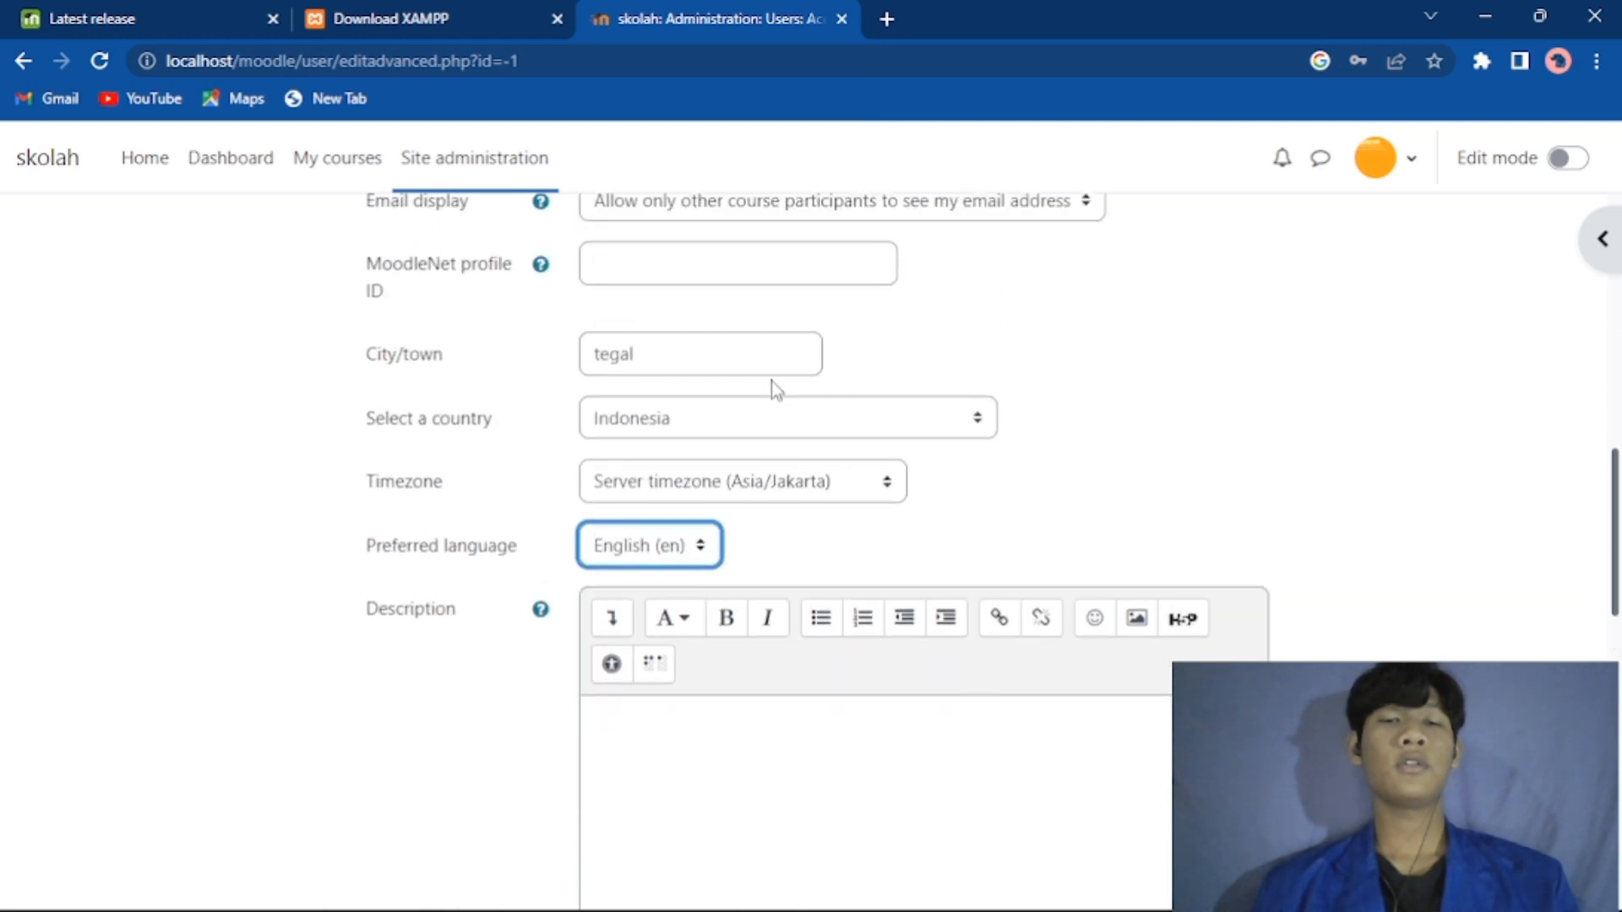
{"action": "scroll", "coordinate": [772, 382], "scroll_direction": "up", "scroll_amount": 4}
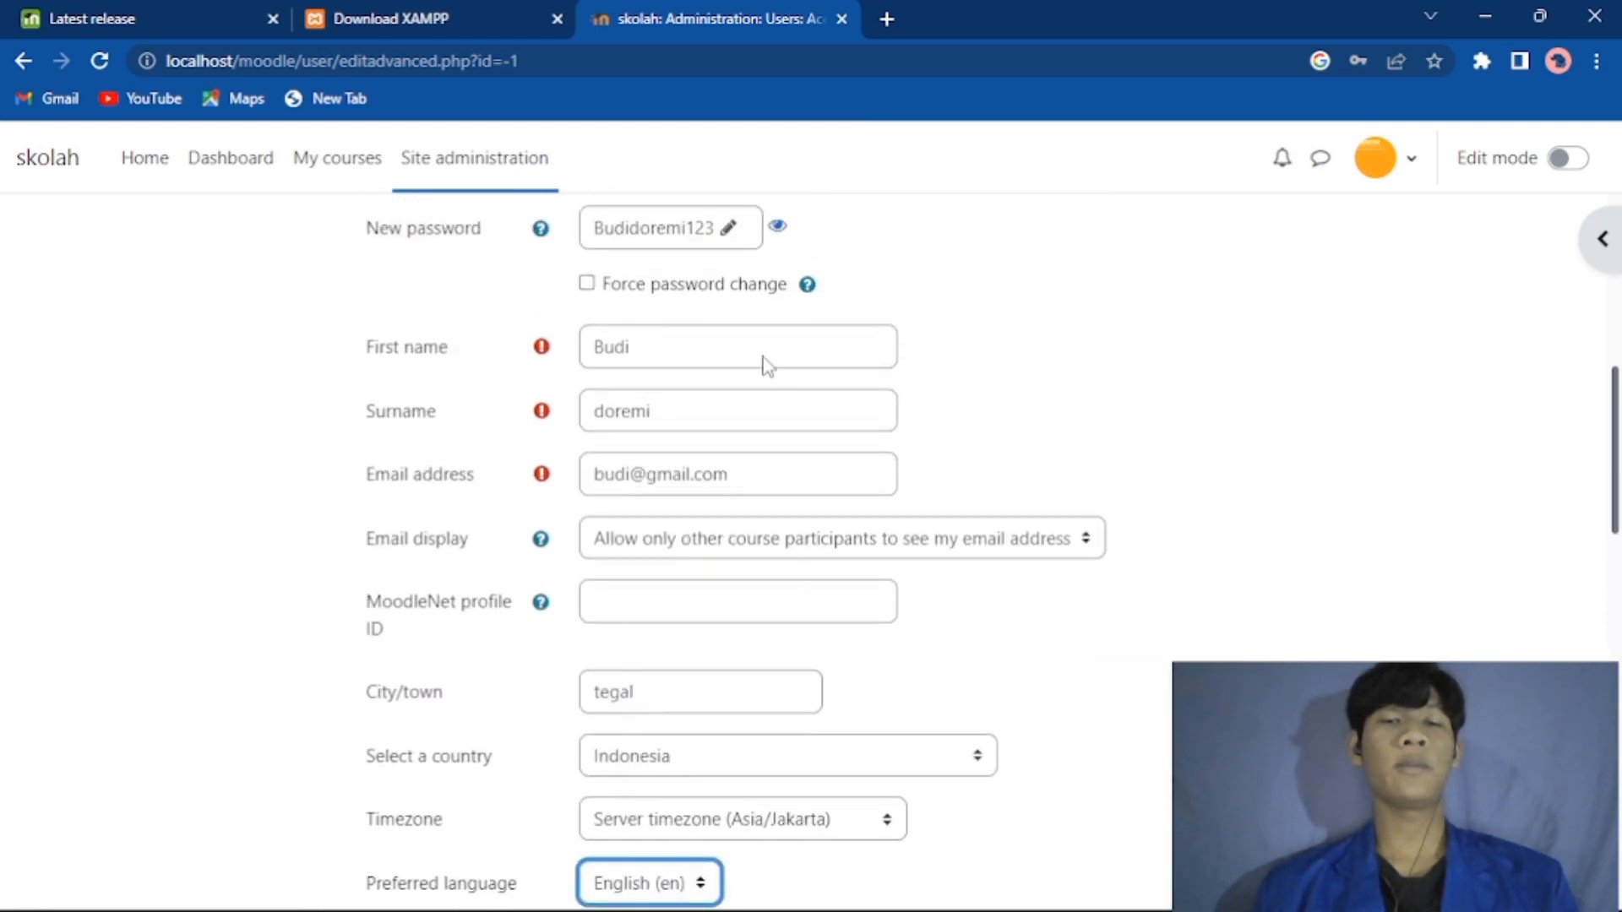
{"action": "scroll", "coordinate": [517, 352], "scroll_direction": "down", "scroll_amount": 10}
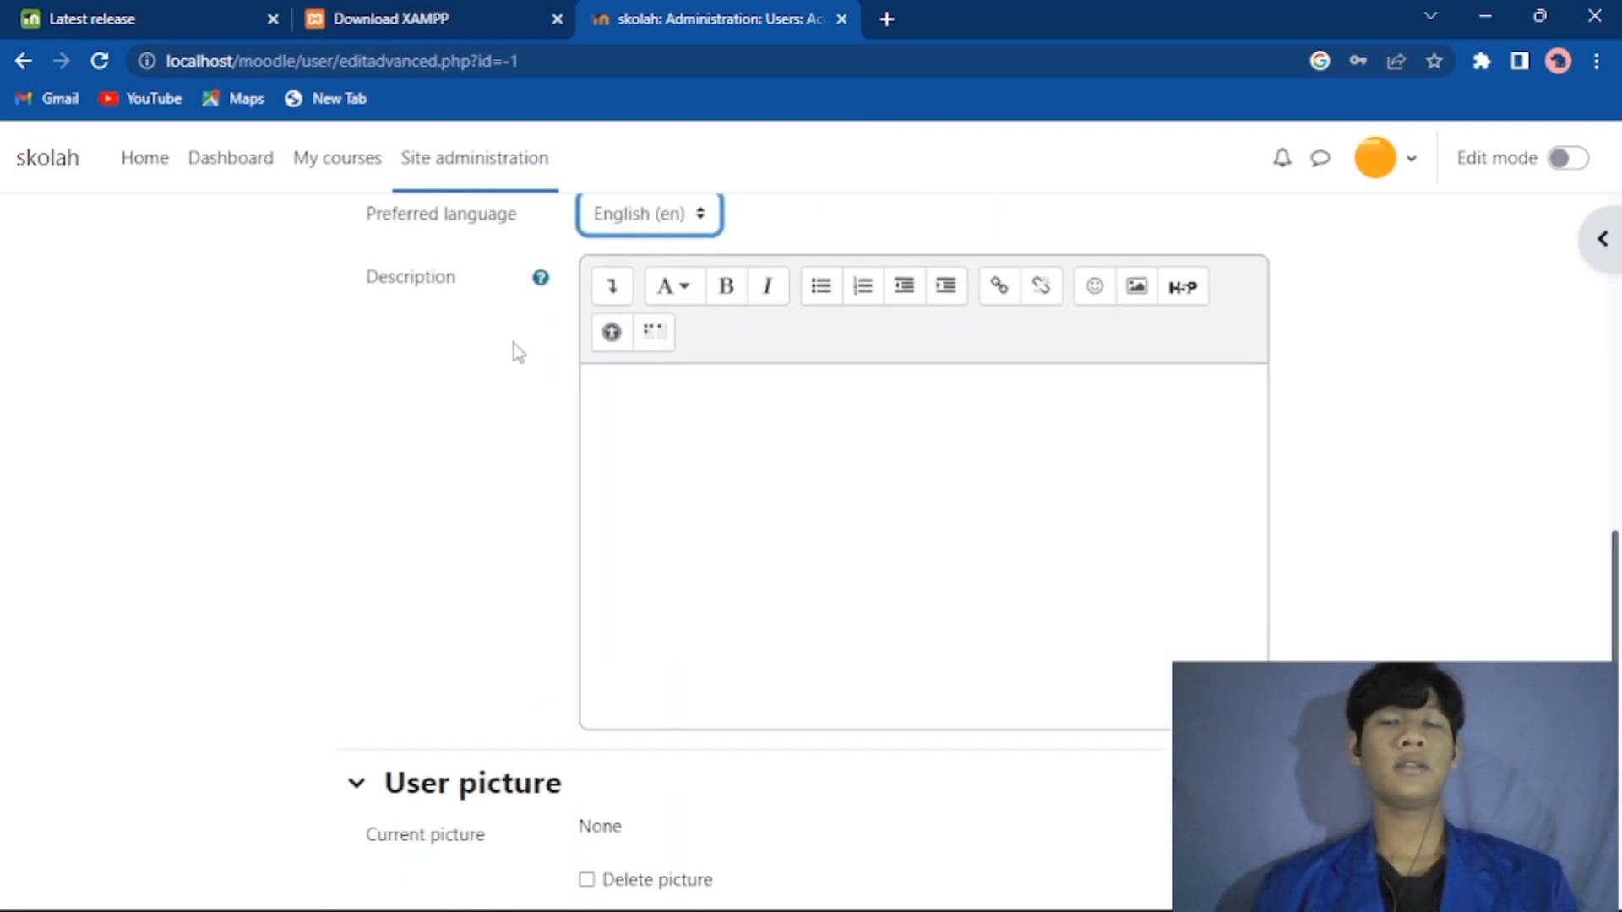
{"action": "scroll", "coordinate": [517, 351], "scroll_direction": "down", "scroll_amount": 4}
{"action": "scroll", "coordinate": [517, 351], "scroll_direction": "up", "scroll_amount": 3}
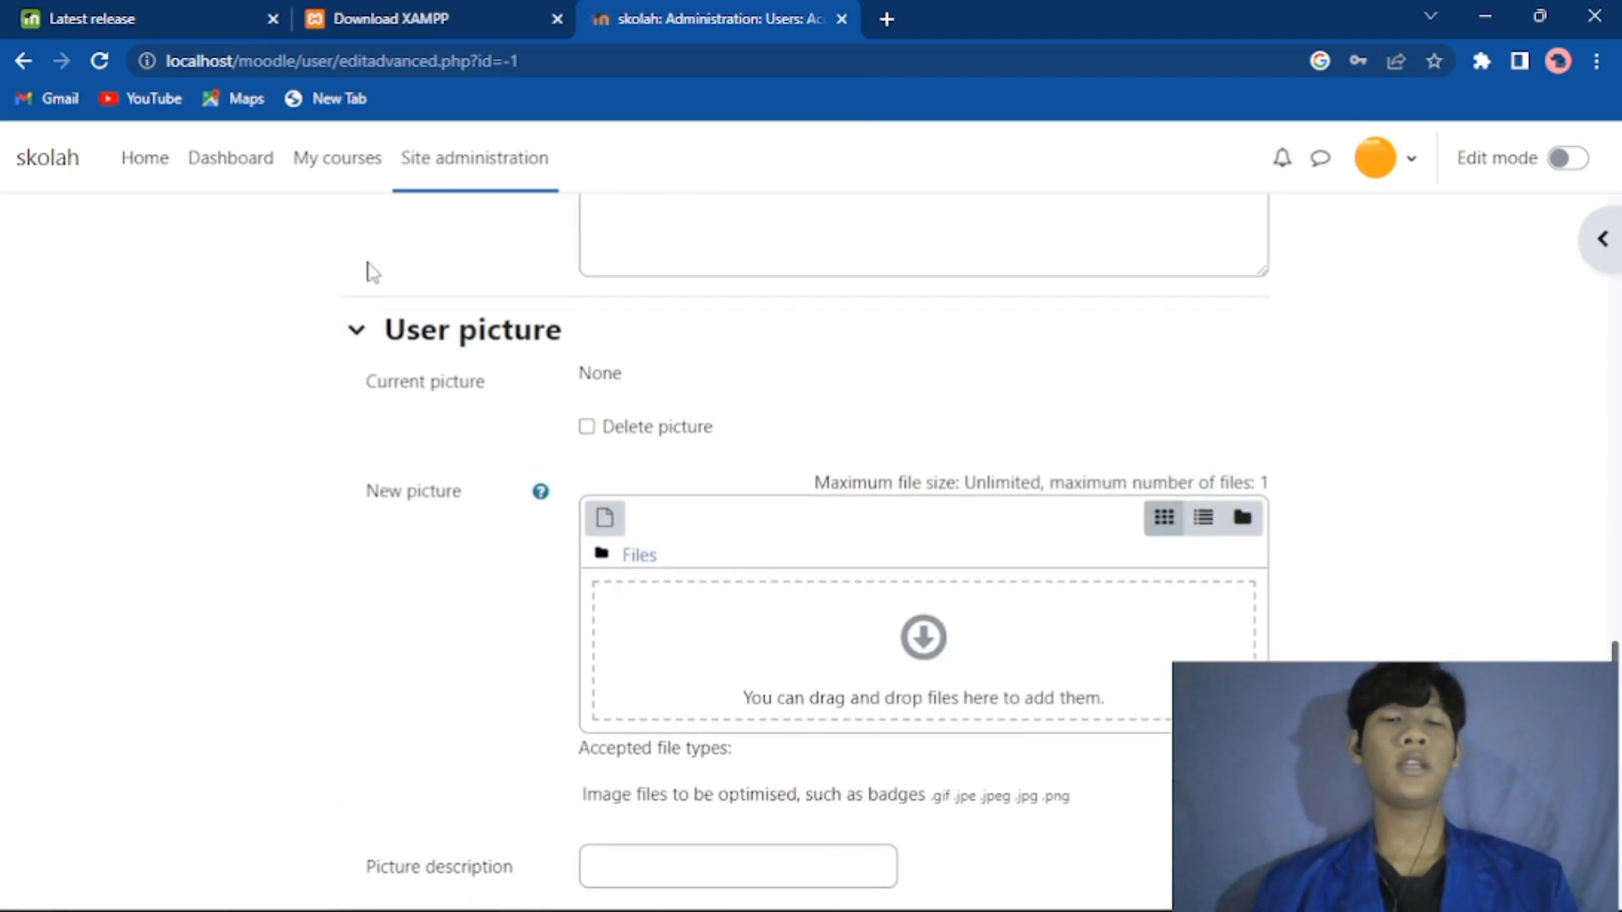
{"action": "scroll", "coordinate": [753, 463], "scroll_direction": "down", "scroll_amount": 3}
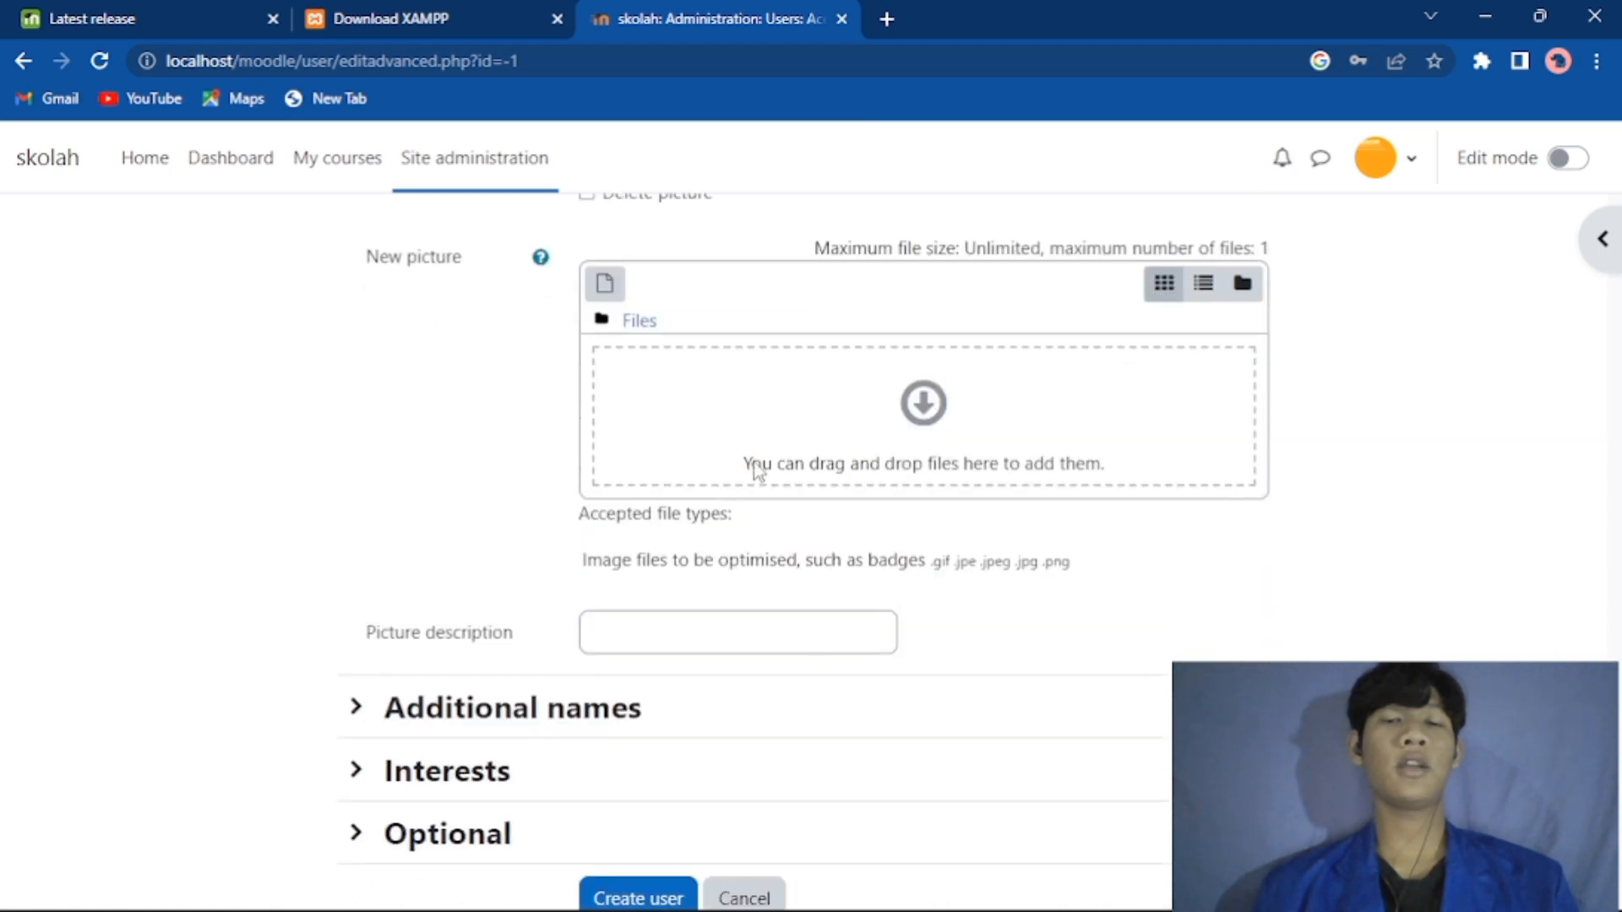
{"action": "scroll", "coordinate": [754, 463], "scroll_direction": "down", "scroll_amount": 1}
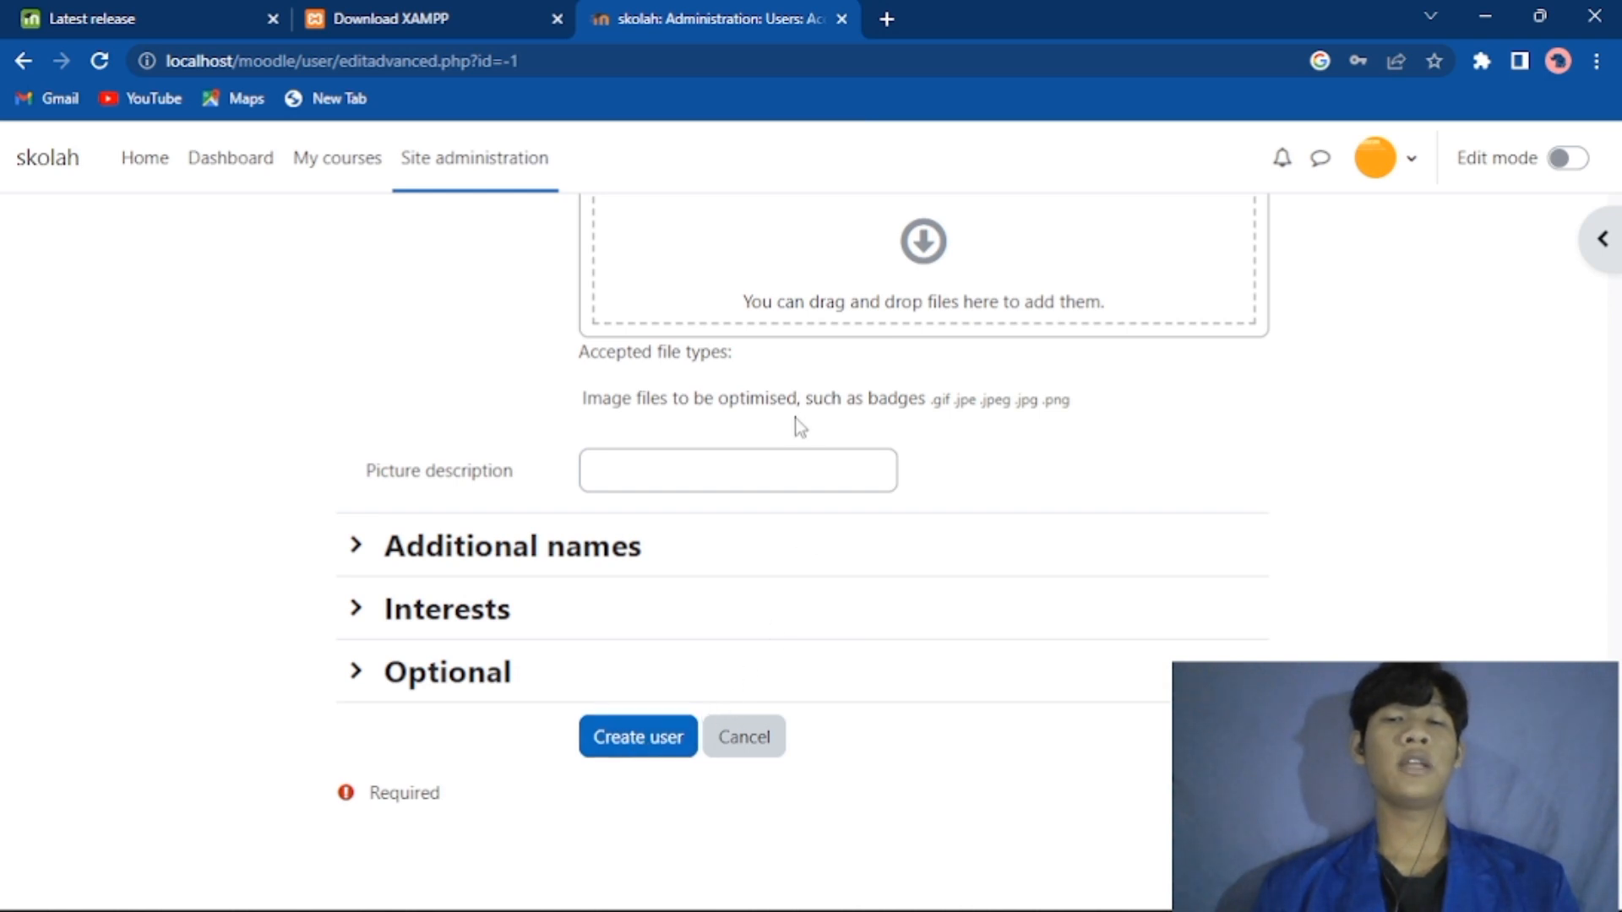
{"action": "left_click", "coordinate": [649, 736]}
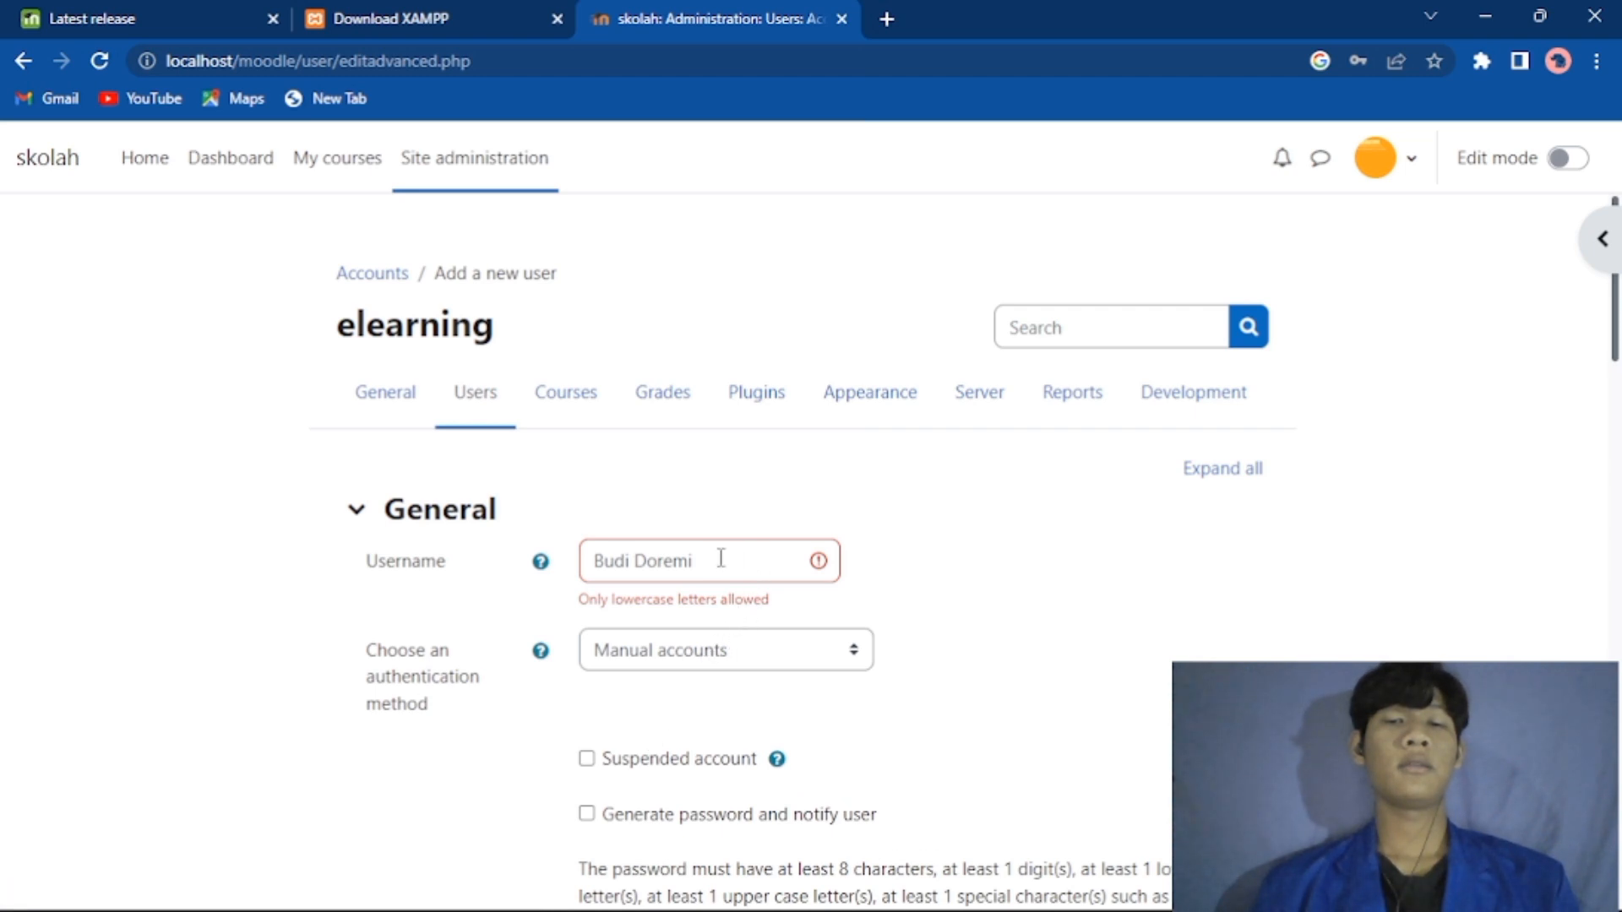
Step: Replace the space in the username with an underscore and check the New password field's requirements
{"action": "left_click", "coordinate": [636, 561]}
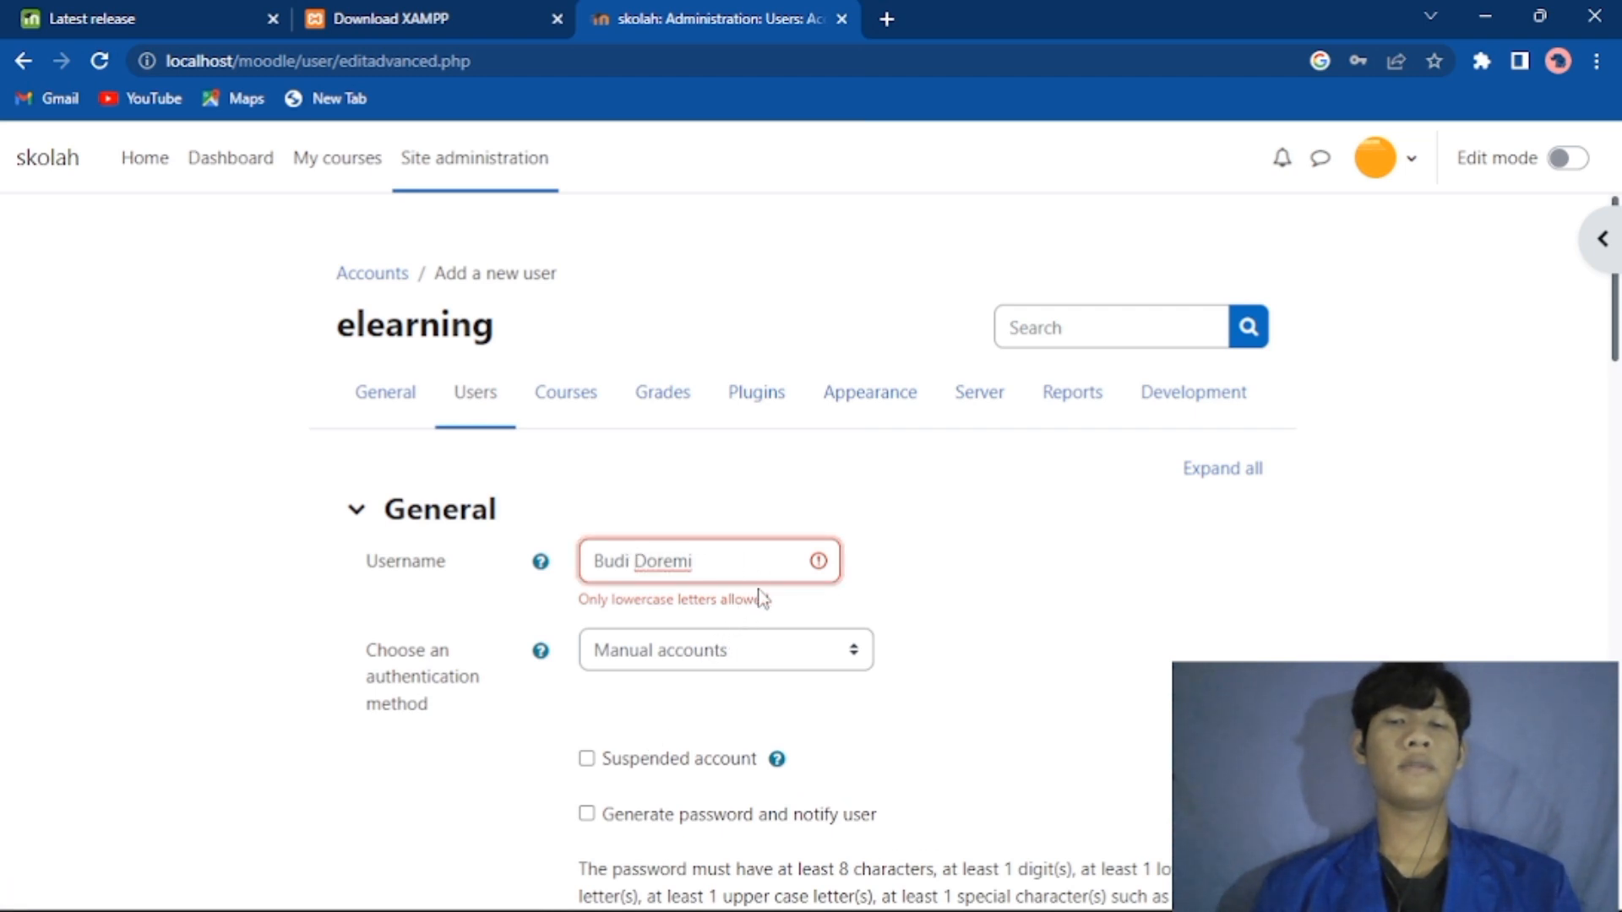
{"action": "key", "text": "BackSpace"}
{"action": "type", "text": "_"}
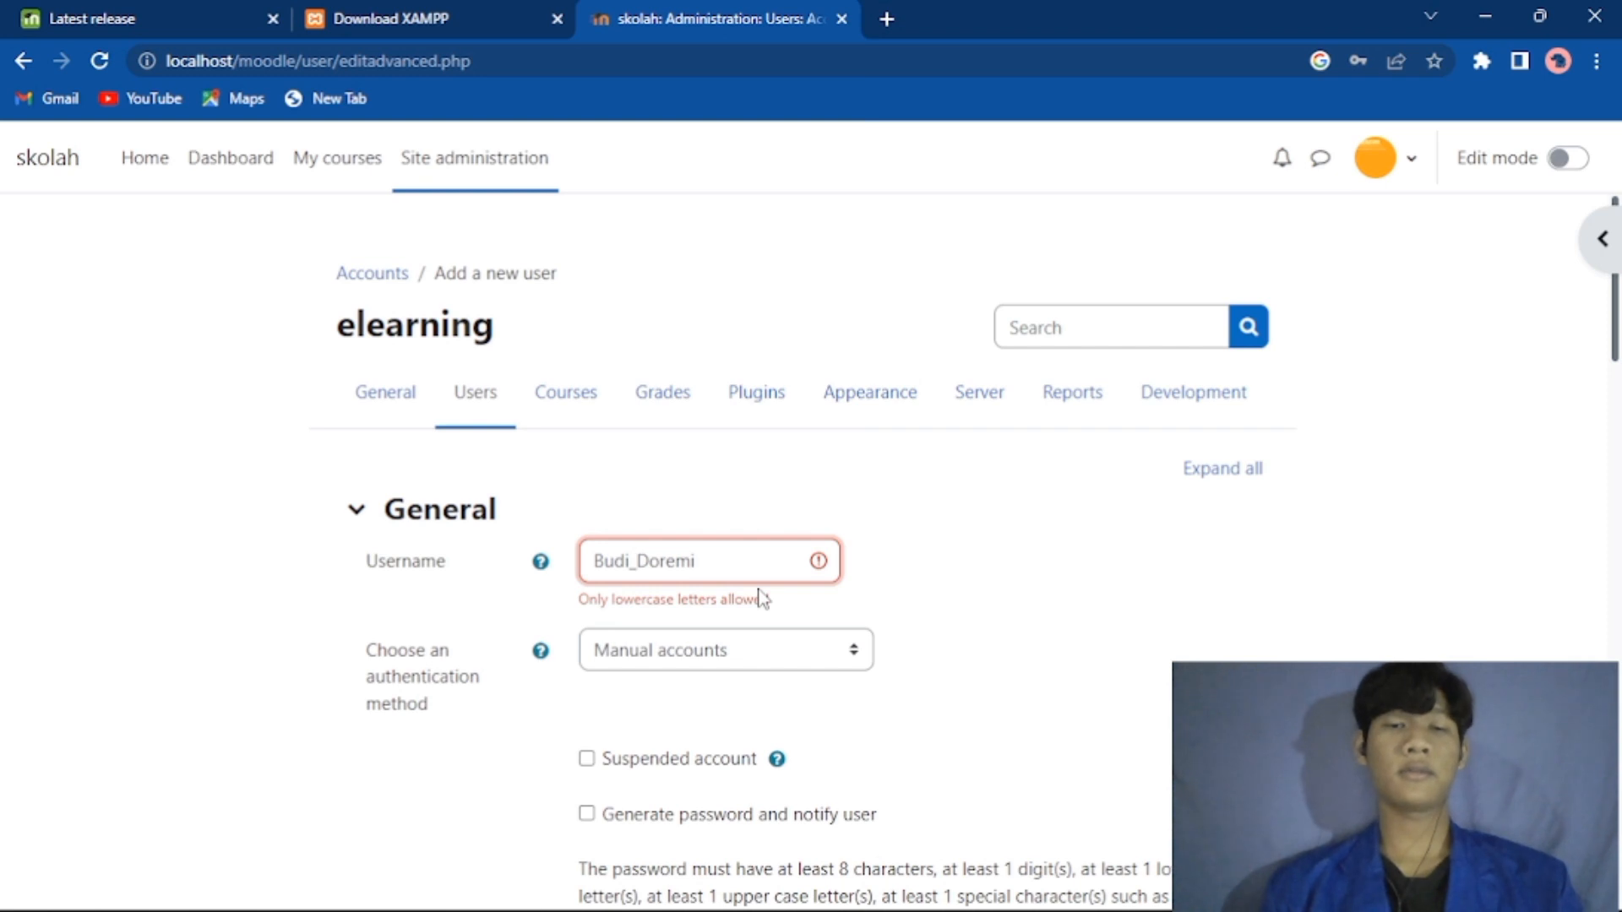
{"action": "scroll", "coordinate": [763, 599], "scroll_direction": "down", "scroll_amount": 4}
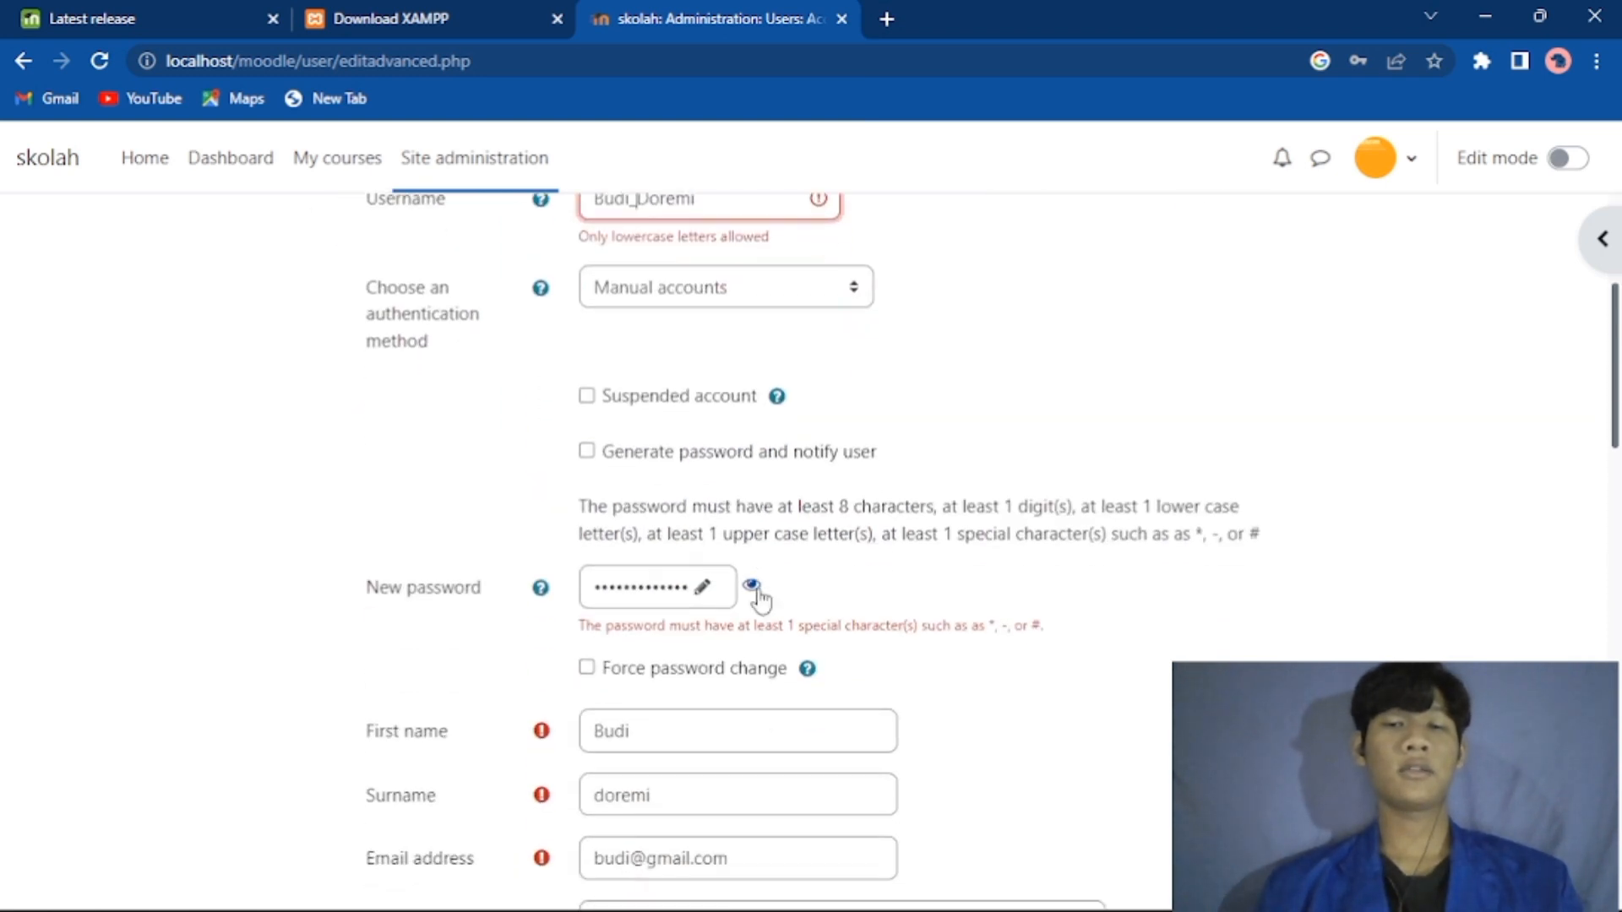
{"action": "scroll", "coordinate": [758, 598], "scroll_direction": "down", "scroll_amount": 1}
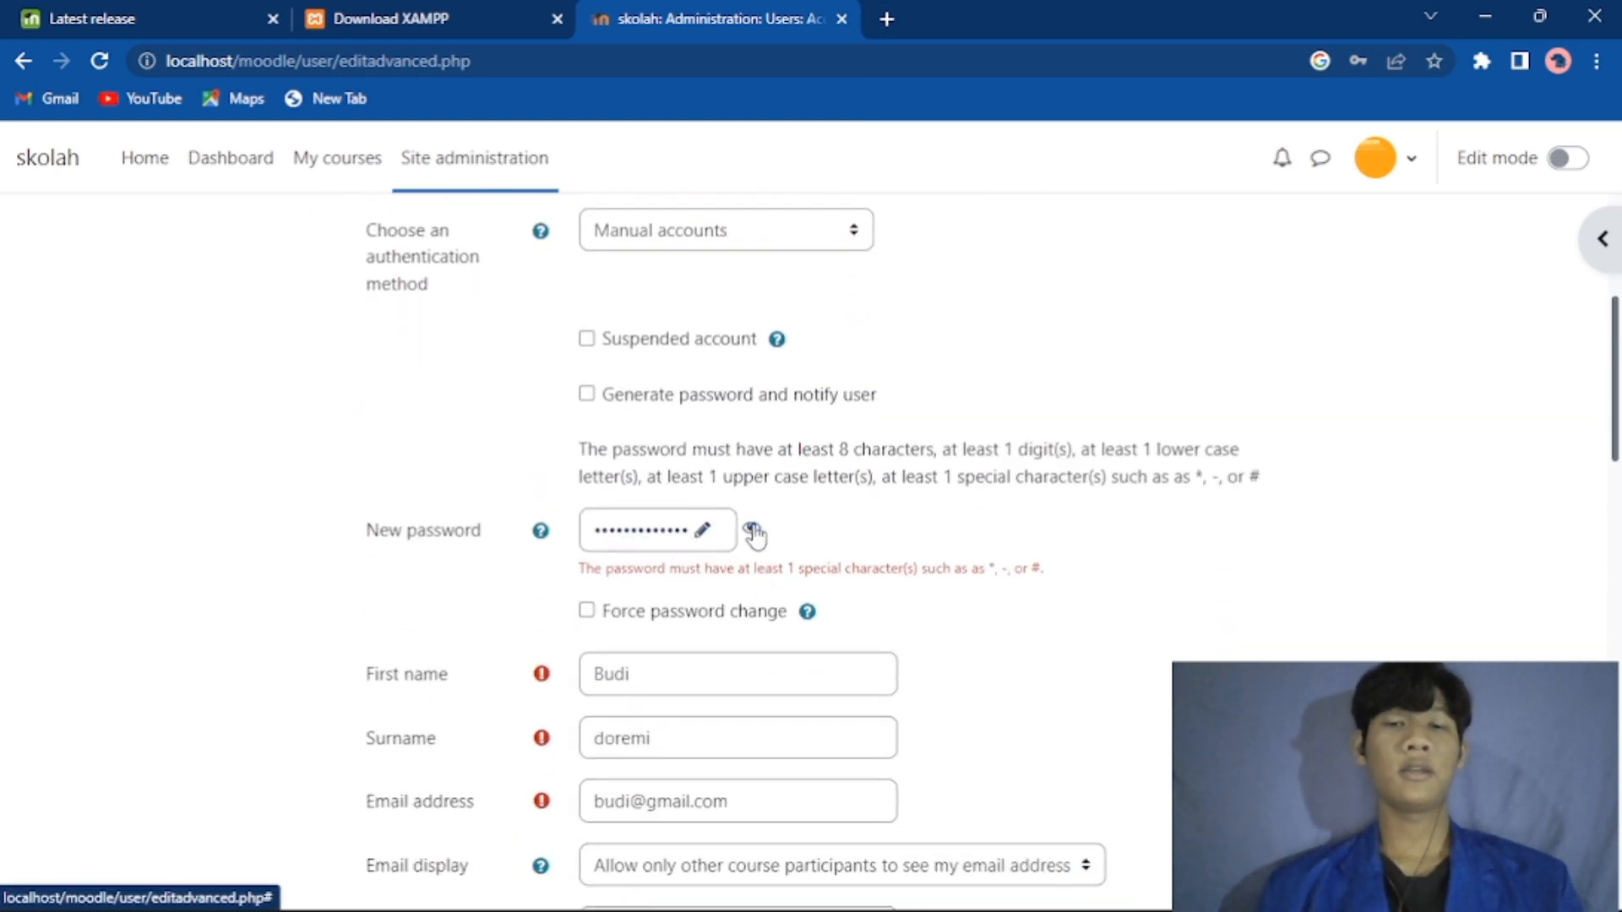
Step: Reveal the new user's password, edit it to meet the special-character requirement, and resubmit the form to create the user
{"action": "left_click", "coordinate": [754, 531]}
{"action": "left_click", "coordinate": [706, 535]}
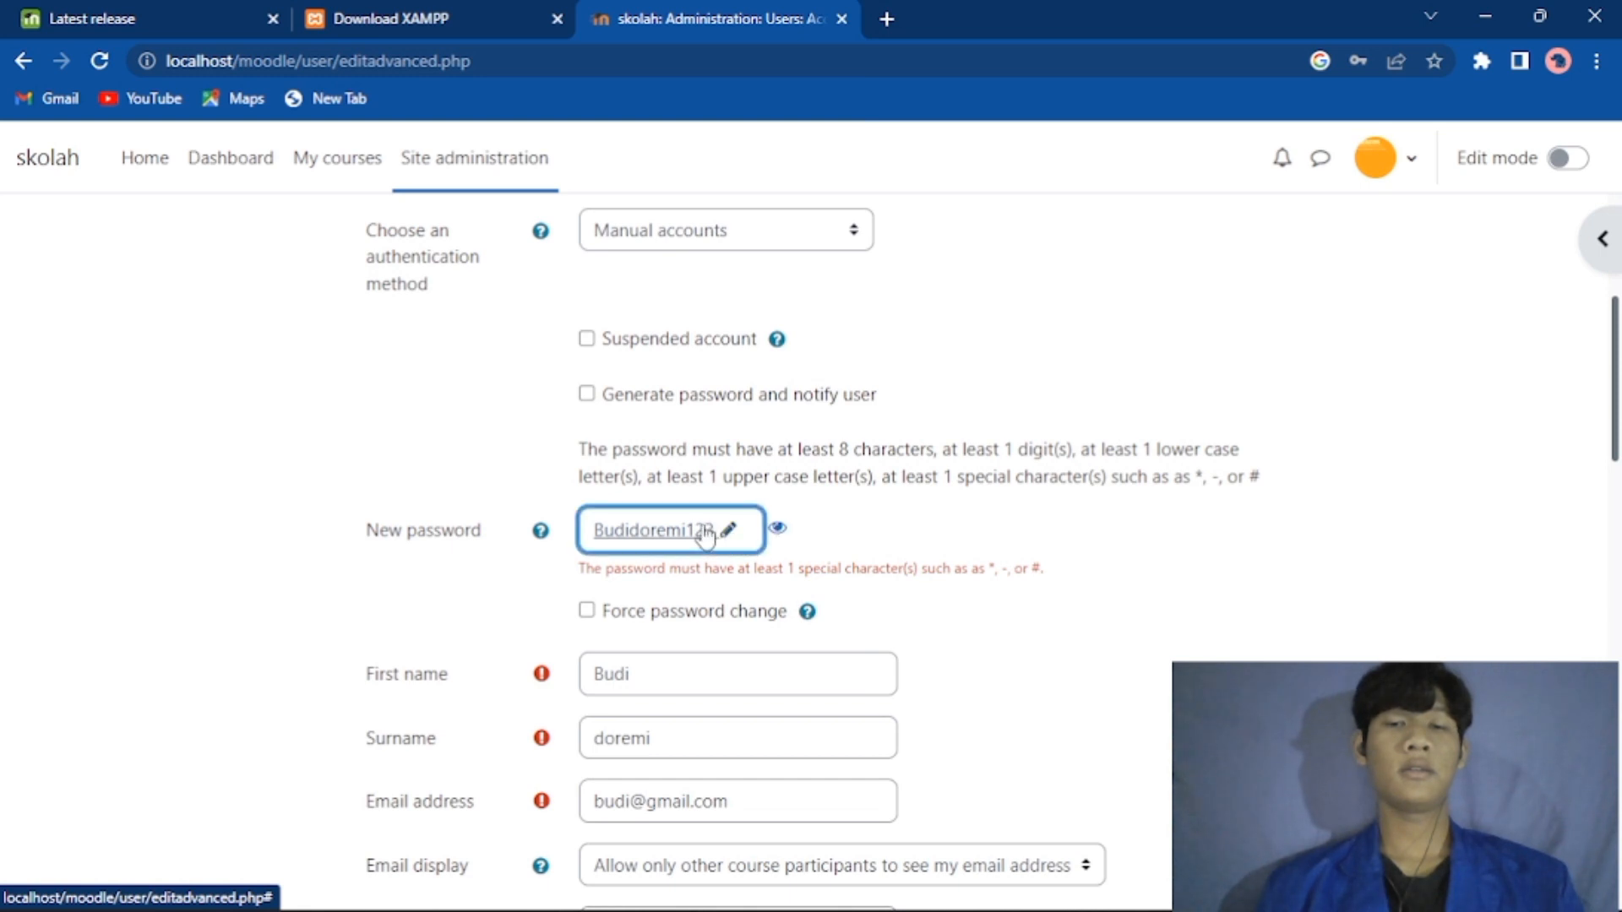
{"action": "left_click", "coordinate": [726, 527]}
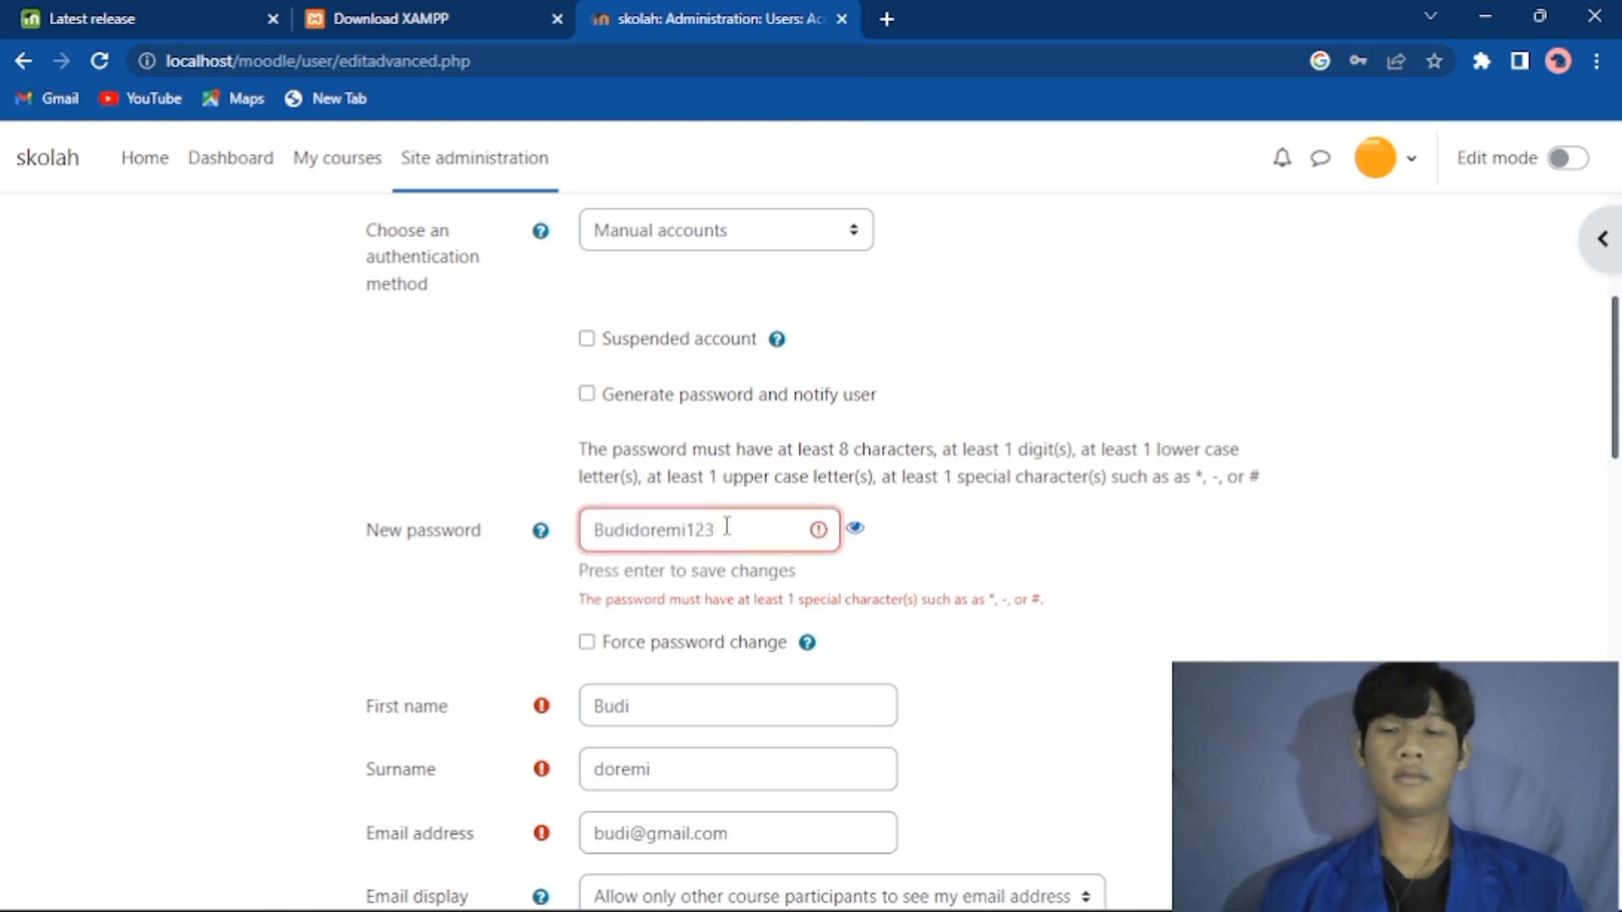
{"action": "scroll", "coordinate": [727, 527], "scroll_direction": "down", "scroll_amount": 10}
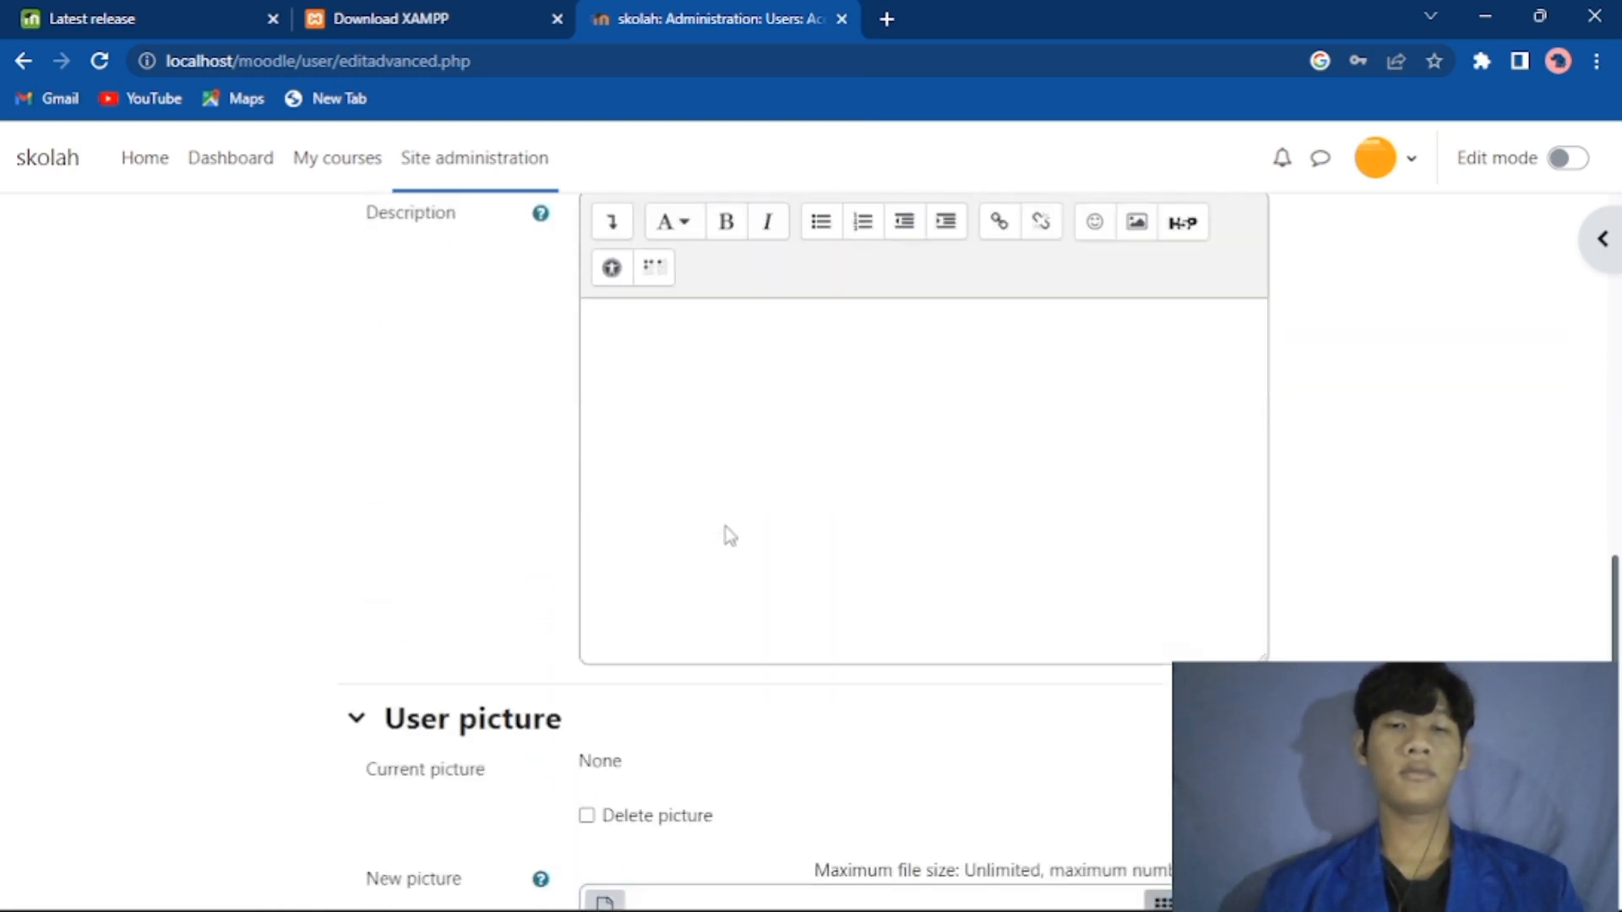
{"action": "scroll", "coordinate": [730, 536], "scroll_direction": "down", "scroll_amount": 6}
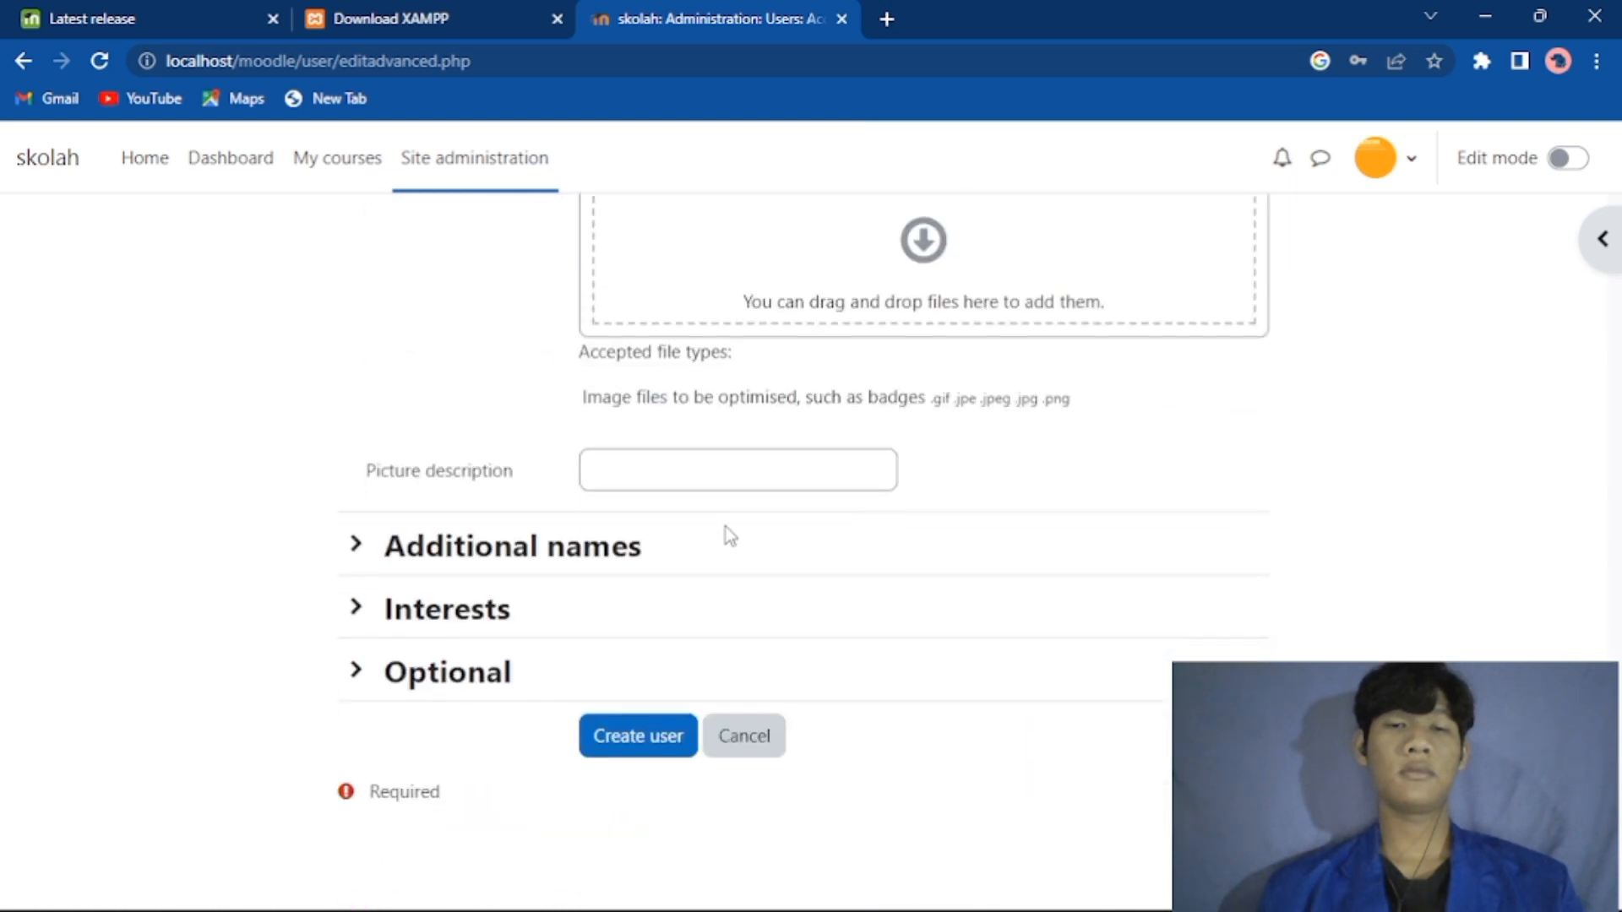
{"action": "left_click", "coordinate": [663, 740]}
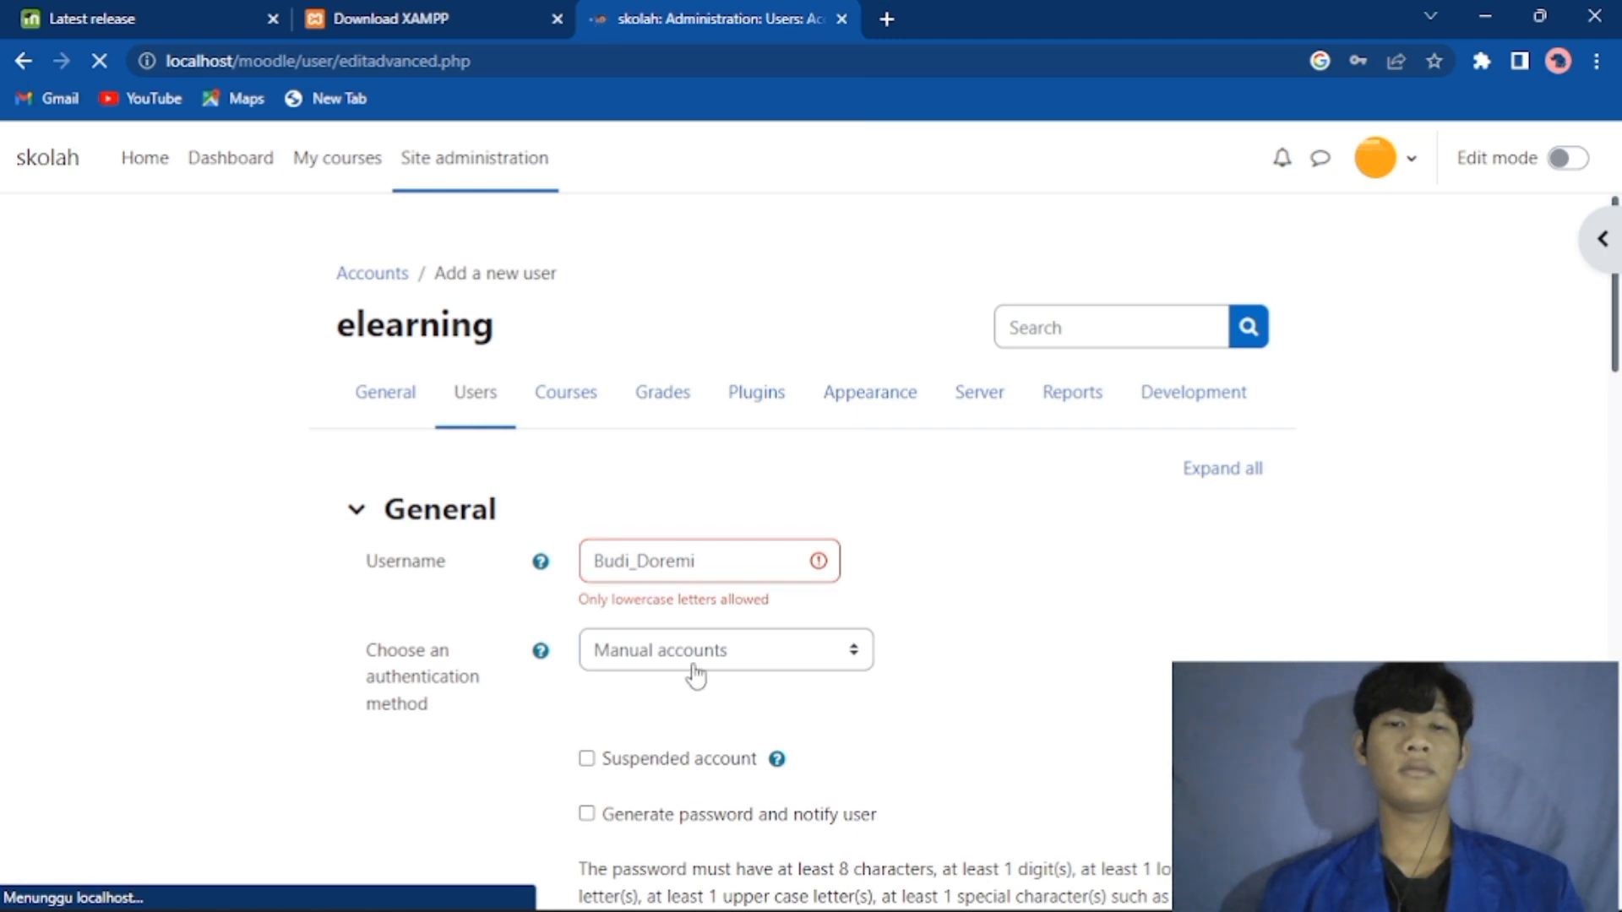
Step: Replace the uppercase D in the new user's username with a lowercase d
{"action": "left_click", "coordinate": [656, 562]}
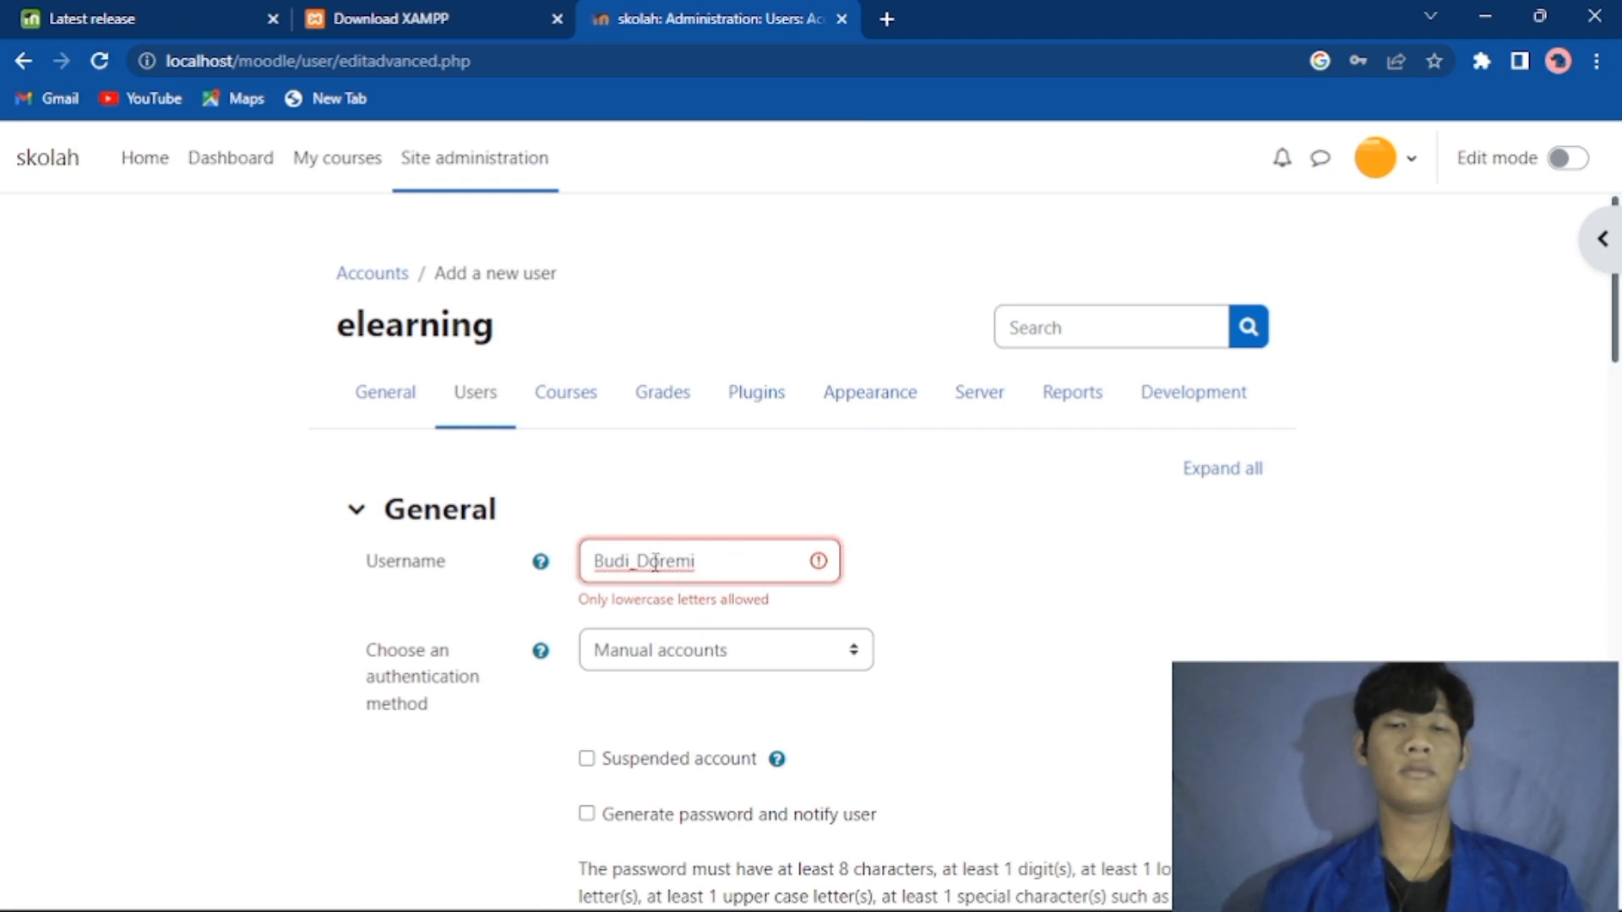
{"action": "key", "text": "BackSpace"}
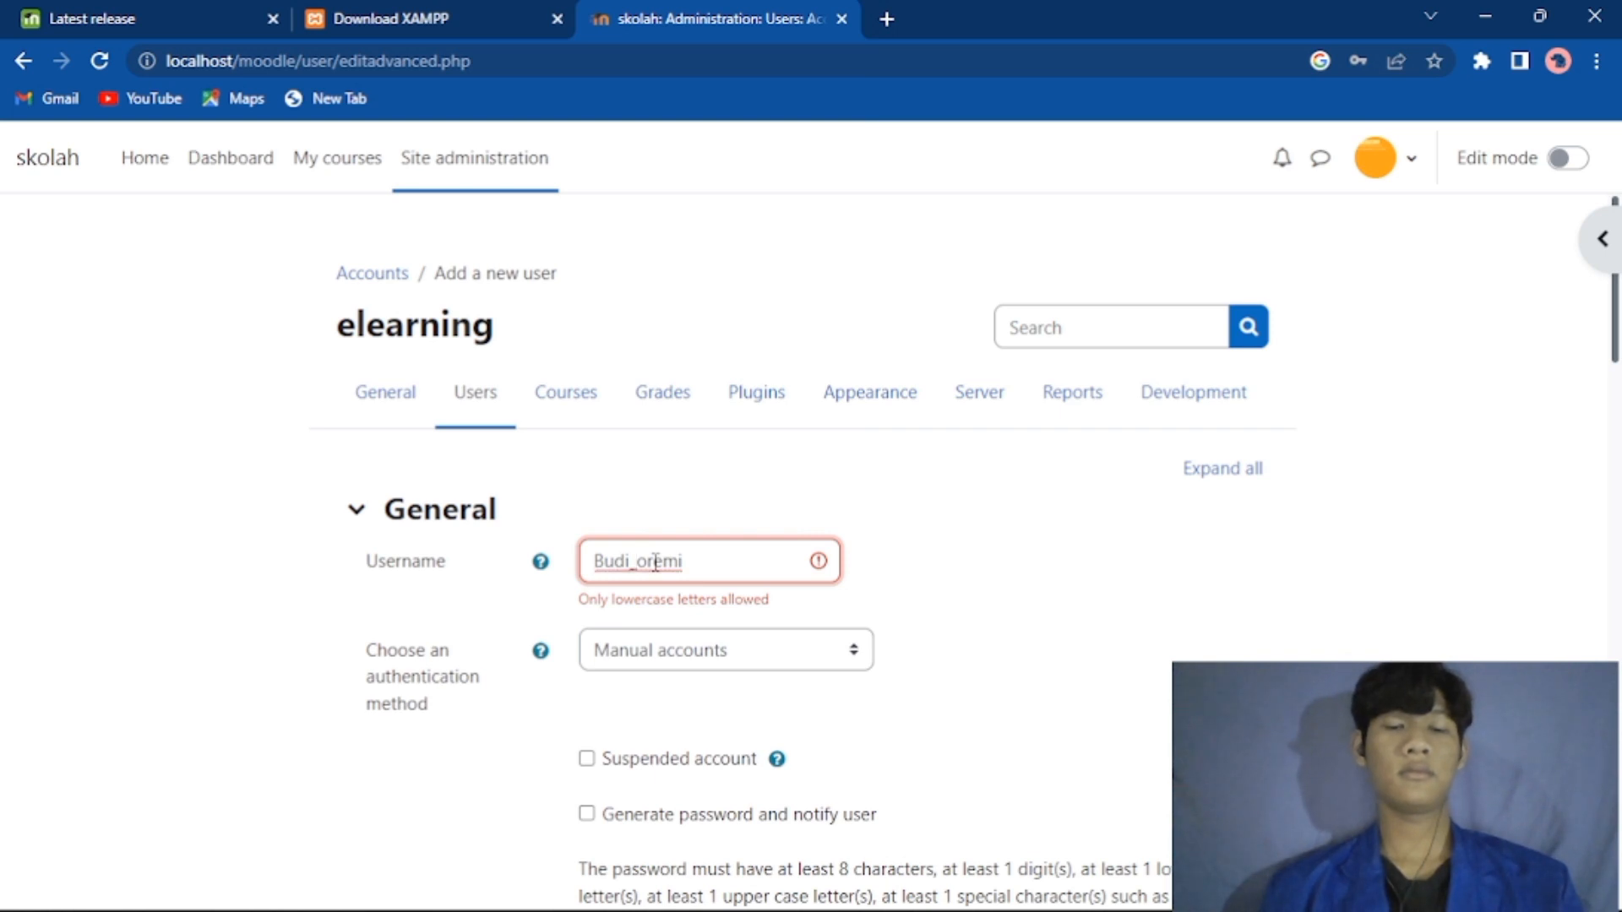
{"action": "type", "text": "d"}
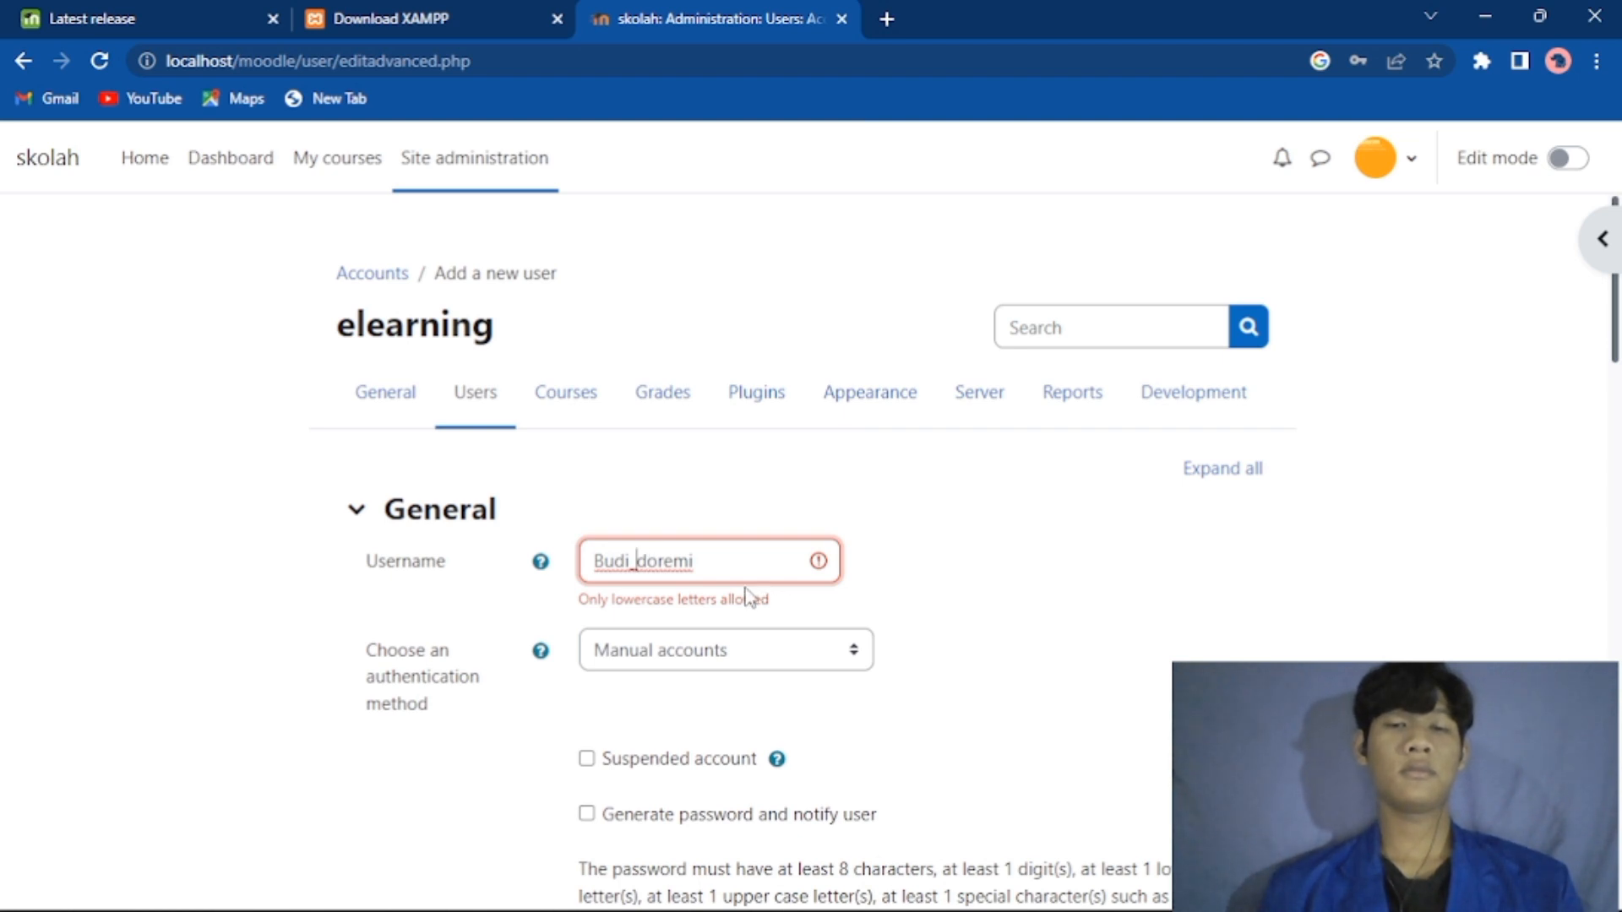
Step: Remove the underscore from the username and resubmit the new user form
{"action": "key", "text": "BackSpace"}
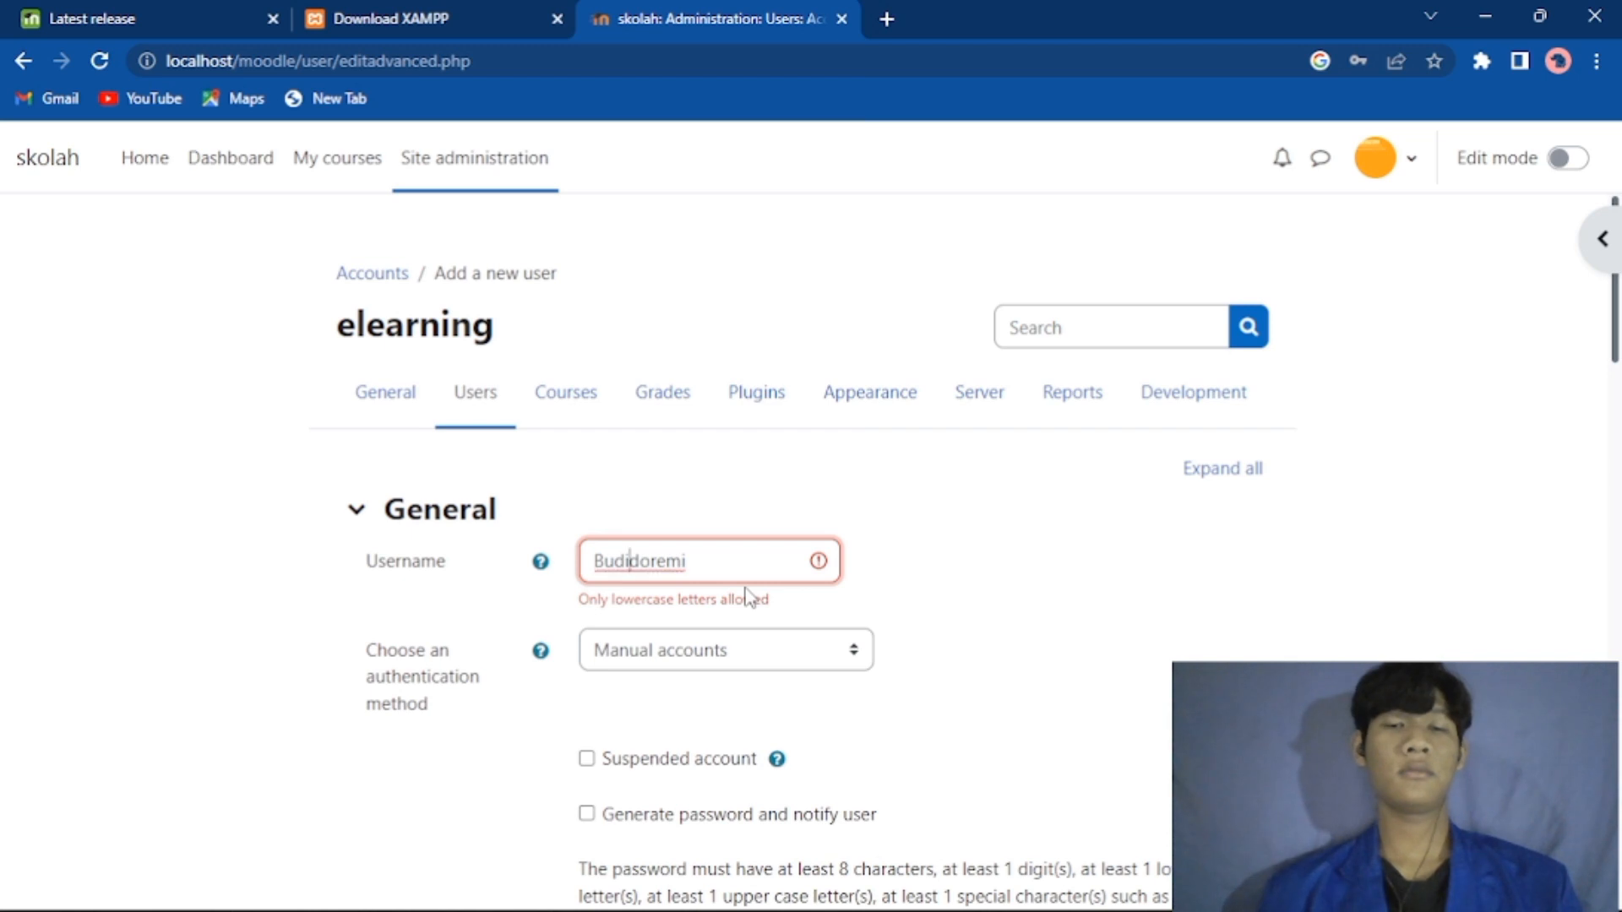
{"action": "scroll", "coordinate": [747, 597], "scroll_direction": "down", "scroll_amount": 2}
{"action": "scroll", "coordinate": [747, 597], "scroll_direction": "down", "scroll_amount": 15}
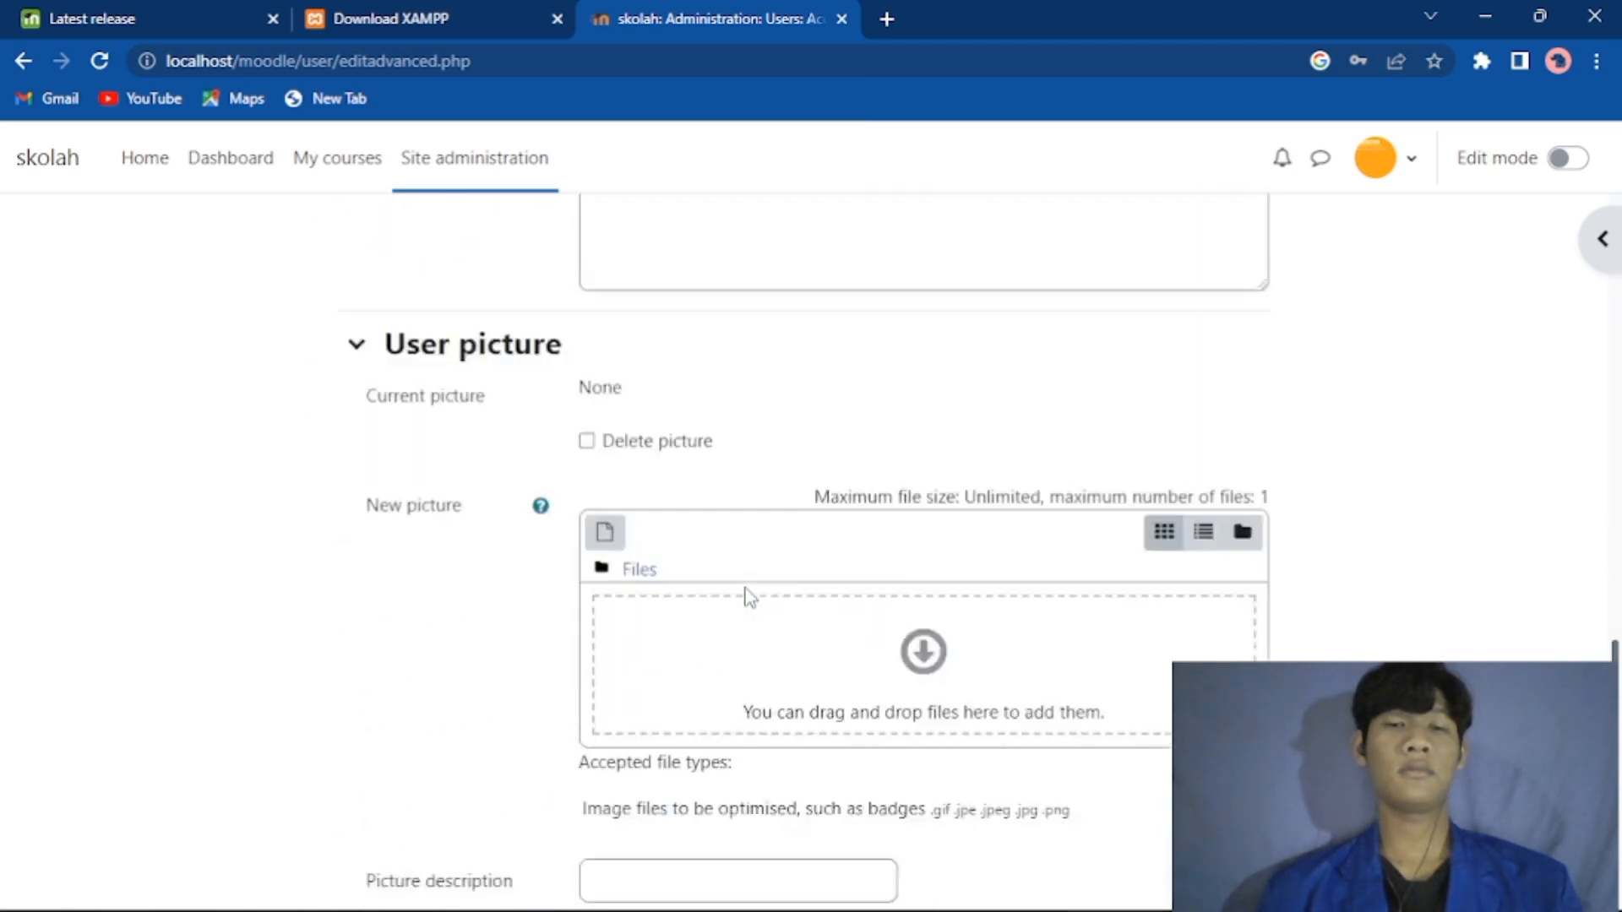
{"action": "left_click", "coordinate": [636, 748]}
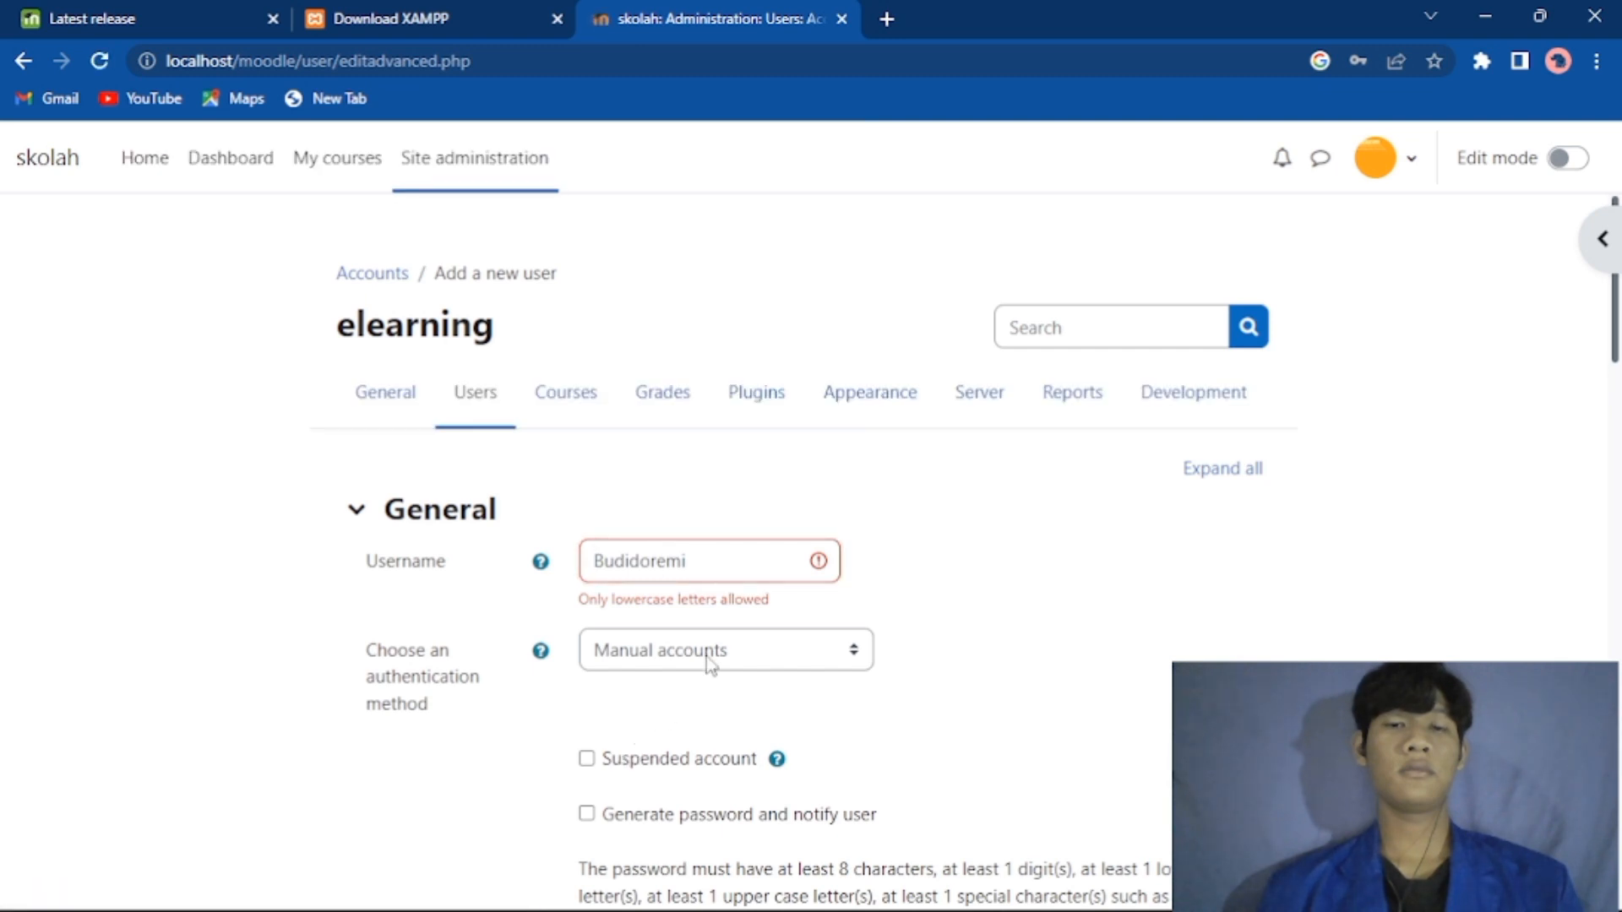
Step: Append a period to the end of the username and resubmit the new user form
{"action": "left_click", "coordinate": [746, 545]}
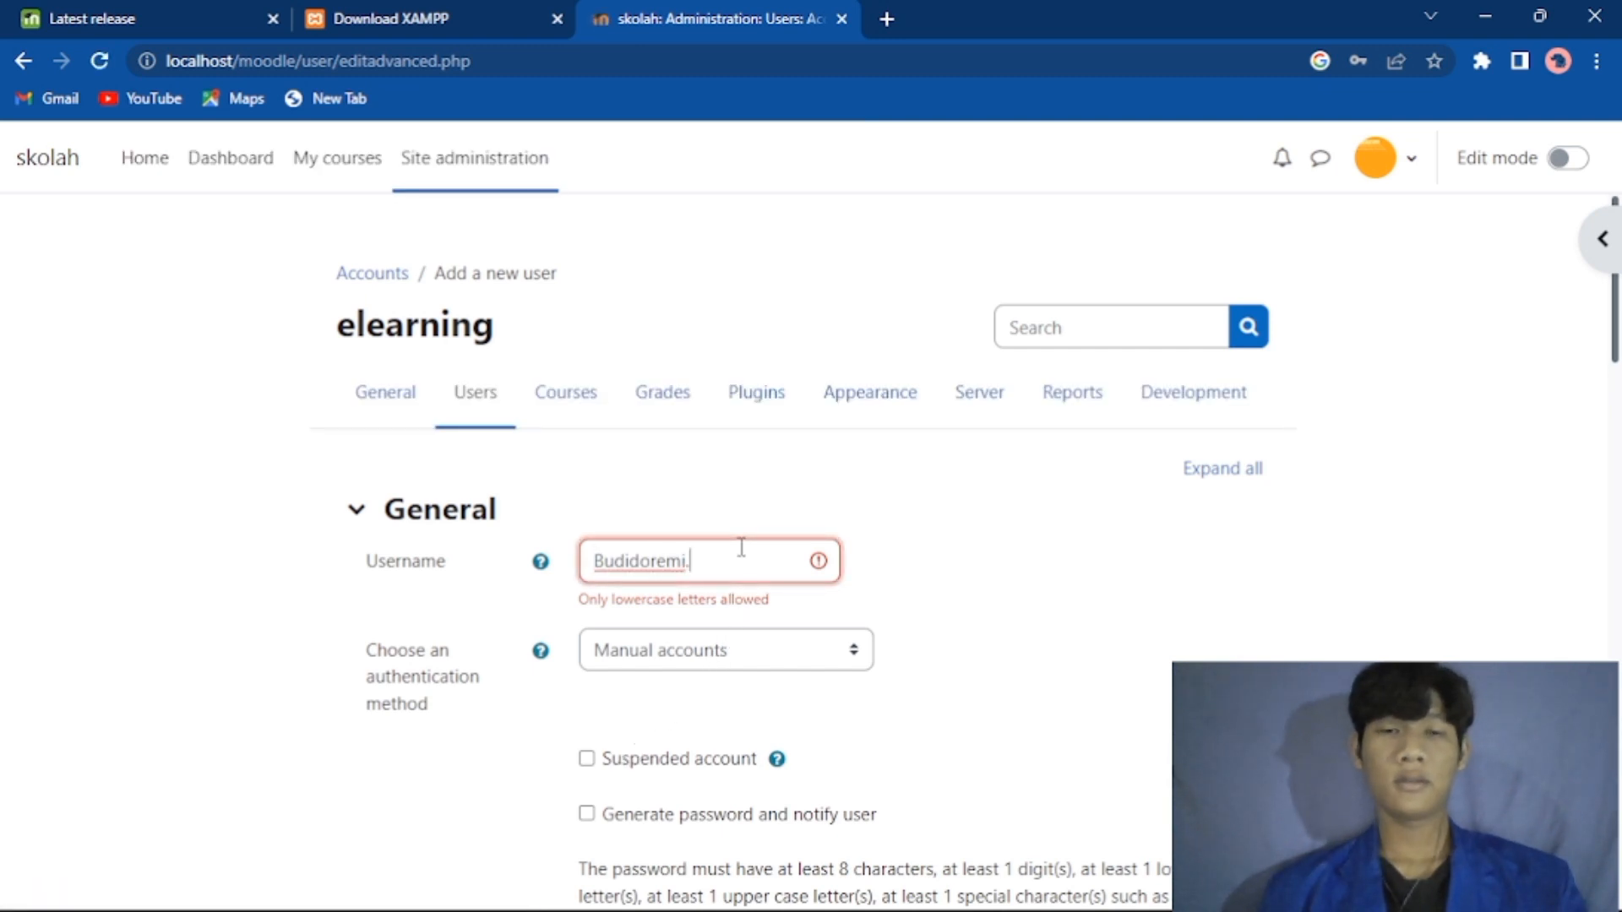
{"action": "scroll", "coordinate": [742, 547], "scroll_direction": "down", "scroll_amount": 20}
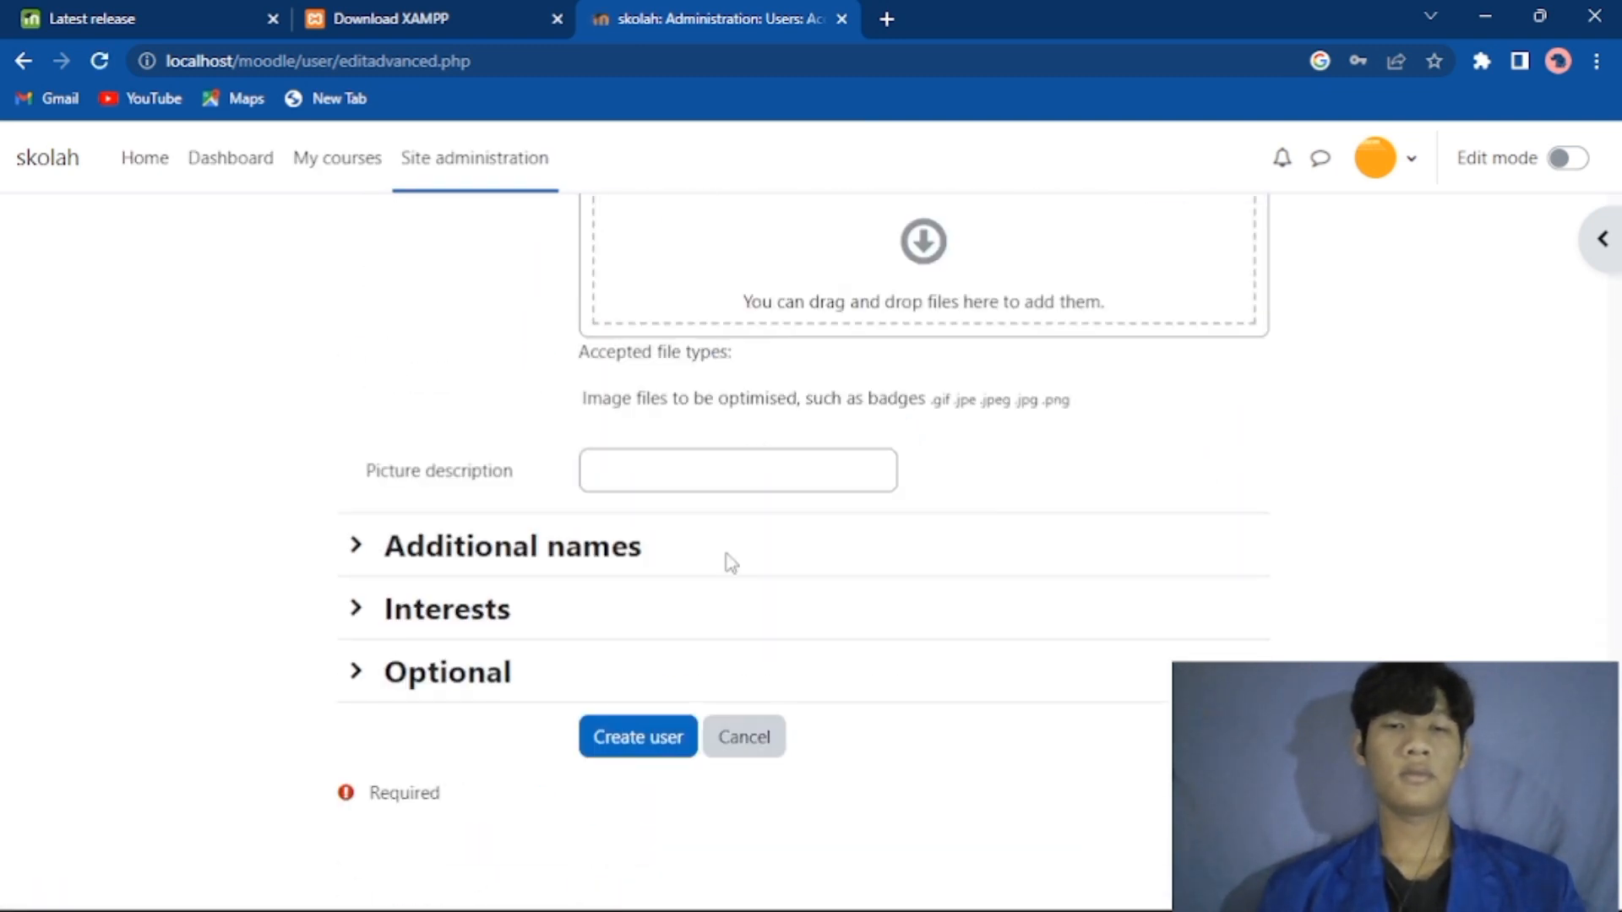
{"action": "left_click", "coordinate": [667, 753]}
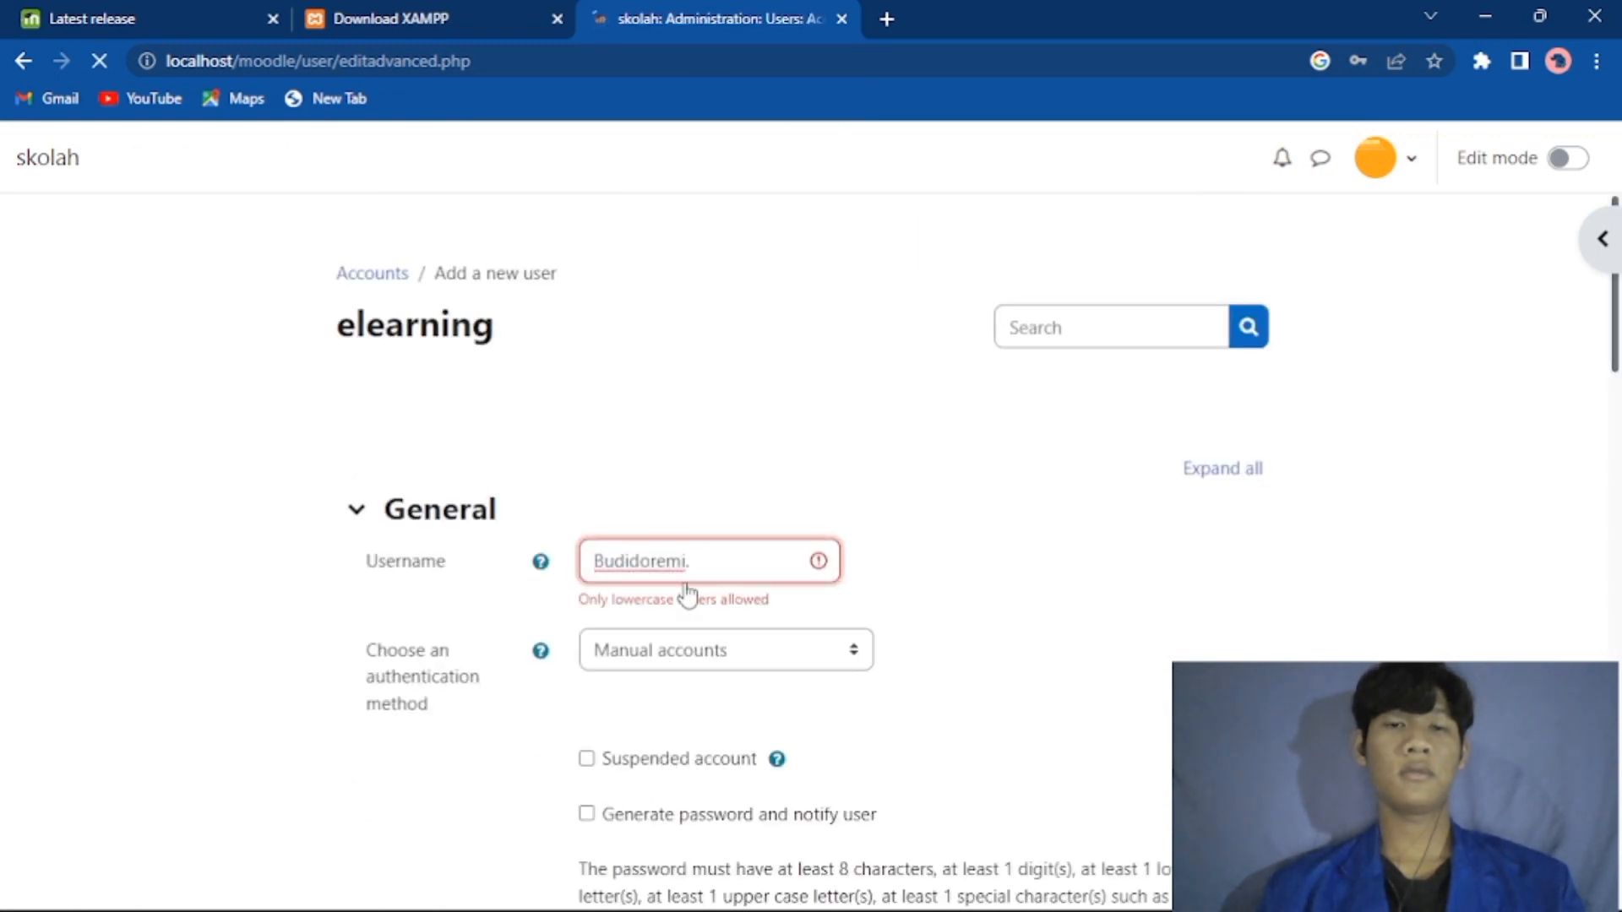
Step: Reinsert the underscore between the two parts of the username, make its first letter lowercase, and submit the form to create the user
{"action": "left_click", "coordinate": [633, 562]}
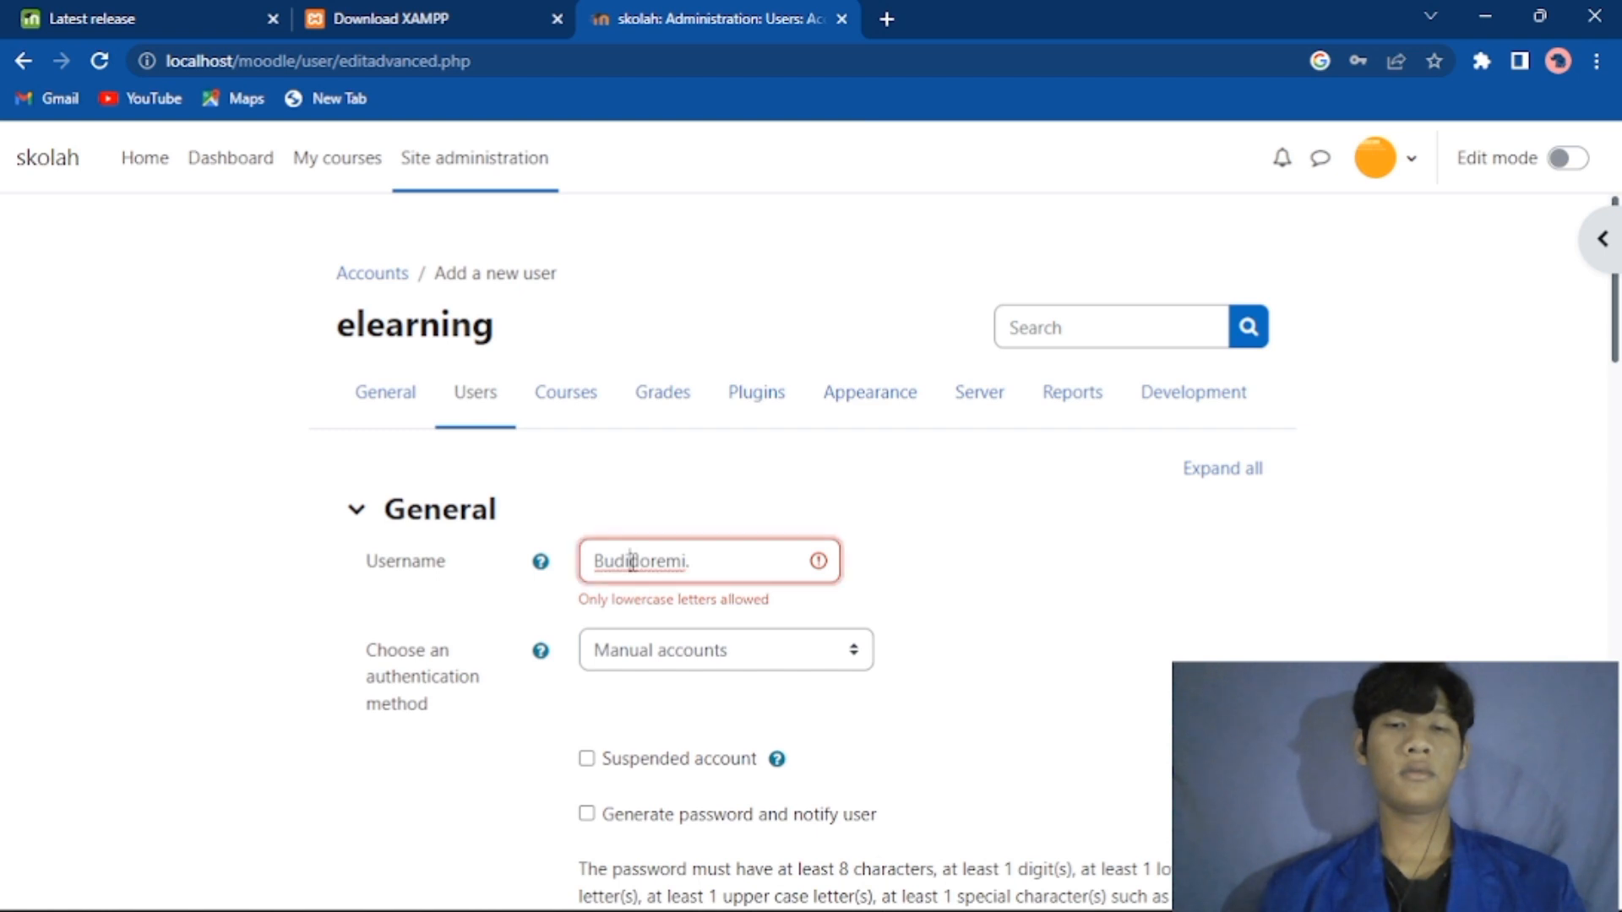
{"action": "type", "text": "_"}
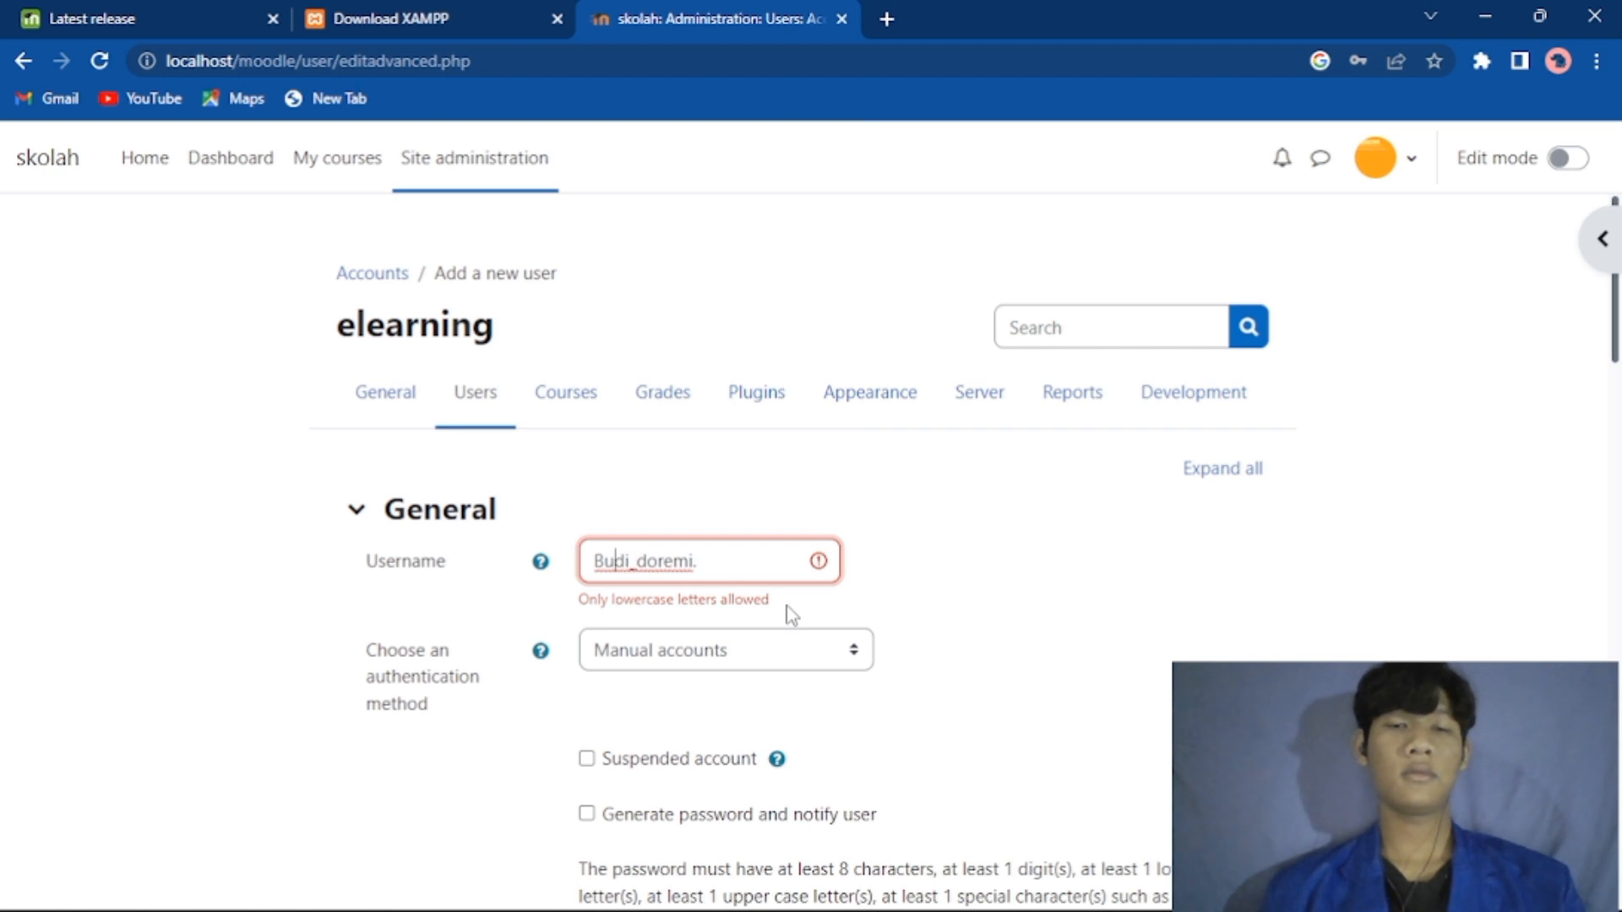
{"action": "key", "text": "BackSpace"}
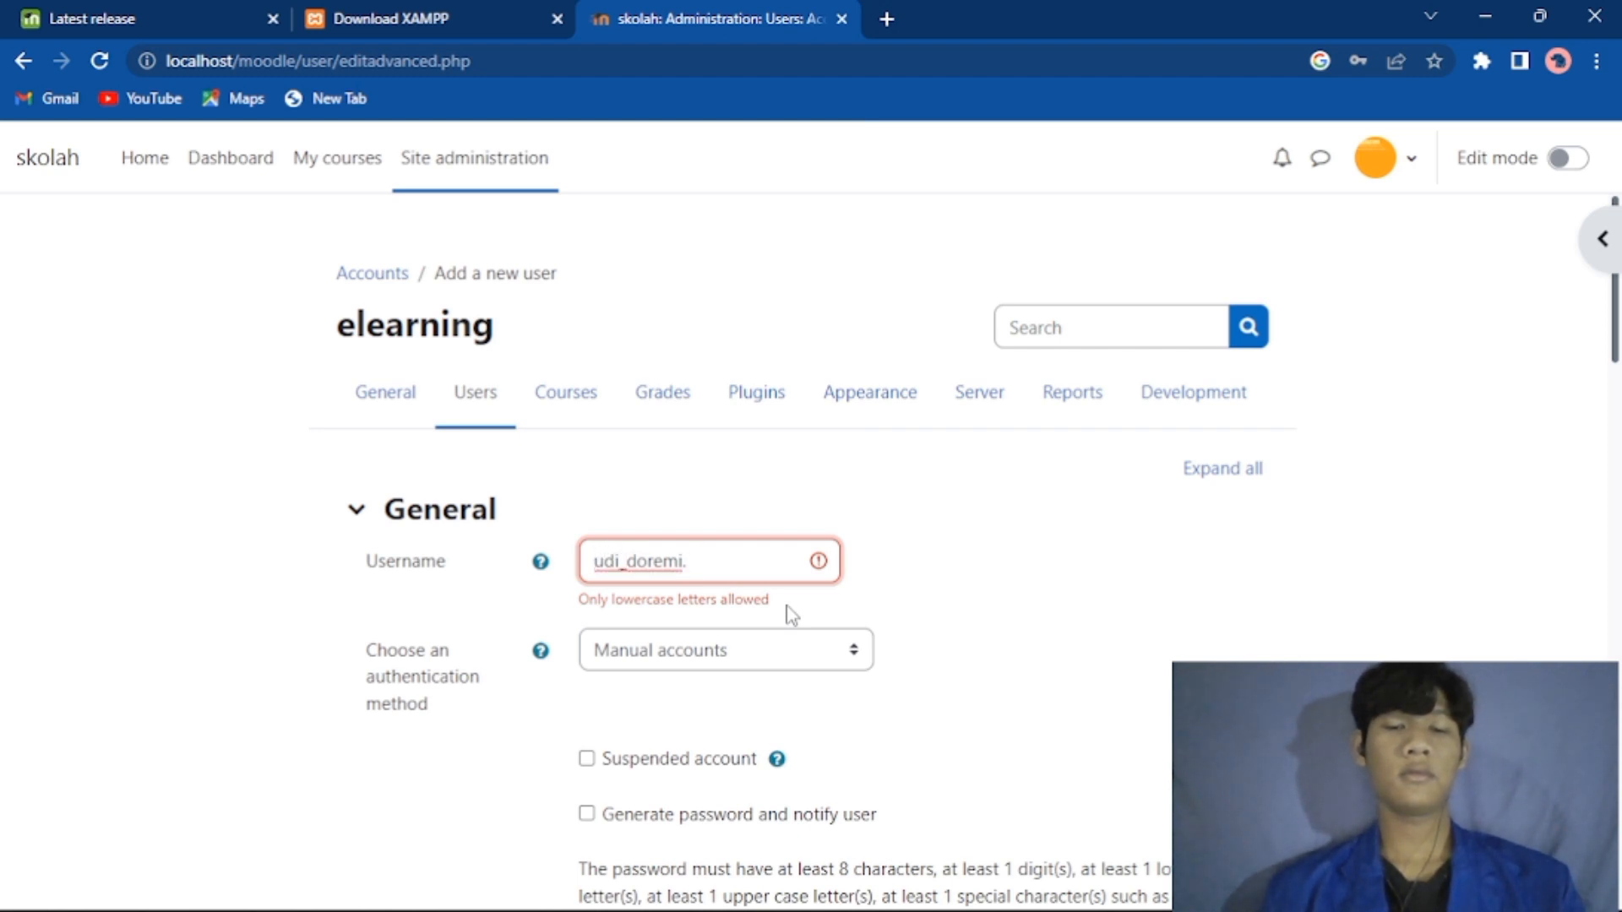
{"action": "type", "text": "b"}
{"action": "key", "text": "Return"}
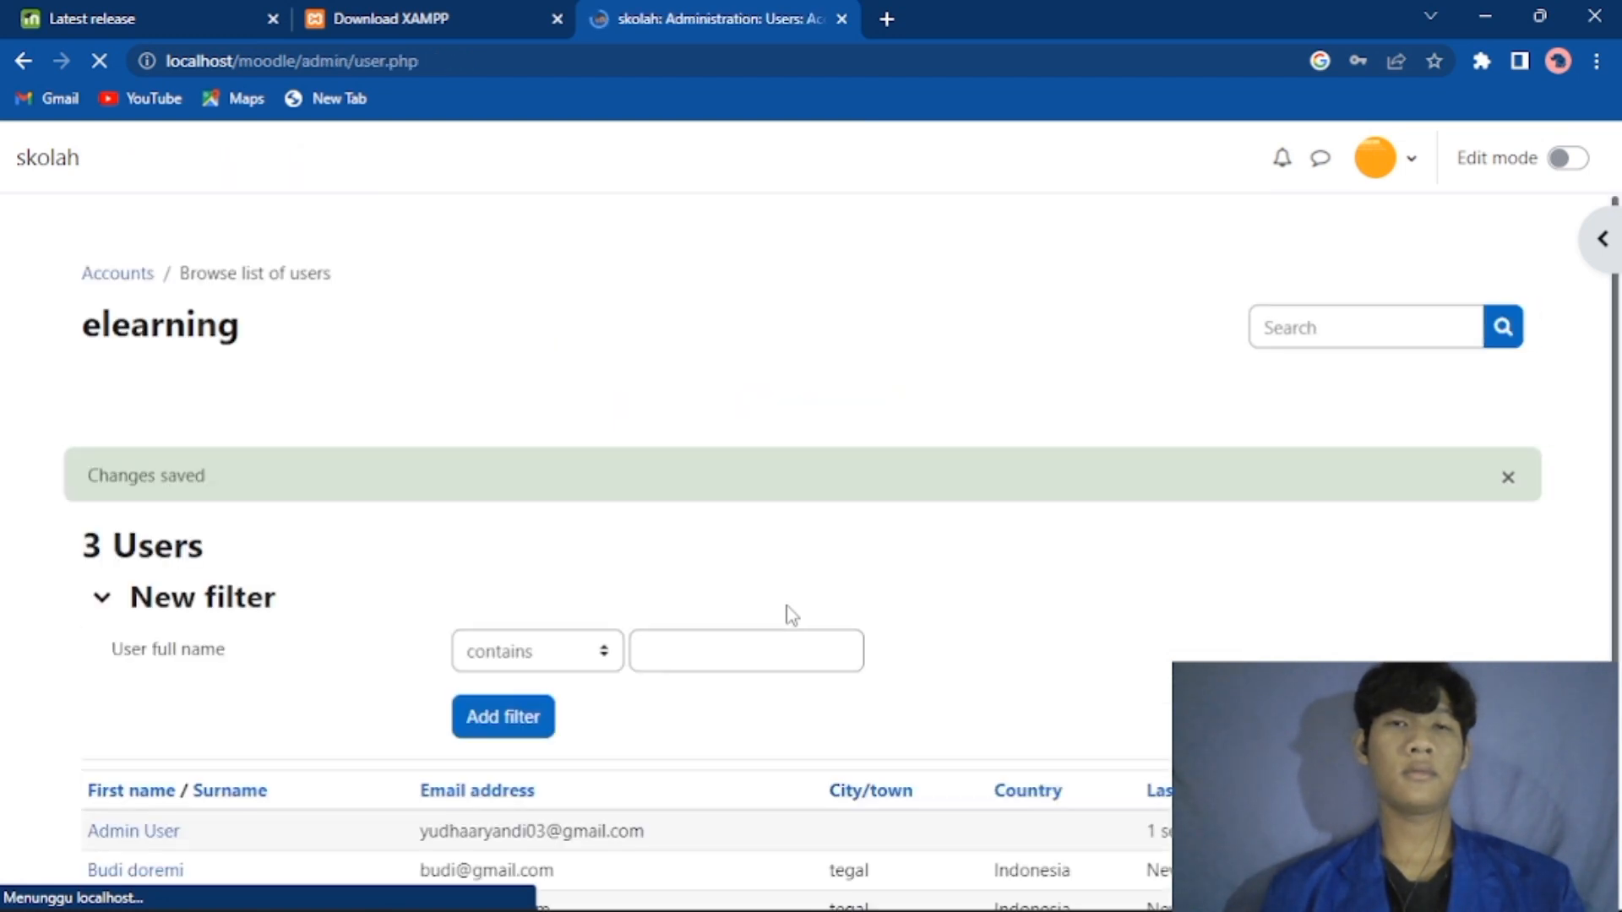
Step: Examine the list of users with their email addresses, cities and countries, along with the filter options
{"action": "scroll", "coordinate": [791, 615], "scroll_direction": "down", "scroll_amount": 3}
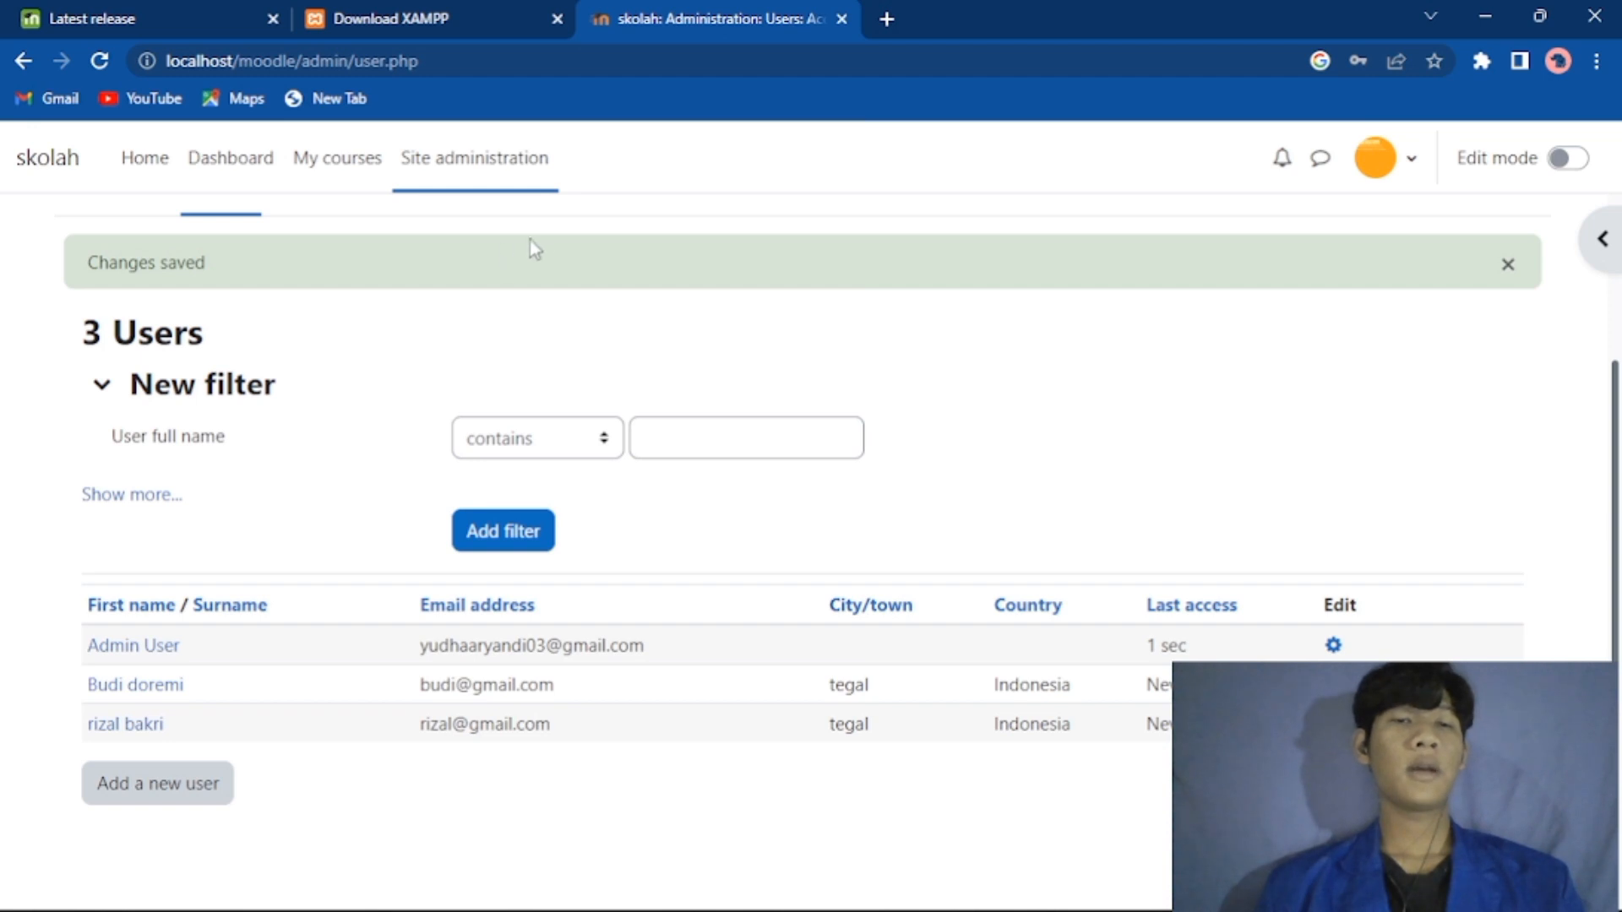
{"action": "scroll", "coordinate": [550, 240], "scroll_direction": "up", "scroll_amount": 2}
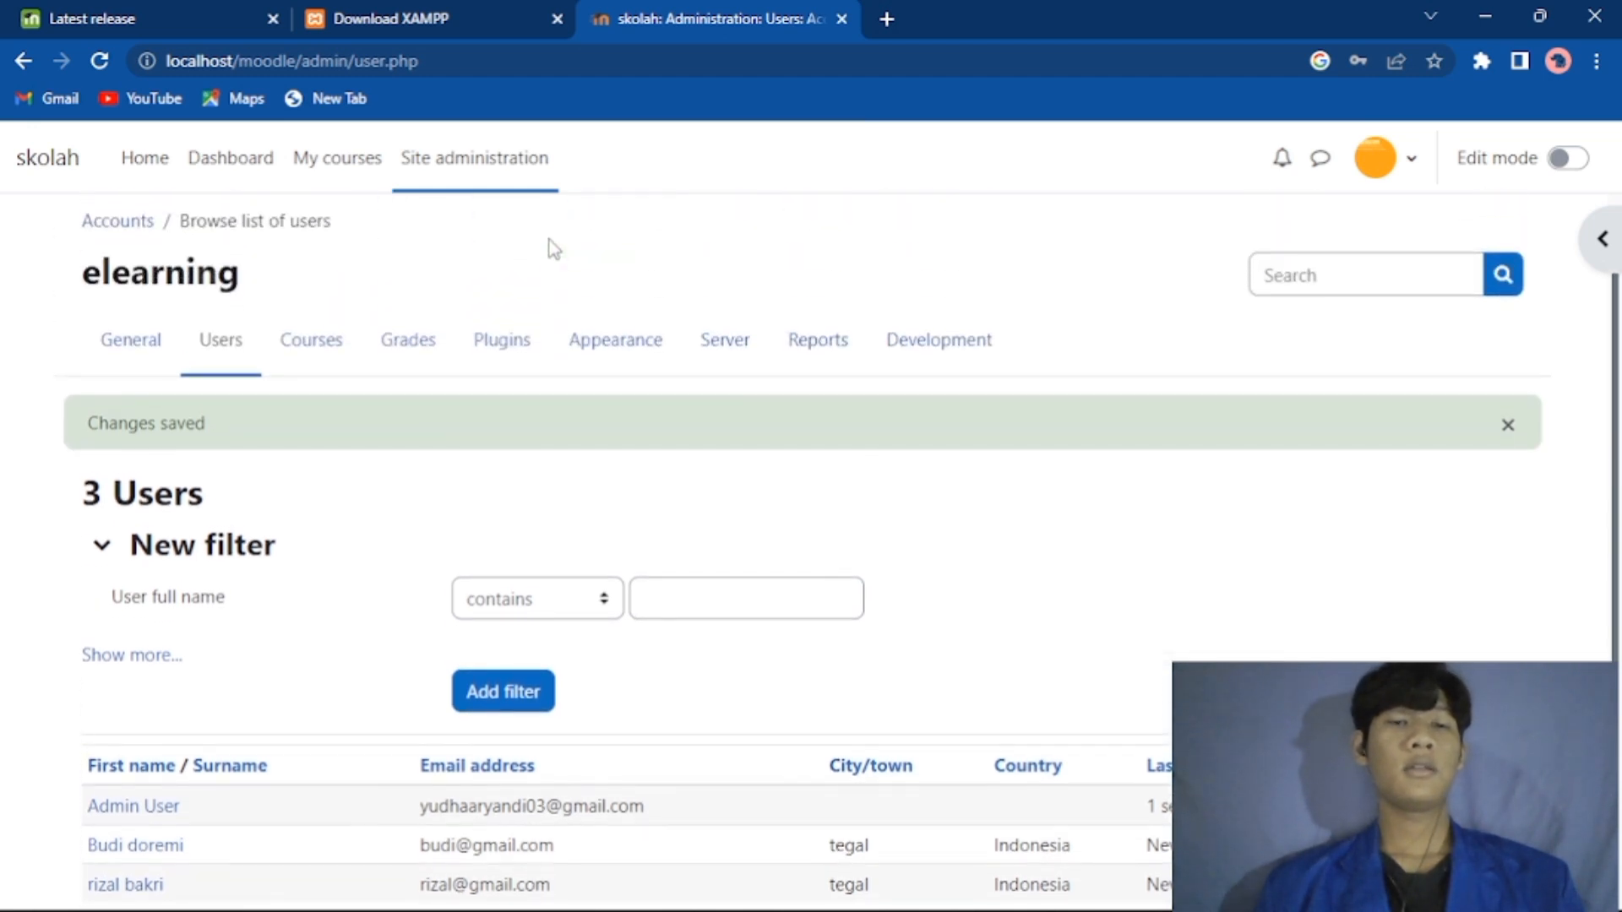
{"action": "scroll", "coordinate": [554, 248], "scroll_direction": "up", "scroll_amount": 1}
{"action": "scroll", "coordinate": [550, 246], "scroll_direction": "down", "scroll_amount": 2}
{"action": "scroll", "coordinate": [551, 246], "scroll_direction": "up", "scroll_amount": 3}
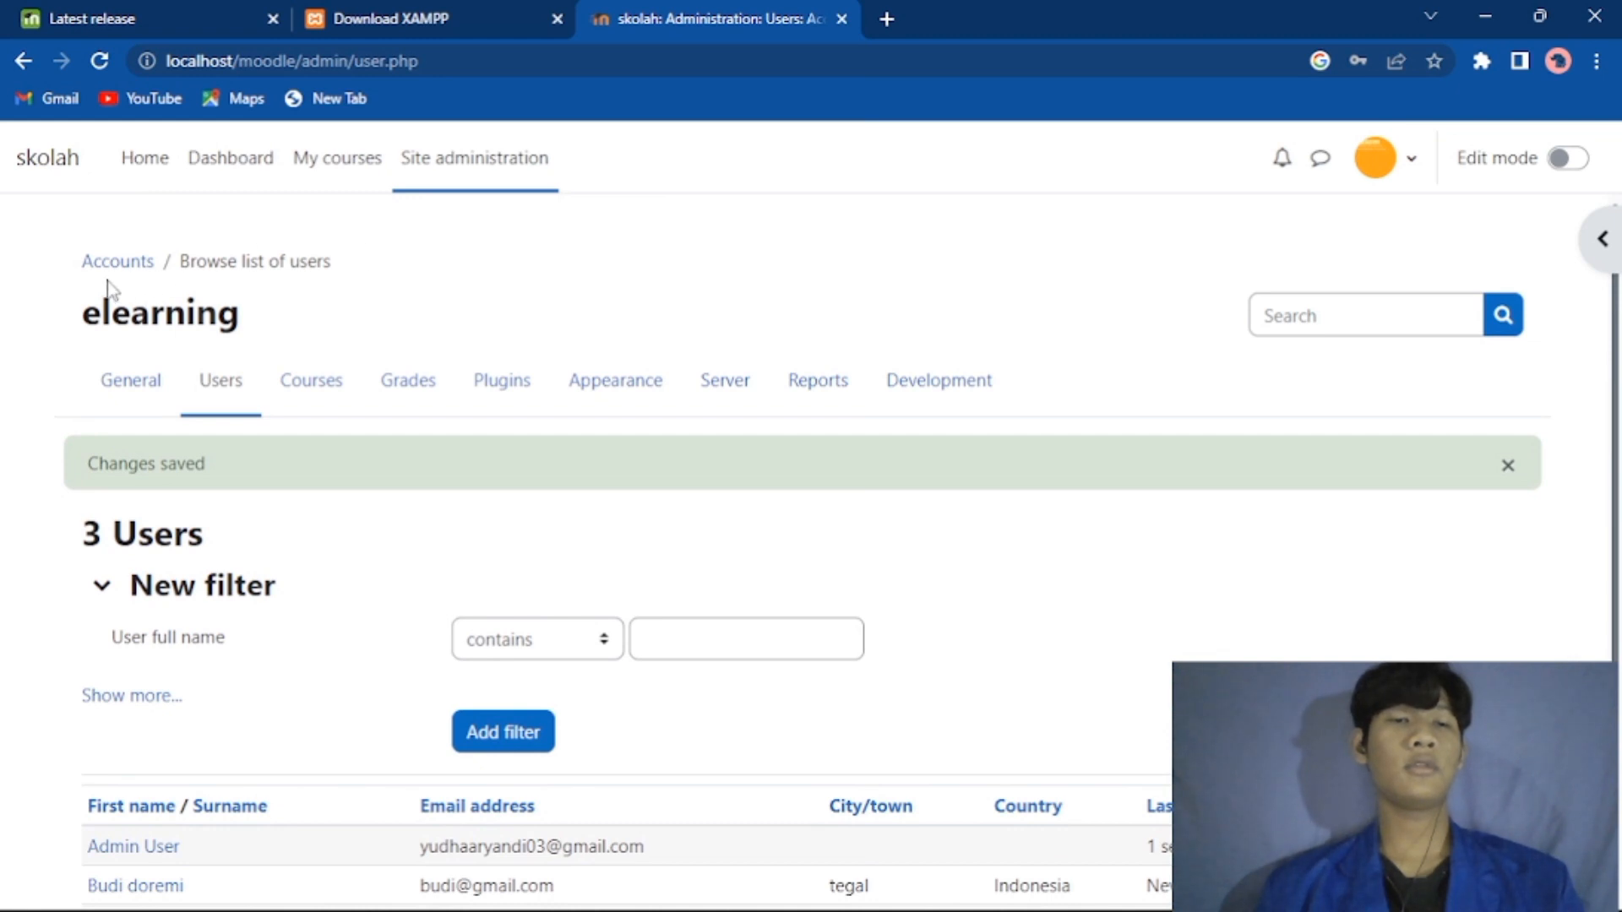
{"action": "scroll", "coordinate": [420, 373], "scroll_direction": "down", "scroll_amount": 2}
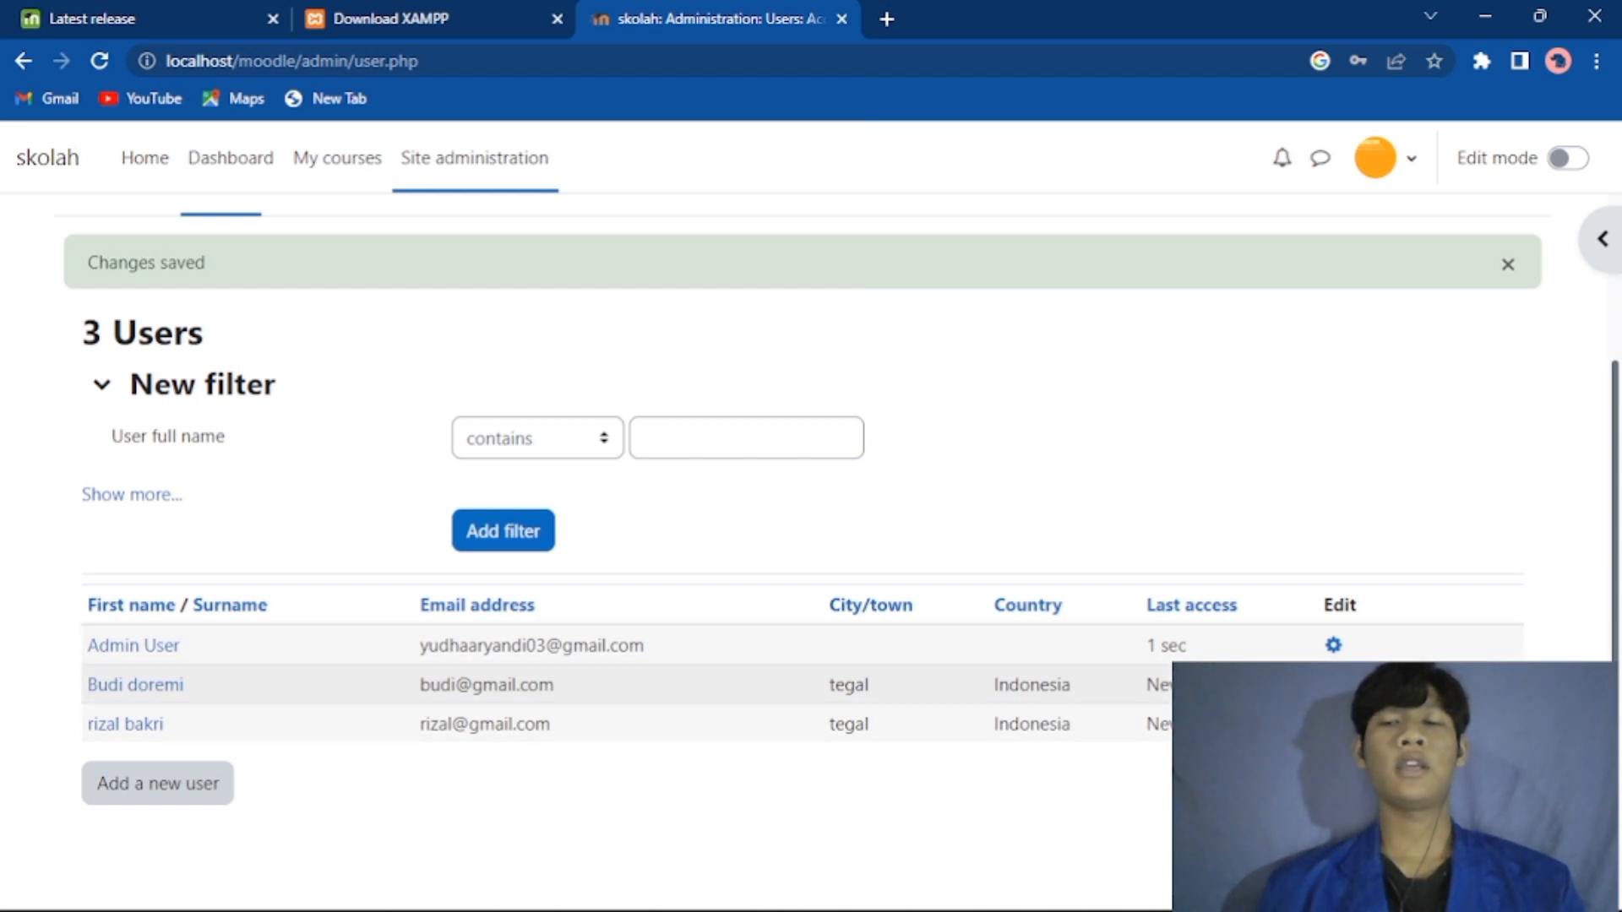
{"action": "scroll", "coordinate": [811, 558], "scroll_direction": "up", "scroll_amount": 3}
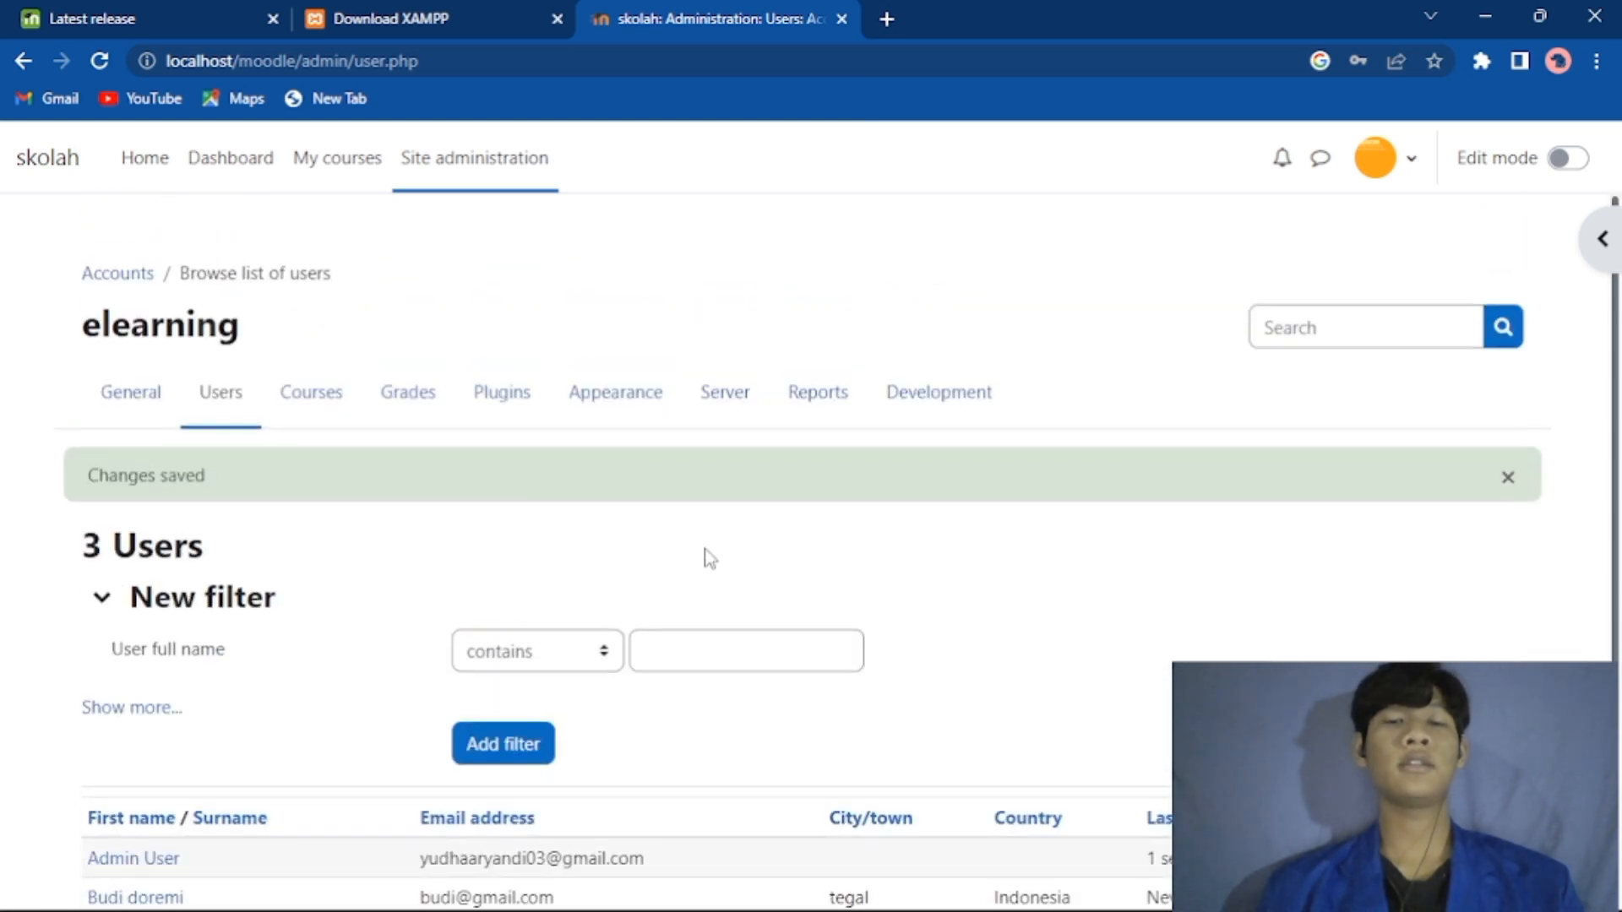
{"action": "scroll", "coordinate": [710, 557], "scroll_direction": "down", "scroll_amount": 1}
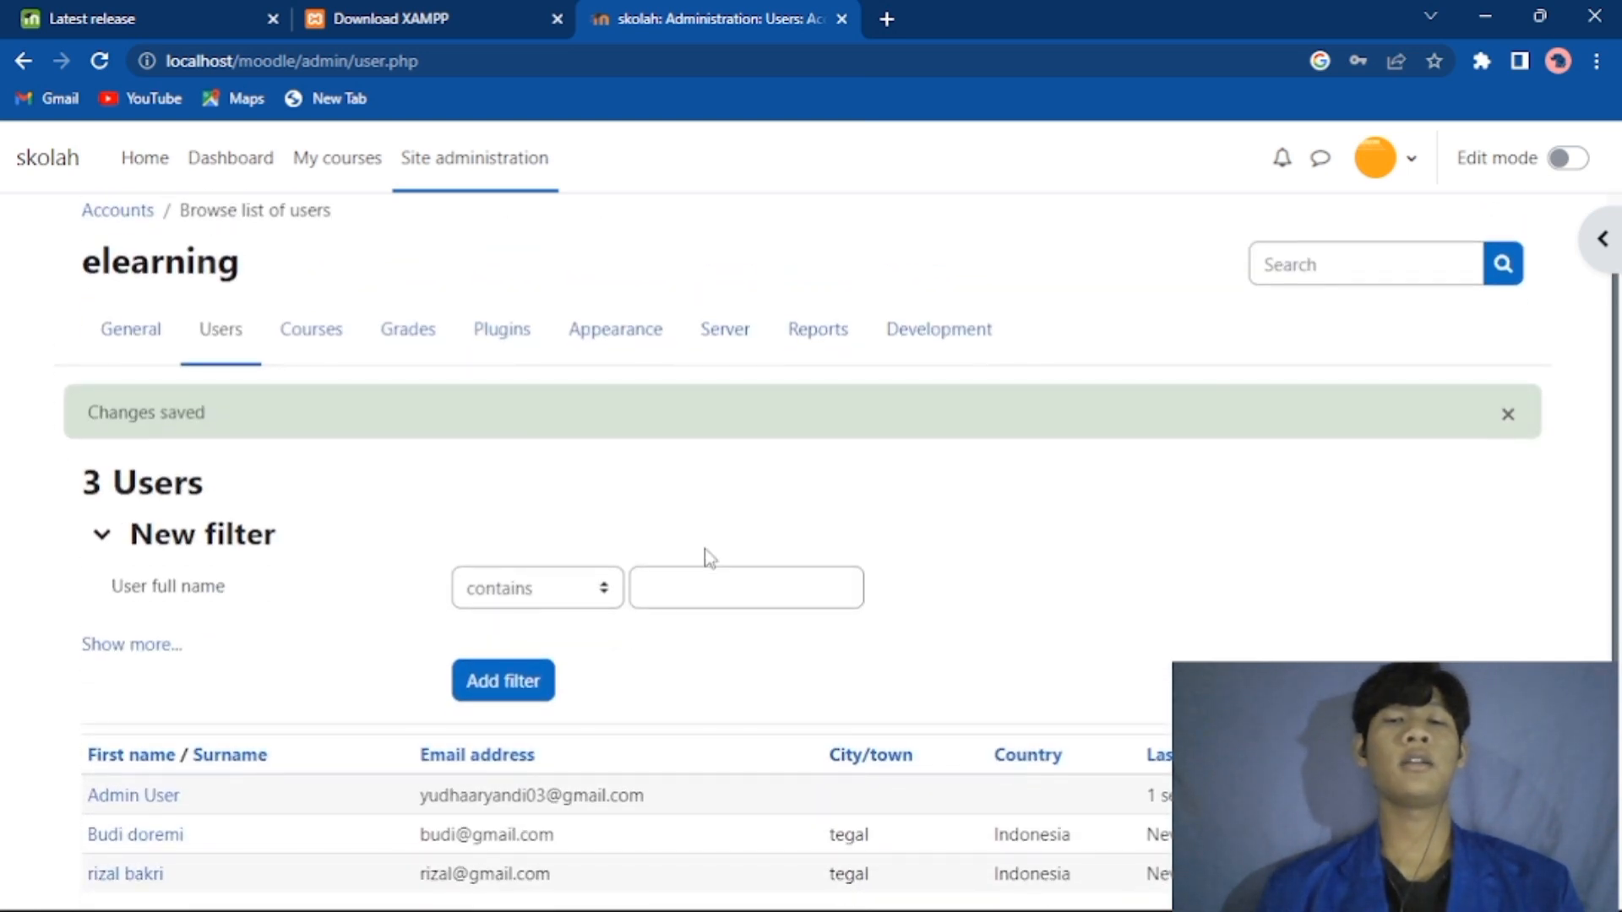
{"action": "scroll", "coordinate": [710, 557], "scroll_direction": "up", "scroll_amount": 1}
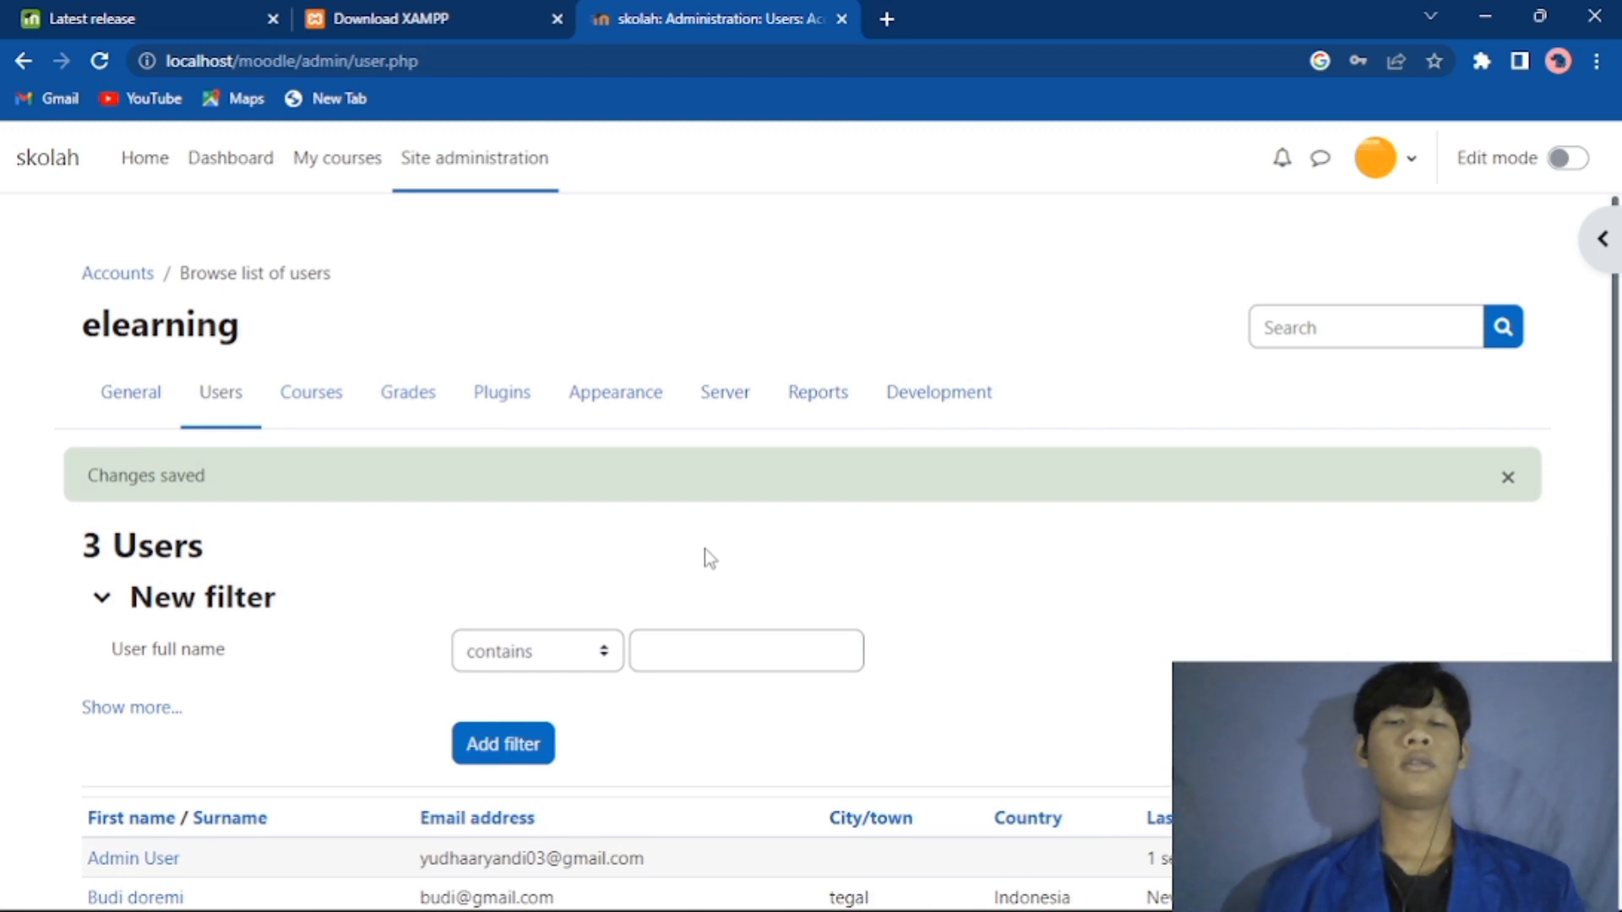
{"action": "scroll", "coordinate": [709, 557], "scroll_direction": "down", "scroll_amount": 1}
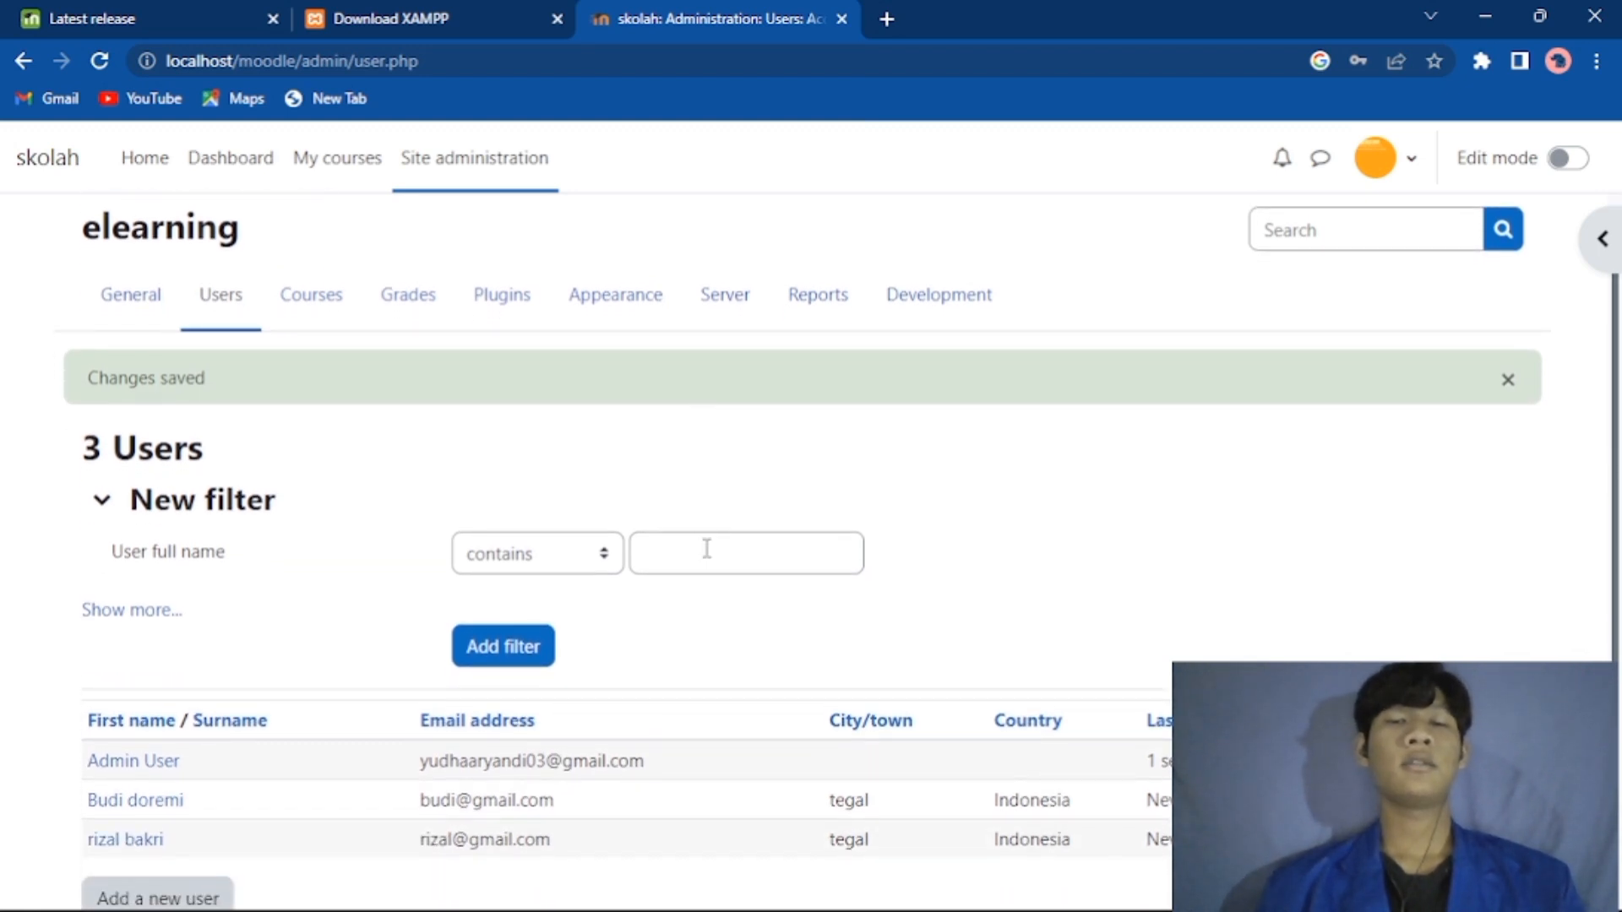
{"action": "scroll", "coordinate": [706, 551], "scroll_direction": "down", "scroll_amount": 1}
{"action": "scroll", "coordinate": [706, 554], "scroll_direction": "up", "scroll_amount": 2}
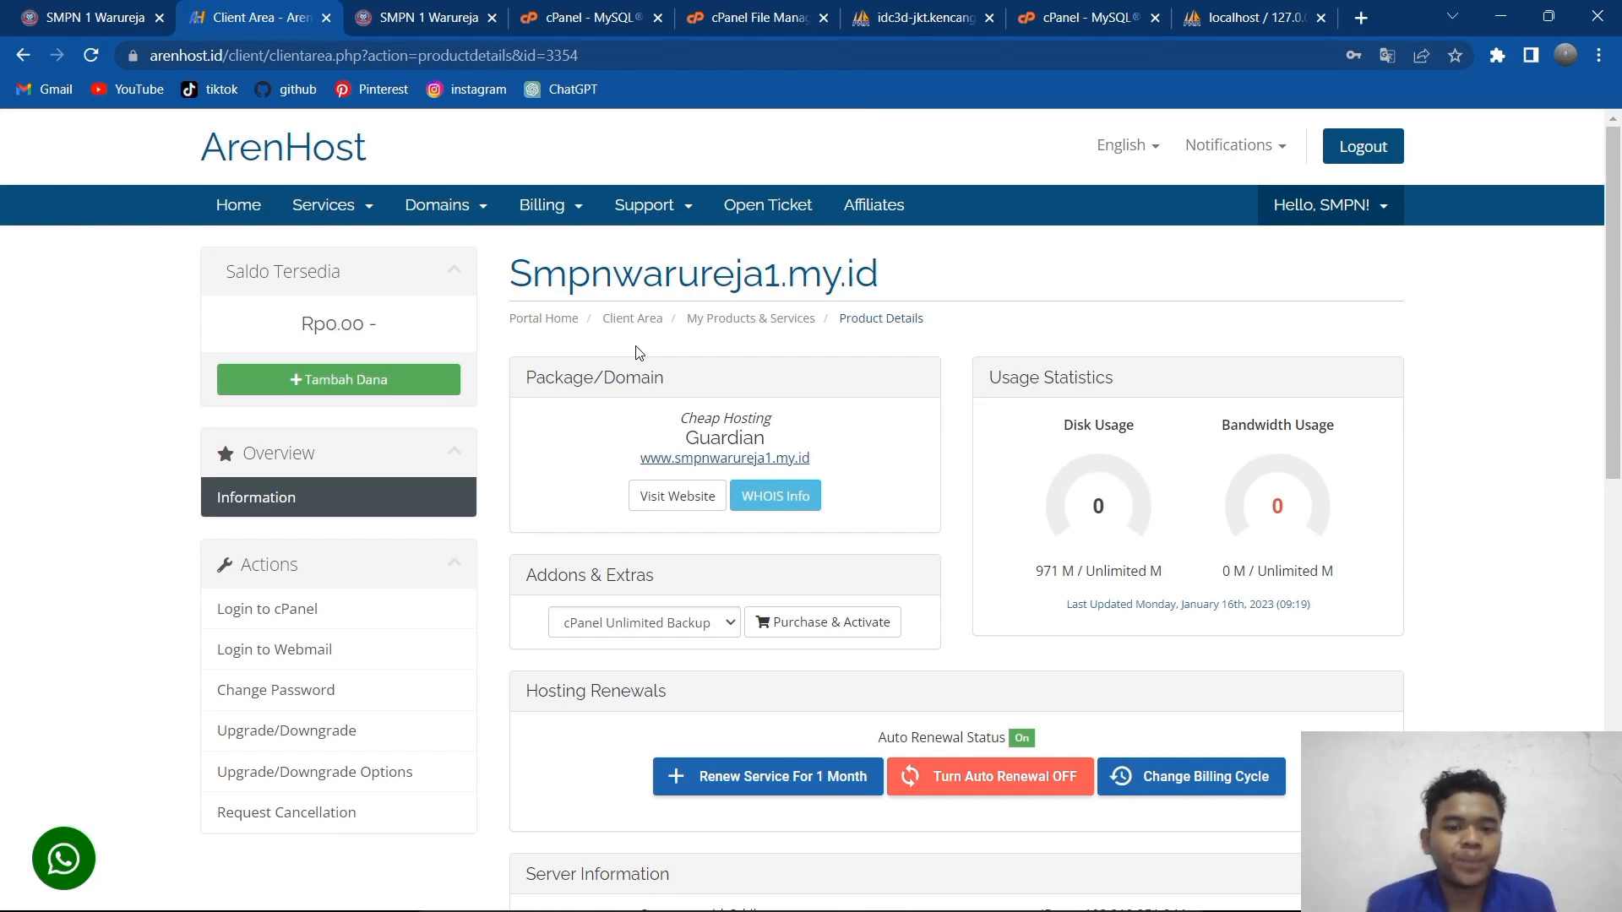
Step: In the ArenHost client area, review the hosting product's package, usage, renewal and server information down to the quick shortcuts
{"action": "scroll", "coordinate": [640, 353], "scroll_direction": "down", "scroll_amount": 2}
{"action": "scroll", "coordinate": [640, 353], "scroll_direction": "down", "scroll_amount": 3}
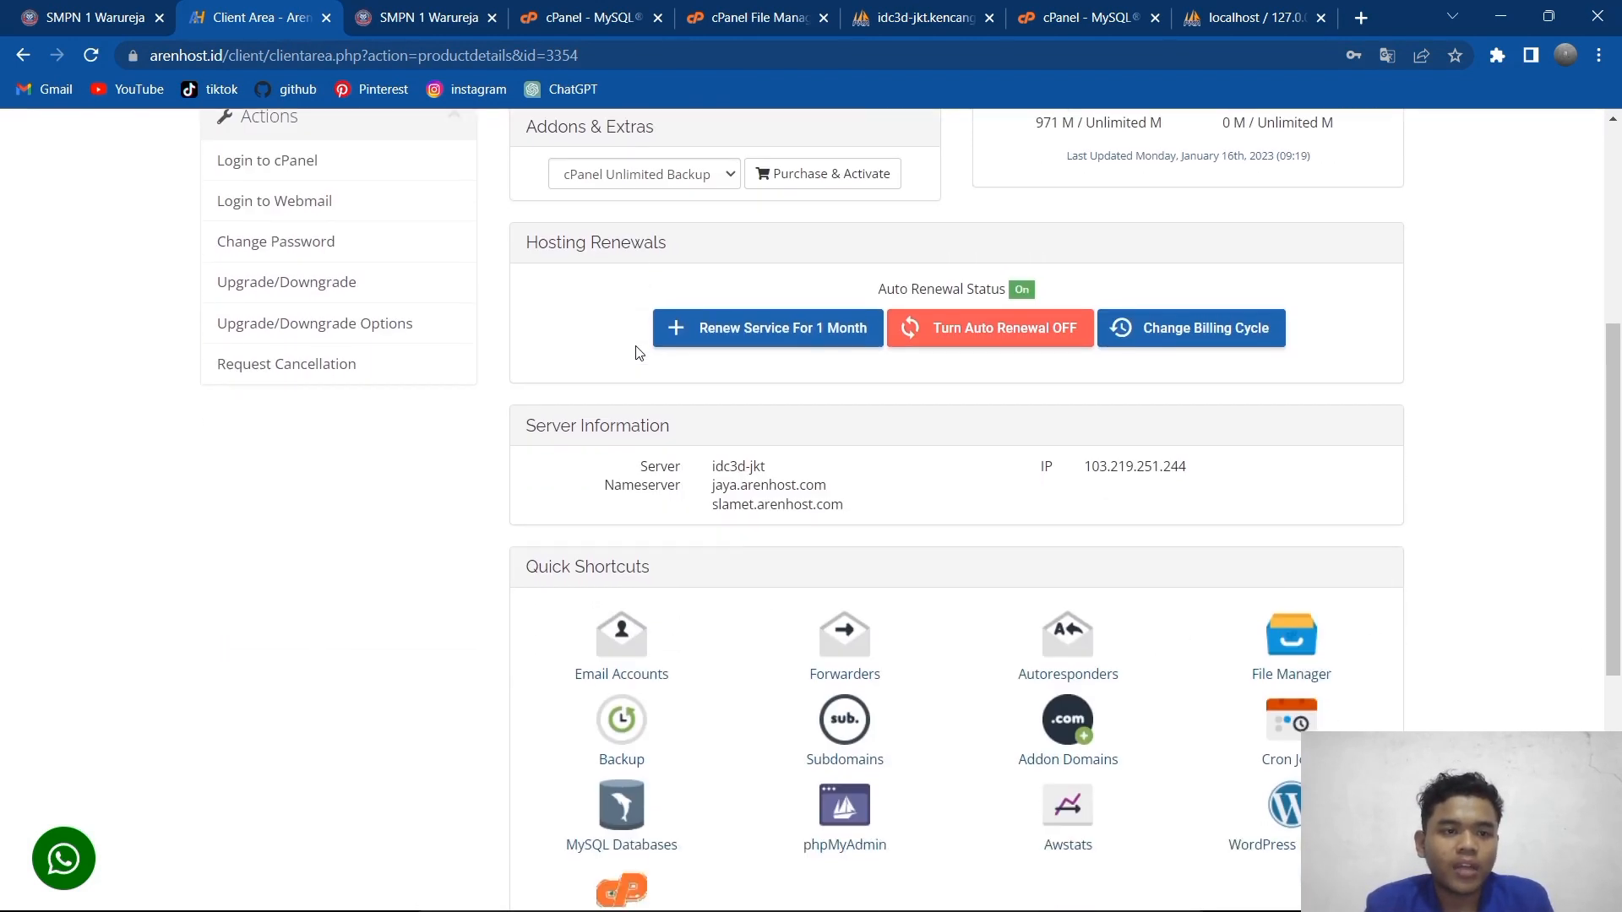
{"action": "scroll", "coordinate": [640, 353], "scroll_direction": "up", "scroll_amount": 5}
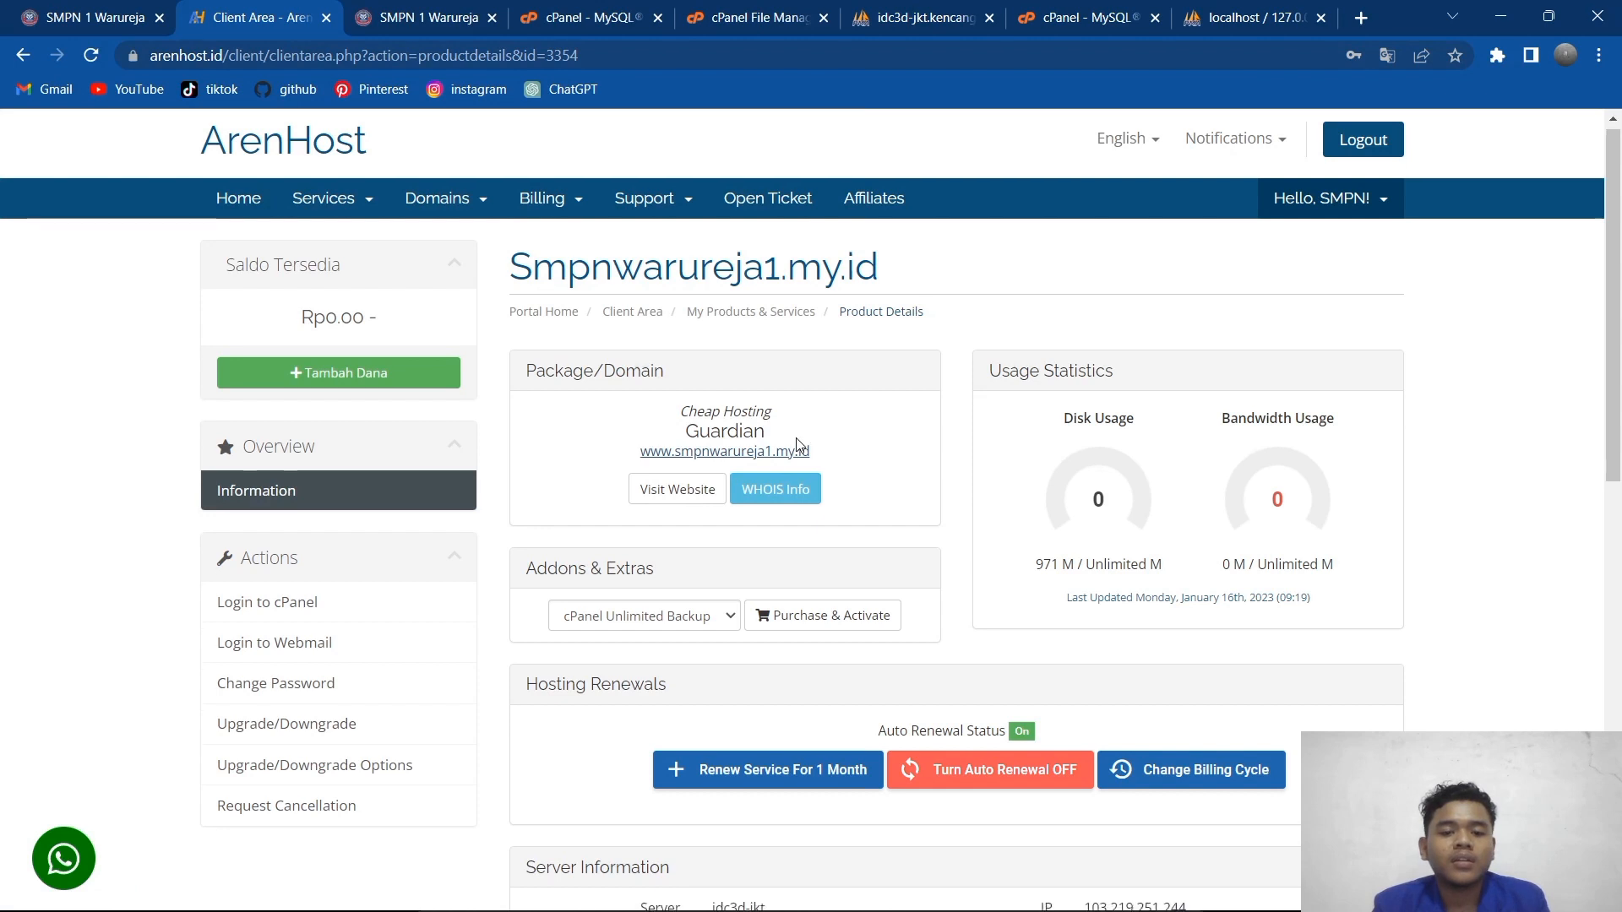
{"action": "scroll", "coordinate": [796, 444], "scroll_direction": "down", "scroll_amount": 2}
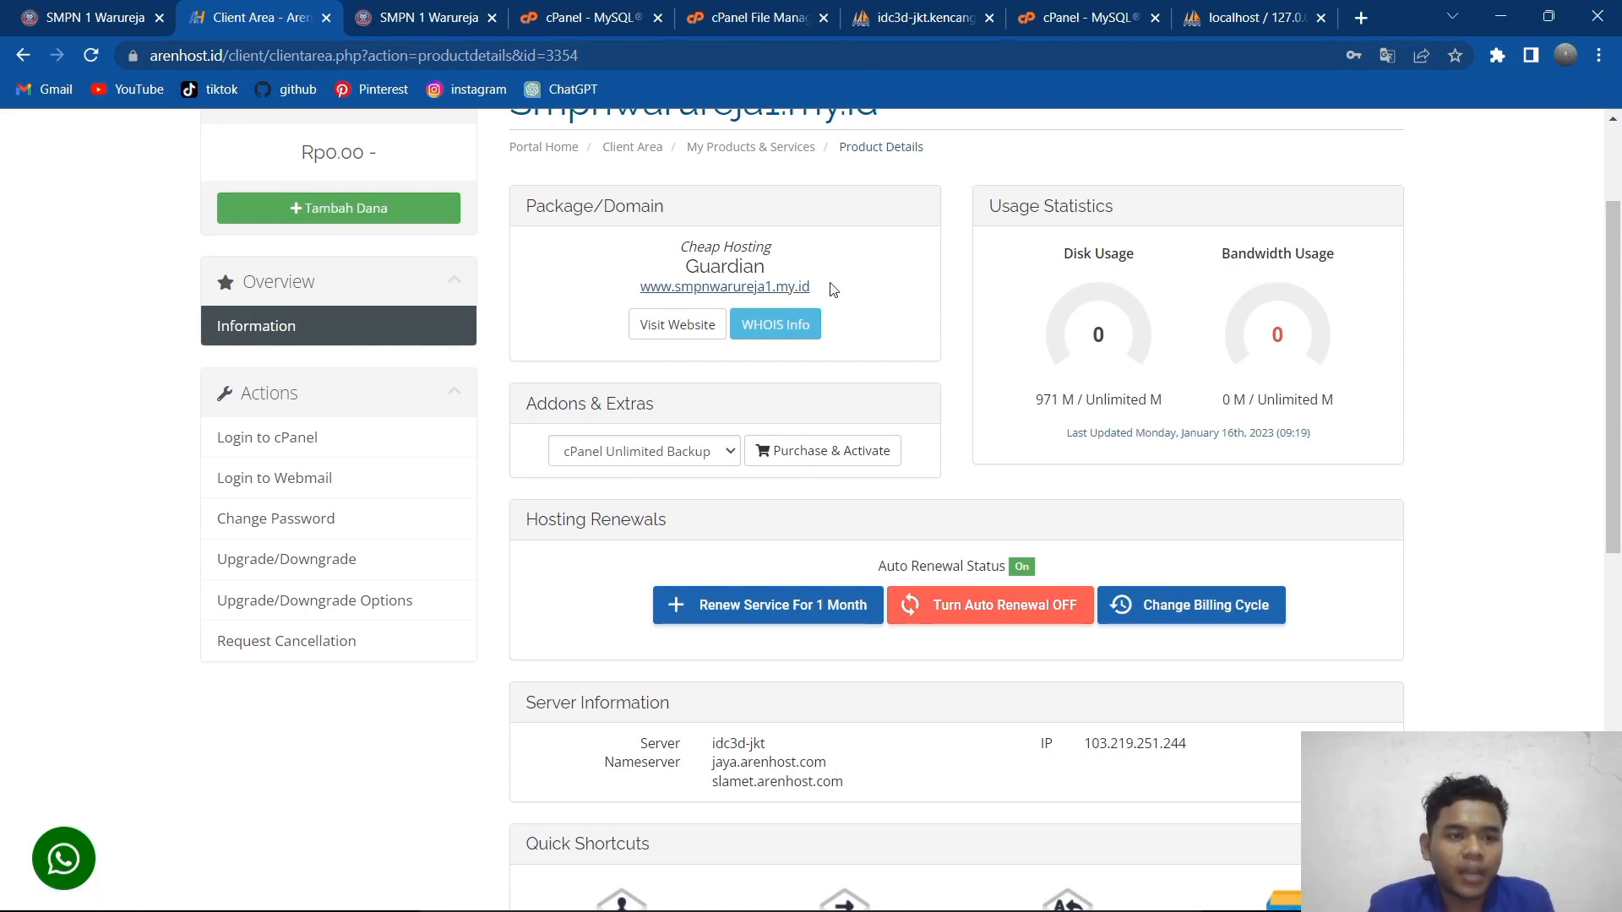
{"action": "scroll", "coordinate": [833, 290], "scroll_direction": "down", "scroll_amount": 3}
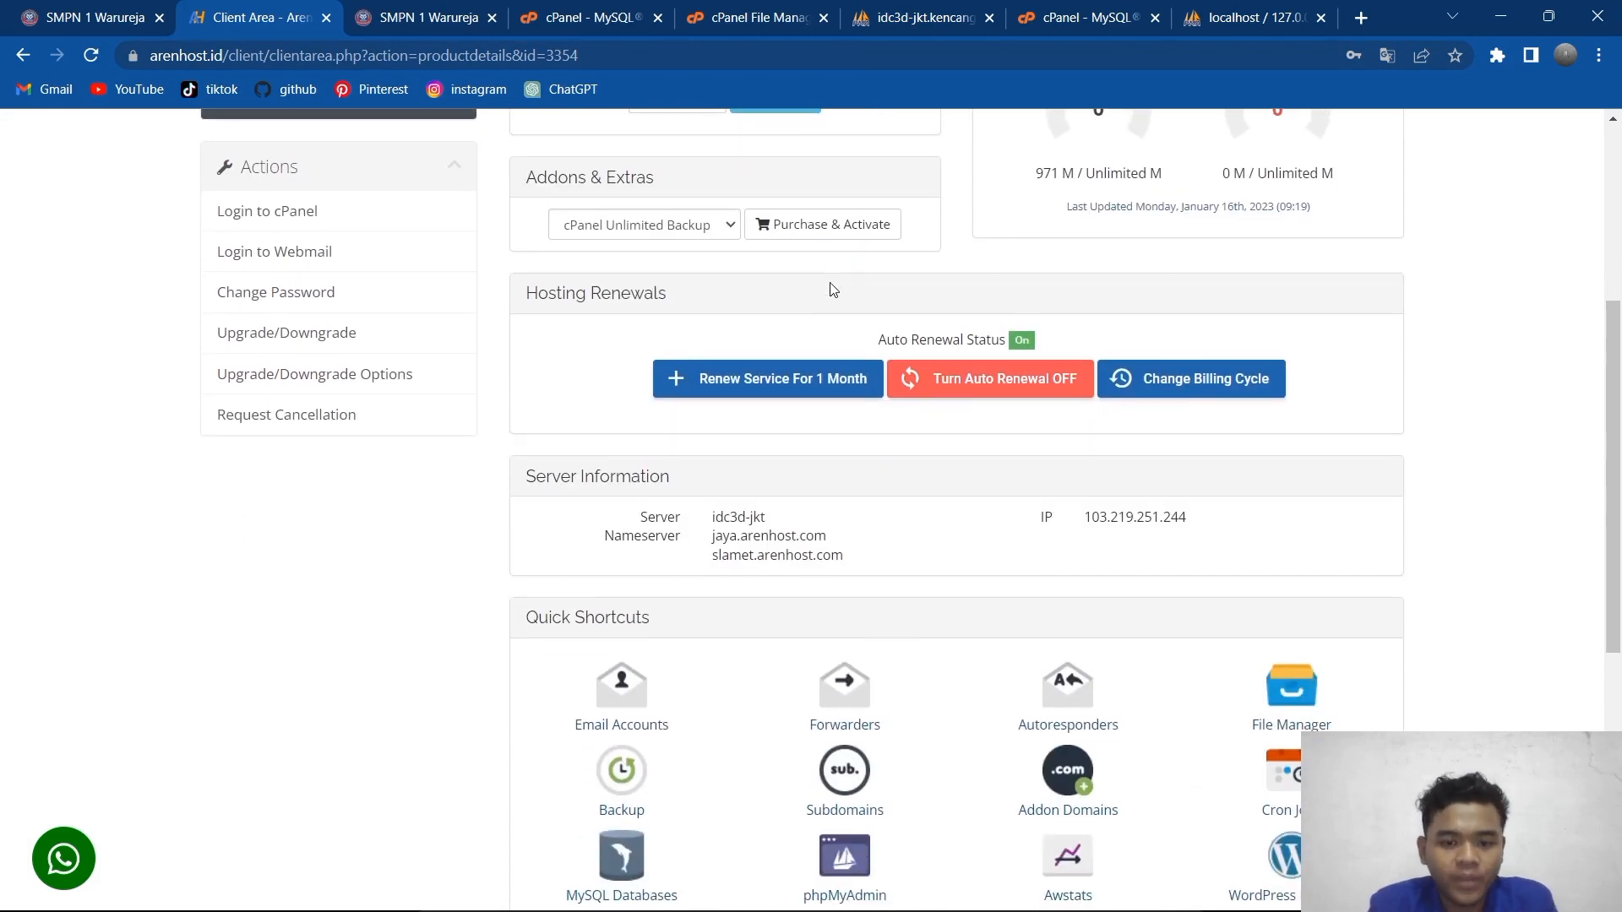
{"action": "scroll", "coordinate": [833, 290], "scroll_direction": "down", "scroll_amount": 4}
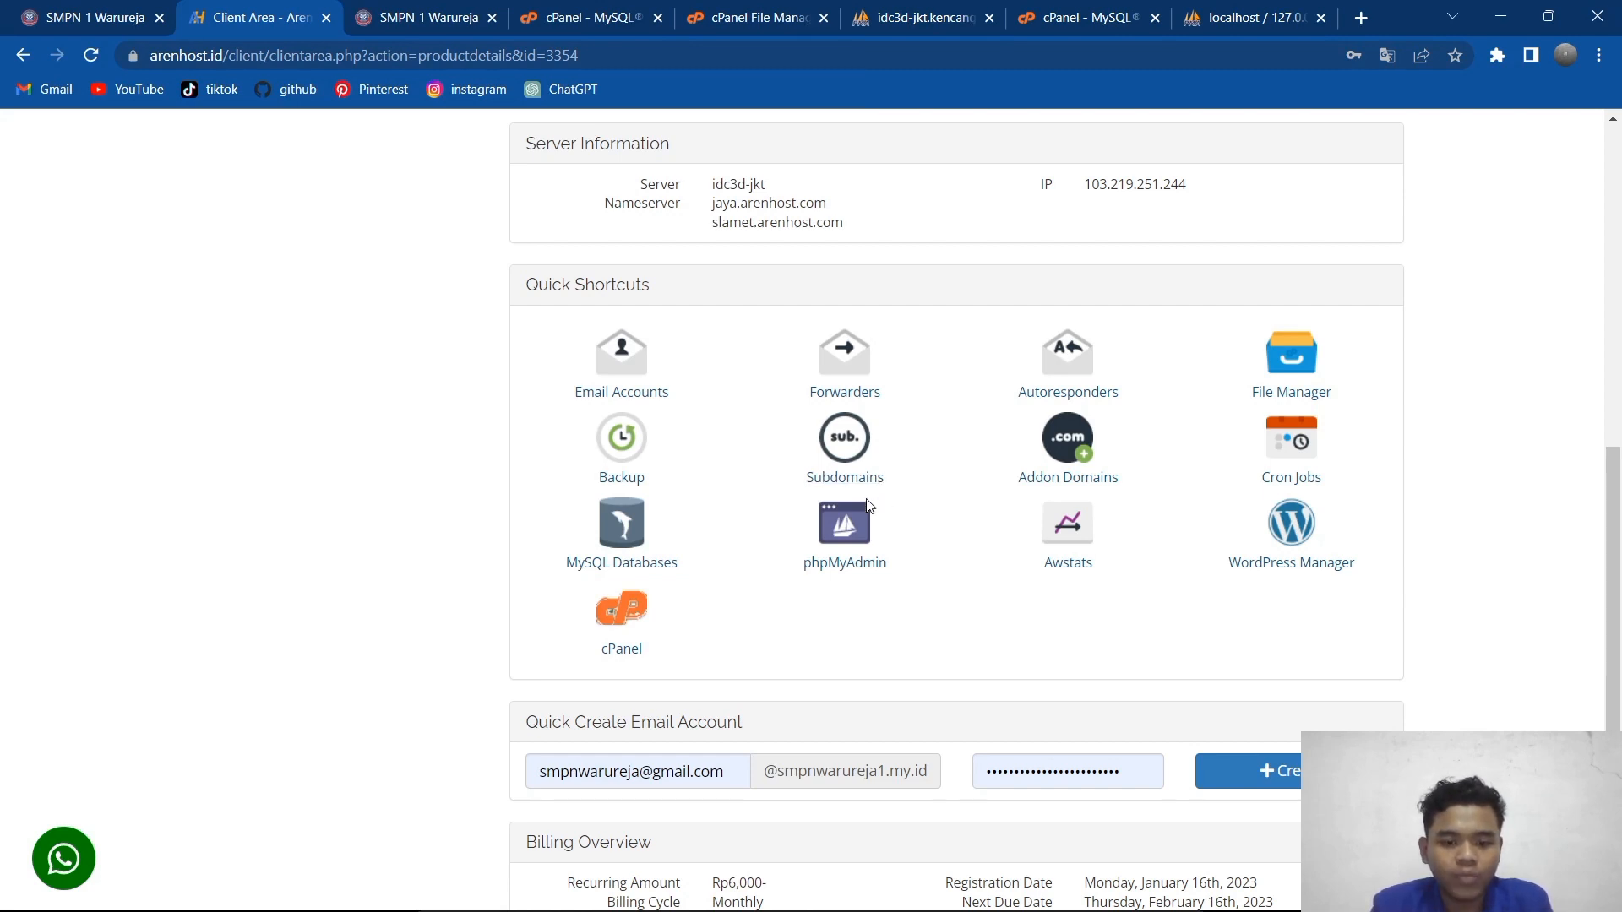
Step: Open the hosting account's MySQL Databases page in a new tab, close the duplicate SMPN 1 Warureja tab, and switch to the database page
{"action": "right_click", "coordinate": [631, 565]}
{"action": "left_click", "coordinate": [687, 588]}
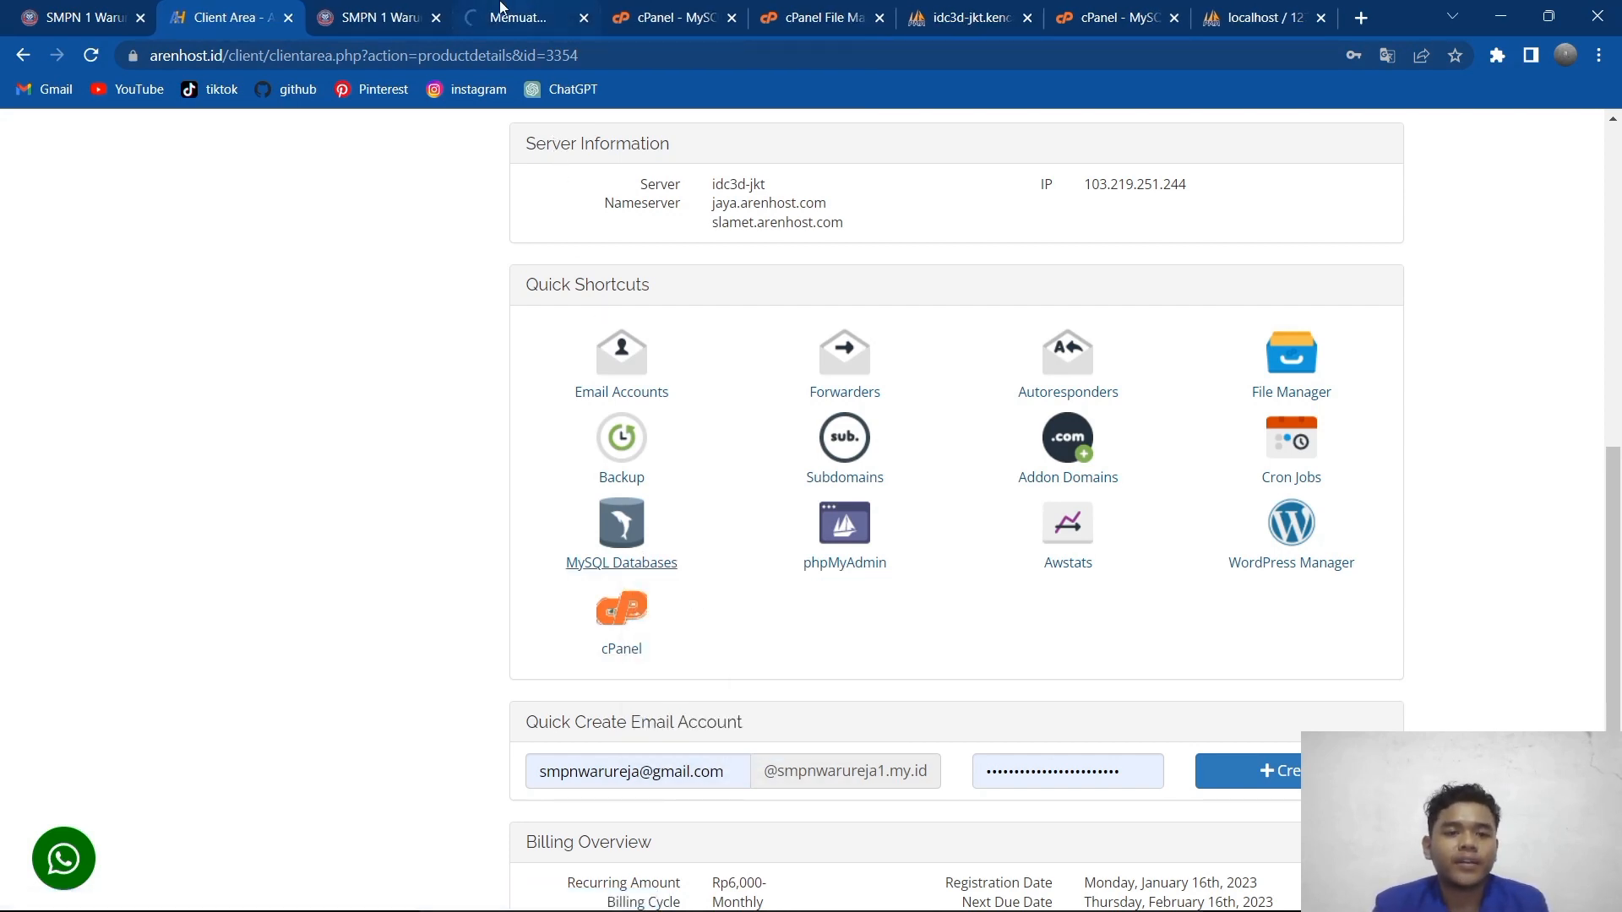
{"action": "left_click", "coordinate": [436, 18]}
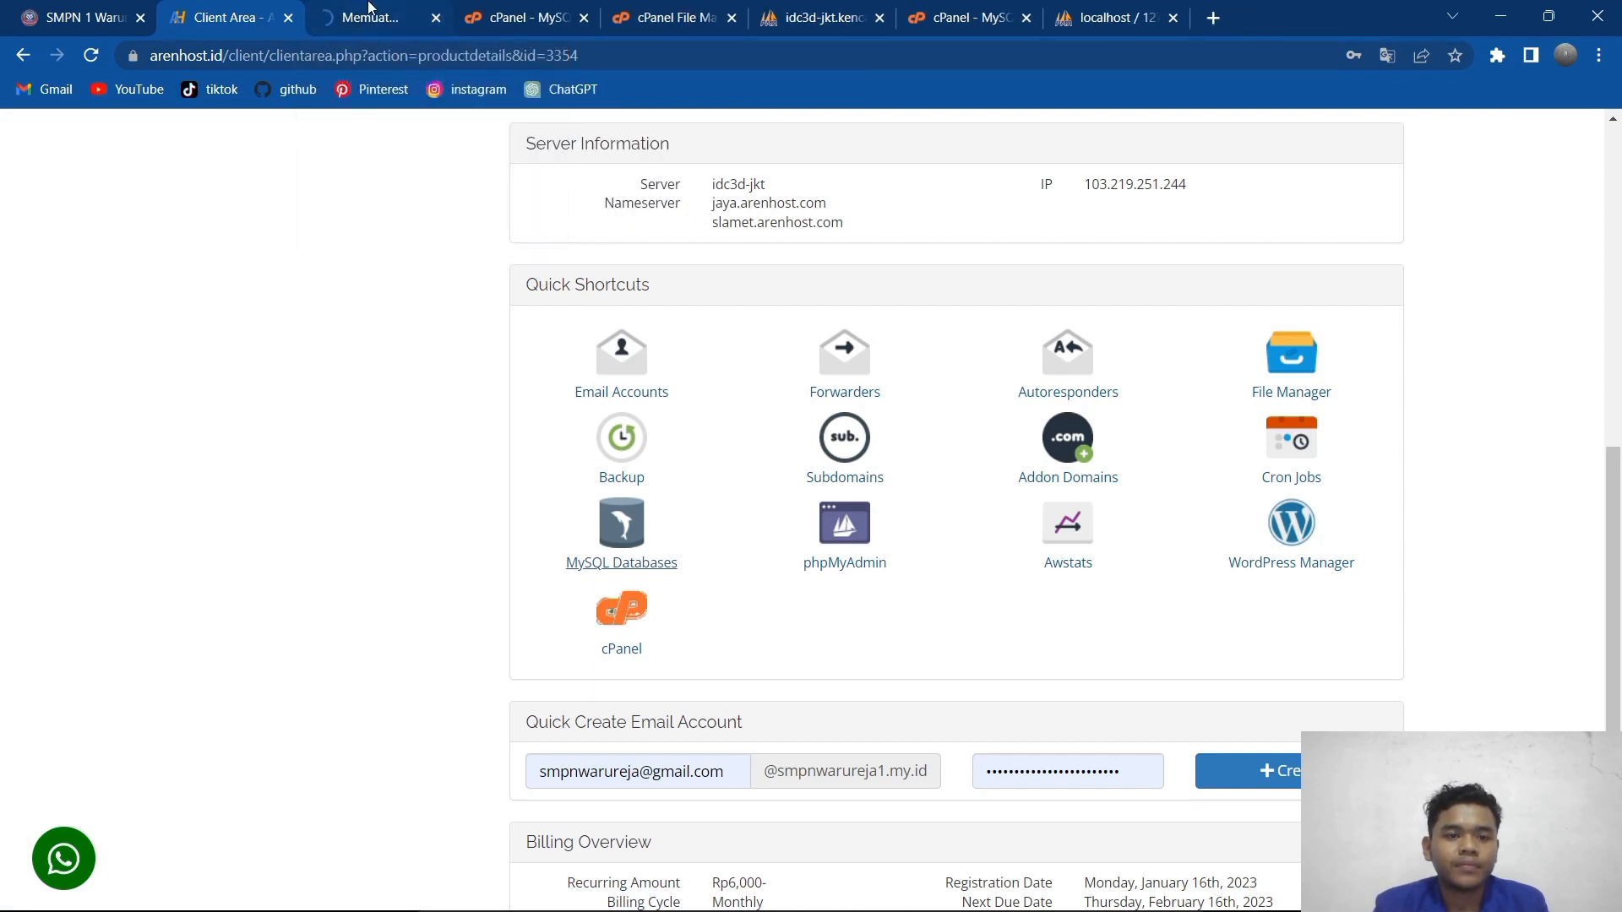
{"action": "left_click", "coordinate": [404, 19]}
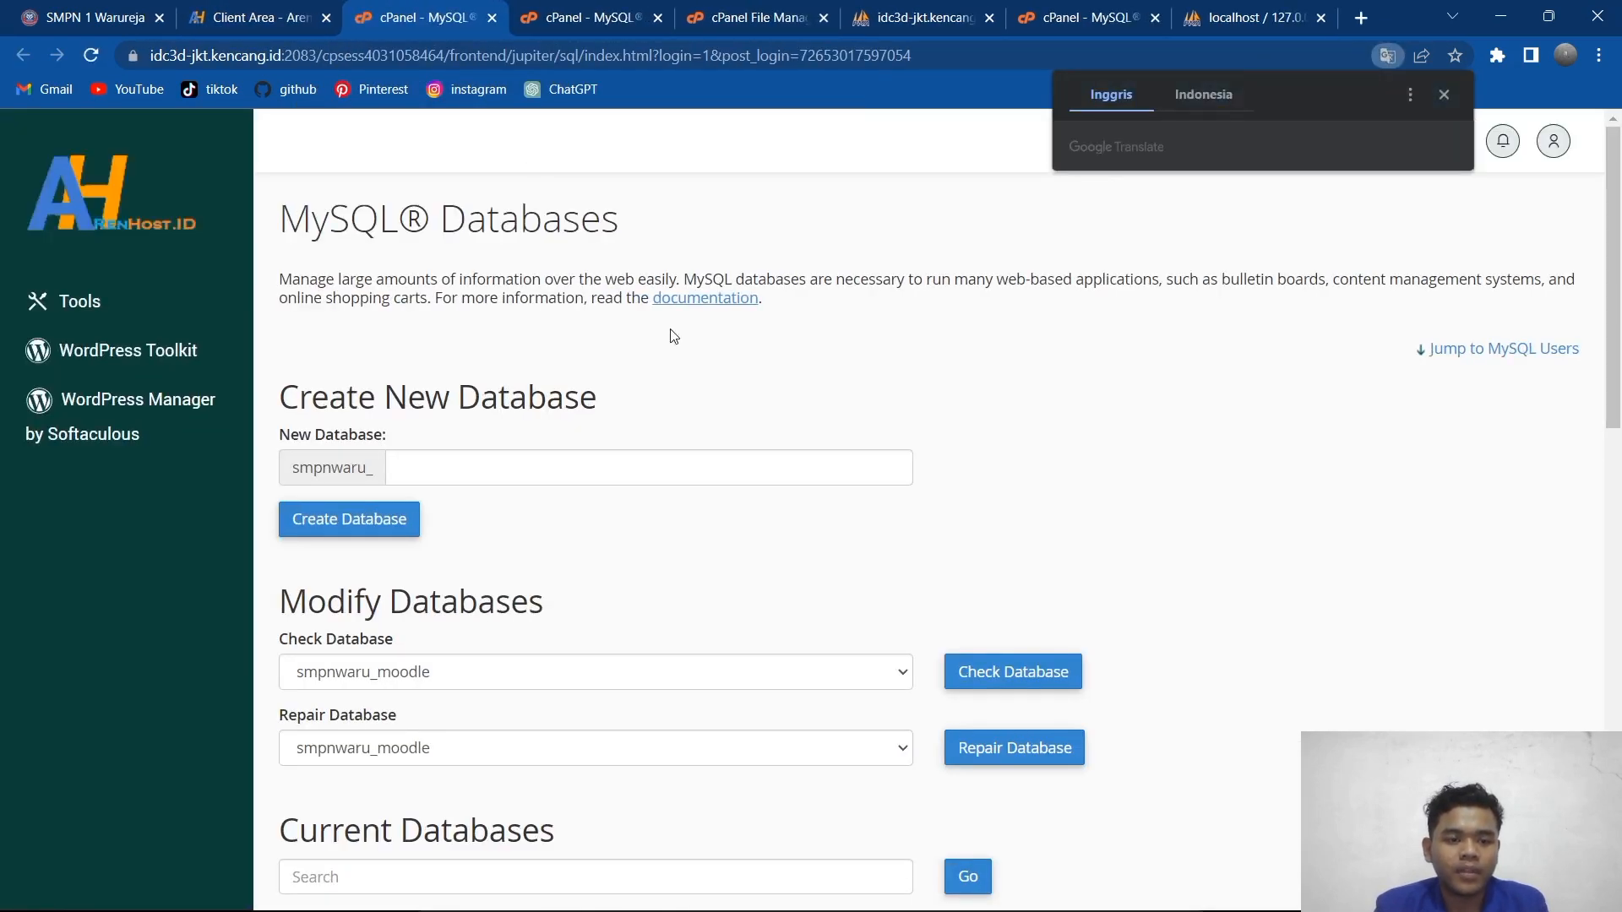
Step: Fill in moodle as the name of the new MySQL database
{"action": "scroll", "coordinate": [674, 336], "scroll_direction": "down", "scroll_amount": 2}
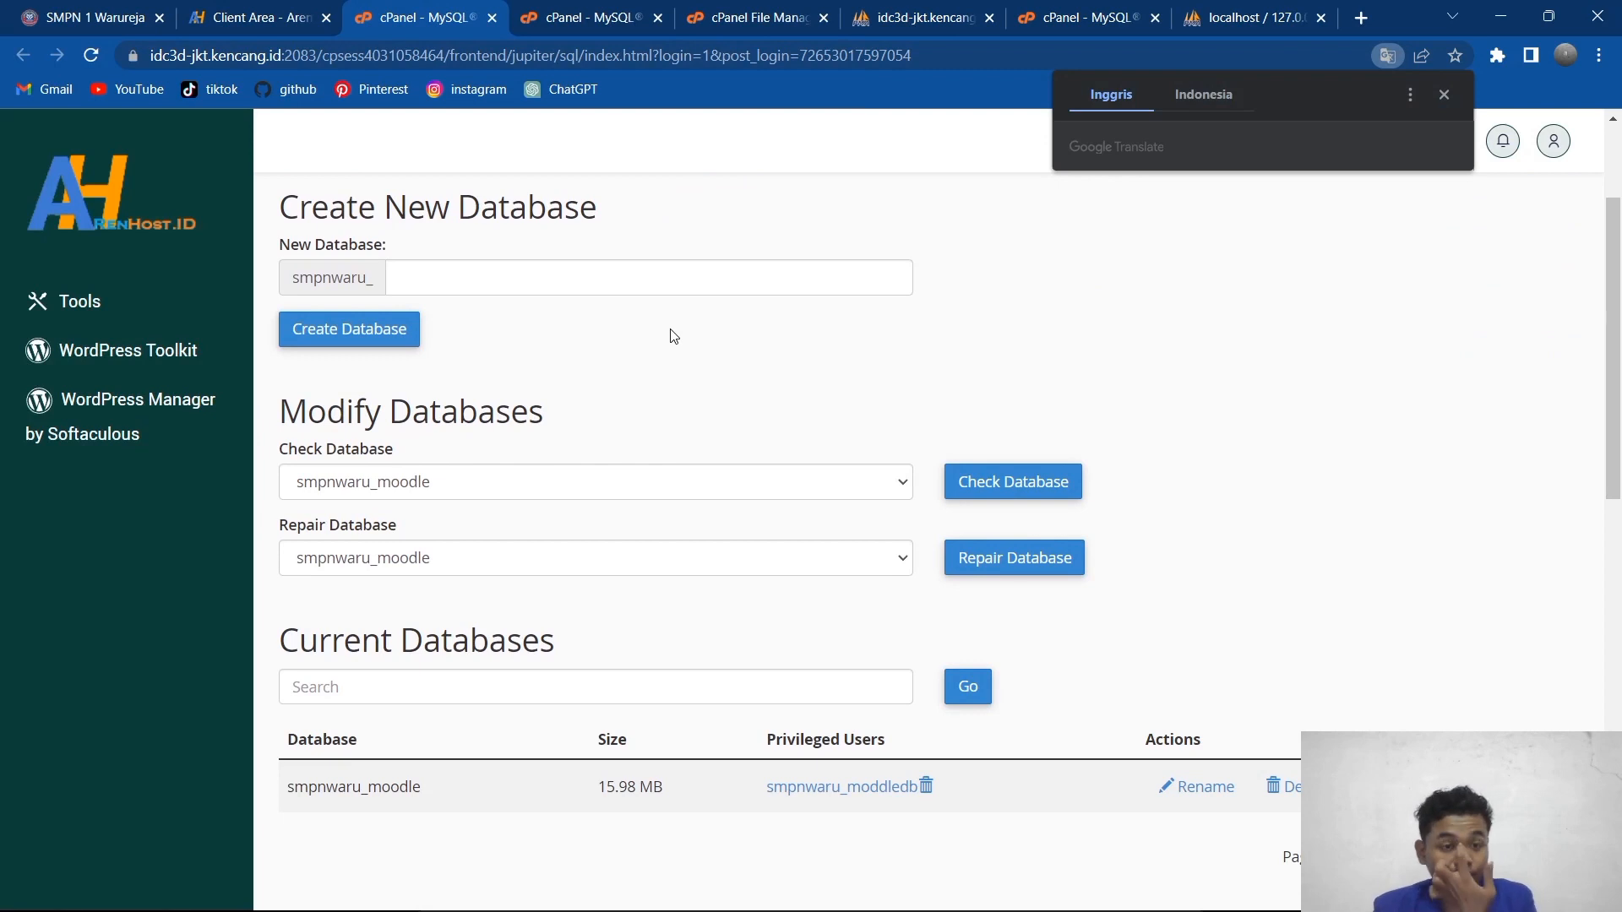
{"action": "scroll", "coordinate": [673, 336], "scroll_direction": "up", "scroll_amount": 2}
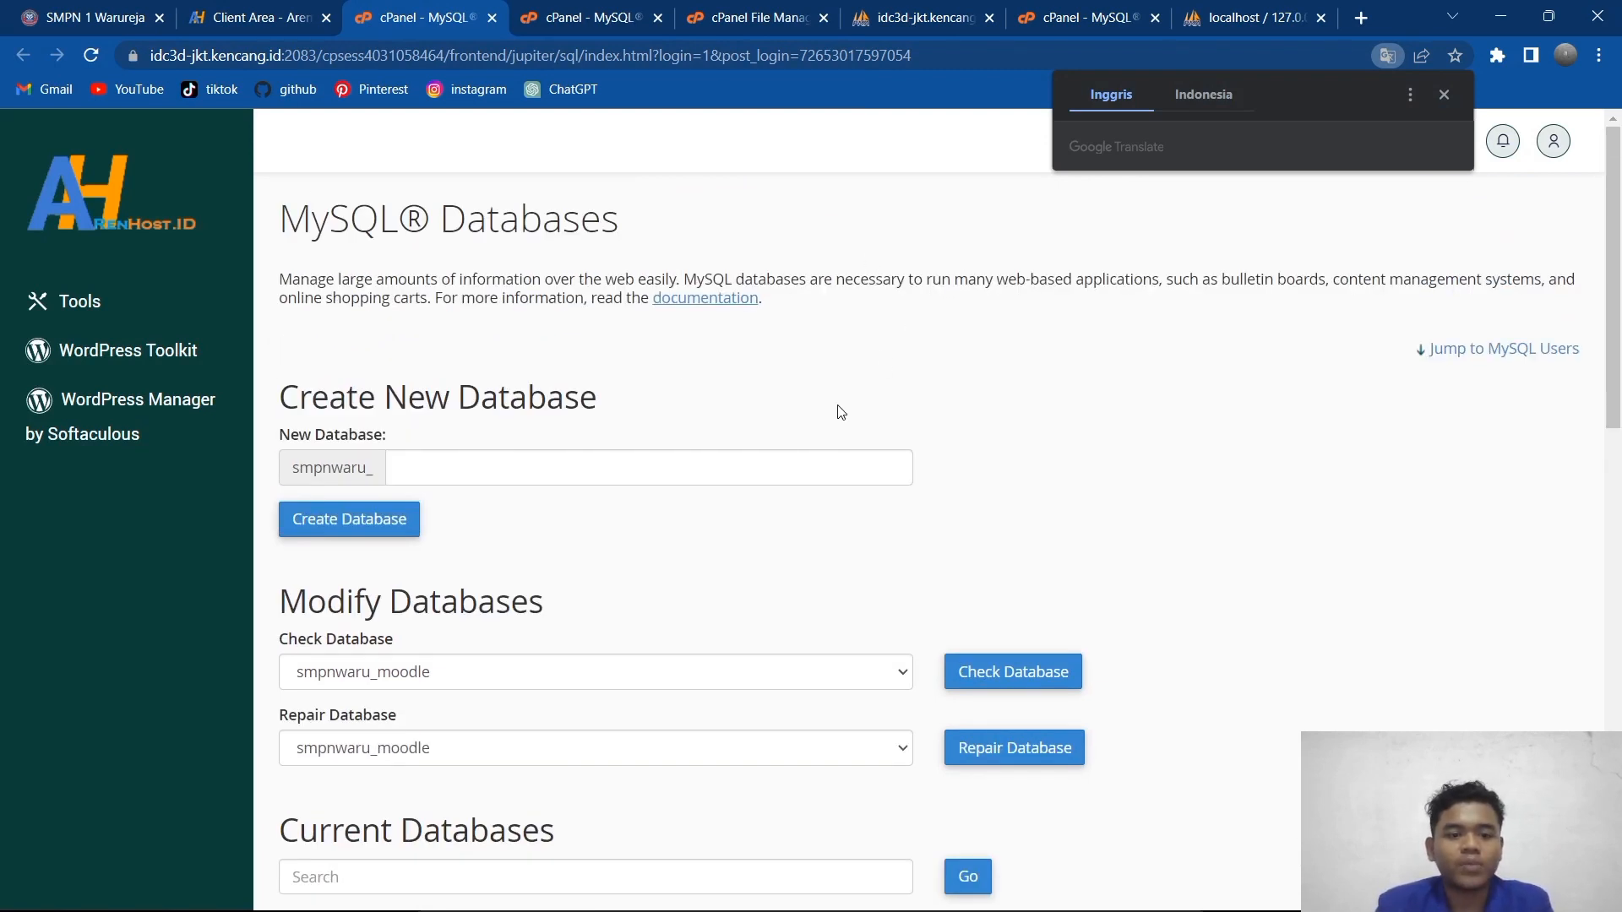
{"action": "scroll", "coordinate": [841, 413], "scroll_direction": "down", "scroll_amount": 3}
{"action": "left_click", "coordinate": [579, 210]}
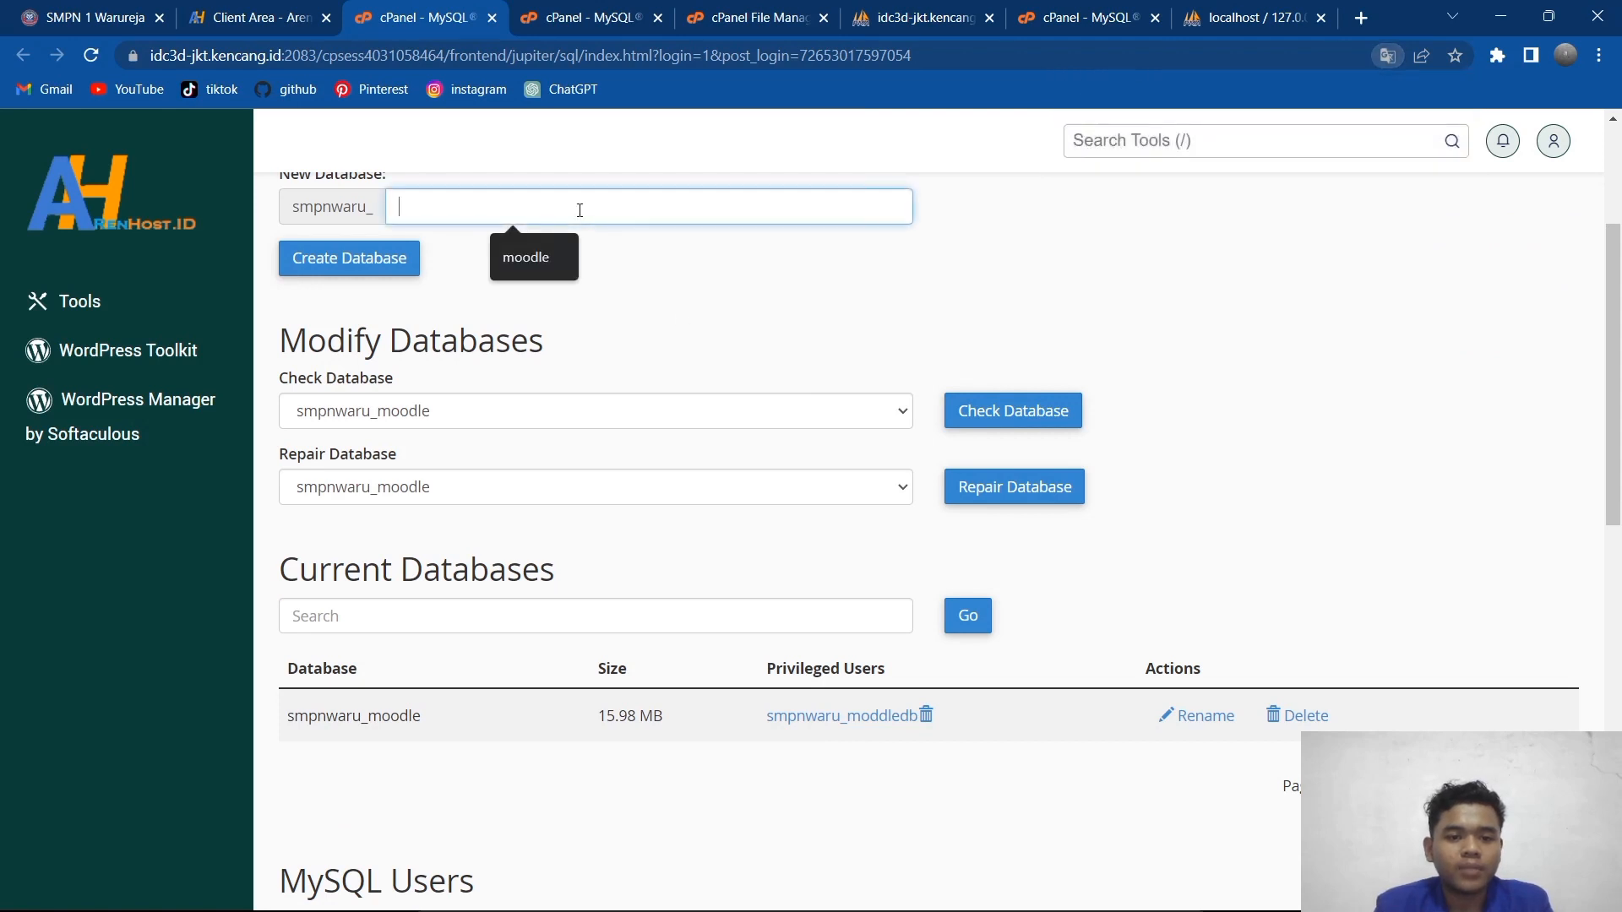
{"action": "left_click", "coordinate": [531, 265]}
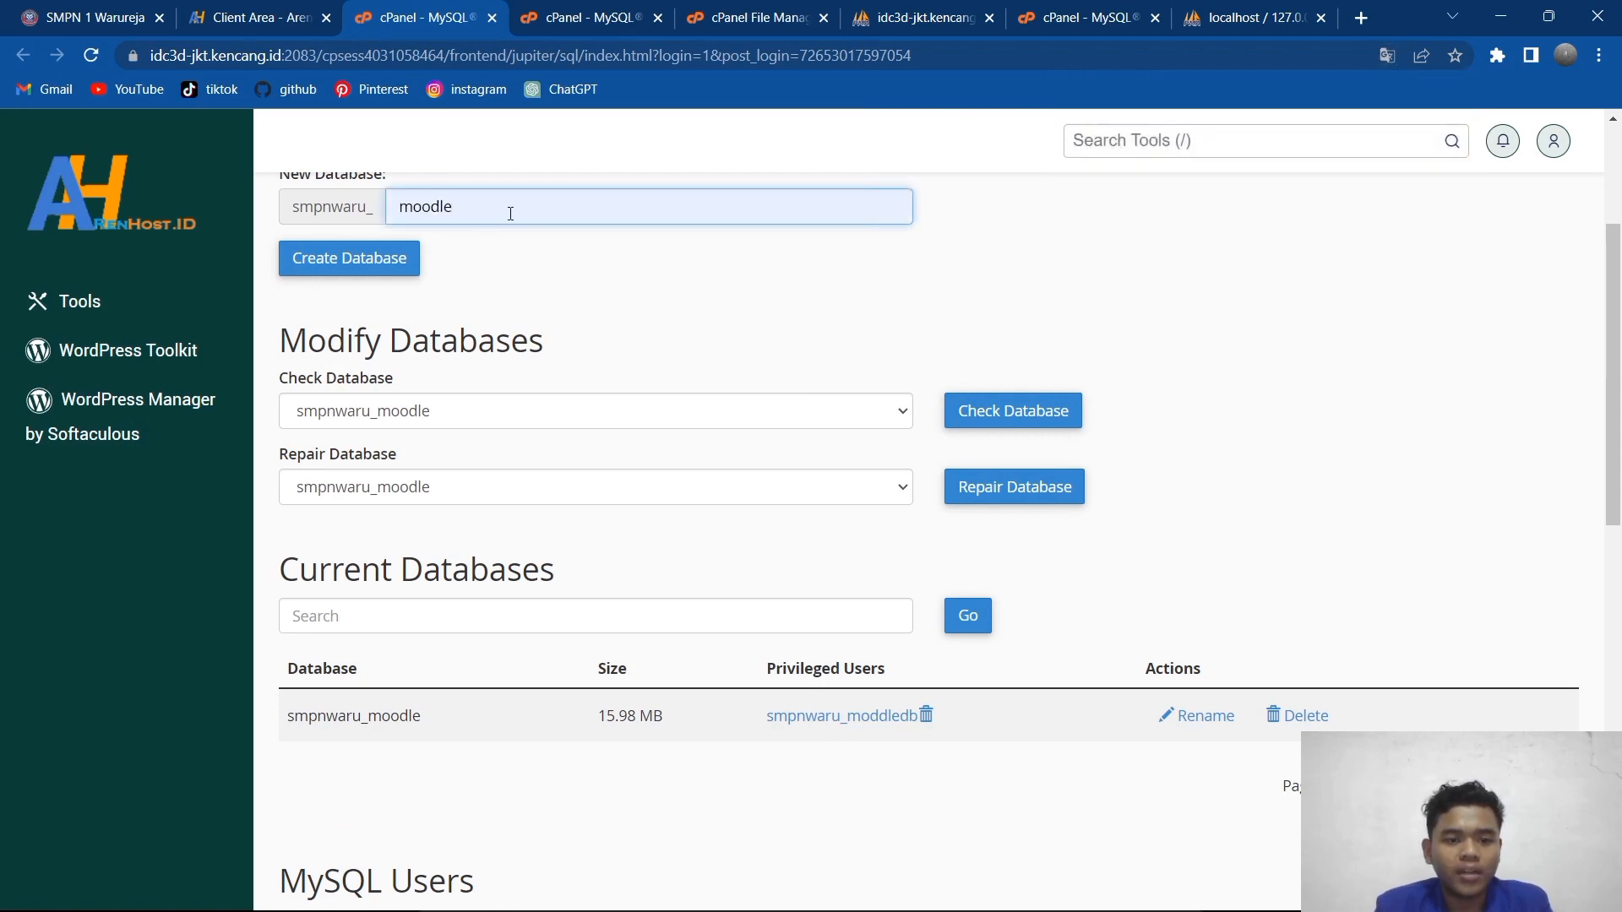
{"action": "scroll", "coordinate": [510, 213], "scroll_direction": "down", "scroll_amount": 2}
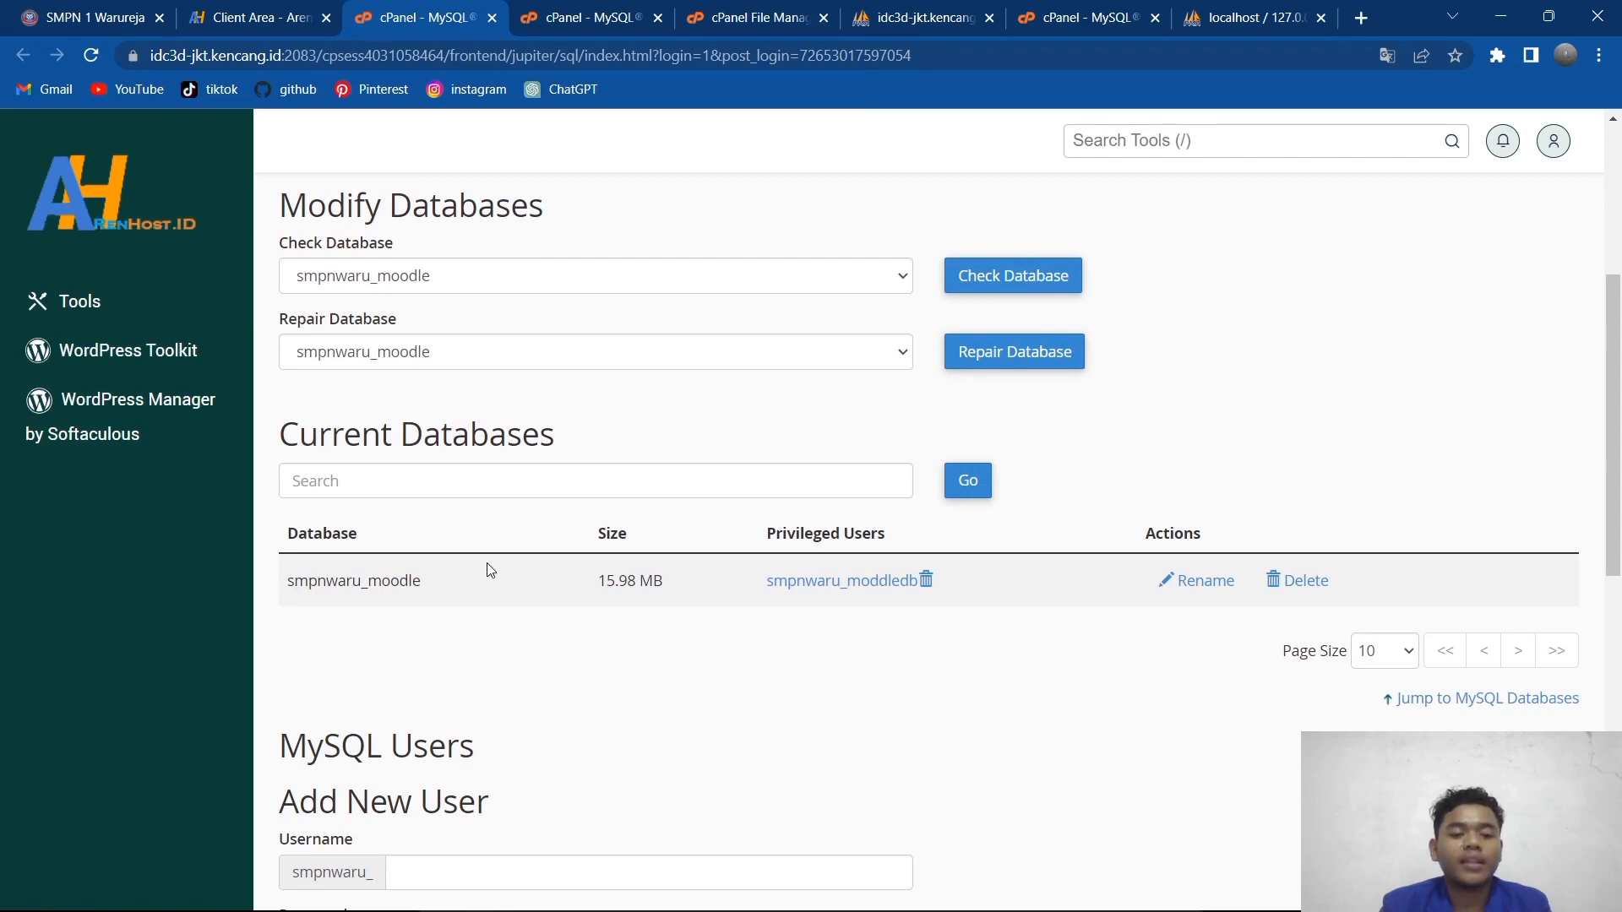
{"action": "scroll", "coordinate": [487, 563], "scroll_direction": "up", "scroll_amount": 3}
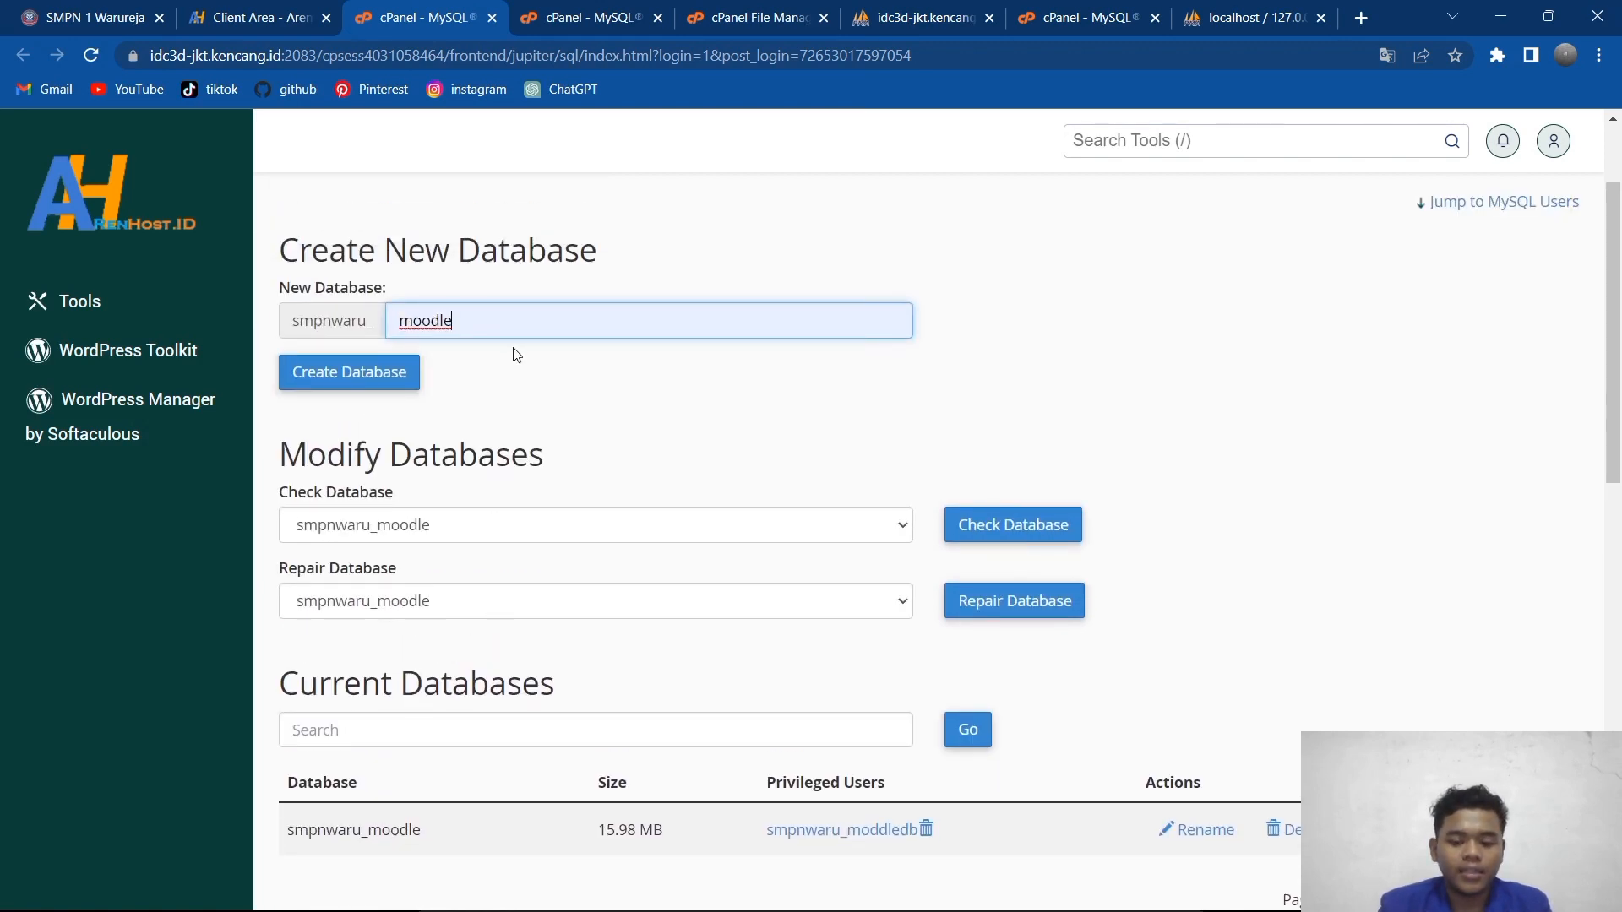
Step: Clear the new database's name and try to create the database with the field blank
{"action": "key", "text": "BackSpace"}
{"action": "key", "text": "BackSpace"}
{"action": "key", "text": "BackSpace"}
{"action": "key", "text": "BackSpace"}
{"action": "key", "text": "BackSpace"}
{"action": "key", "text": "BackSpace"}
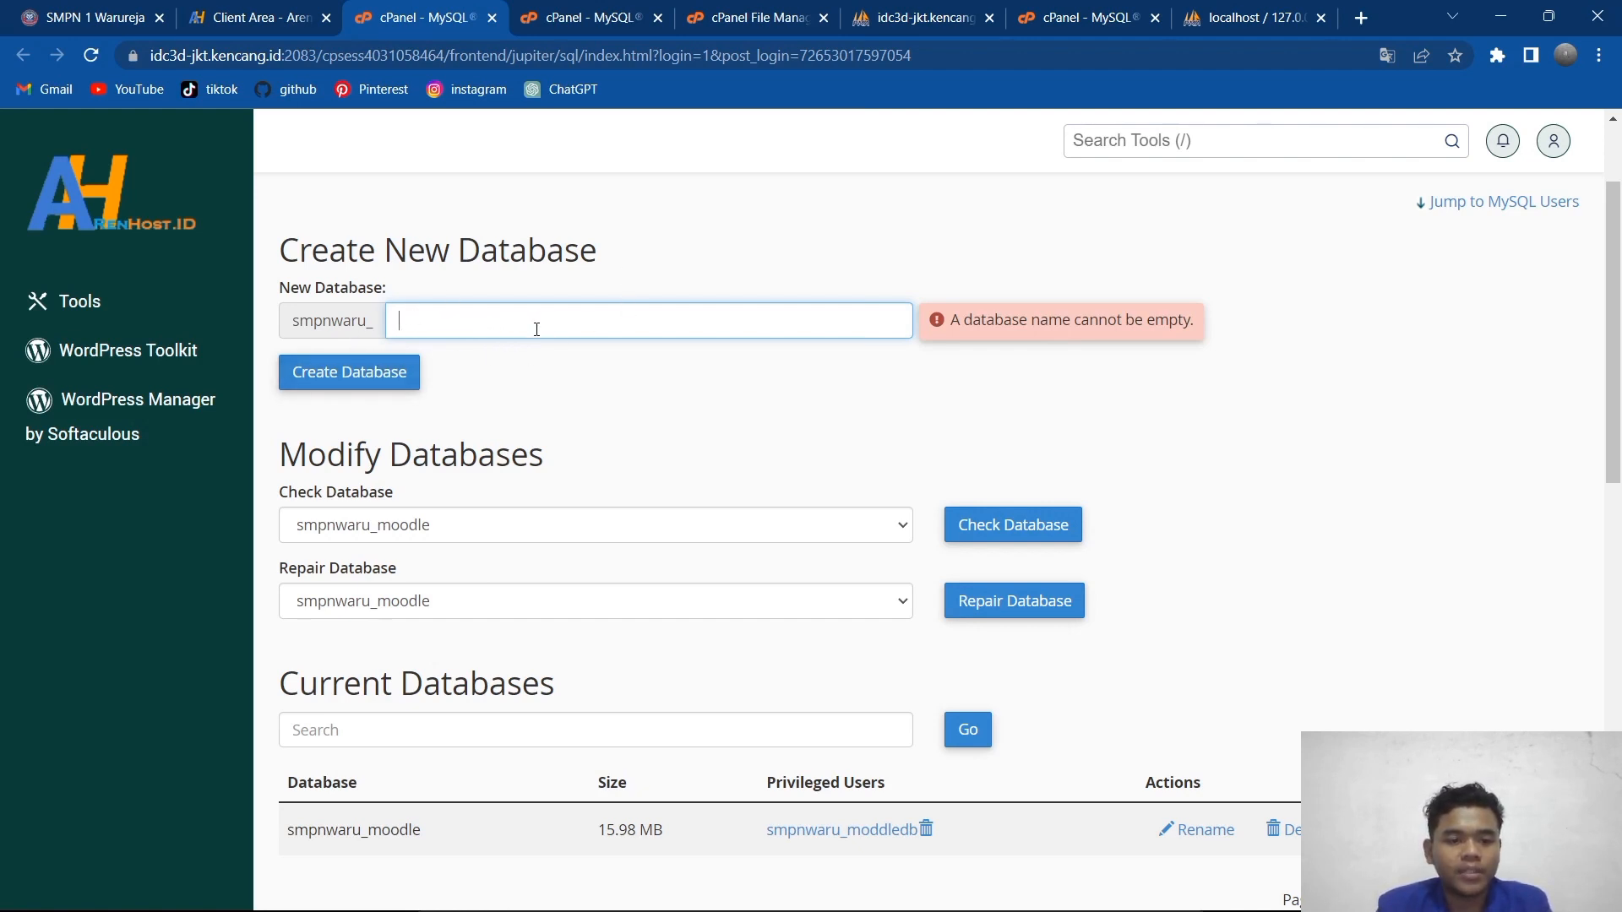
{"action": "left_click", "coordinate": [317, 373]}
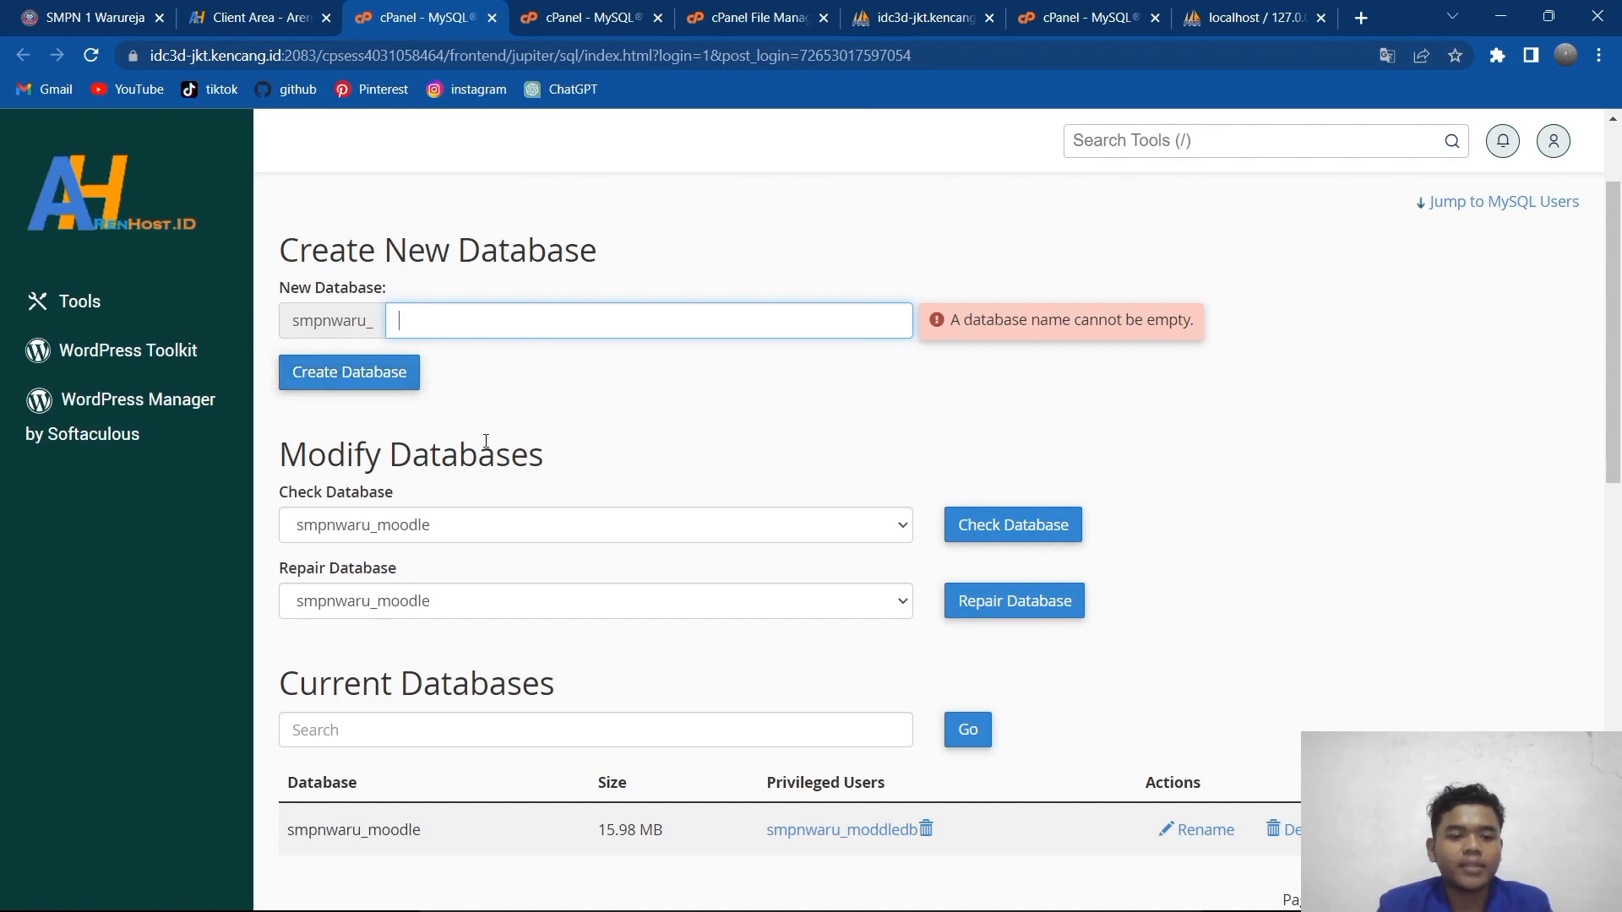
Step: Examine the current databases list and the username suggestions and password fields of the form for adding a MySQL user
{"action": "scroll", "coordinate": [485, 436], "scroll_direction": "down", "scroll_amount": 5}
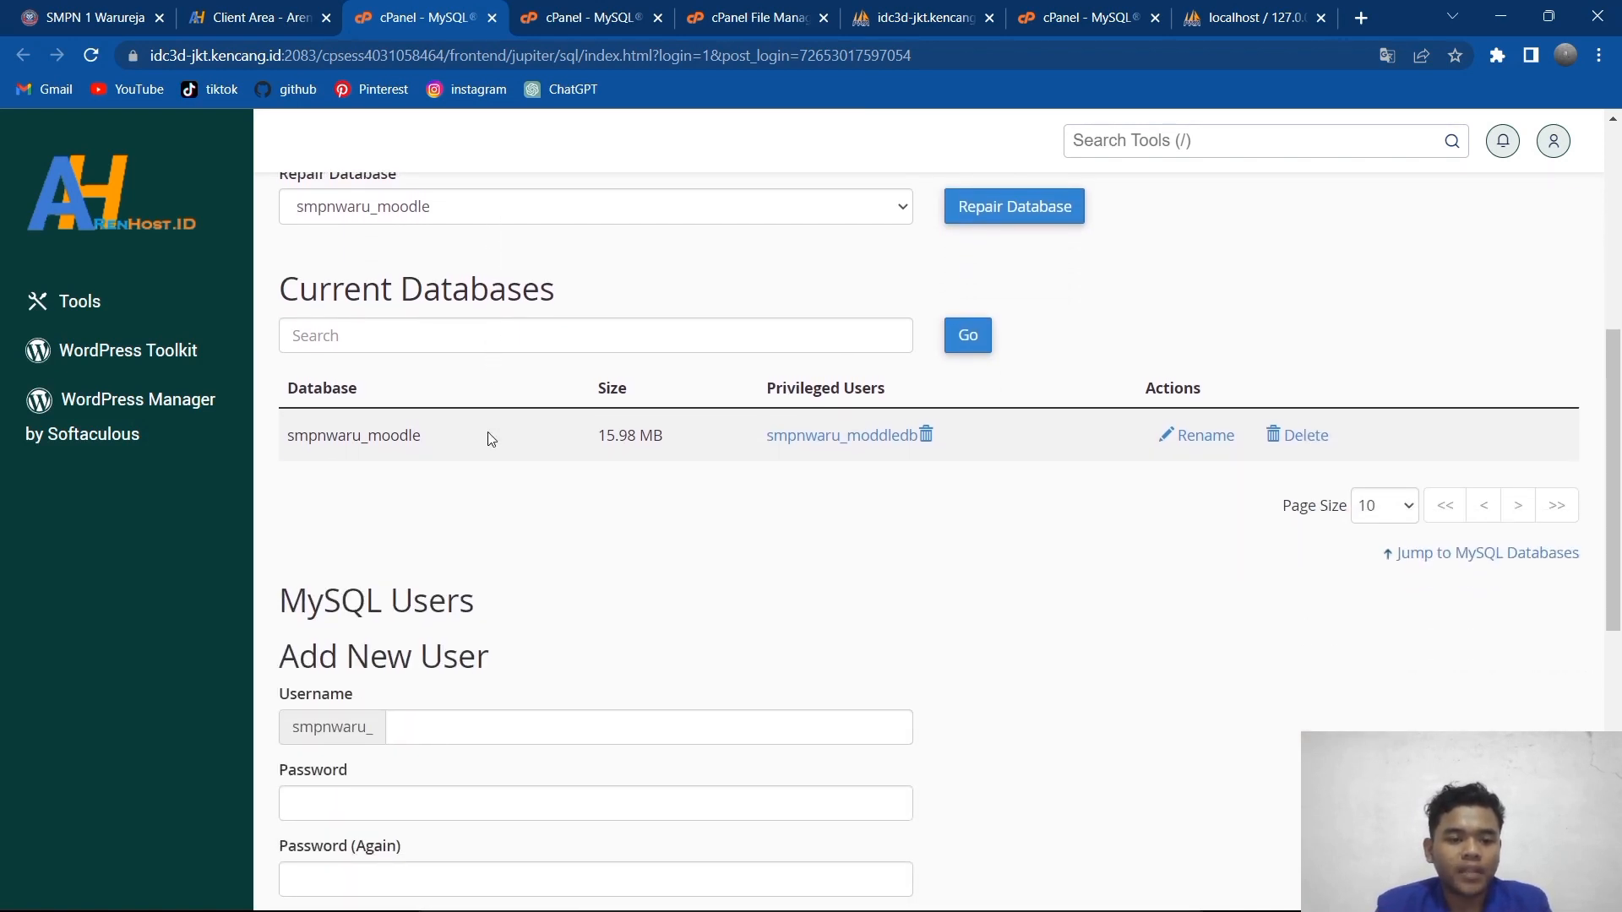
{"action": "scroll", "coordinate": [489, 436], "scroll_direction": "up", "scroll_amount": 3}
{"action": "scroll", "coordinate": [489, 436], "scroll_direction": "down", "scroll_amount": 3}
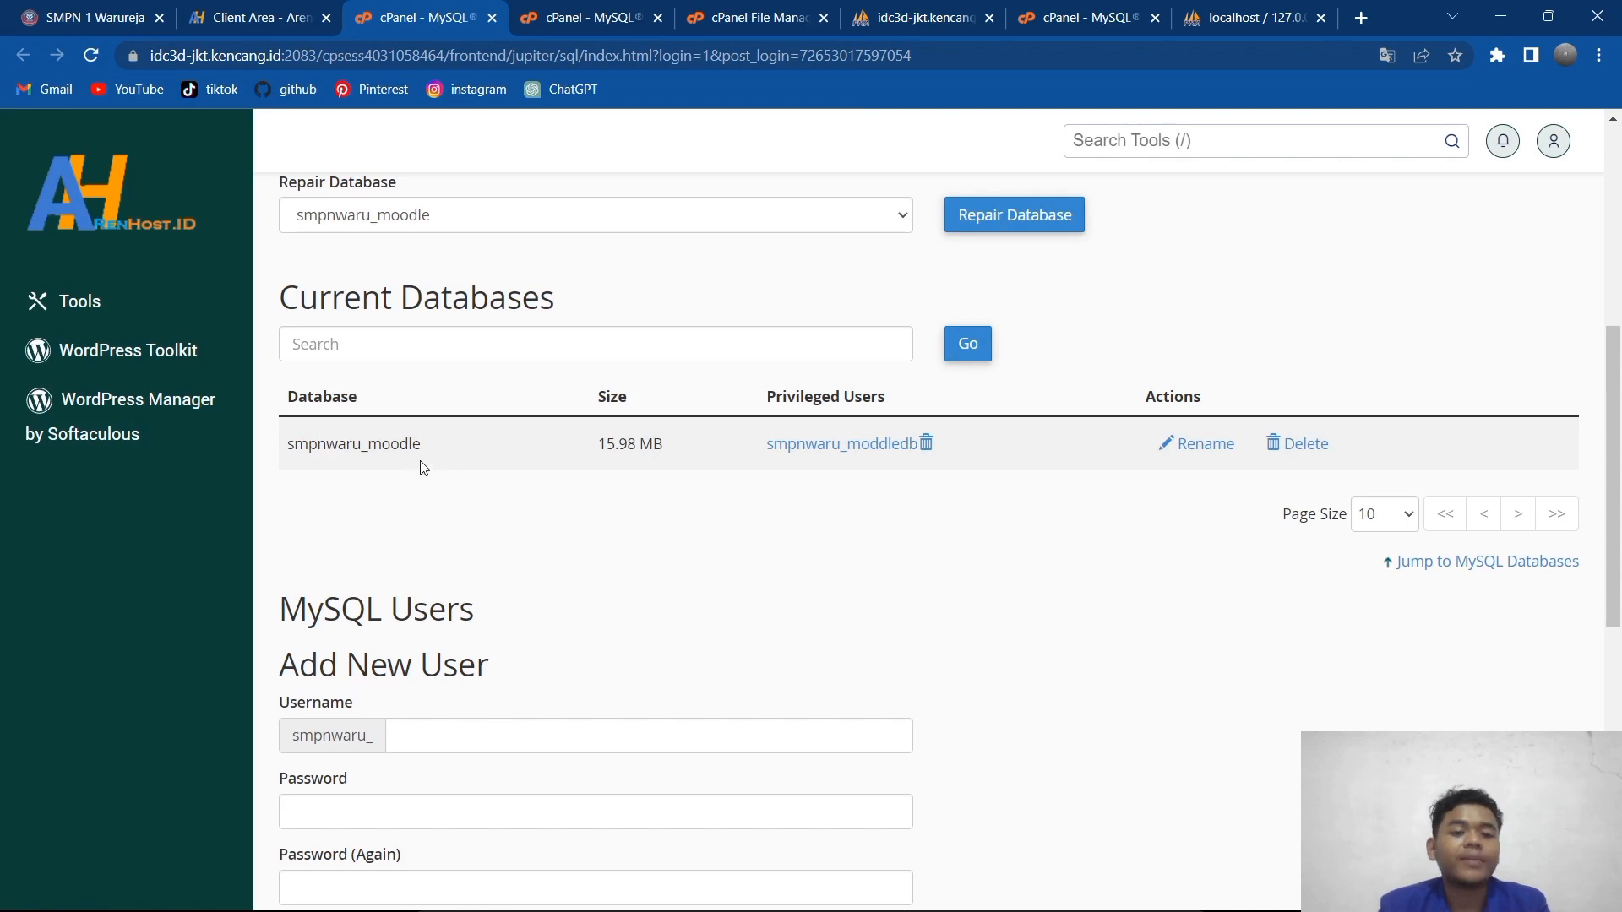
{"action": "scroll", "coordinate": [398, 529], "scroll_direction": "down", "scroll_amount": 3}
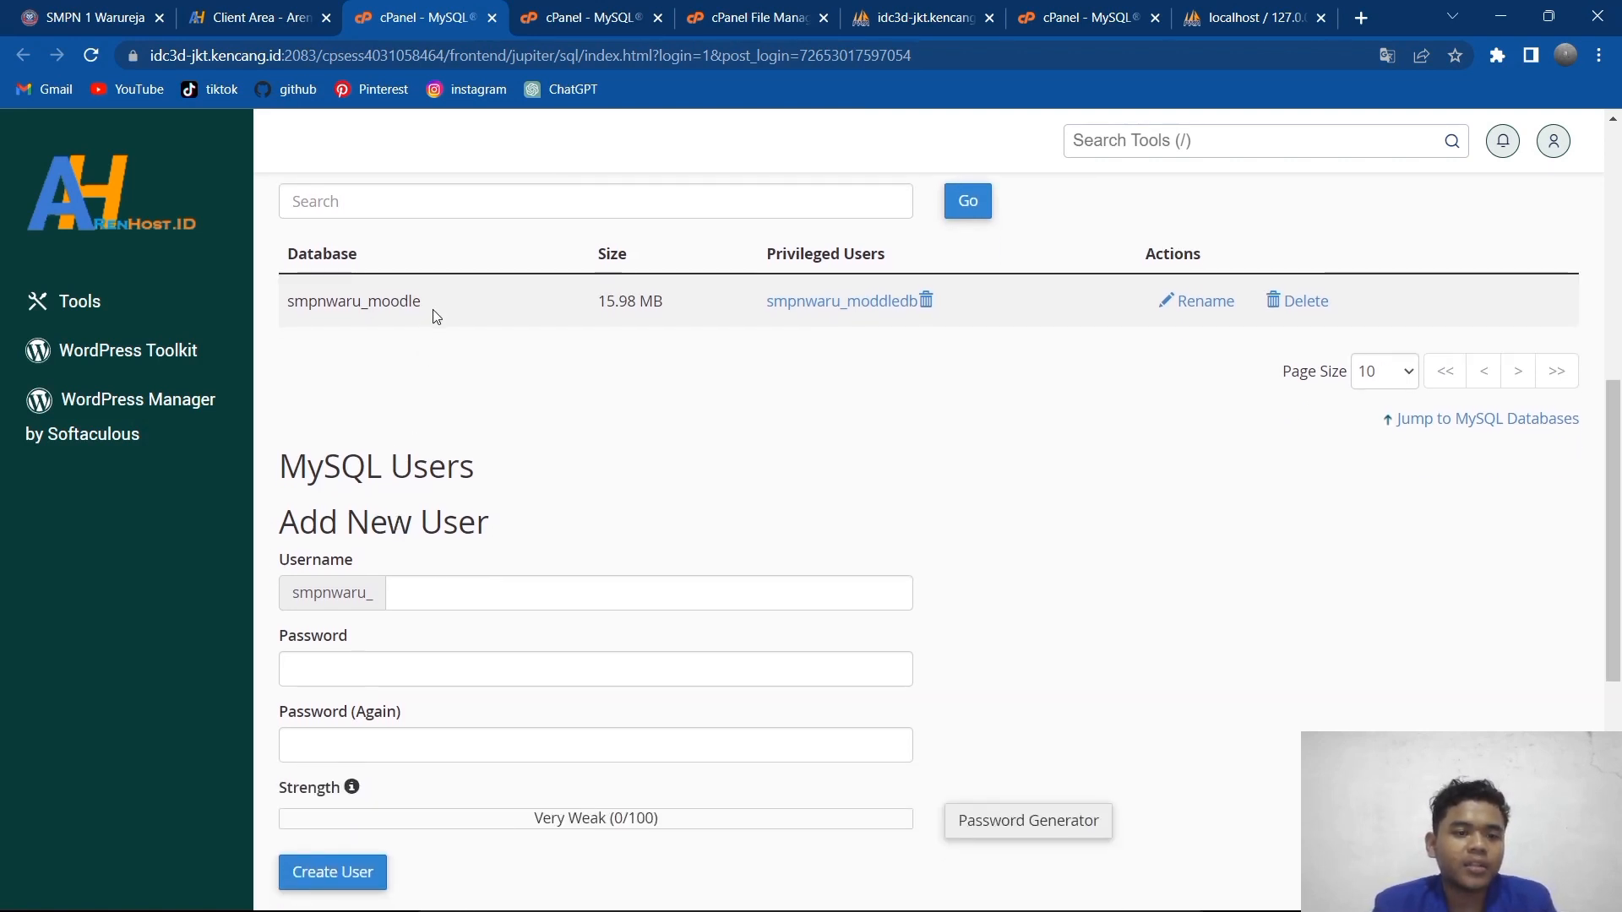
{"action": "scroll", "coordinate": [436, 316], "scroll_direction": "down", "scroll_amount": 2}
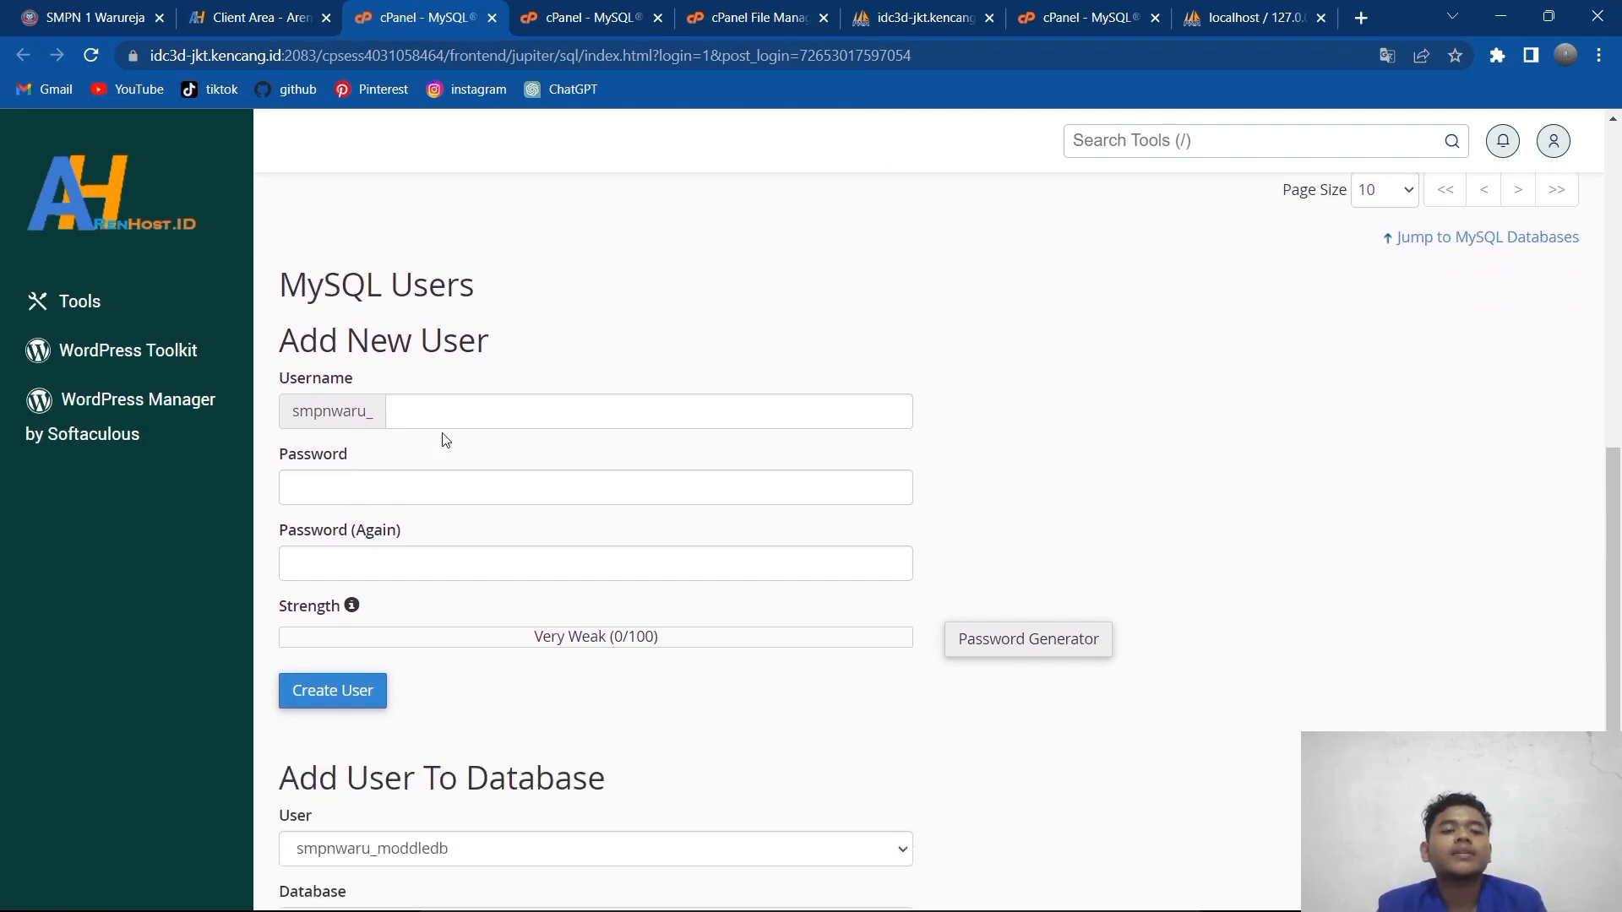
{"action": "left_click", "coordinate": [445, 407]}
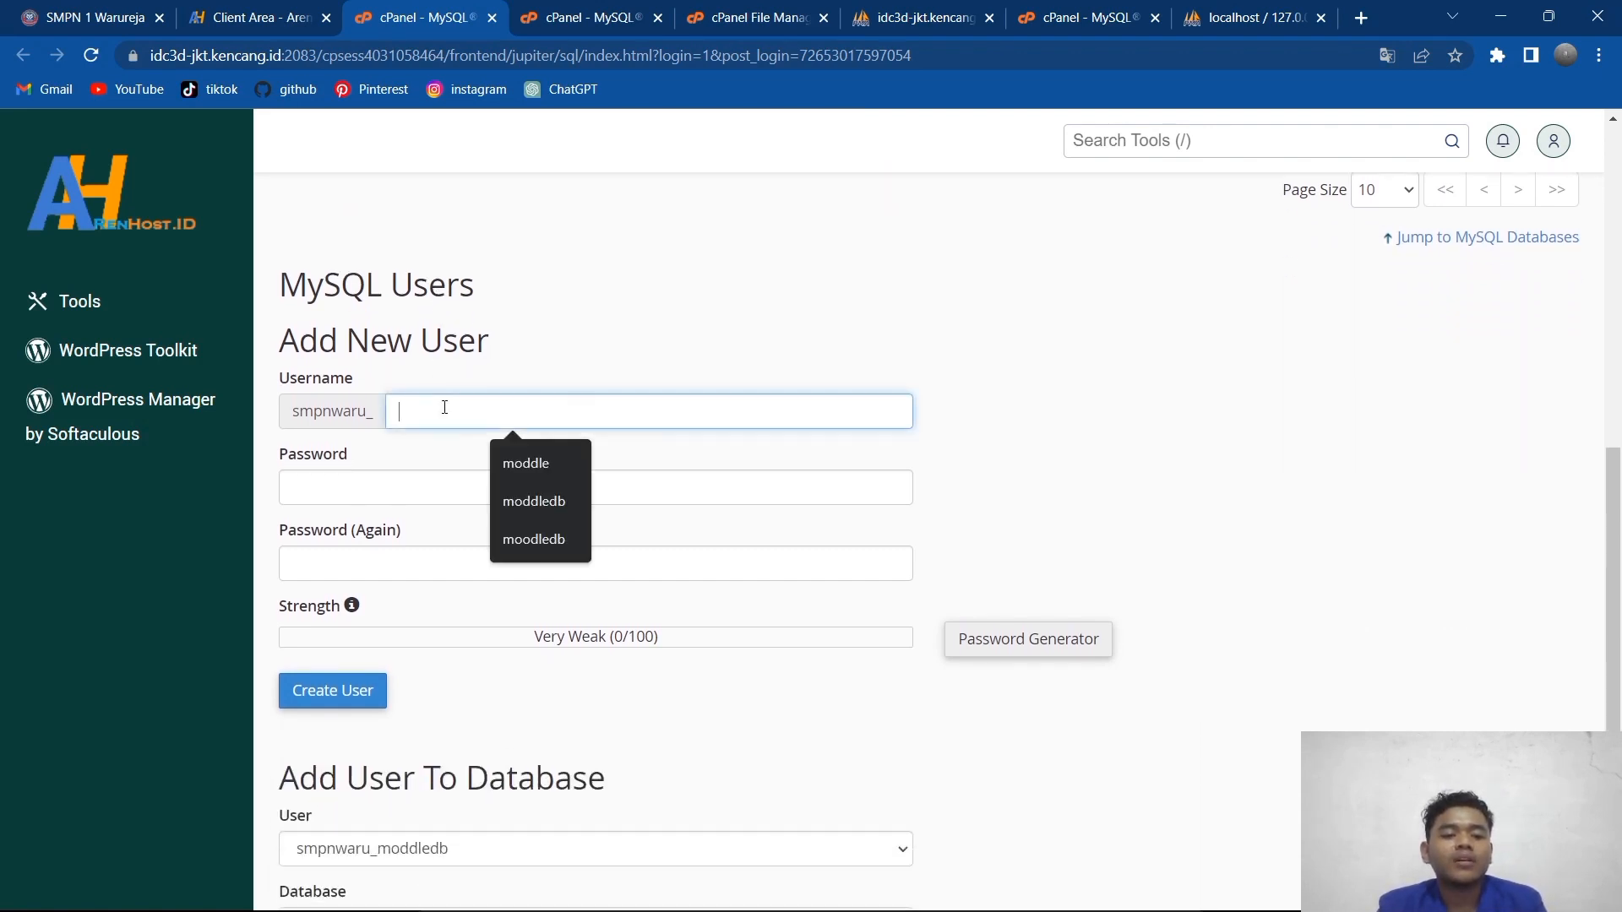
{"action": "left_click", "coordinate": [582, 314]}
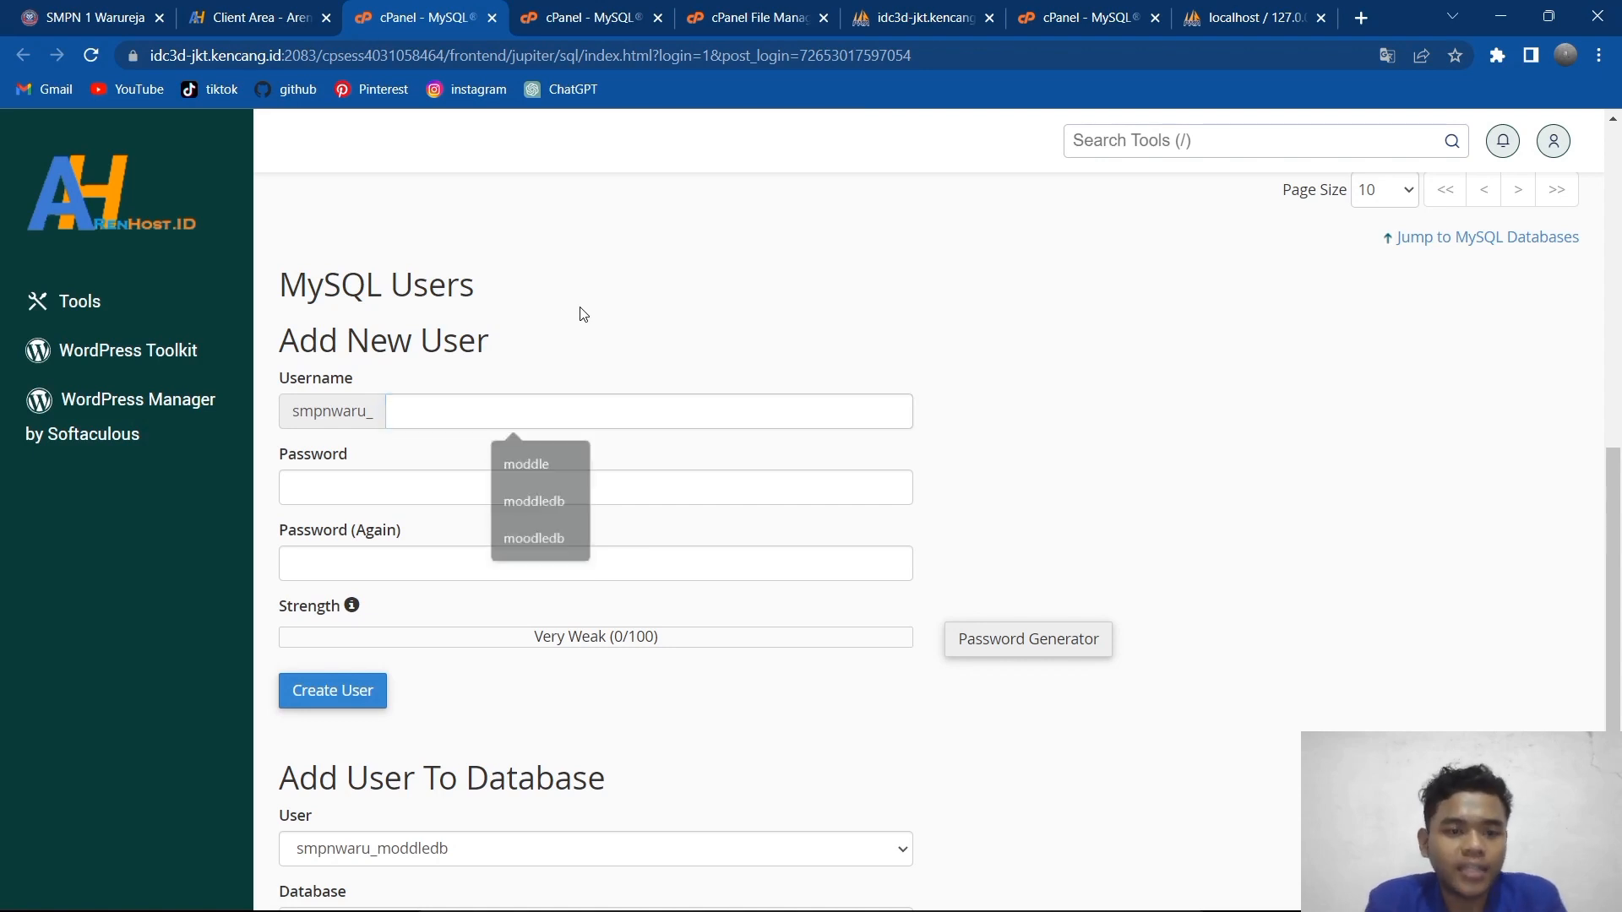
{"action": "left_click", "coordinate": [440, 402]}
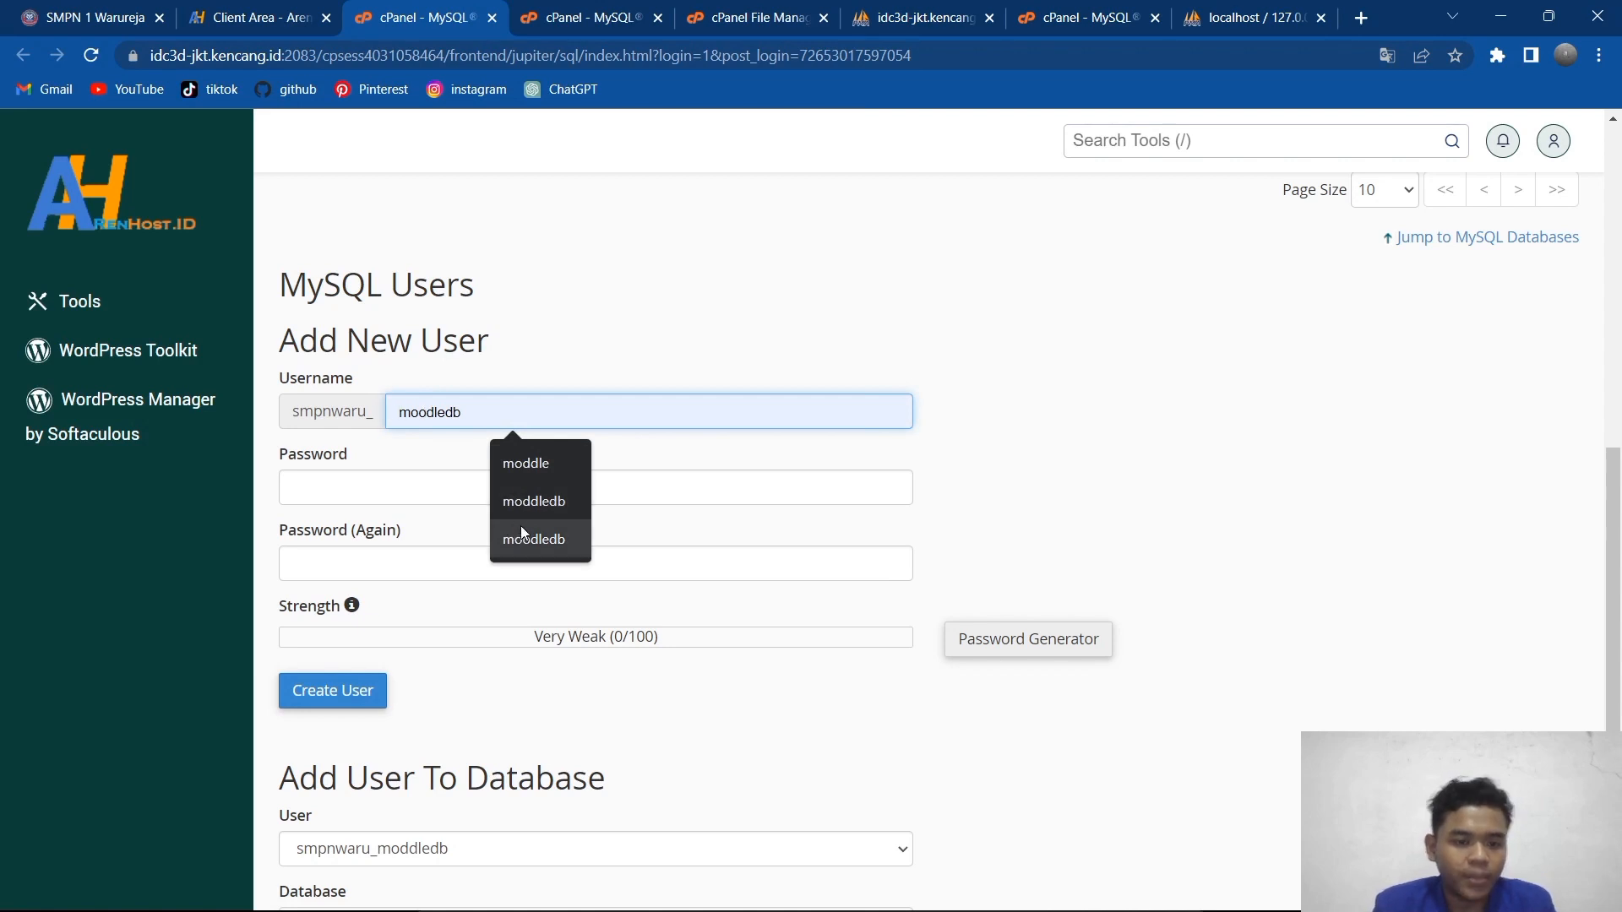
{"action": "left_click", "coordinate": [611, 308]}
{"action": "left_click", "coordinate": [503, 500]}
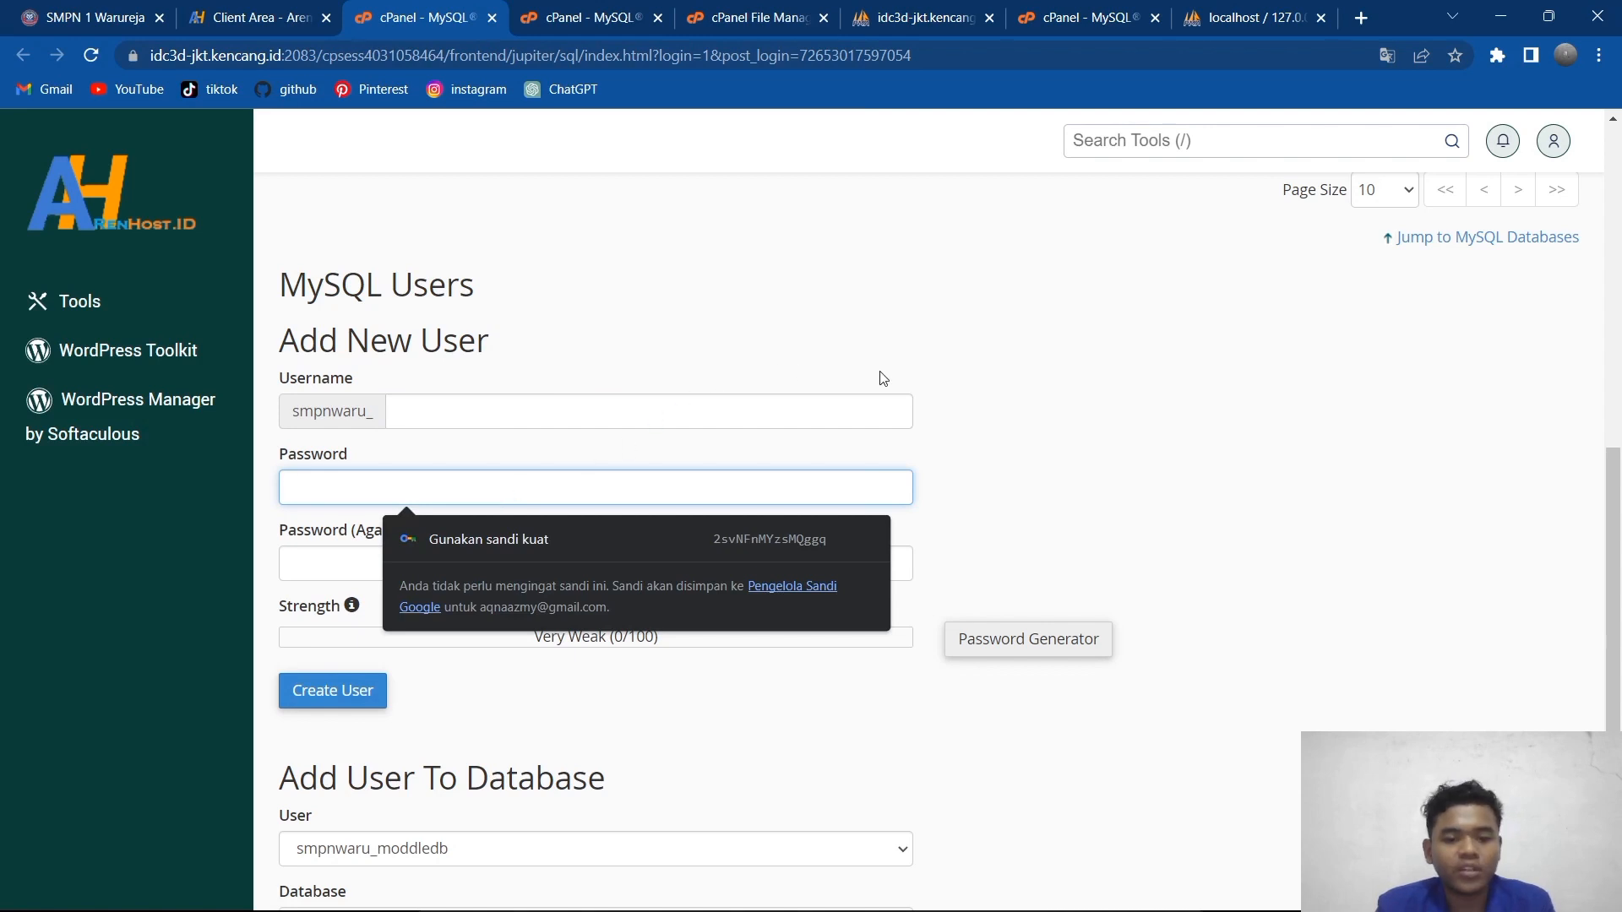
{"action": "left_click", "coordinate": [917, 379]}
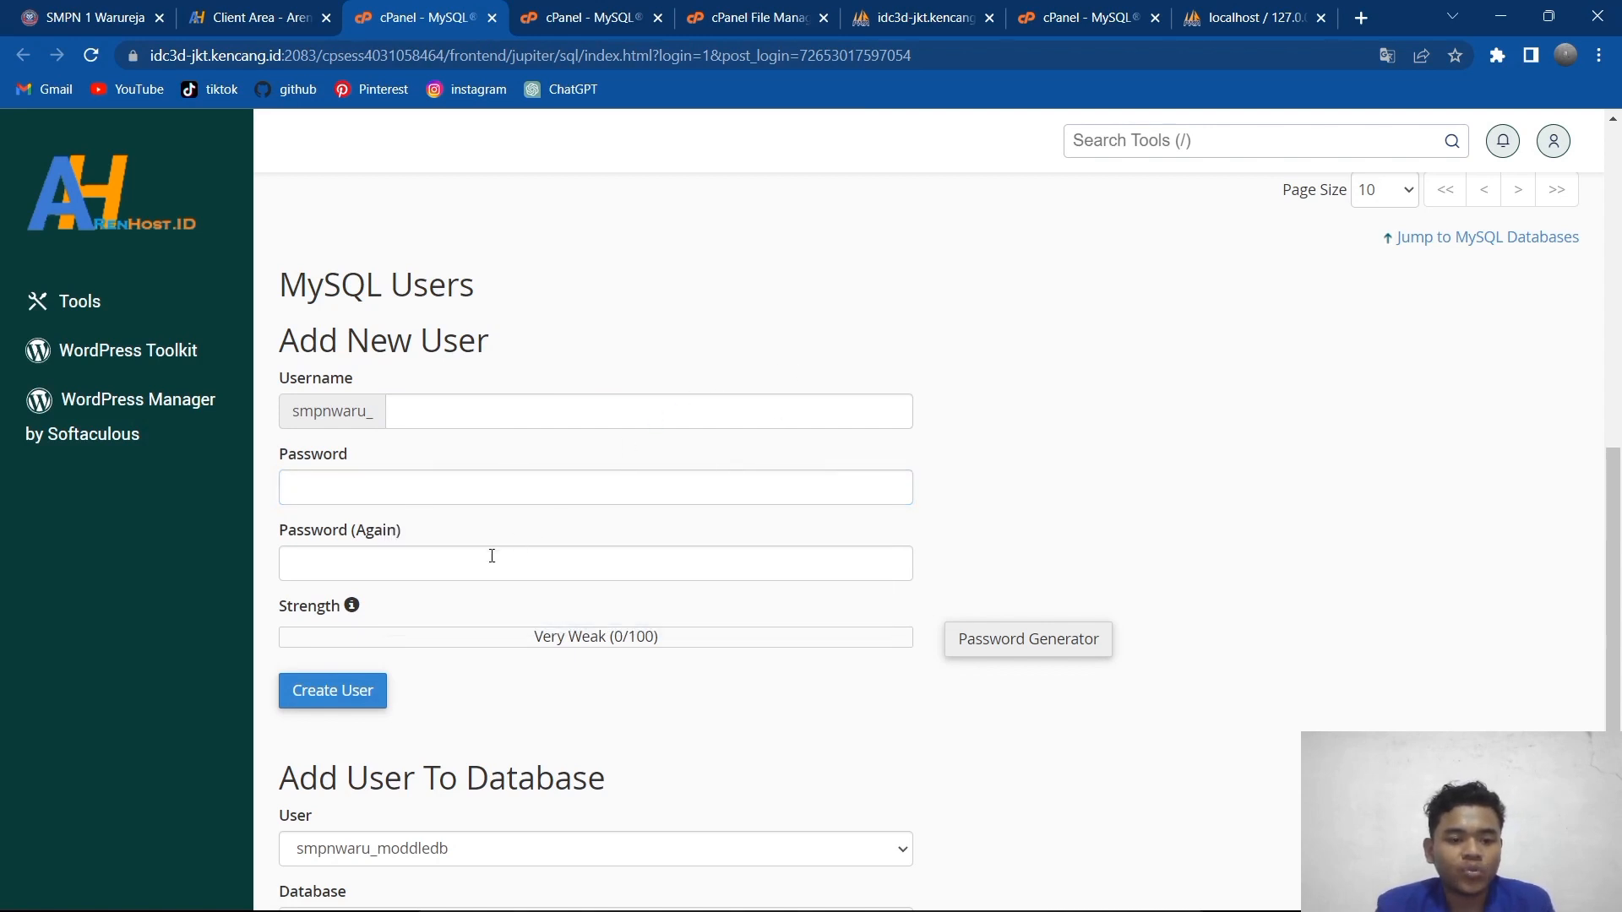
{"action": "left_click", "coordinate": [491, 556]}
{"action": "left_click", "coordinate": [489, 496]}
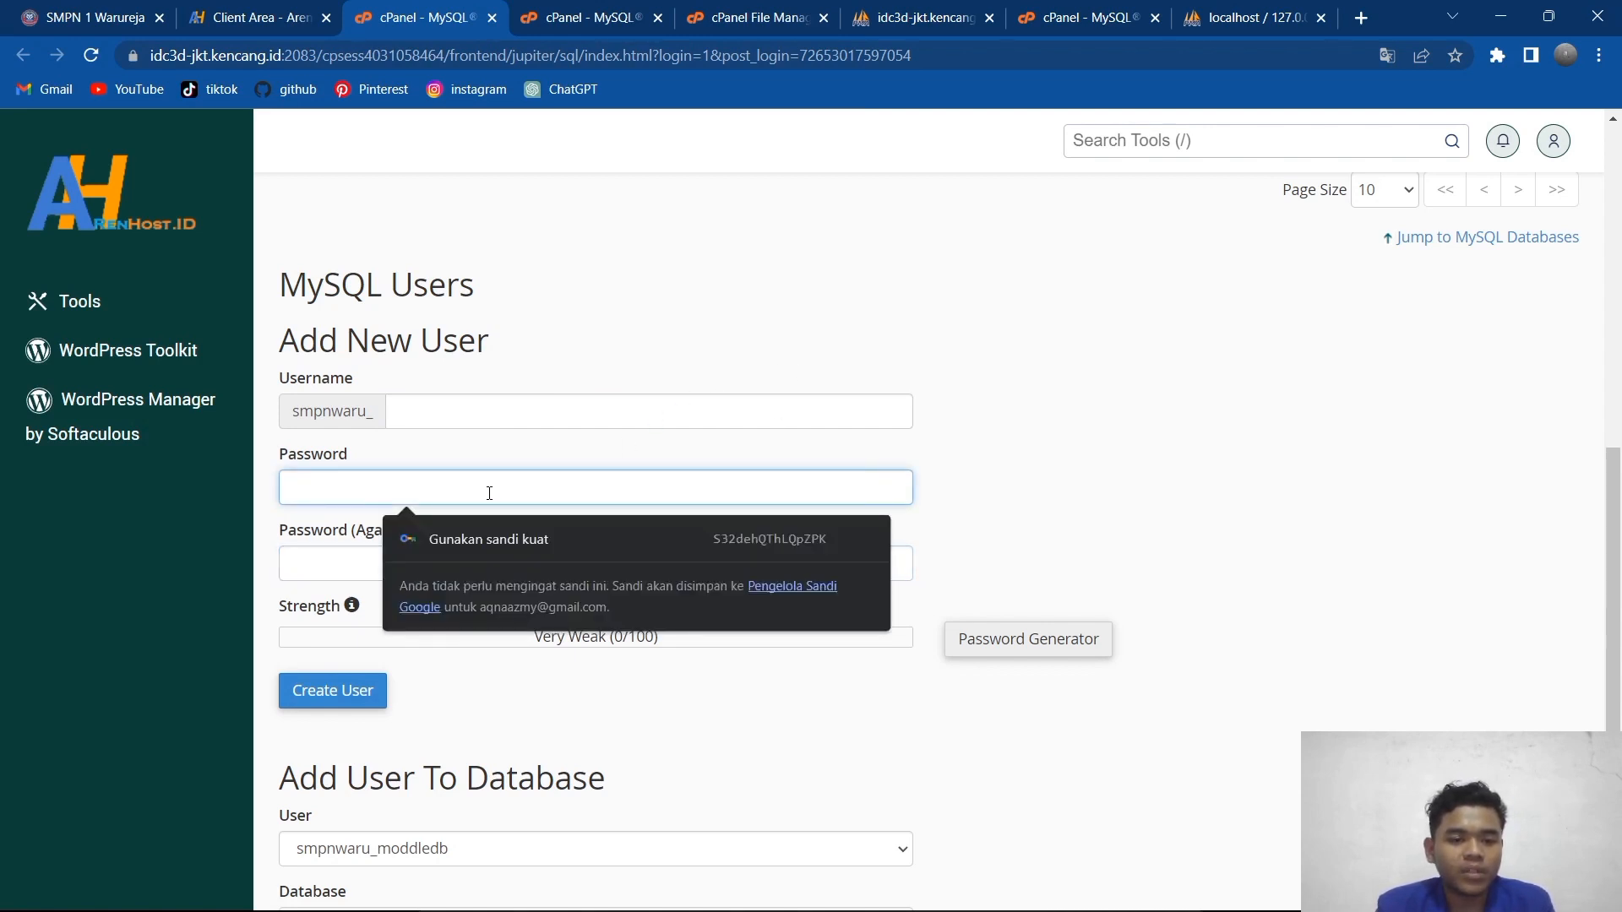
{"action": "left_click", "coordinate": [616, 366]}
Step: Review the user creation form, the options for adding a user to a database and the current users list, and return to the database creation form
{"action": "scroll", "coordinate": [615, 370], "scroll_direction": "down", "scroll_amount": 2}
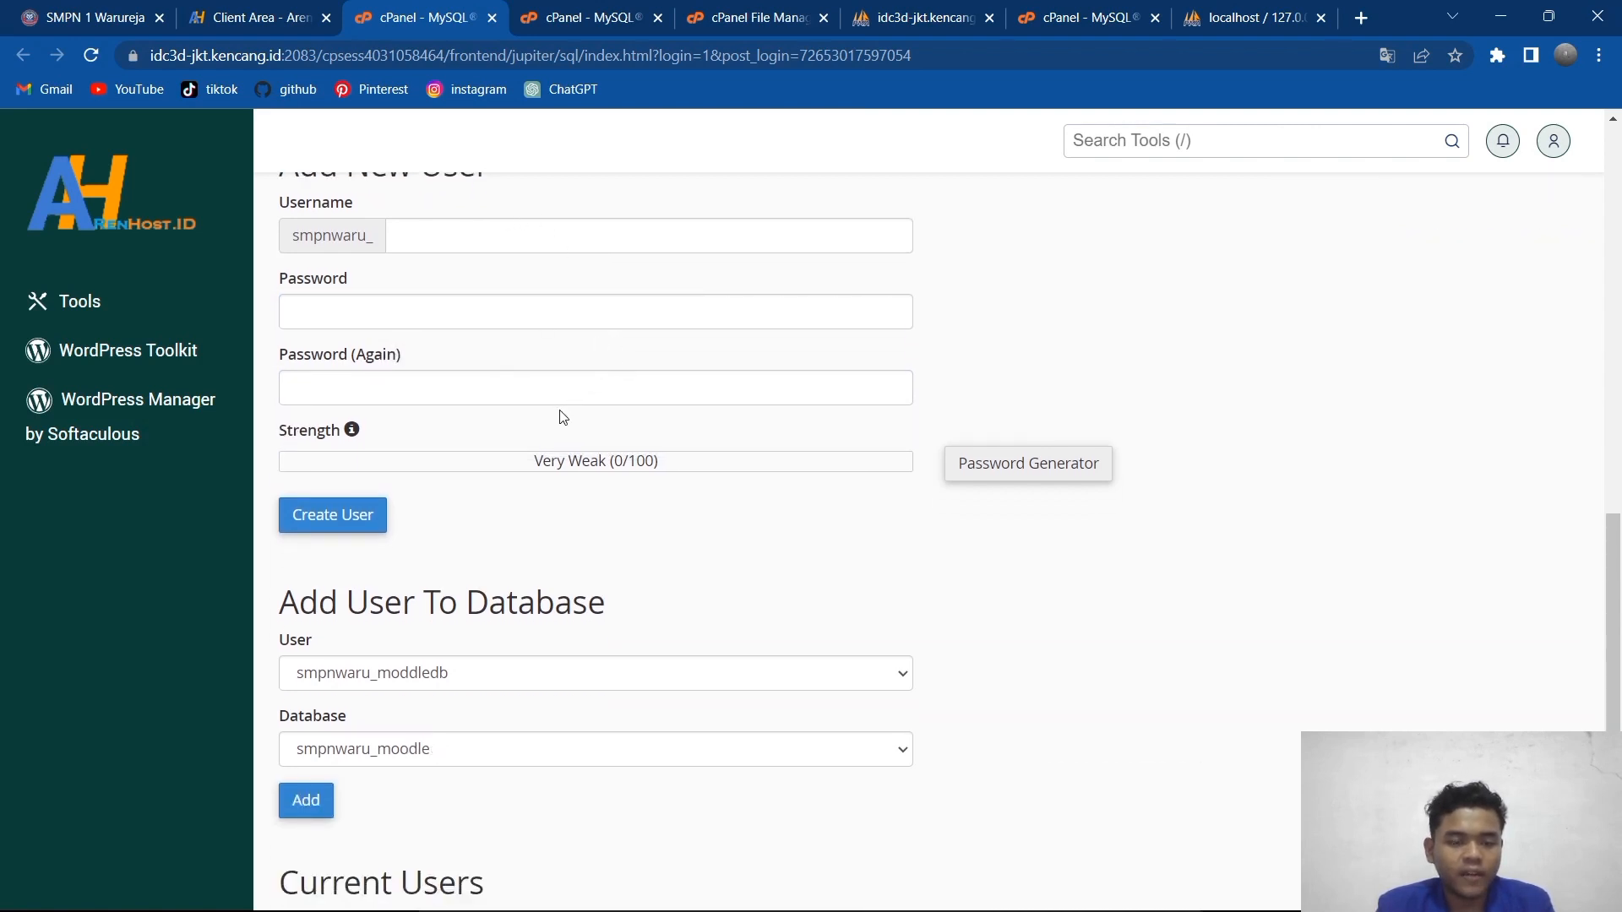
{"action": "scroll", "coordinate": [561, 416], "scroll_direction": "up", "scroll_amount": 2}
{"action": "scroll", "coordinate": [563, 417], "scroll_direction": "down", "scroll_amount": 1}
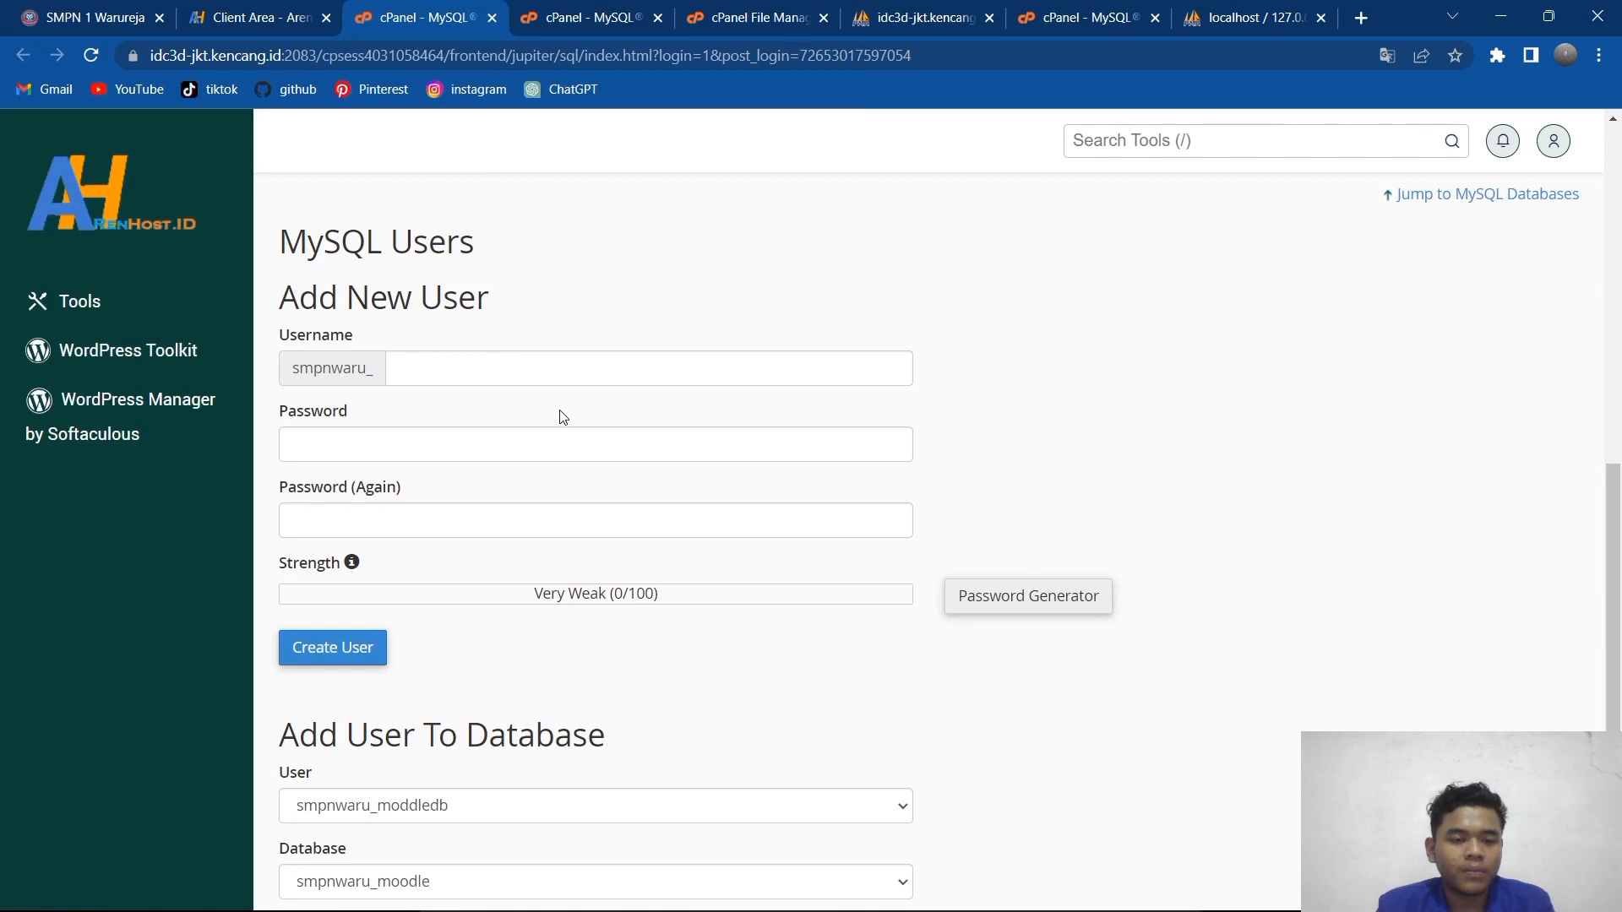
{"action": "scroll", "coordinate": [563, 418], "scroll_direction": "down", "scroll_amount": 2}
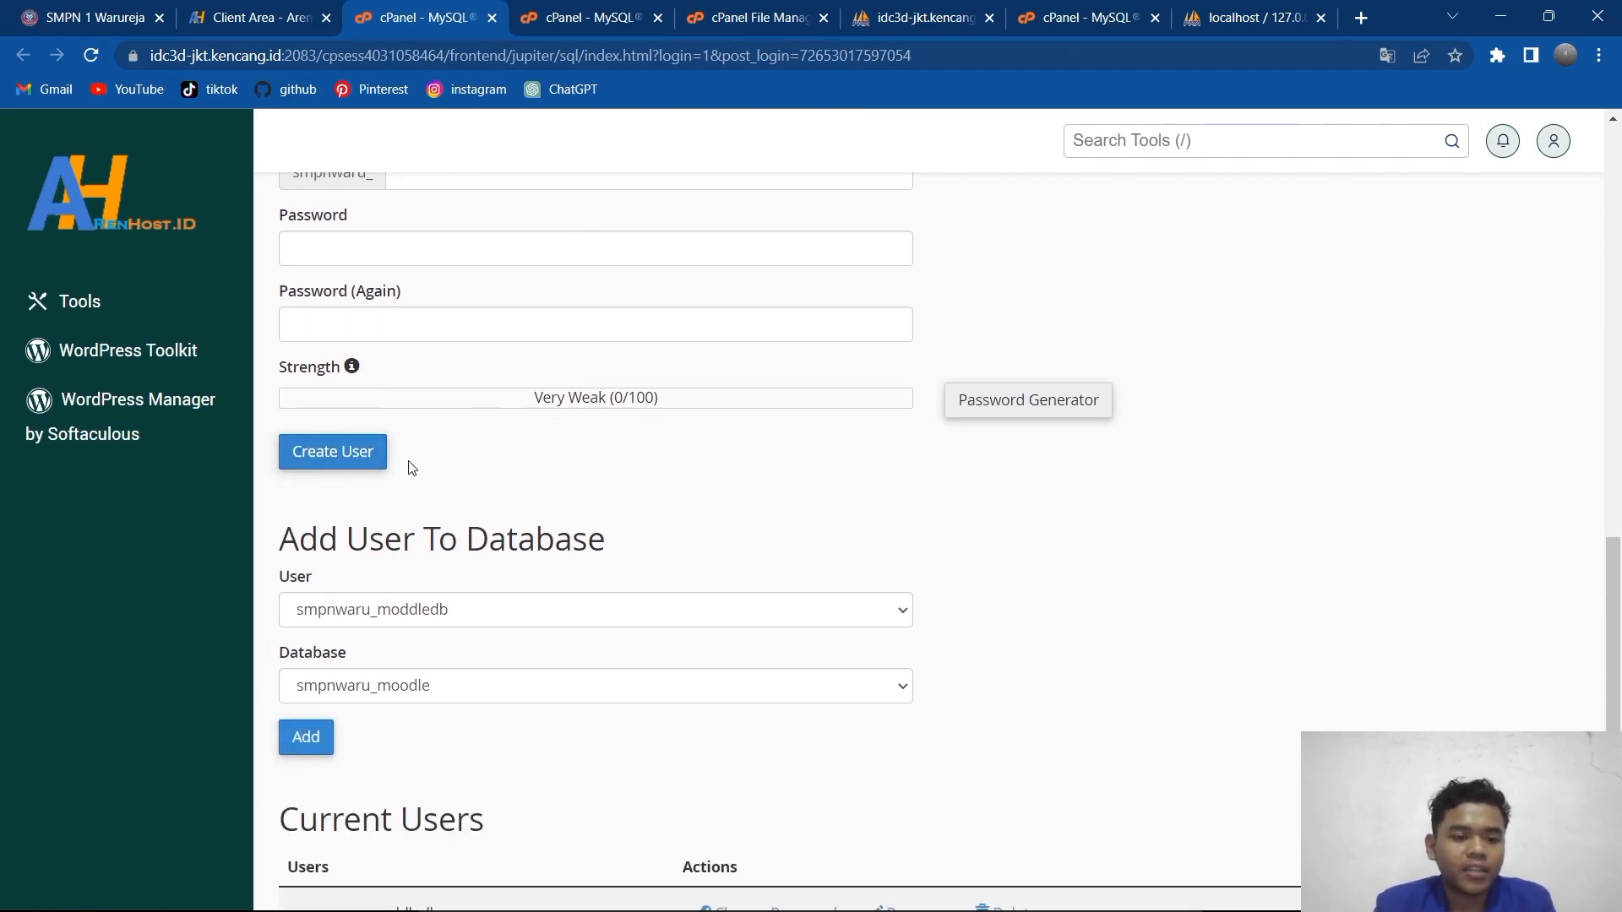
{"action": "scroll", "coordinate": [494, 501], "scroll_direction": "down", "scroll_amount": 2}
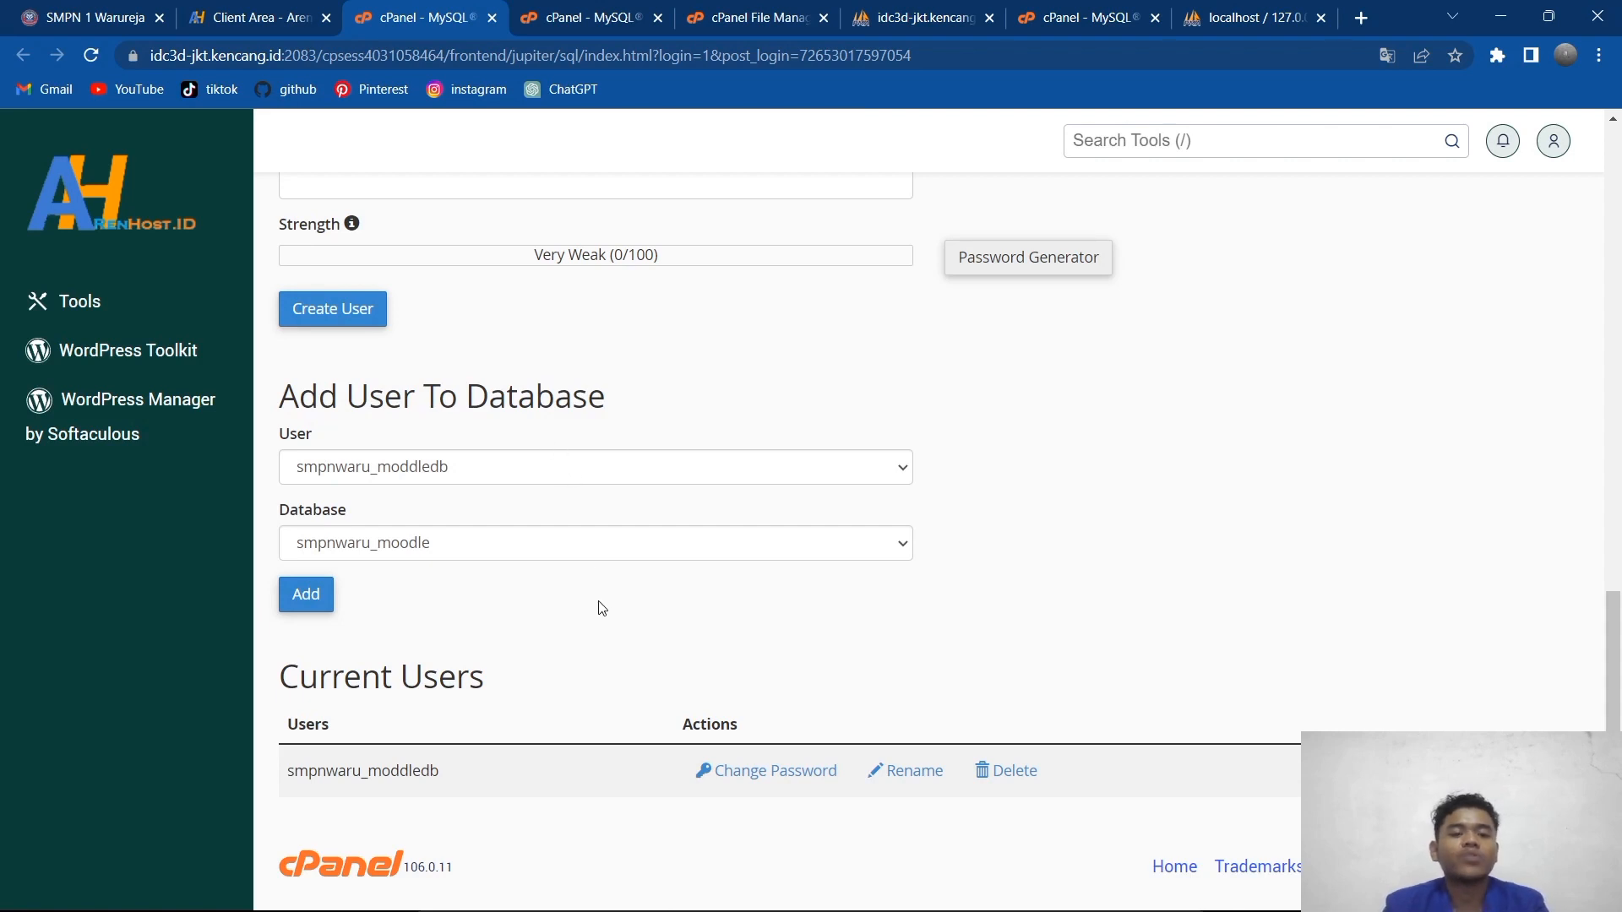
{"action": "scroll", "coordinate": [601, 608], "scroll_direction": "up", "scroll_amount": 15}
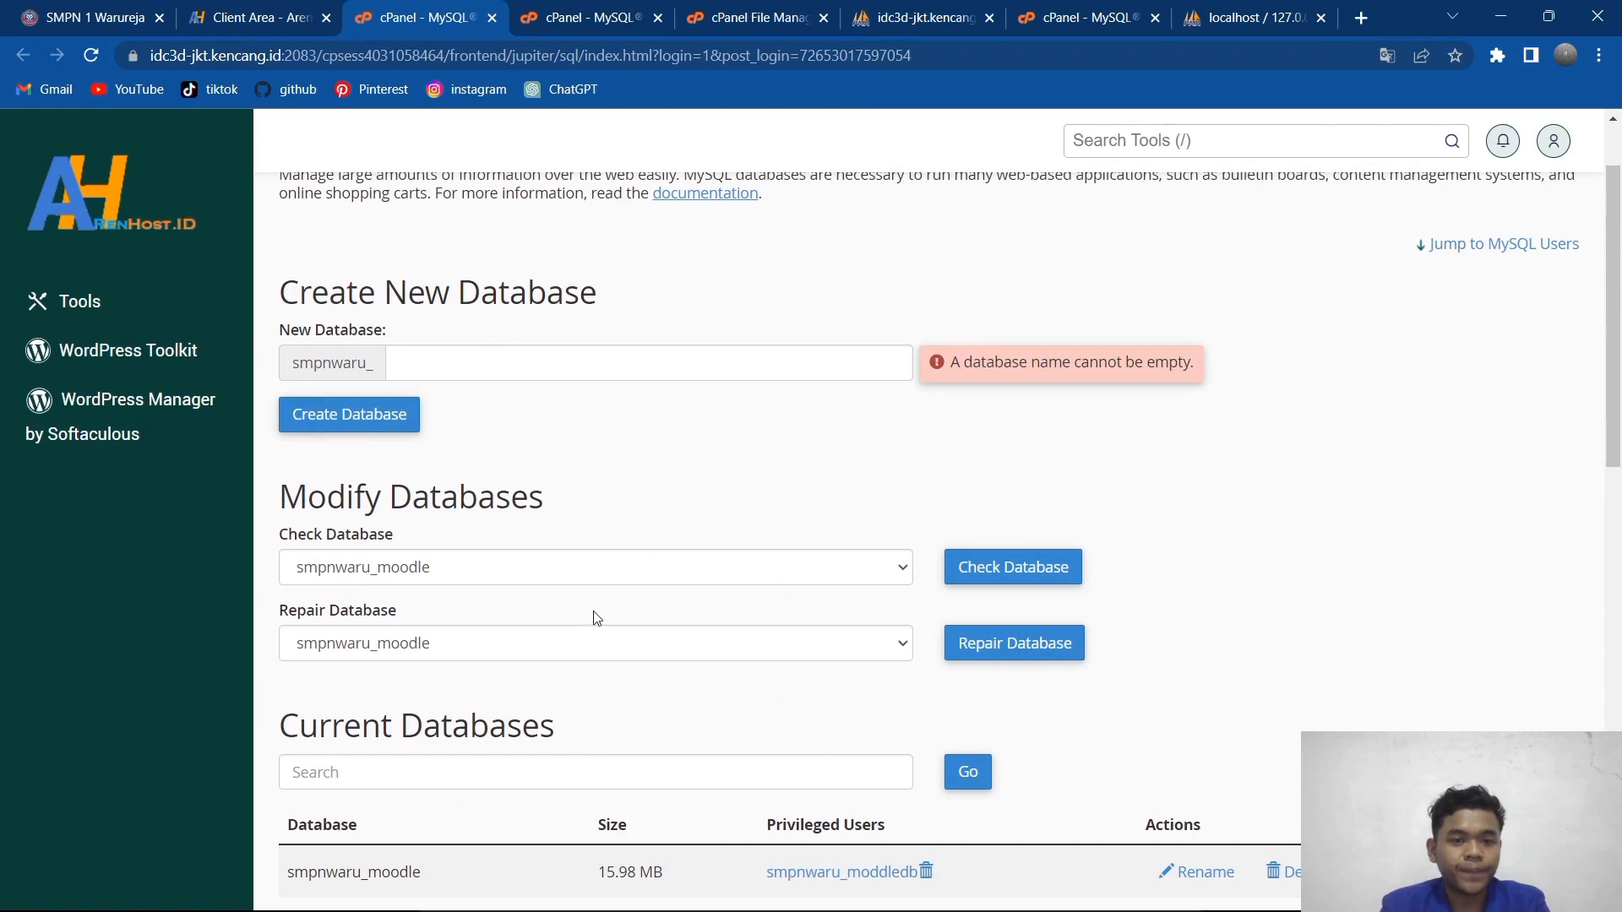
{"action": "scroll", "coordinate": [625, 505], "scroll_direction": "down", "scroll_amount": 4}
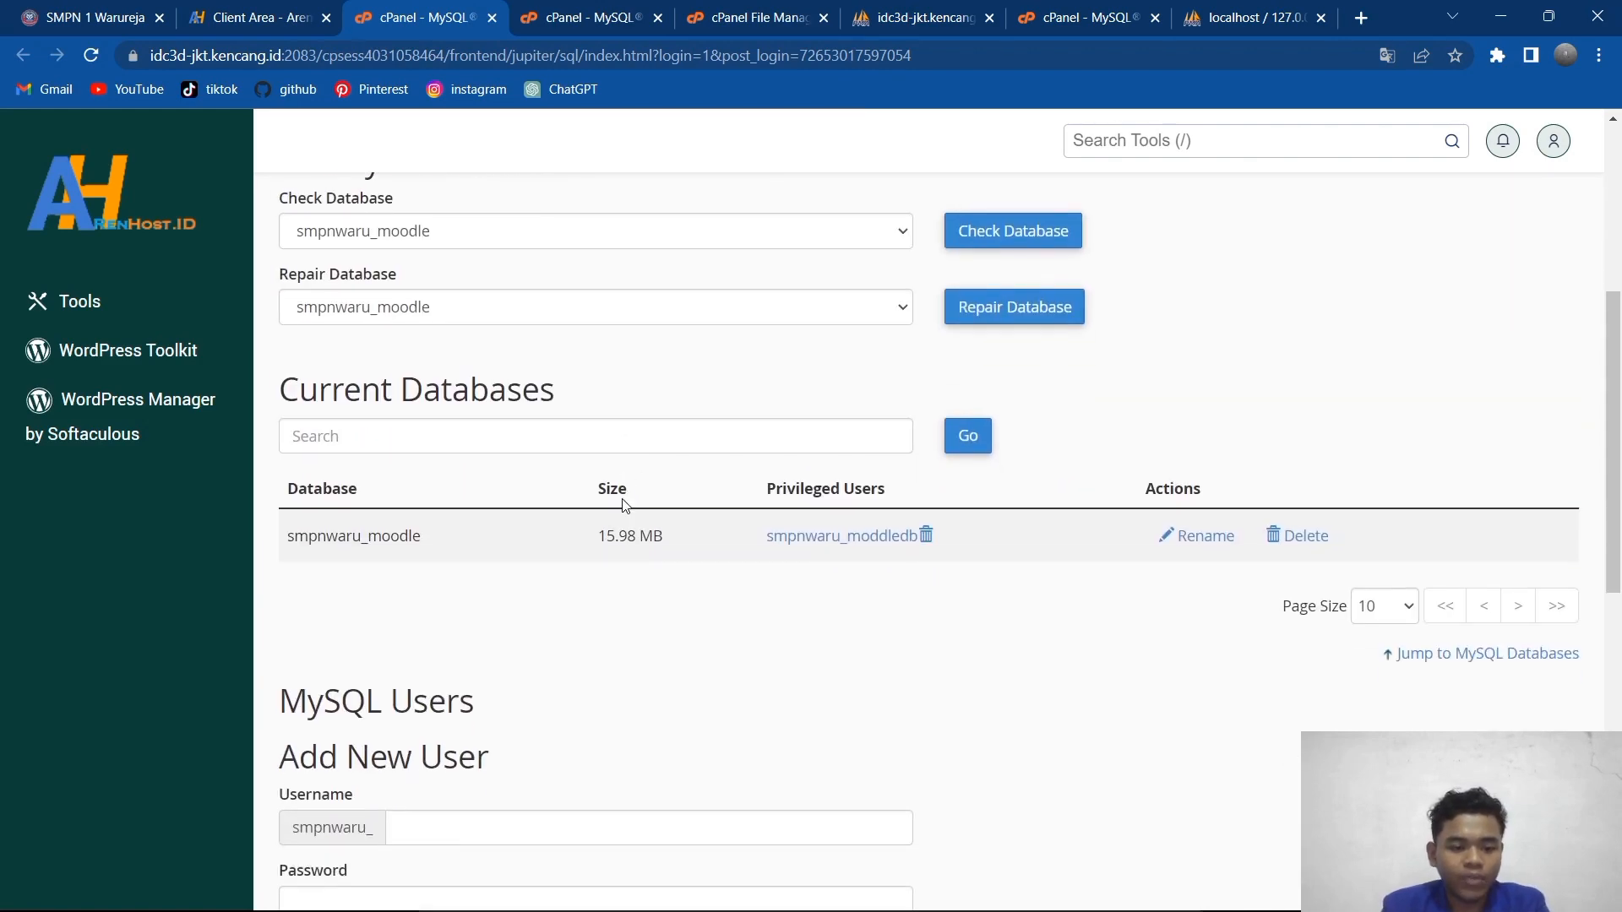
{"action": "scroll", "coordinate": [625, 505], "scroll_direction": "down", "scroll_amount": 3}
{"action": "scroll", "coordinate": [625, 505], "scroll_direction": "down", "scroll_amount": 6}
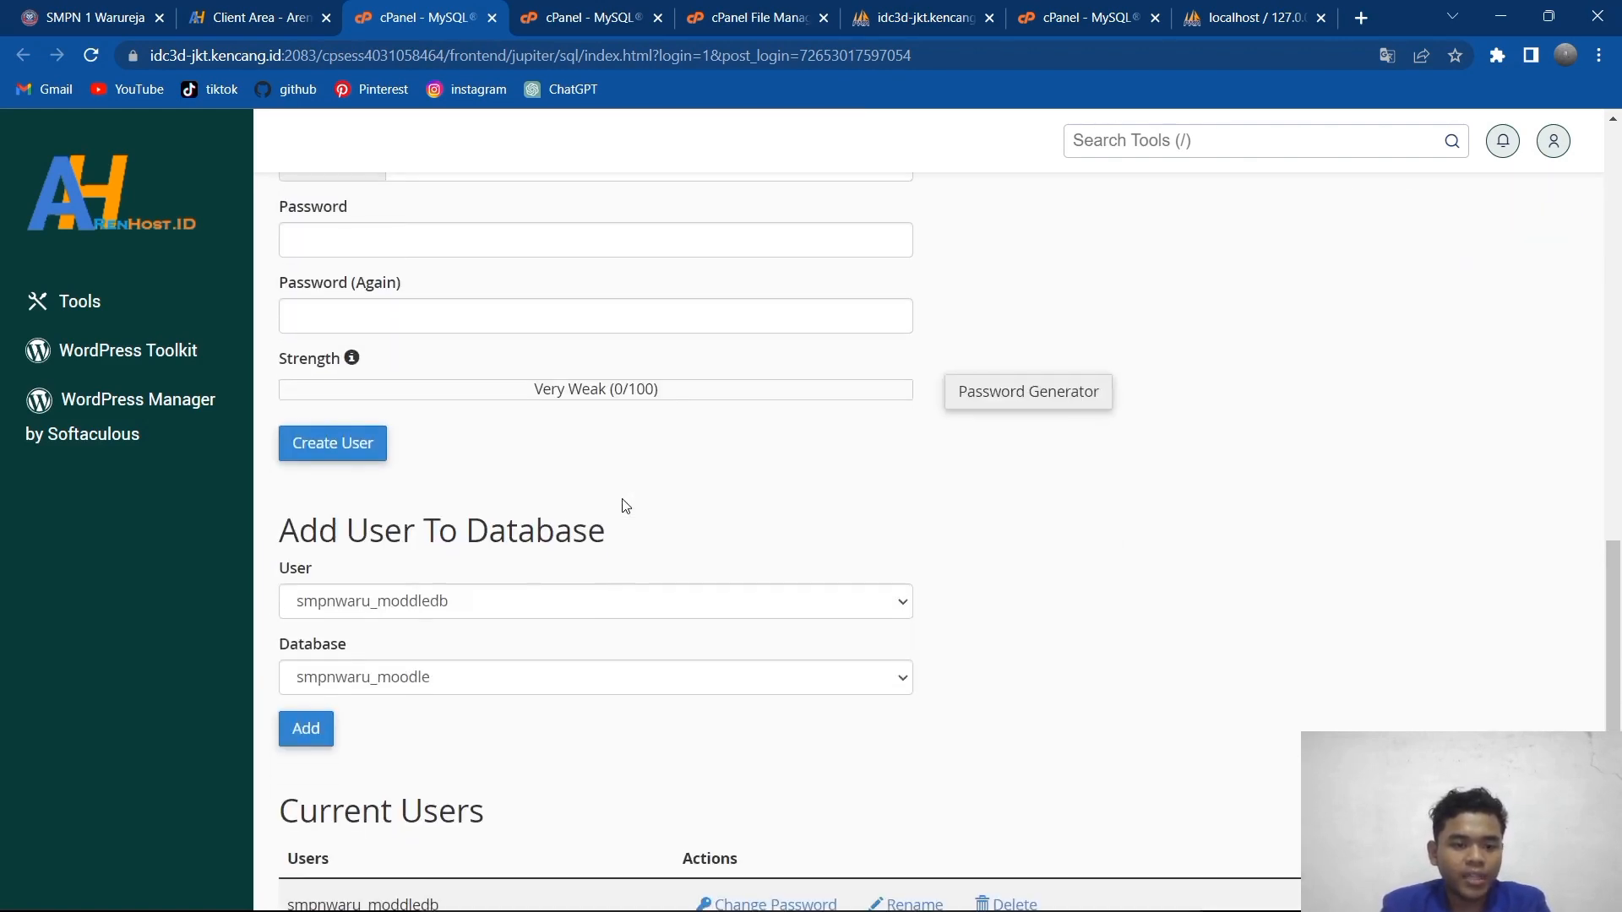
{"action": "scroll", "coordinate": [625, 506], "scroll_direction": "up", "scroll_amount": 13}
{"action": "scroll", "coordinate": [626, 506], "scroll_direction": "up", "scroll_amount": 2}
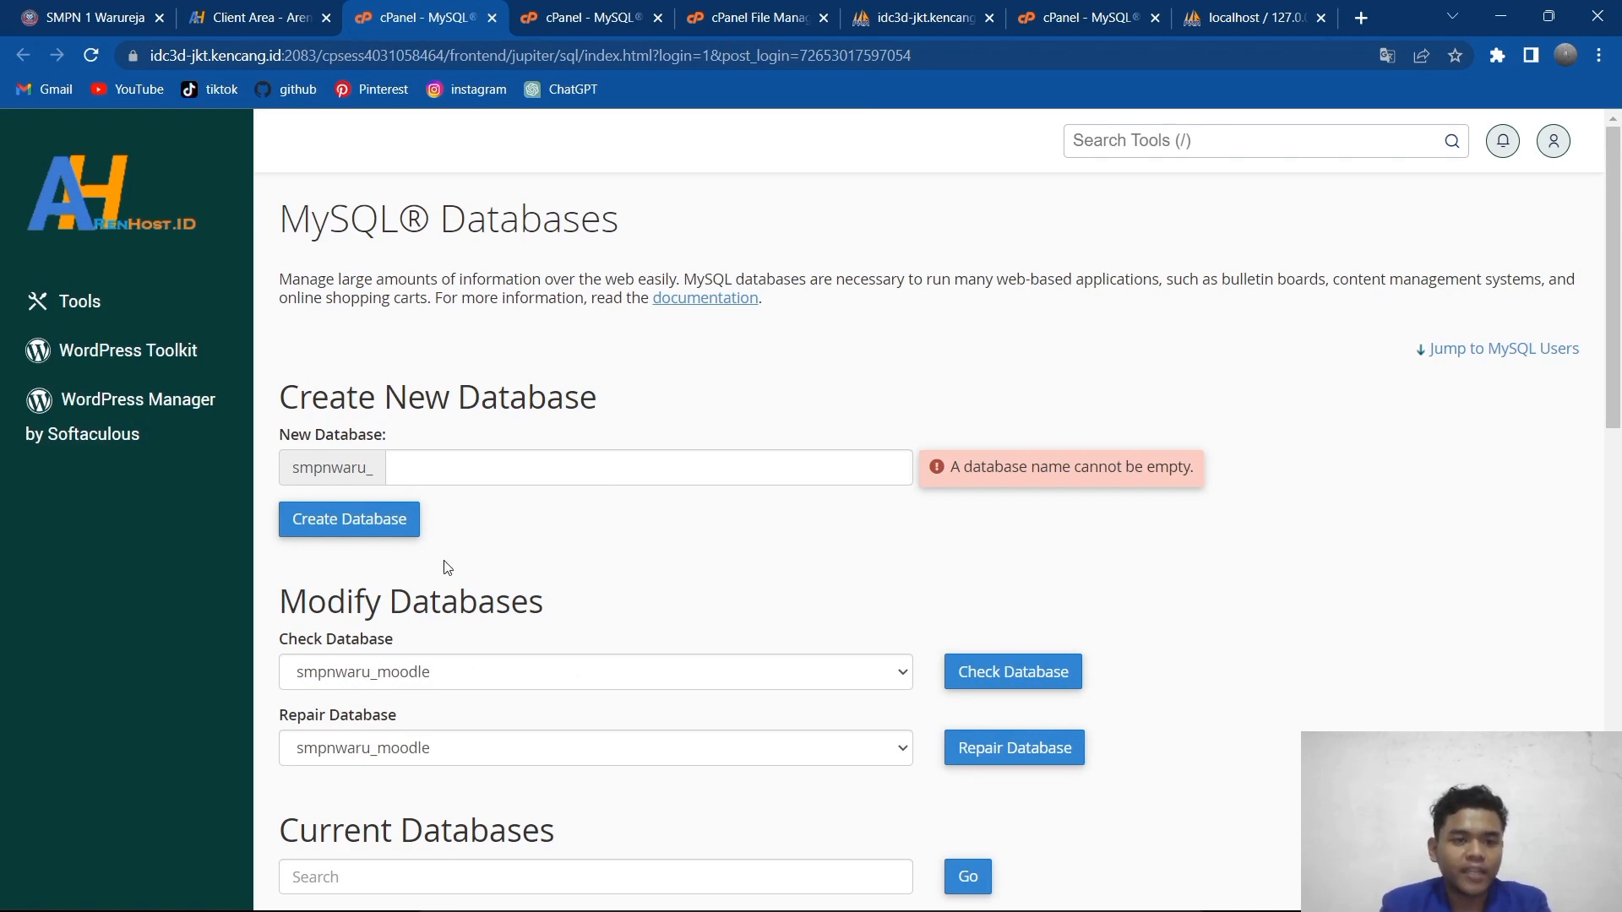
Step: Open phpMyAdmin from the ArenHost client area's quick shortcuts in a new tab and switch to it
{"action": "left_click", "coordinate": [275, 12]}
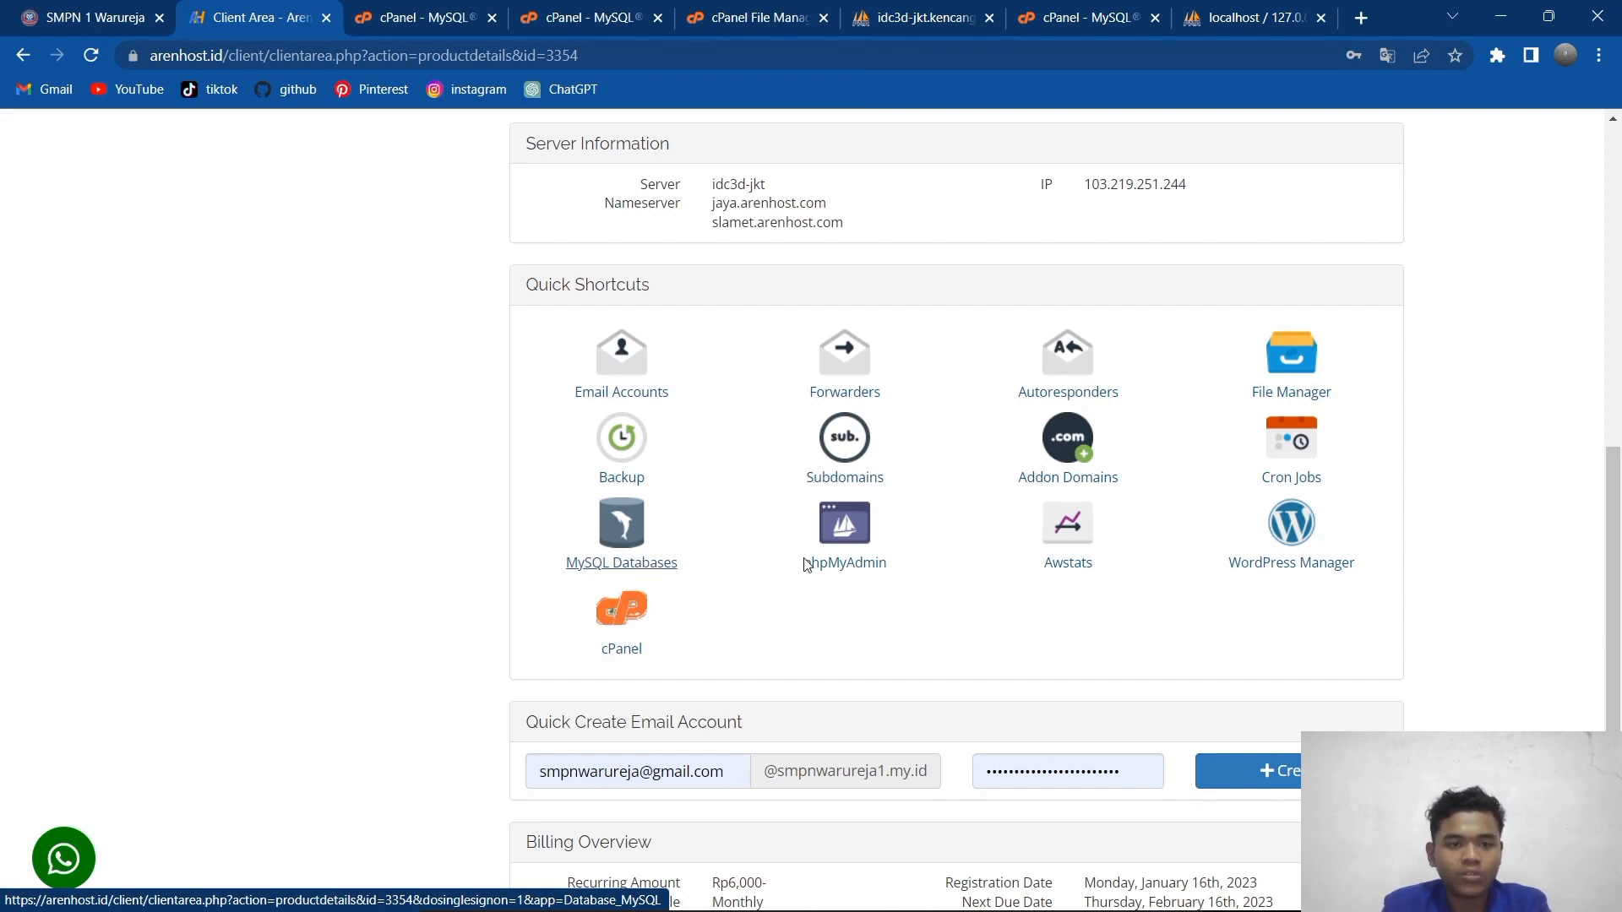
{"action": "right_click", "coordinate": [873, 573]}
{"action": "left_click", "coordinate": [919, 590]}
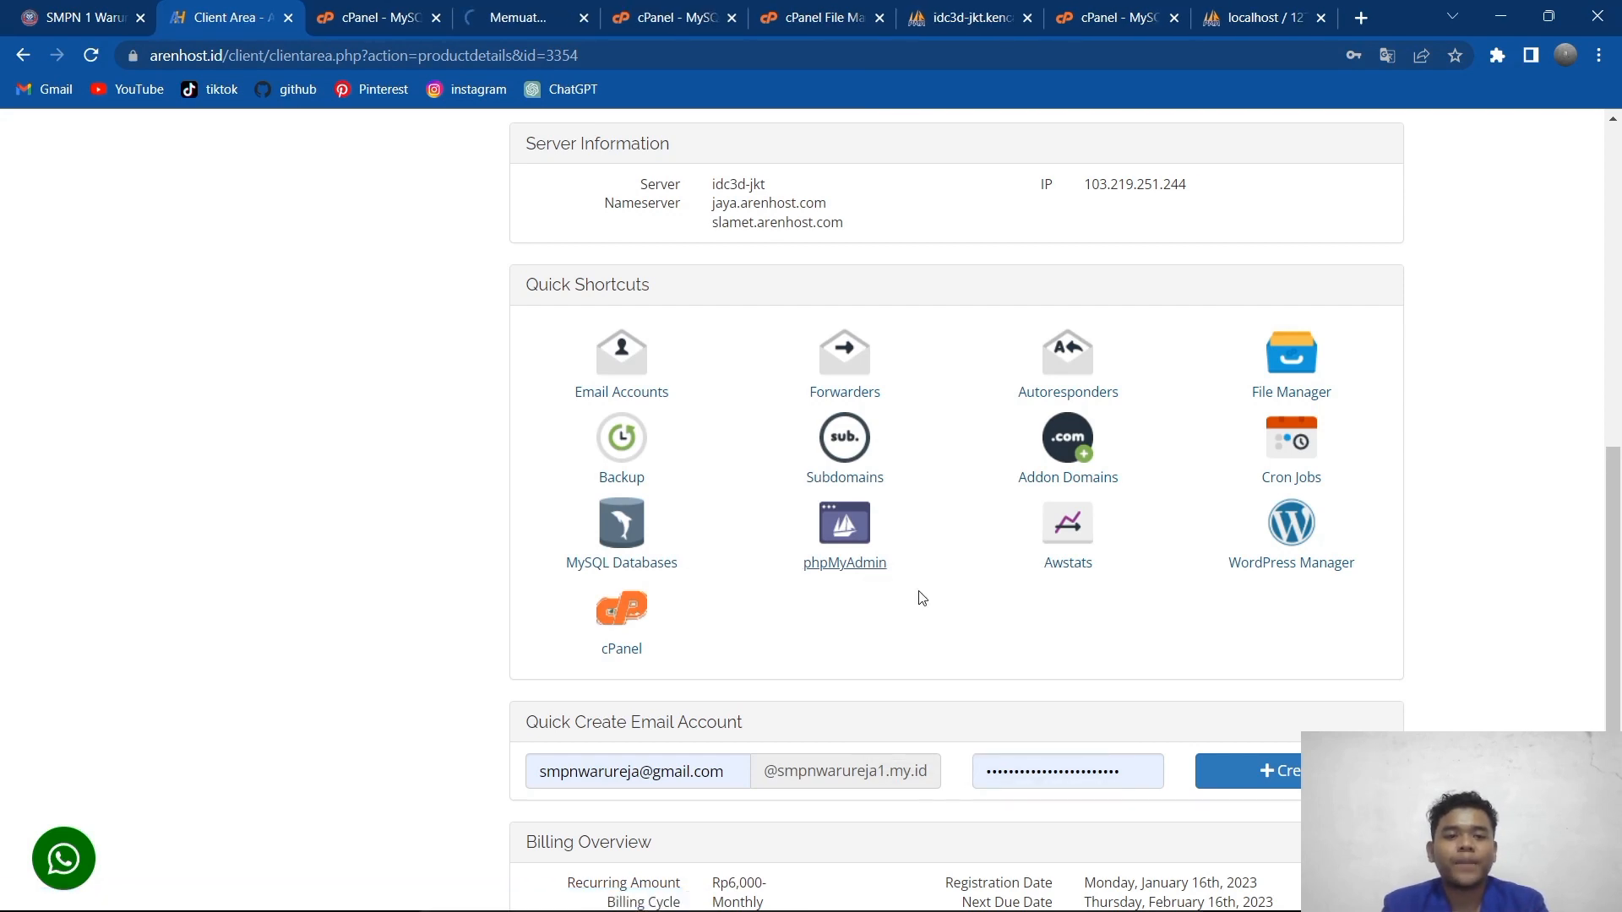
{"action": "left_click", "coordinate": [534, 10]}
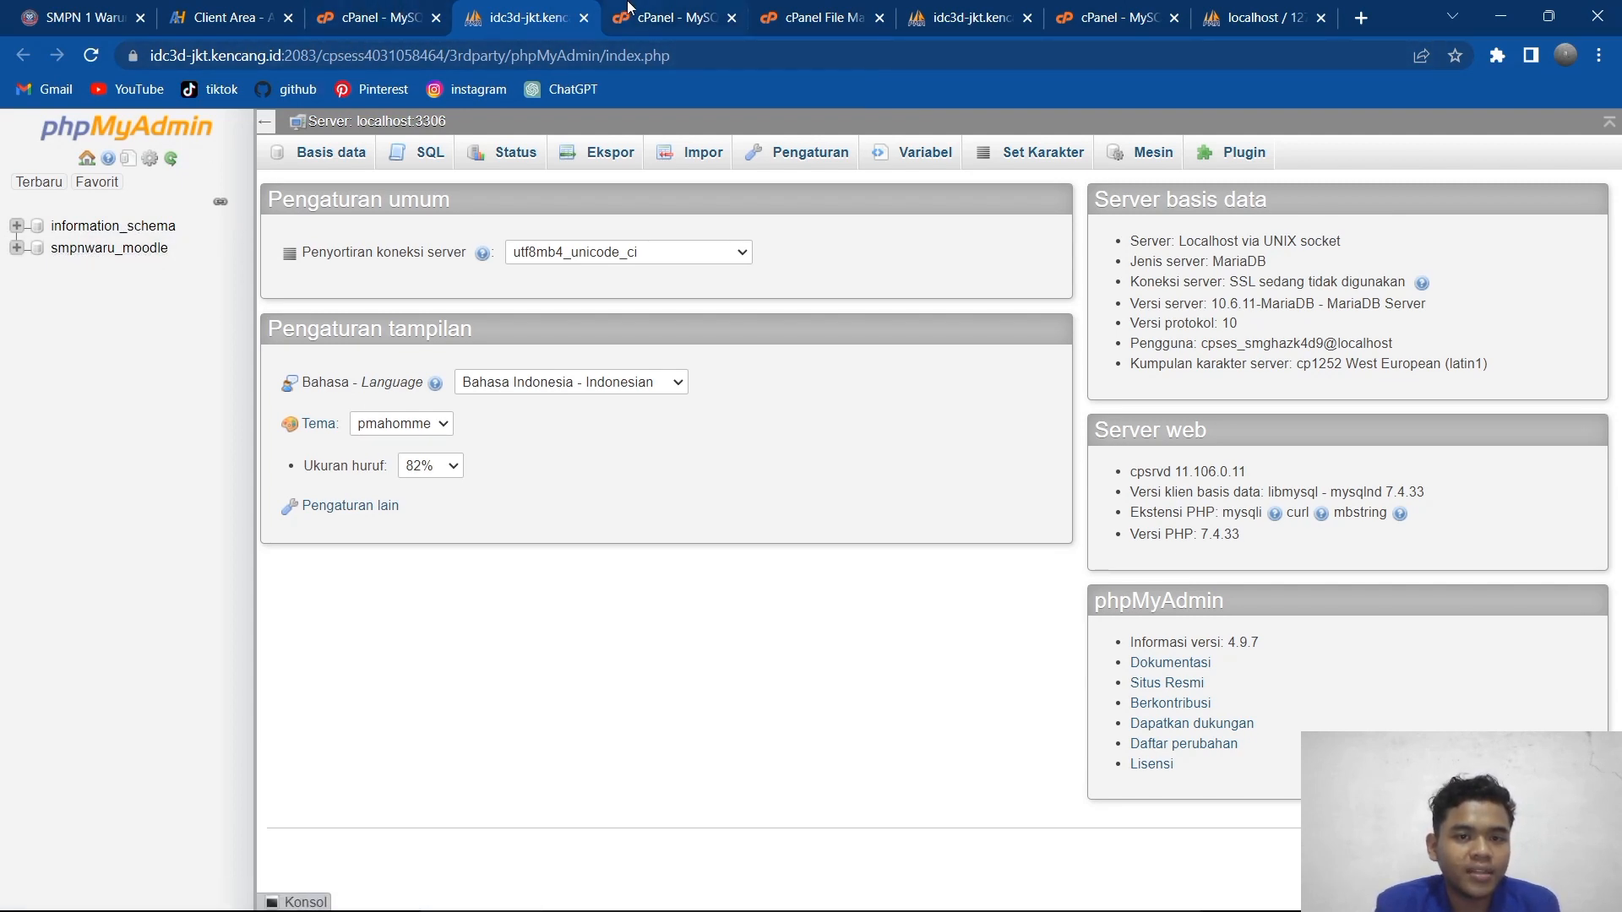
Step: Check the database name on the cPanel MySQL Databases page, and open the smpnwaru_moodle database in phpMyAdmin to browse its tables
{"action": "left_click", "coordinate": [394, 10]}
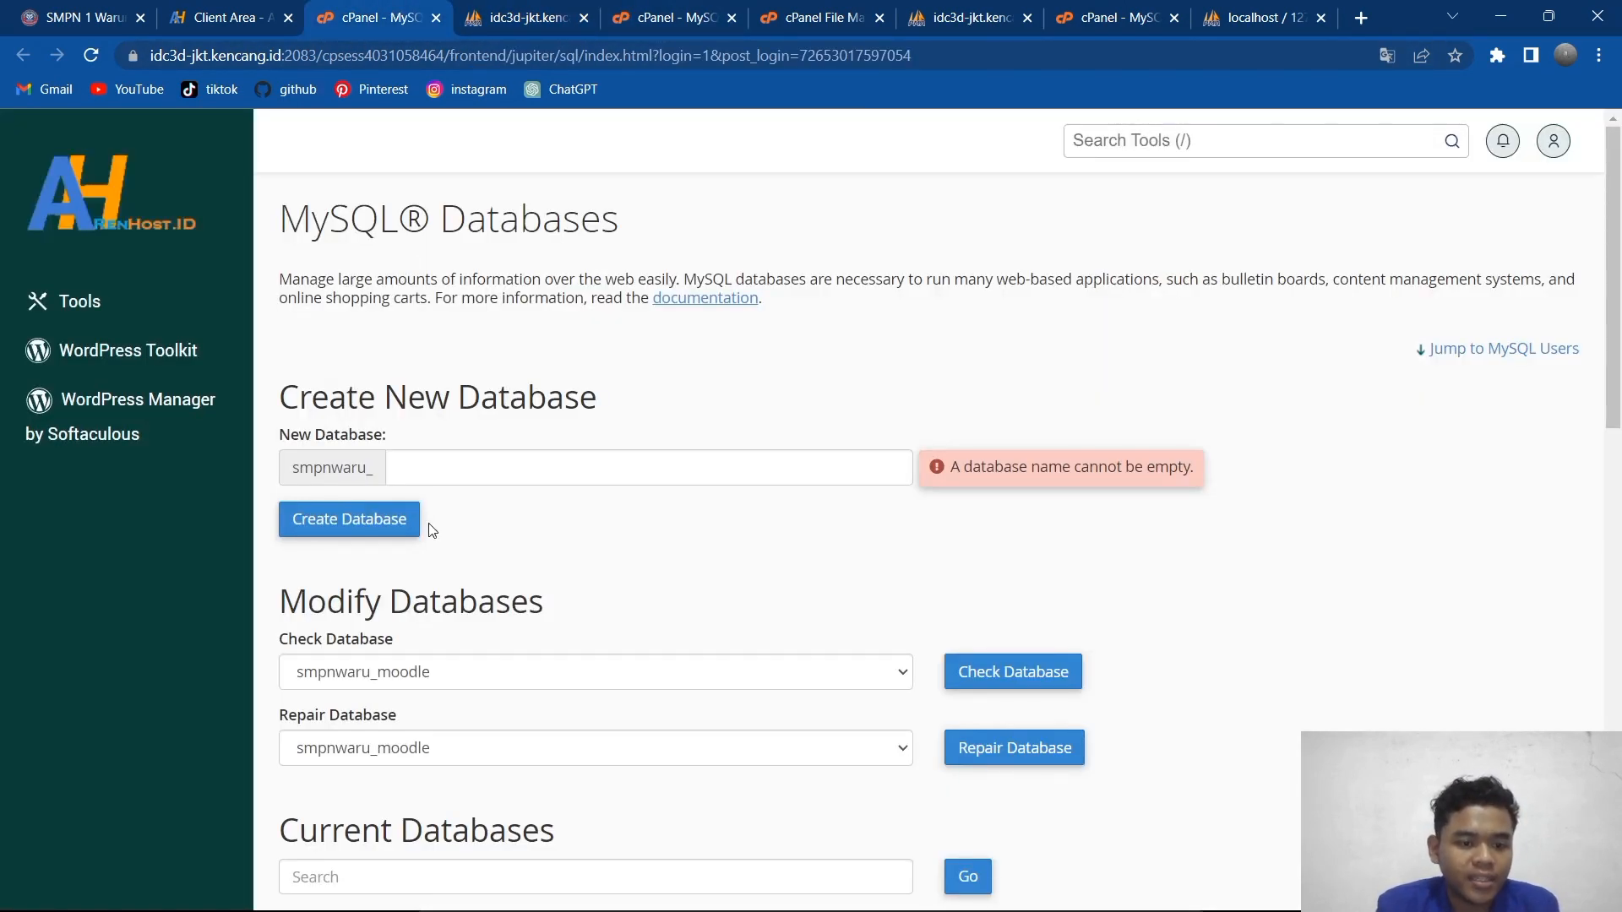
{"action": "scroll", "coordinate": [433, 531], "scroll_direction": "down", "scroll_amount": 2}
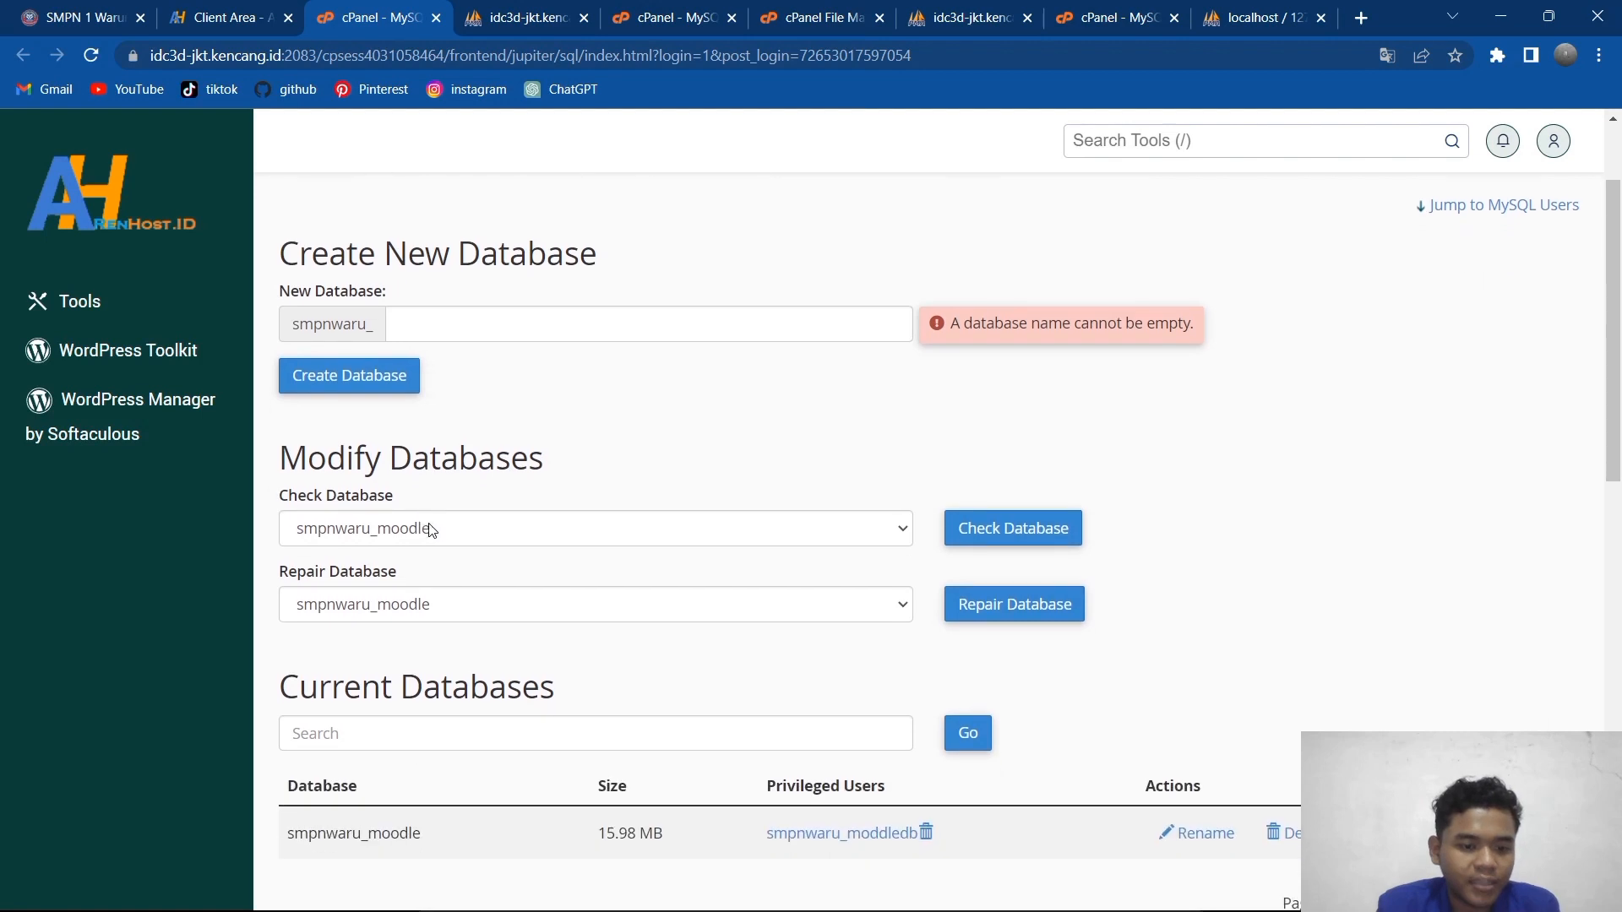
{"action": "left_click", "coordinate": [502, 10]}
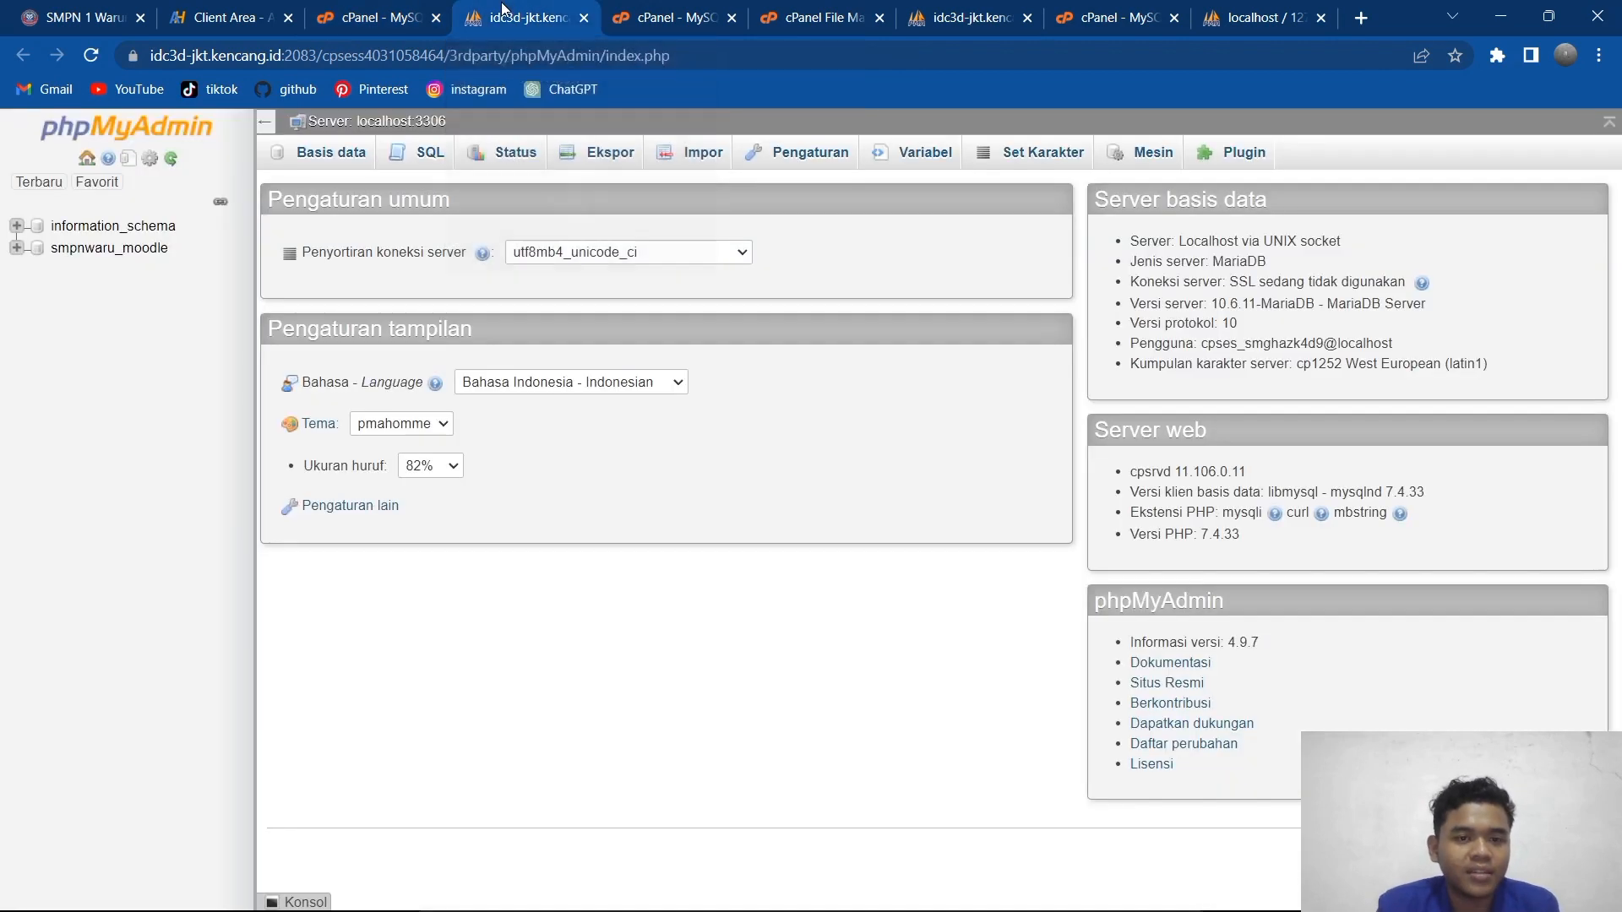
{"action": "left_click", "coordinate": [89, 248]}
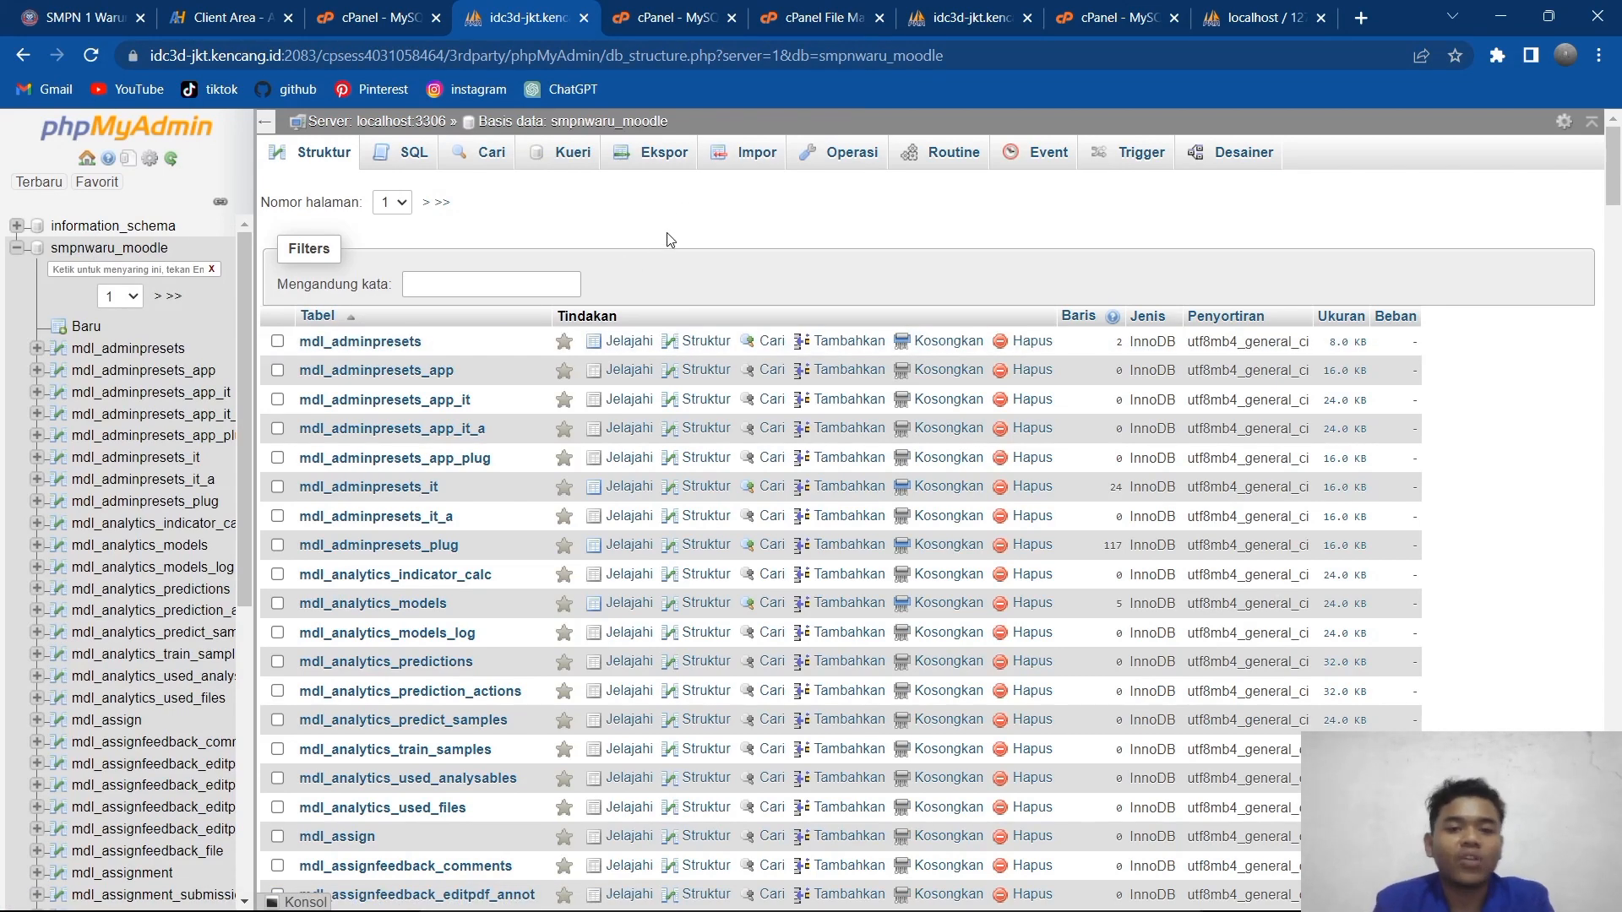
{"action": "scroll", "coordinate": [456, 574], "scroll_direction": "down", "scroll_amount": 6}
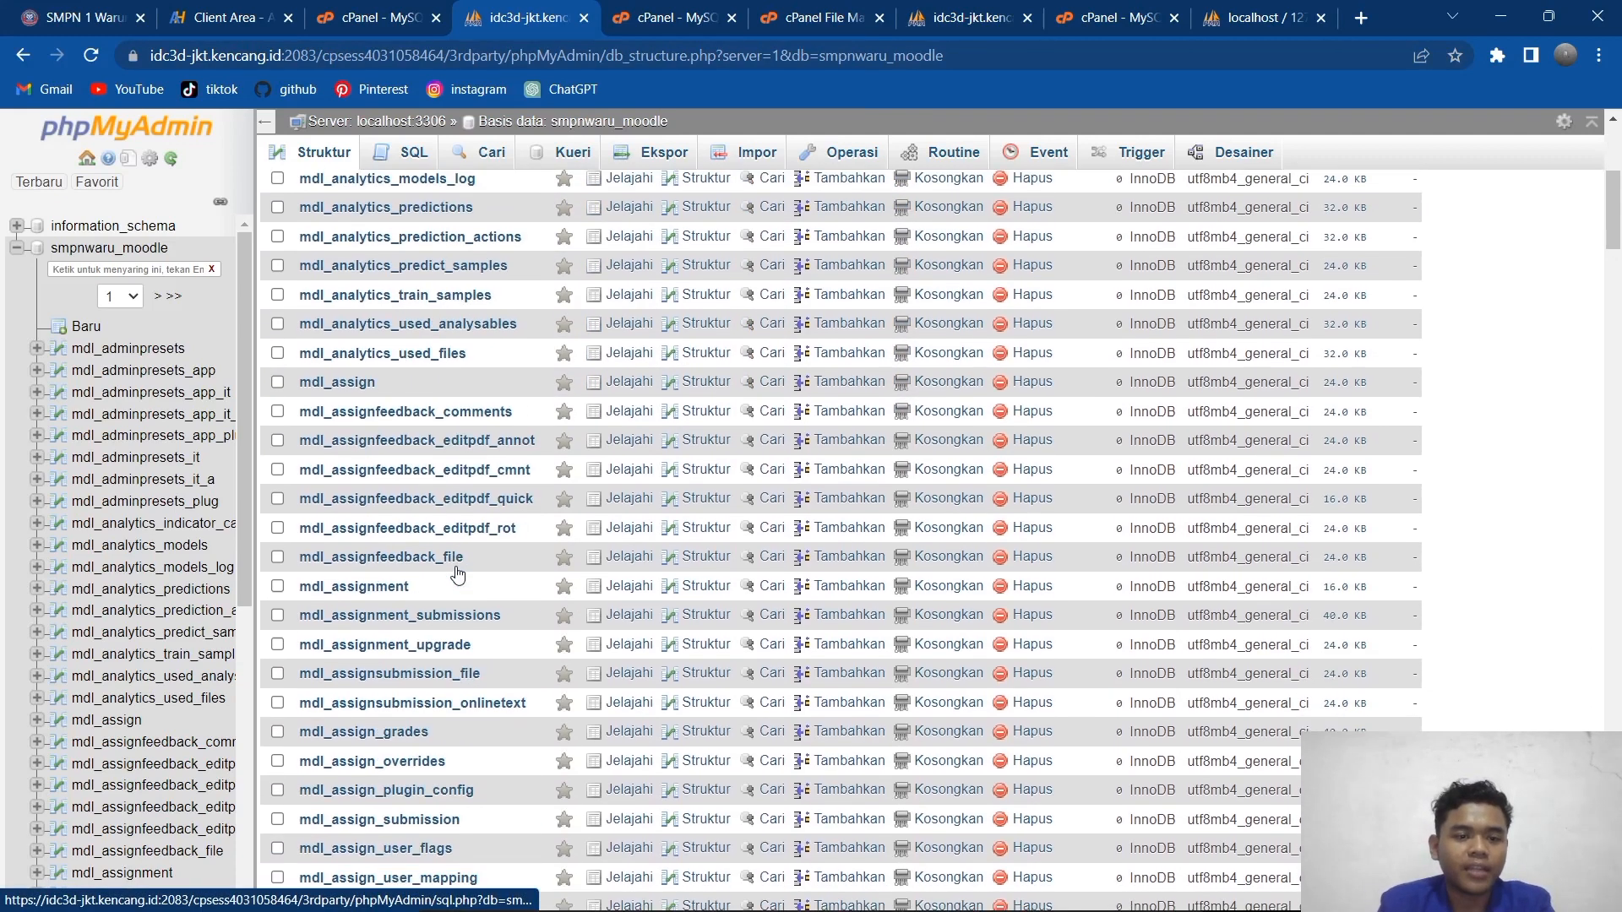
{"action": "scroll", "coordinate": [142, 602], "scroll_direction": "down", "scroll_amount": 6}
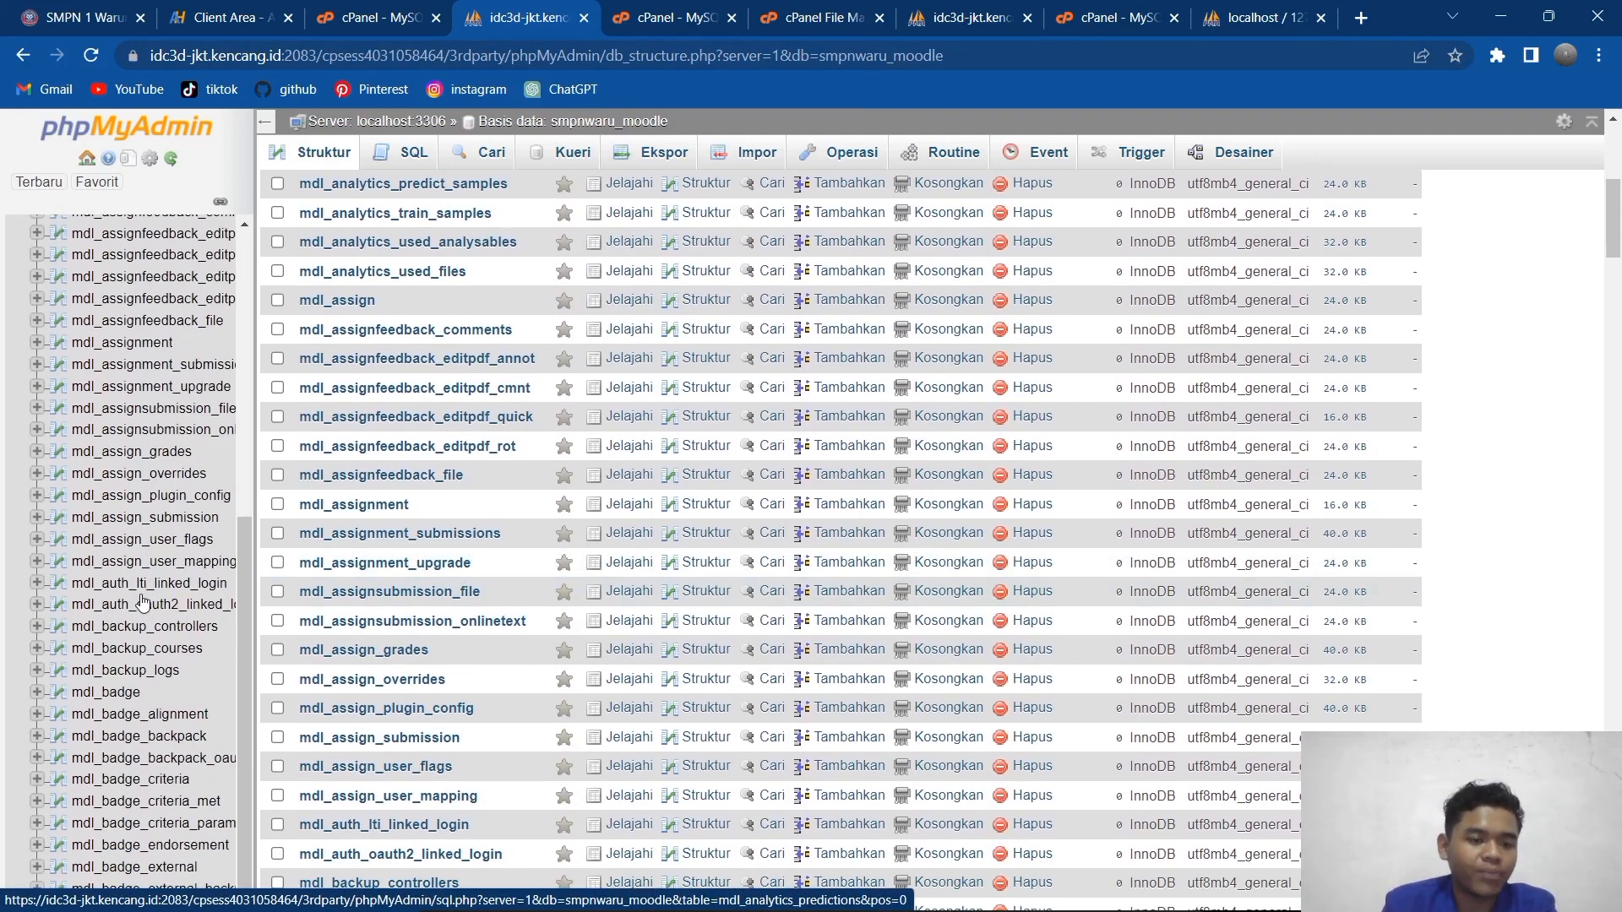
Step: Open the import page of the smpnwaru_moodle database and review choosing the moodle (3) SQL file and the import options without importing
{"action": "scroll", "coordinate": [444, 413], "scroll_direction": "up", "scroll_amount": 6}
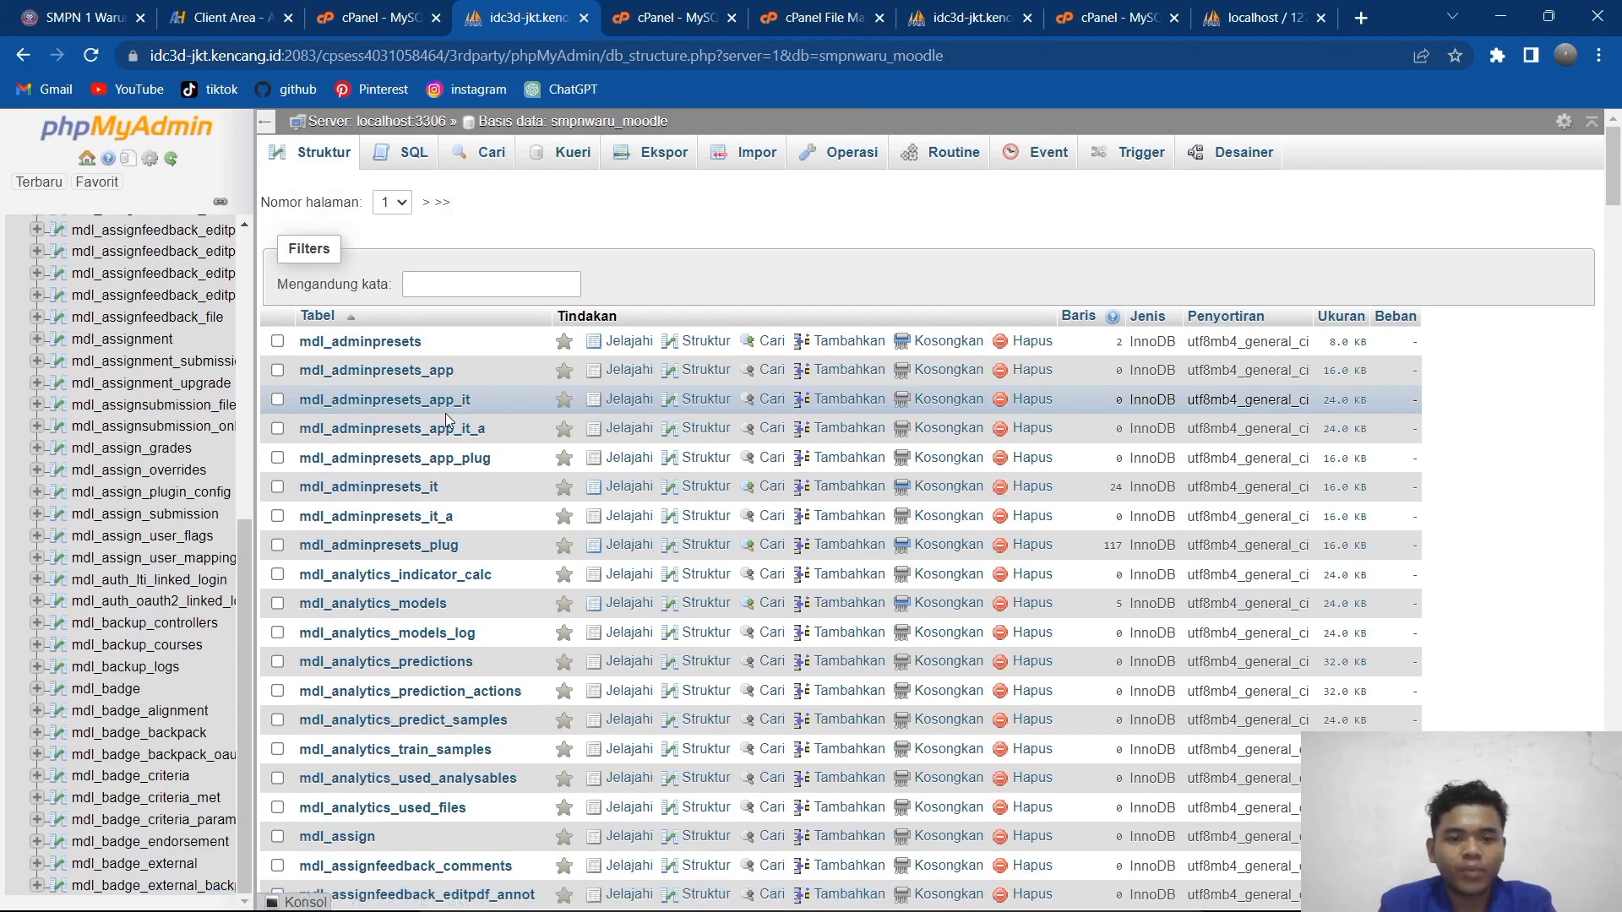
{"action": "left_click", "coordinate": [748, 165]}
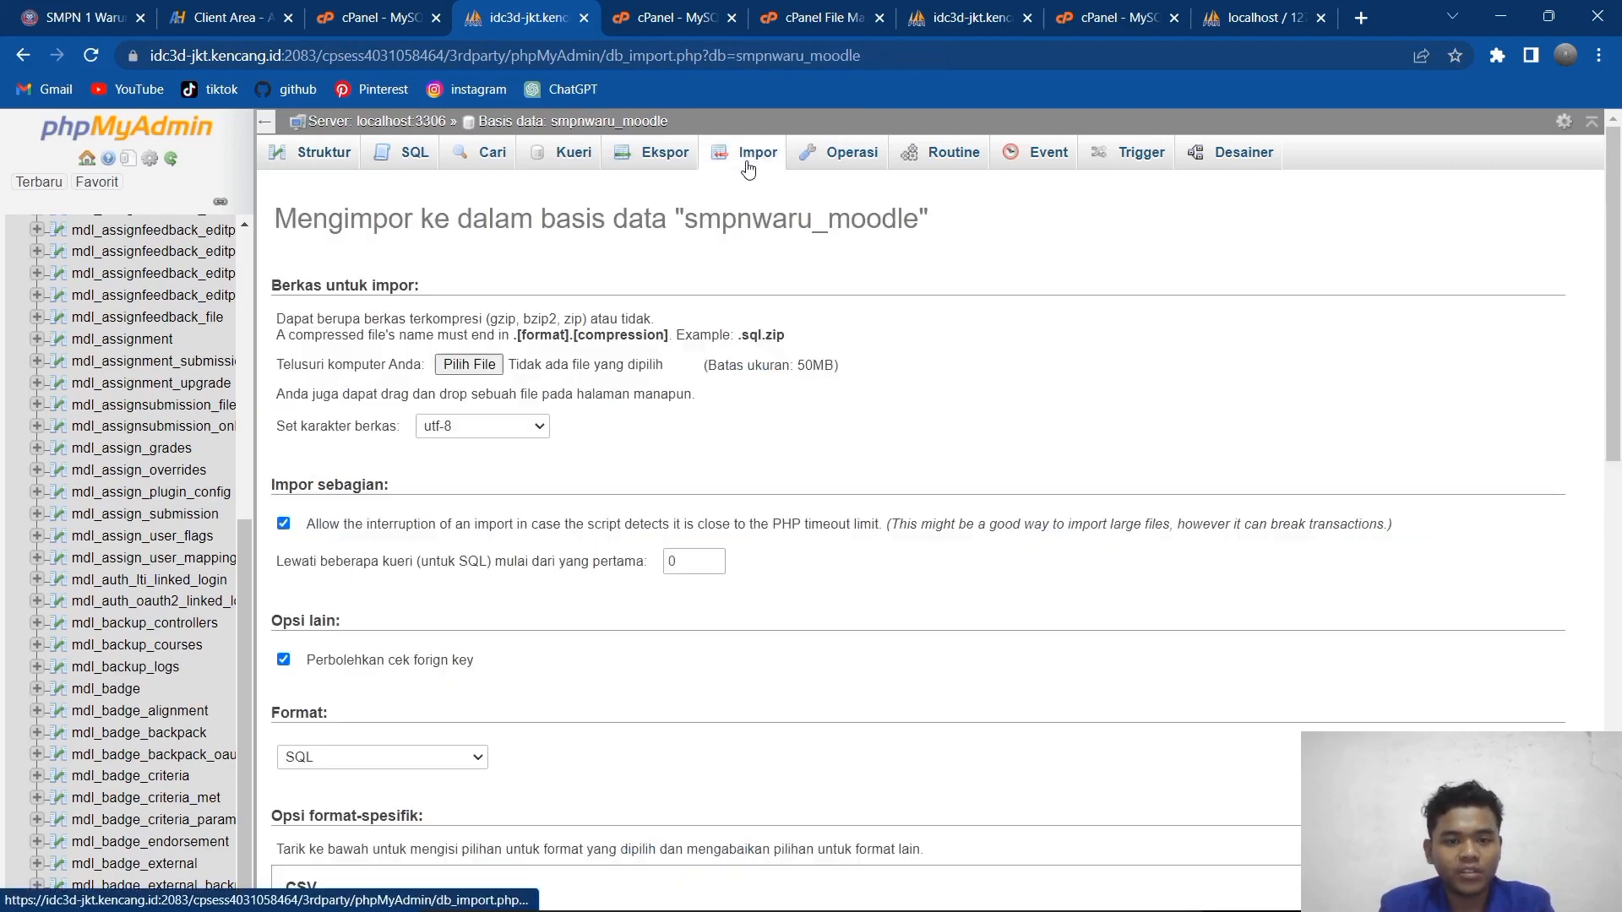
{"action": "left_click", "coordinate": [469, 365]}
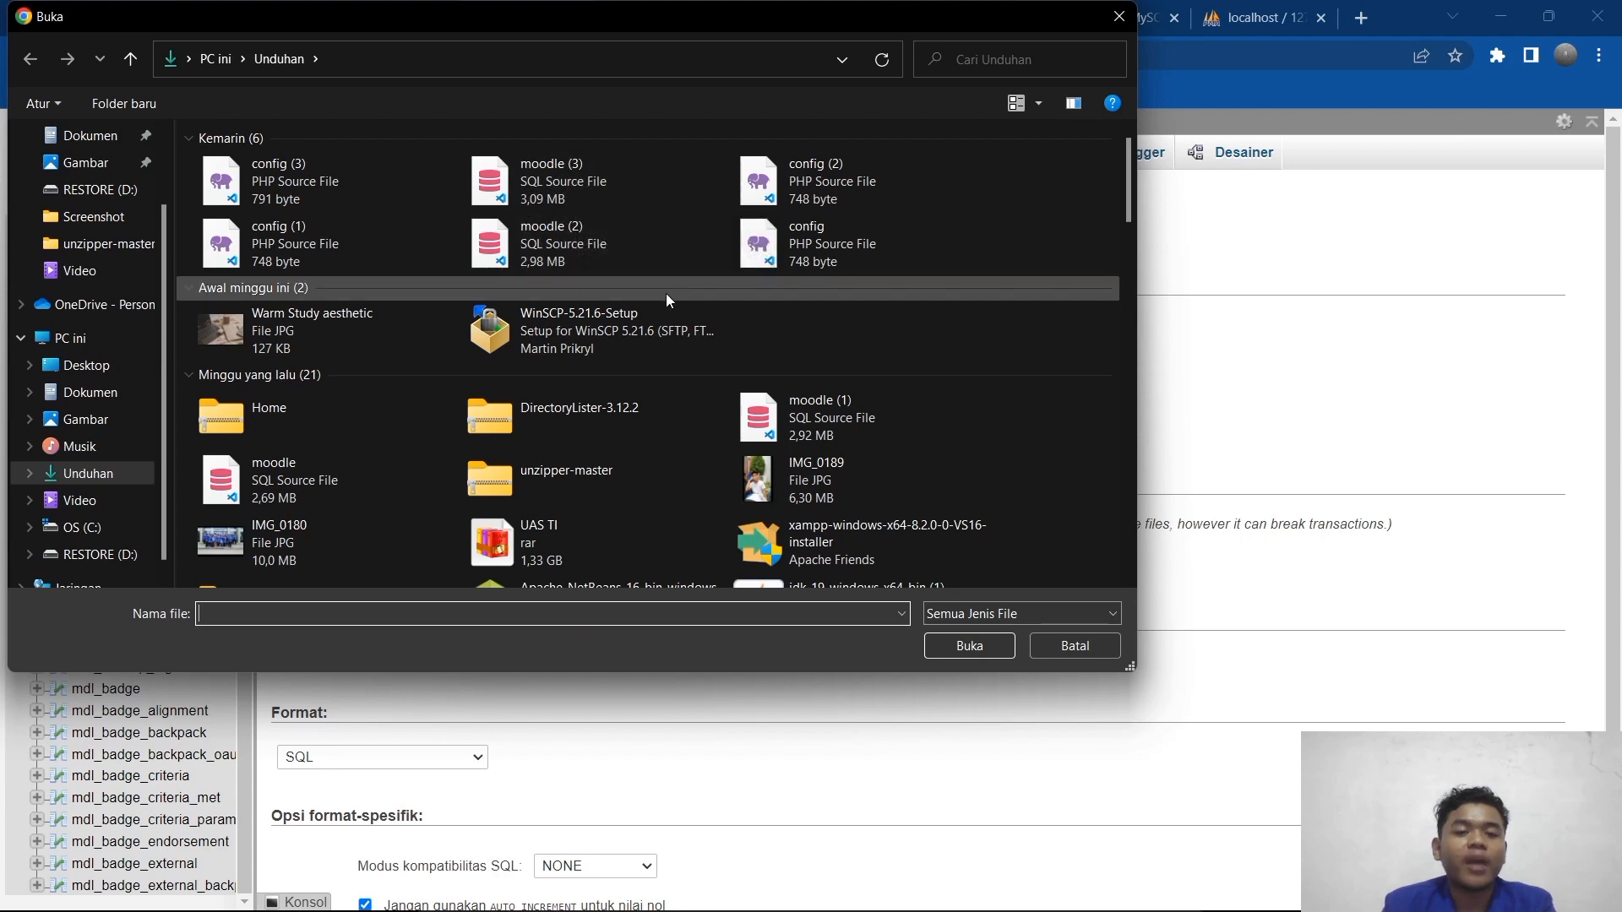
{"action": "left_click", "coordinate": [619, 199]}
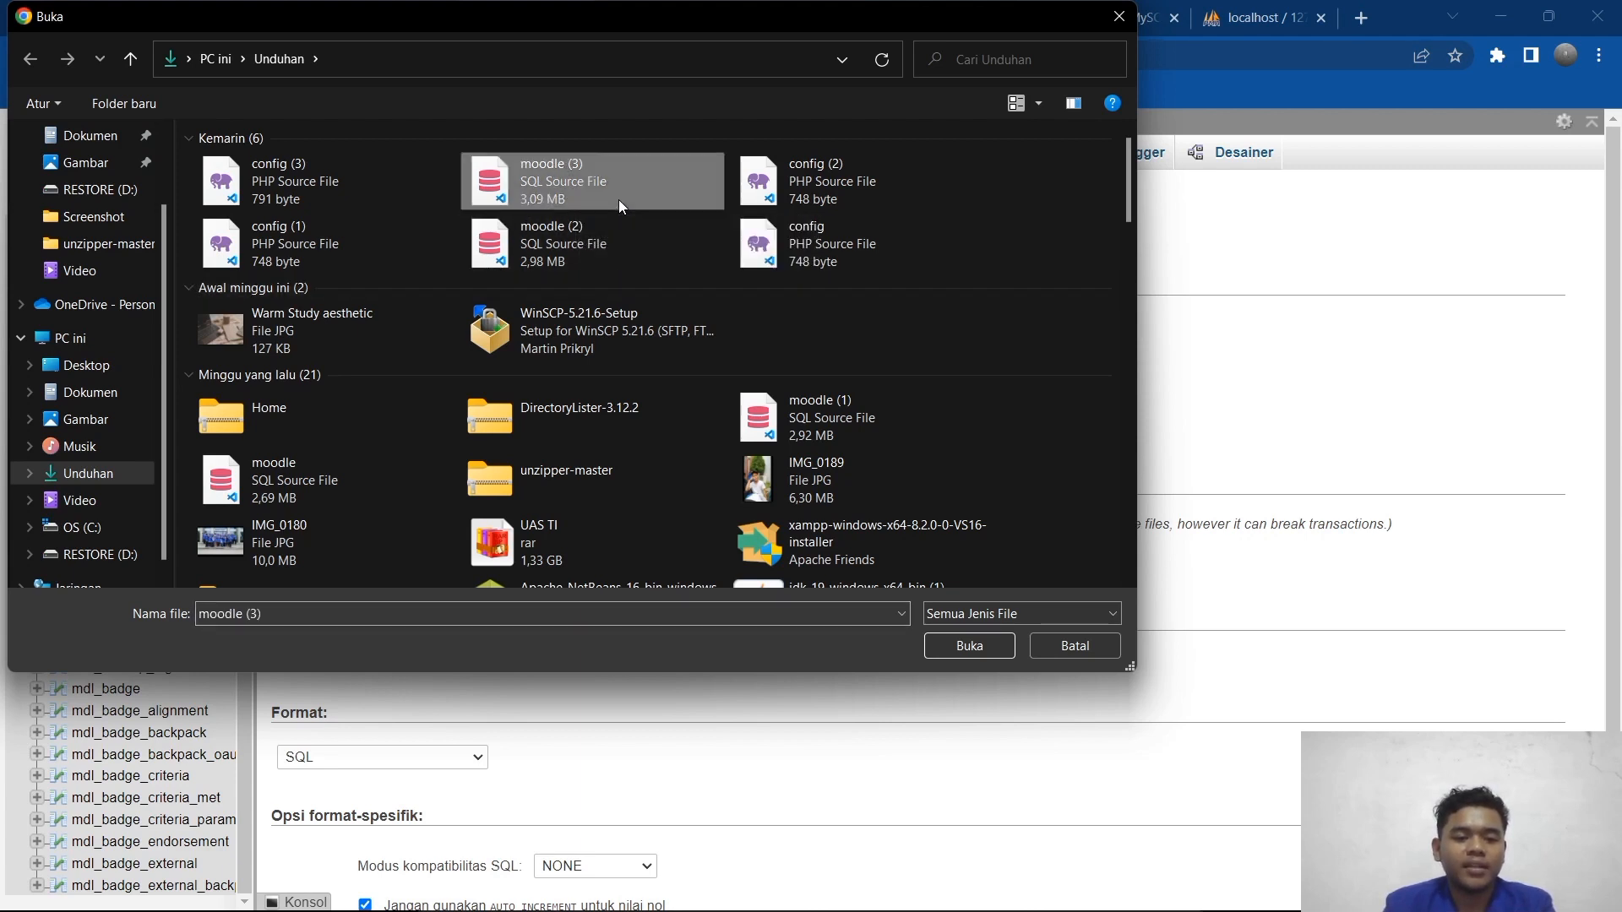
{"action": "left_click", "coordinate": [1057, 647]}
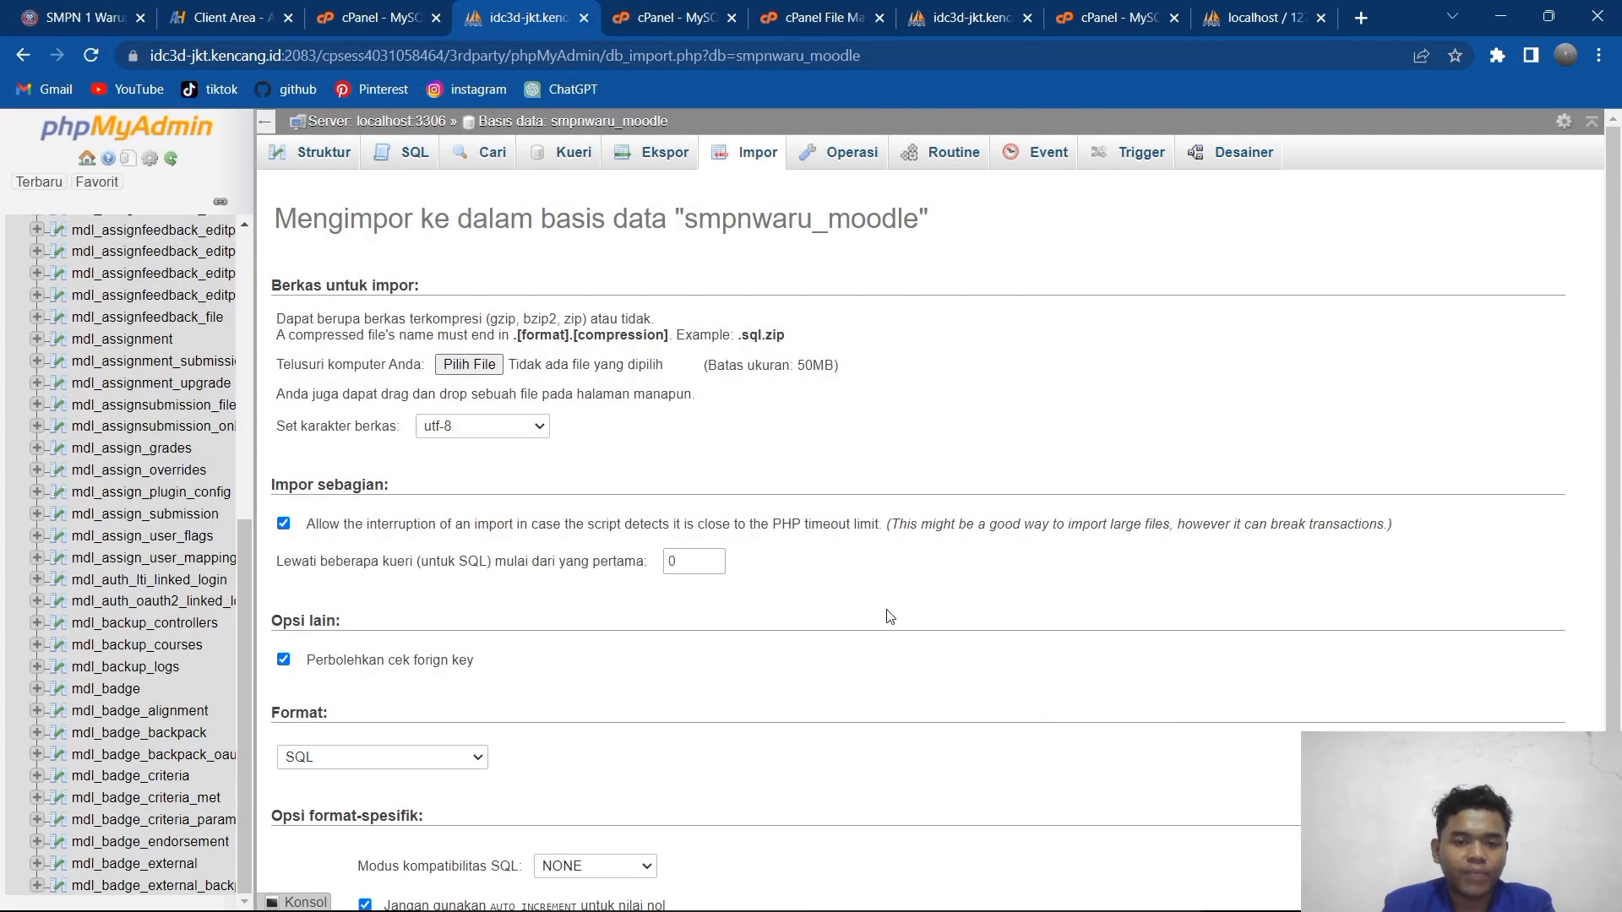
{"action": "scroll", "coordinate": [752, 586], "scroll_direction": "down", "scroll_amount": 2}
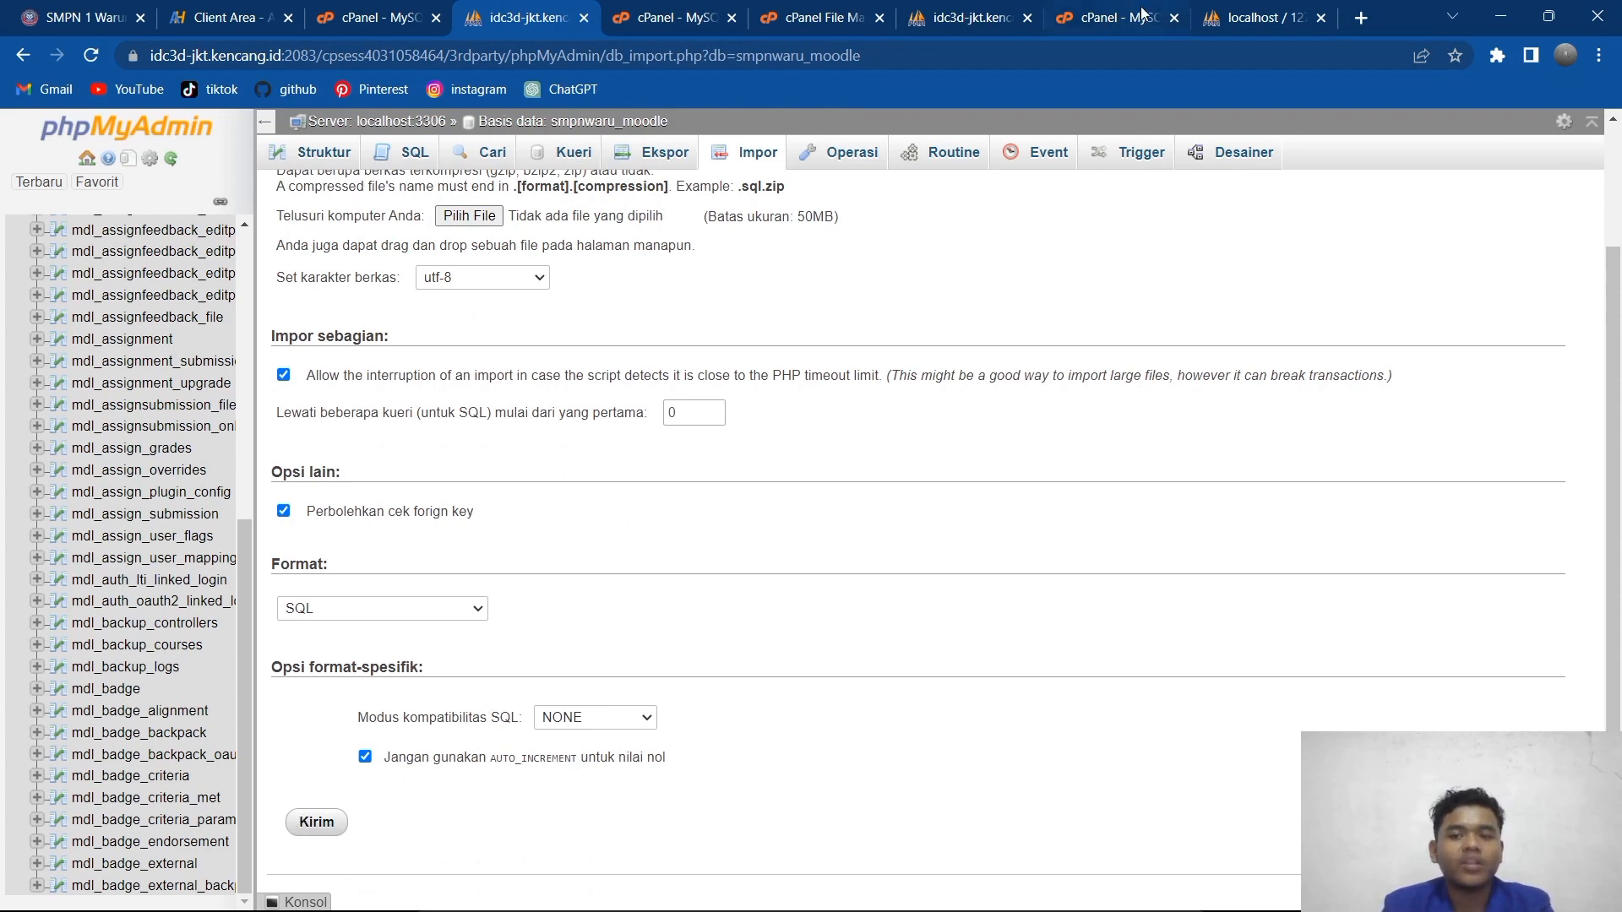
Step: Switch to the local phpMyAdmin and export the moodle database with the quick method in SQL format
{"action": "left_click", "coordinate": [1226, 8]}
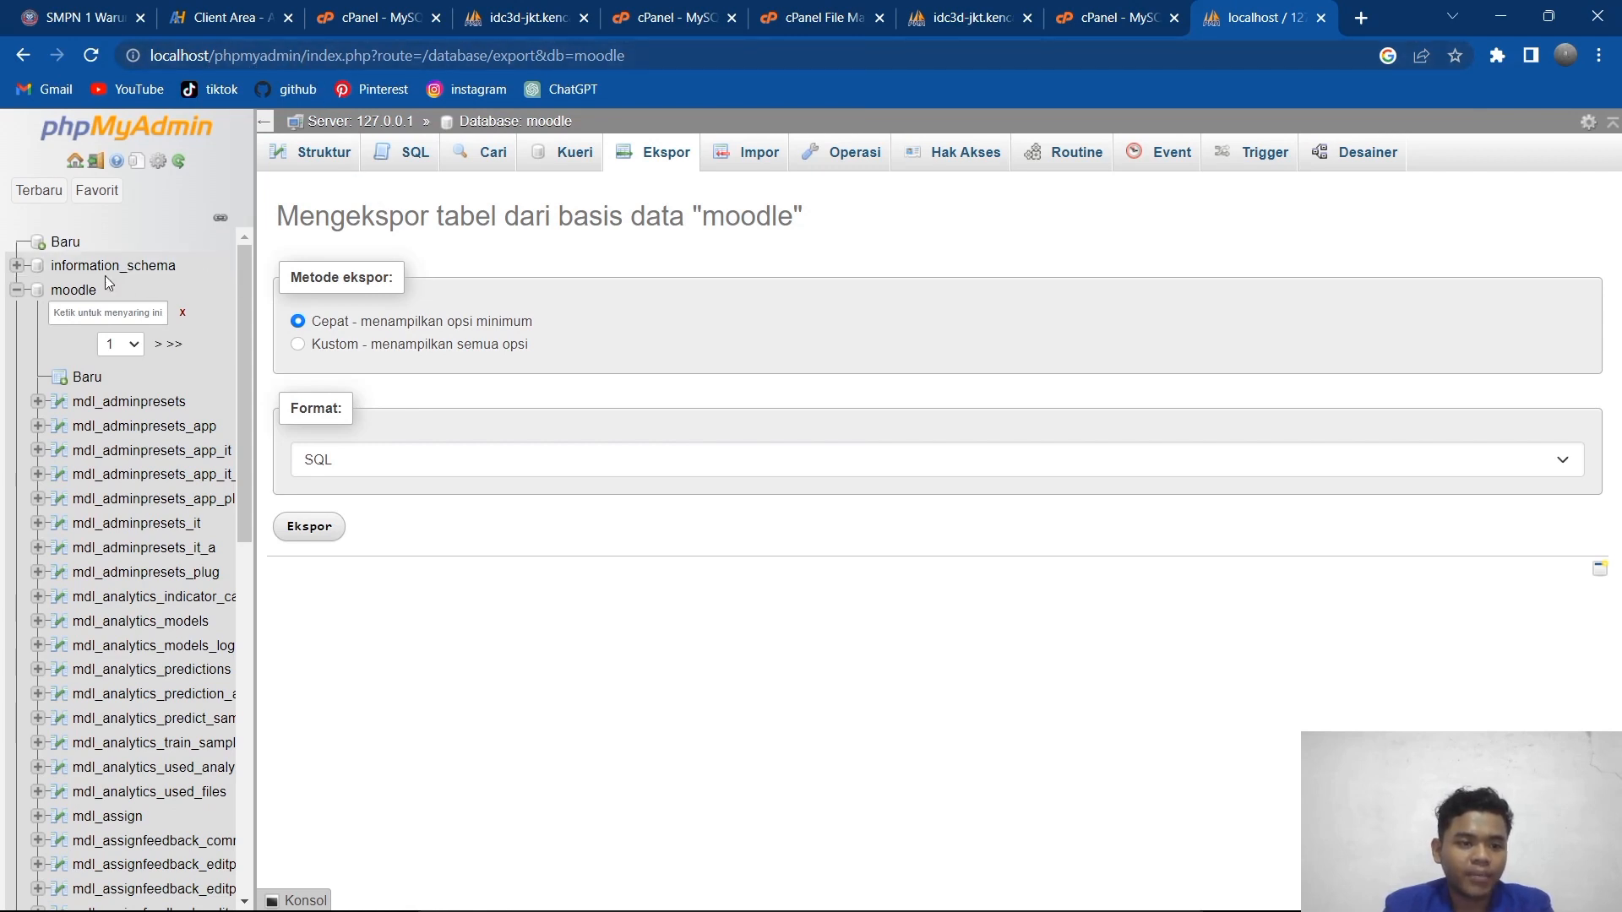
{"action": "left_click", "coordinate": [17, 292]}
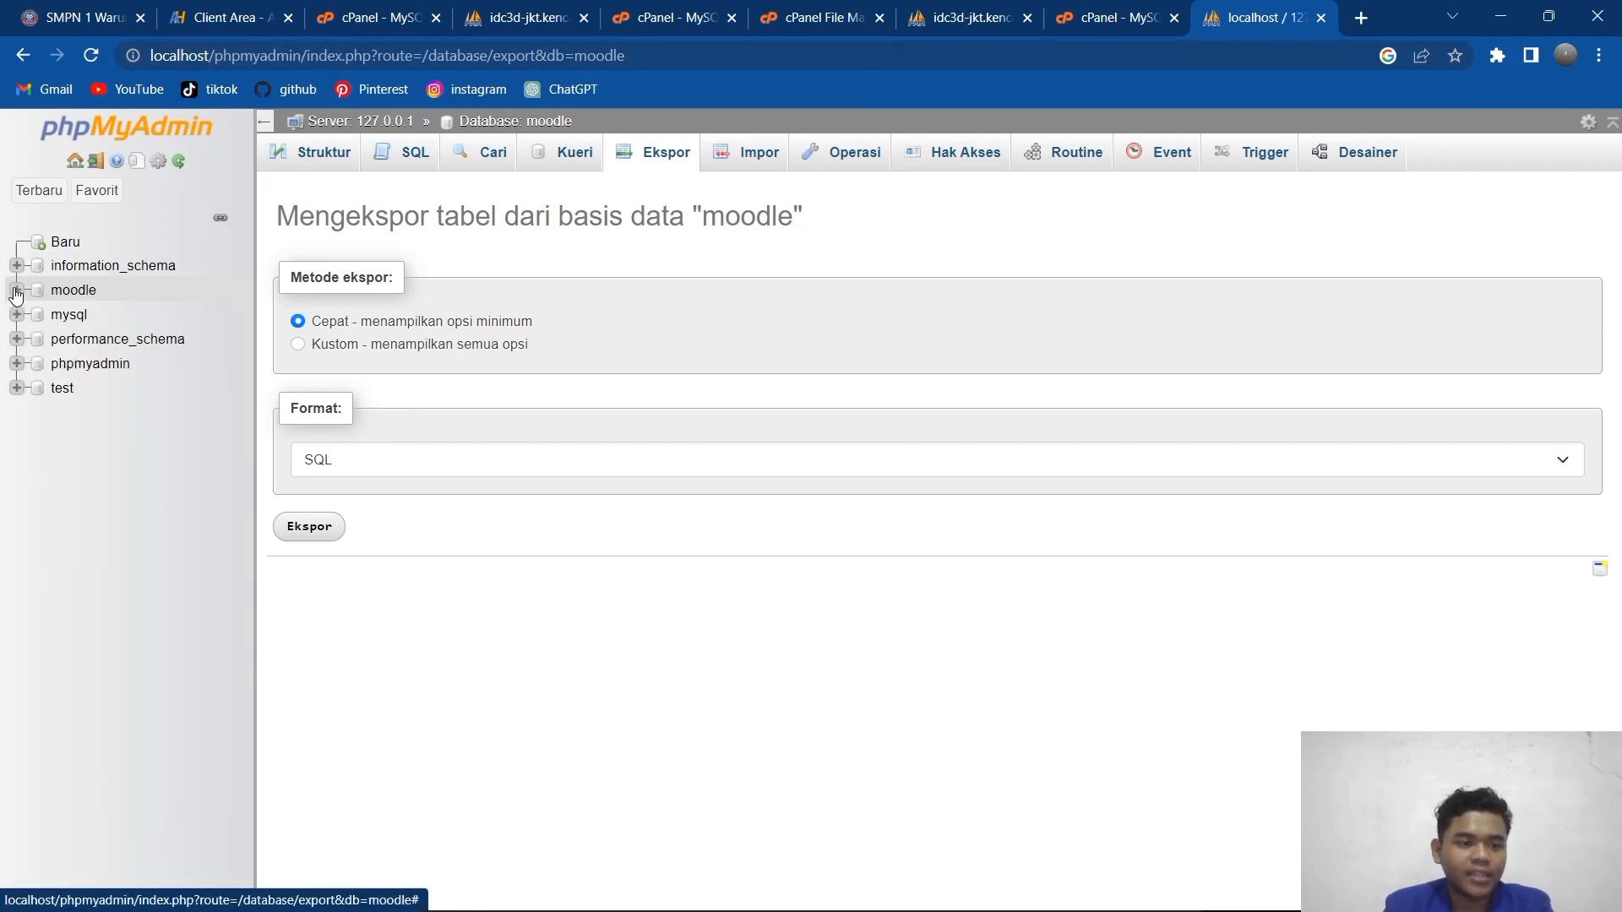
{"action": "left_click", "coordinate": [74, 291]}
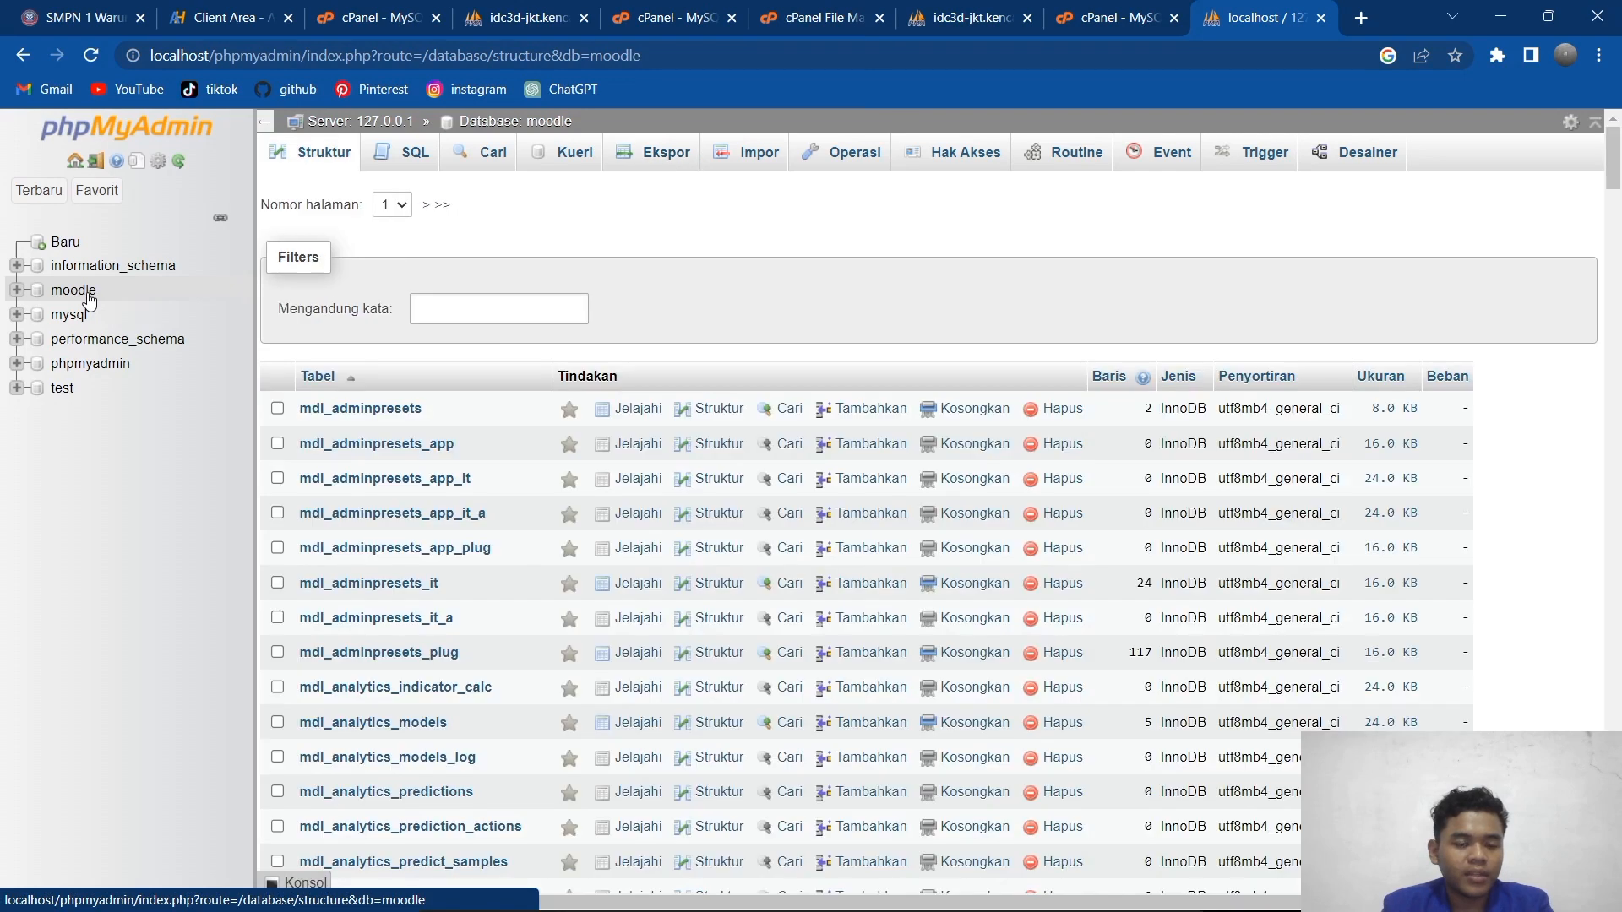
{"action": "left_click", "coordinate": [655, 164]}
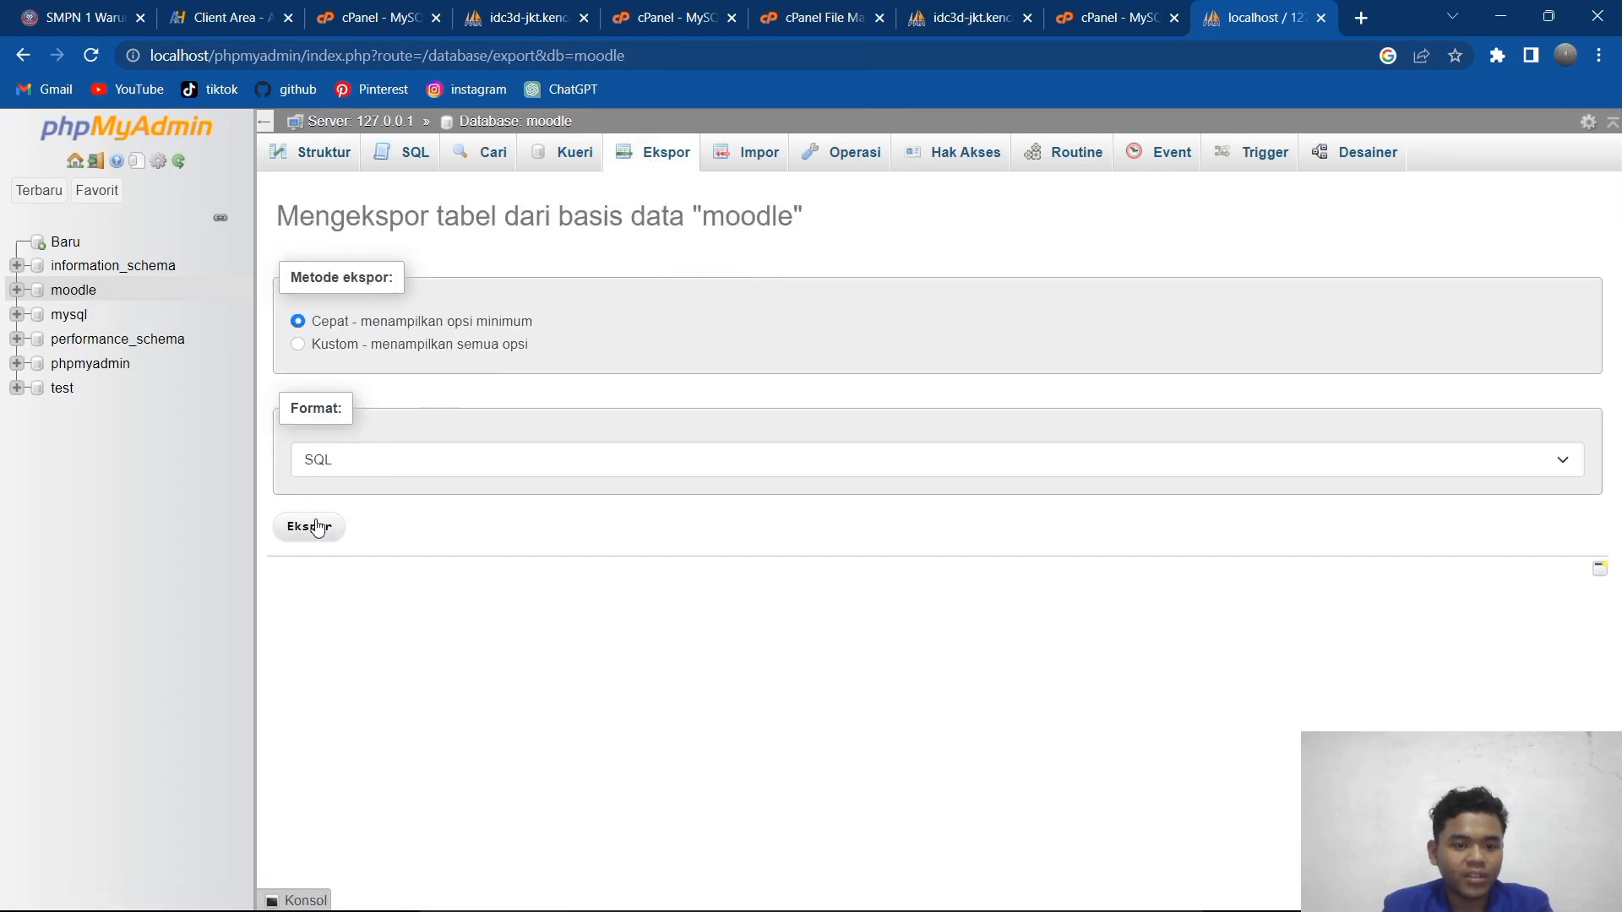
{"action": "left_click", "coordinate": [307, 529]}
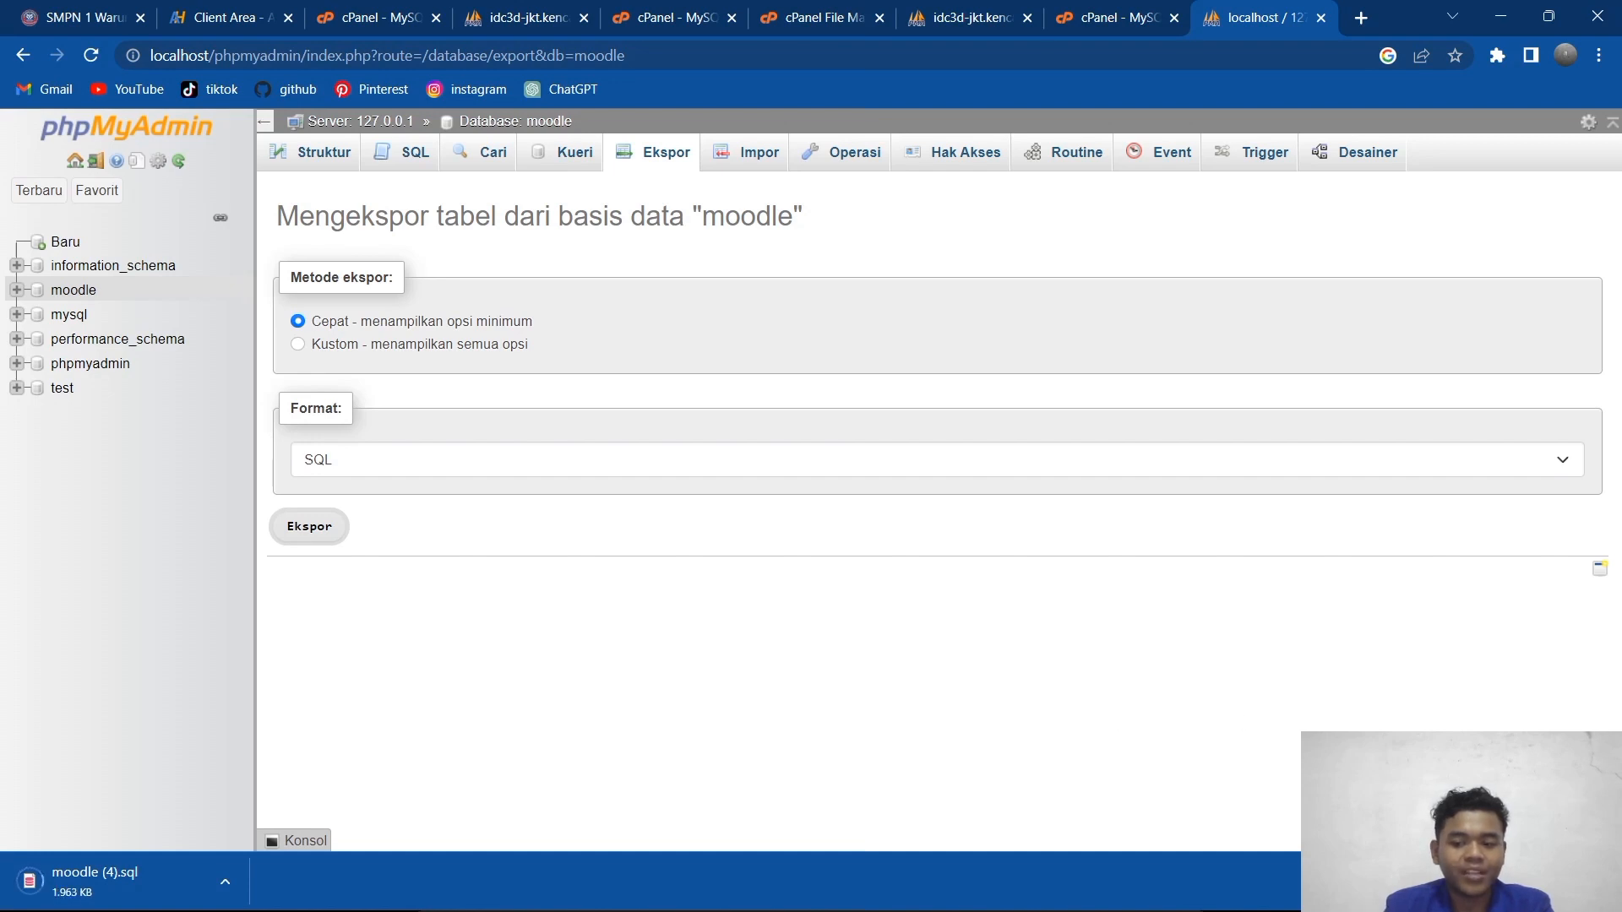
Step: Return to the hosted phpMyAdmin and review the import options and table list of the smpnwaru_moodle database
{"action": "left_click", "coordinate": [980, 12]}
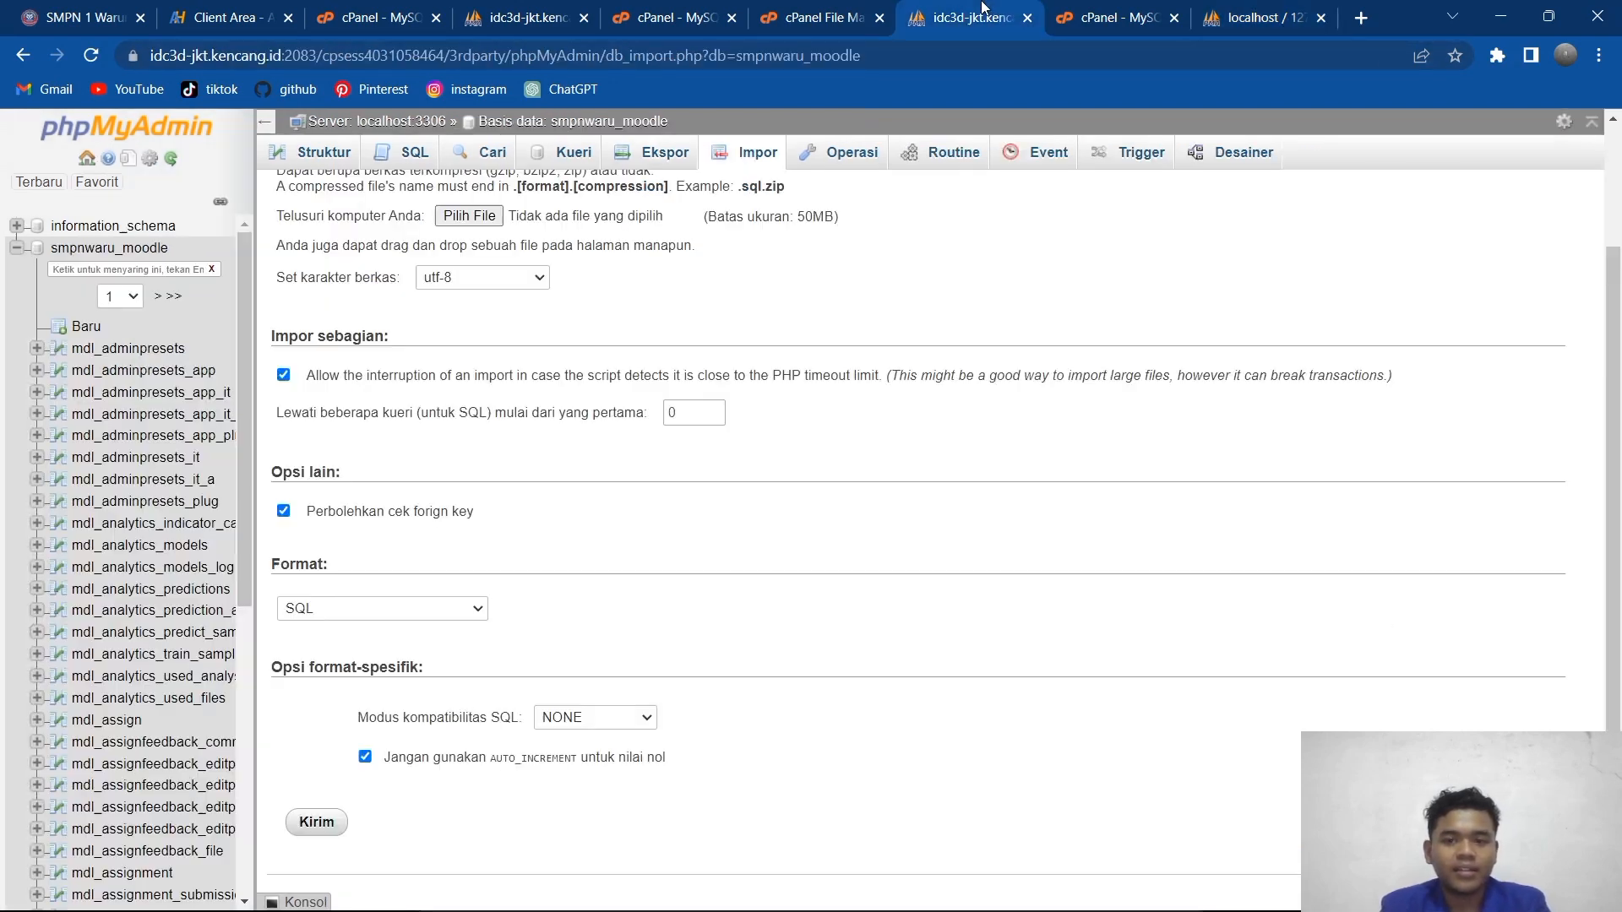
{"action": "scroll", "coordinate": [624, 251], "scroll_direction": "up", "scroll_amount": 2}
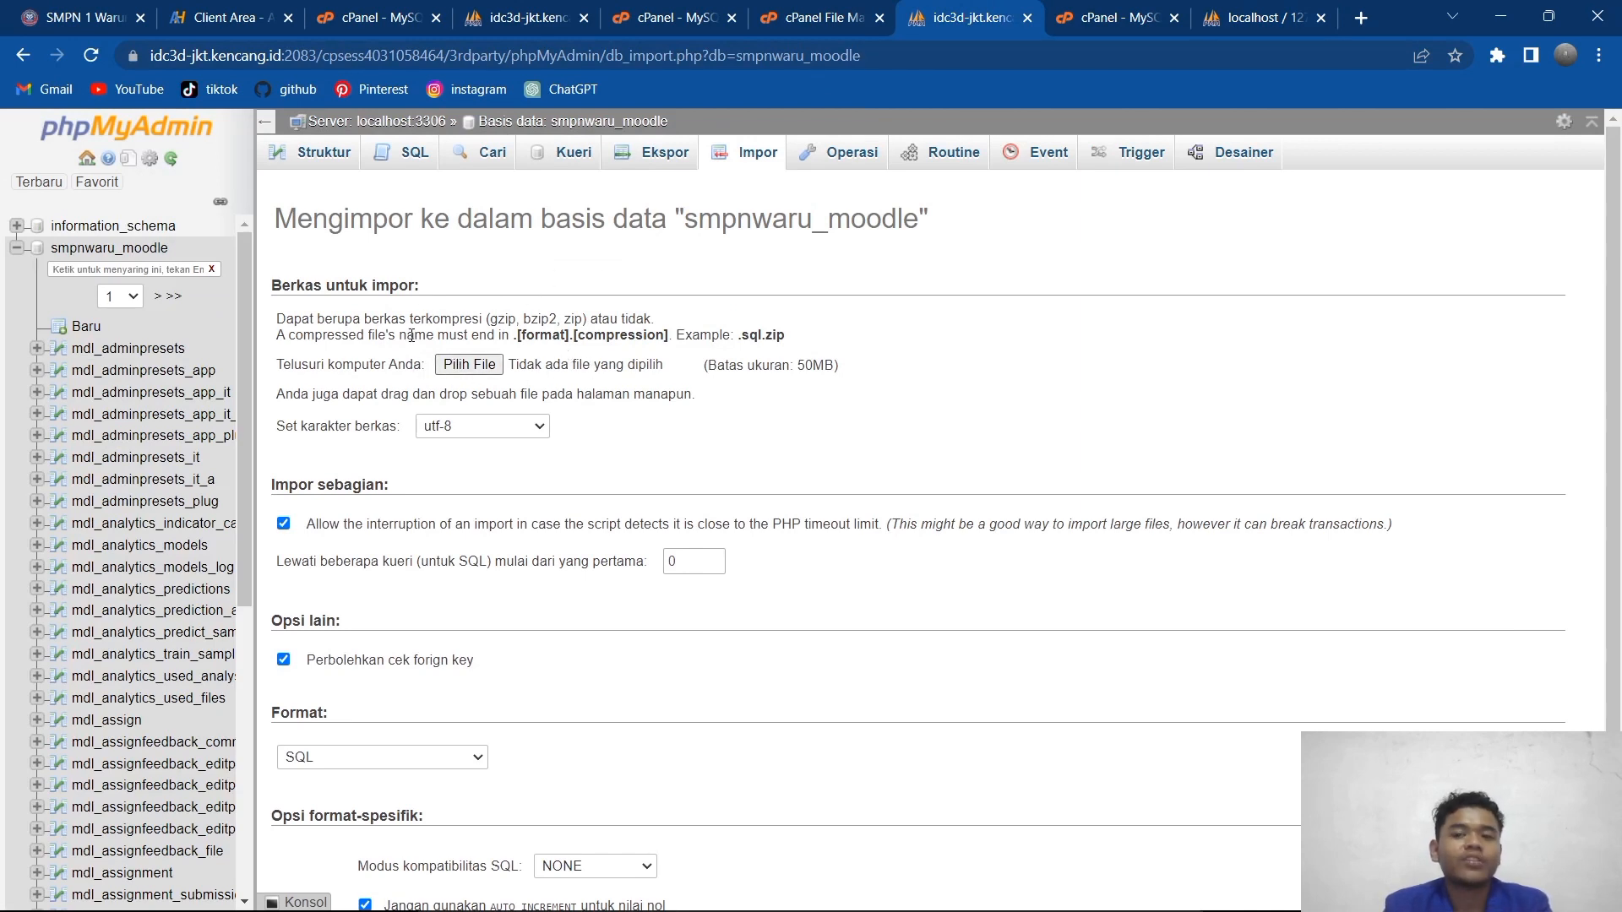
{"action": "scroll", "coordinate": [525, 389], "scroll_direction": "down", "scroll_amount": 2}
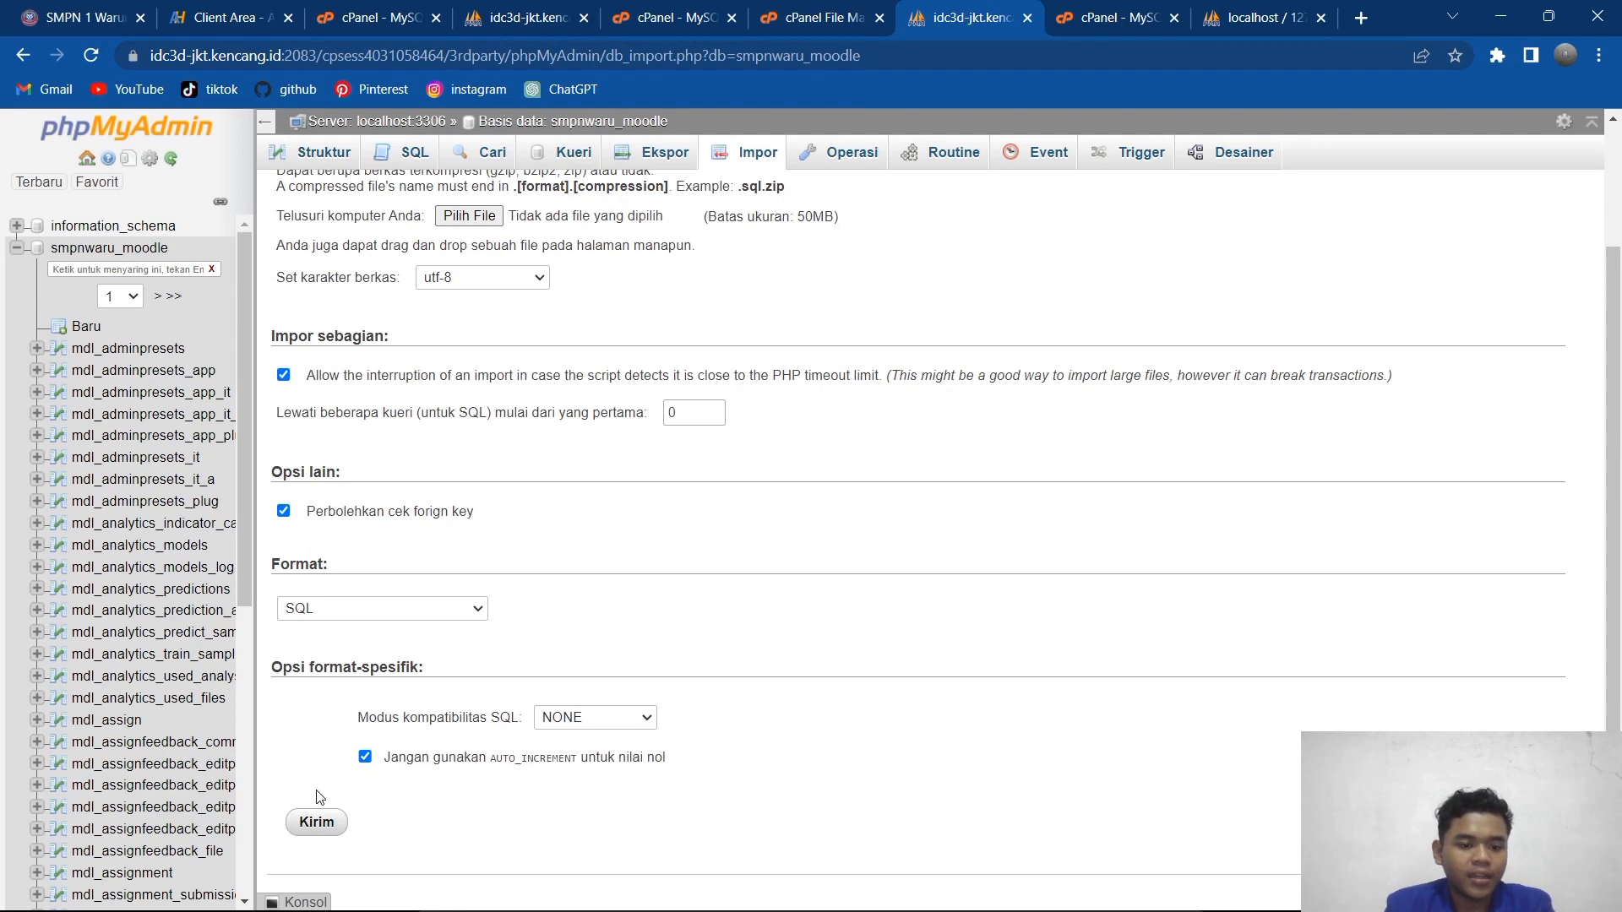
{"action": "scroll", "coordinate": [163, 551], "scroll_direction": "down", "scroll_amount": 3}
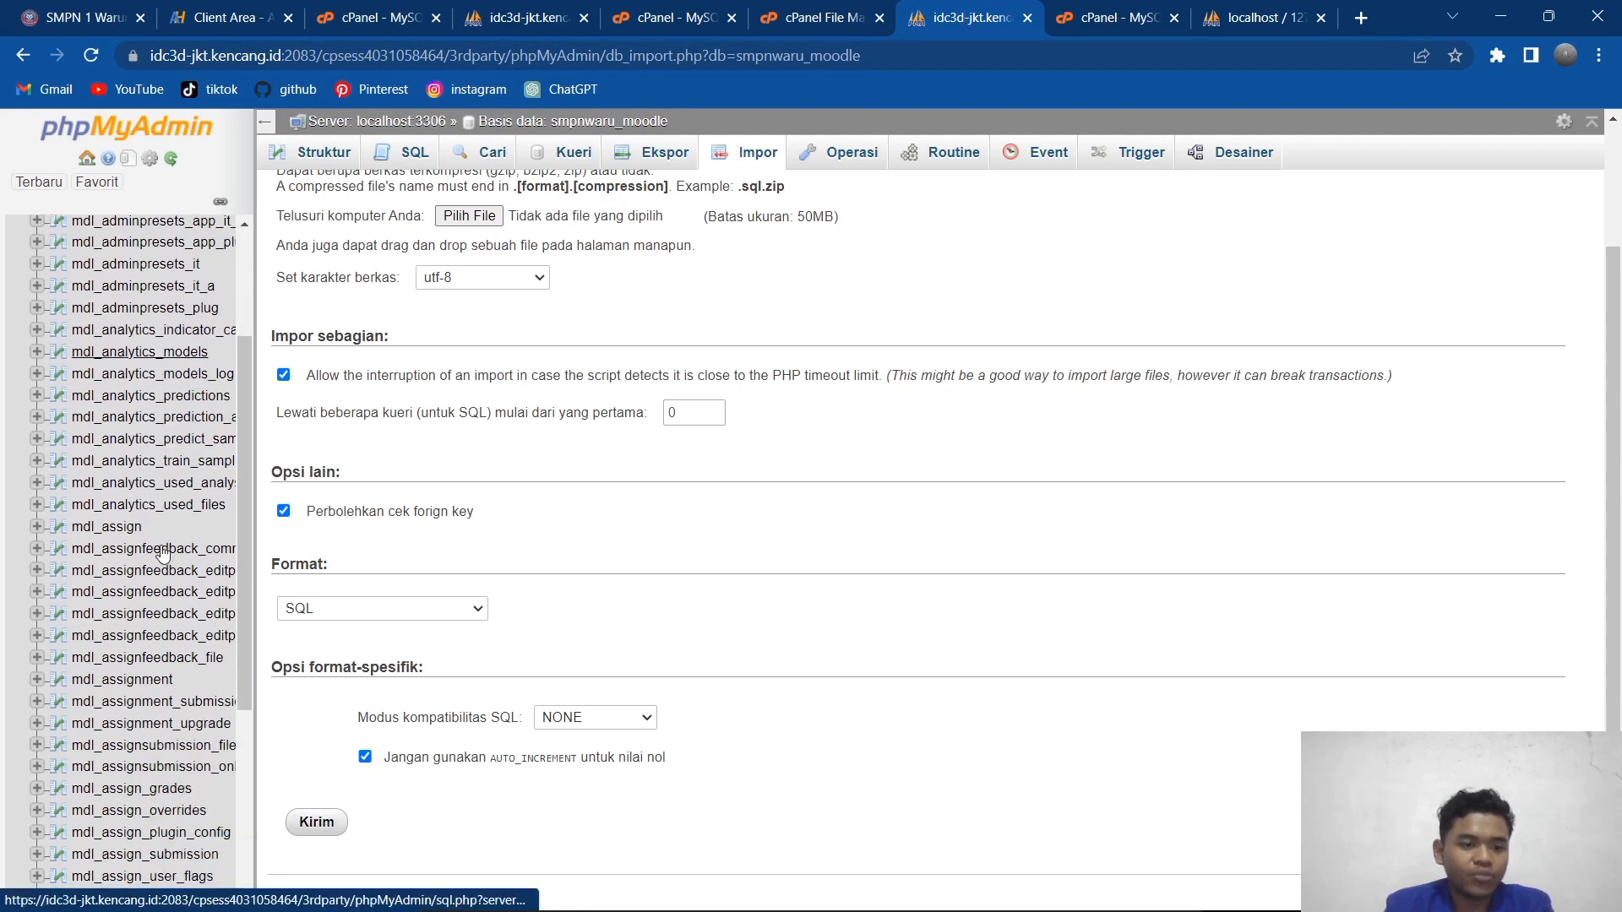
{"action": "scroll", "coordinate": [163, 551], "scroll_direction": "up", "scroll_amount": 2}
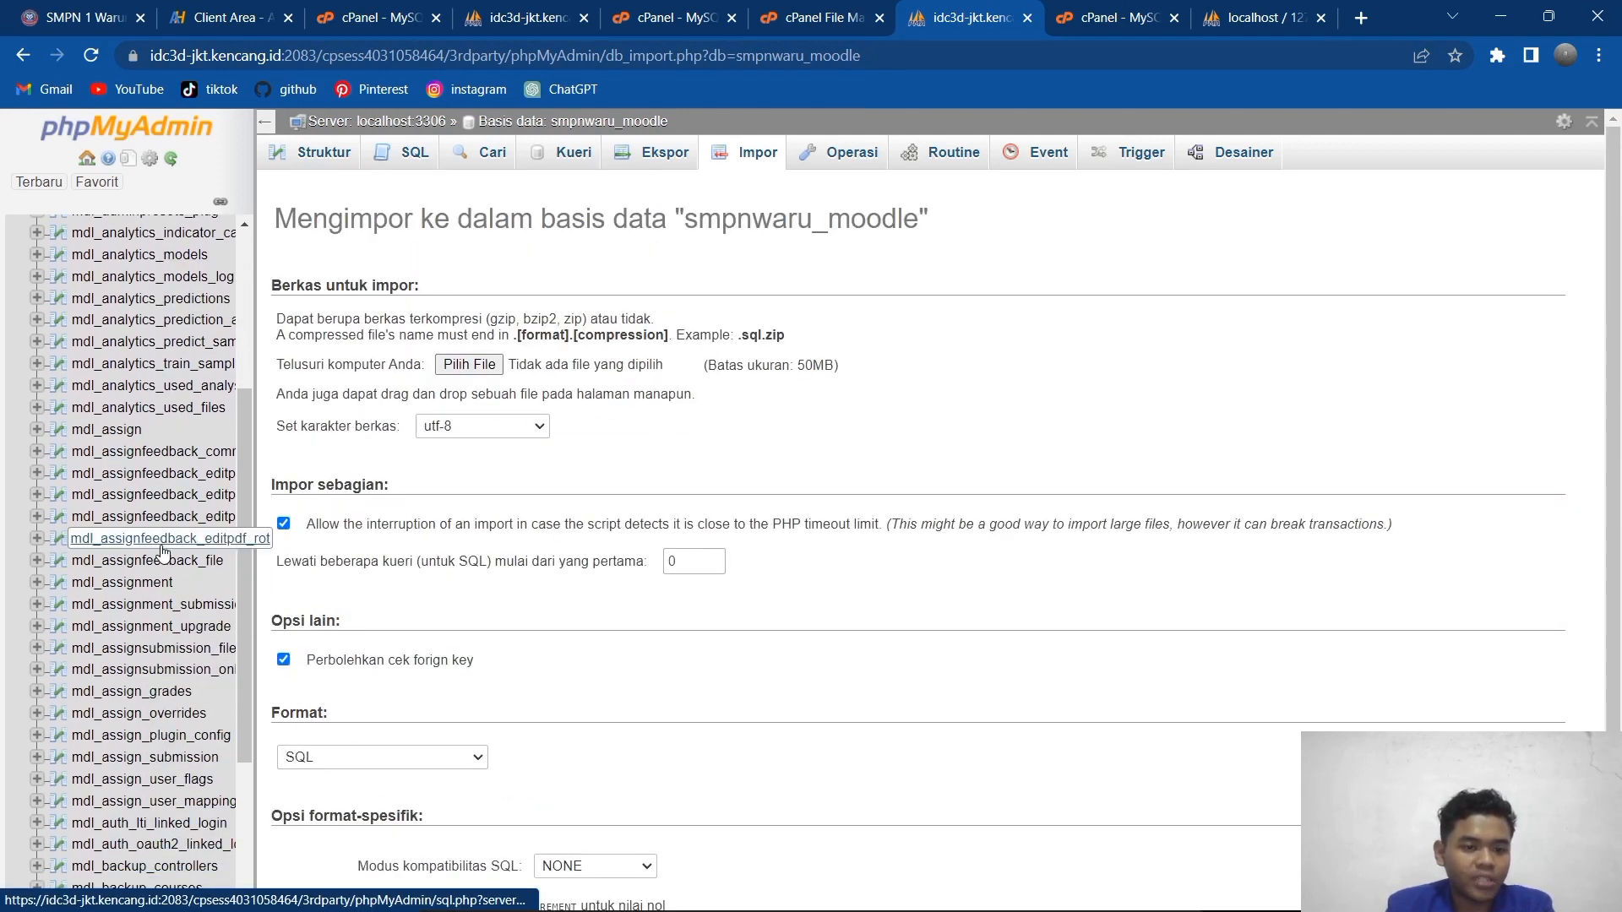
{"action": "scroll", "coordinate": [163, 551], "scroll_direction": "down", "scroll_amount": 2}
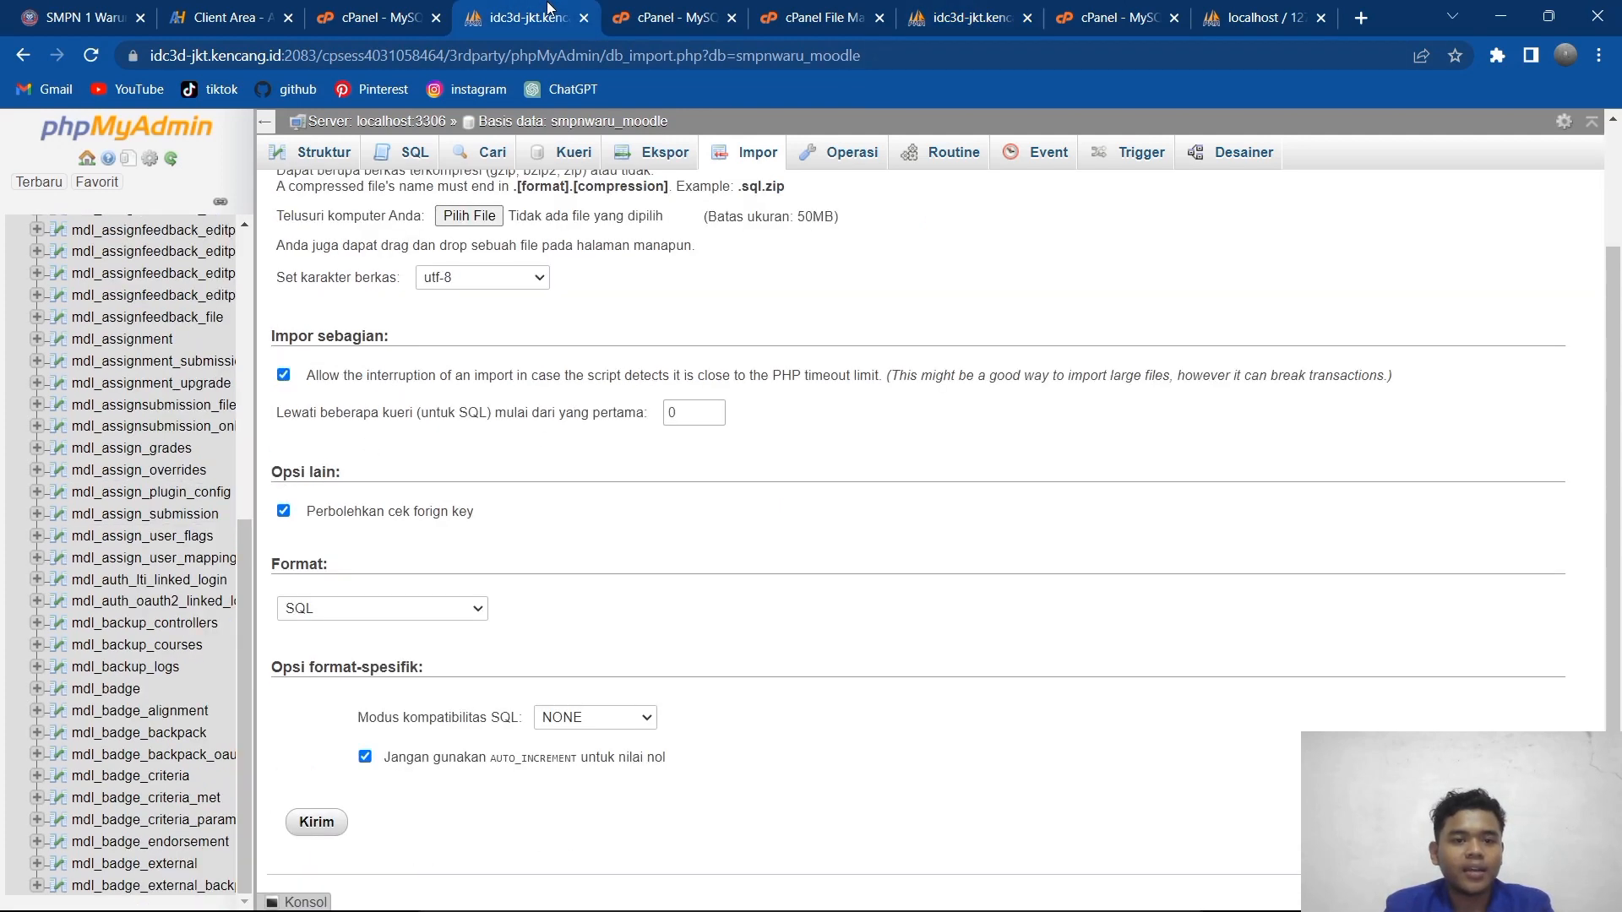
Step: Switch to the ArenHost client area and open cPanel from the hosting product's quick shortcuts
{"action": "left_click", "coordinate": [404, 10]}
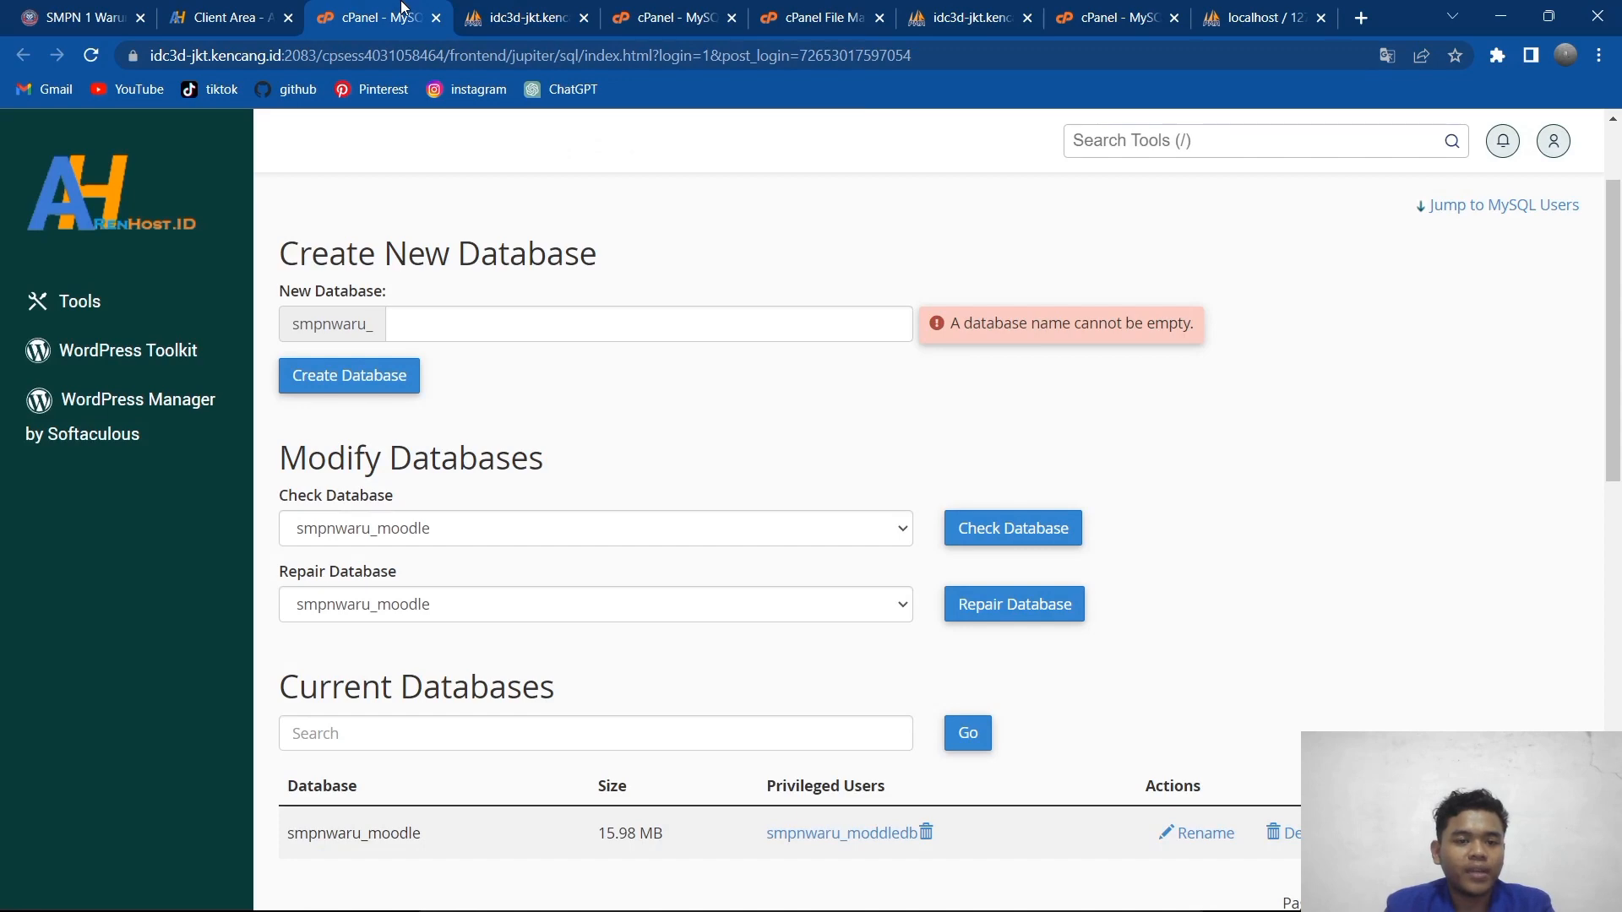
{"action": "left_click", "coordinate": [224, 10]}
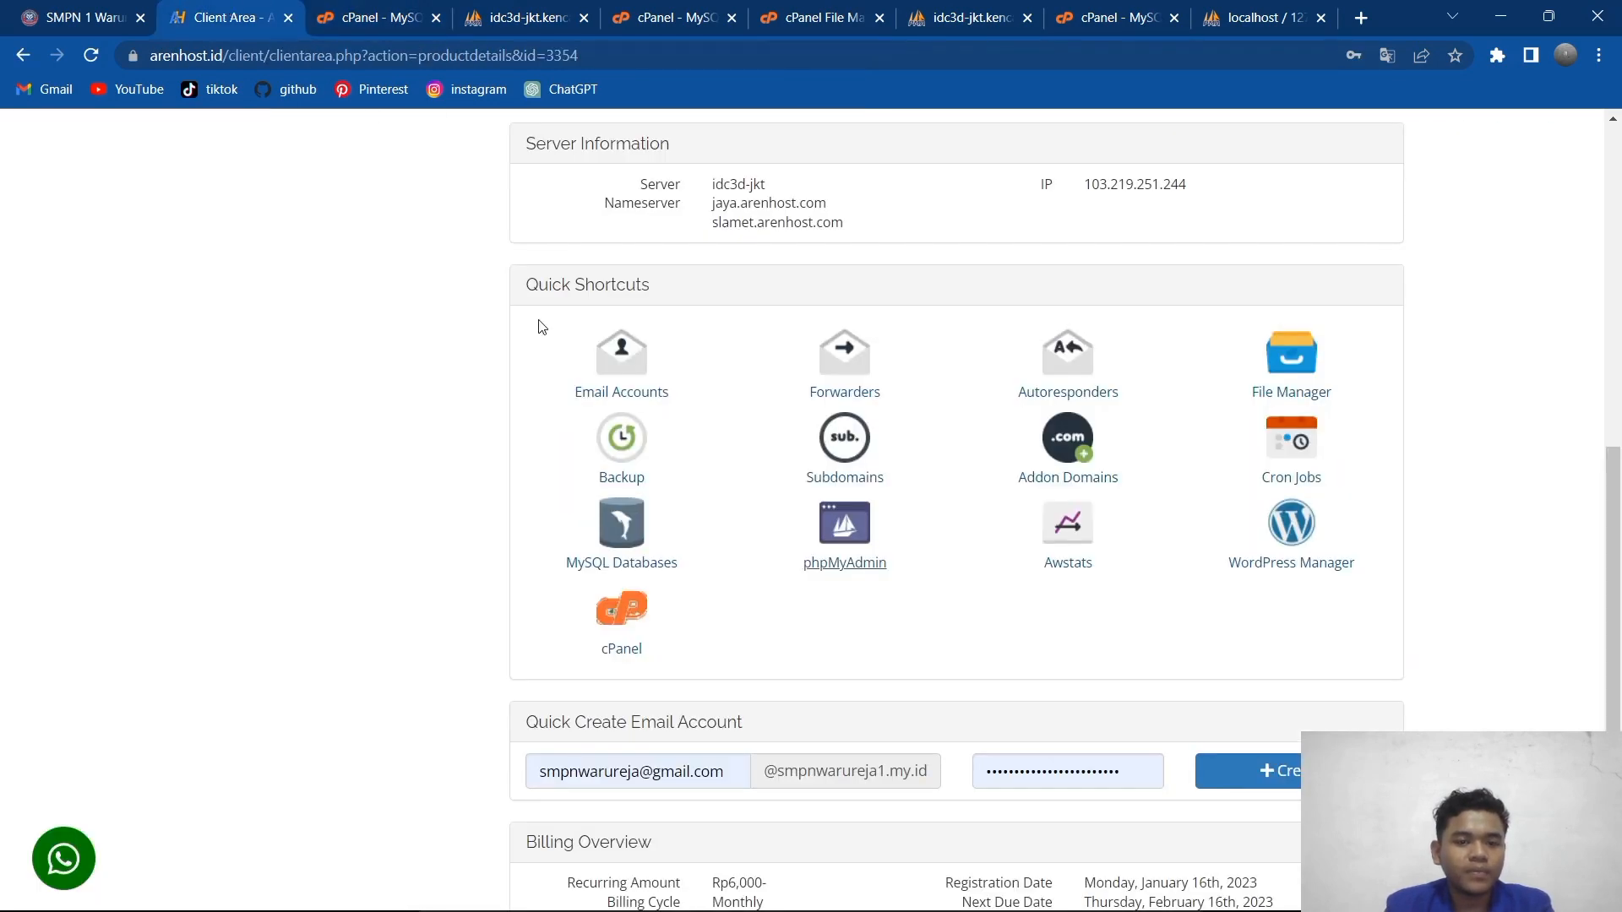
{"action": "scroll", "coordinate": [541, 327], "scroll_direction": "up", "scroll_amount": 5}
{"action": "scroll", "coordinate": [541, 327], "scroll_direction": "up", "scroll_amount": 3}
{"action": "scroll", "coordinate": [541, 327], "scroll_direction": "down", "scroll_amount": 10}
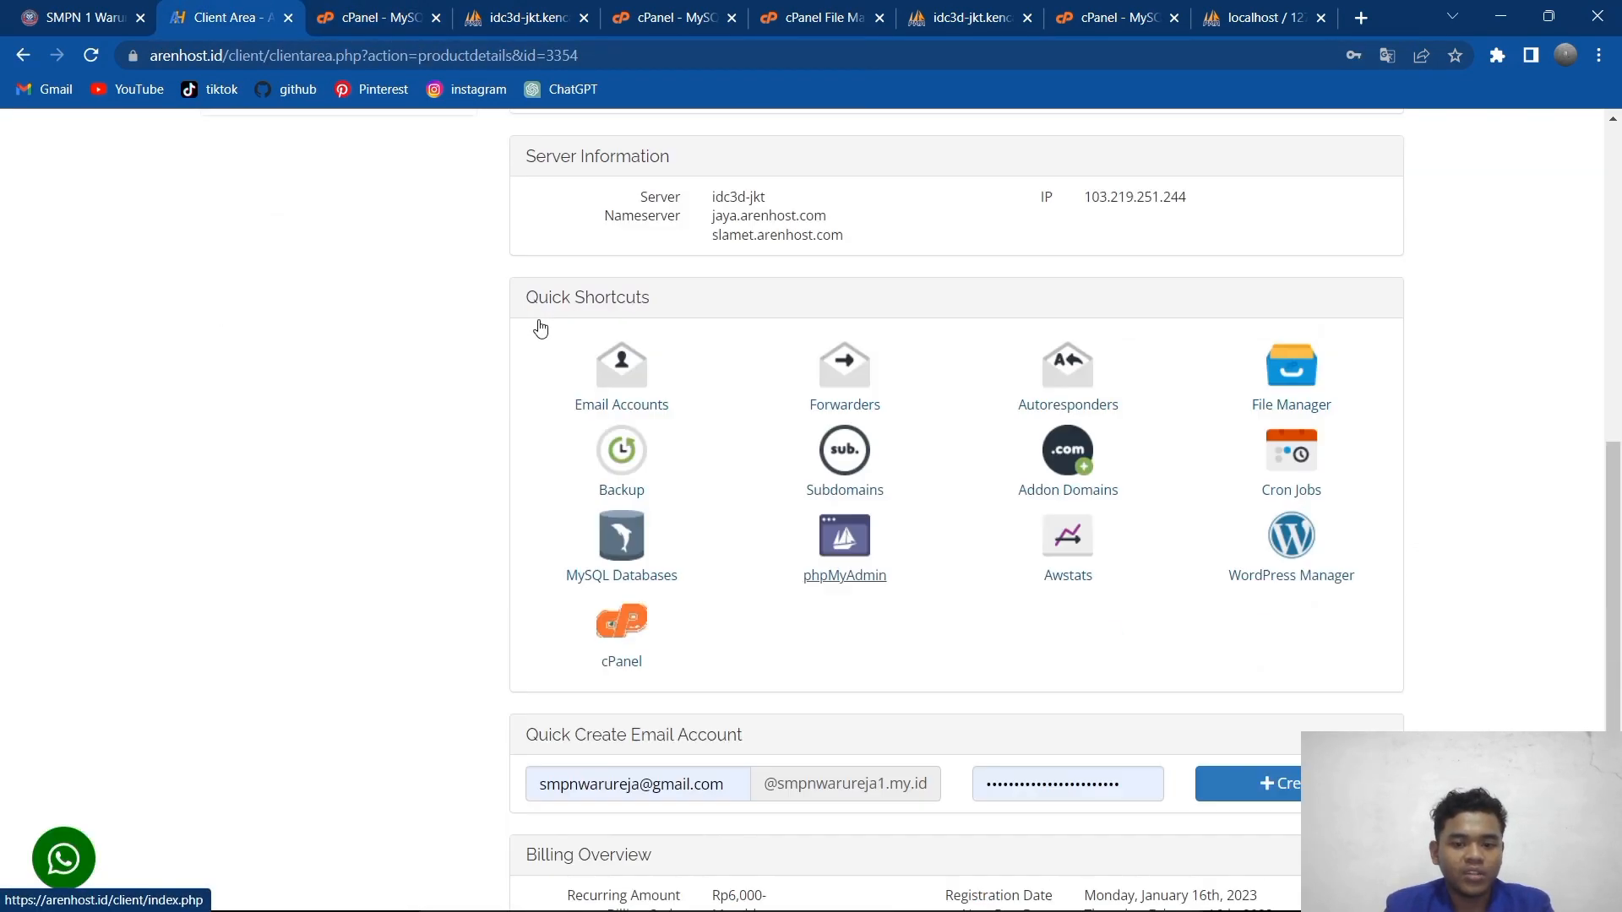
{"action": "scroll", "coordinate": [541, 329], "scroll_direction": "up", "scroll_amount": 5}
{"action": "scroll", "coordinate": [540, 328], "scroll_direction": "up", "scroll_amount": 5}
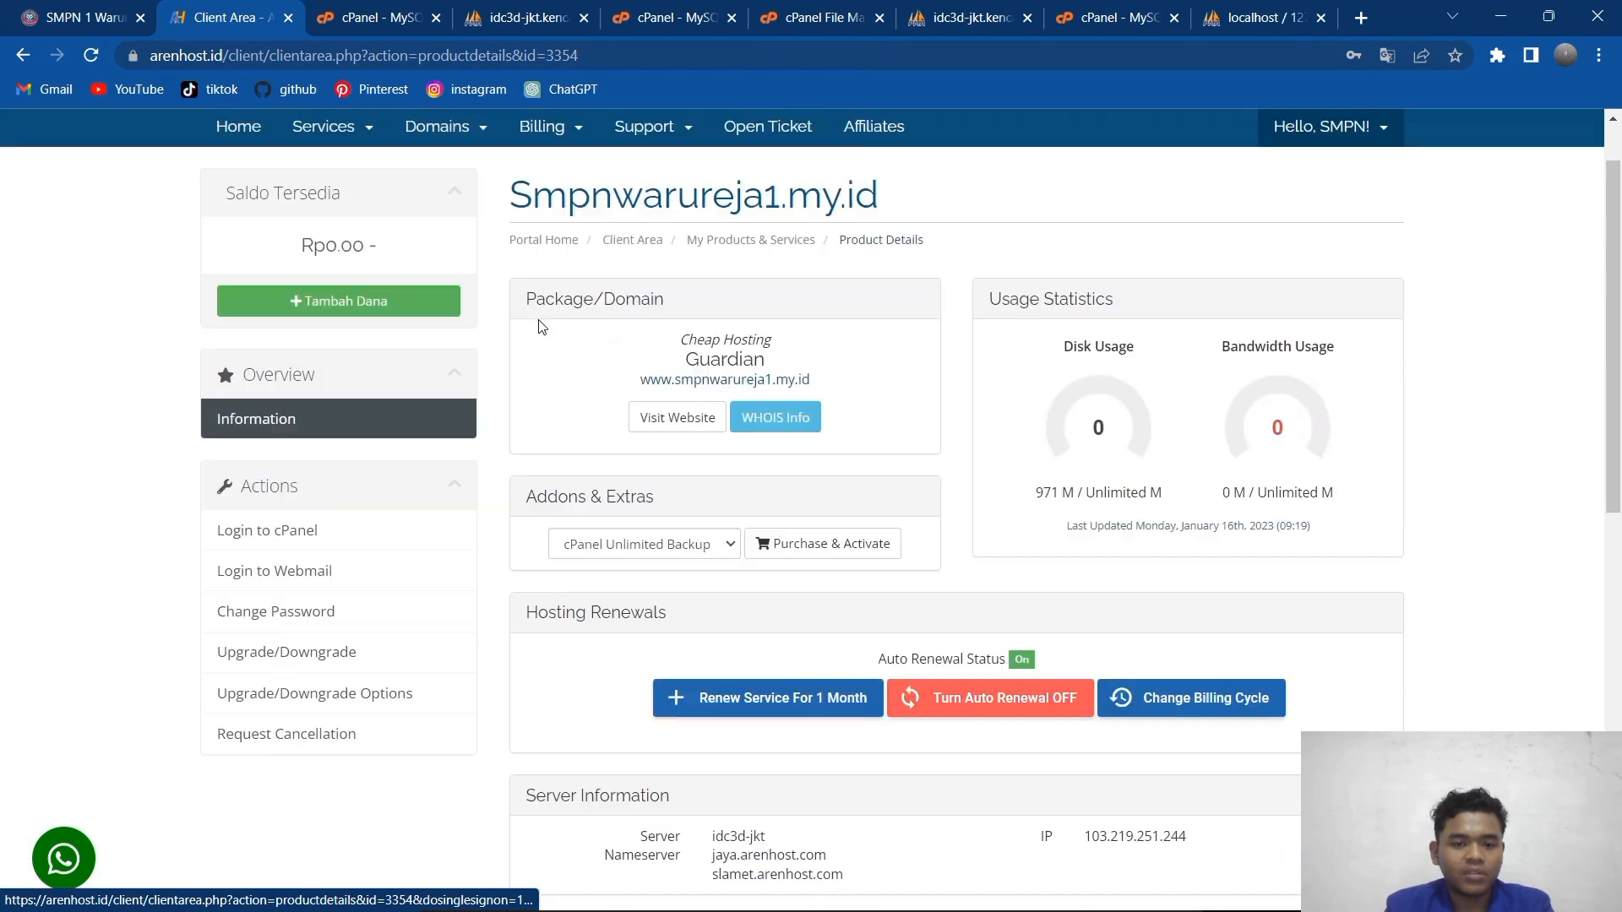
{"action": "scroll", "coordinate": [541, 328], "scroll_direction": "down", "scroll_amount": 10}
{"action": "scroll", "coordinate": [541, 328], "scroll_direction": "up", "scroll_amount": 5}
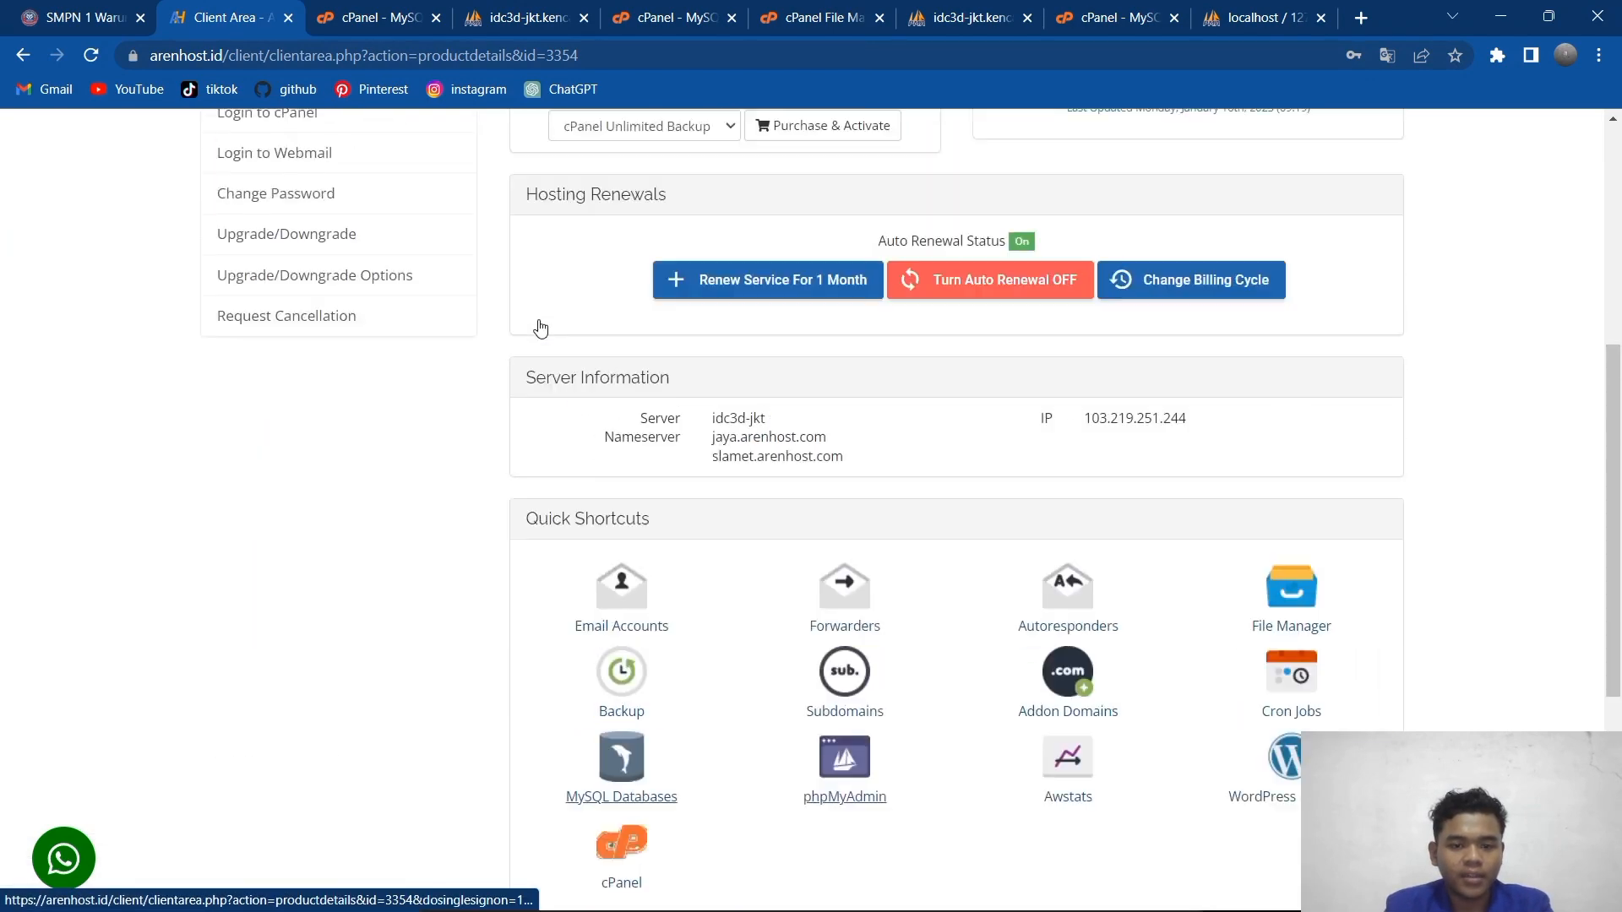
{"action": "scroll", "coordinate": [541, 328], "scroll_direction": "down", "scroll_amount": 4}
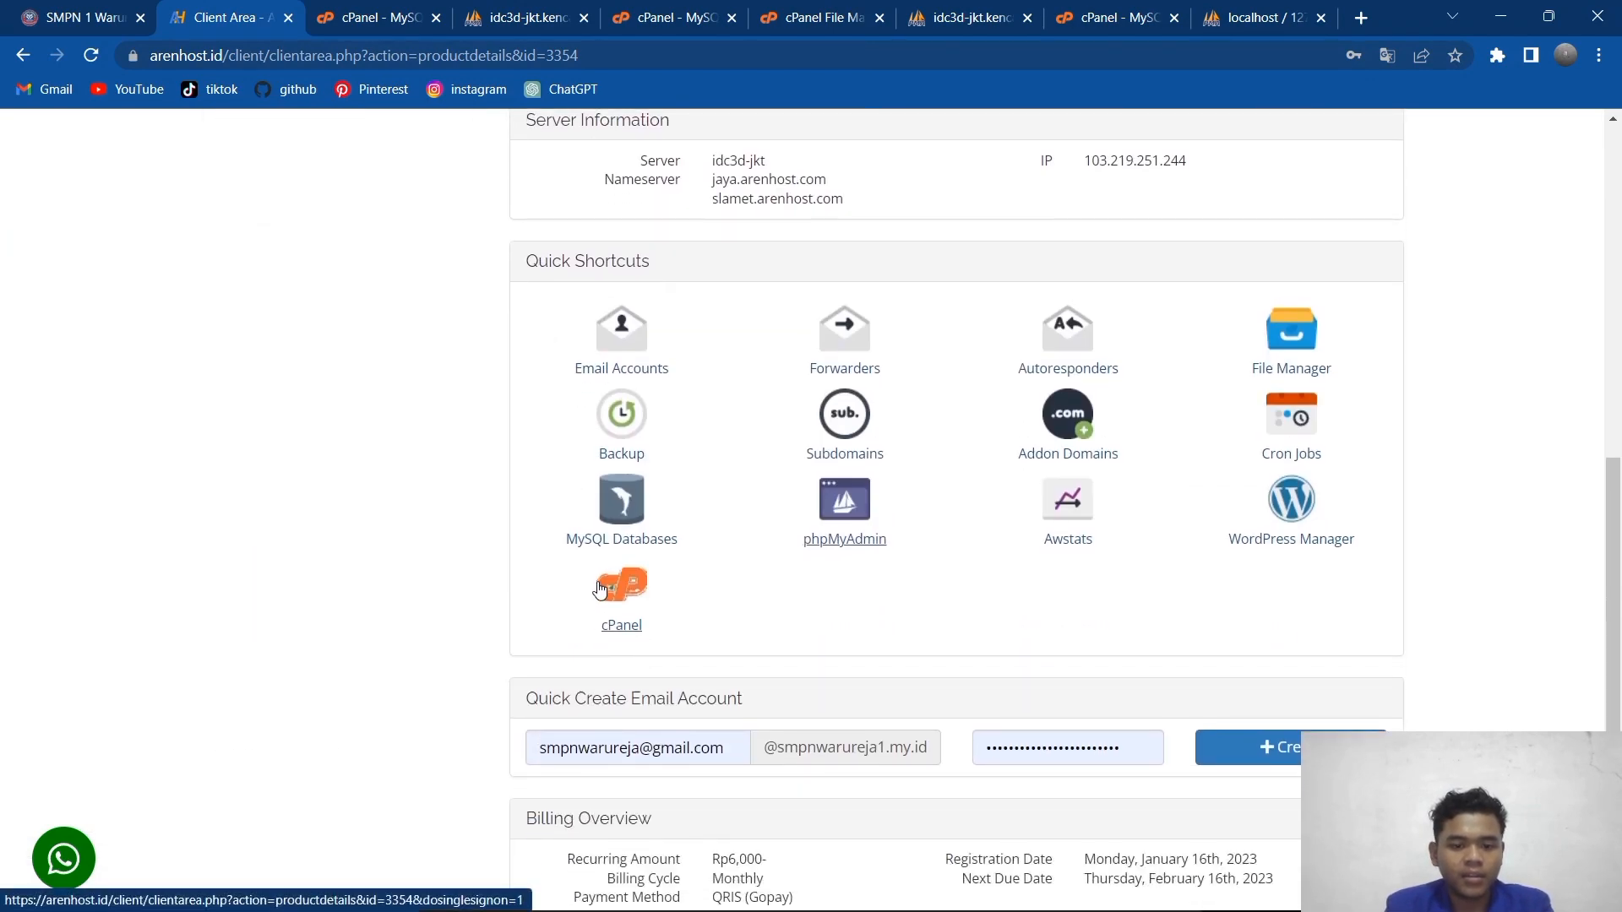
{"action": "left_click", "coordinate": [597, 581]}
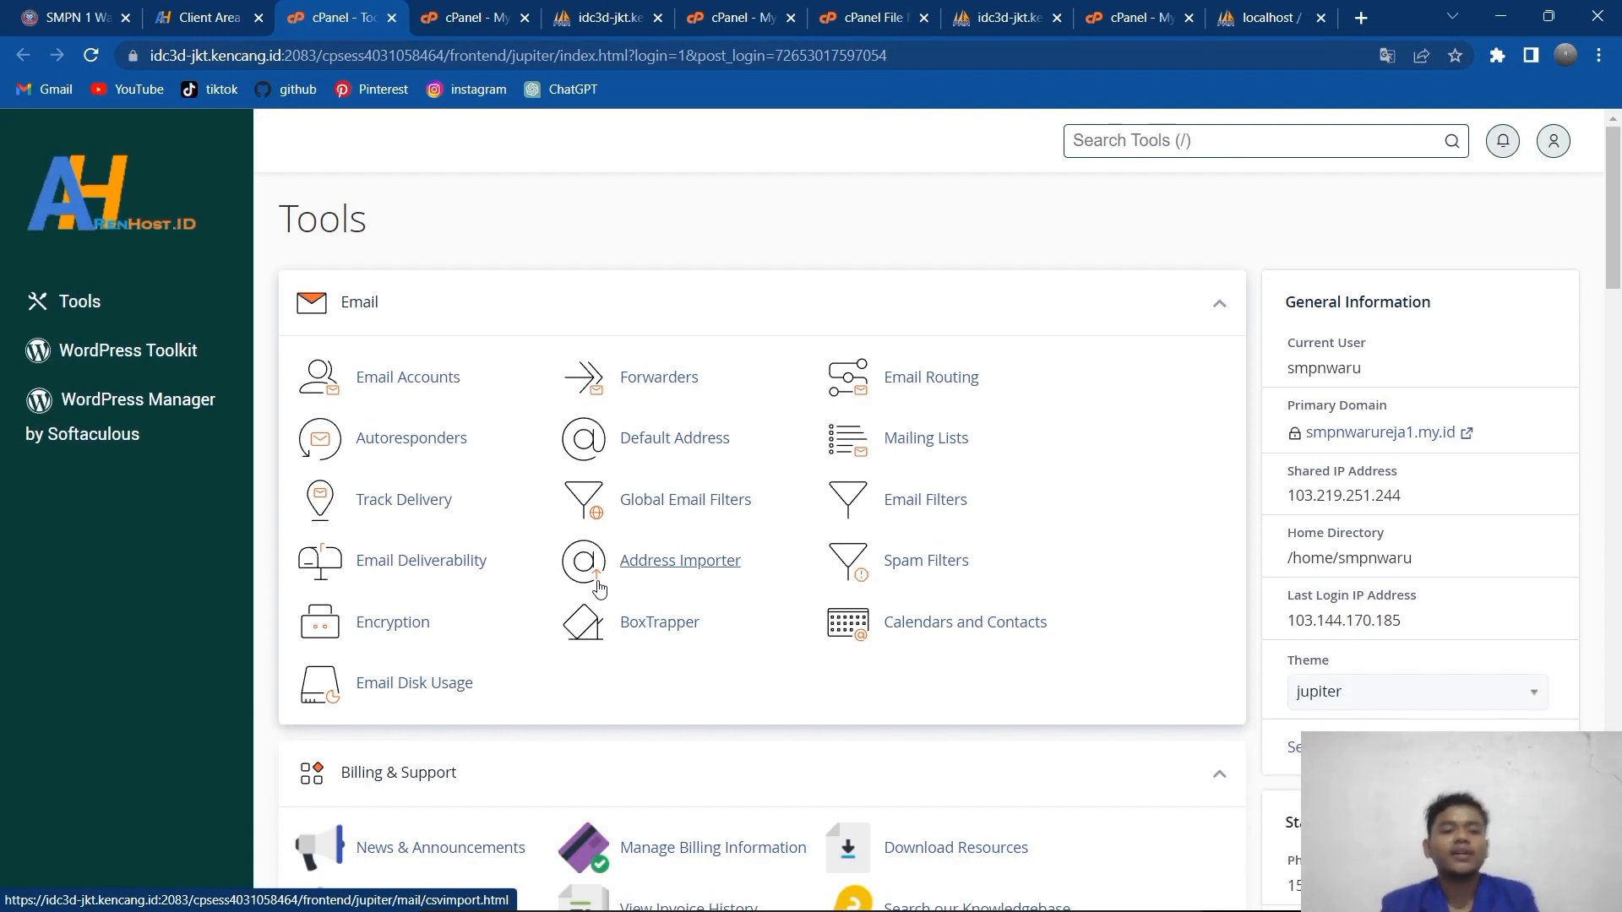
Step: Open File Manager from the Files section of the cPanel tools and dismiss the translation popup
{"action": "scroll", "coordinate": [756, 531], "scroll_direction": "down", "scroll_amount": 4}
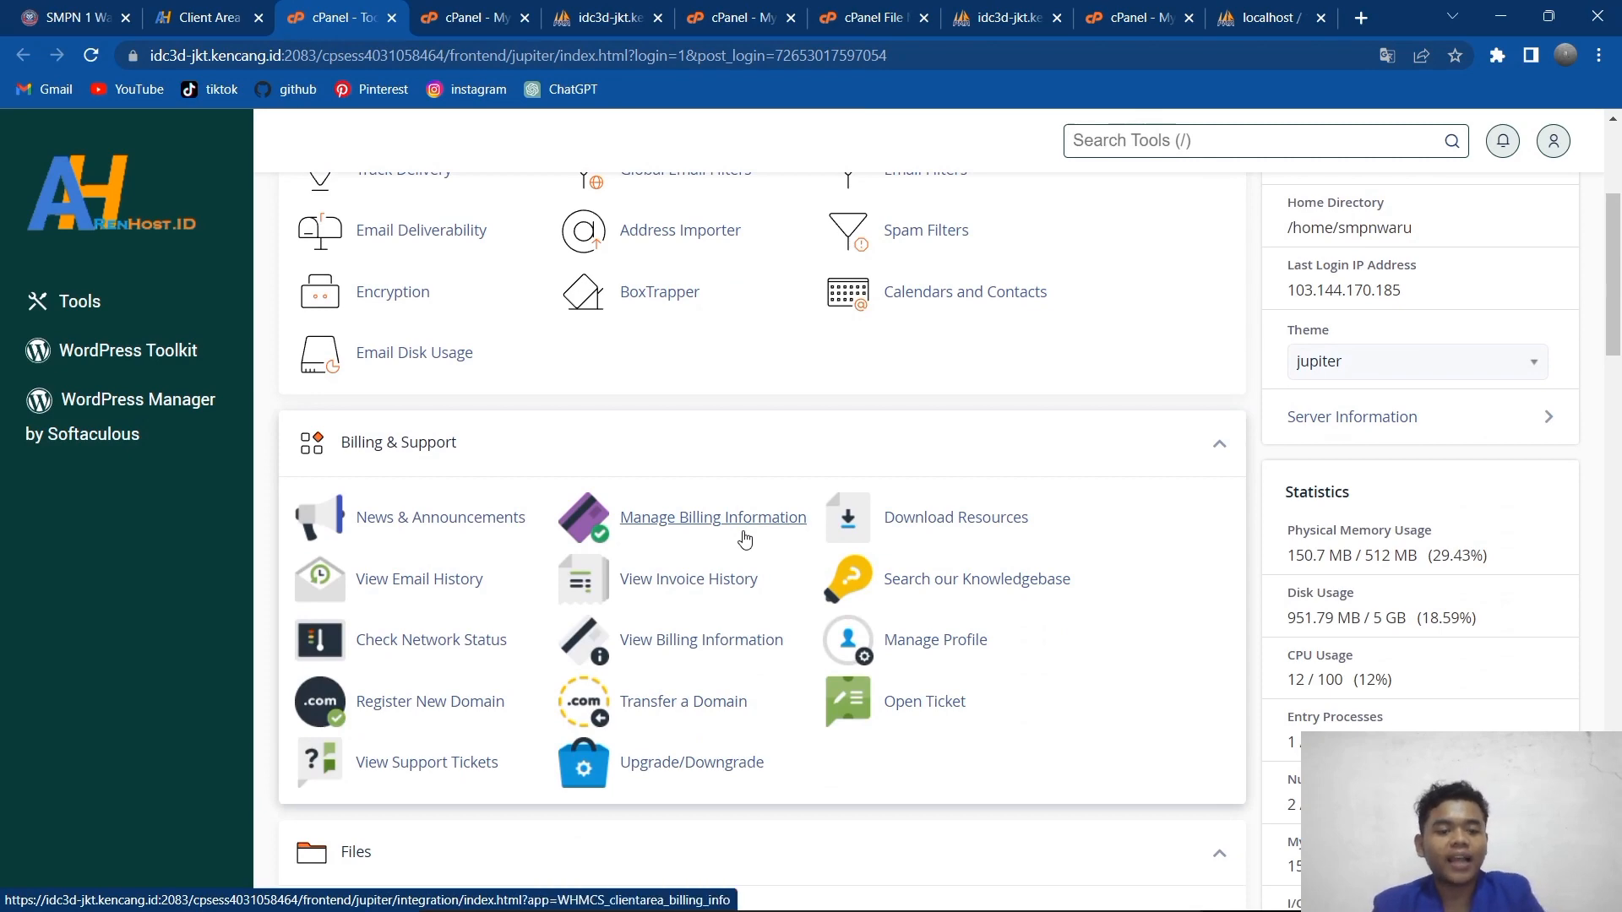
{"action": "scroll", "coordinate": [744, 534], "scroll_direction": "down", "scroll_amount": 4}
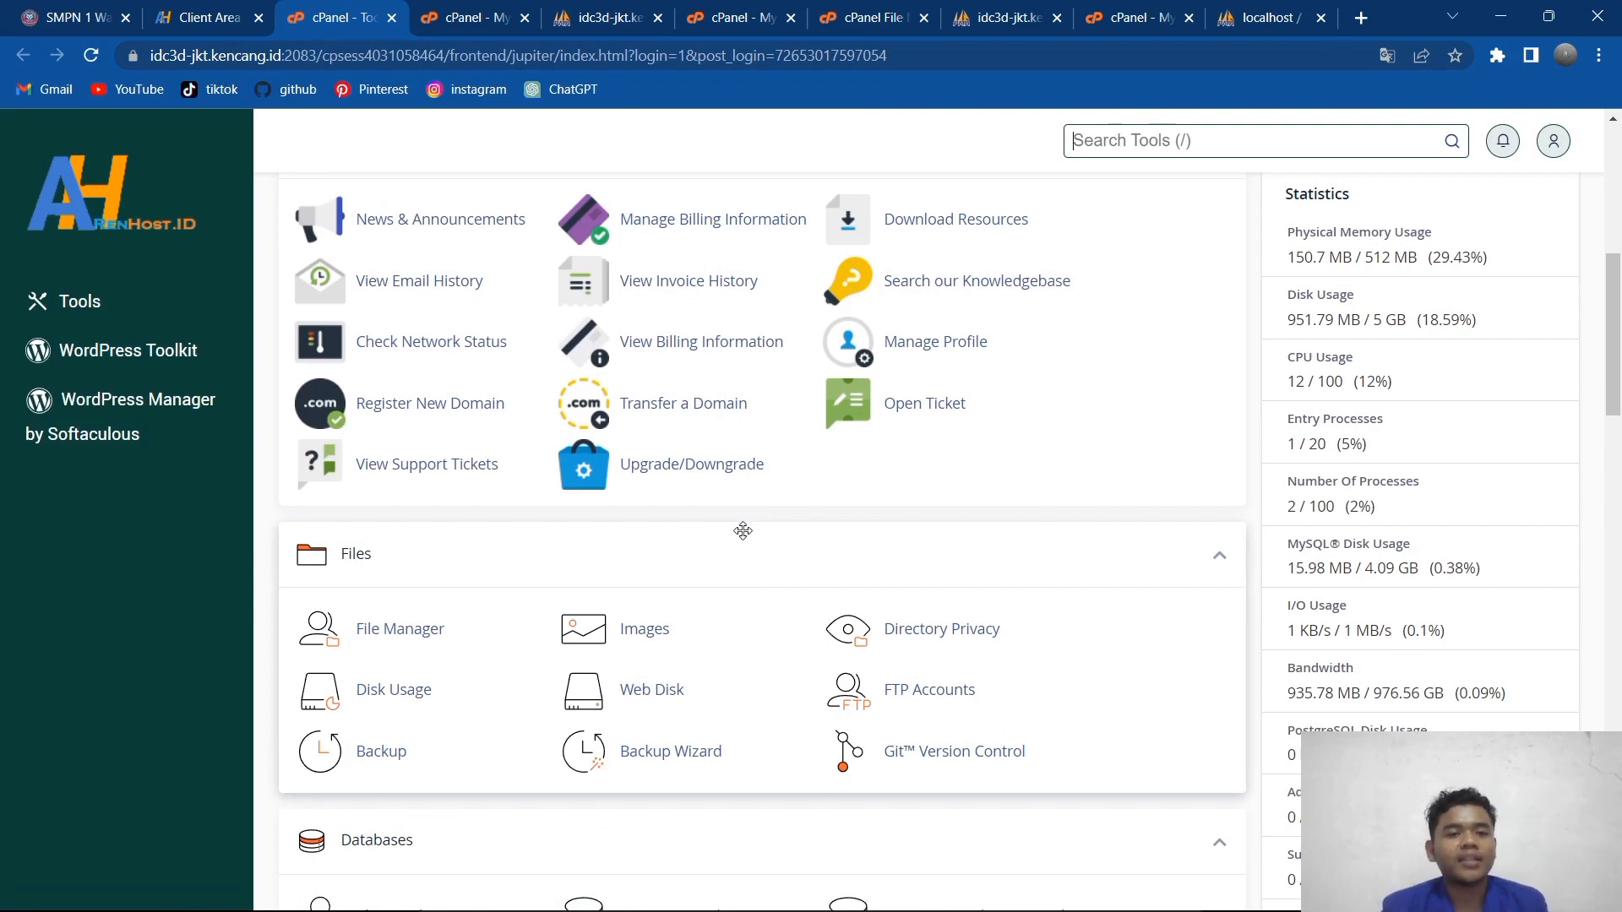
{"action": "scroll", "coordinate": [744, 531], "scroll_direction": "down", "scroll_amount": 4}
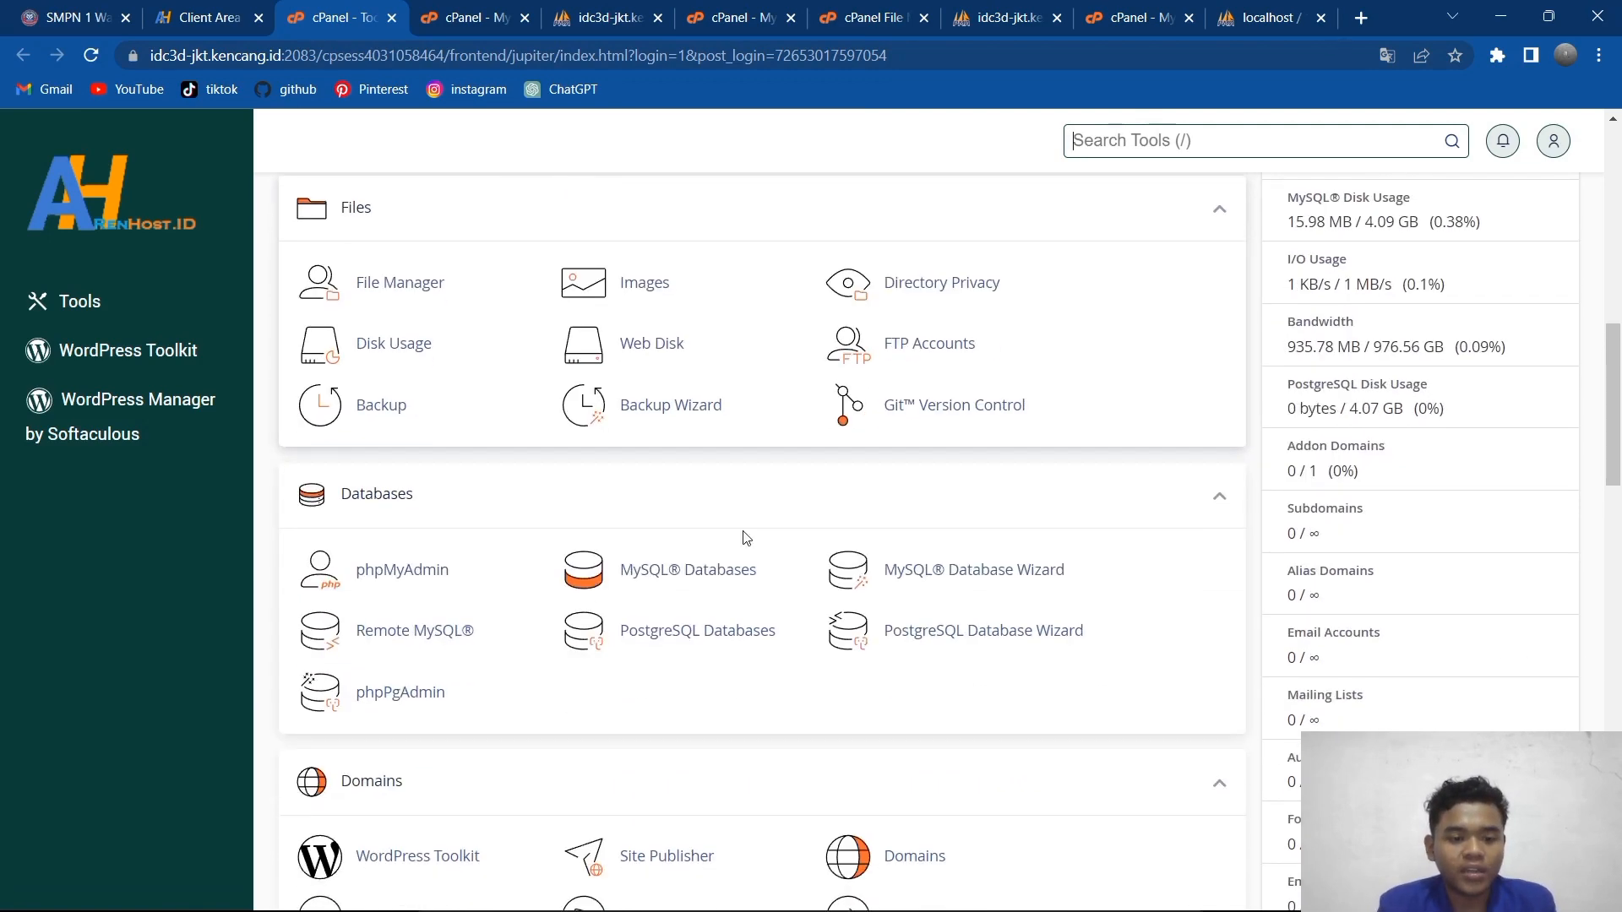
{"action": "scroll", "coordinate": [598, 637], "scroll_direction": "up", "scroll_amount": 5}
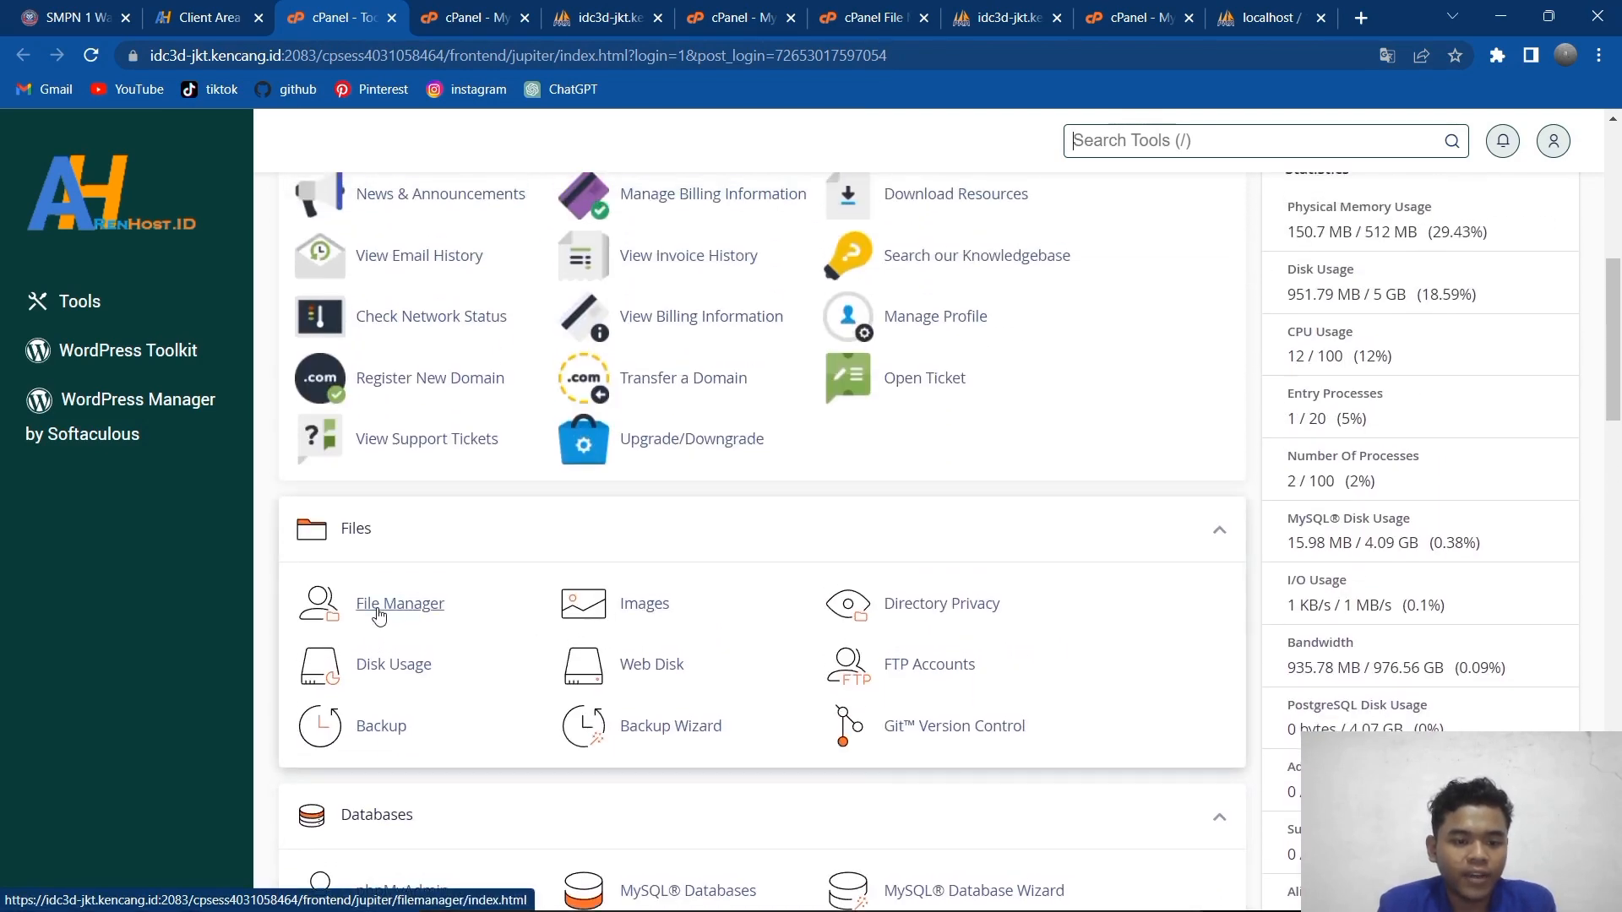
{"action": "left_click", "coordinate": [379, 606]}
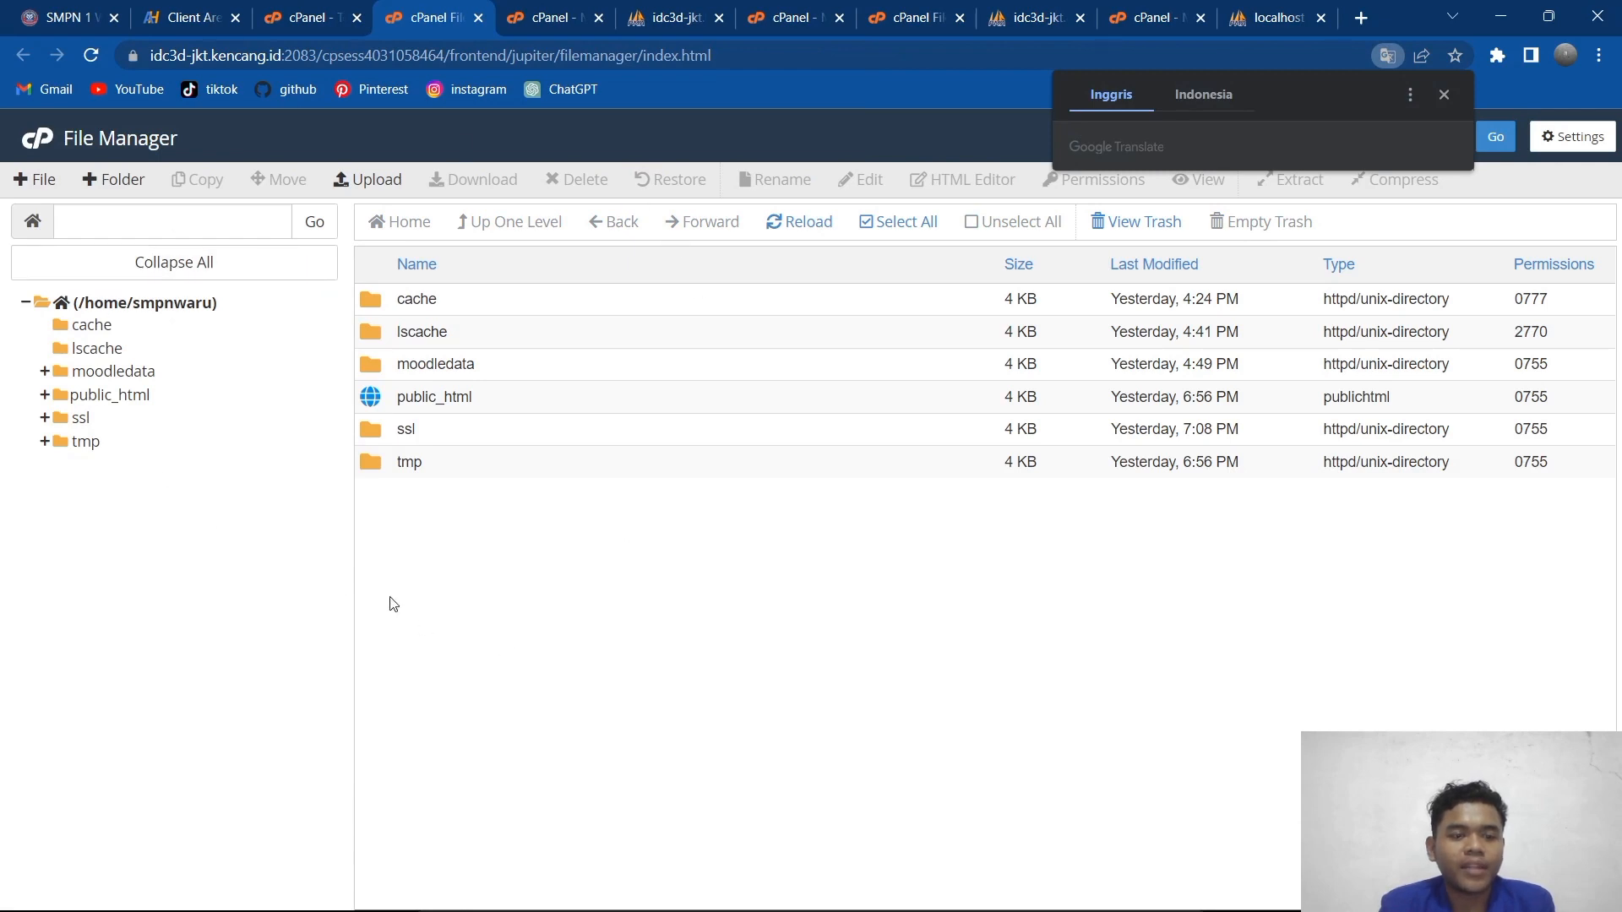
{"action": "left_click", "coordinate": [1444, 95]}
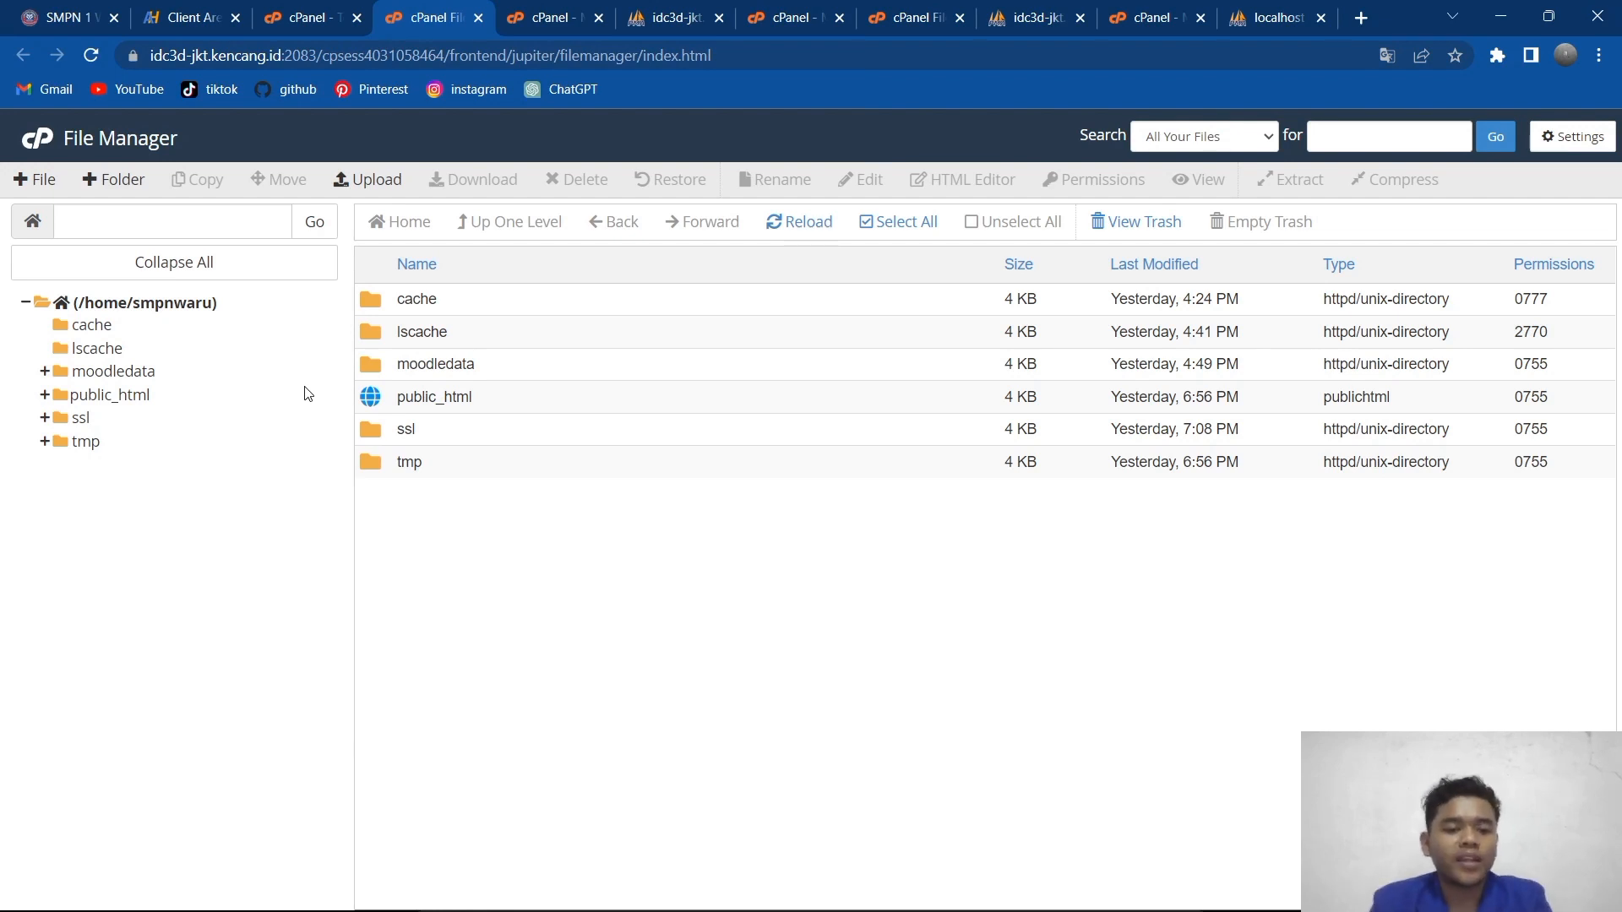
Step: Open the public_html folder and look through the Moodle folders and files it contains
{"action": "double_click", "coordinate": [488, 402]}
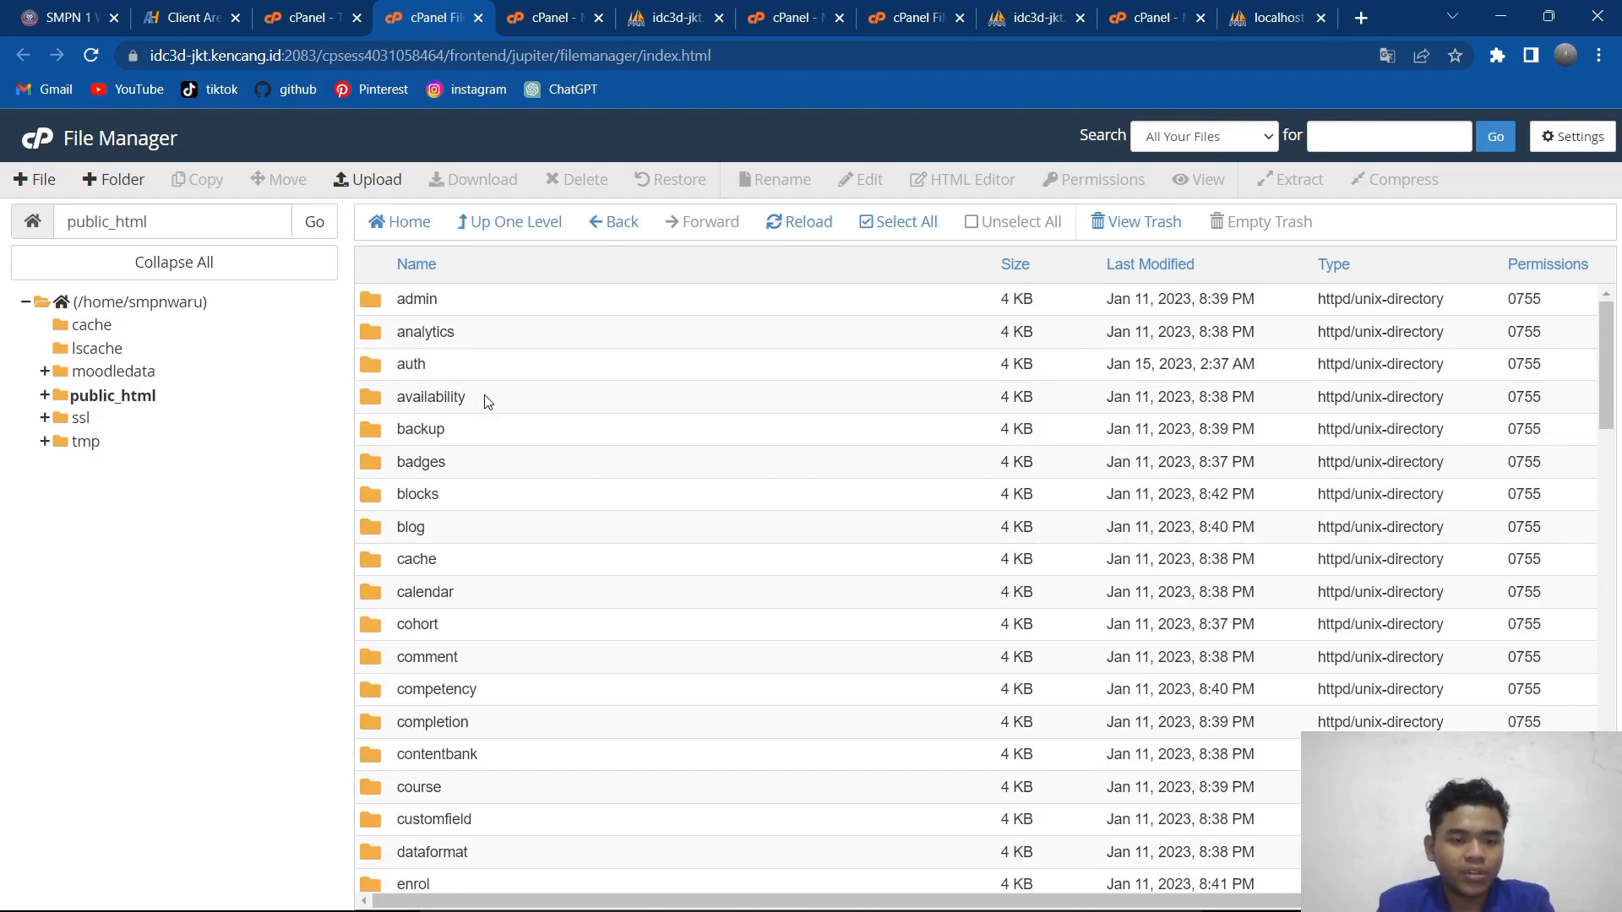
{"action": "scroll", "coordinate": [487, 402], "scroll_direction": "down", "scroll_amount": 20}
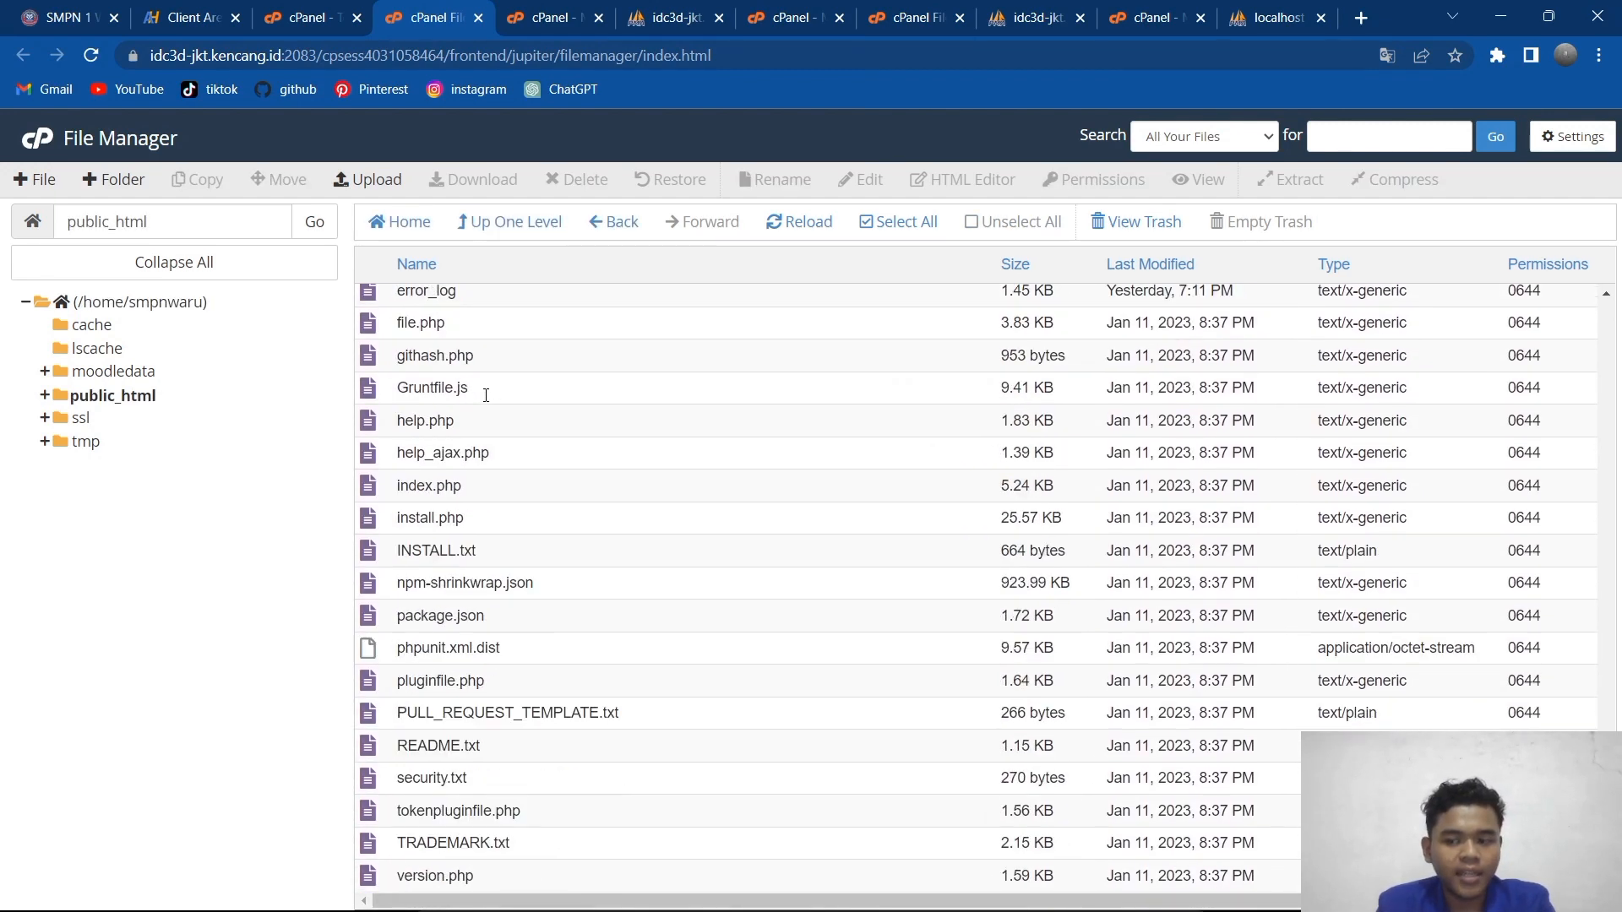
{"action": "scroll", "coordinate": [486, 396], "scroll_direction": "up", "scroll_amount": 20}
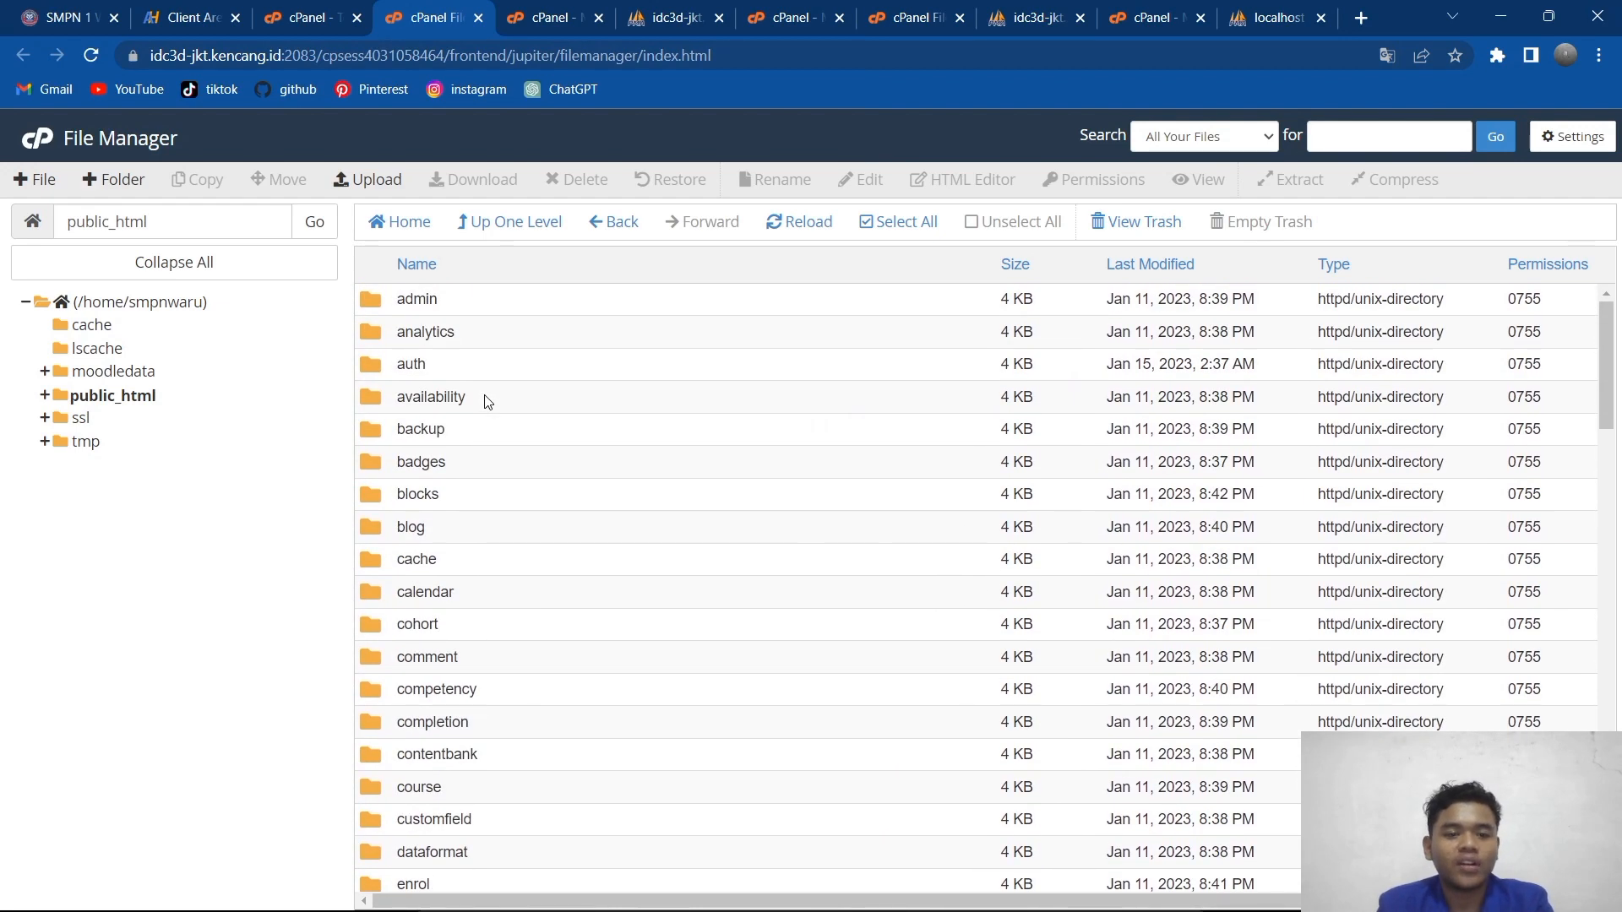
Step: Try choosing the compressed moodle archive in C:\xampp\htdocs for upload to public_html, cancel the selection and return to the folder
{"action": "left_click", "coordinate": [371, 181]}
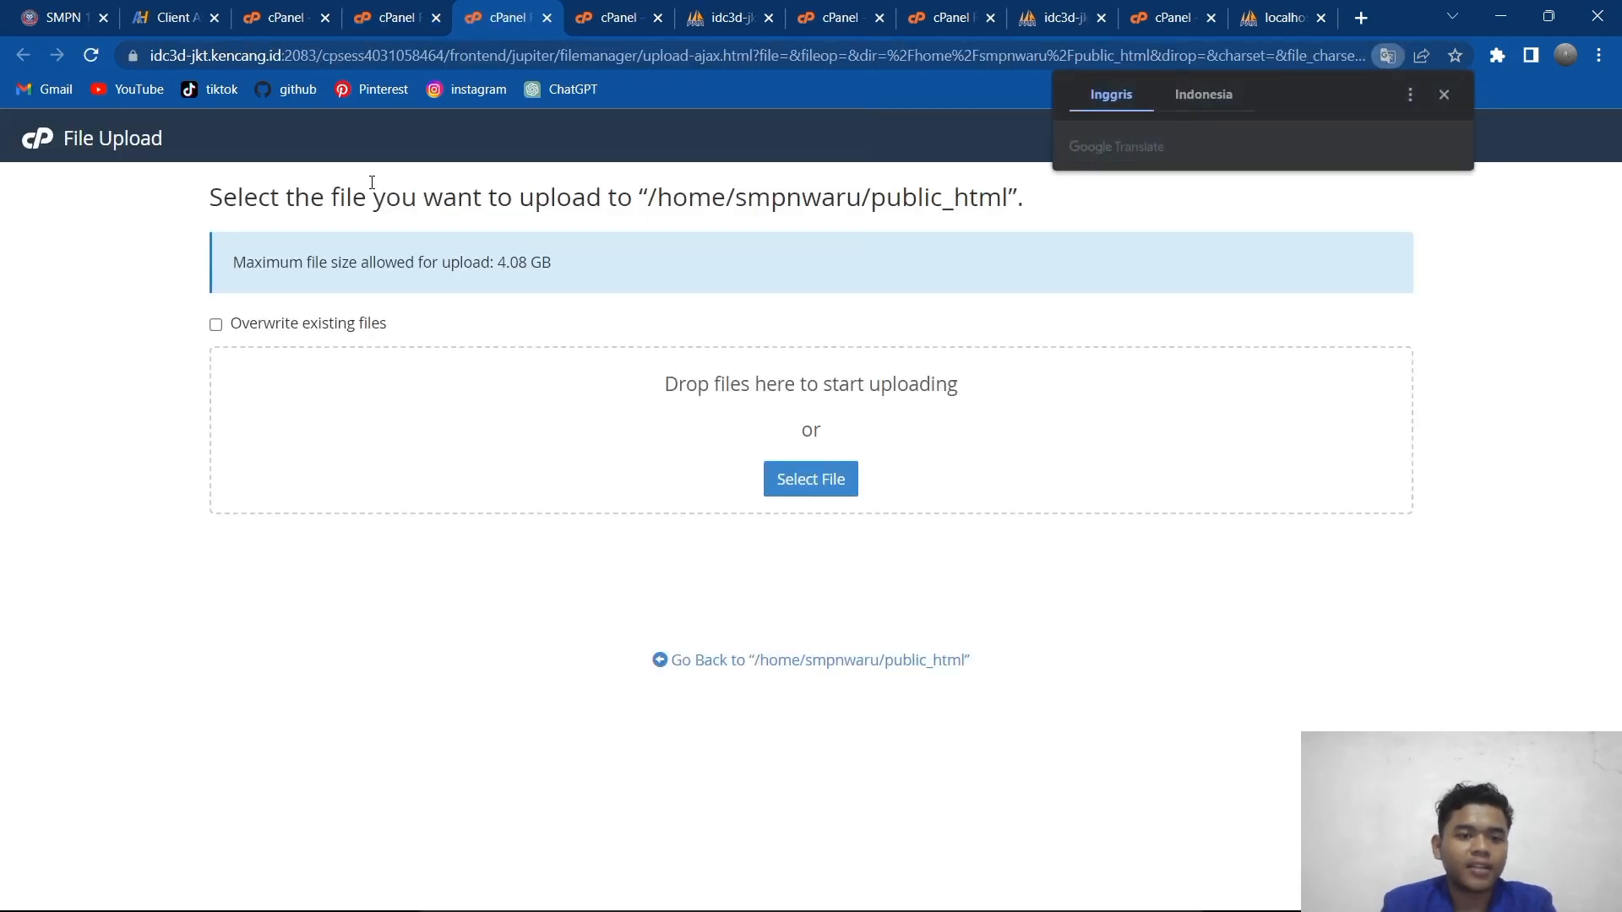
{"action": "left_click", "coordinate": [785, 475]}
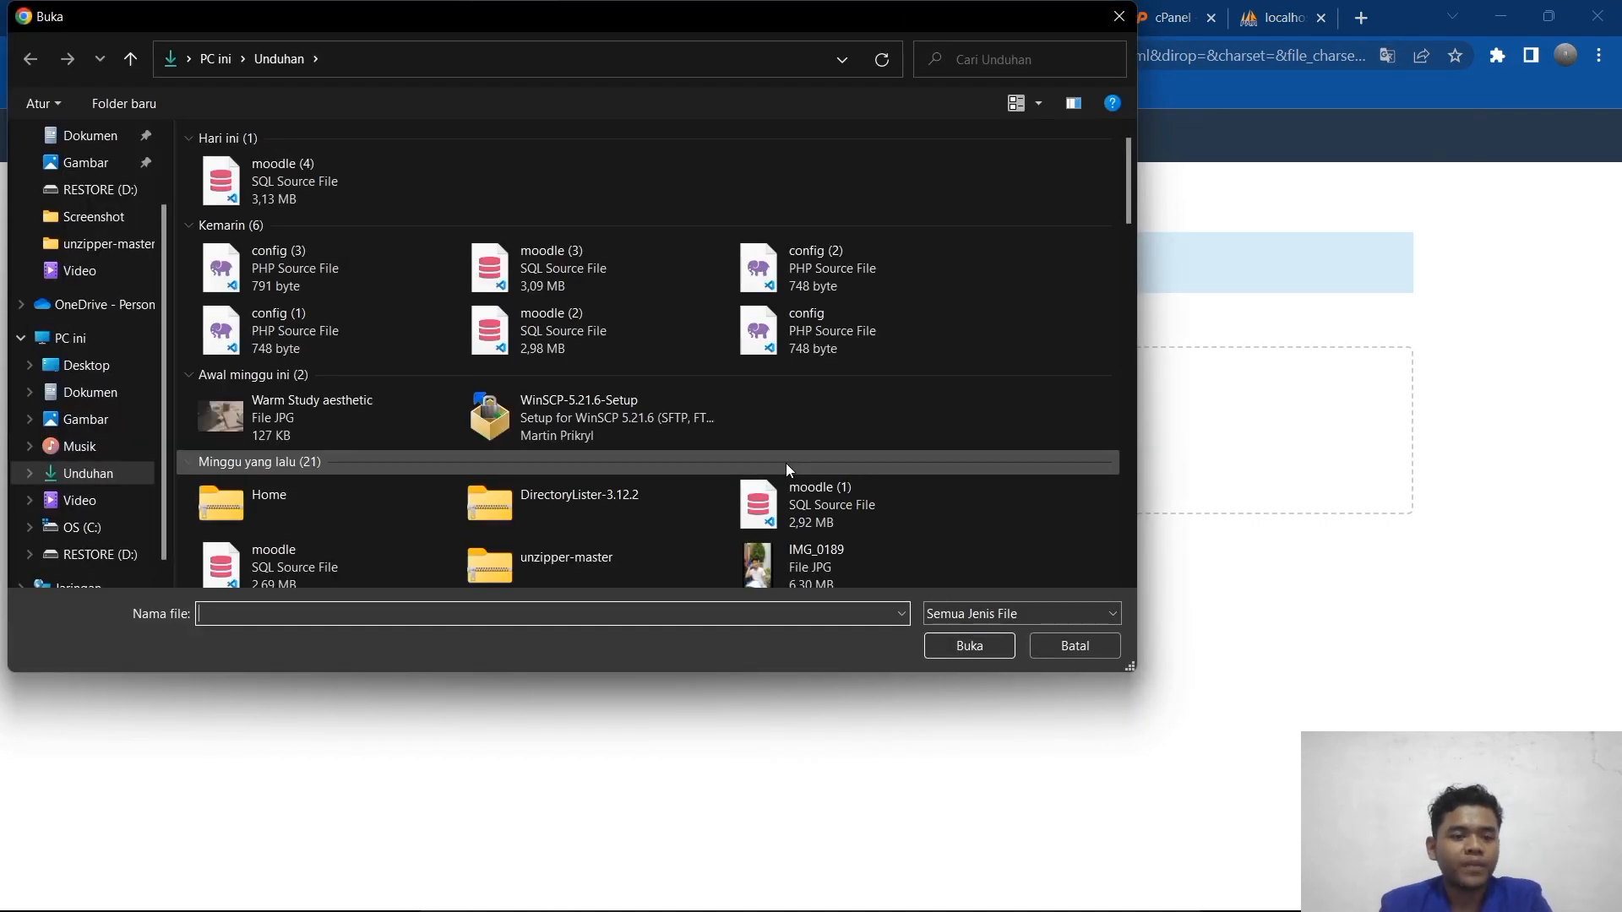
{"action": "scroll", "coordinate": [141, 456], "scroll_direction": "down", "scroll_amount": 1}
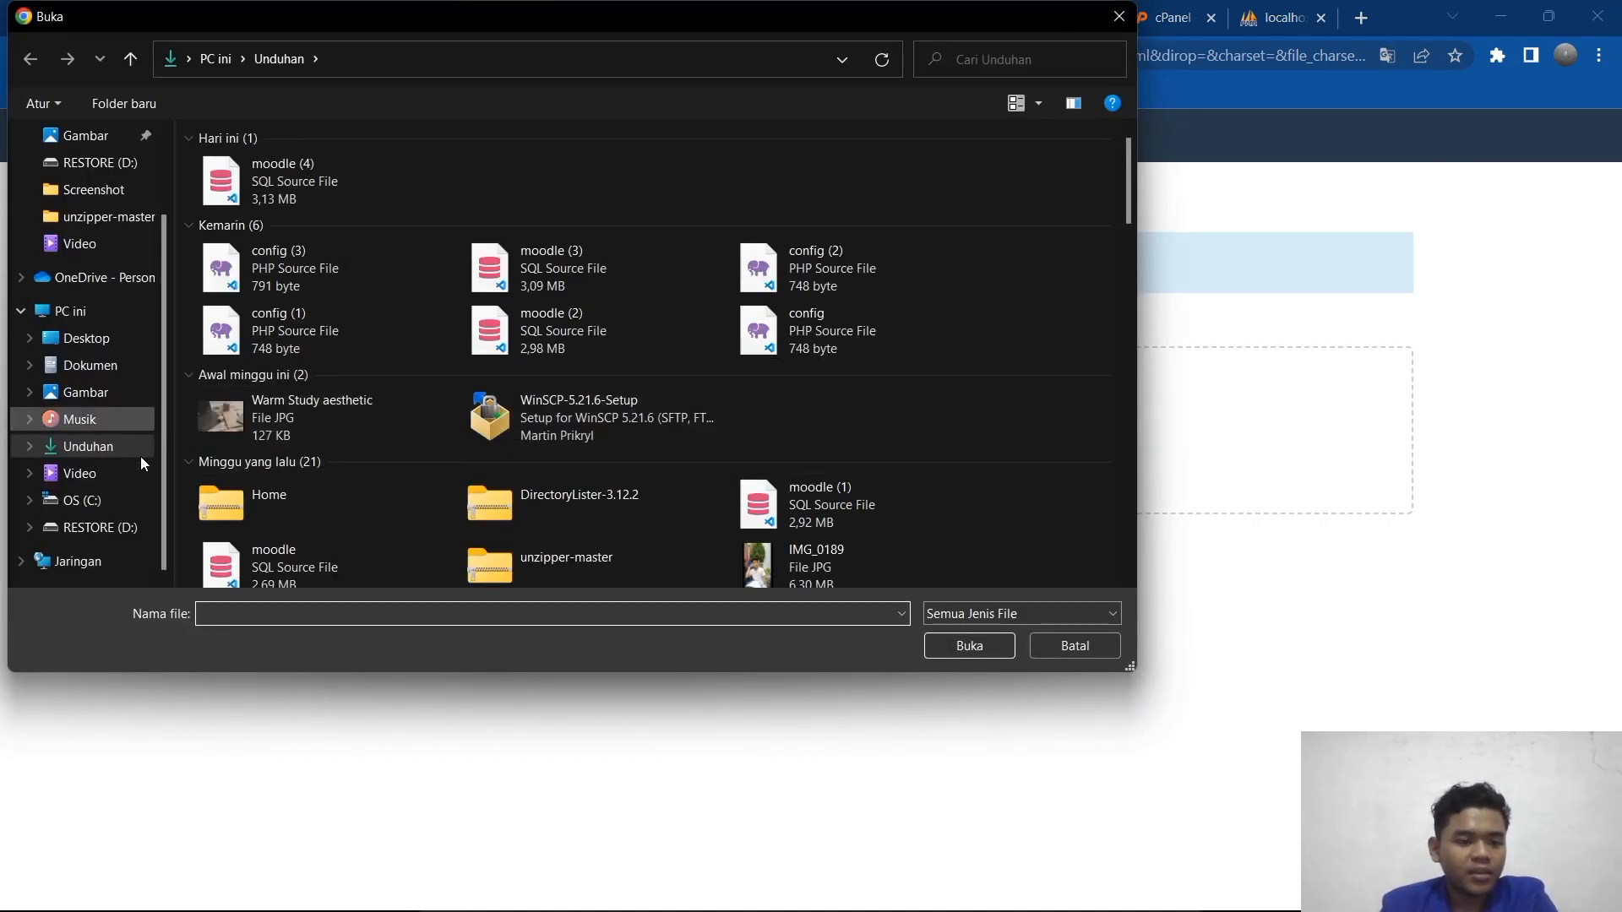
{"action": "left_click", "coordinate": [96, 509]}
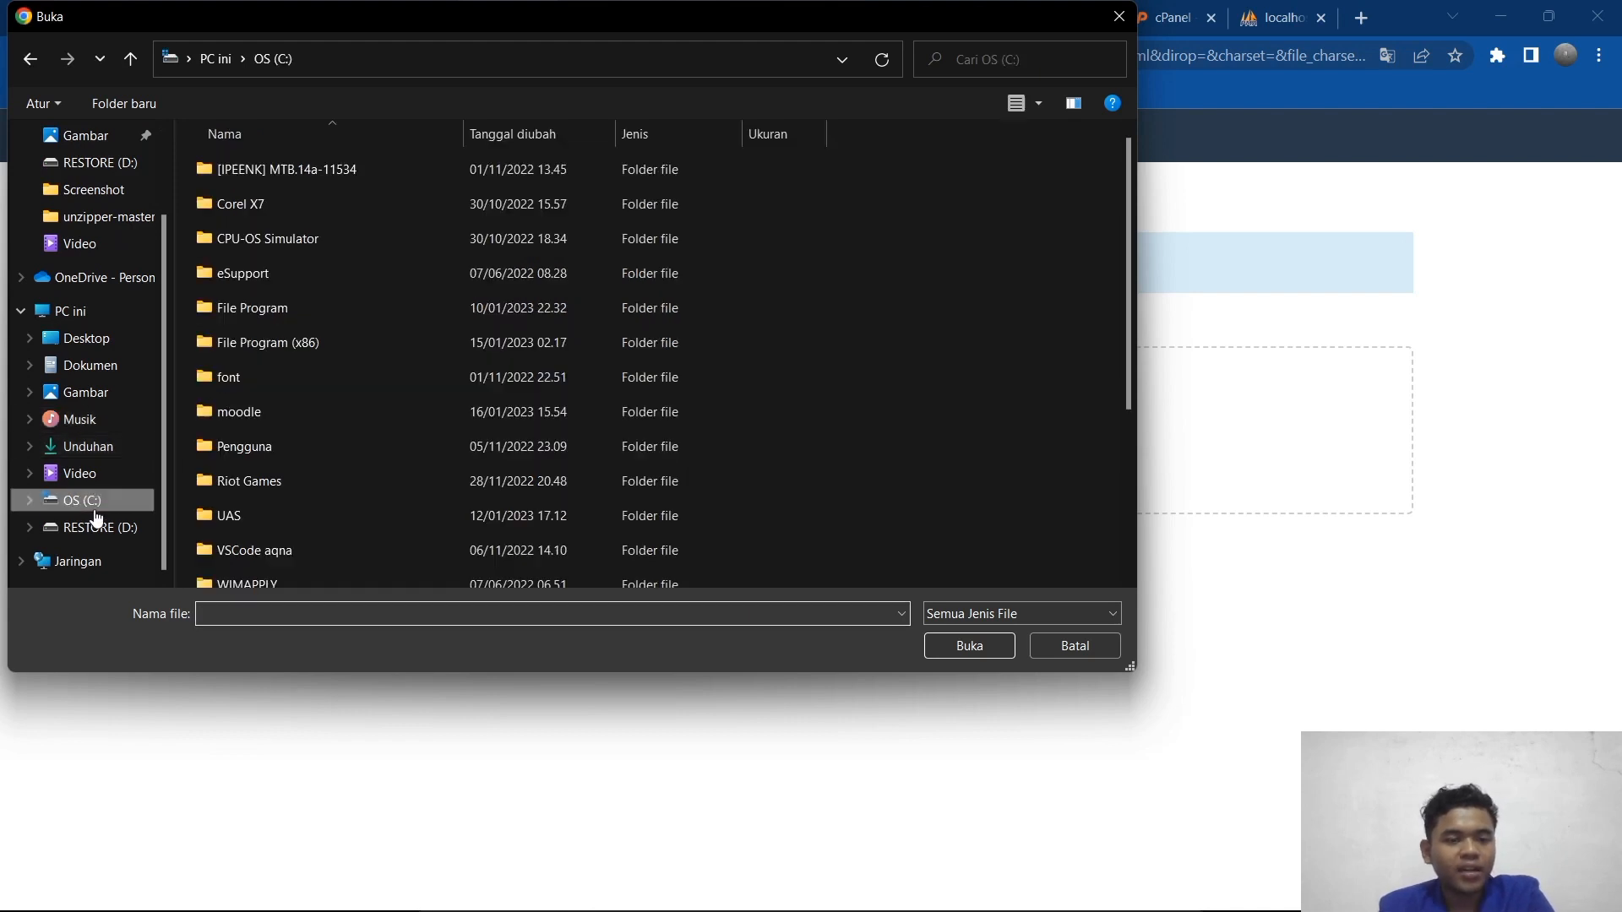
{"action": "scroll", "coordinate": [424, 428], "scroll_direction": "down", "scroll_amount": 3}
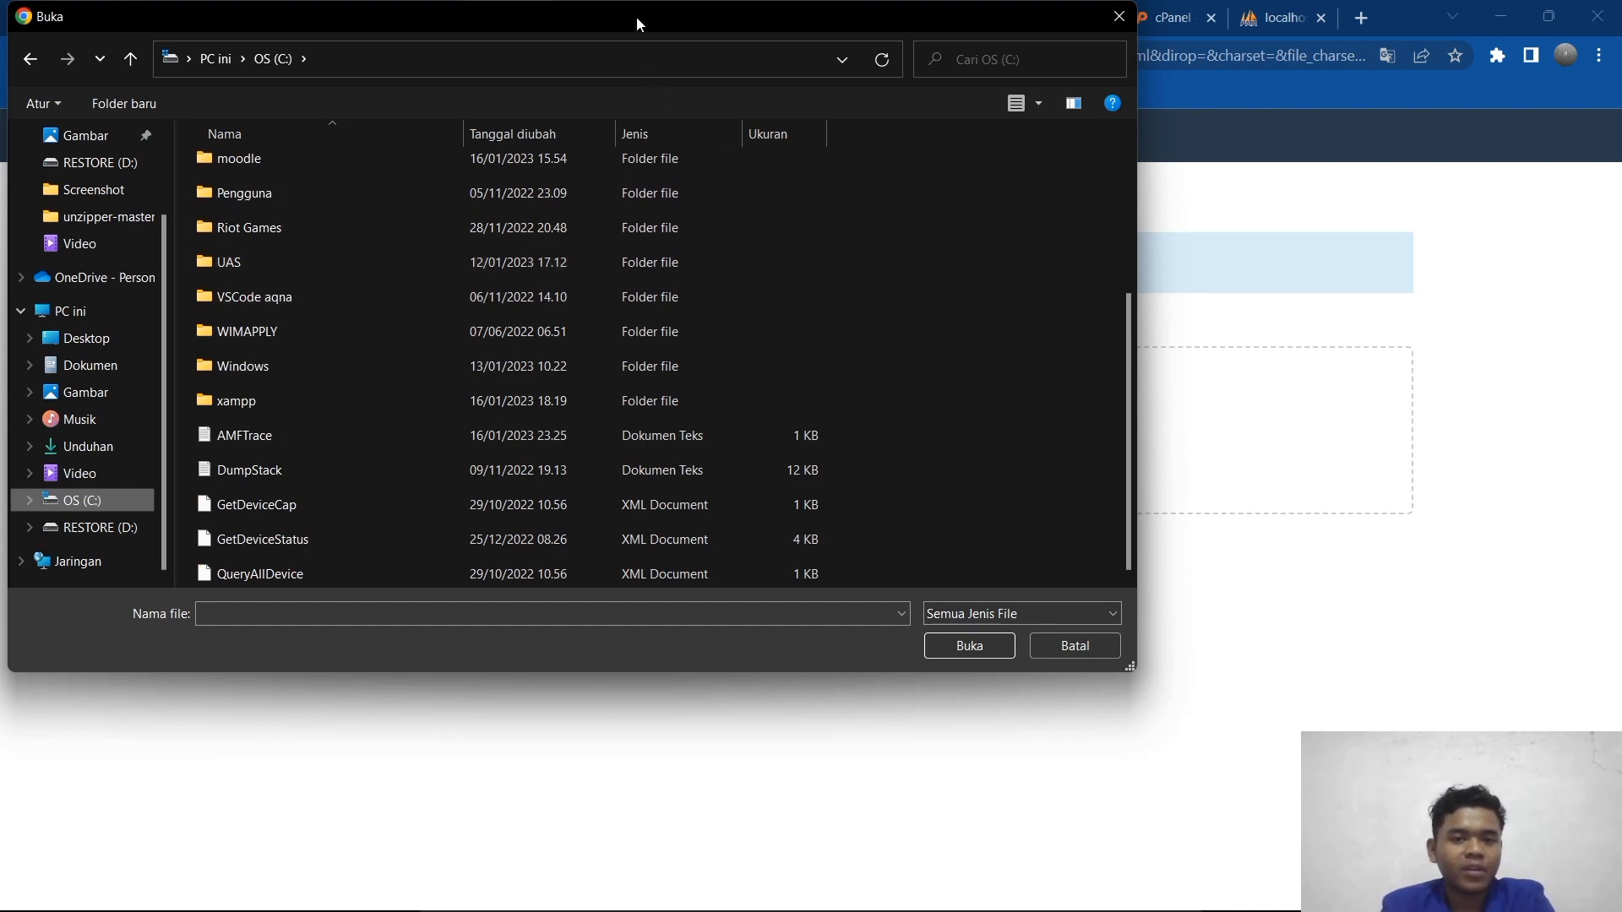
{"action": "double_click", "coordinate": [335, 400]}
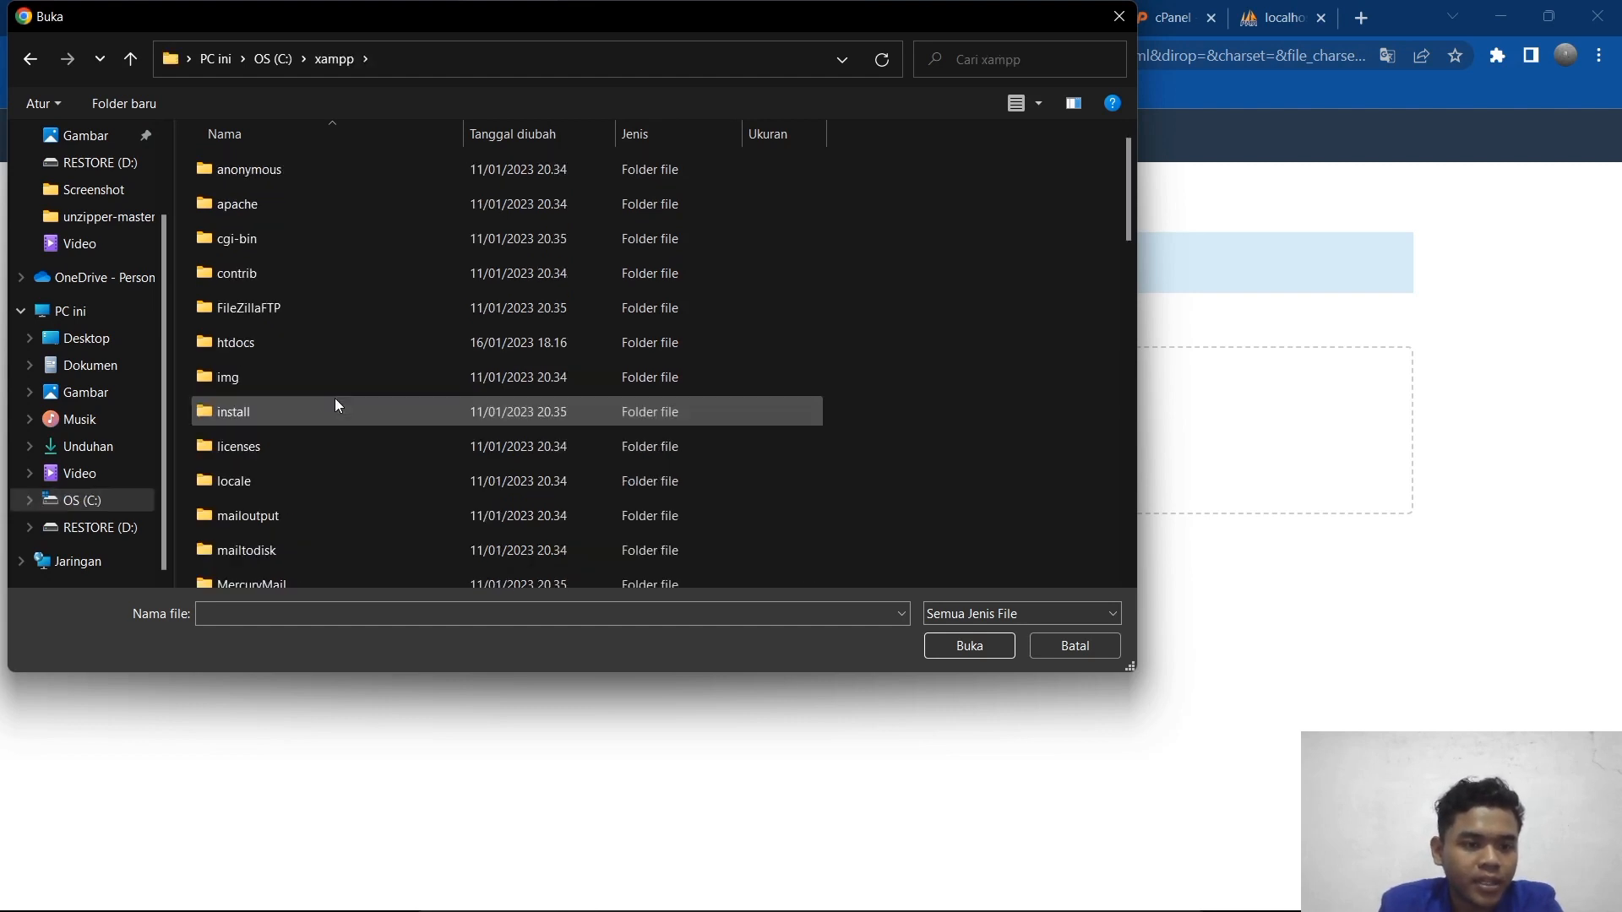
{"action": "double_click", "coordinate": [341, 353]}
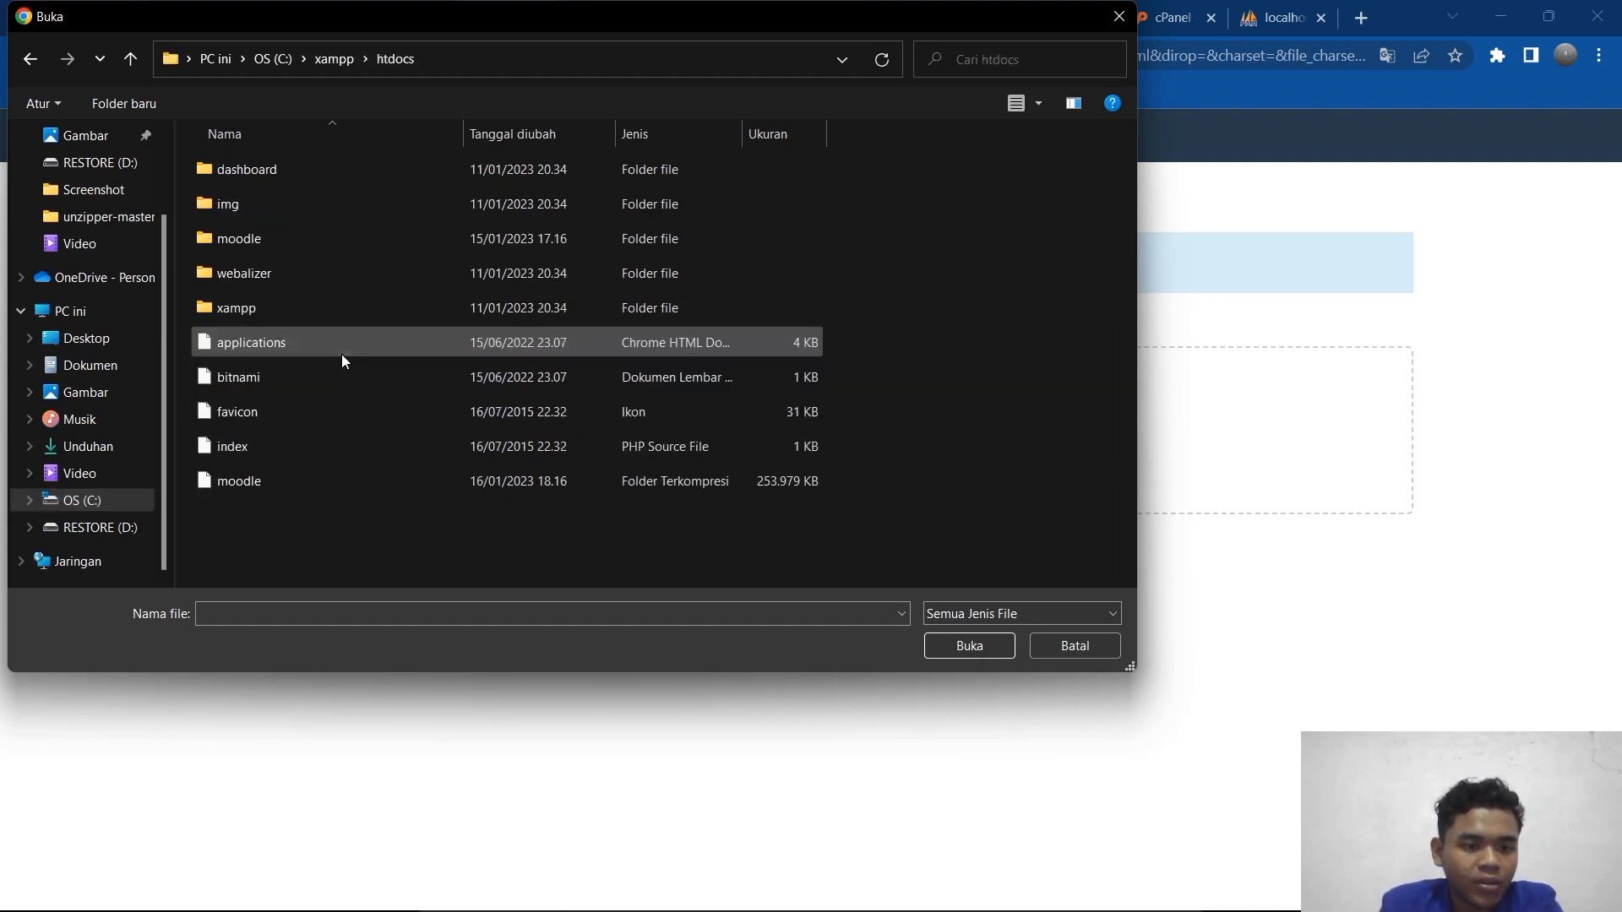
{"action": "left_click", "coordinate": [377, 250]}
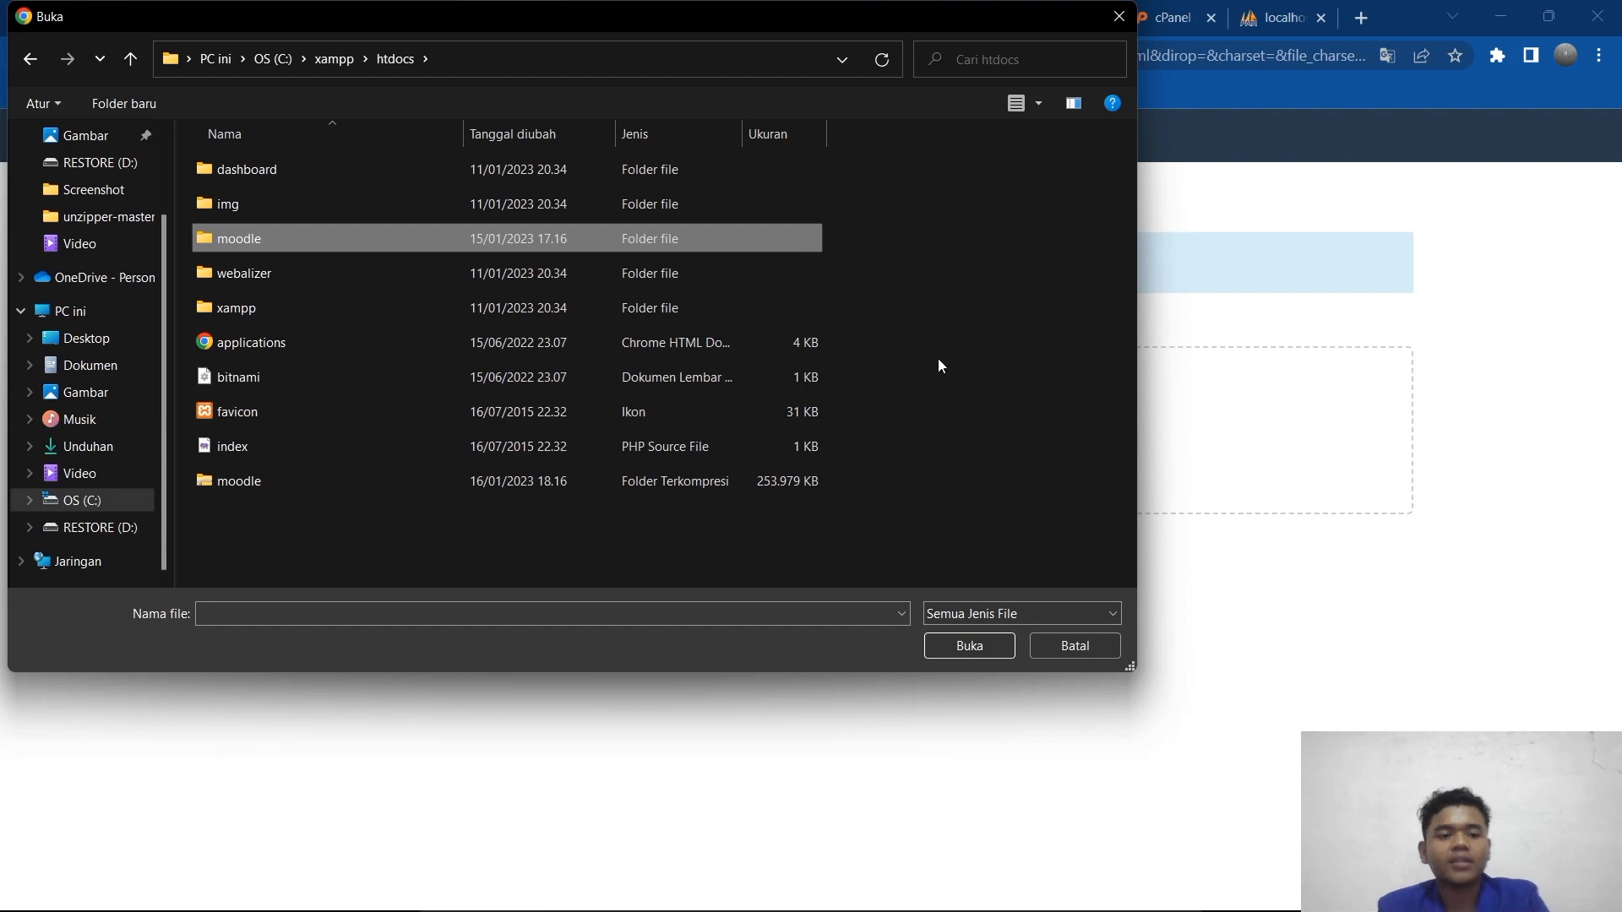
{"action": "left_click", "coordinate": [810, 482]}
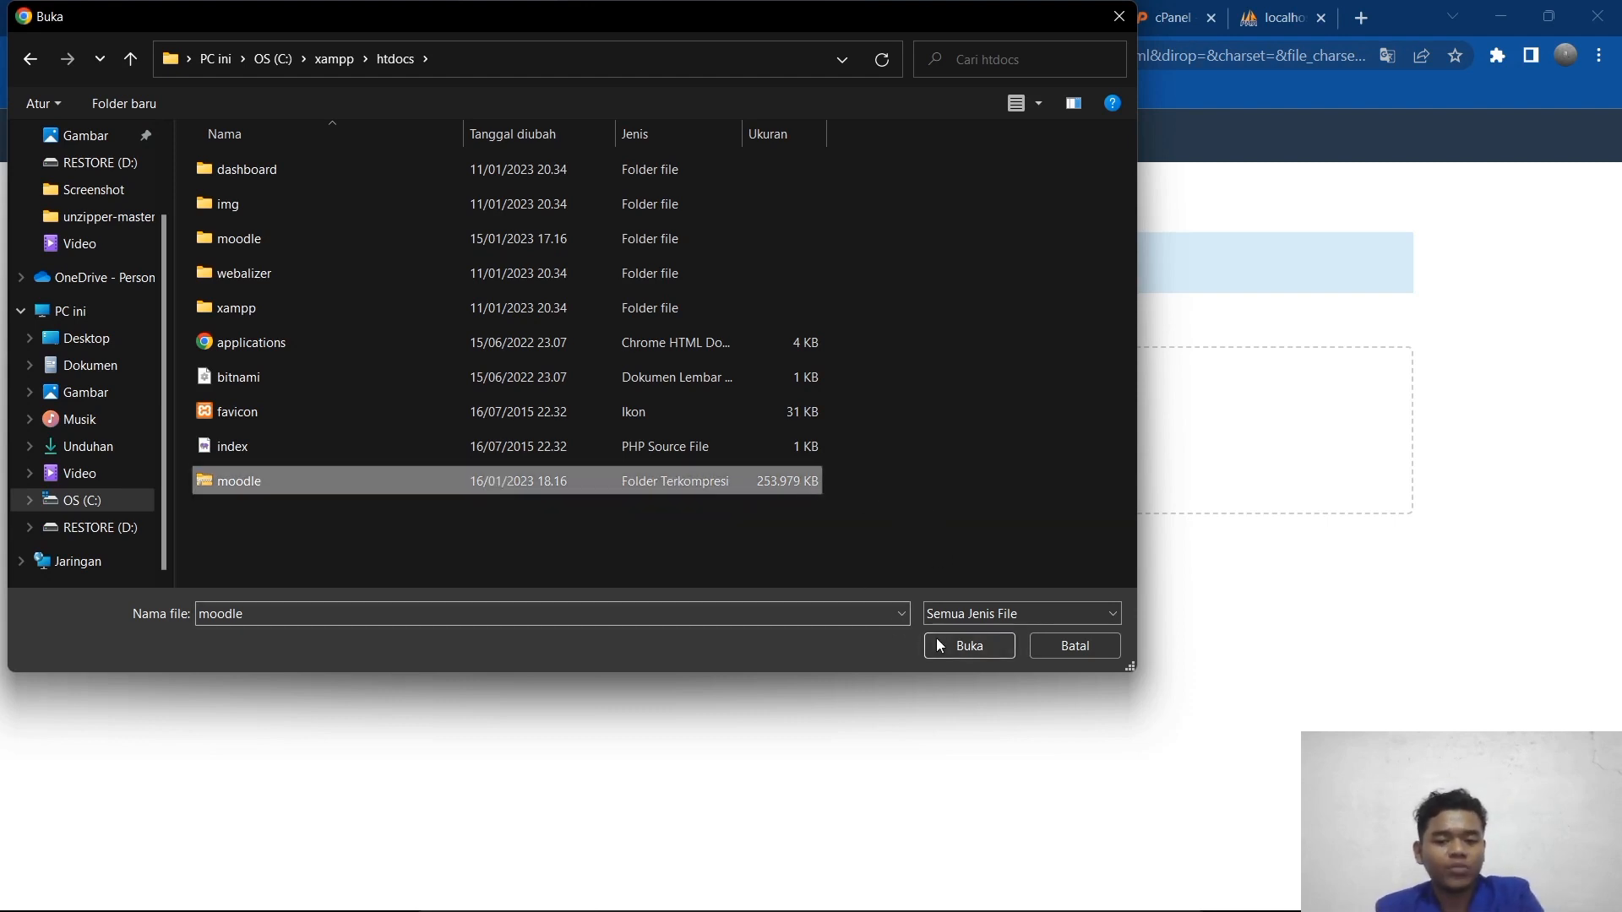
{"action": "left_click", "coordinate": [1052, 656]}
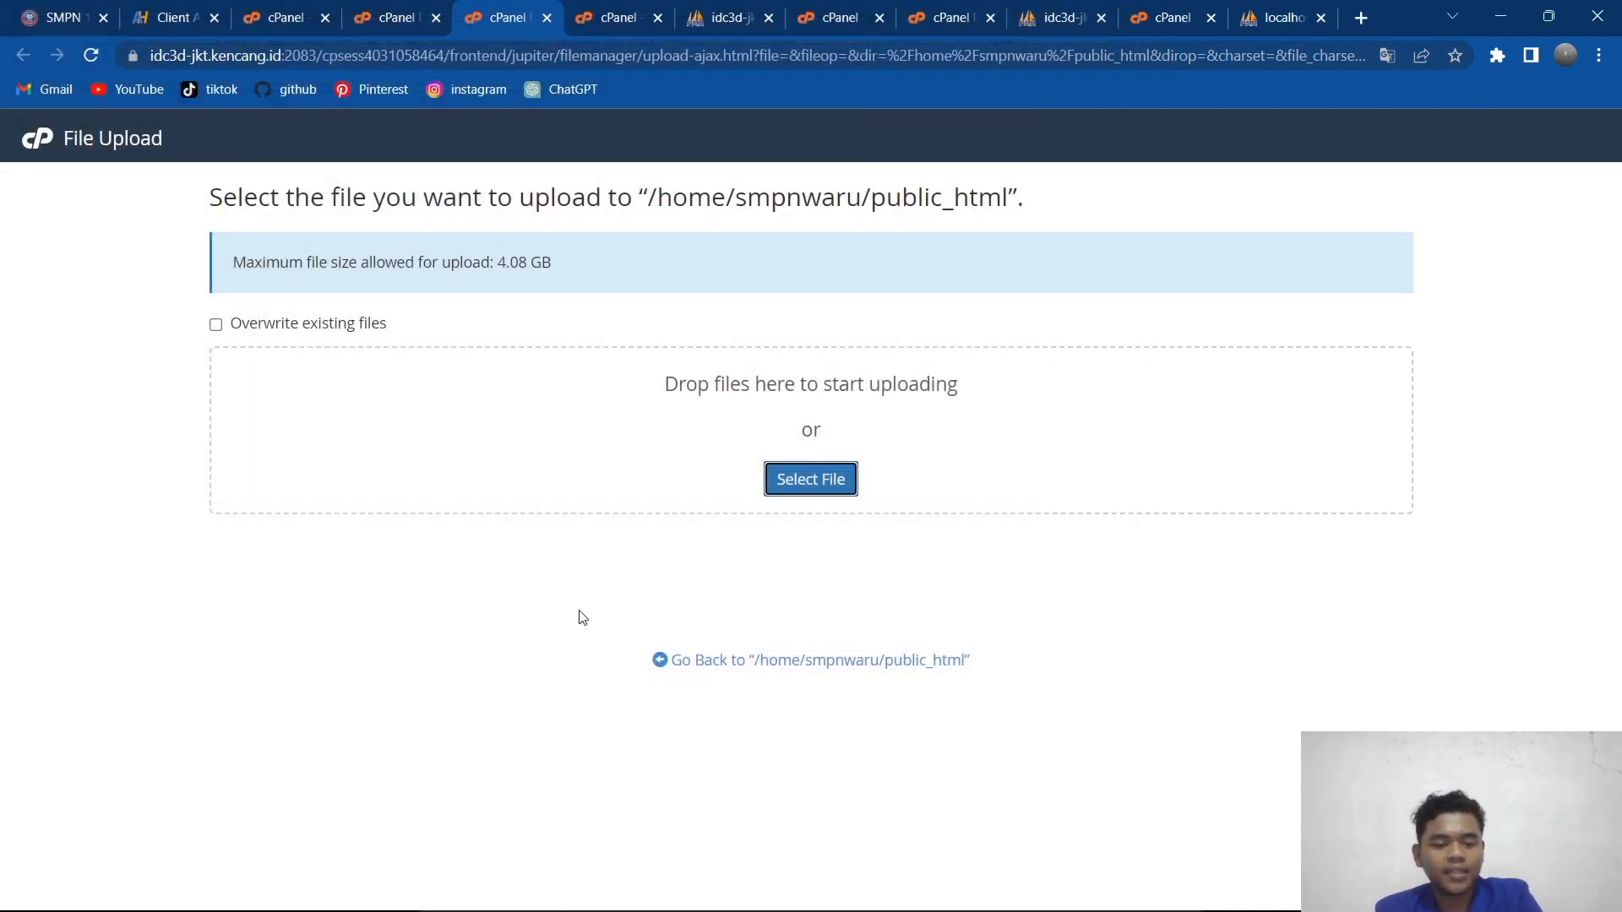
{"action": "left_click", "coordinate": [706, 660]}
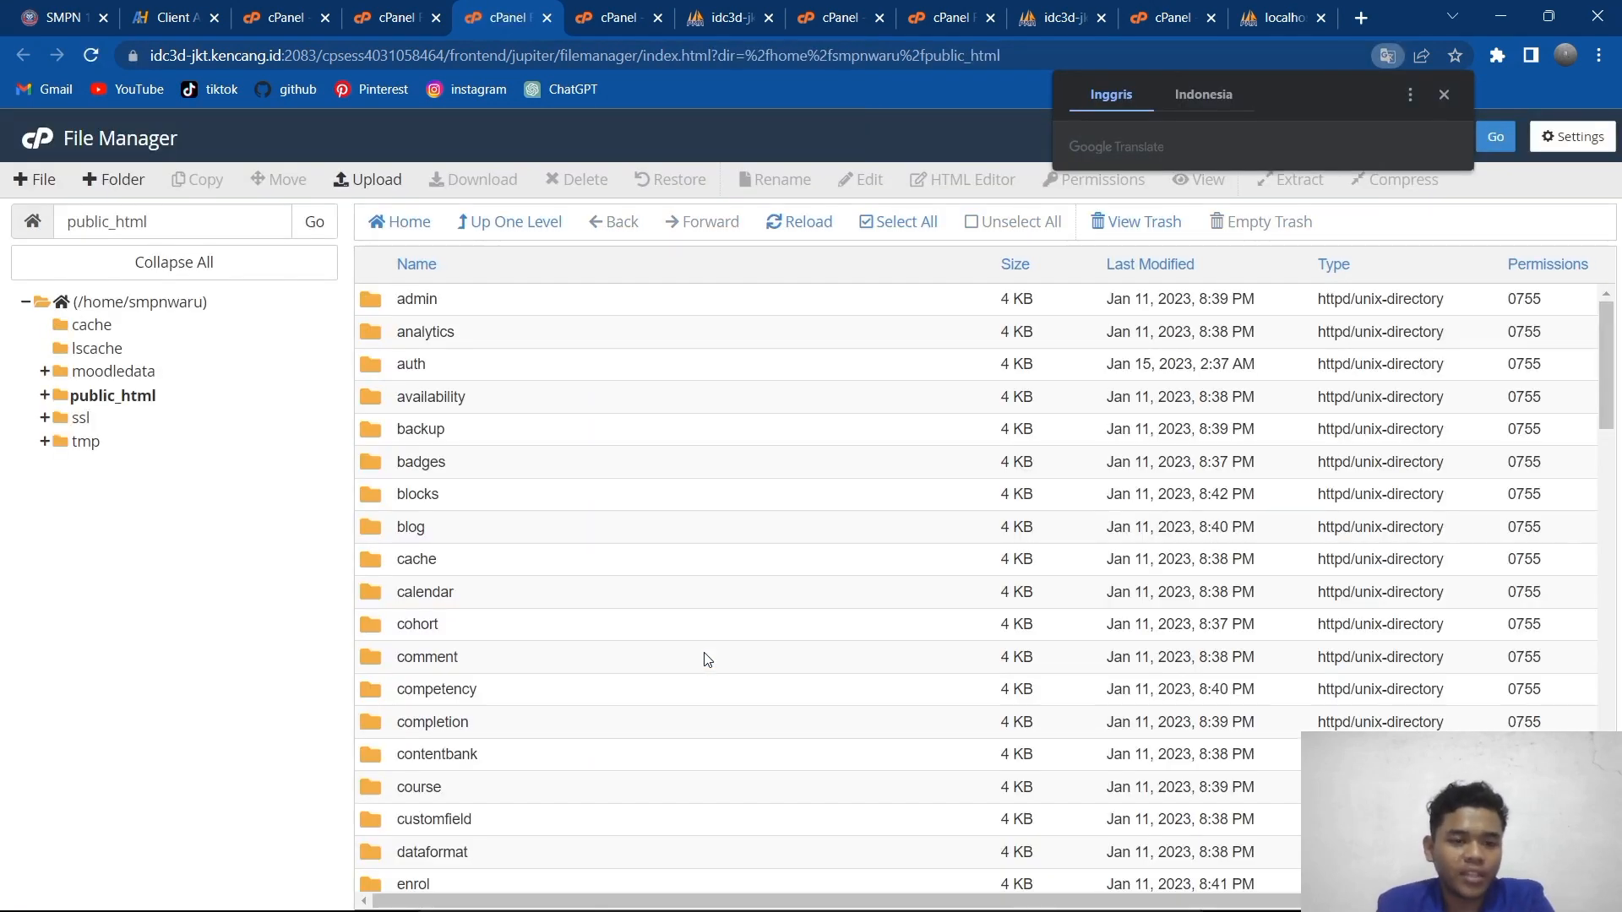
Step: Look through the public_html folders and files, and check the Extract option with a file selected
{"action": "scroll", "coordinate": [707, 660], "scroll_direction": "down", "scroll_amount": 20}
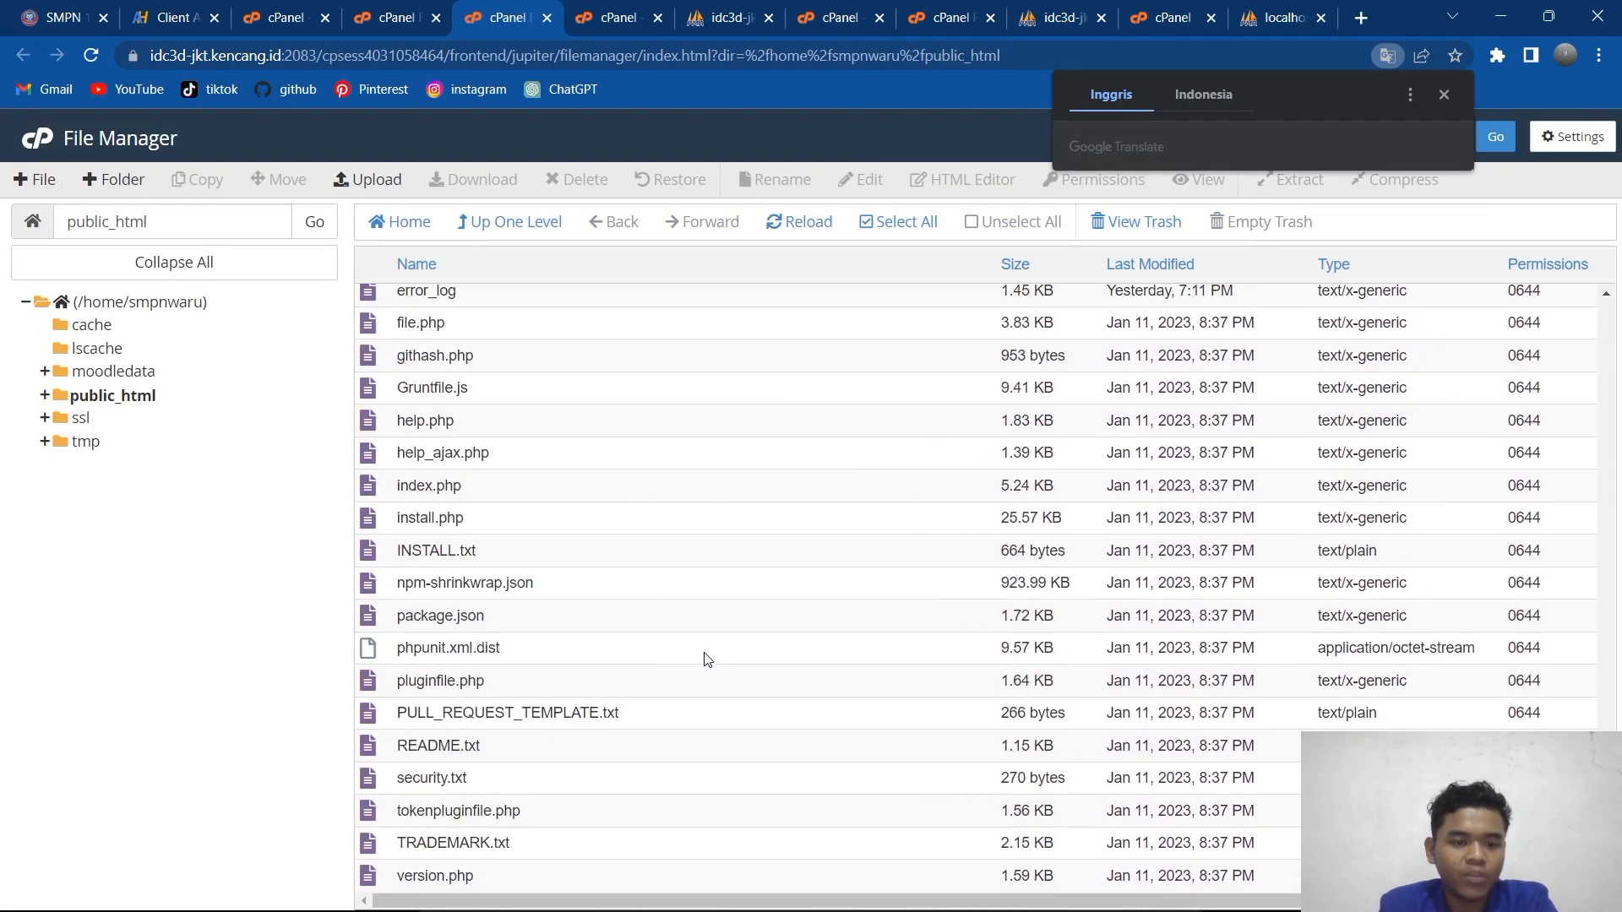
{"action": "scroll", "coordinate": [707, 660], "scroll_direction": "up", "scroll_amount": 12}
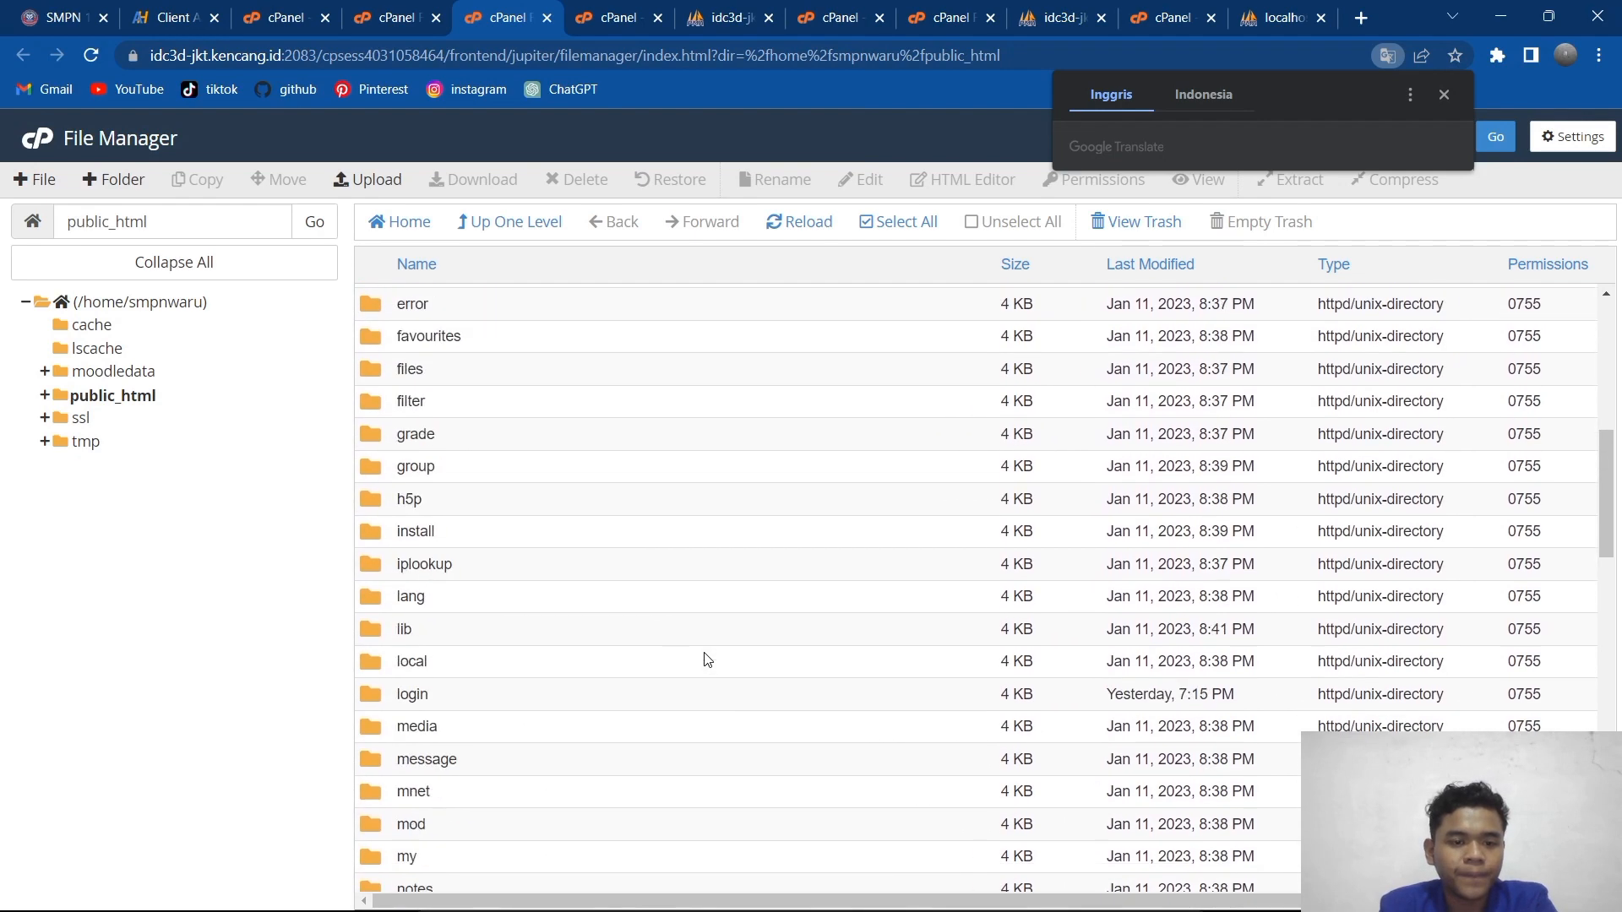
{"action": "scroll", "coordinate": [707, 660], "scroll_direction": "up", "scroll_amount": 10}
{"action": "scroll", "coordinate": [706, 659], "scroll_direction": "down", "scroll_amount": 20}
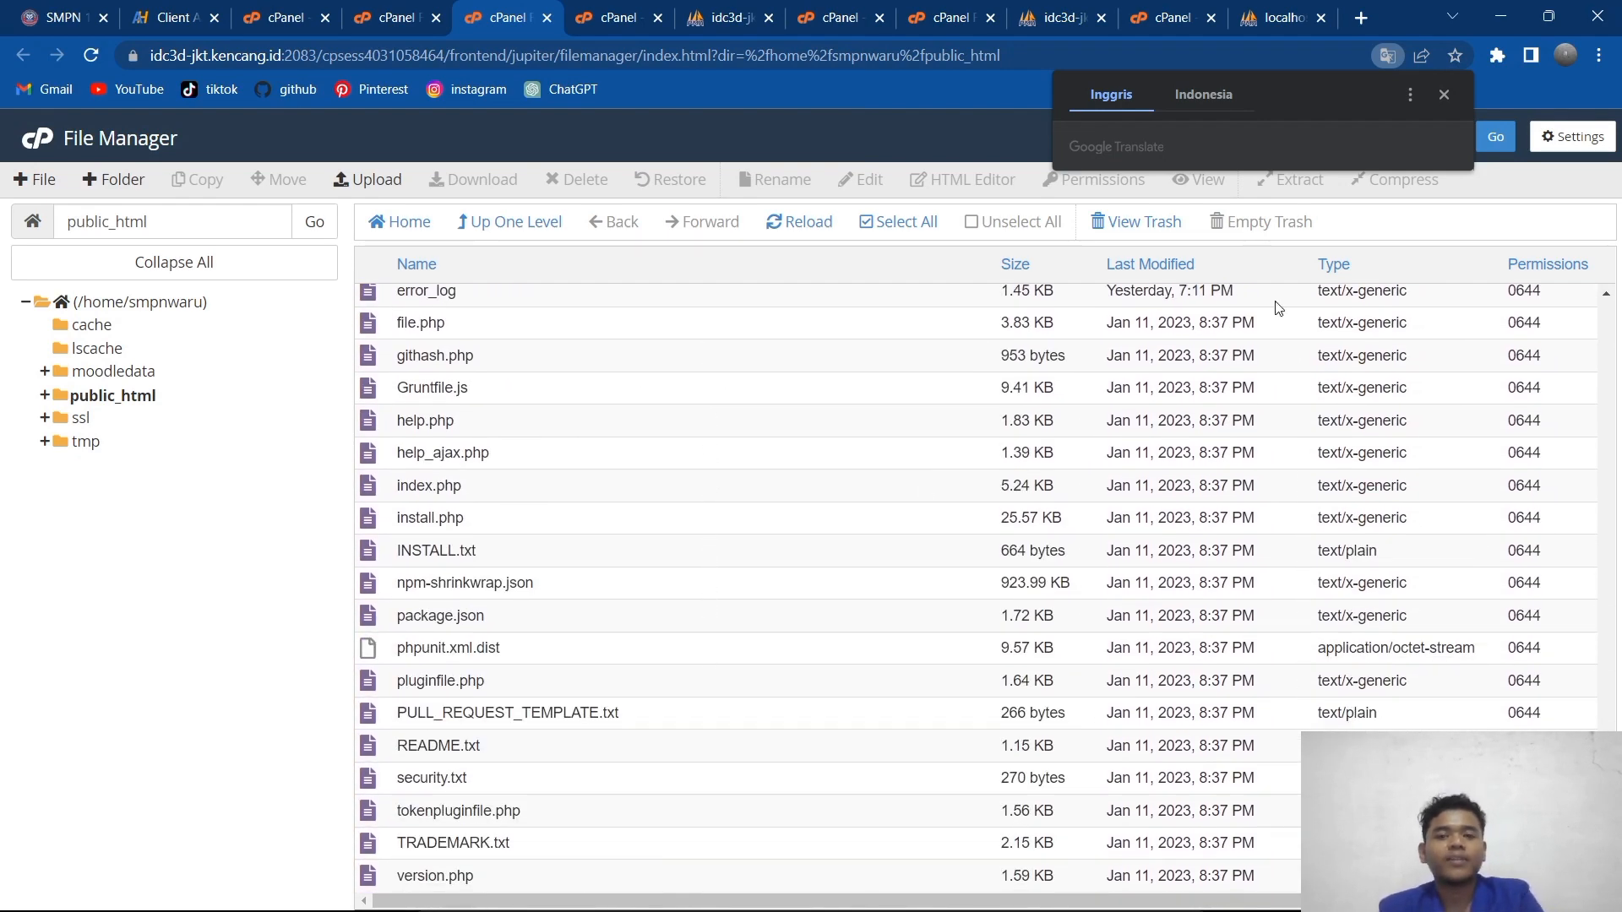
{"action": "left_click", "coordinate": [1444, 93]}
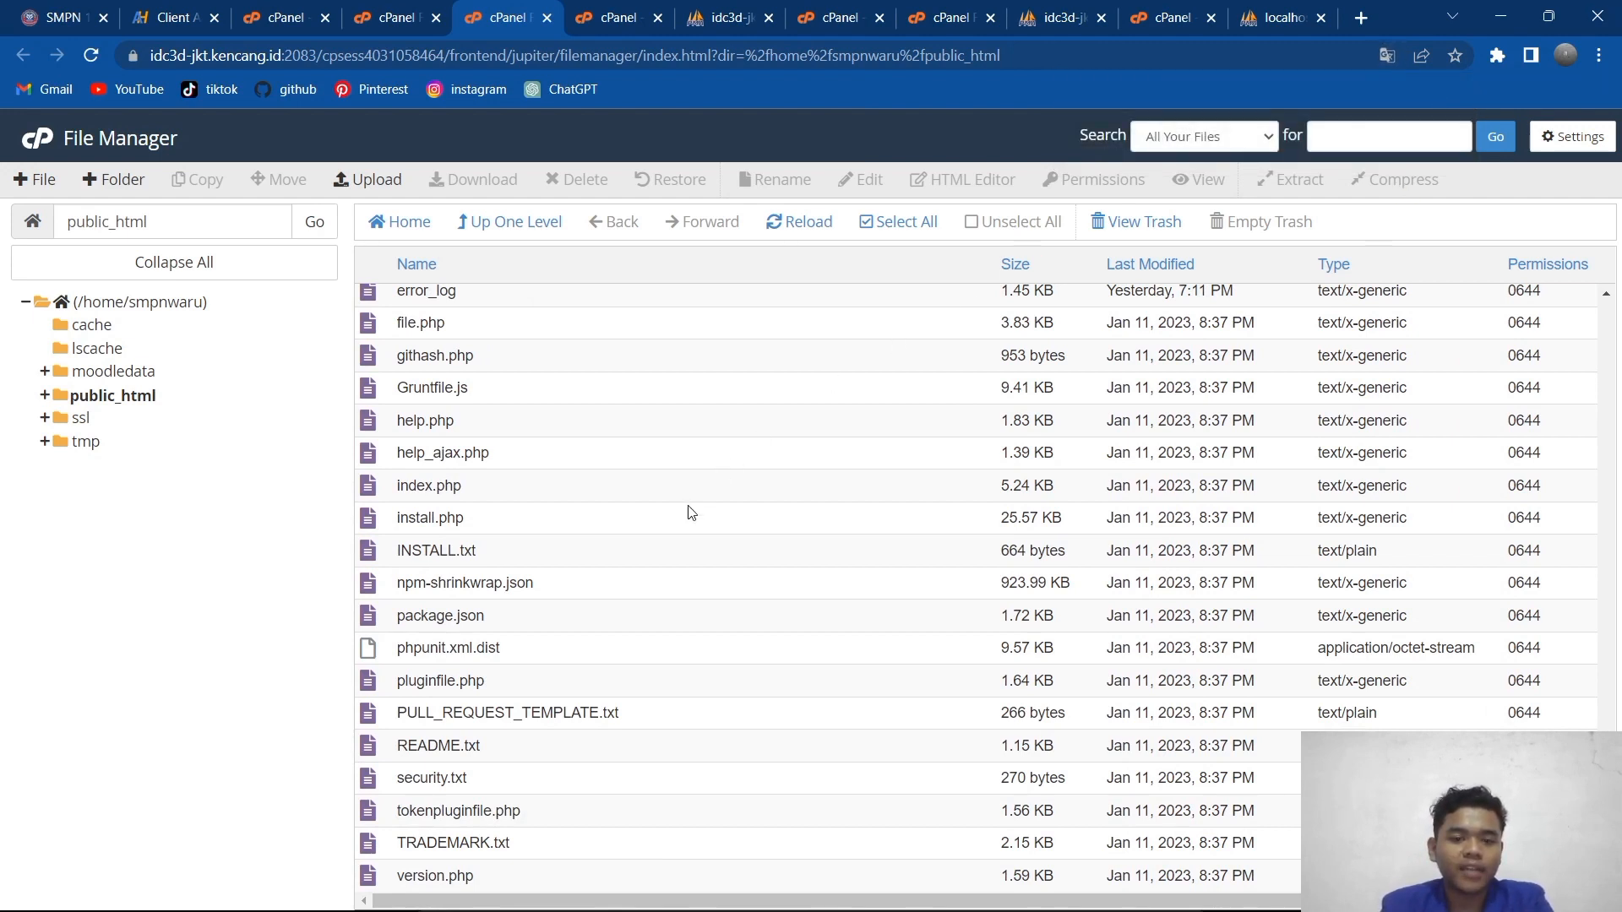
{"action": "left_click", "coordinate": [543, 655]}
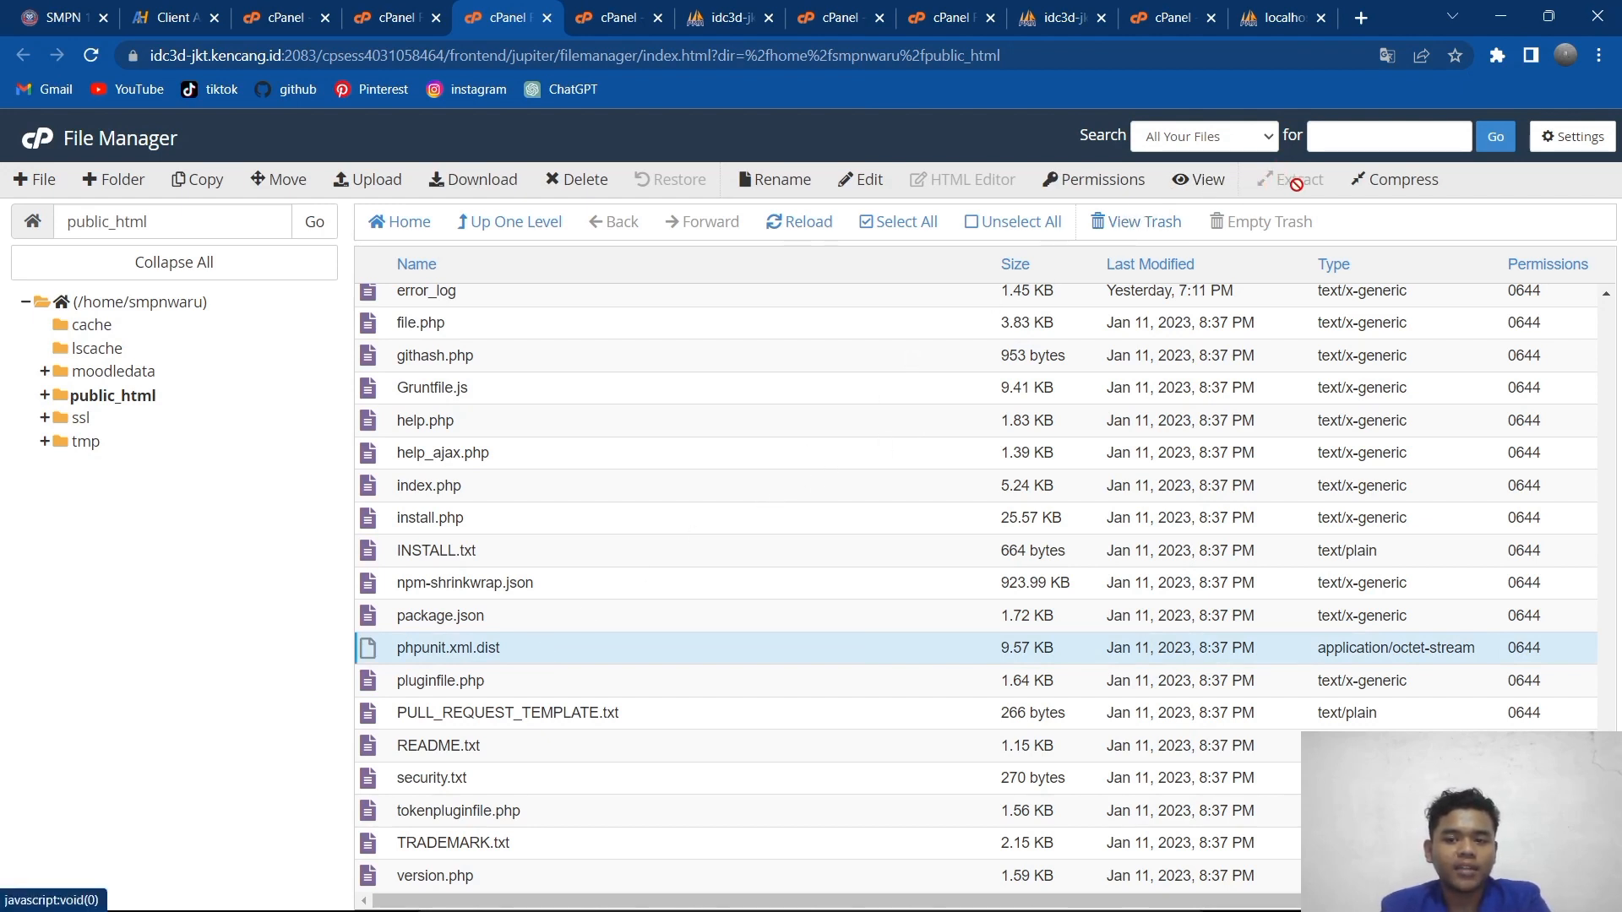
{"action": "left_click", "coordinate": [896, 431]}
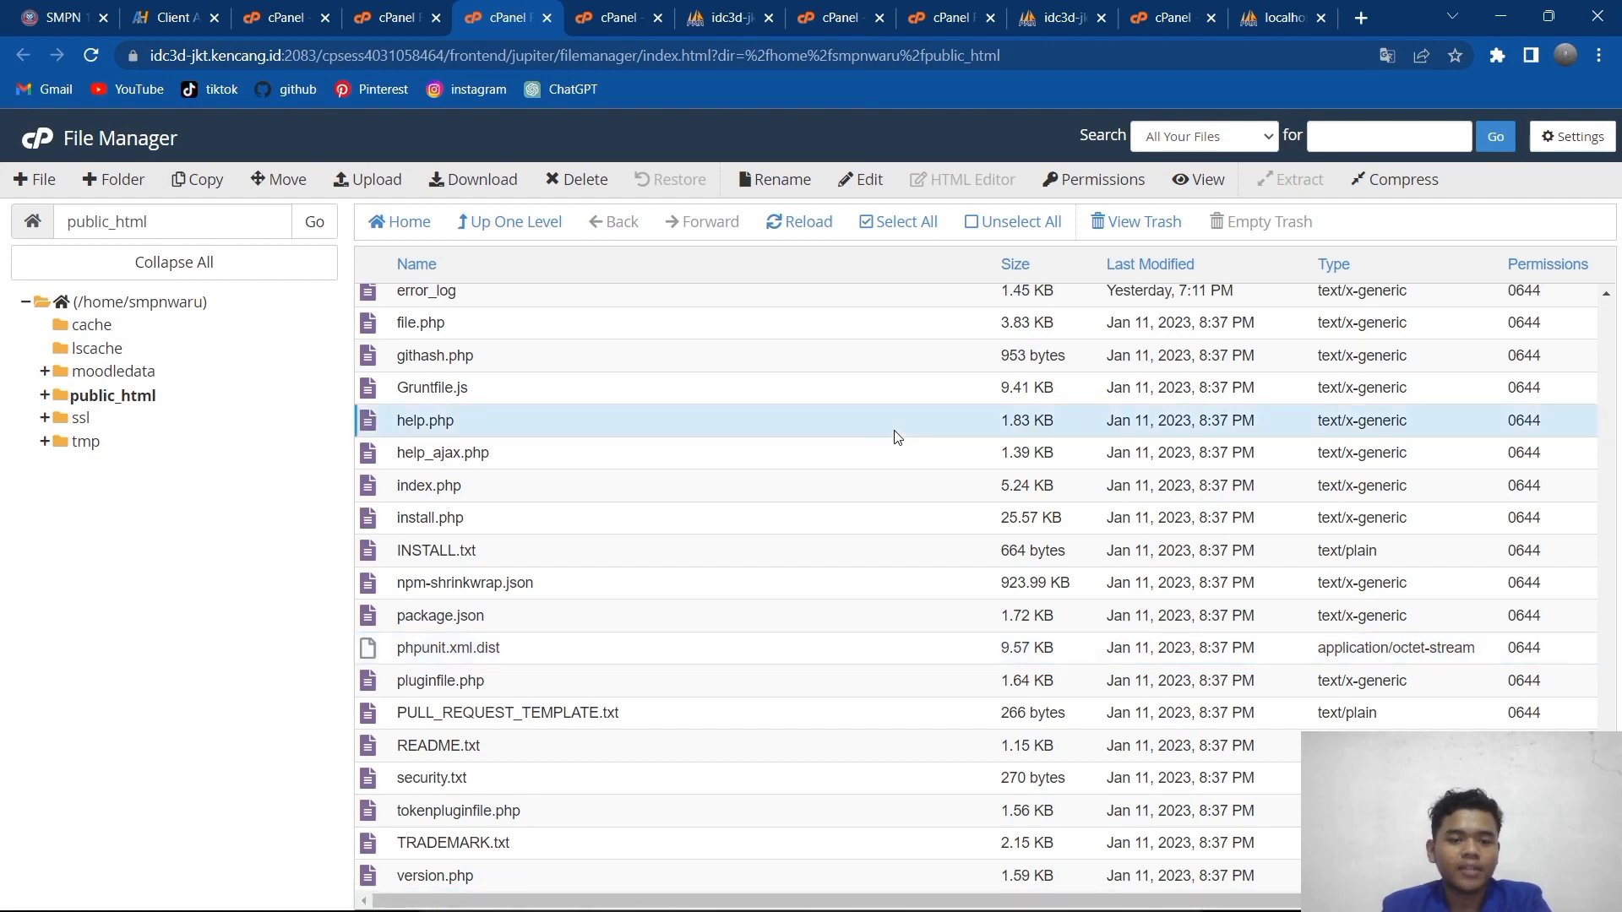
{"action": "scroll", "coordinate": [897, 437], "scroll_direction": "up", "scroll_amount": 20}
{"action": "scroll", "coordinate": [898, 437], "scroll_direction": "down", "scroll_amount": 8}
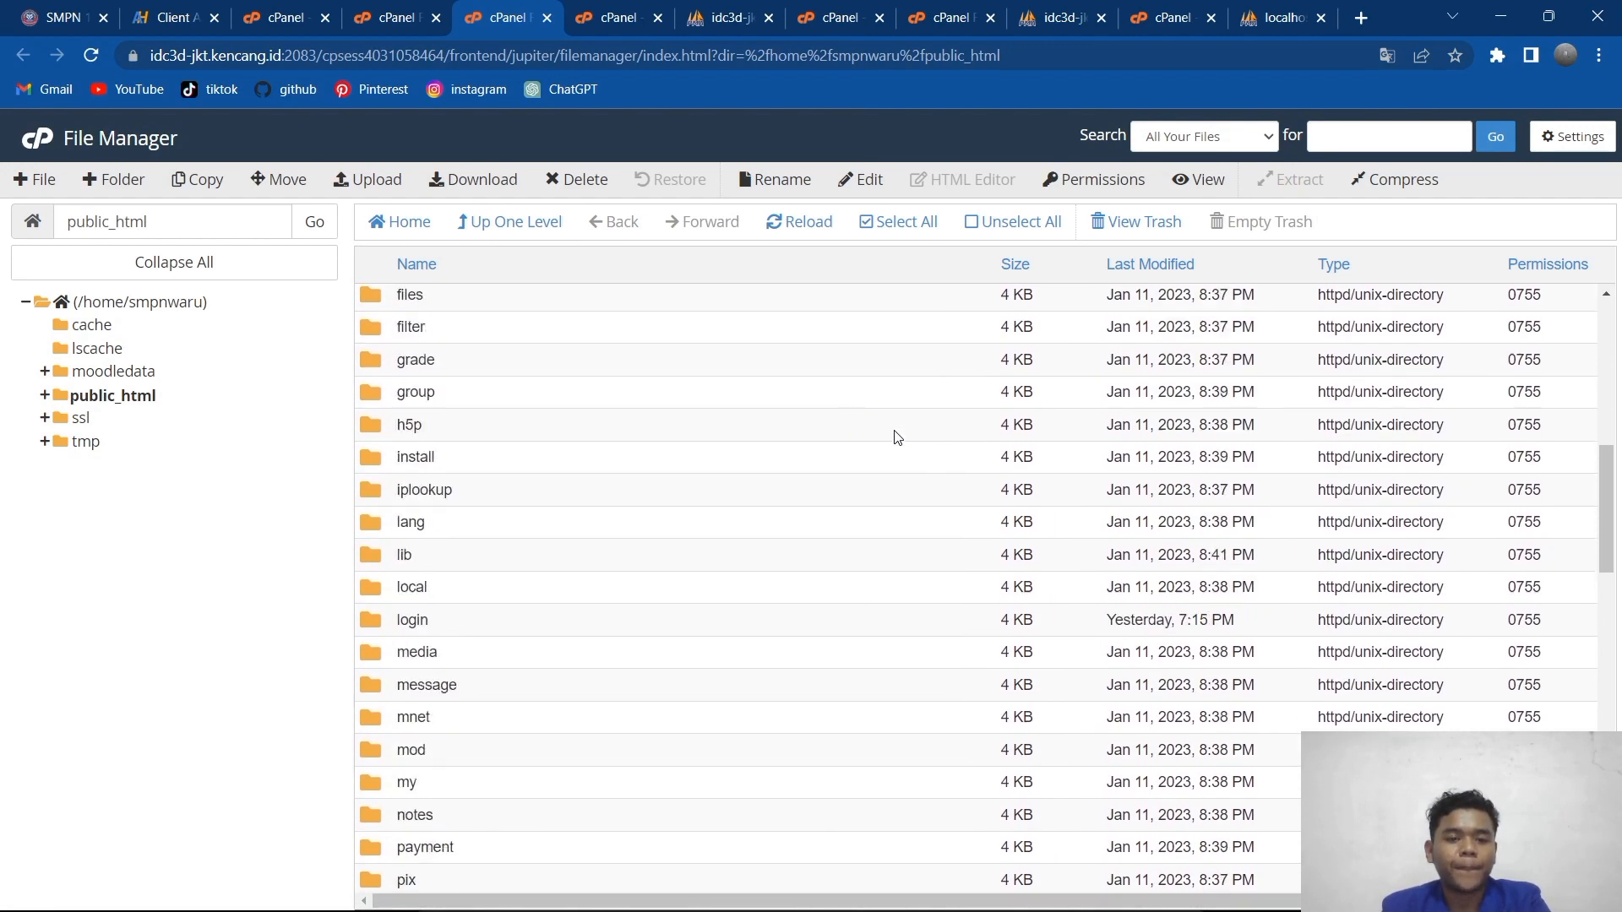
{"action": "scroll", "coordinate": [897, 436], "scroll_direction": "down", "scroll_amount": 15}
{"action": "scroll", "coordinate": [897, 436], "scroll_direction": "up", "scroll_amount": 20}
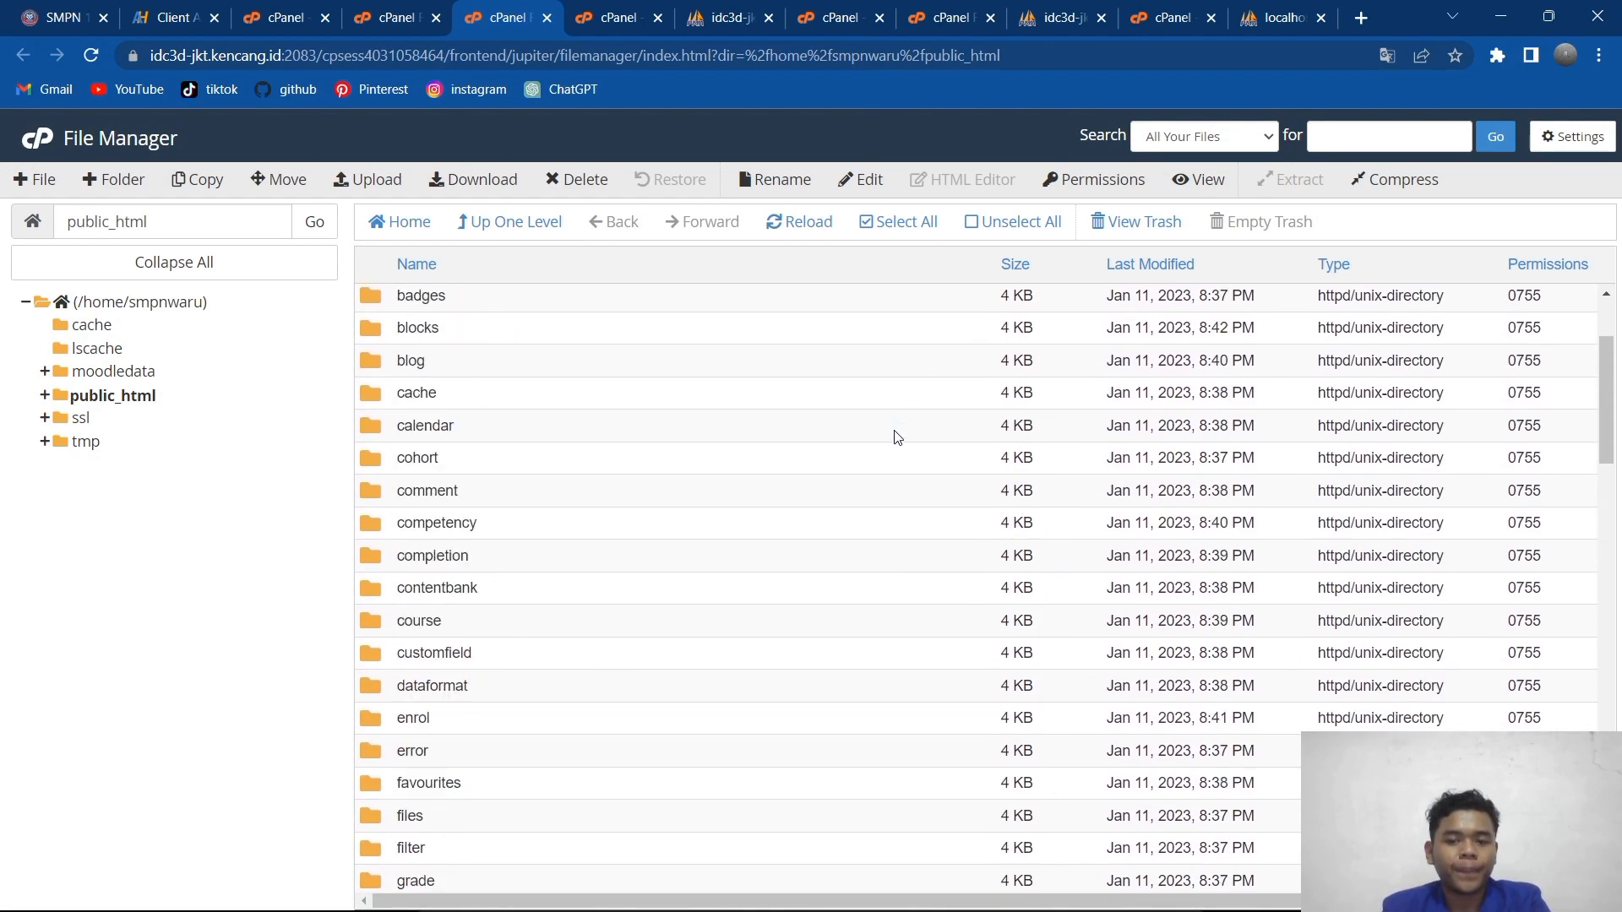
{"action": "scroll", "coordinate": [897, 437], "scroll_direction": "up", "scroll_amount": 3}
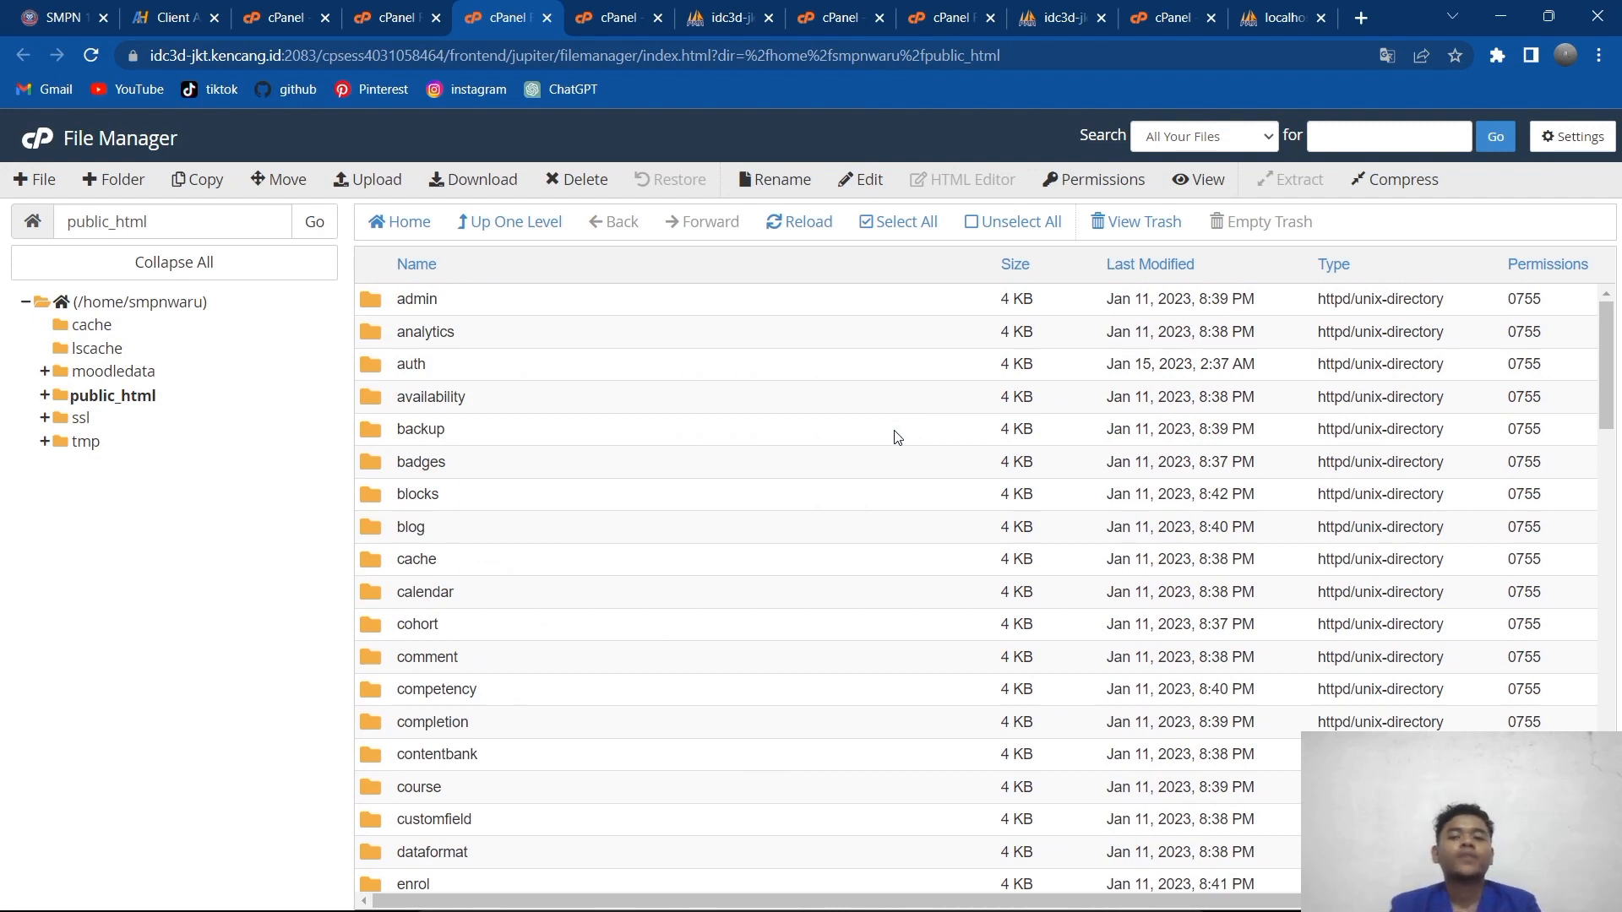
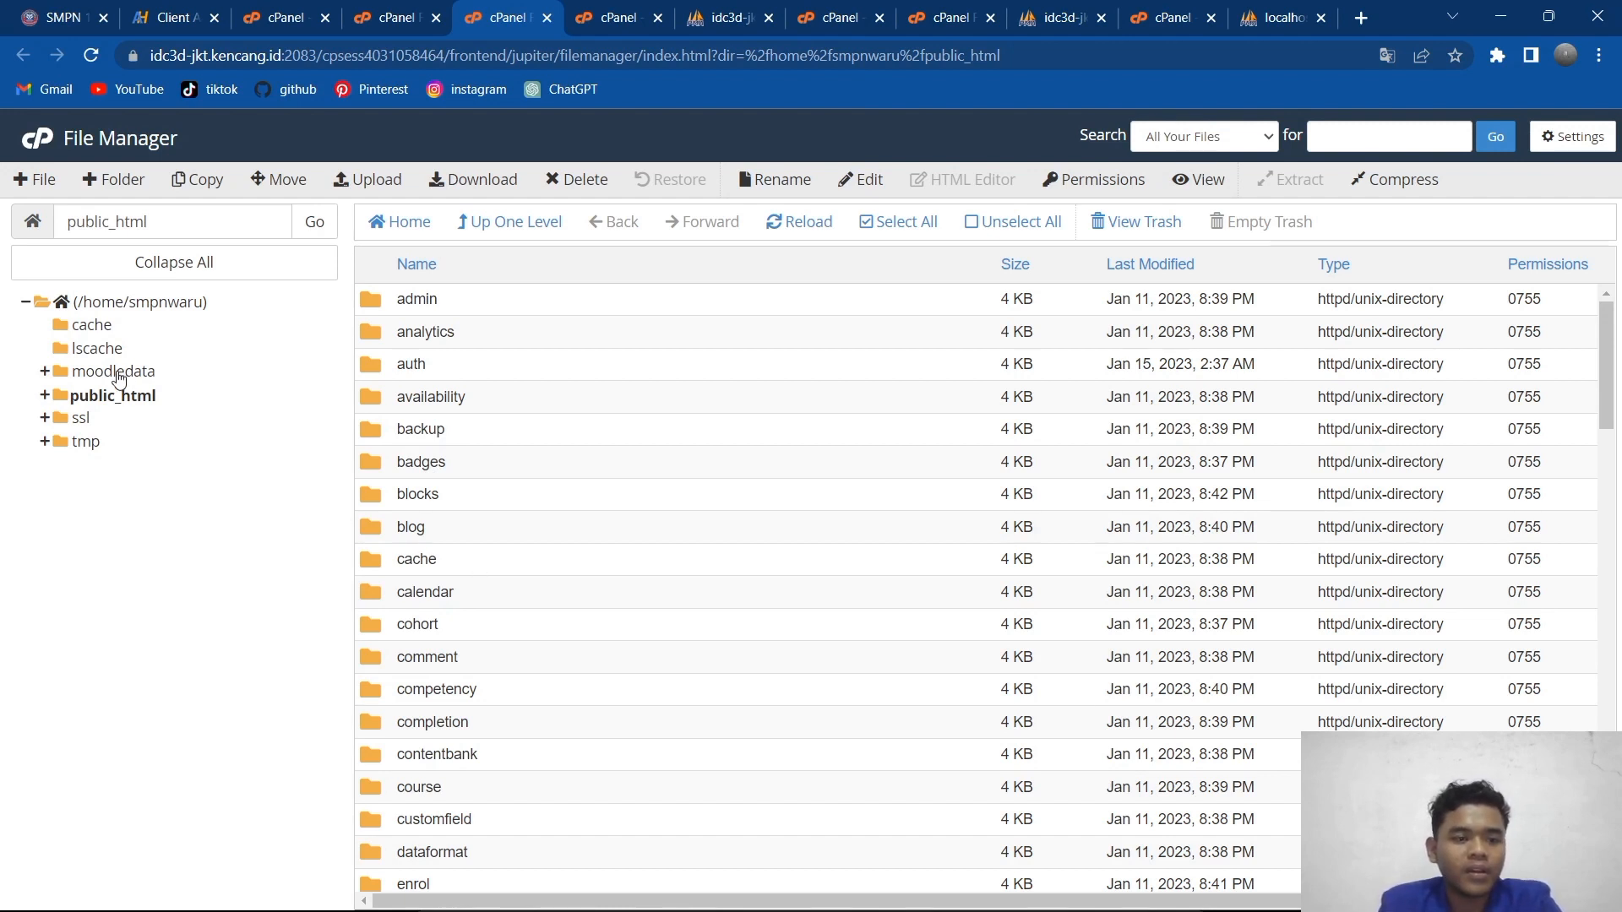
Step: Try to upload the moodledata folder from C:\xampp to the account's home directory, cancel the selection and return to the directory
{"action": "left_click", "coordinate": [172, 311]}
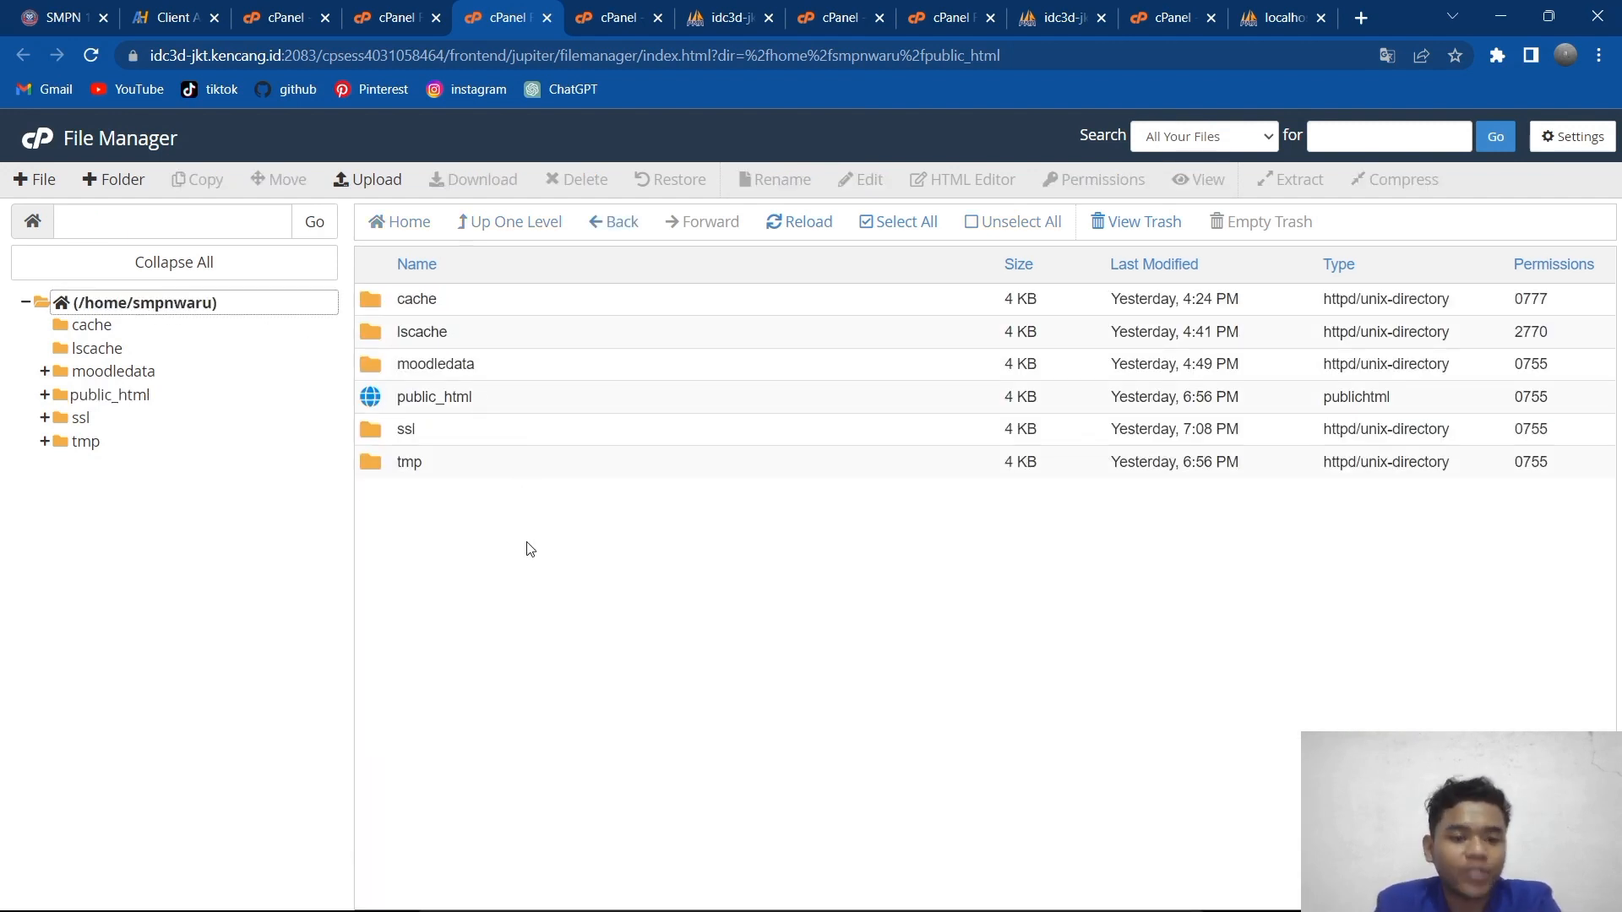
{"action": "left_click", "coordinate": [519, 372]}
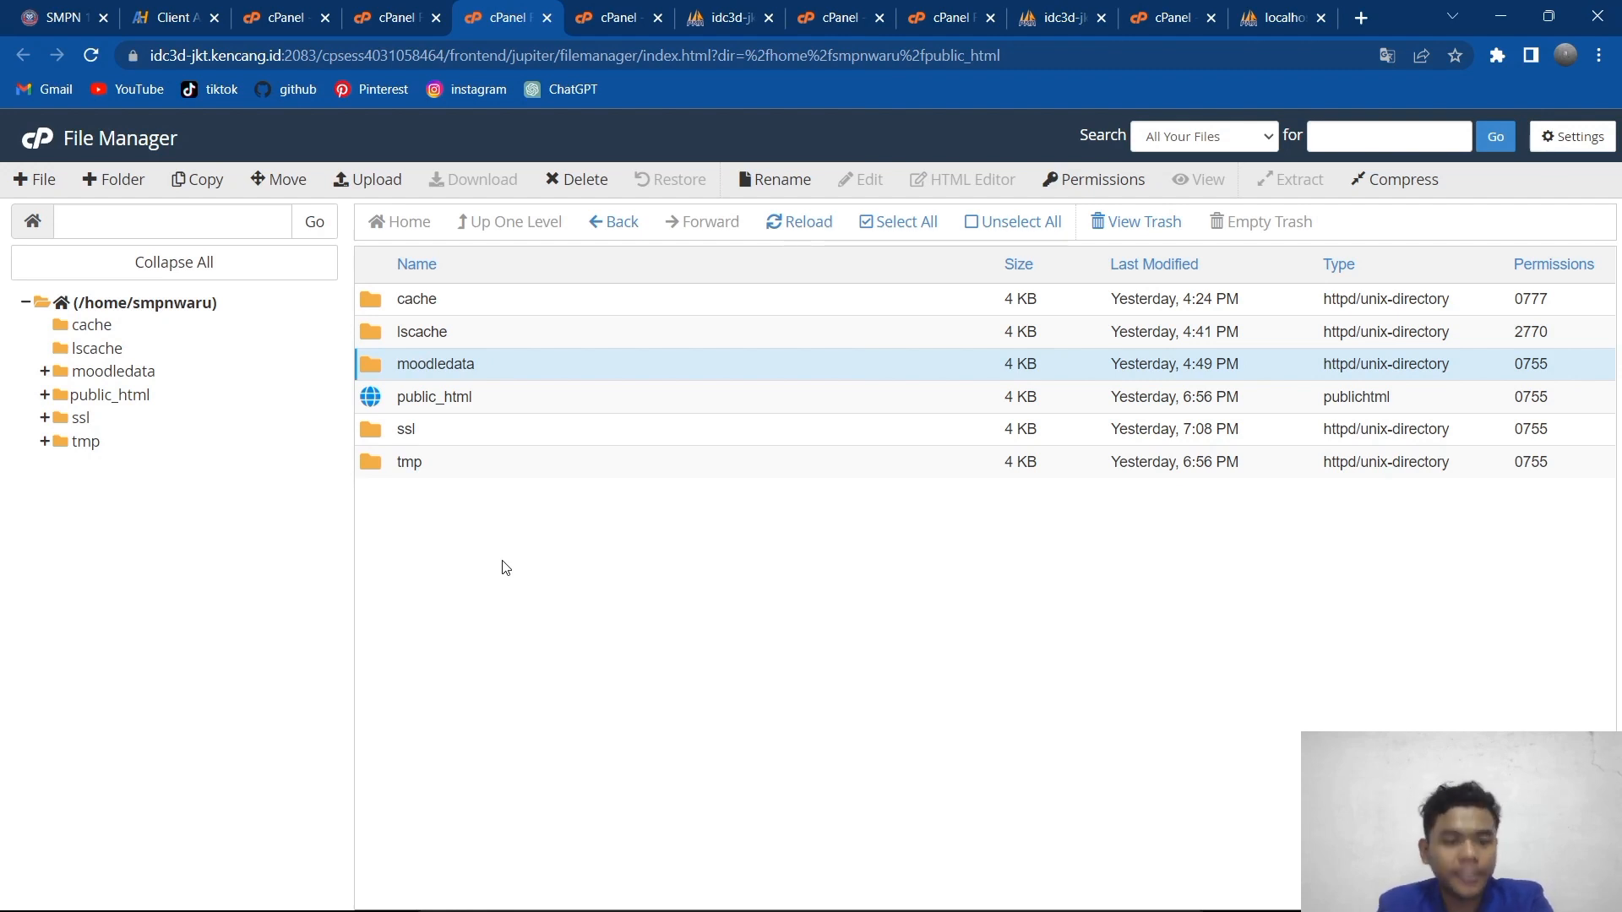
{"action": "left_click", "coordinate": [382, 180]}
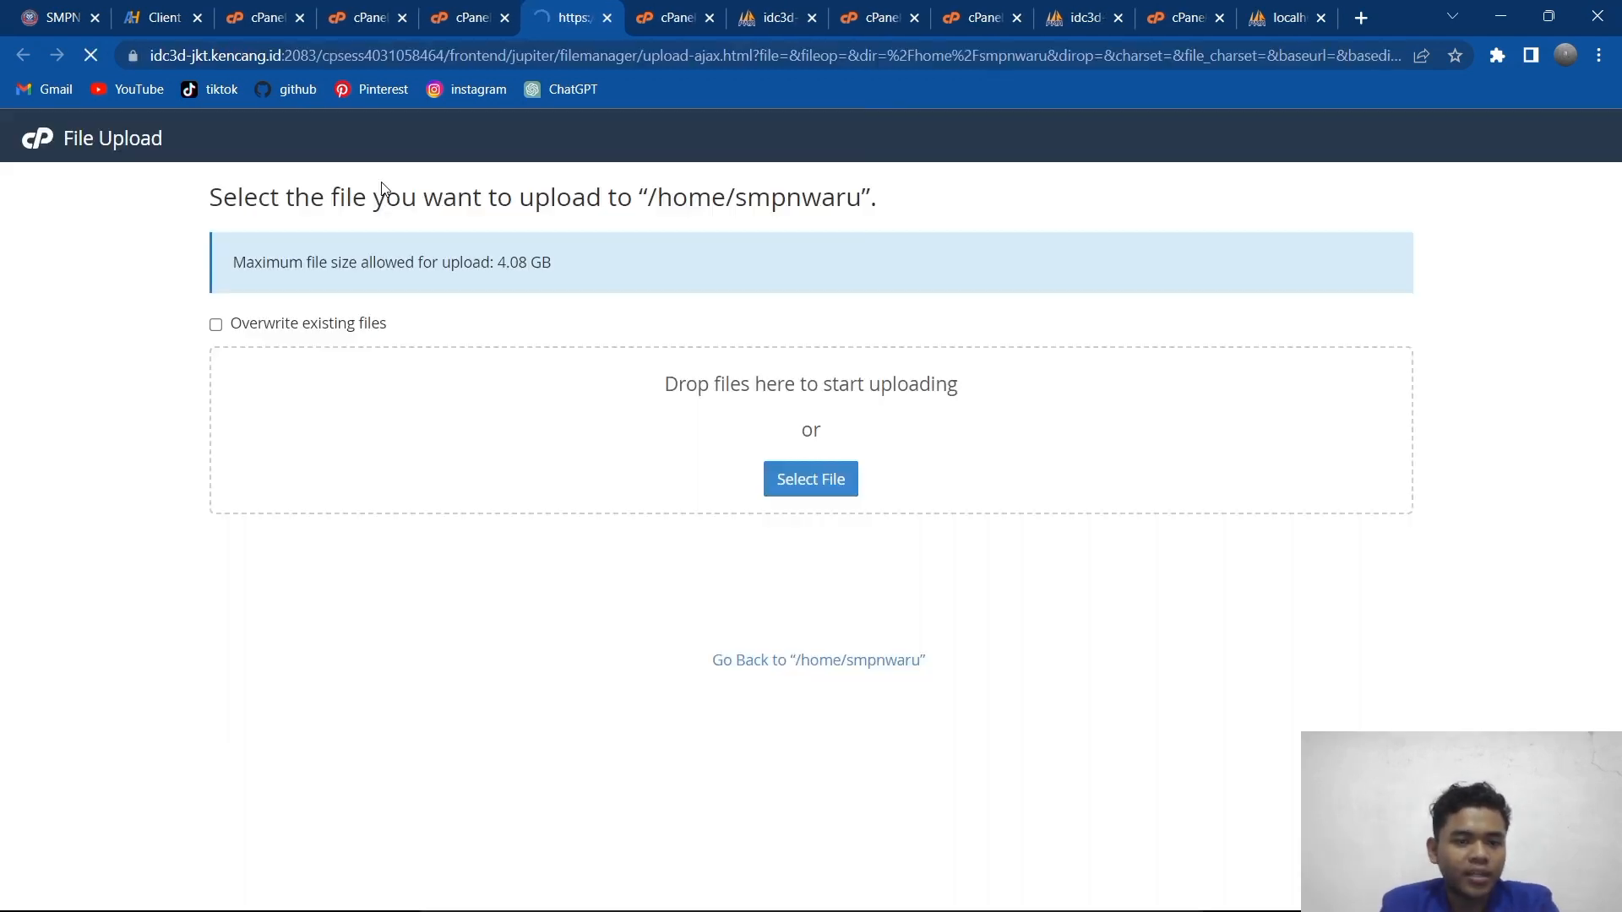
{"action": "left_click", "coordinate": [811, 479]}
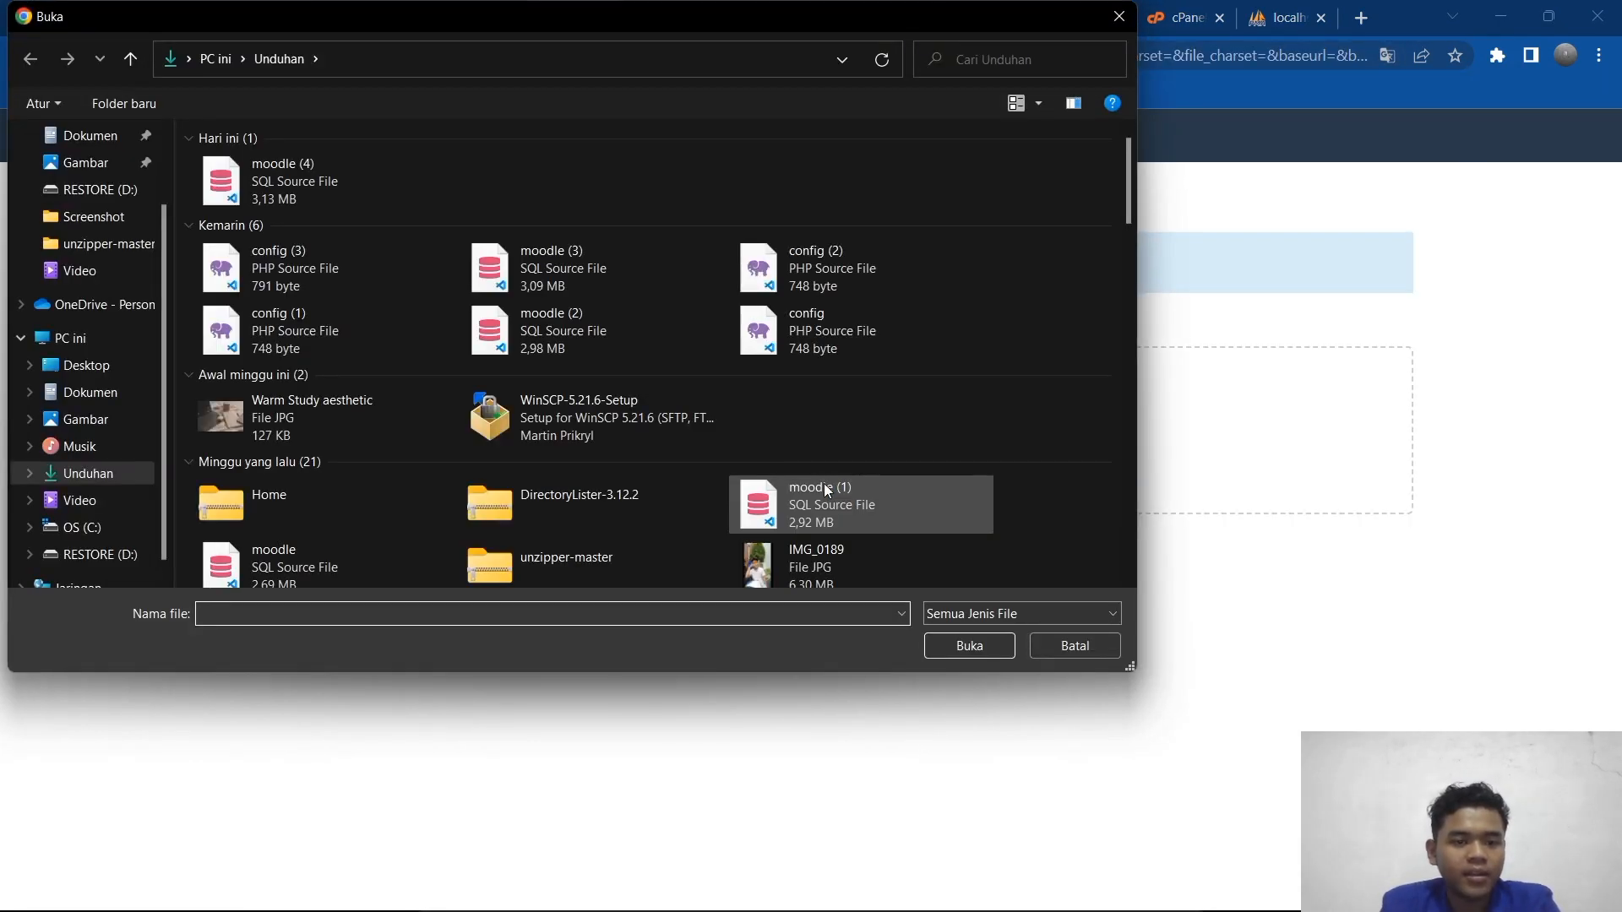
{"action": "left_click", "coordinate": [116, 529]}
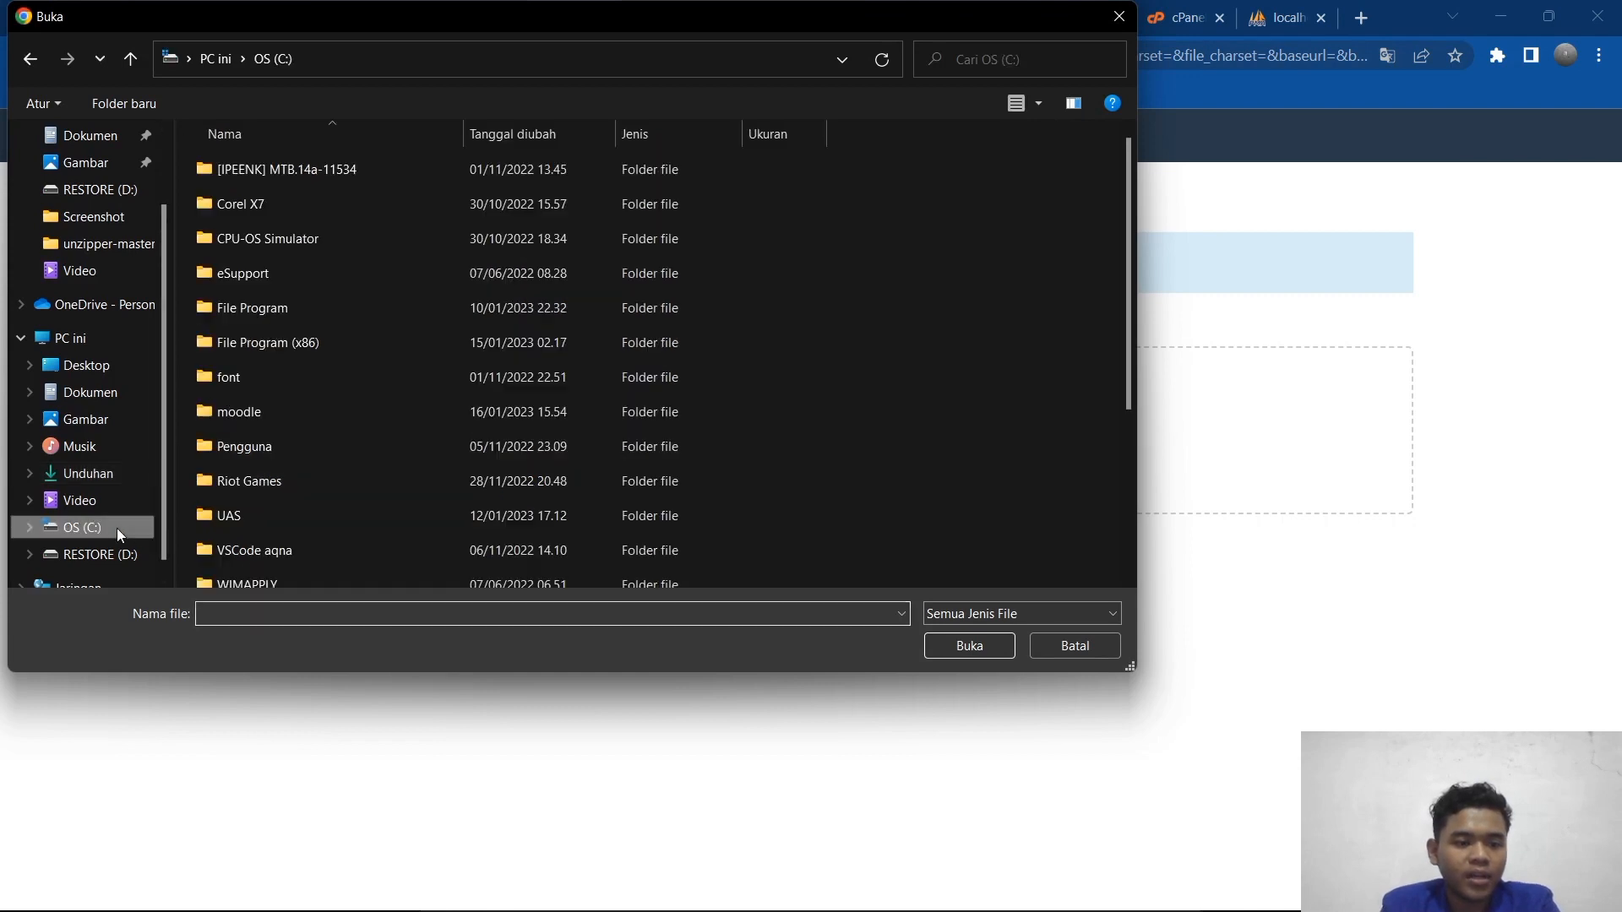
{"action": "scroll", "coordinate": [484, 518], "scroll_direction": "down", "scroll_amount": 3}
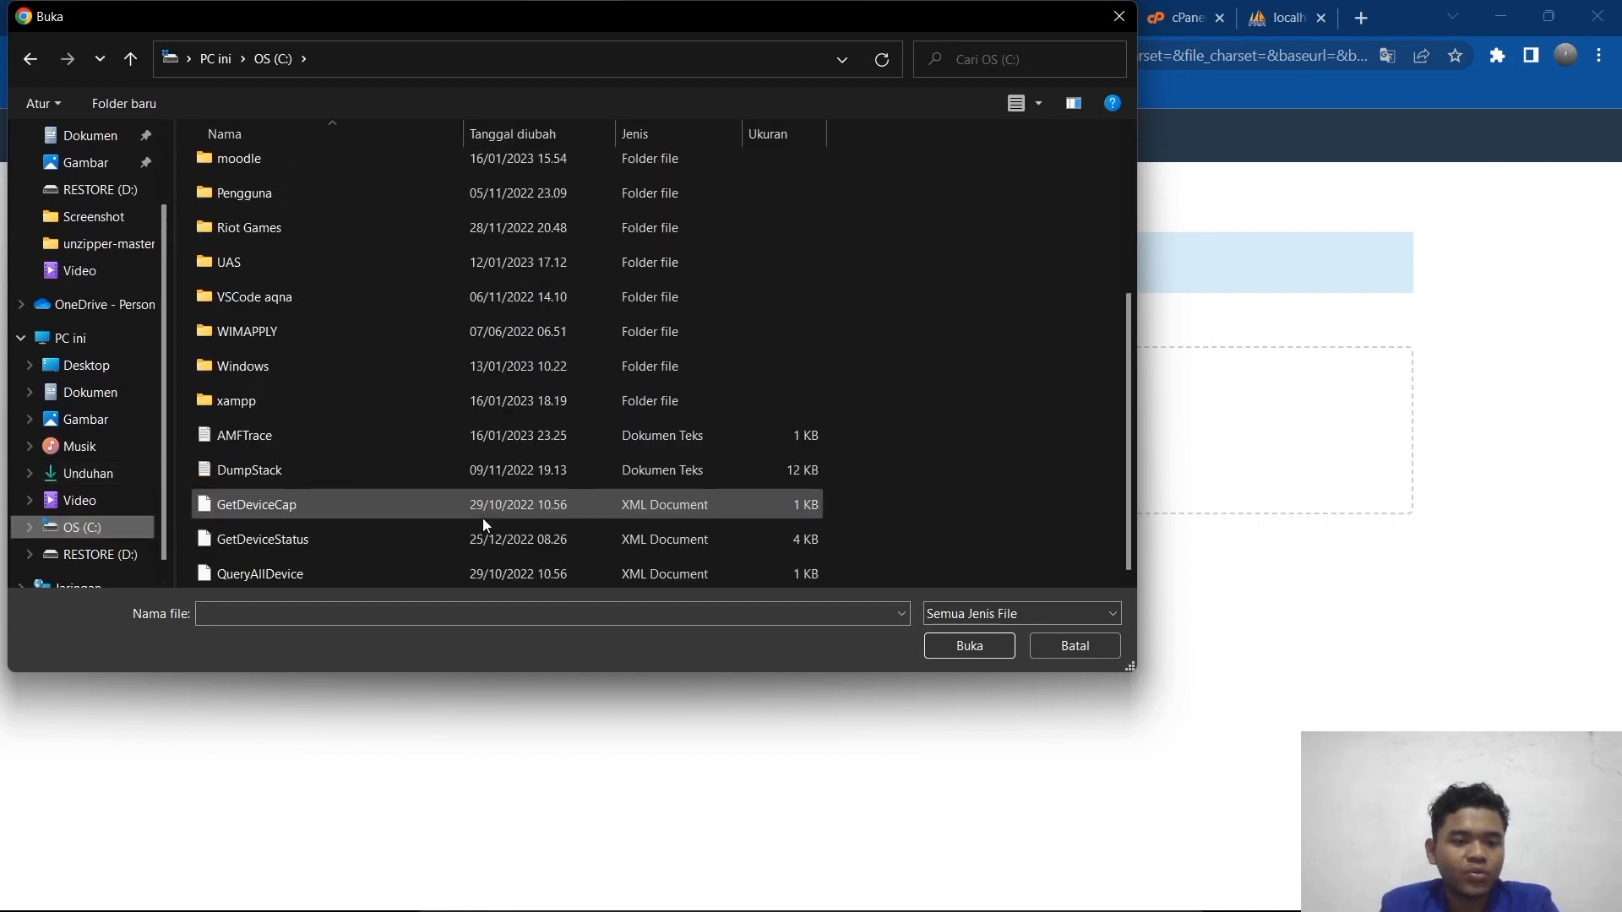
{"action": "double_click", "coordinate": [469, 396]}
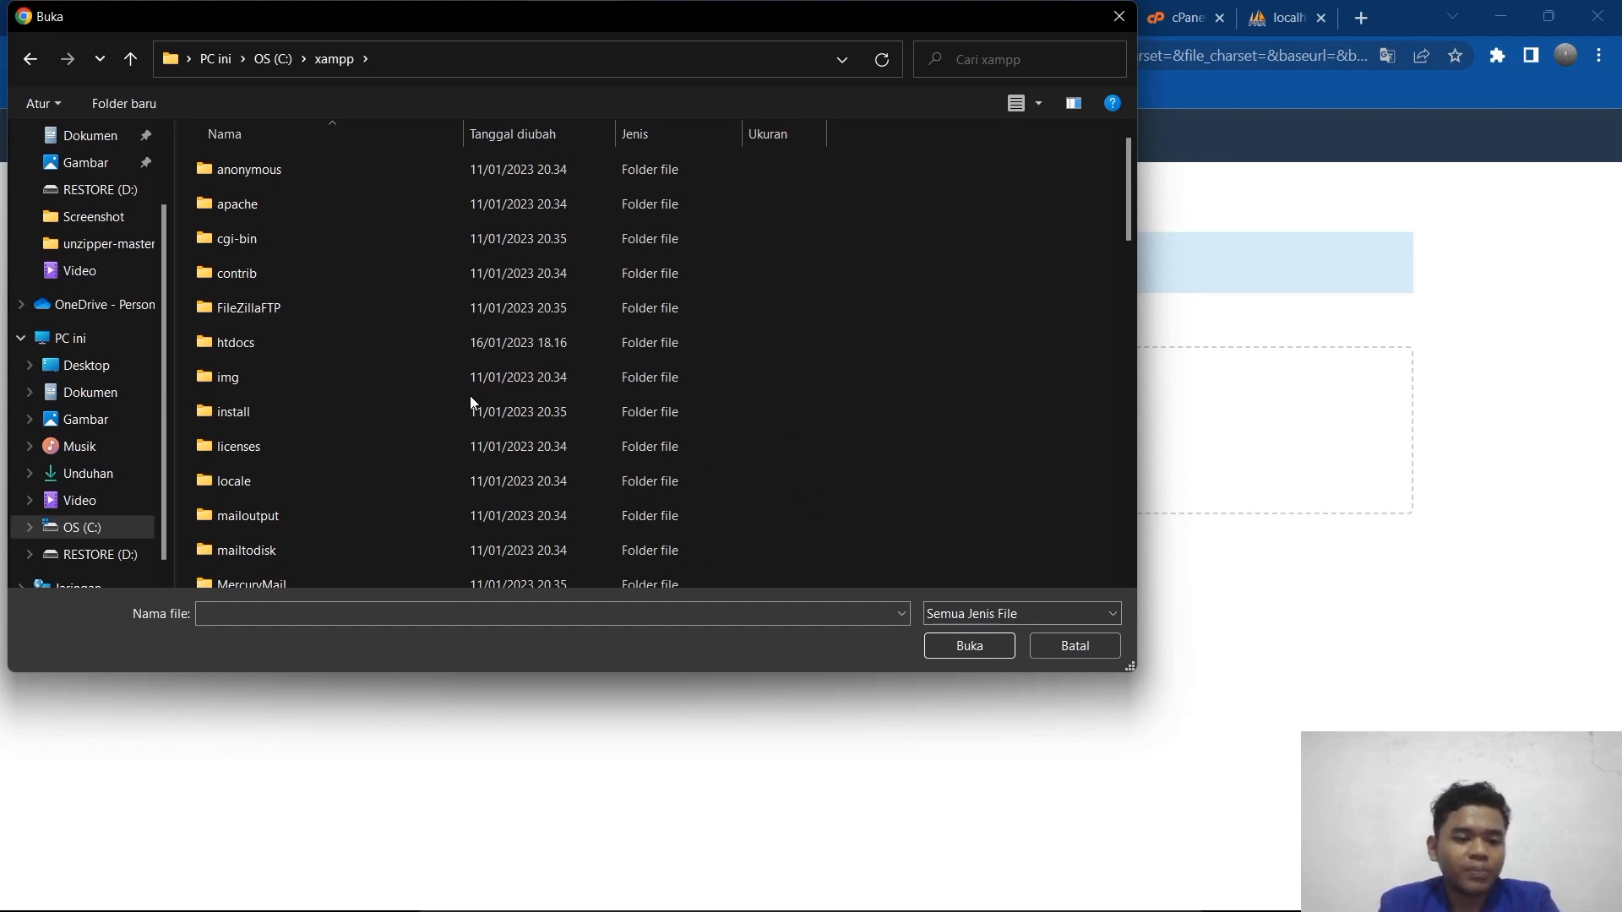
{"action": "scroll", "coordinate": [469, 395], "scroll_direction": "down", "scroll_amount": 1}
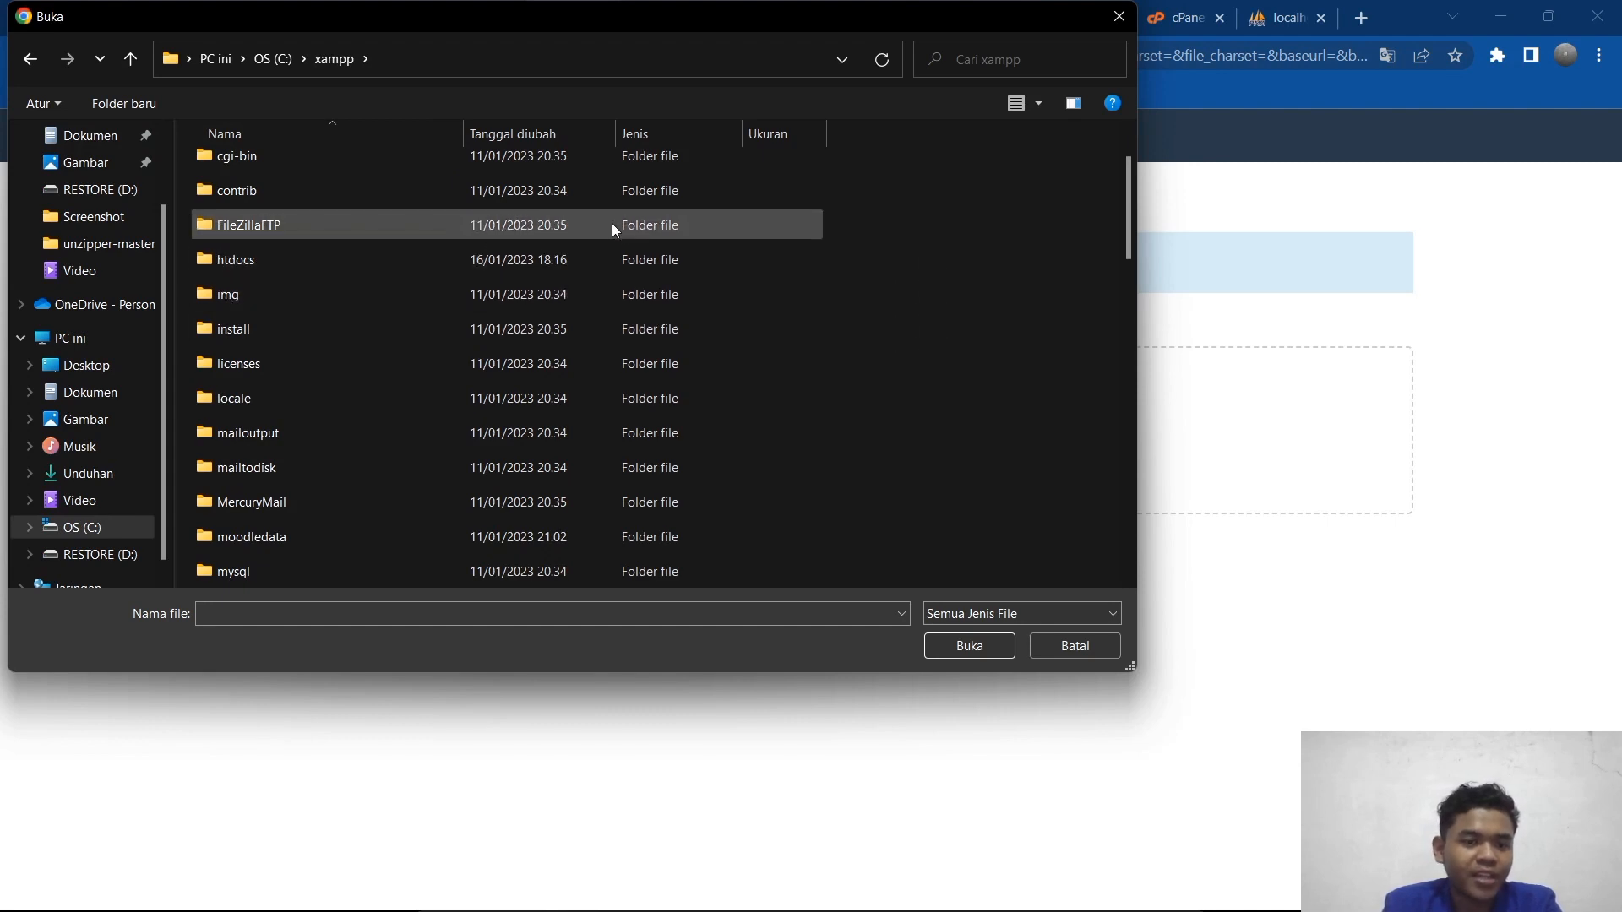
{"action": "scroll", "coordinate": [490, 463], "scroll_direction": "down", "scroll_amount": 3}
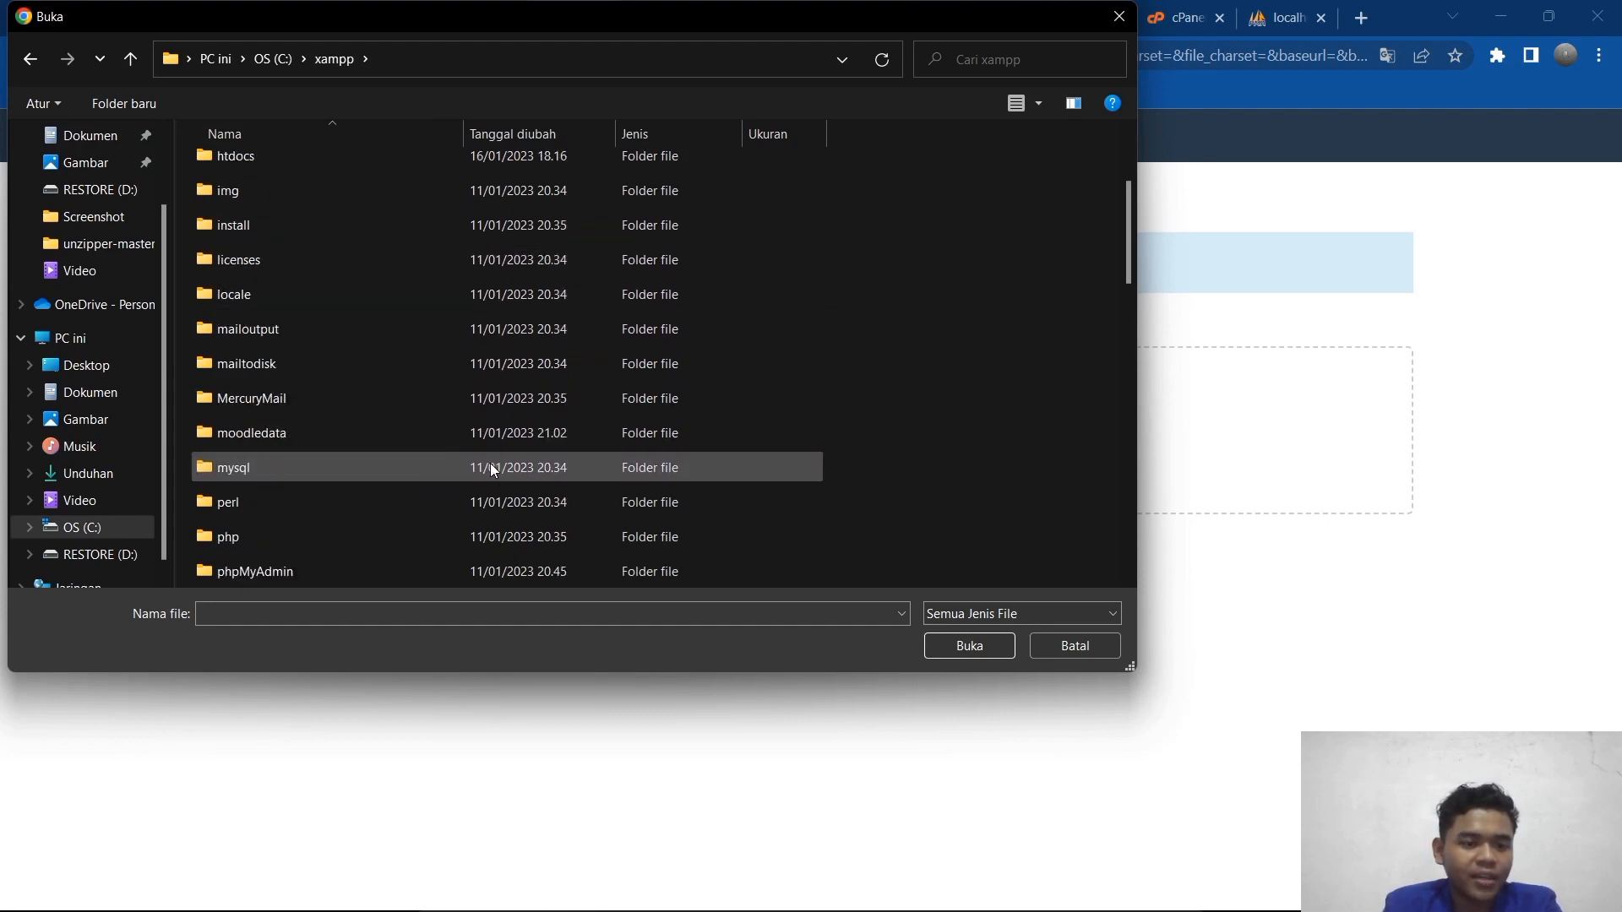
{"action": "scroll", "coordinate": [490, 463], "scroll_direction": "up", "scroll_amount": 2}
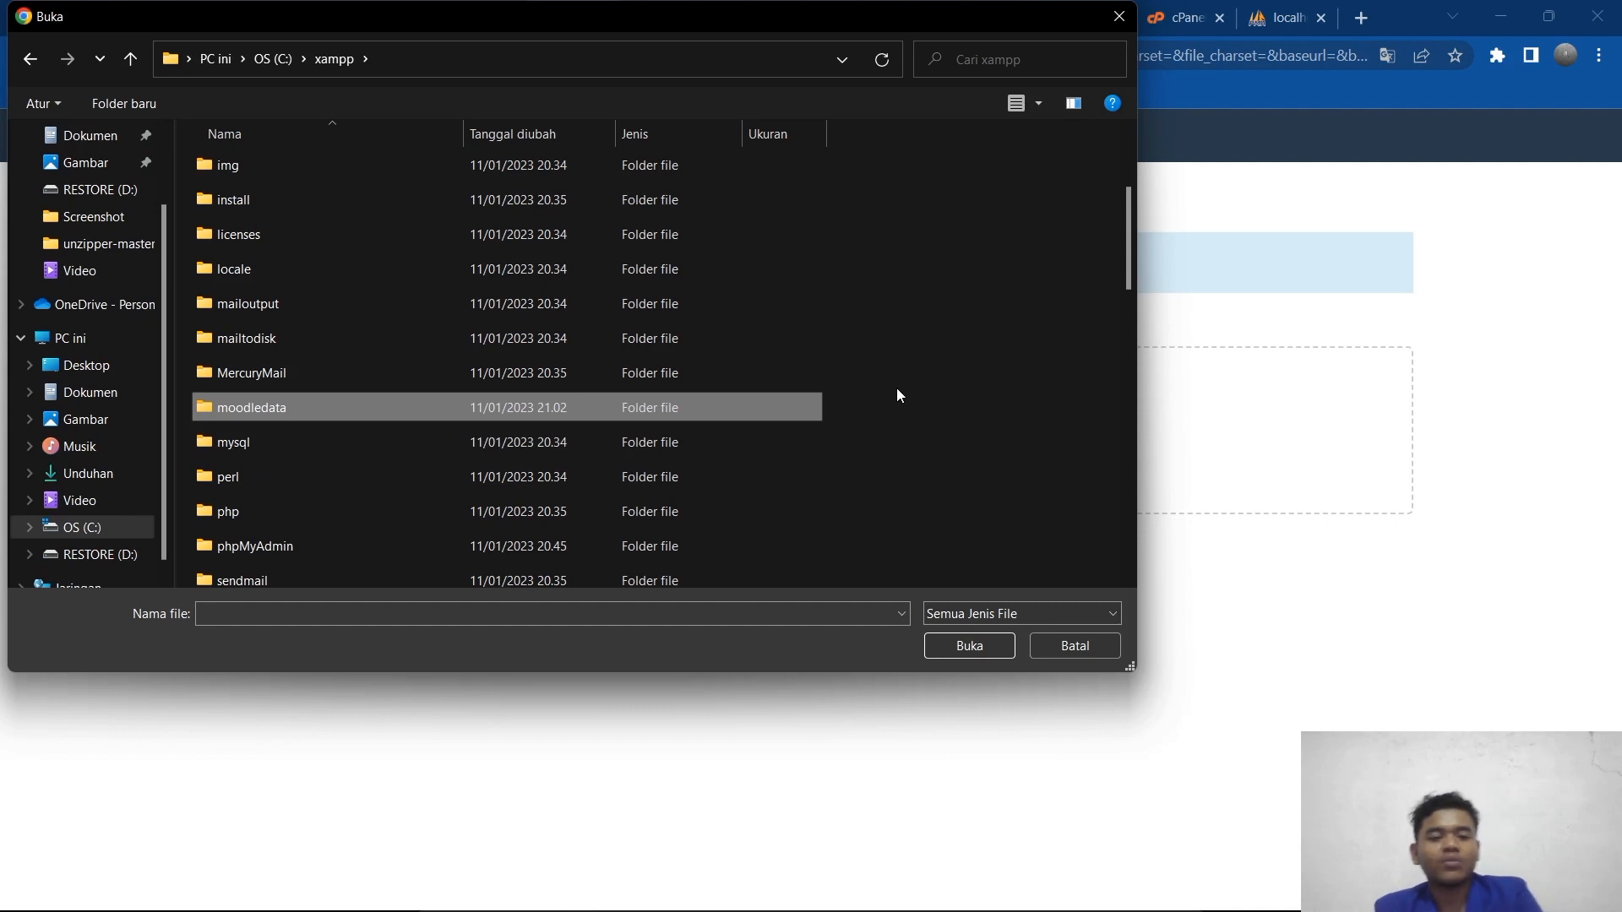
{"action": "left_click", "coordinate": [1057, 637]}
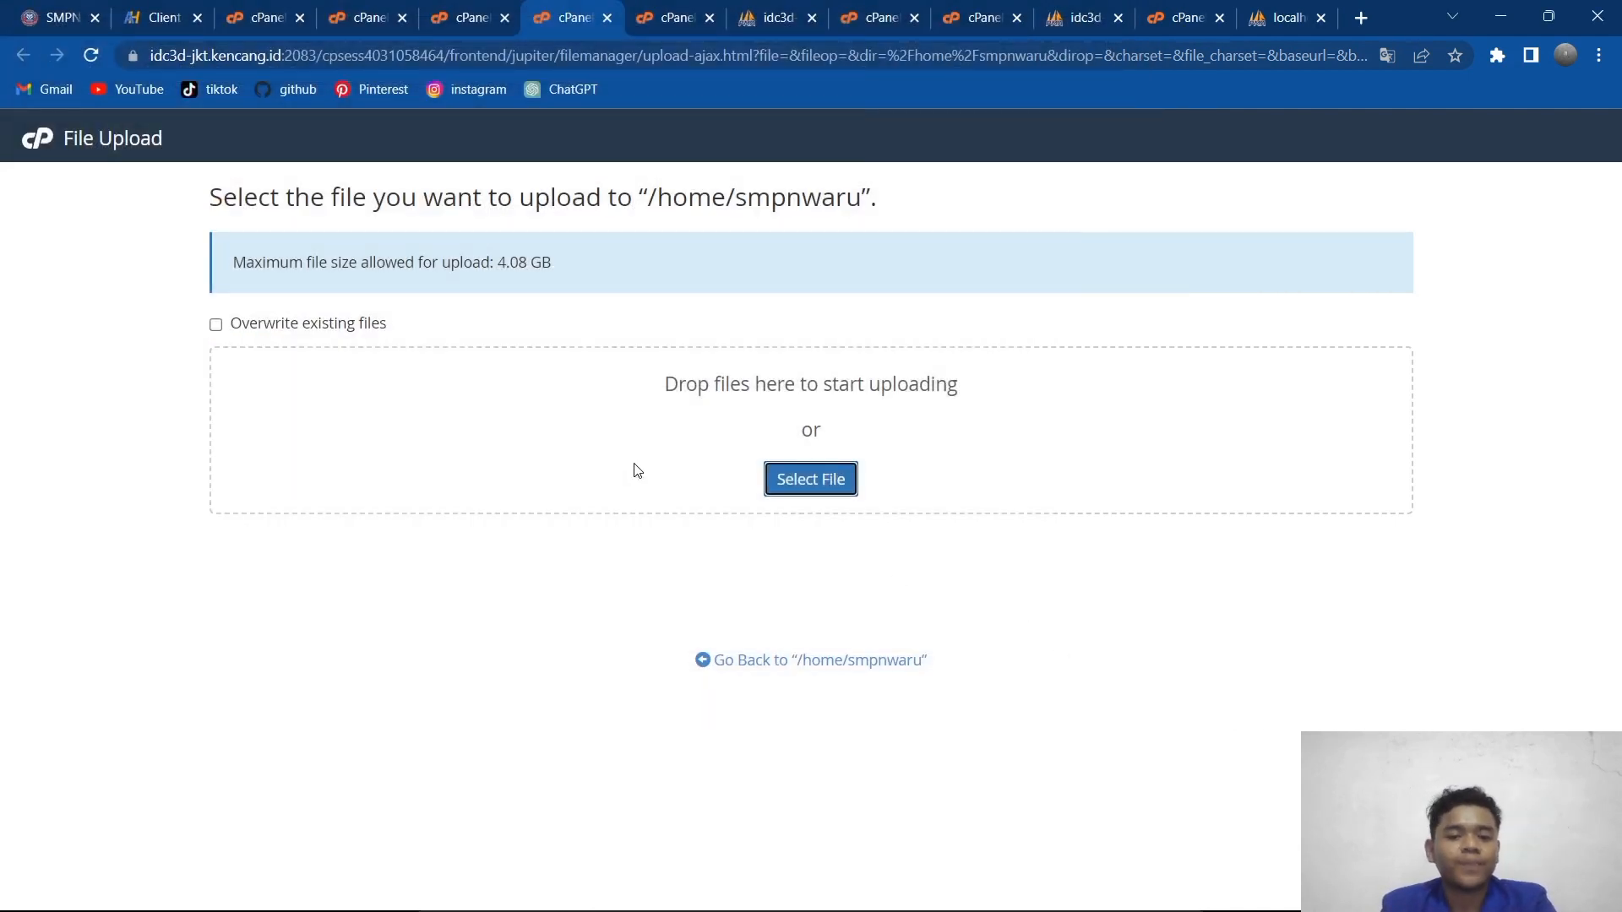
{"action": "left_click", "coordinate": [738, 658]}
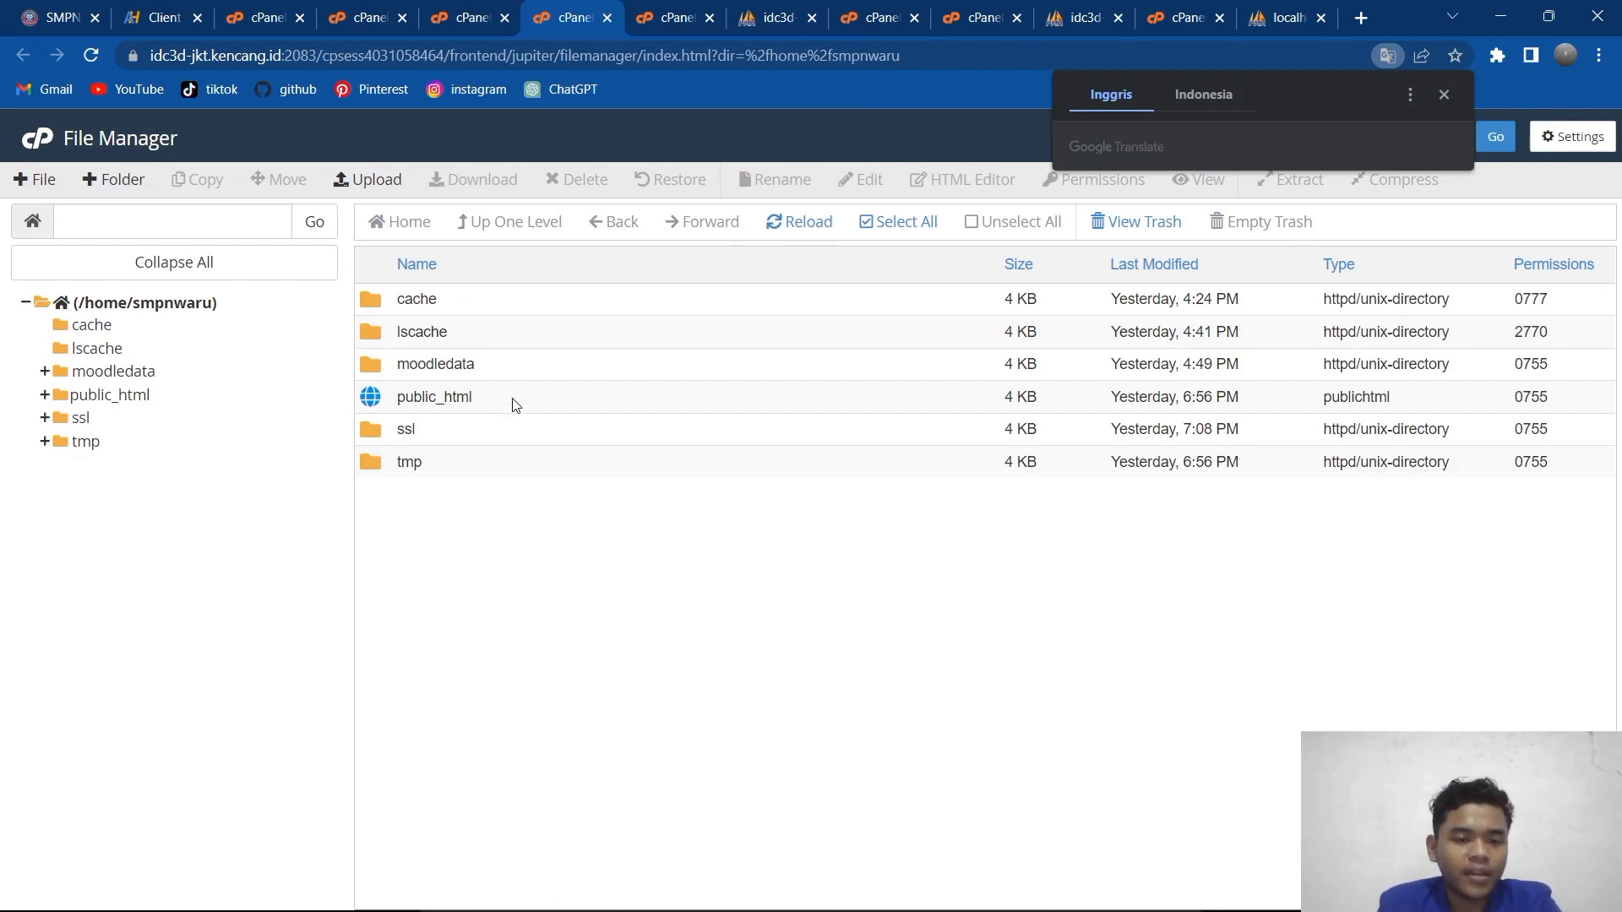
Step: Open the public_html folder and select the config.php file among the Moodle files
{"action": "double_click", "coordinate": [434, 397]}
{"action": "scroll", "coordinate": [515, 405], "scroll_direction": "down", "scroll_amount": 4}
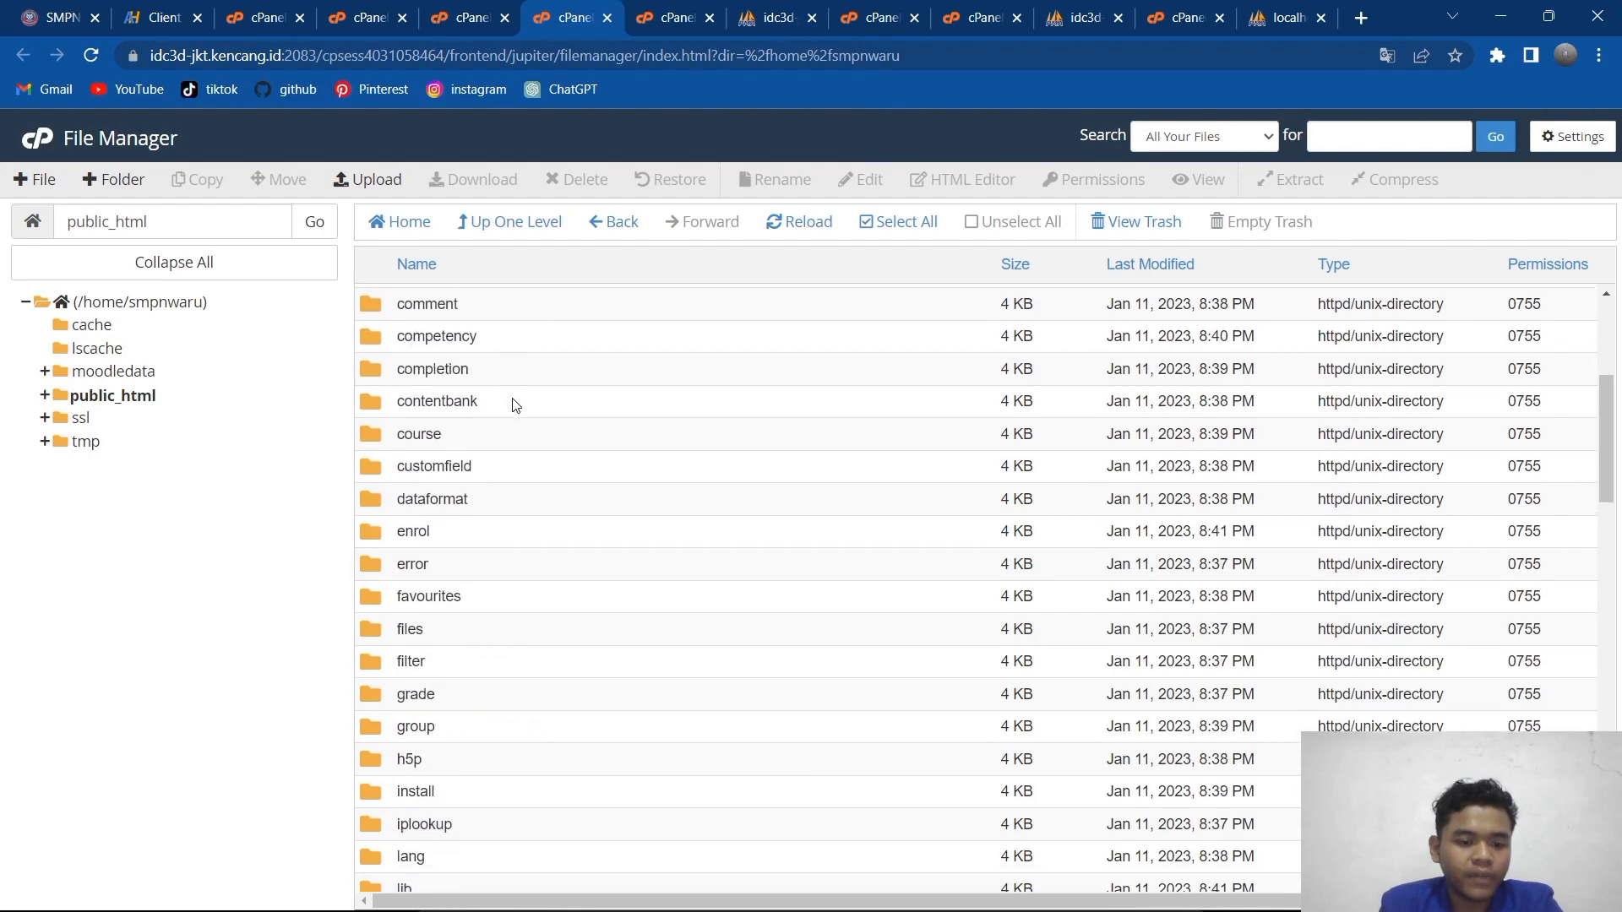
{"action": "scroll", "coordinate": [515, 404], "scroll_direction": "down", "scroll_amount": 16}
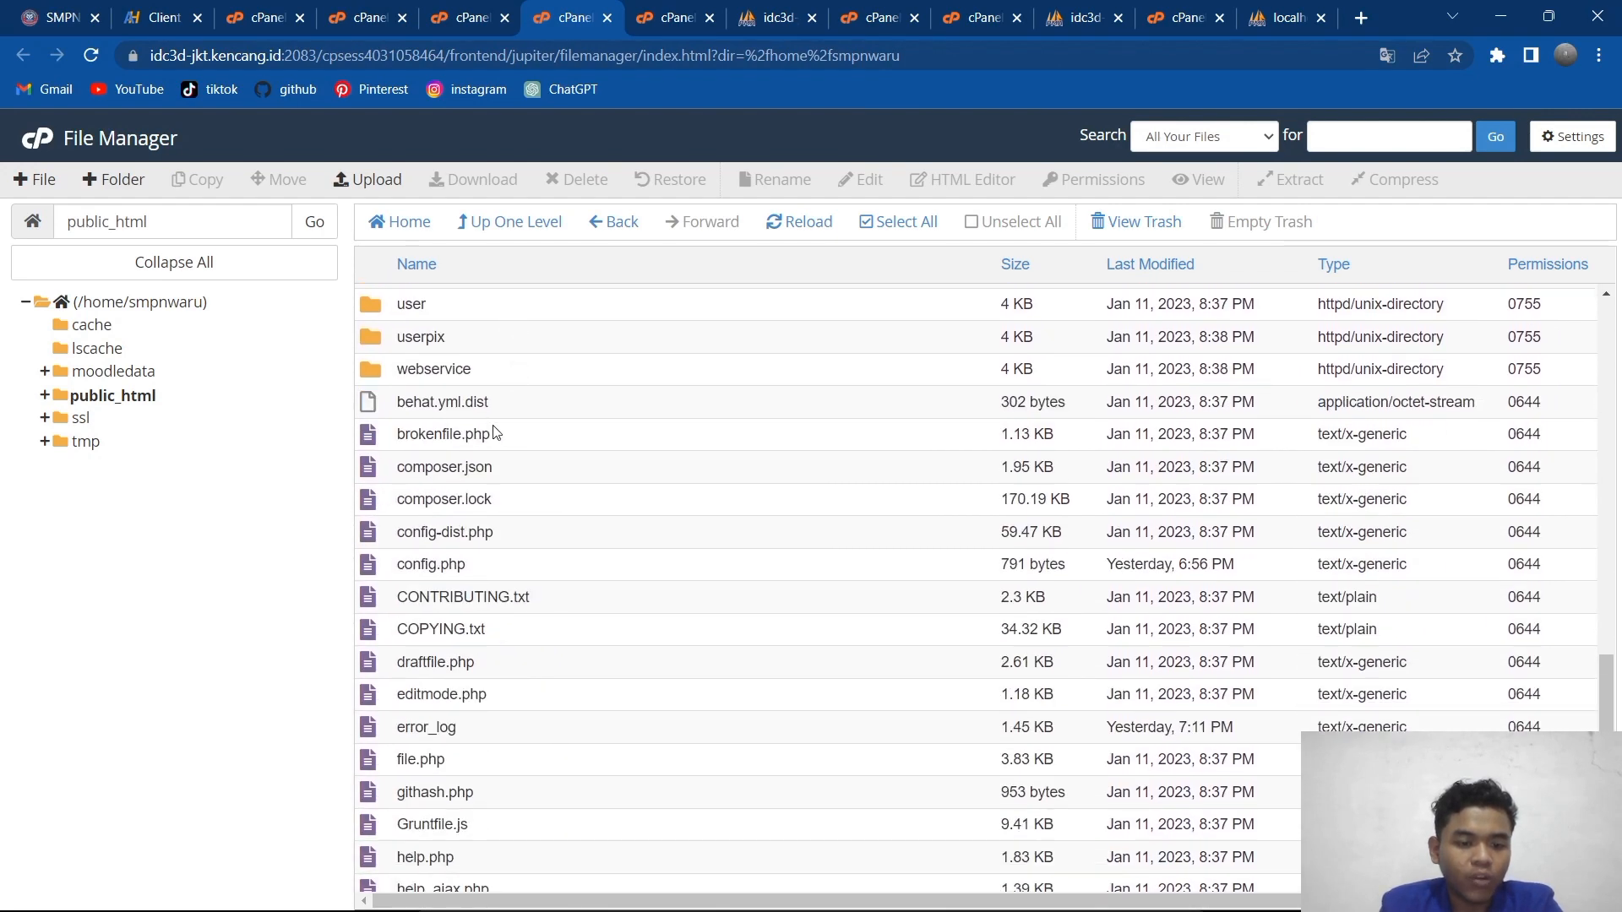
{"action": "left_click", "coordinate": [478, 567]}
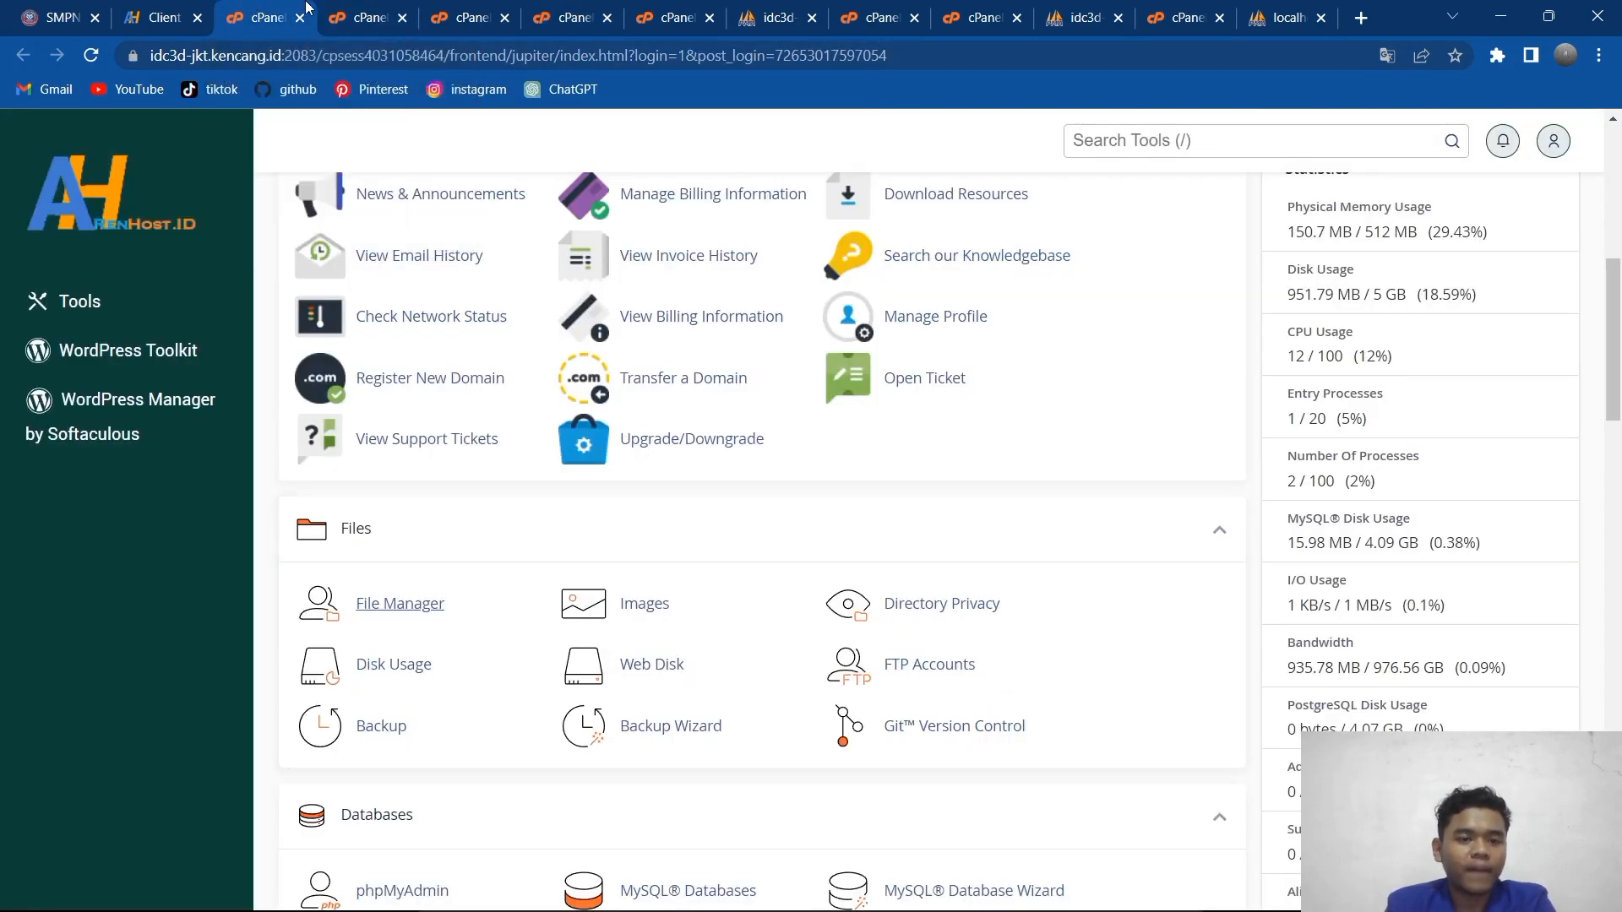
Step: Go to the MySQL Databases page and look through the current databases, Add New User, Add User To Database and Current Users sections
{"action": "left_click", "coordinate": [360, 10]}
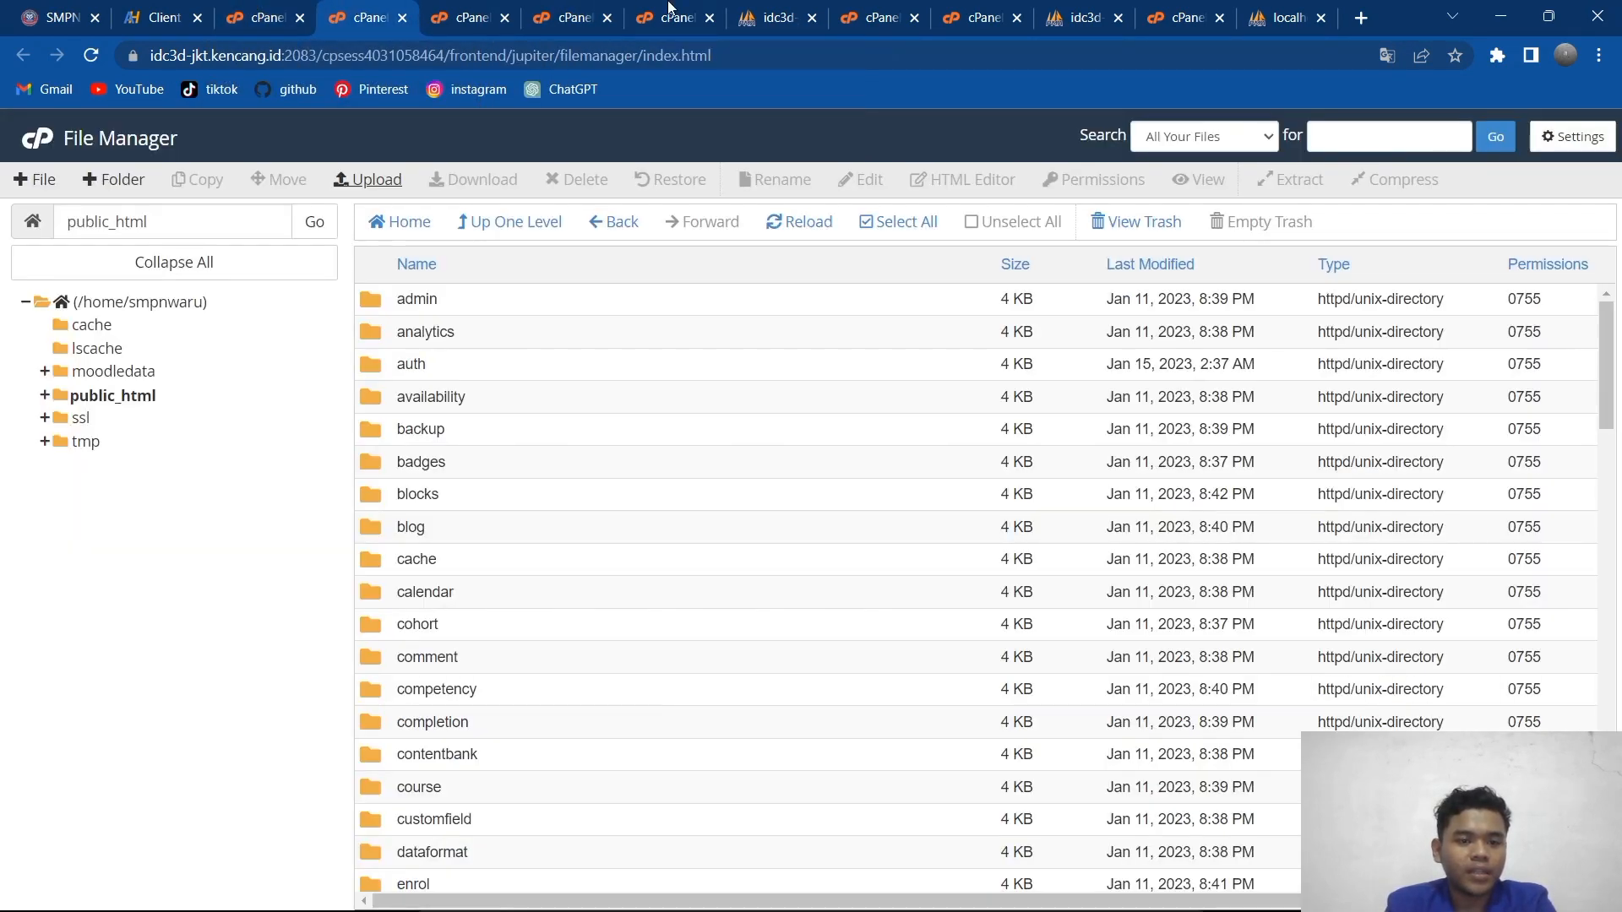
{"action": "left_click", "coordinate": [767, 16]}
{"action": "left_click", "coordinate": [674, 10]}
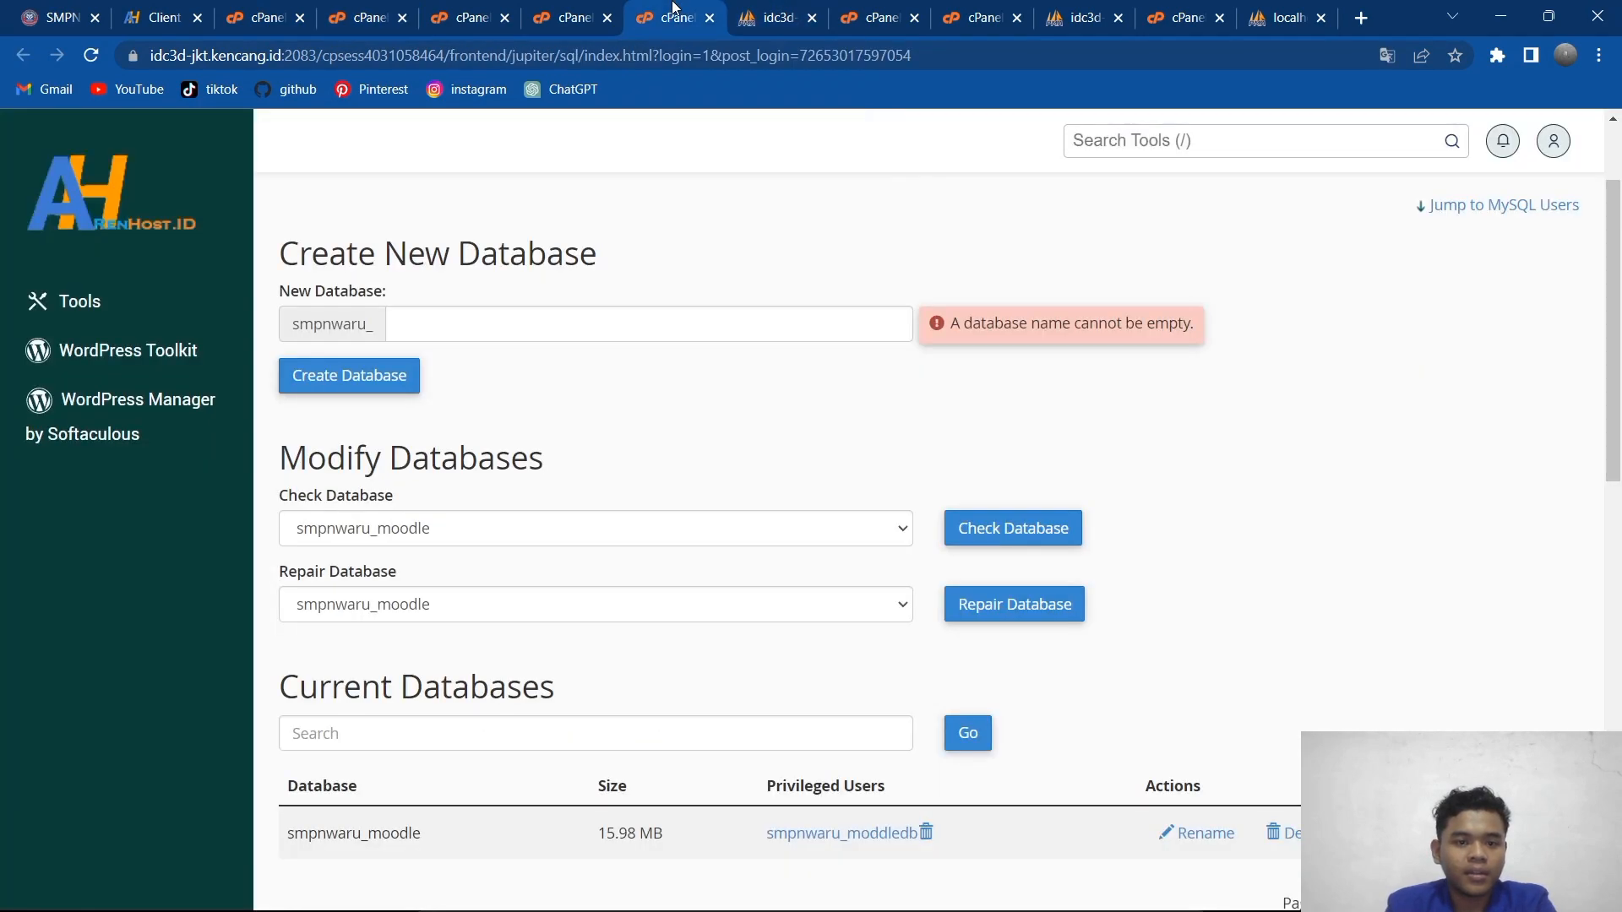
{"action": "scroll", "coordinate": [551, 418], "scroll_direction": "down", "scroll_amount": 4}
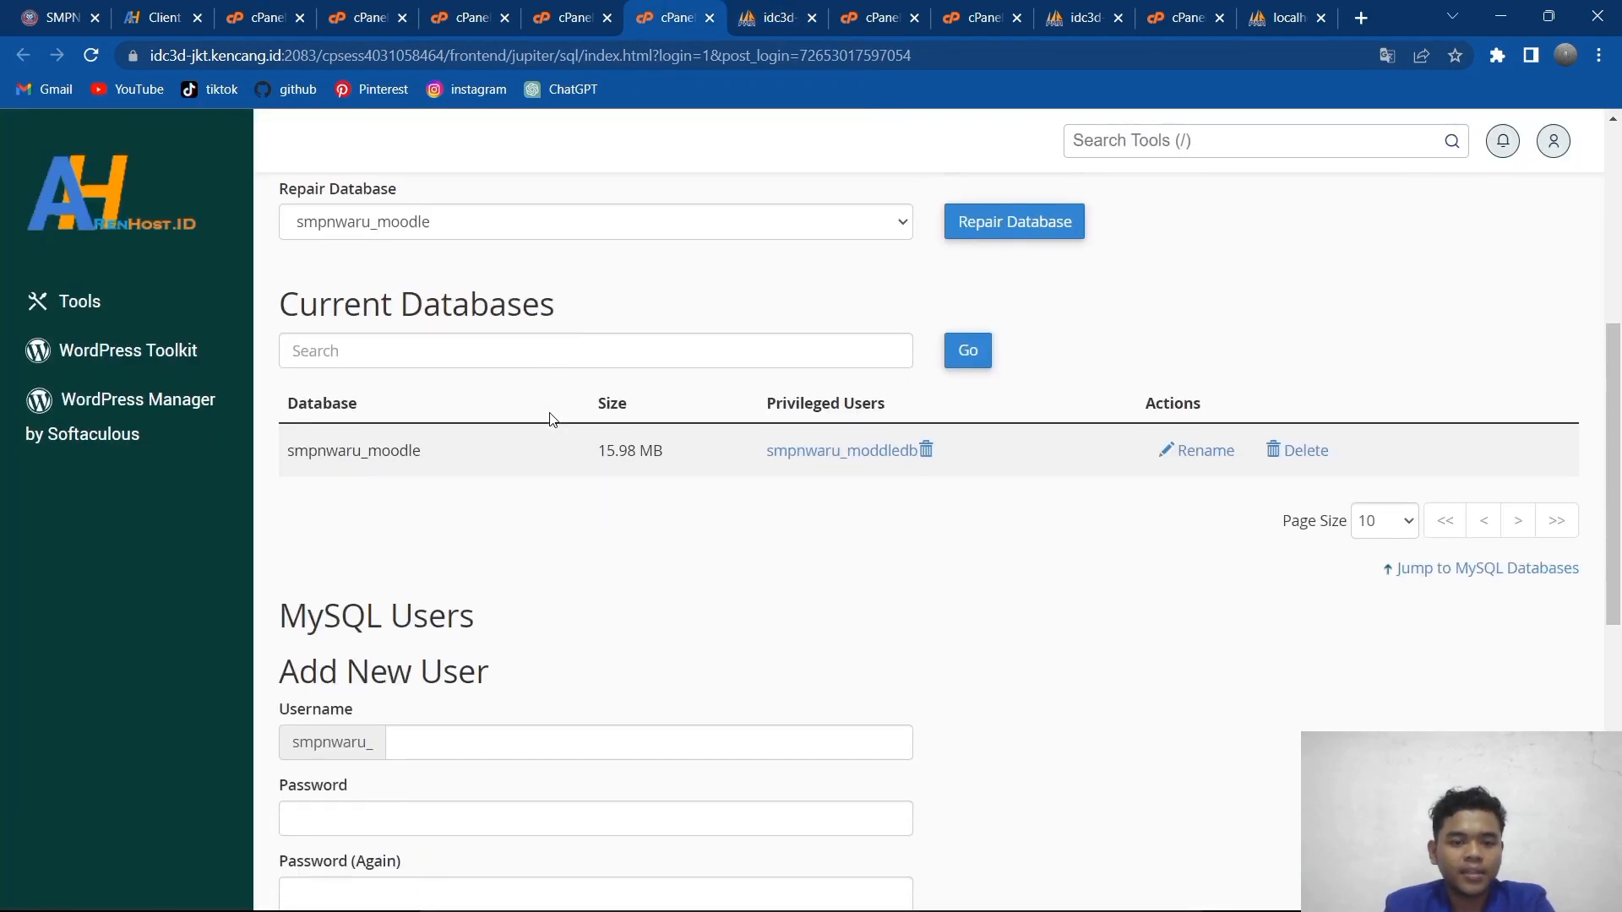
{"action": "scroll", "coordinate": [550, 418], "scroll_direction": "down", "scroll_amount": 3}
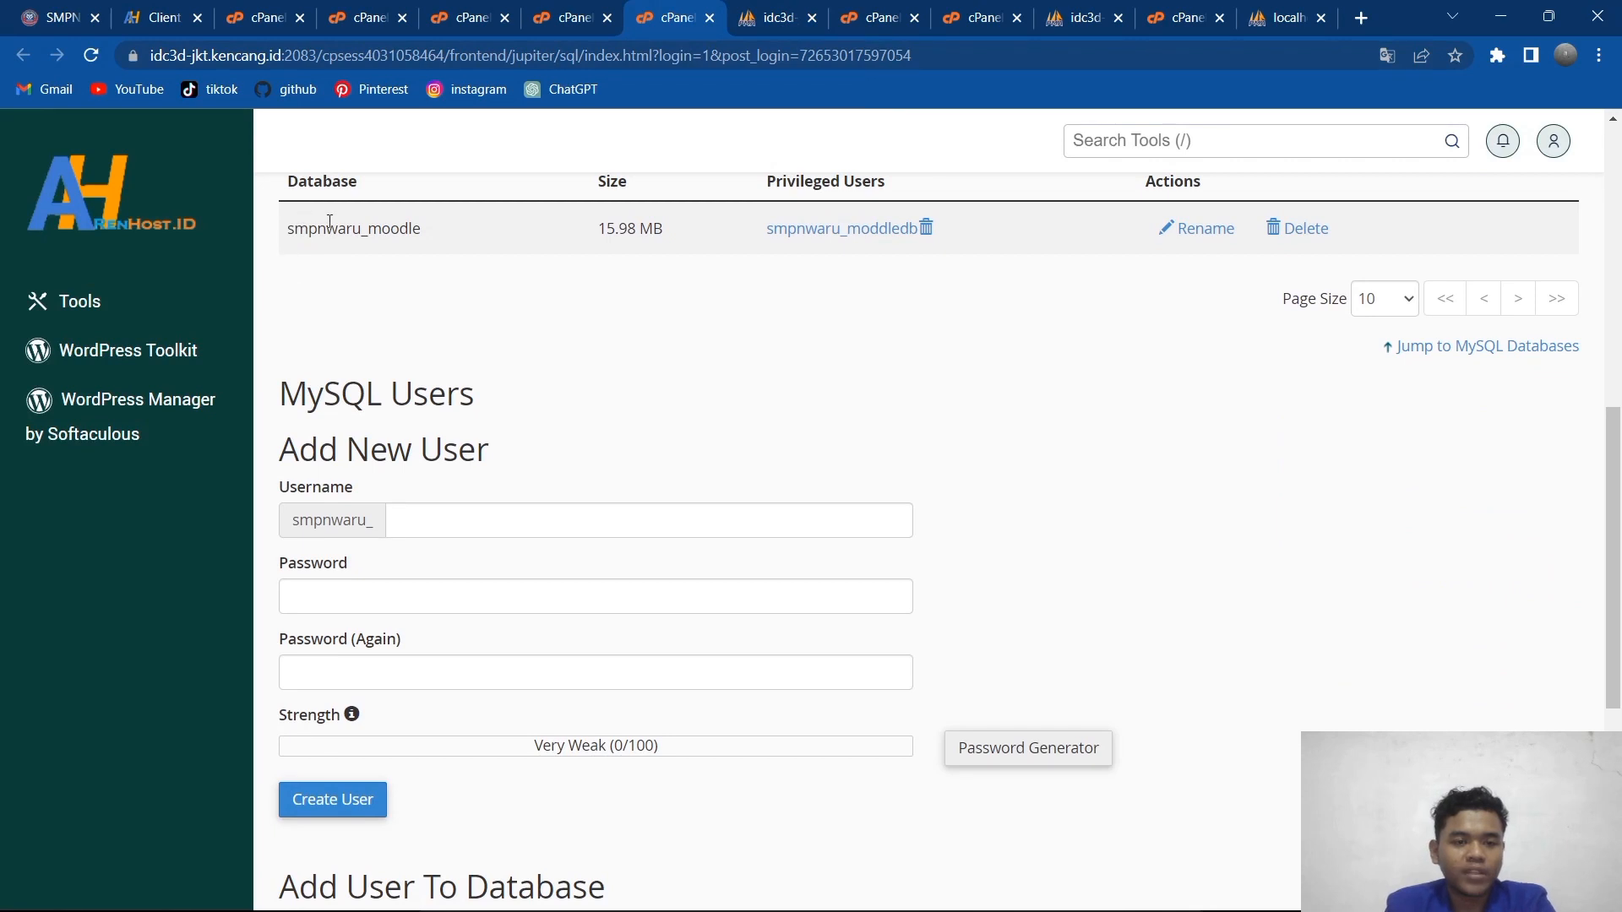
{"action": "scroll", "coordinate": [440, 433], "scroll_direction": "down", "scroll_amount": 4}
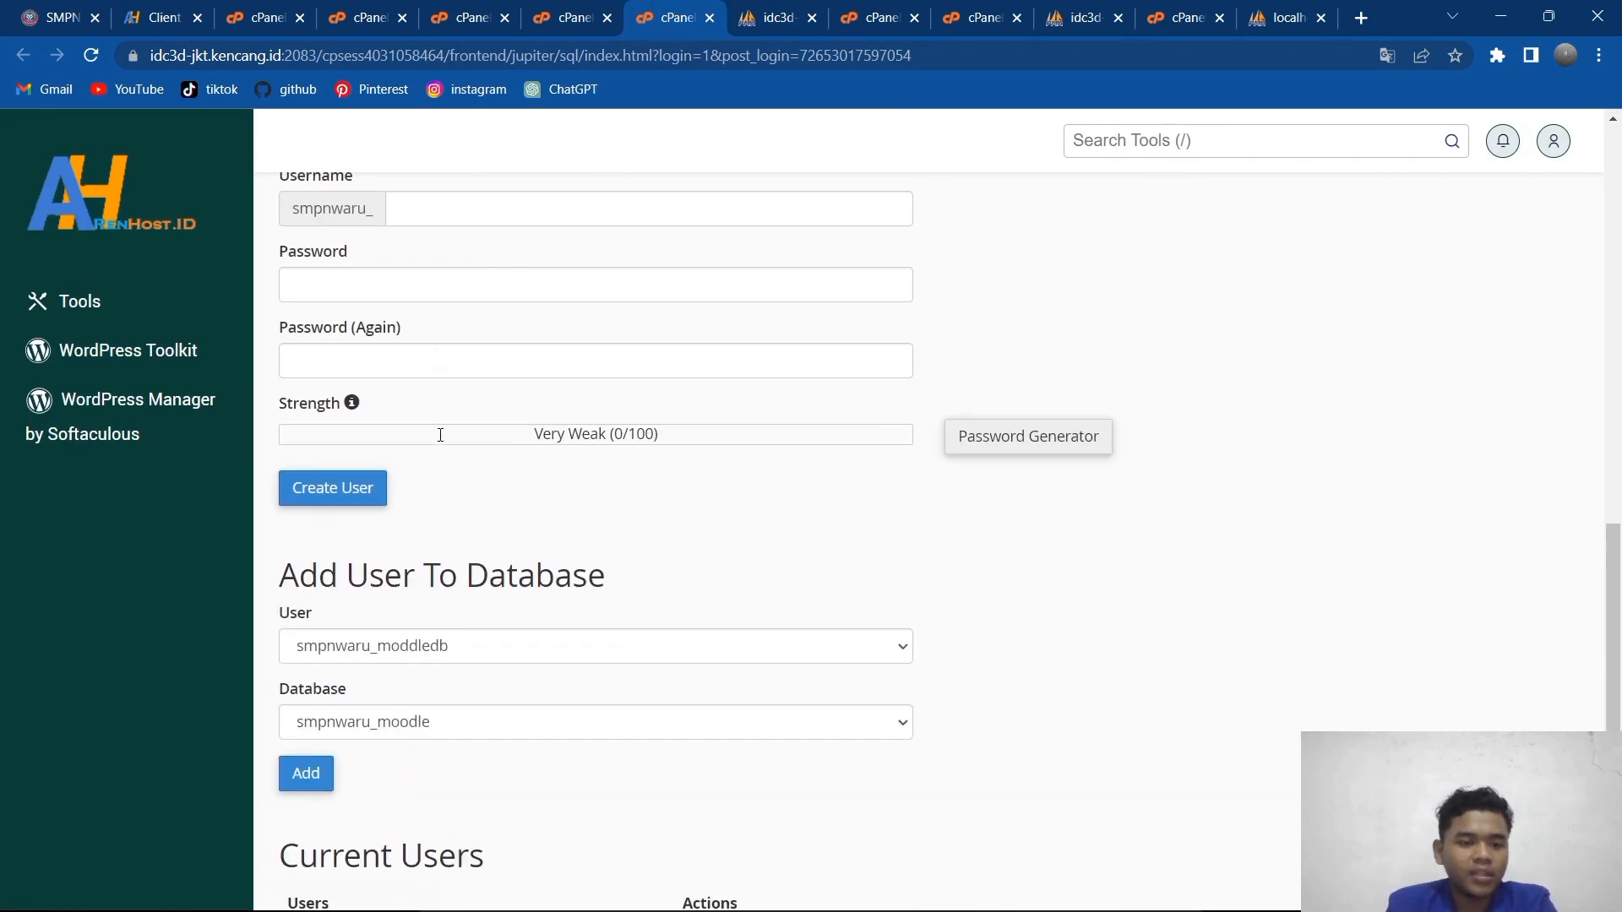
{"action": "scroll", "coordinate": [448, 671], "scroll_direction": "down", "scroll_amount": 2}
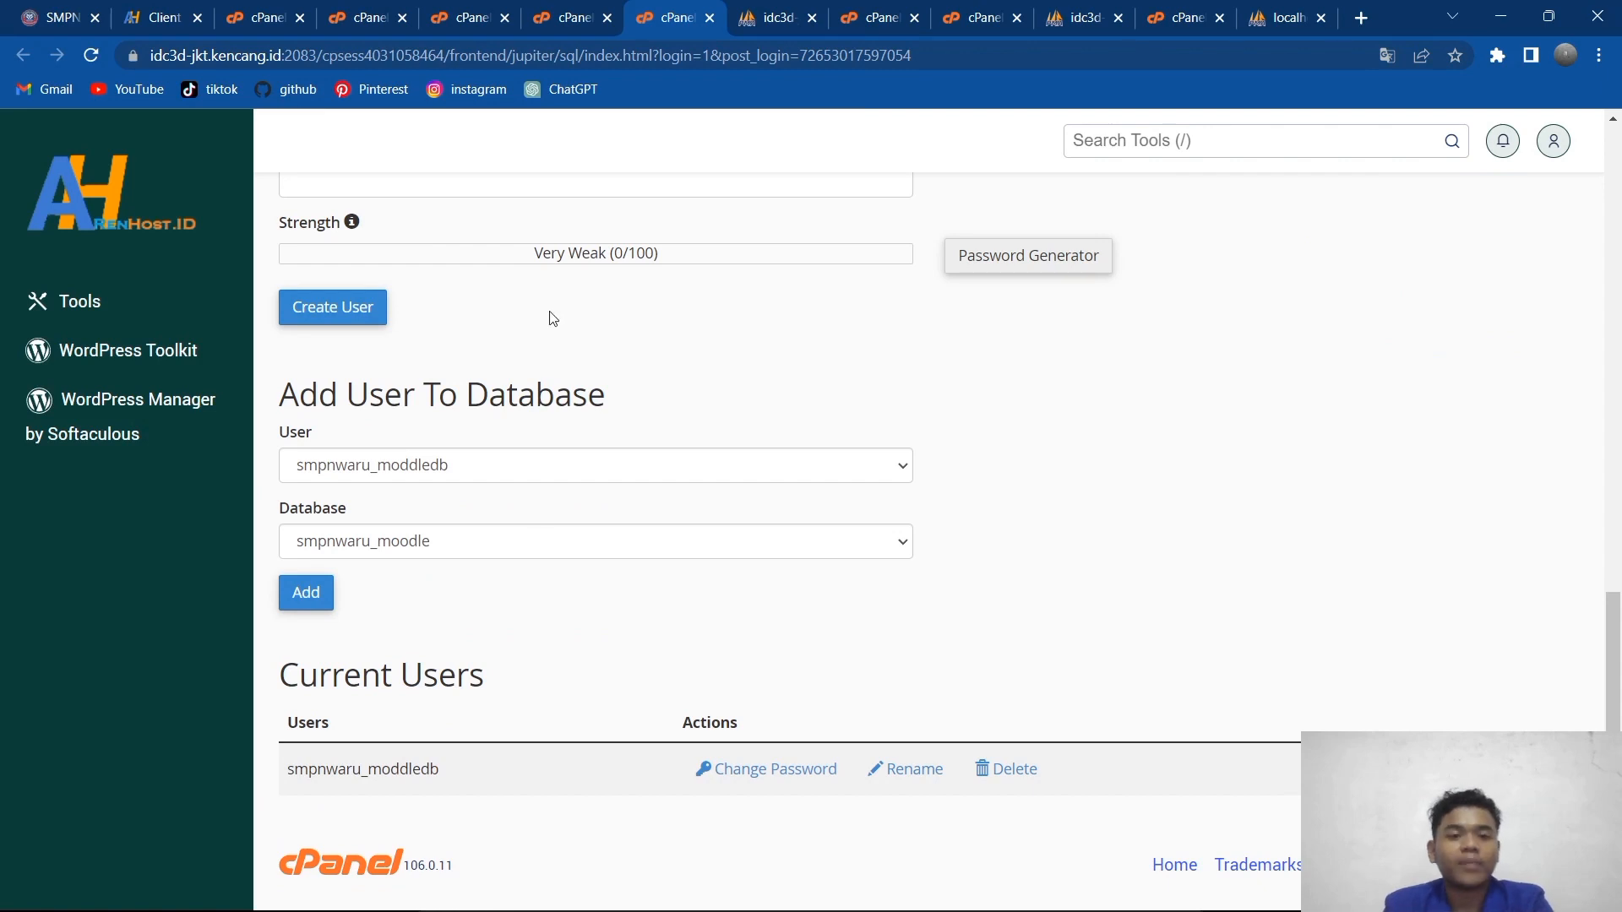
Step: Open config.php from public_html in the editor and examine its dbname, dbuser, prefix and dbpass lines
{"action": "left_click", "coordinate": [546, 10]}
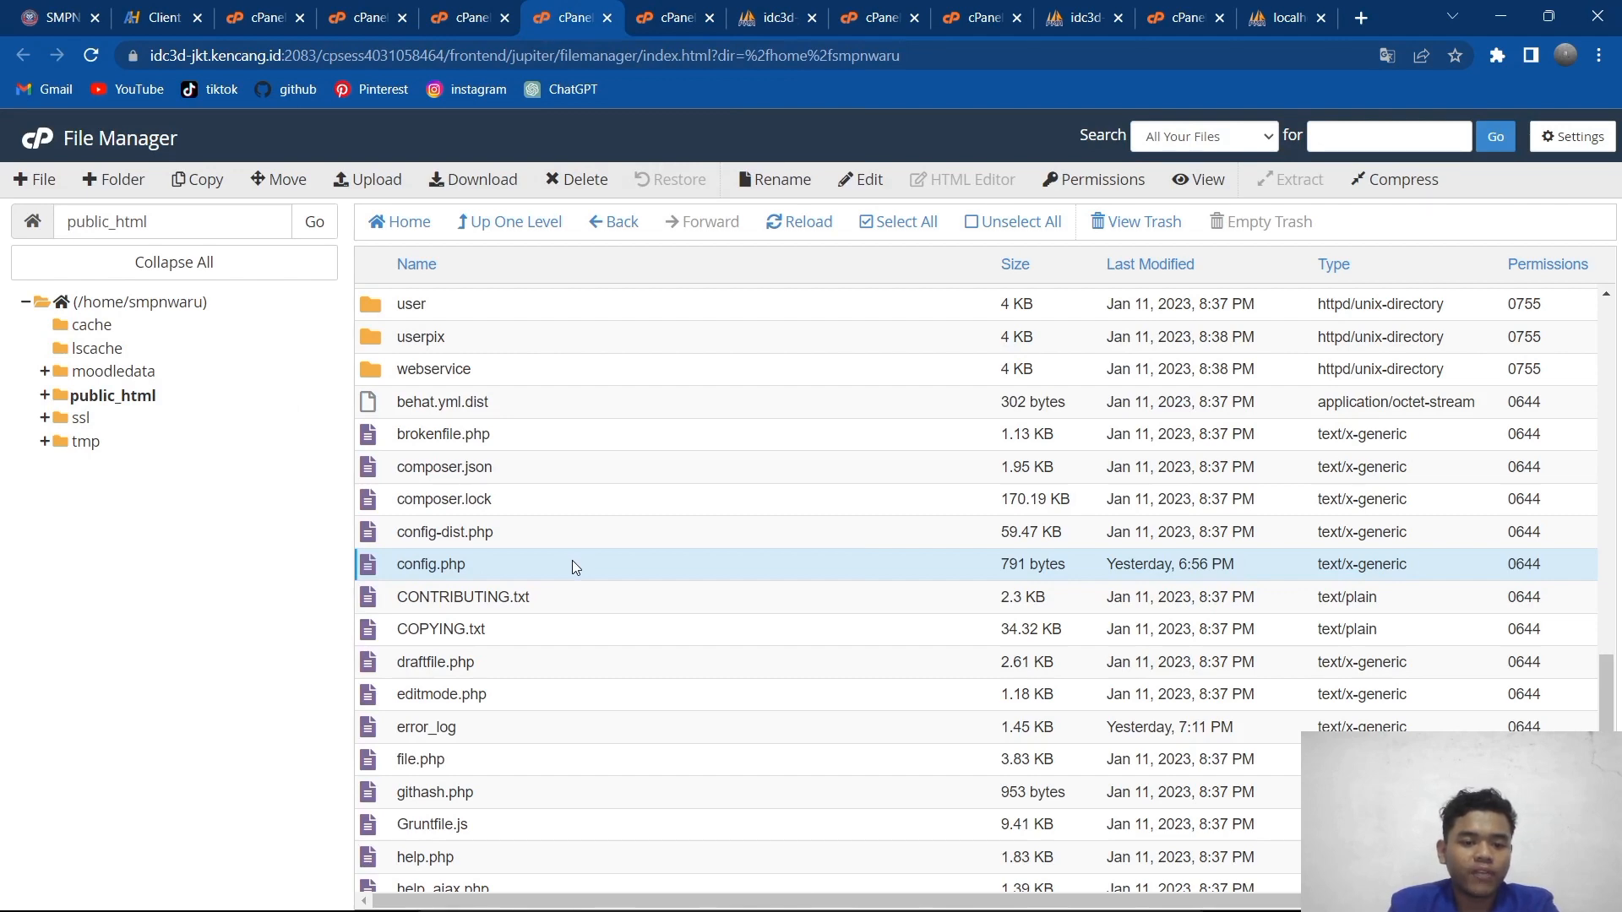
{"action": "left_click", "coordinate": [861, 179]}
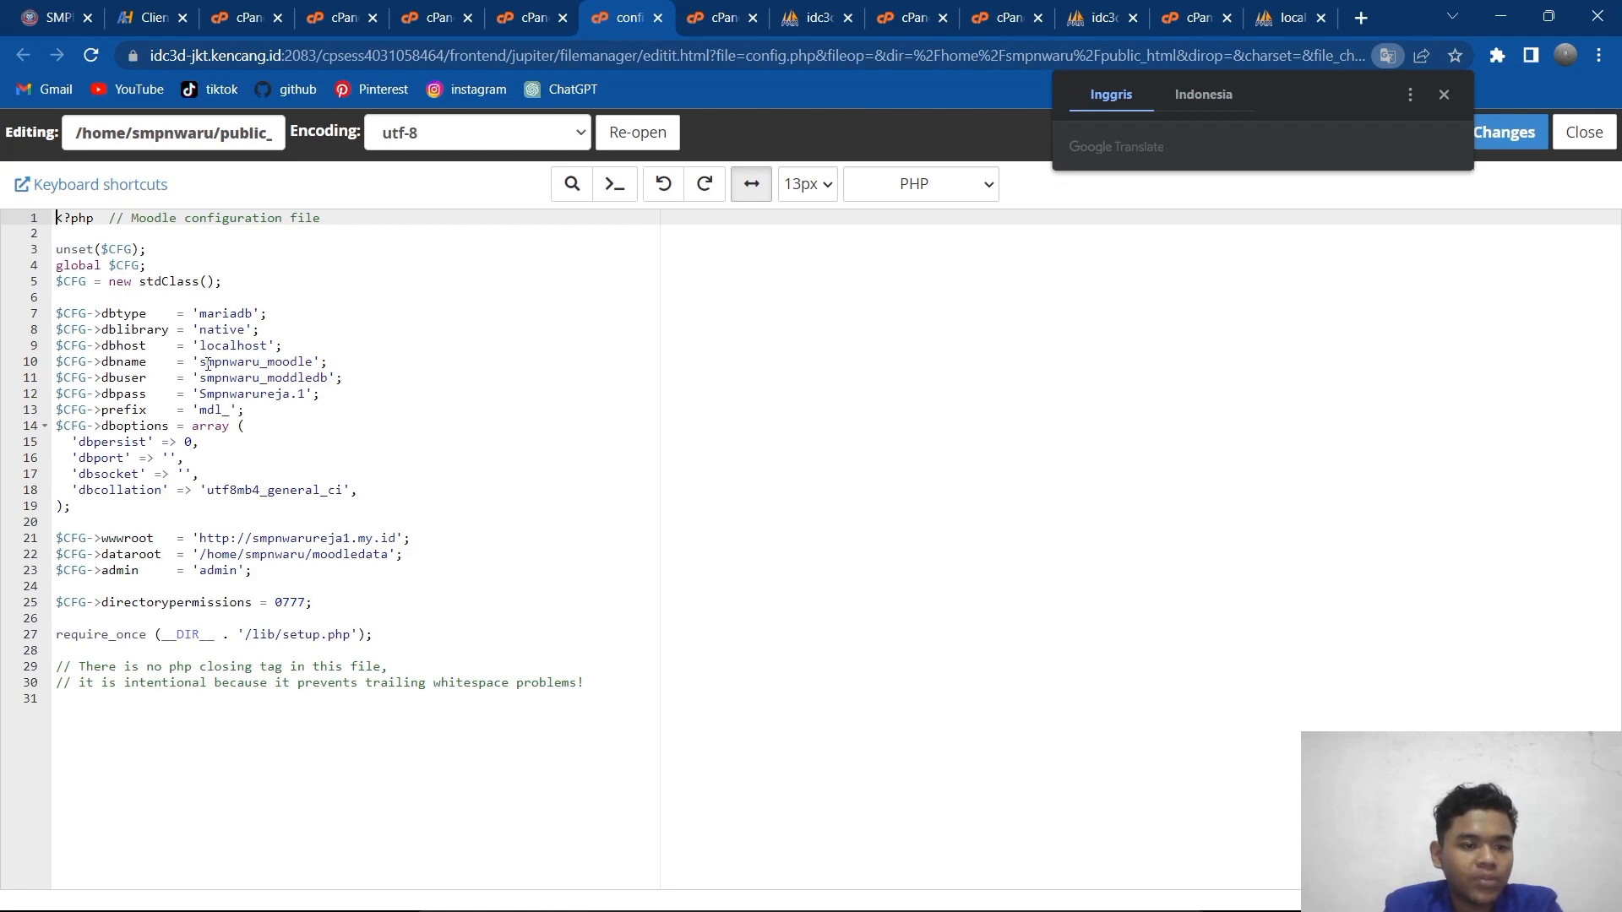
{"action": "left_click", "coordinate": [208, 363]}
{"action": "left_click", "coordinate": [208, 378]}
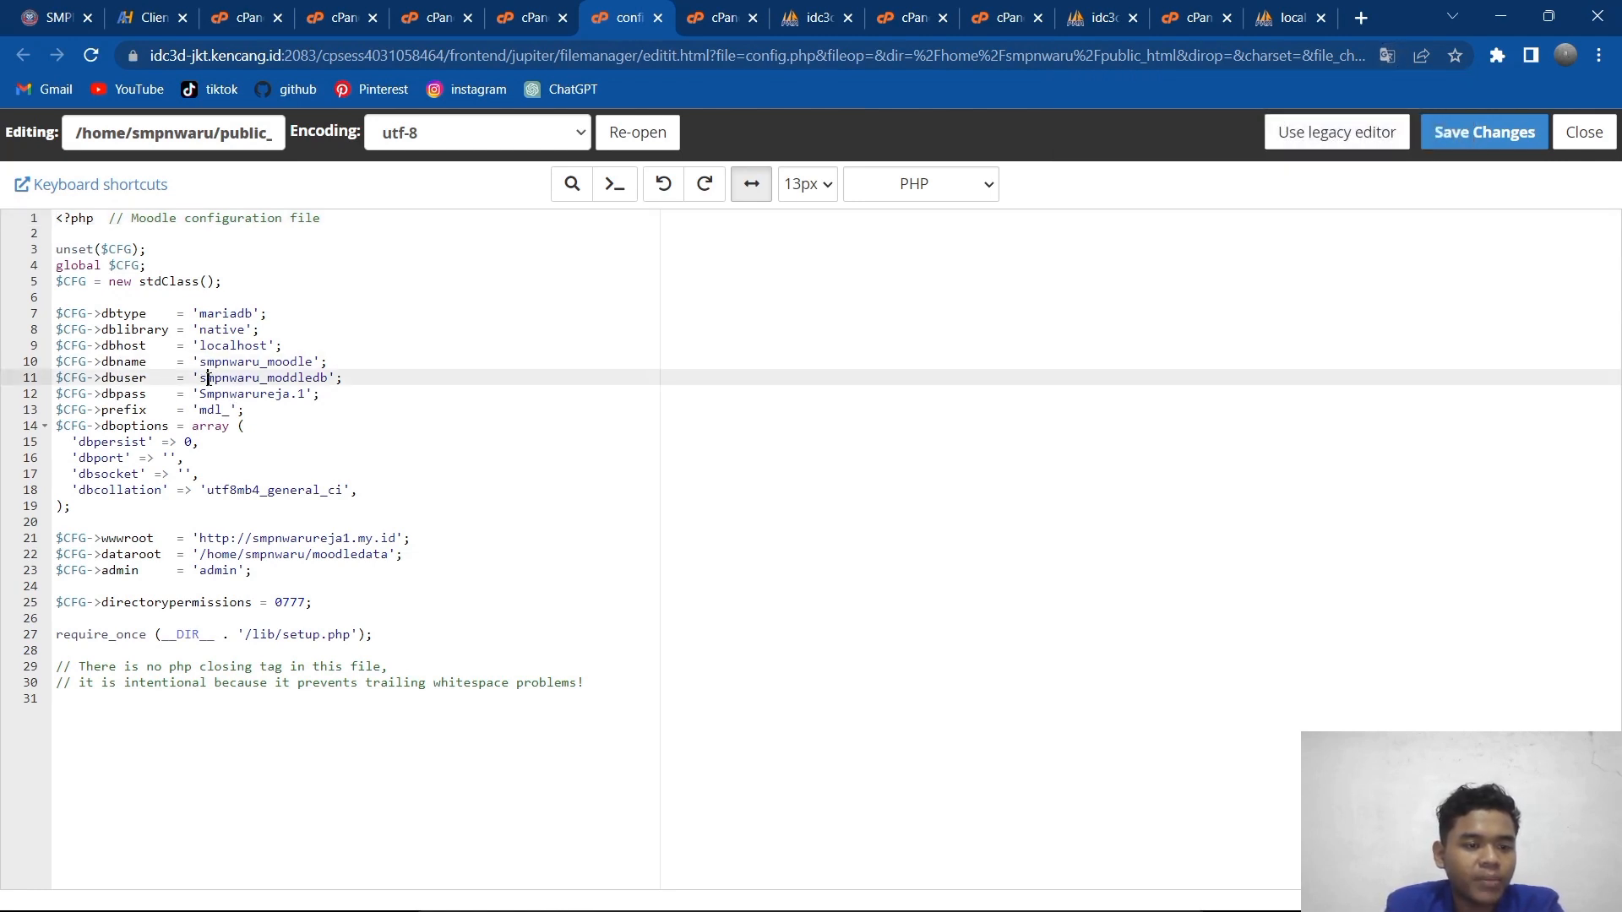
{"action": "left_click", "coordinate": [216, 410]}
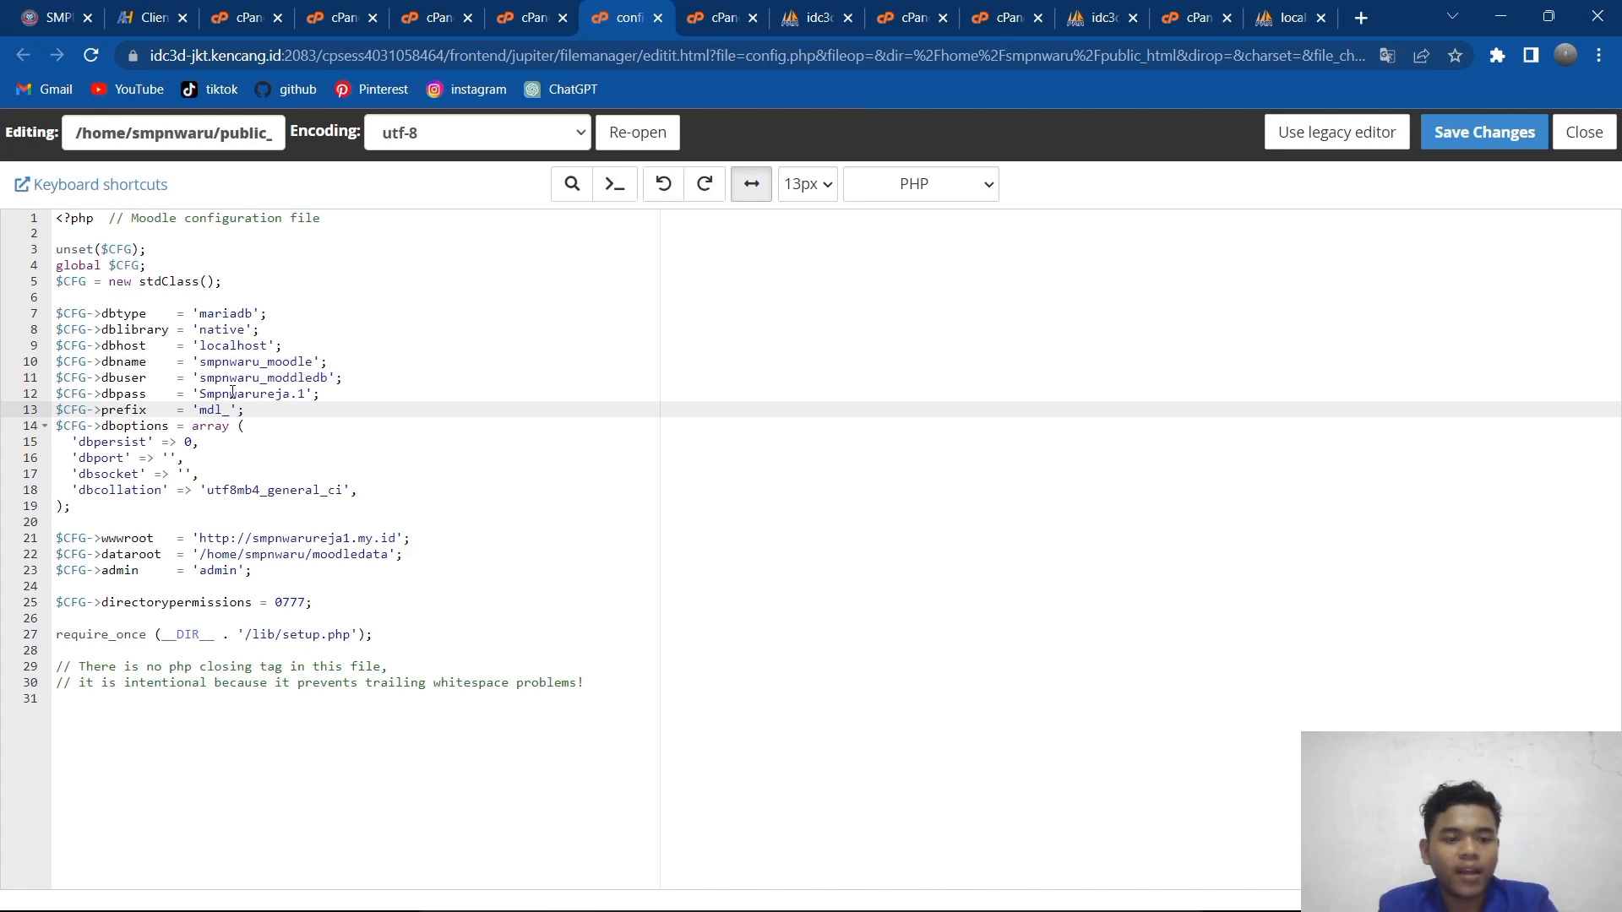
{"action": "left_click", "coordinate": [231, 393]}
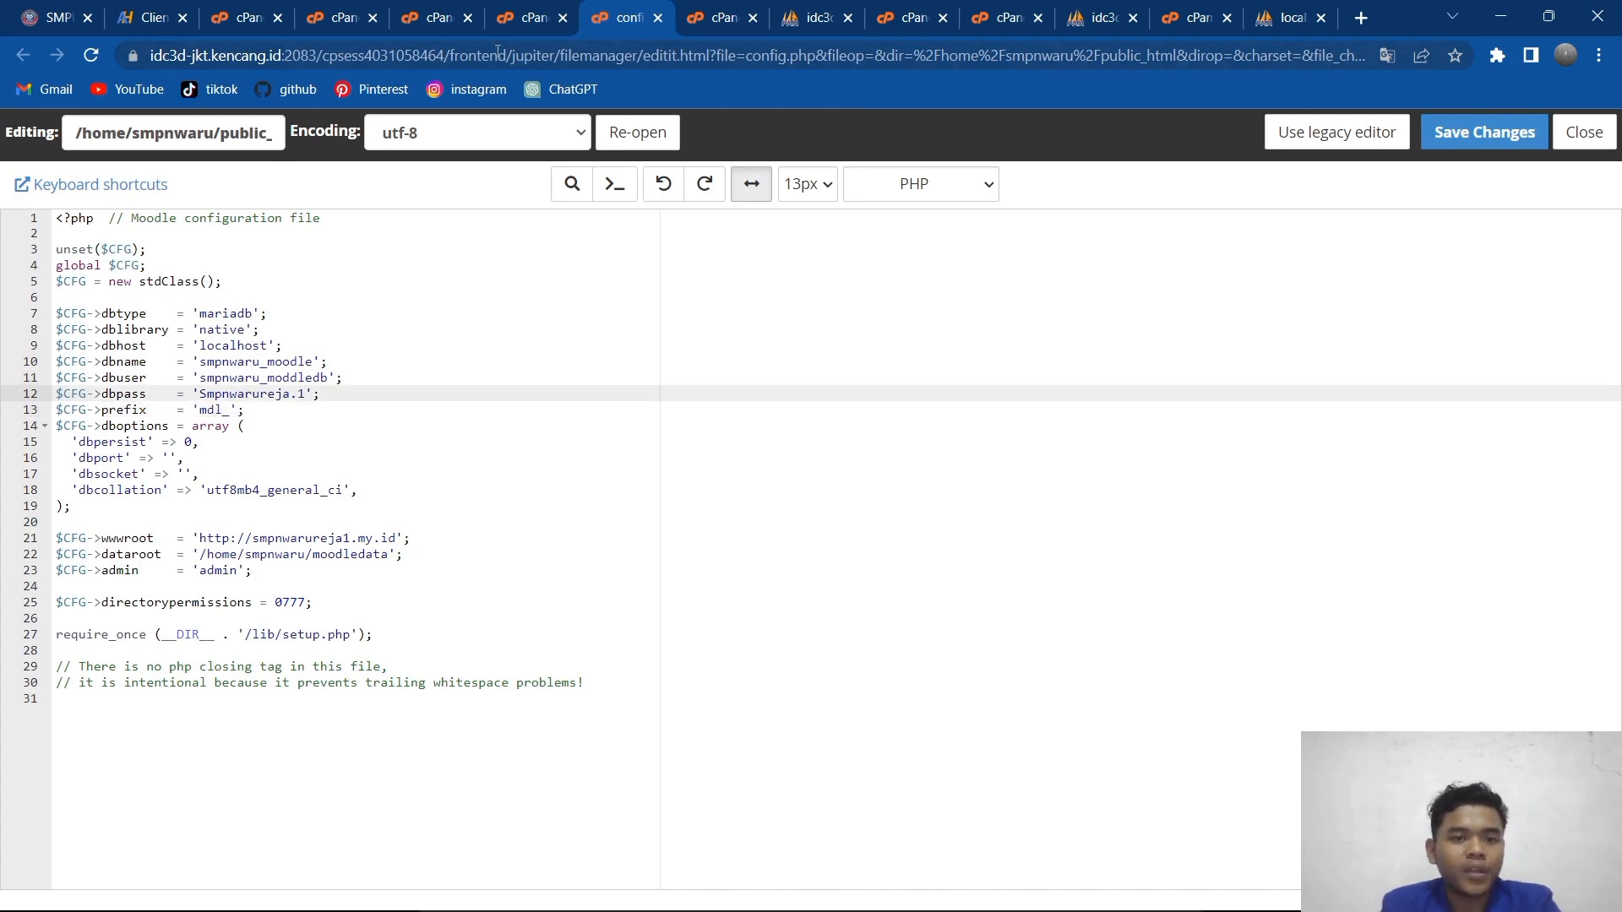
Step: Highlight the database name smpnwaru_moodle on the MySQL Databases page and compare it with the dbname value in config.php
{"action": "left_click", "coordinate": [338, 17]}
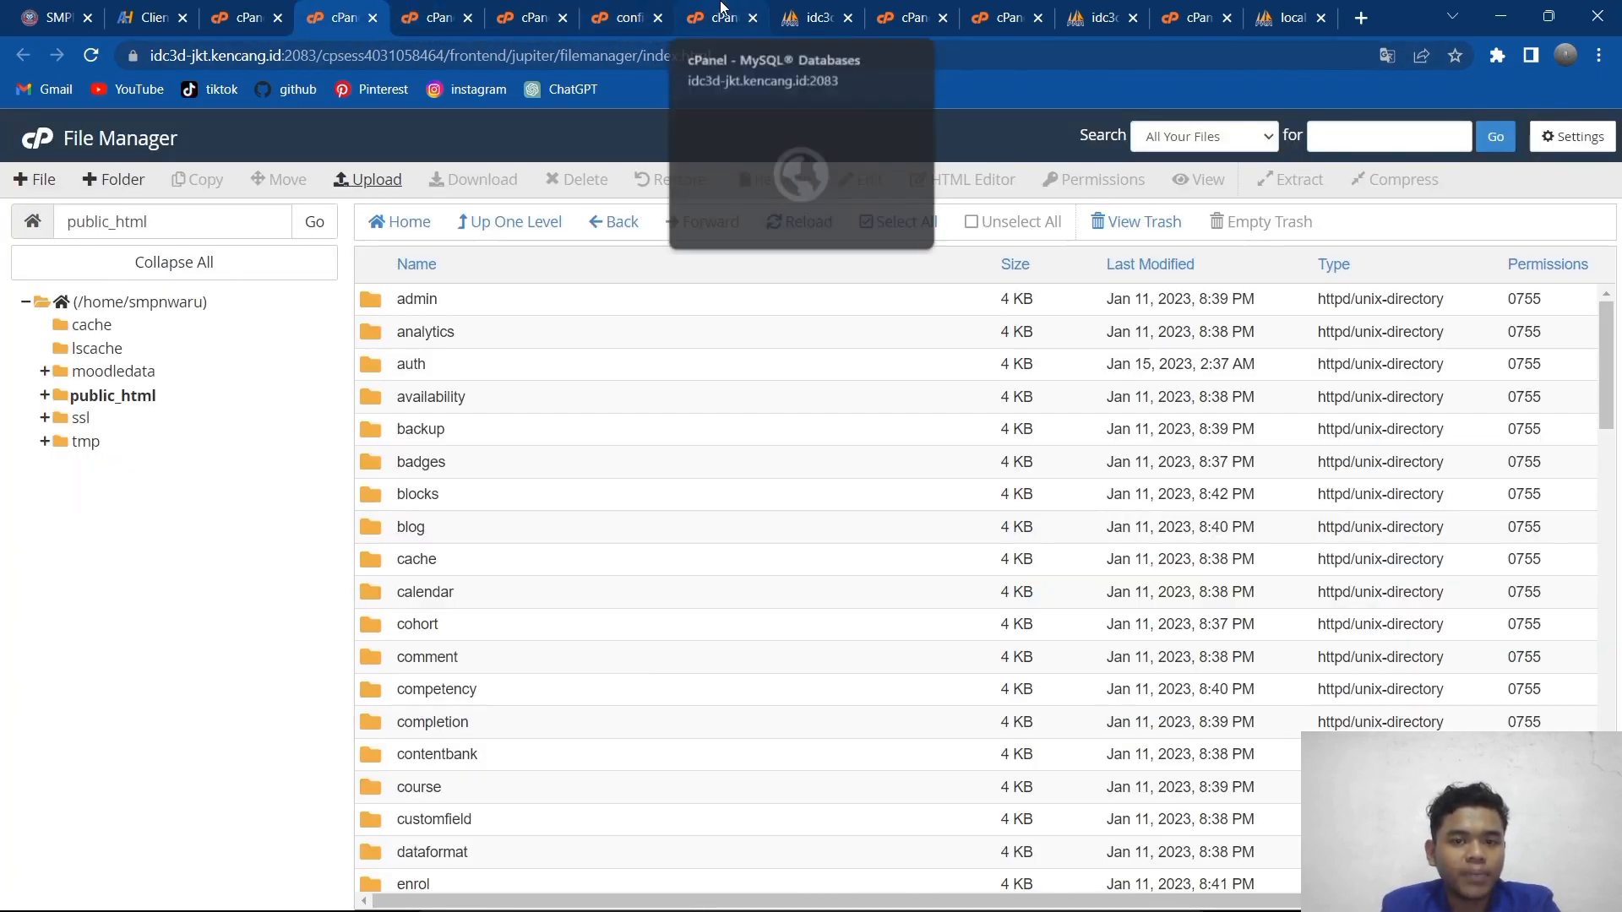
{"action": "left_click", "coordinate": [725, 12]}
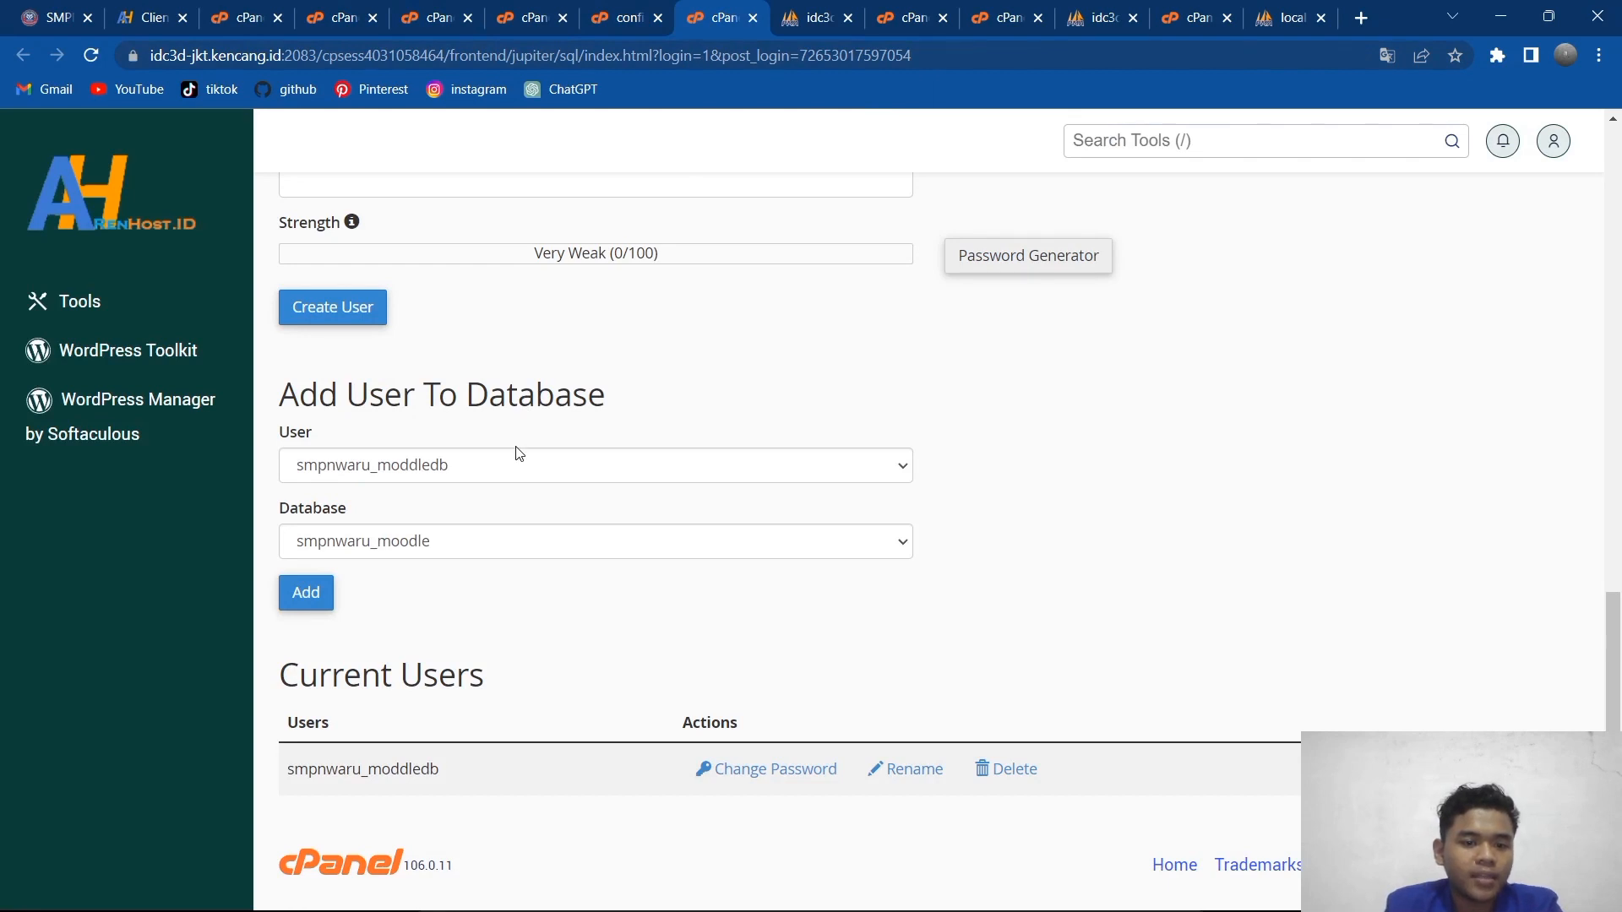
{"action": "scroll", "coordinate": [519, 454], "scroll_direction": "up", "scroll_amount": 8}
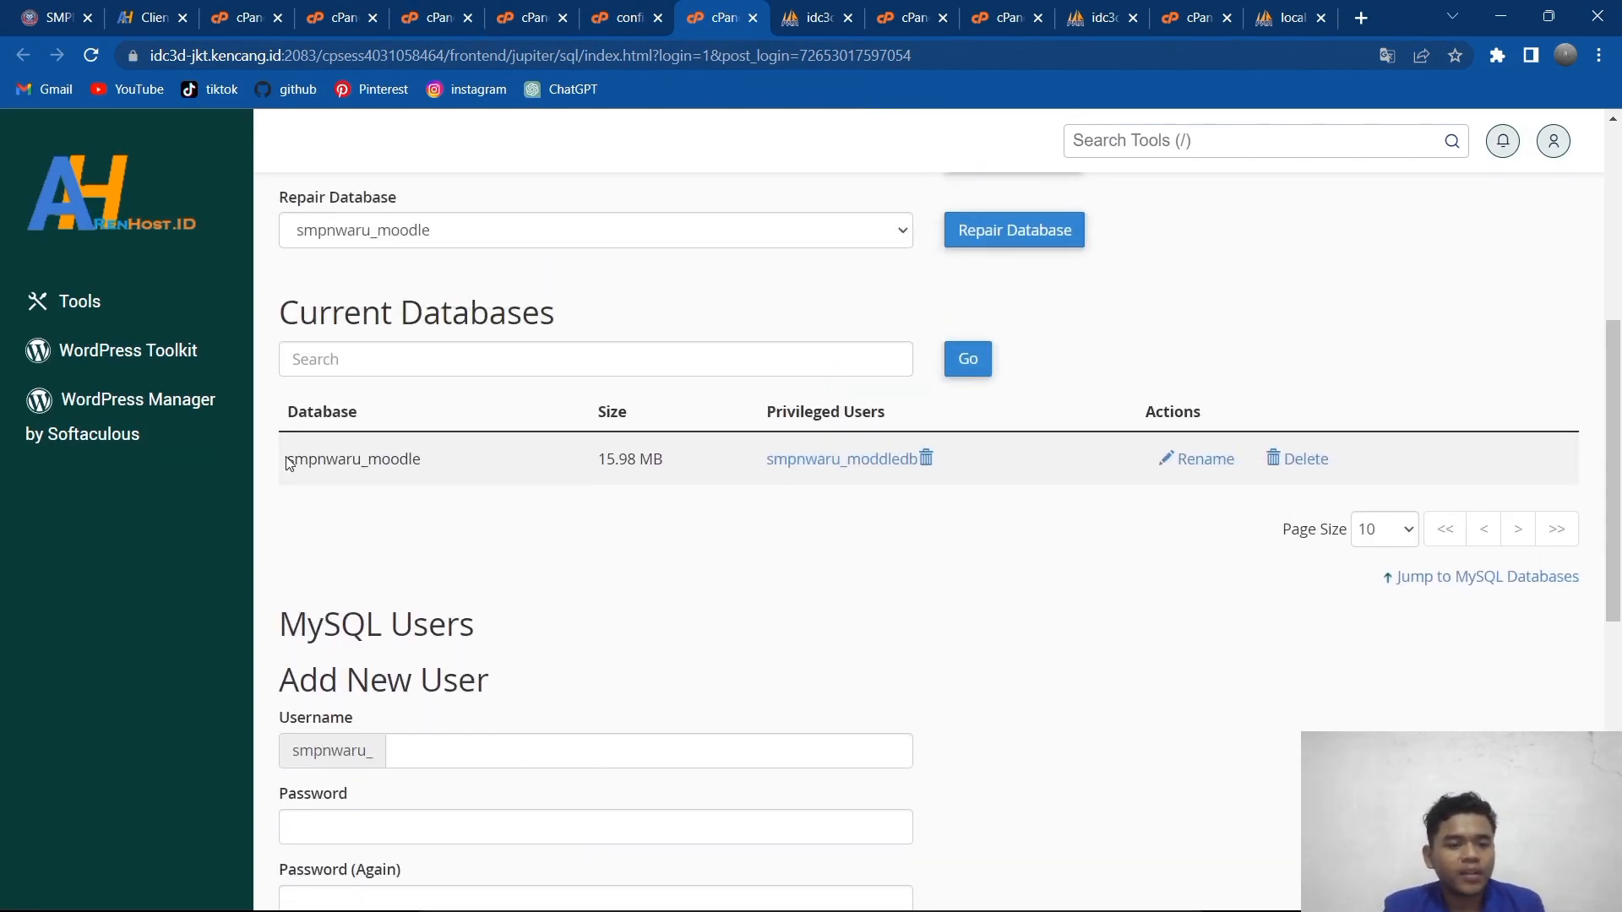
{"action": "left_click_drag", "start_coordinate": [292, 459], "coordinate": [427, 473]}
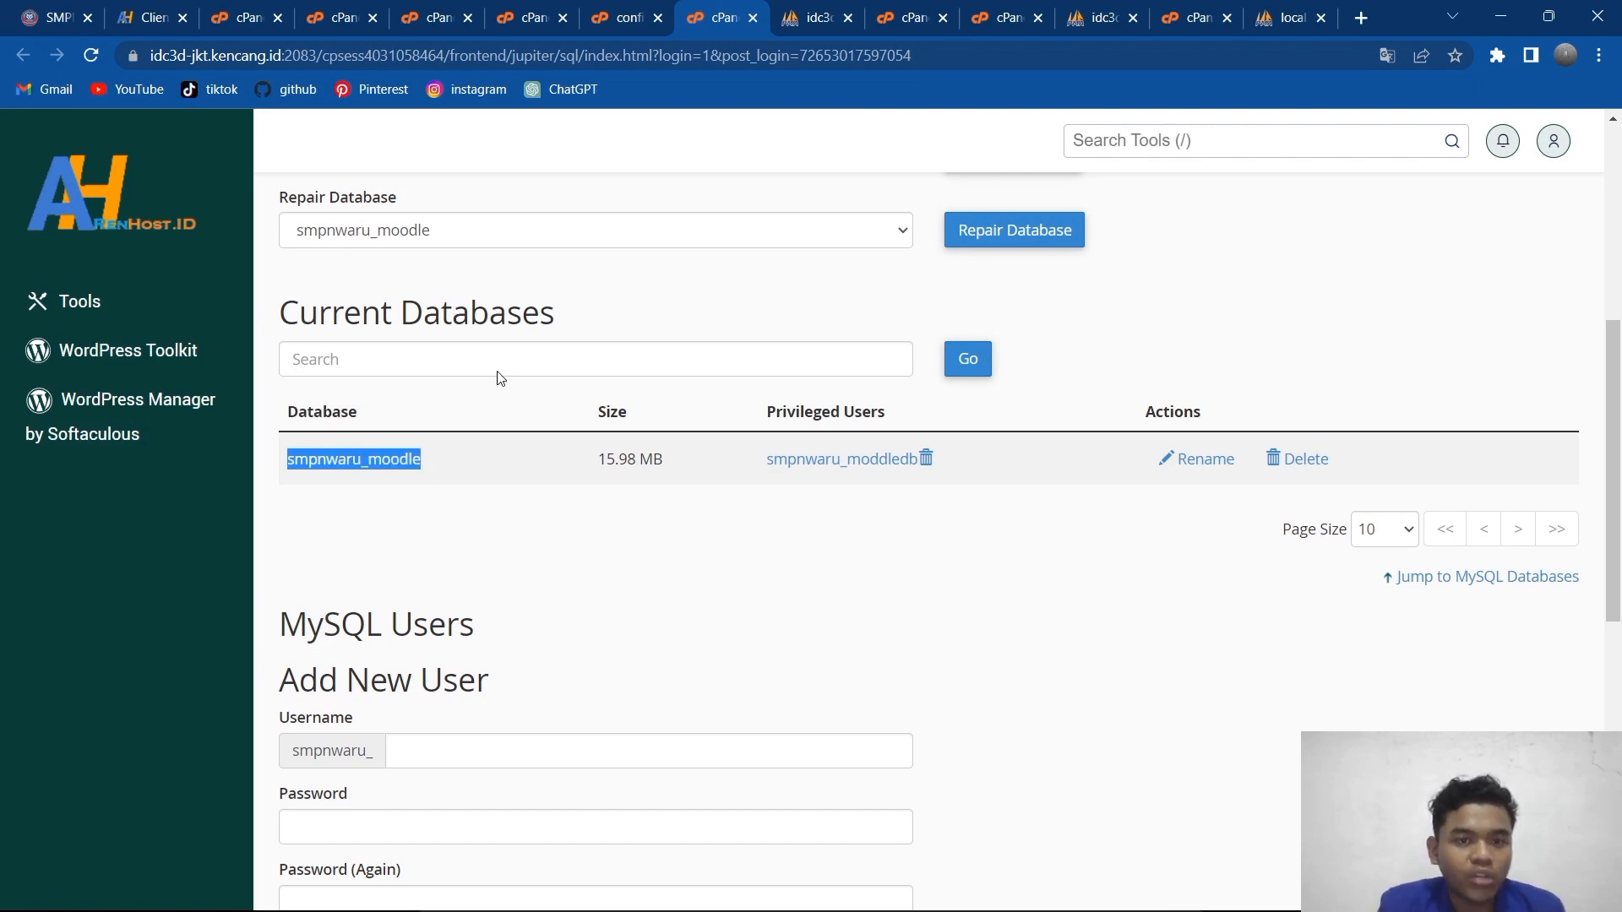
{"action": "left_click", "coordinate": [650, 10]}
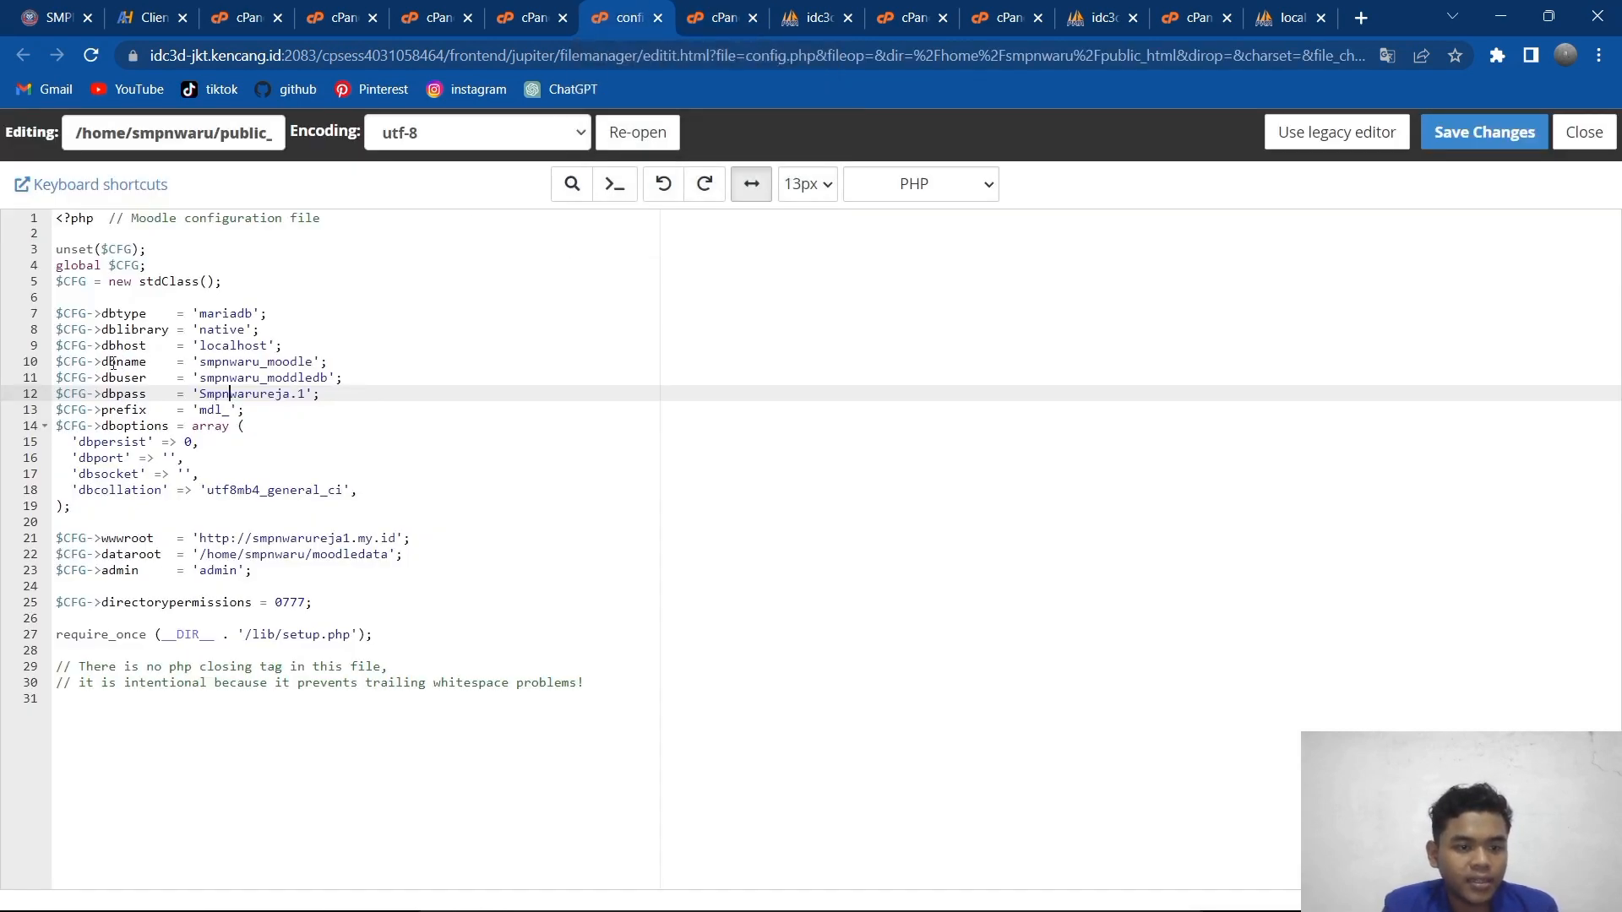
{"action": "left_click", "coordinate": [207, 362]}
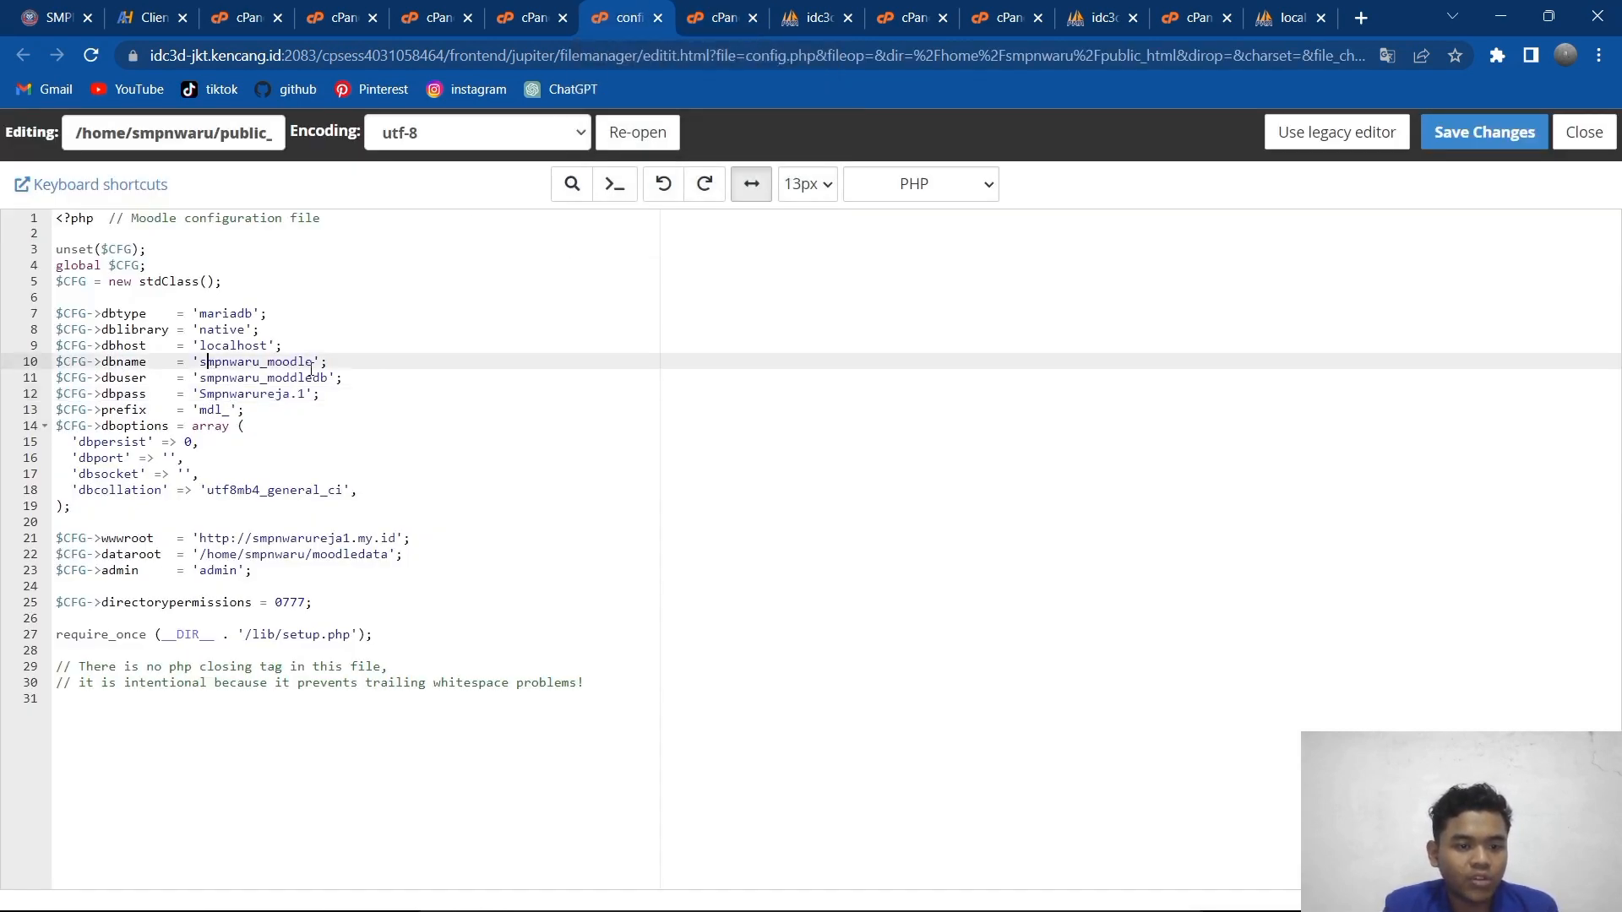
Step: Highlight the database username under Current Users and compare it with the dbuser value in config.php
{"action": "left_click", "coordinate": [710, 11]}
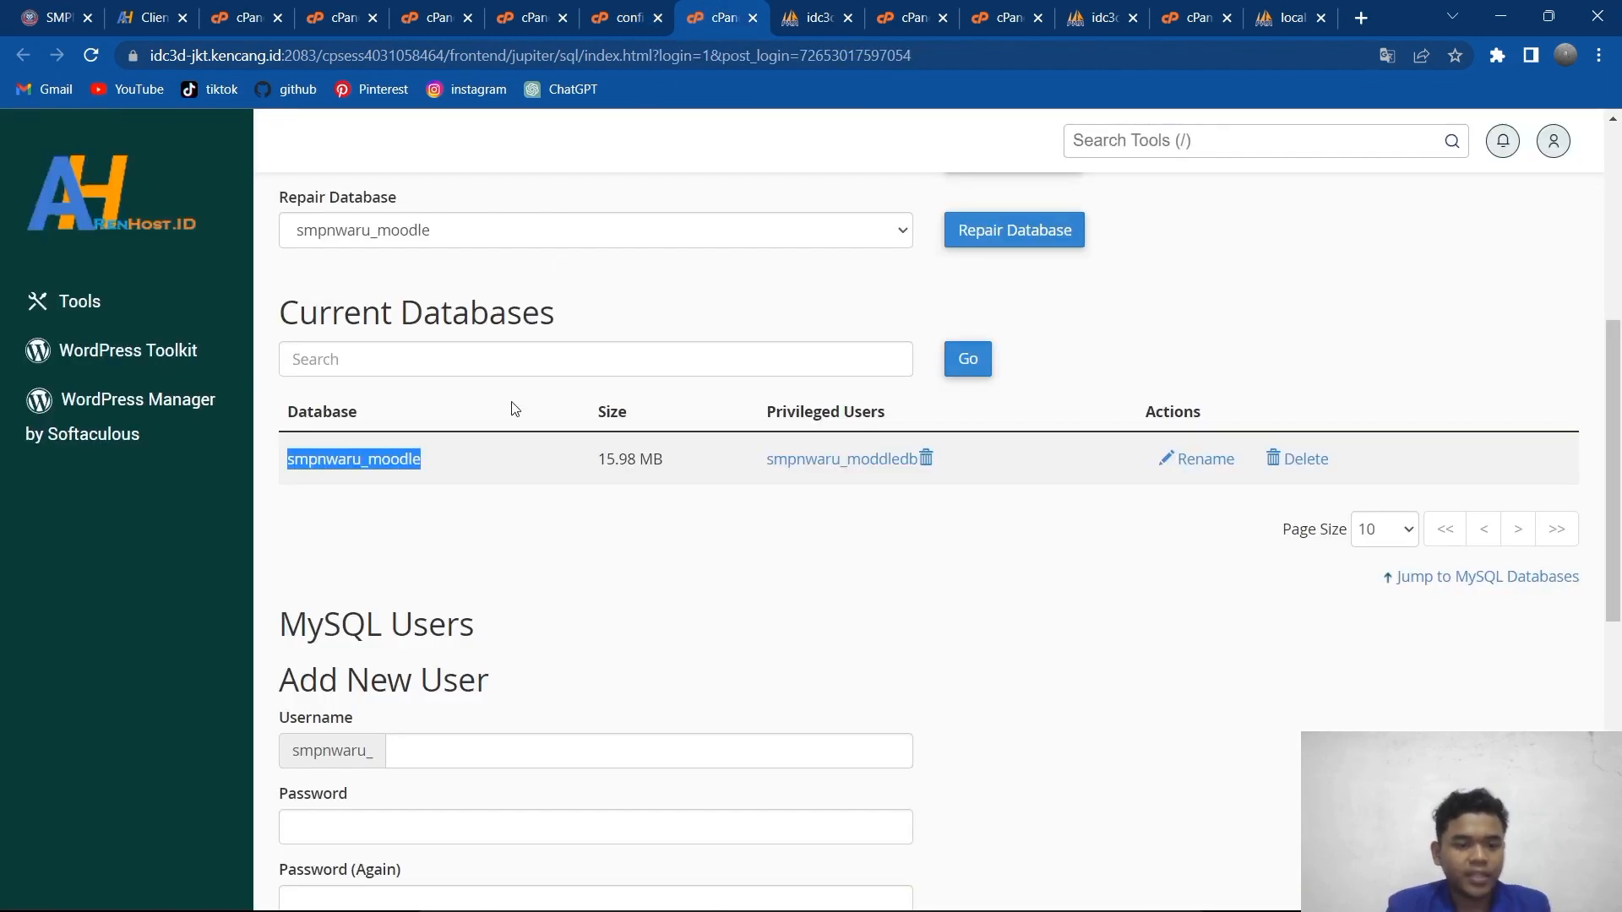
{"action": "scroll", "coordinate": [516, 409], "scroll_direction": "down", "scroll_amount": 8}
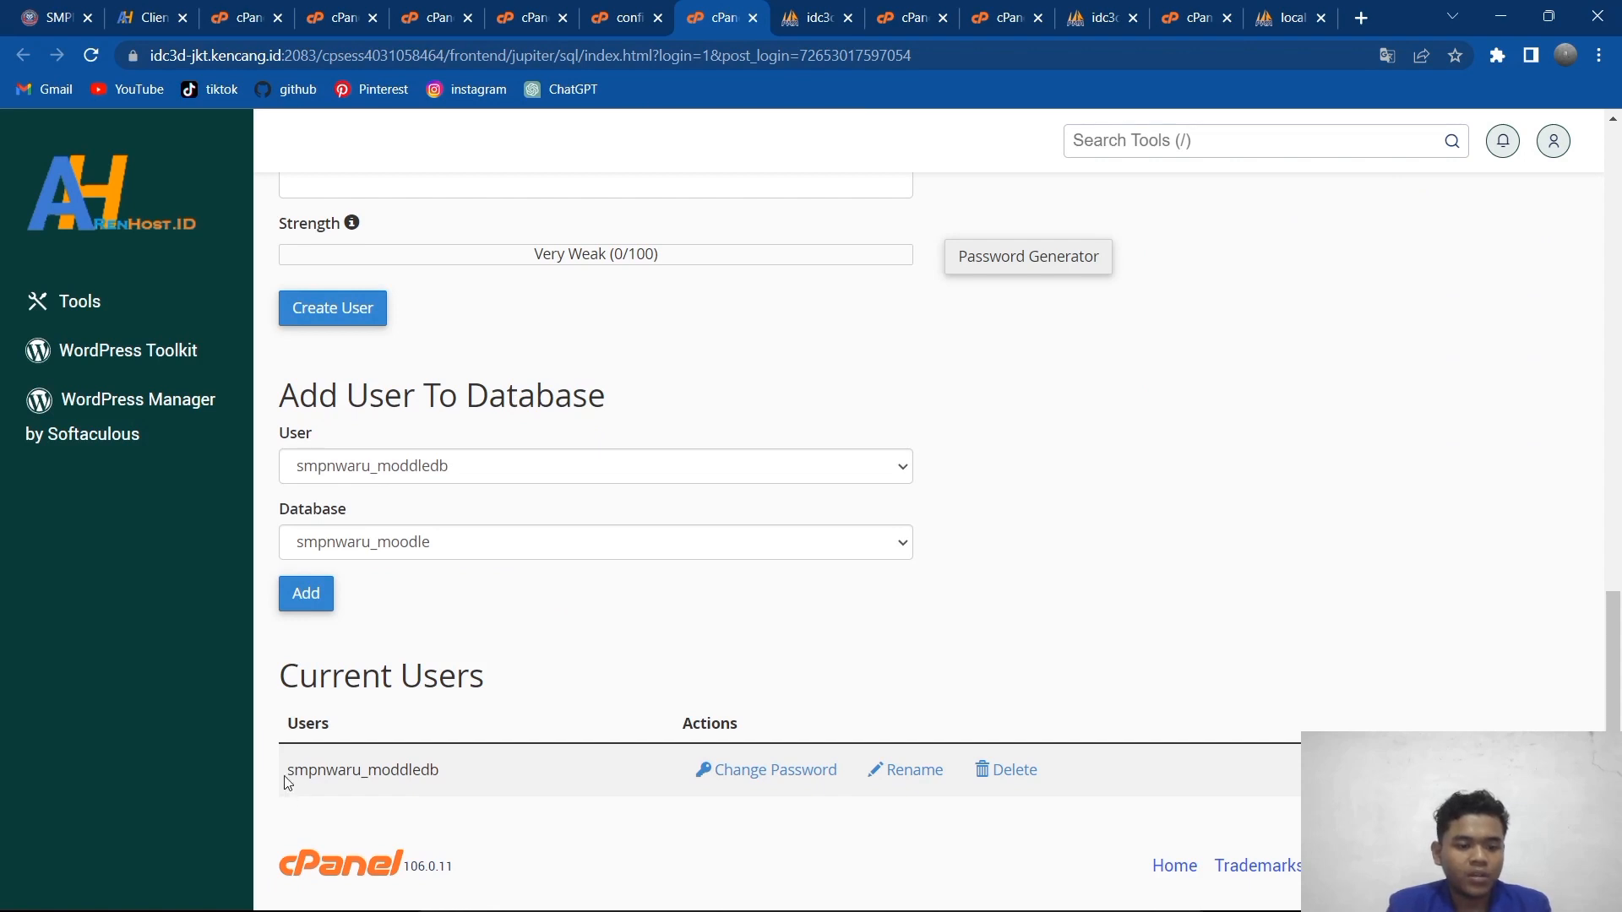
{"action": "left_click_drag", "start_coordinate": [286, 782], "coordinate": [481, 803]}
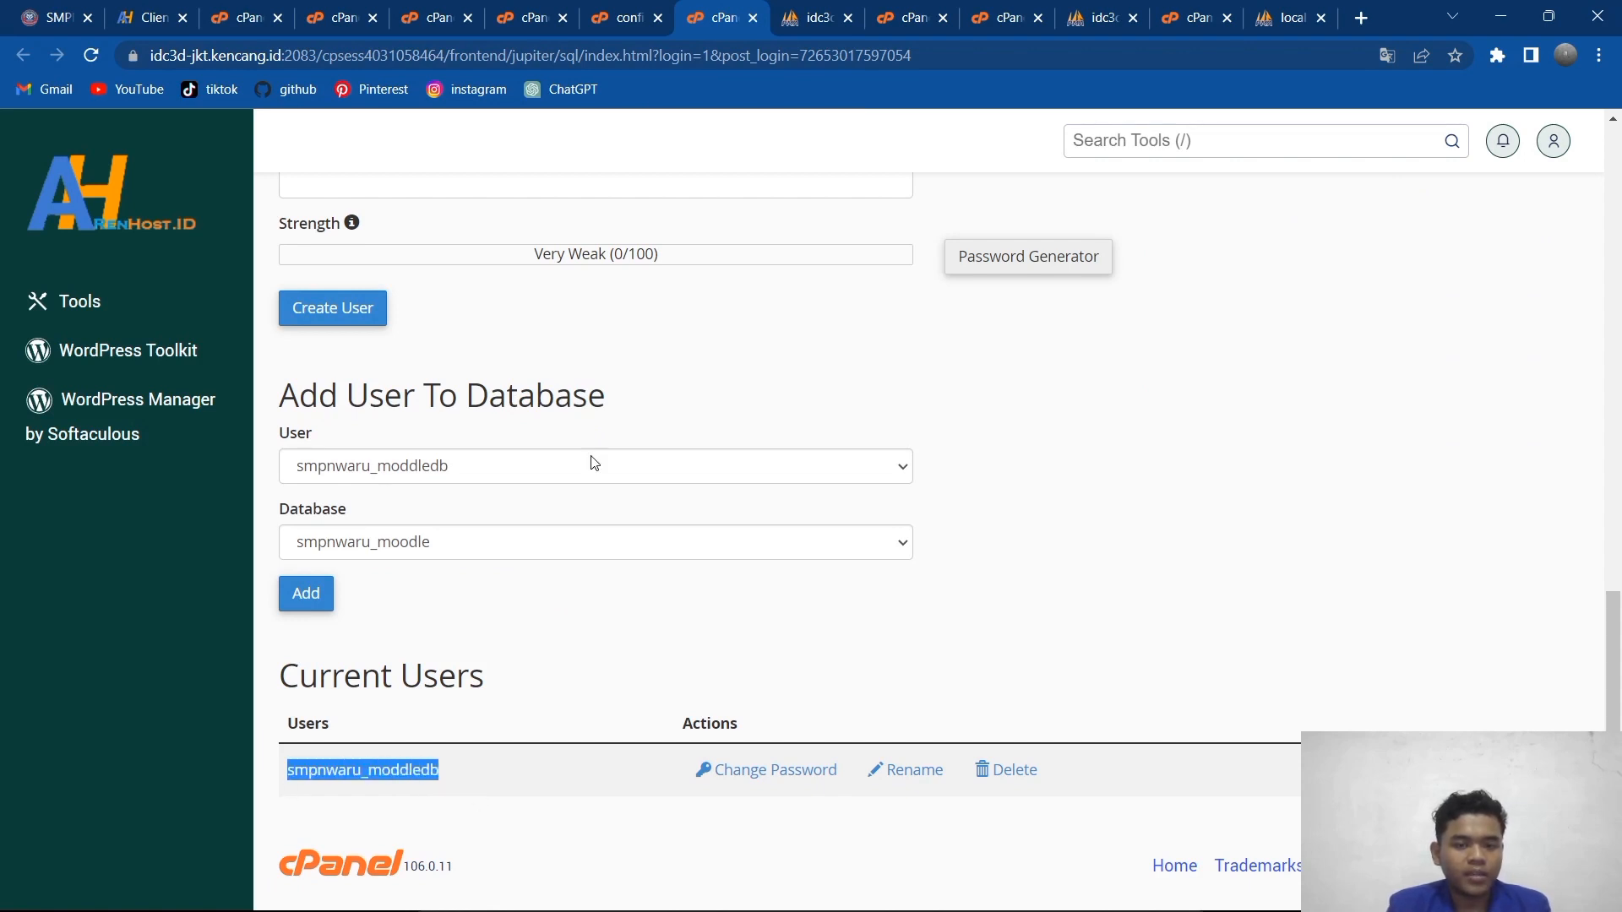
{"action": "left_click", "coordinate": [626, 17]}
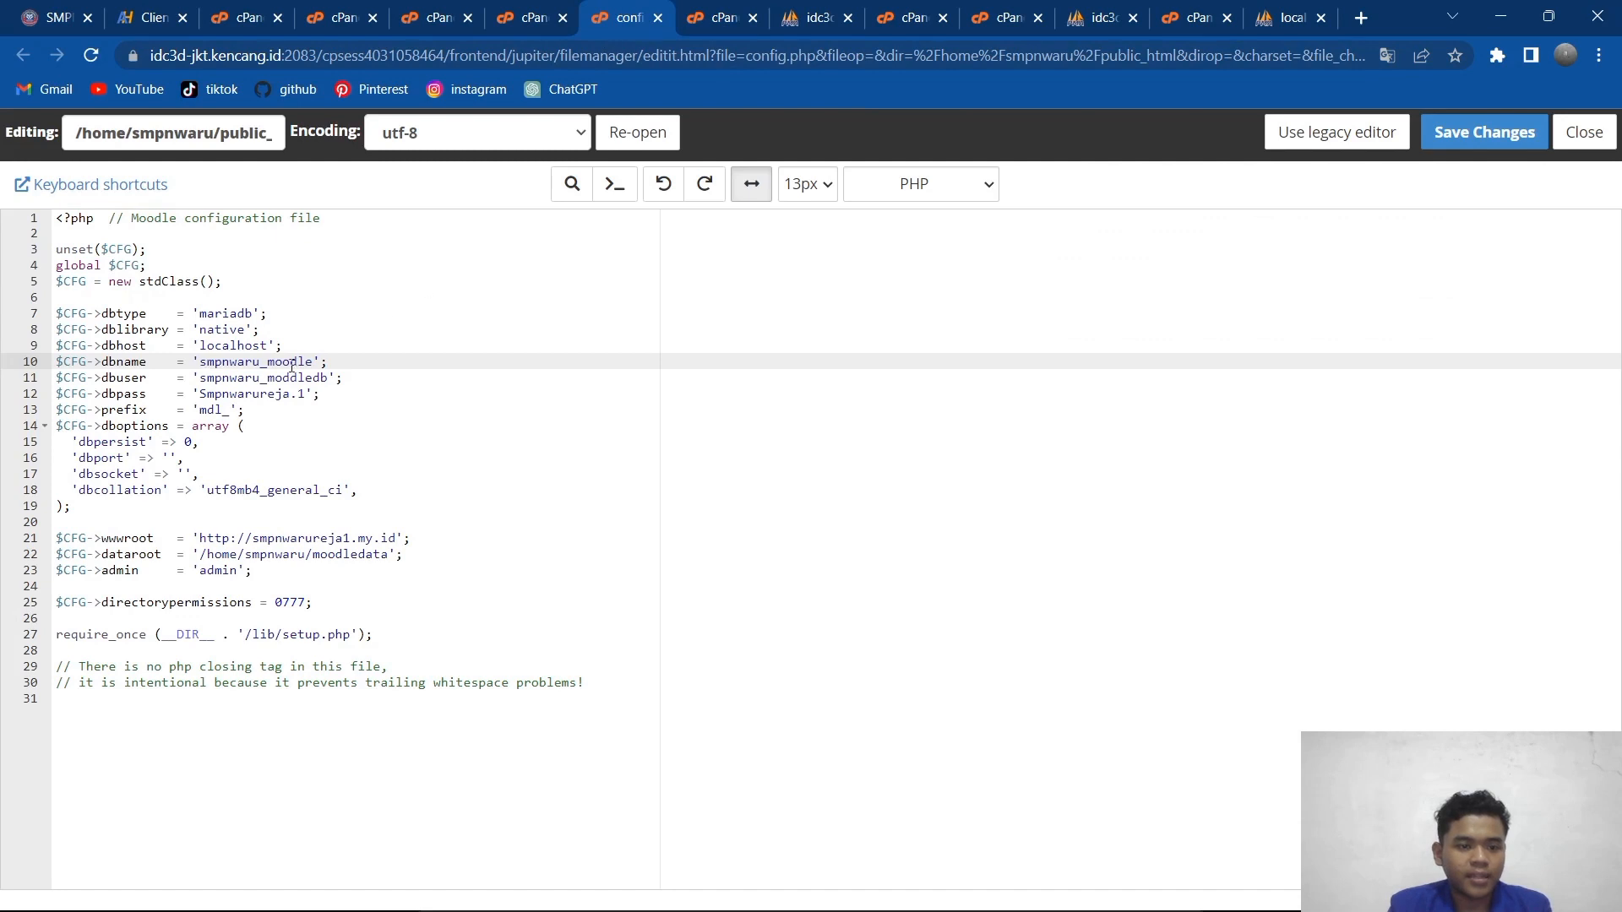
{"action": "left_click", "coordinate": [270, 378]}
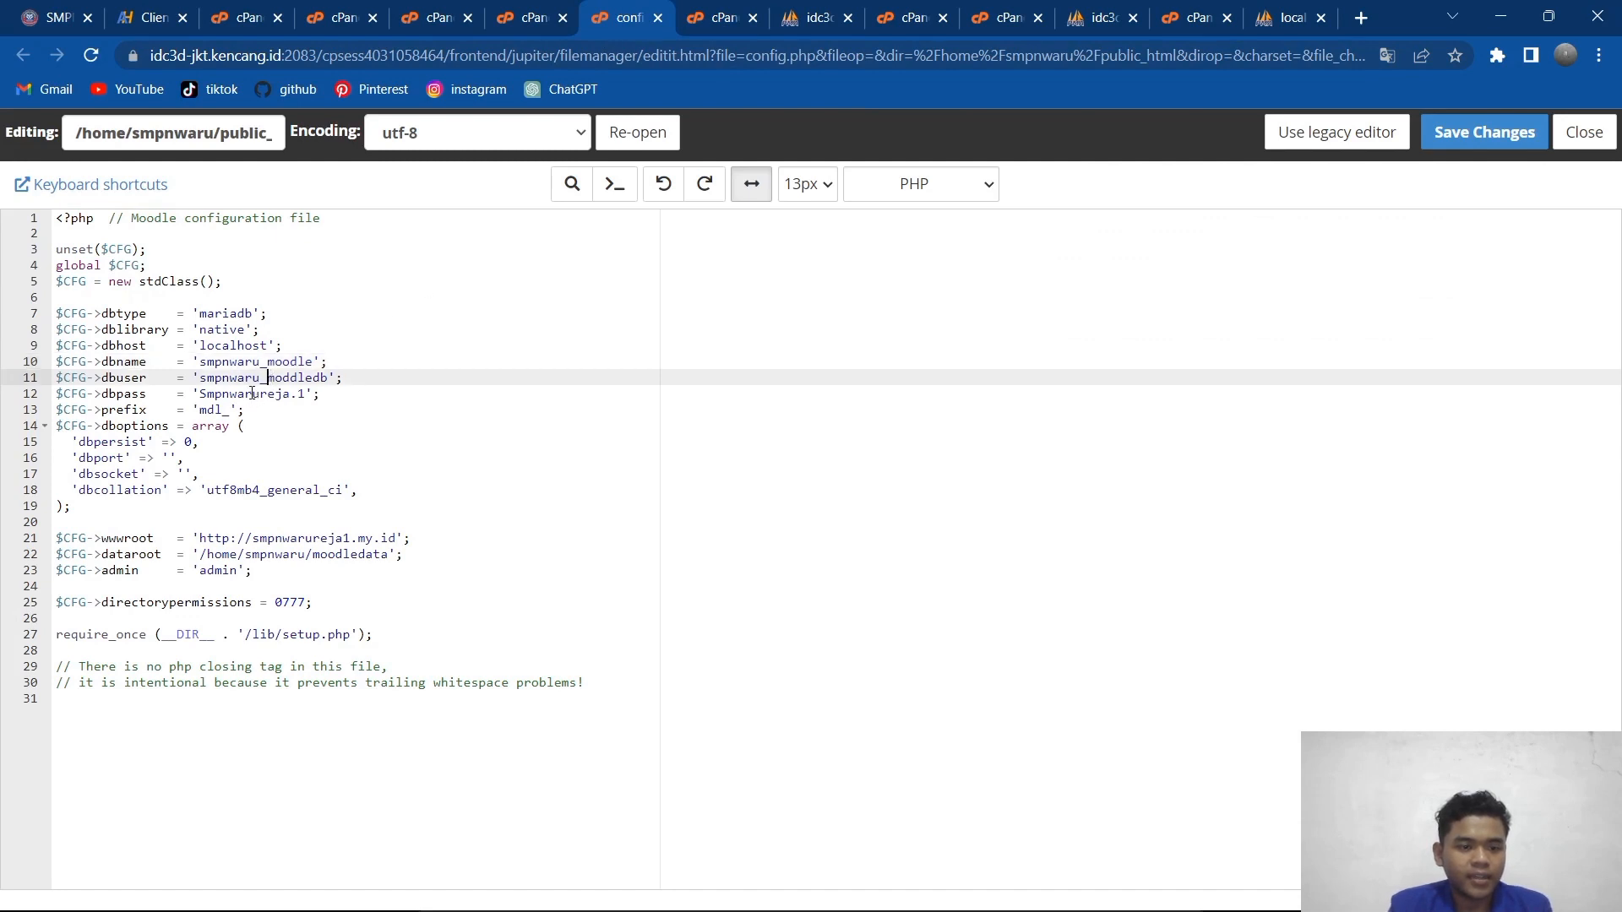
Step: Examine the database password line and the database options in config.php
{"action": "left_click", "coordinate": [251, 394]}
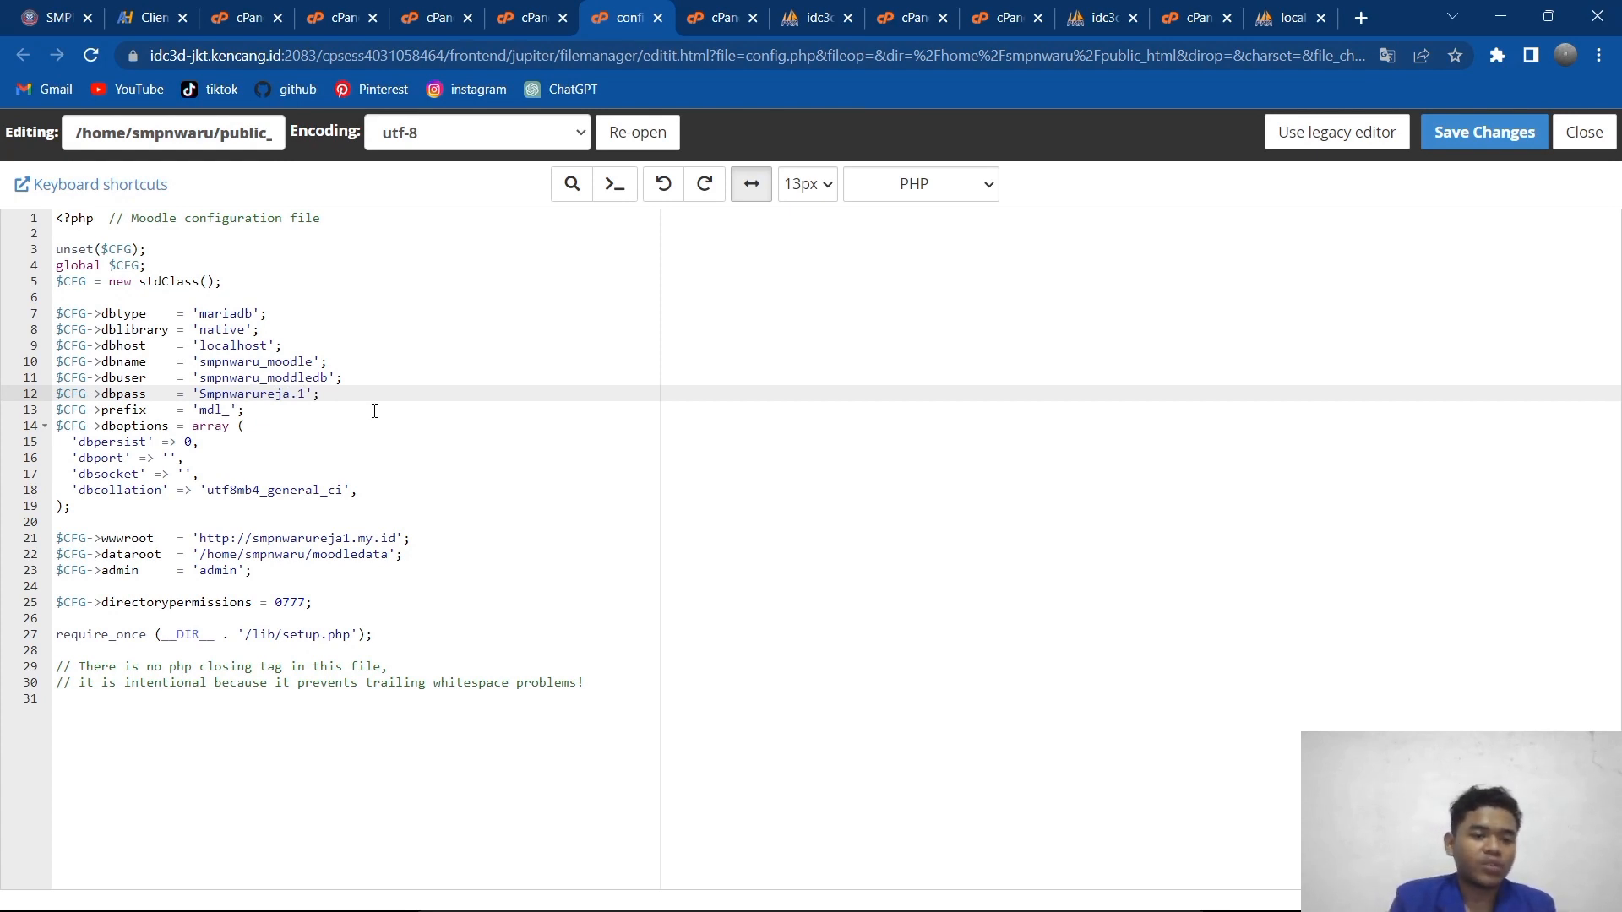
{"action": "left_click", "coordinate": [304, 393]}
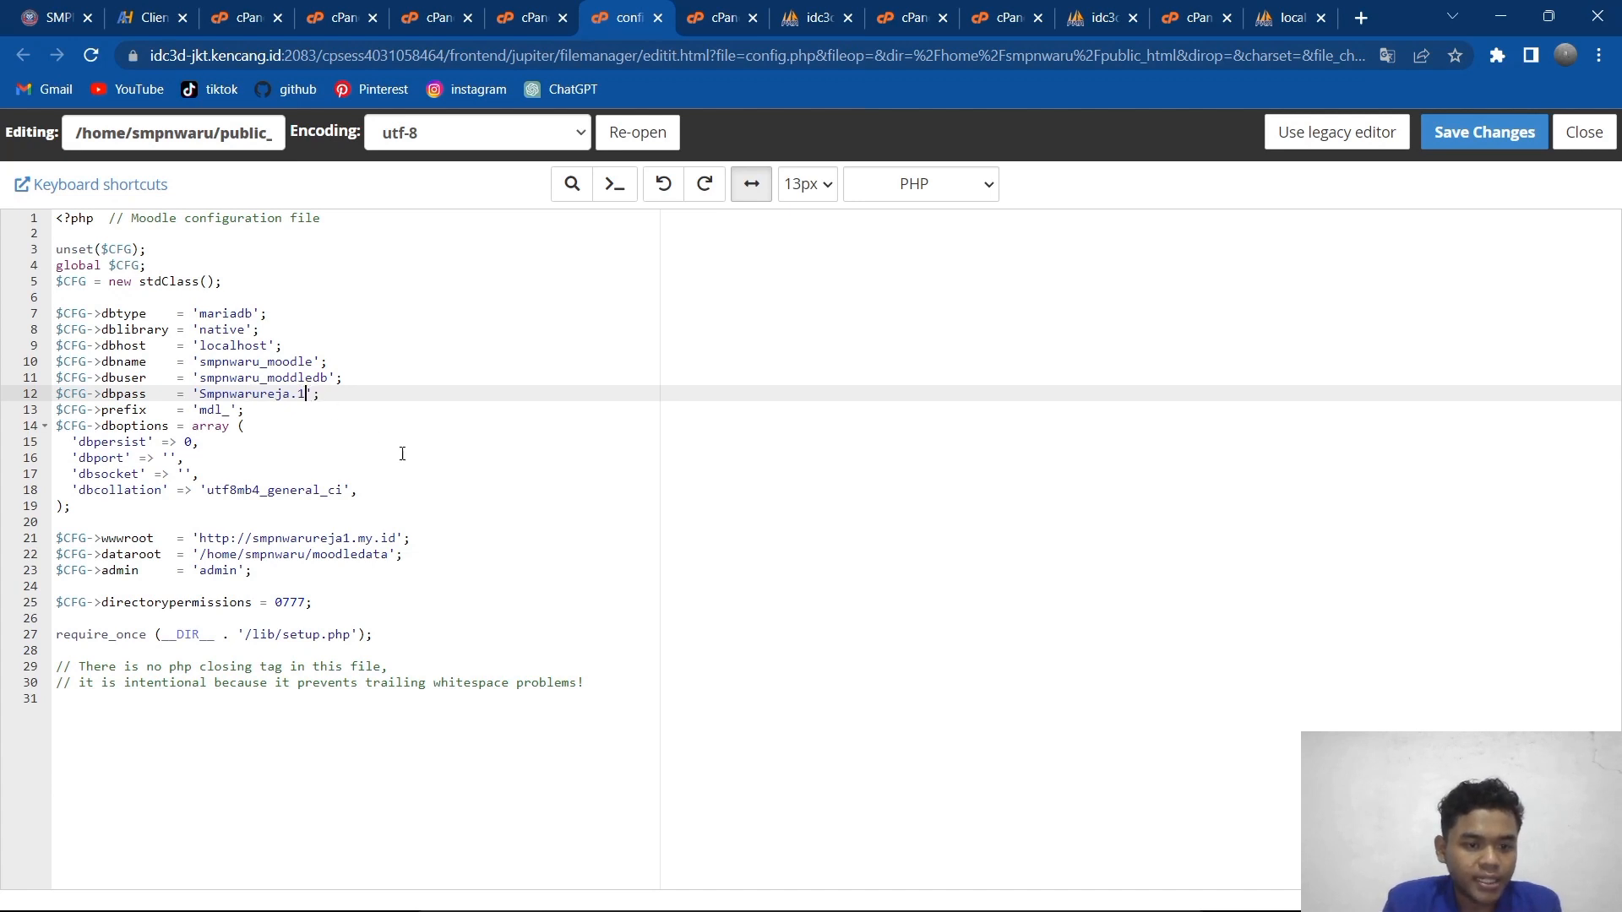
{"action": "left_click", "coordinate": [323, 401]}
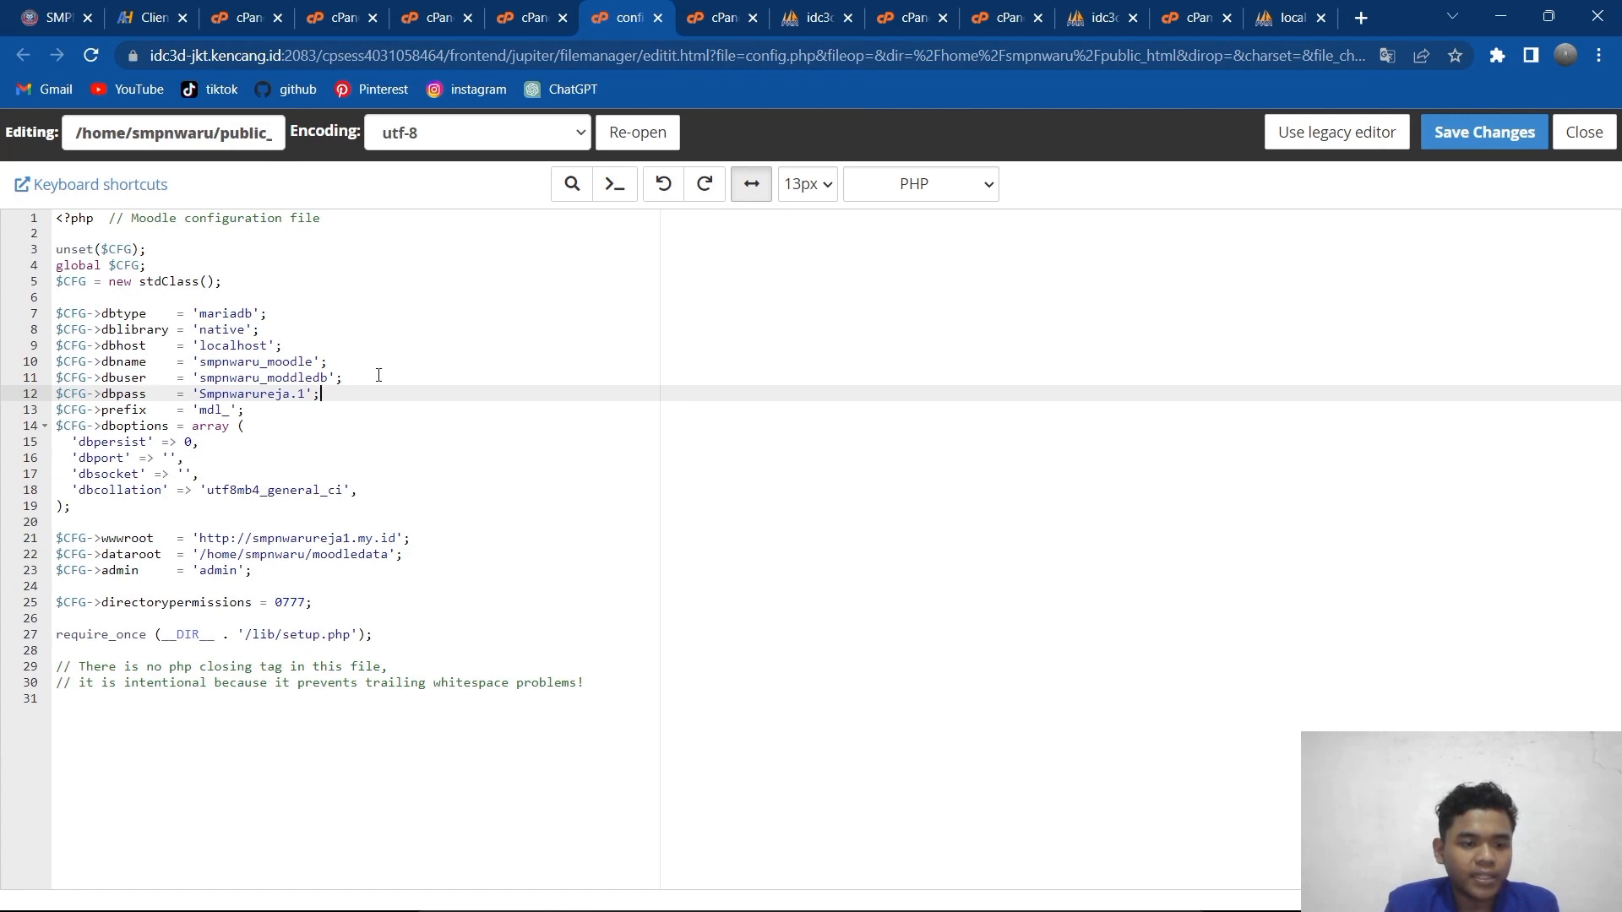
{"action": "left_click", "coordinate": [383, 446]}
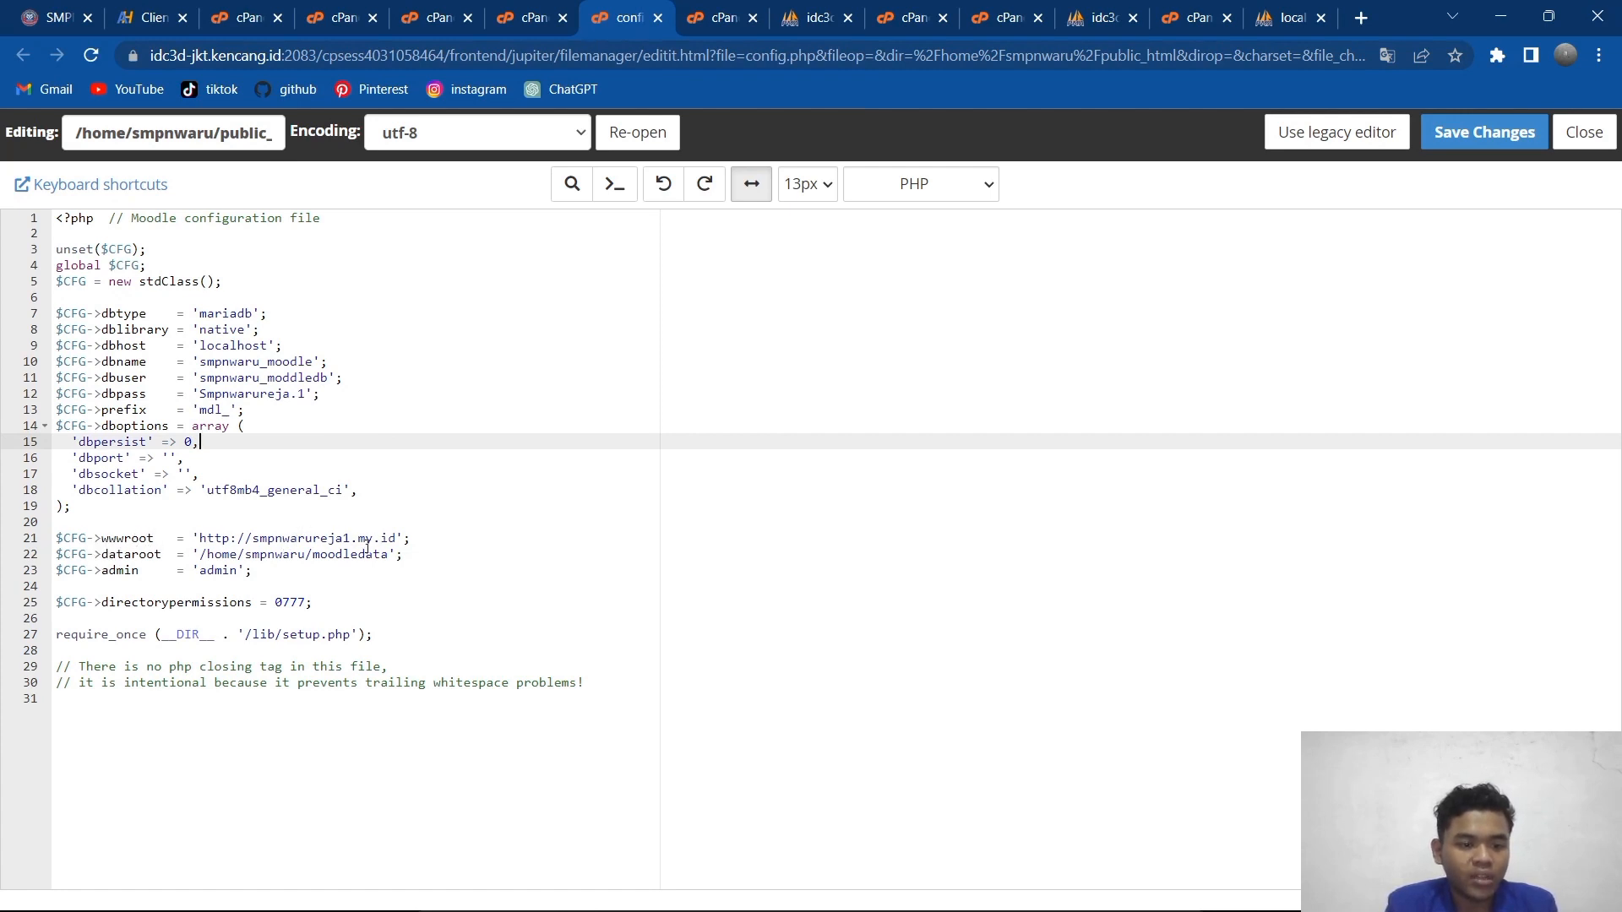
{"action": "left_click", "coordinate": [396, 538]}
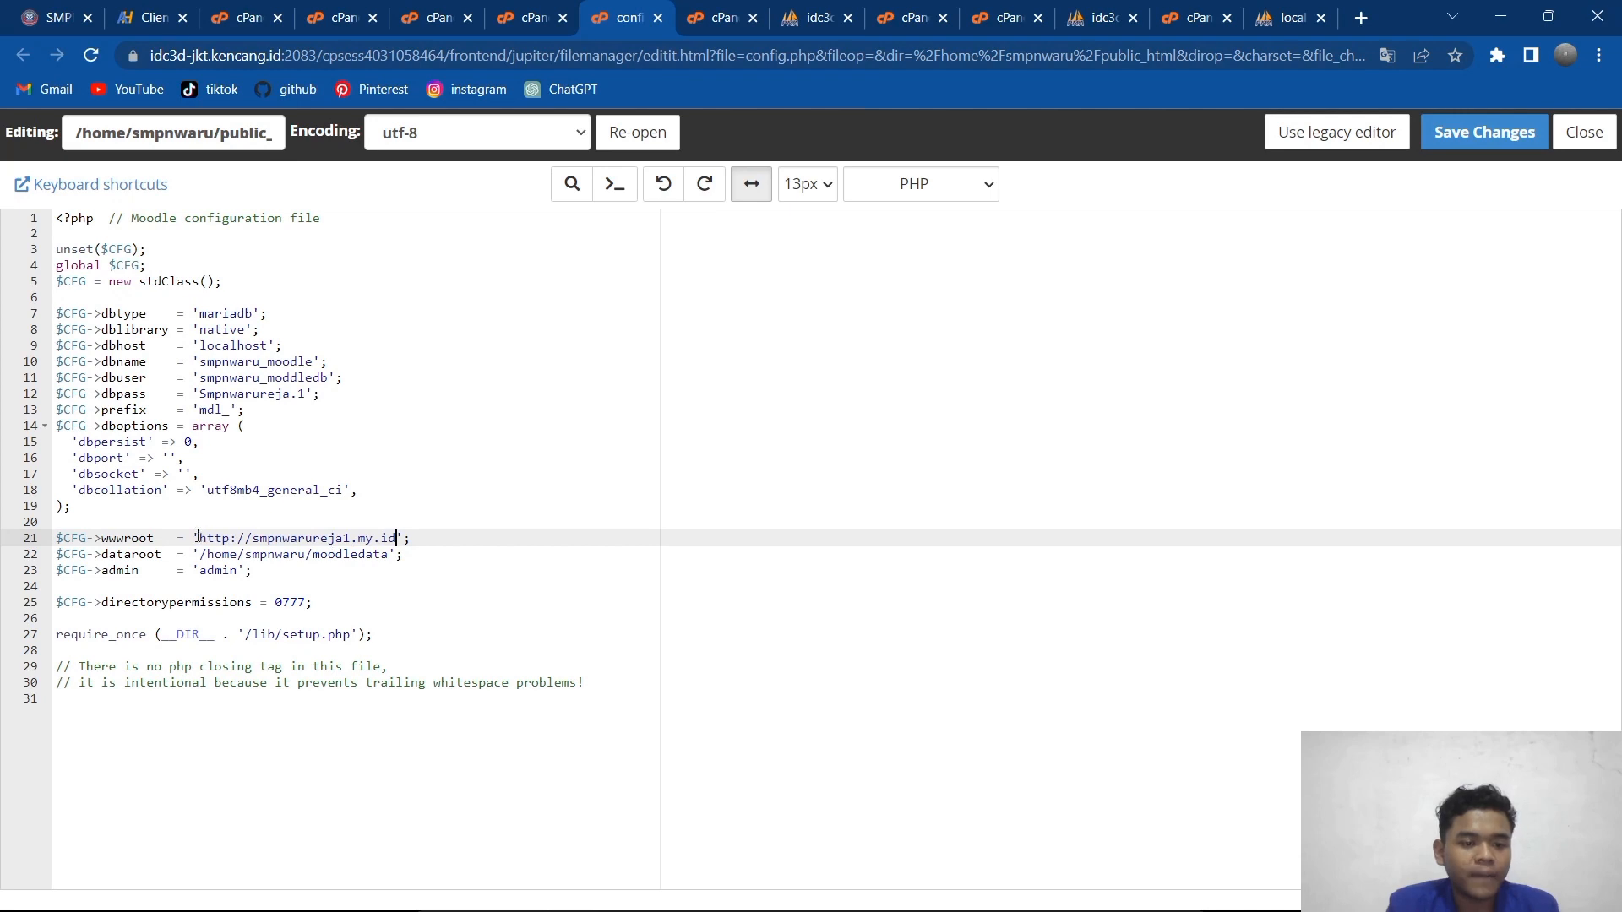
{"action": "left_click_drag", "start_coordinate": [198, 537], "coordinate": [396, 538]}
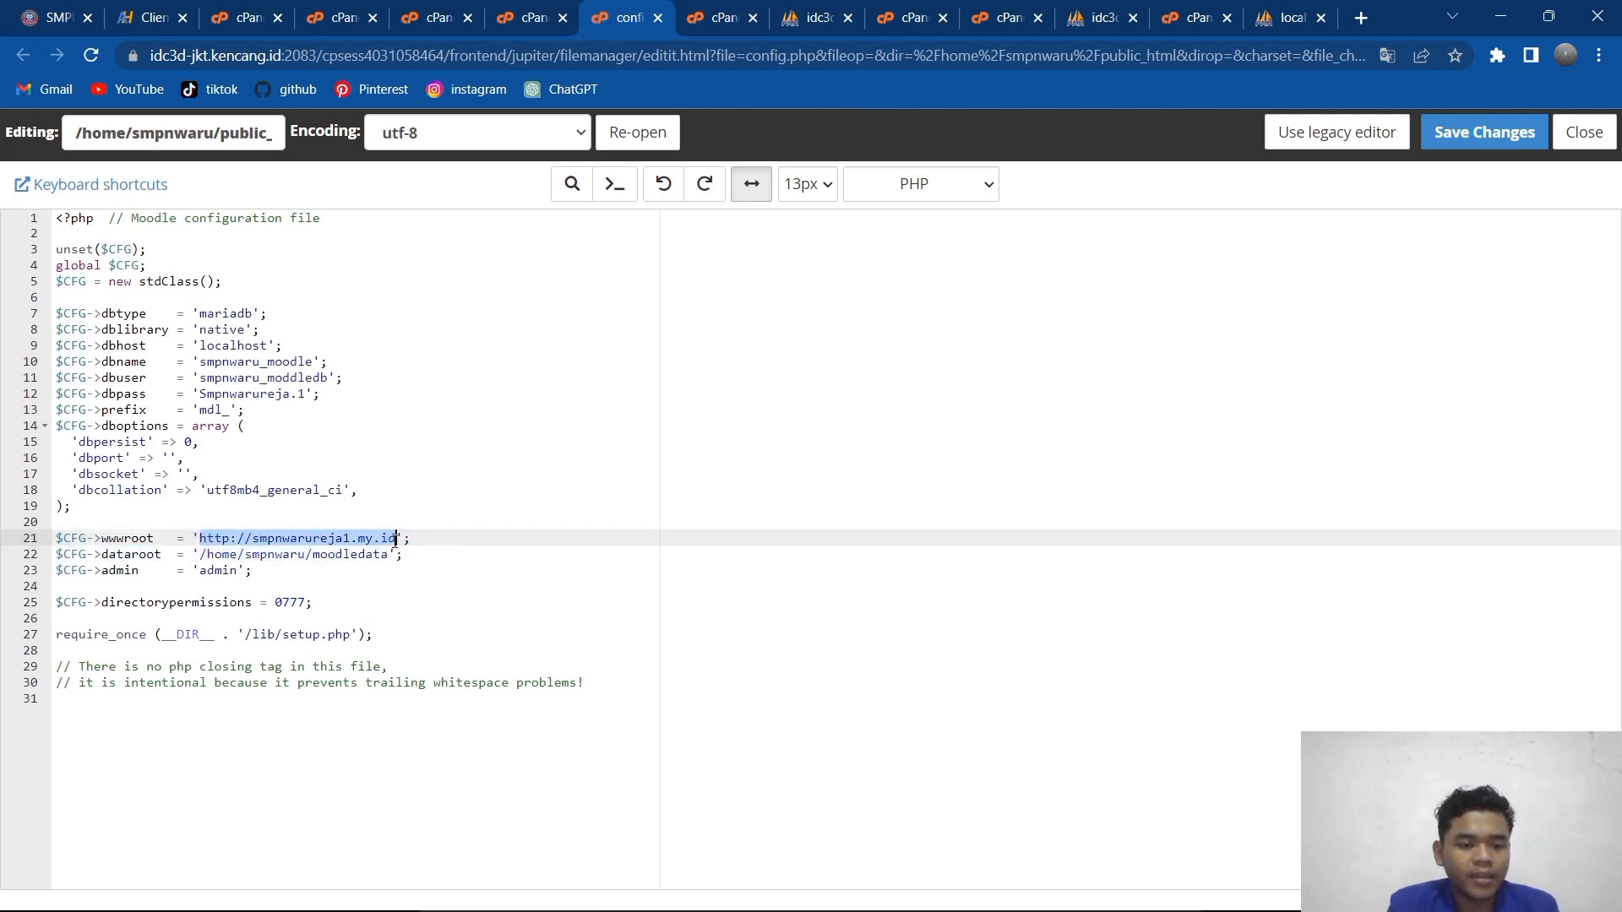
{"action": "left_click", "coordinate": [444, 539]}
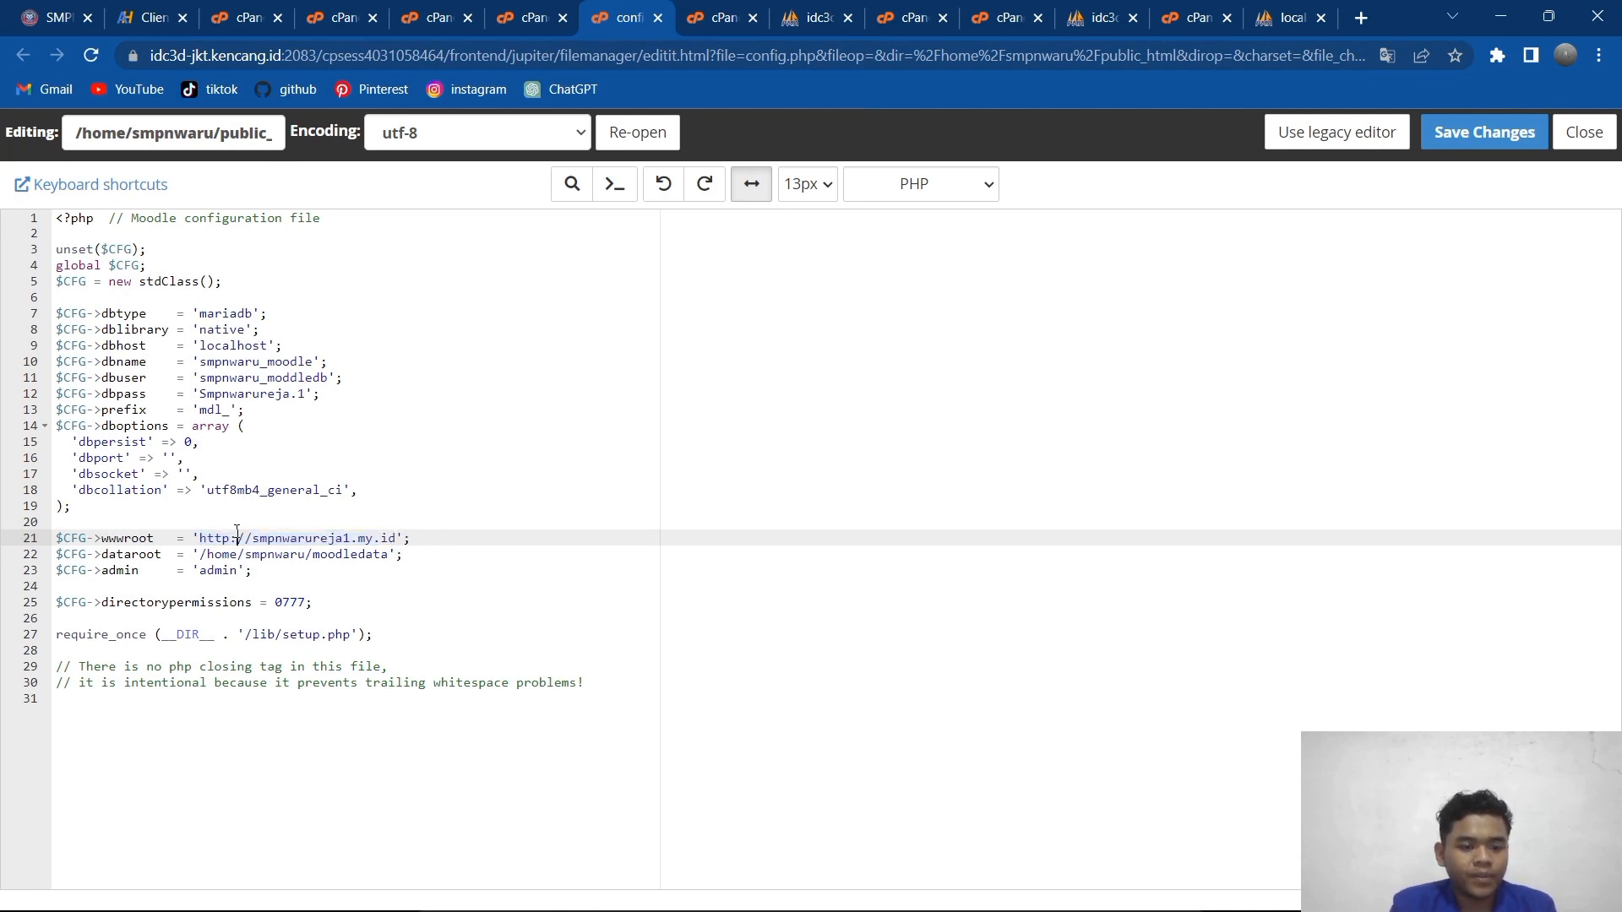
{"action": "left_click_drag", "start_coordinate": [198, 538], "coordinate": [396, 539]}
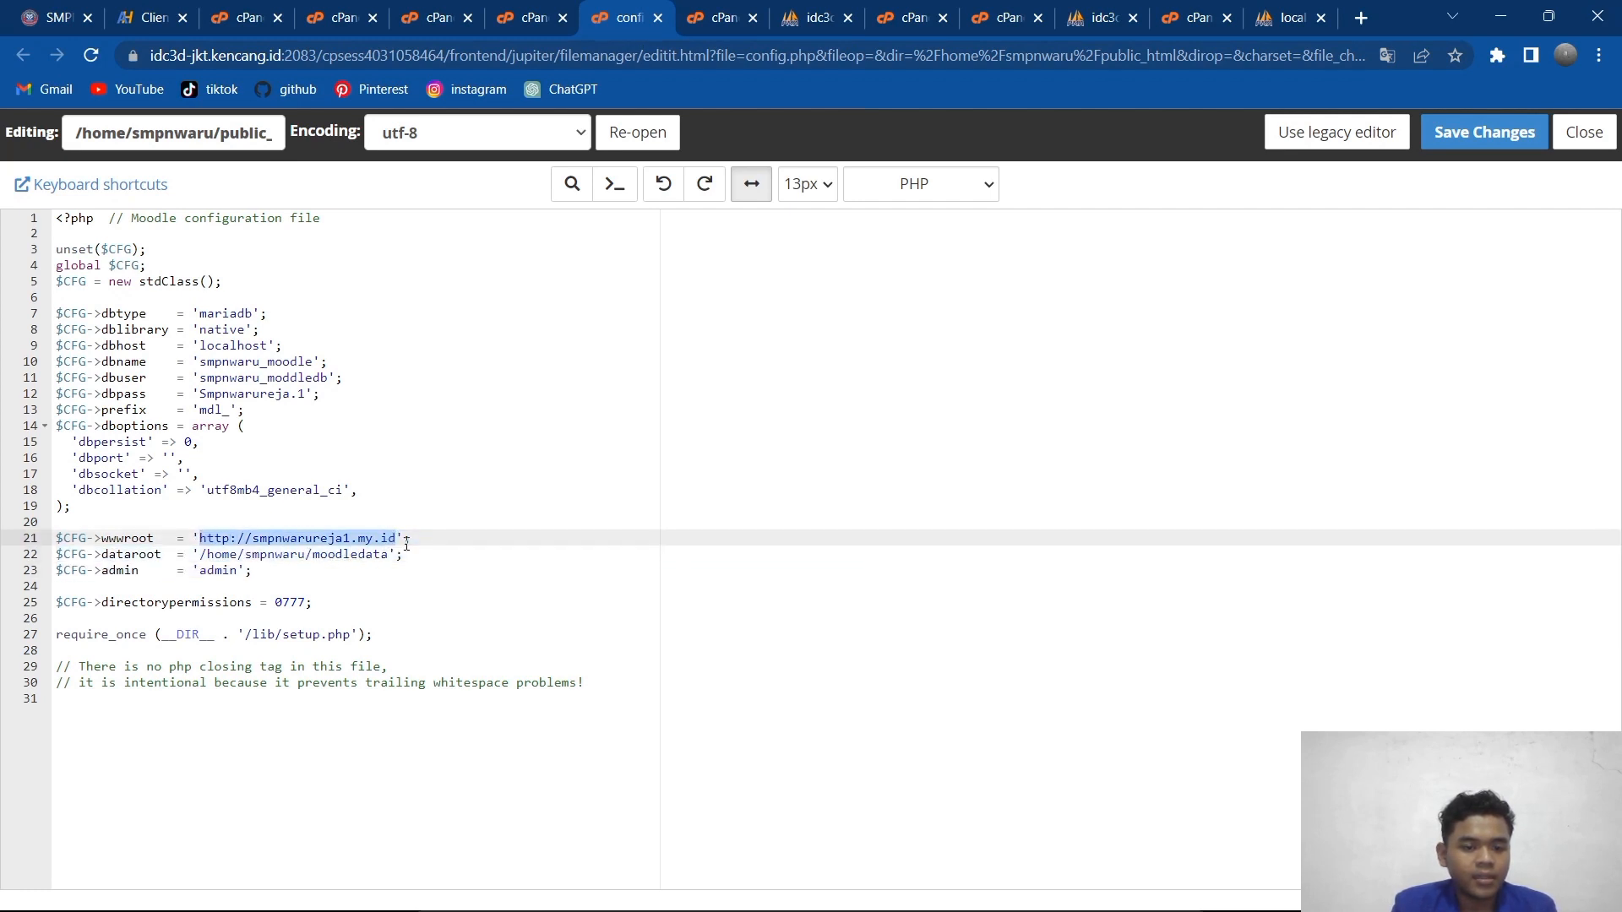
{"action": "left_click", "coordinate": [420, 547]}
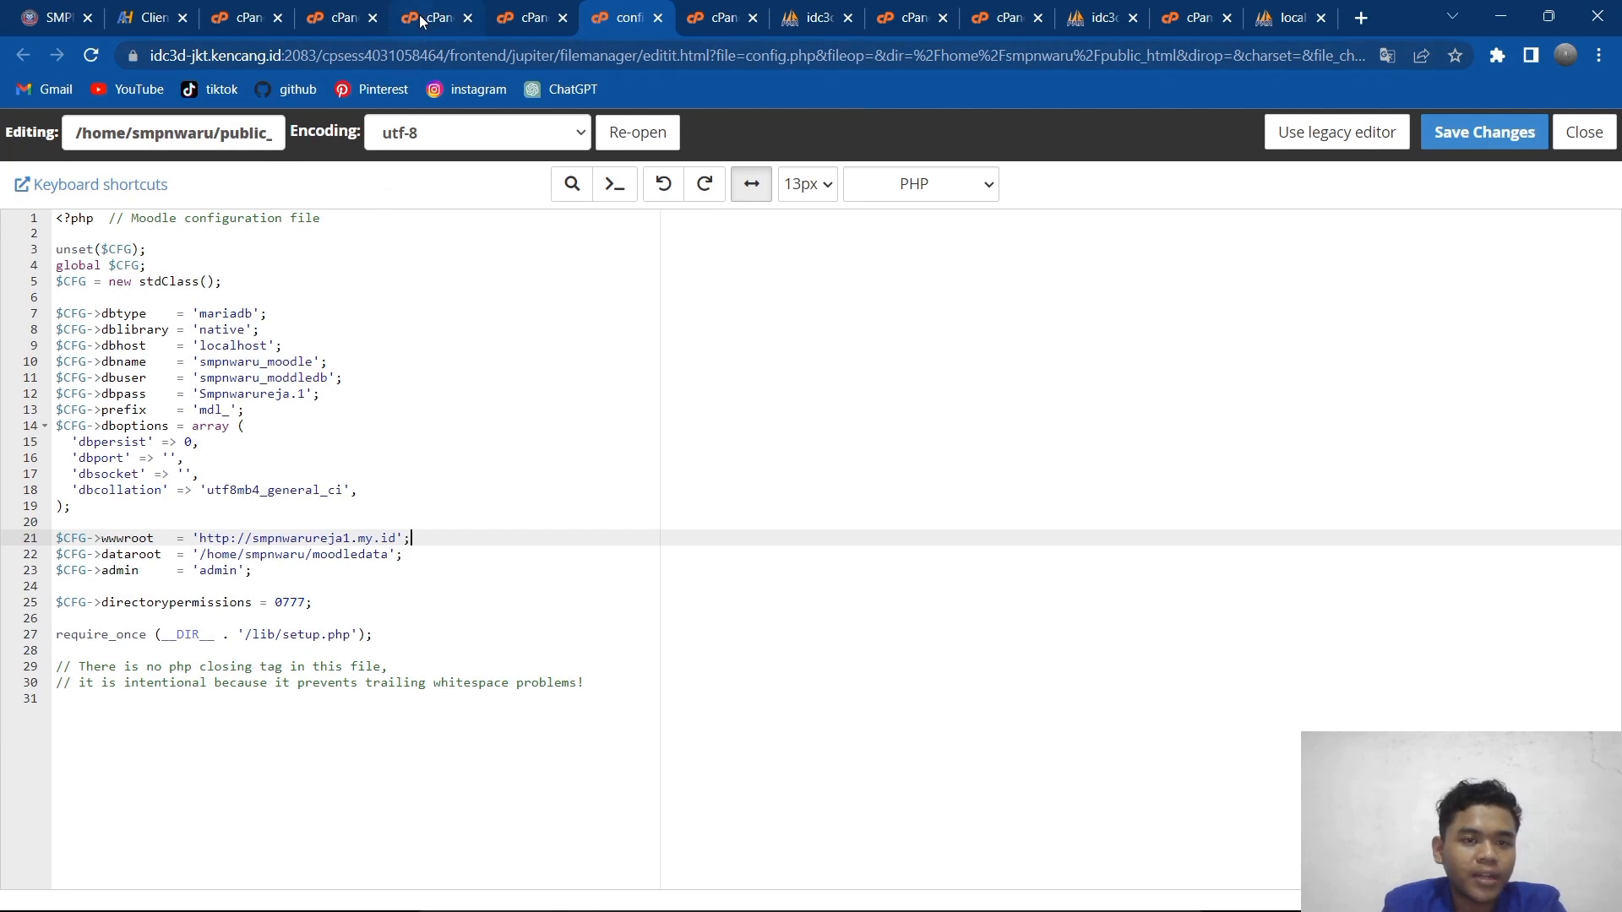
{"action": "left_click", "coordinate": [343, 17]}
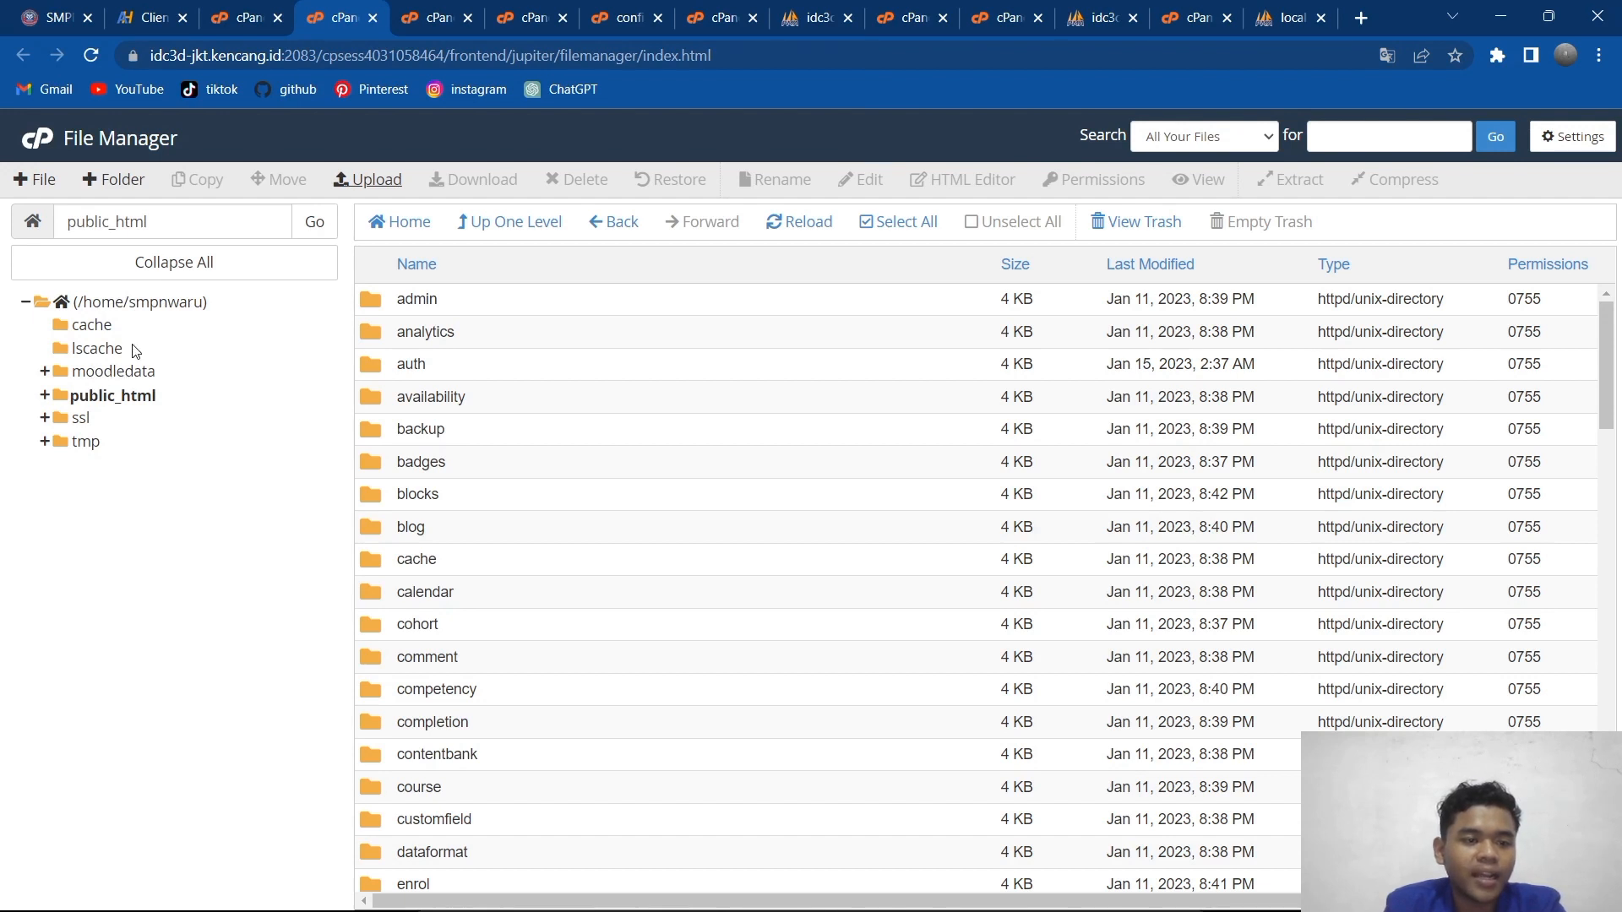
Step: Compare the moodledata folder in /home/smpnwaru with the dataroot path in config.php, and save and close the file
{"action": "left_click", "coordinate": [176, 302]}
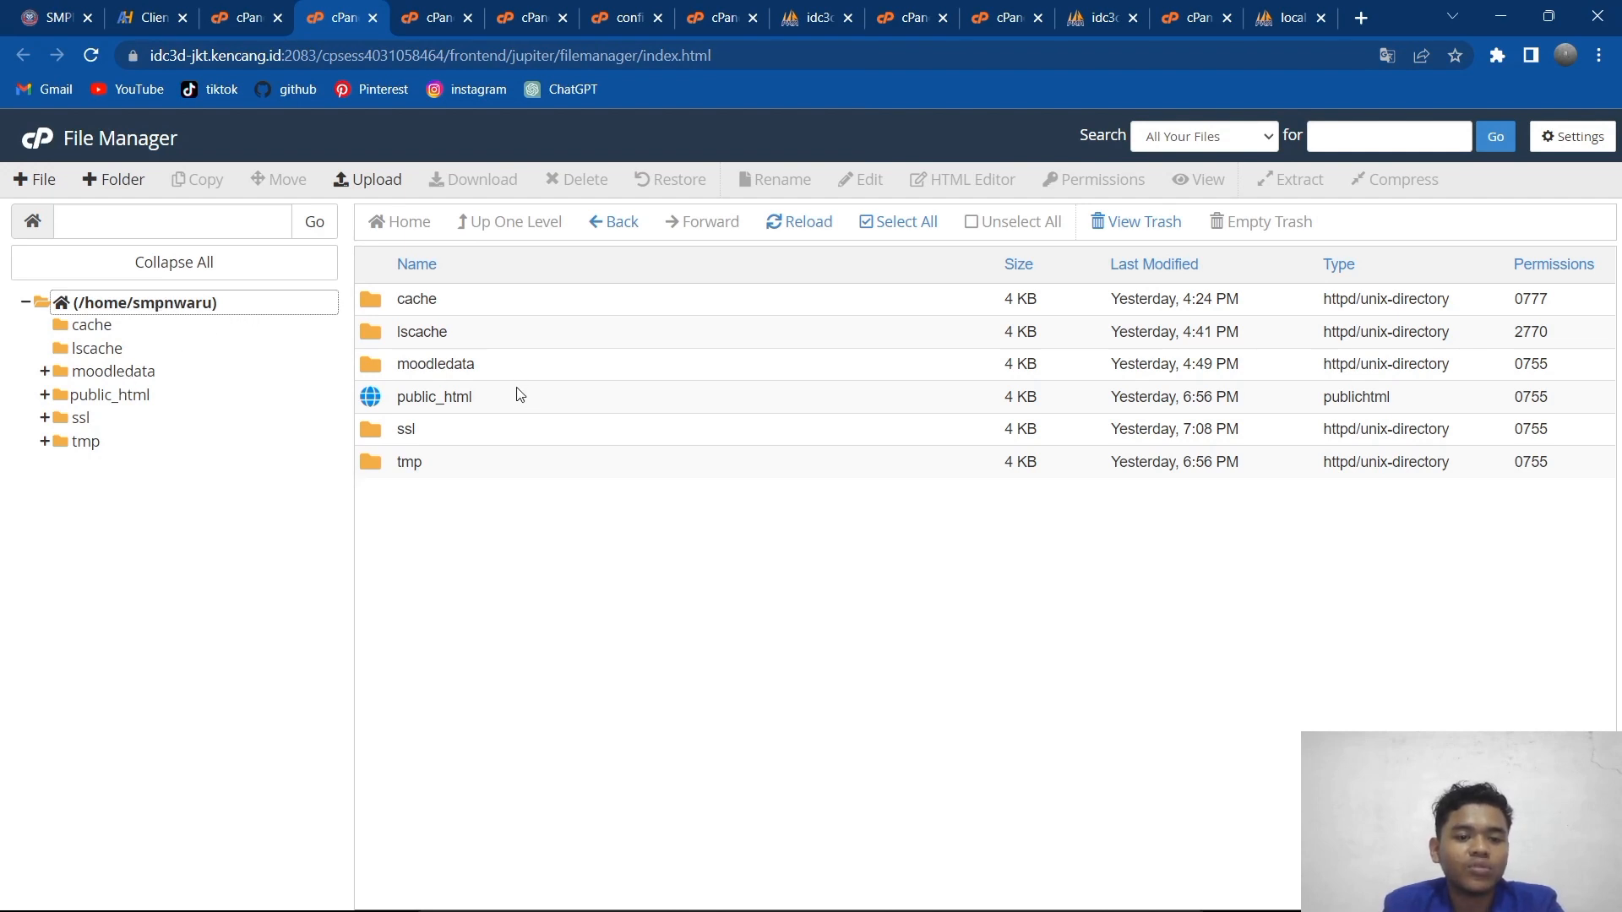
{"action": "left_click", "coordinate": [608, 10]}
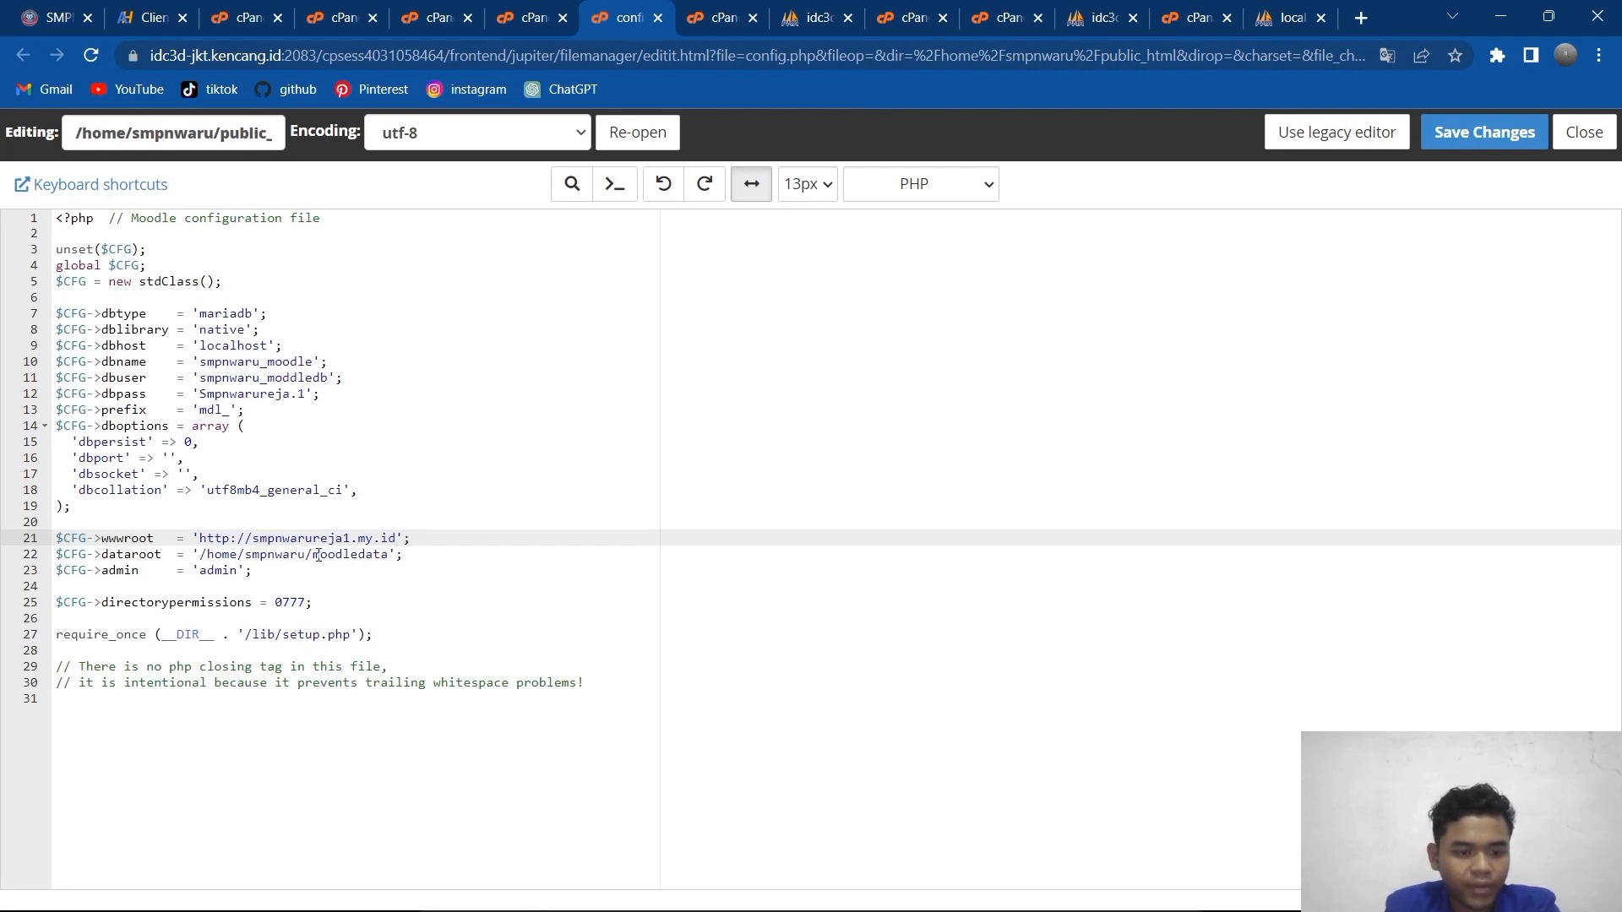
{"action": "left_click", "coordinate": [407, 550]}
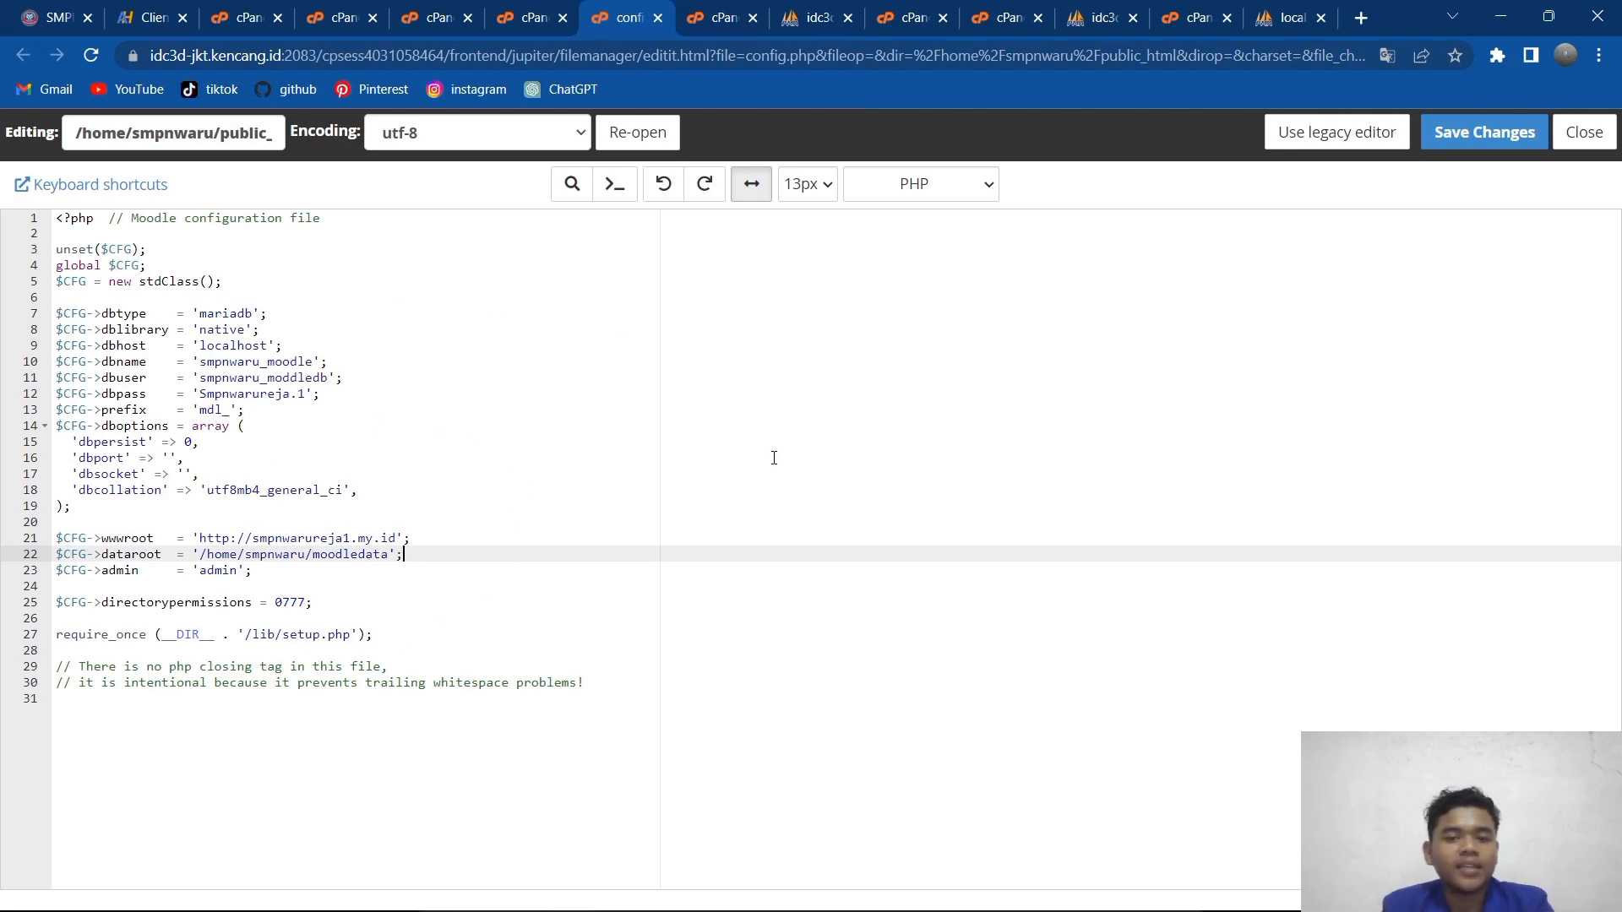
{"action": "left_click", "coordinate": [1454, 135]}
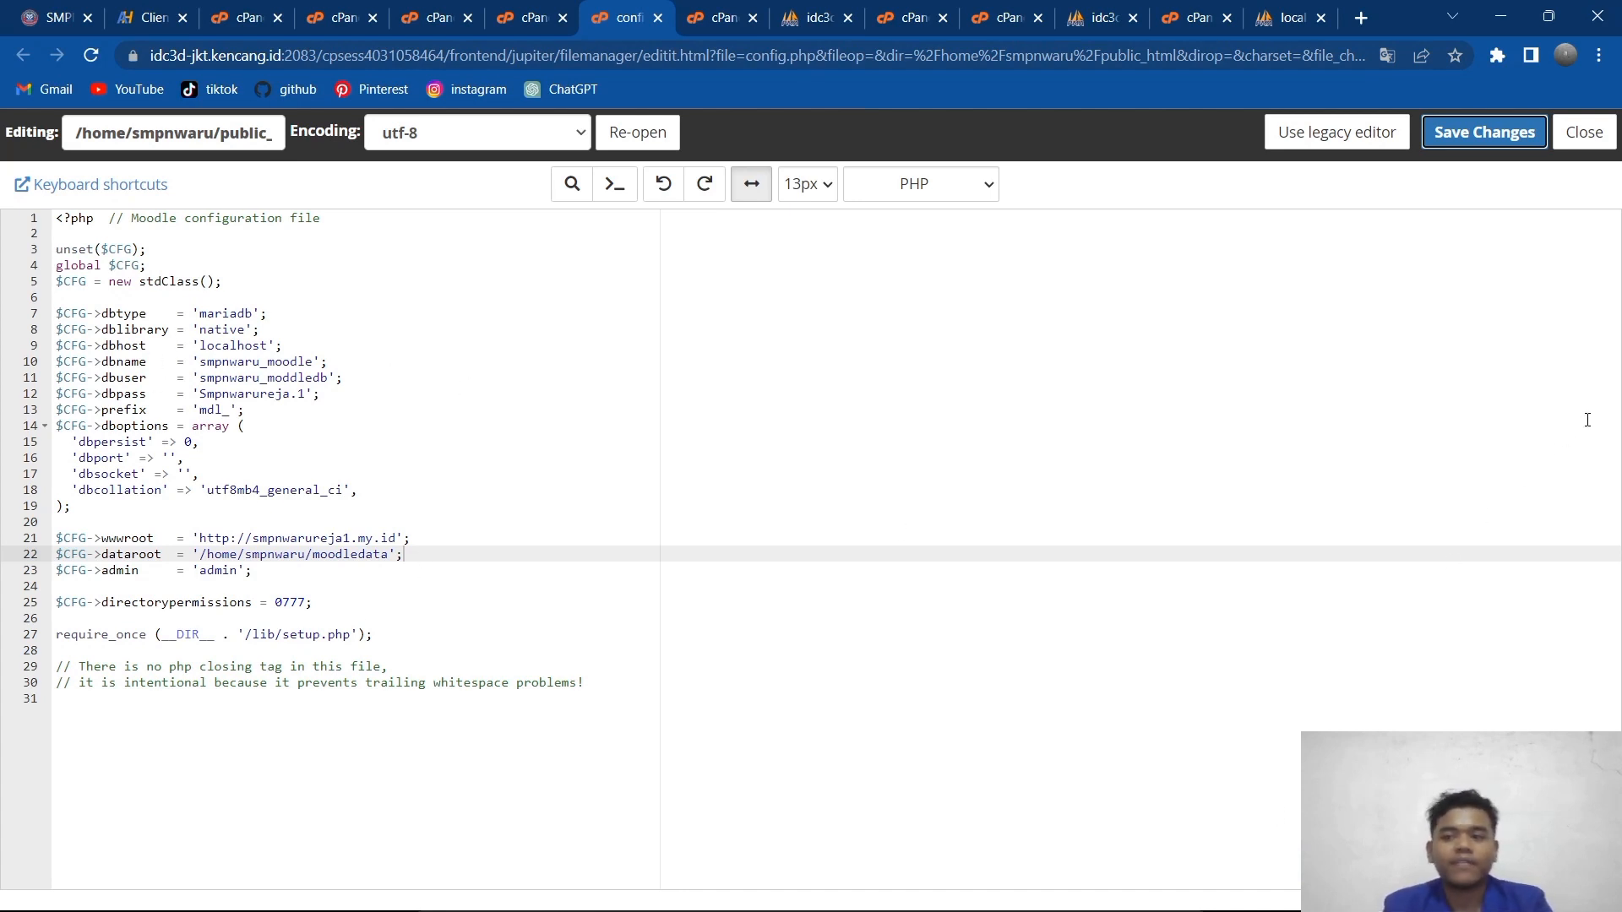
{"action": "left_click", "coordinate": [1573, 137]}
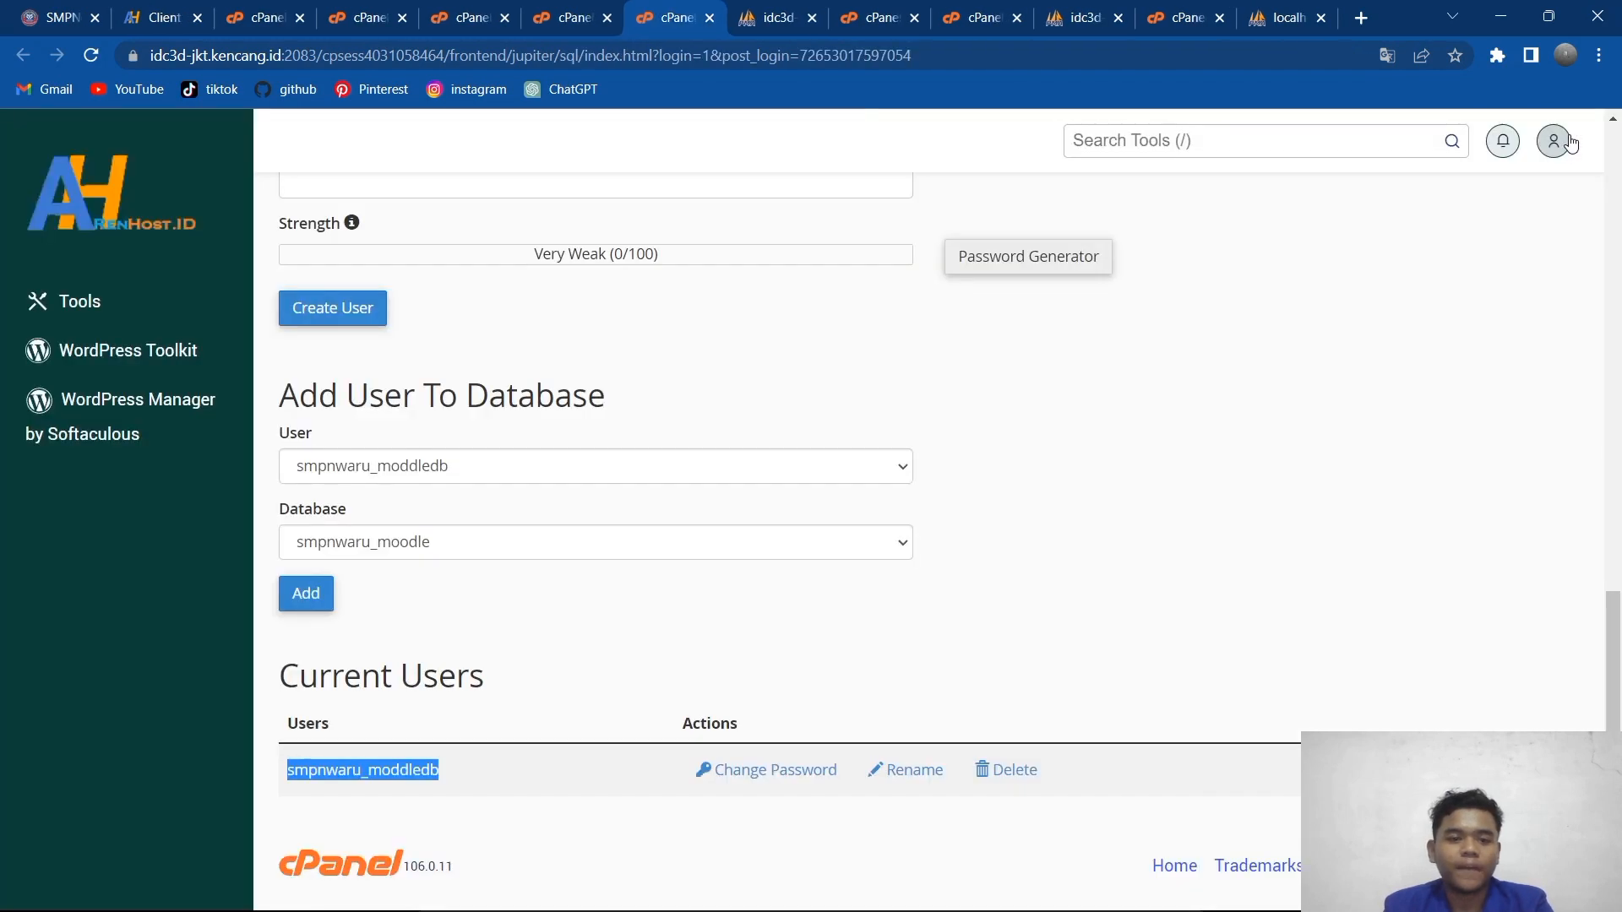
Step: Download config.php from the public_html folder in File Manager and dismiss the downloads bar
{"action": "scroll", "coordinate": [773, 442], "scroll_direction": "up", "scroll_amount": 10}
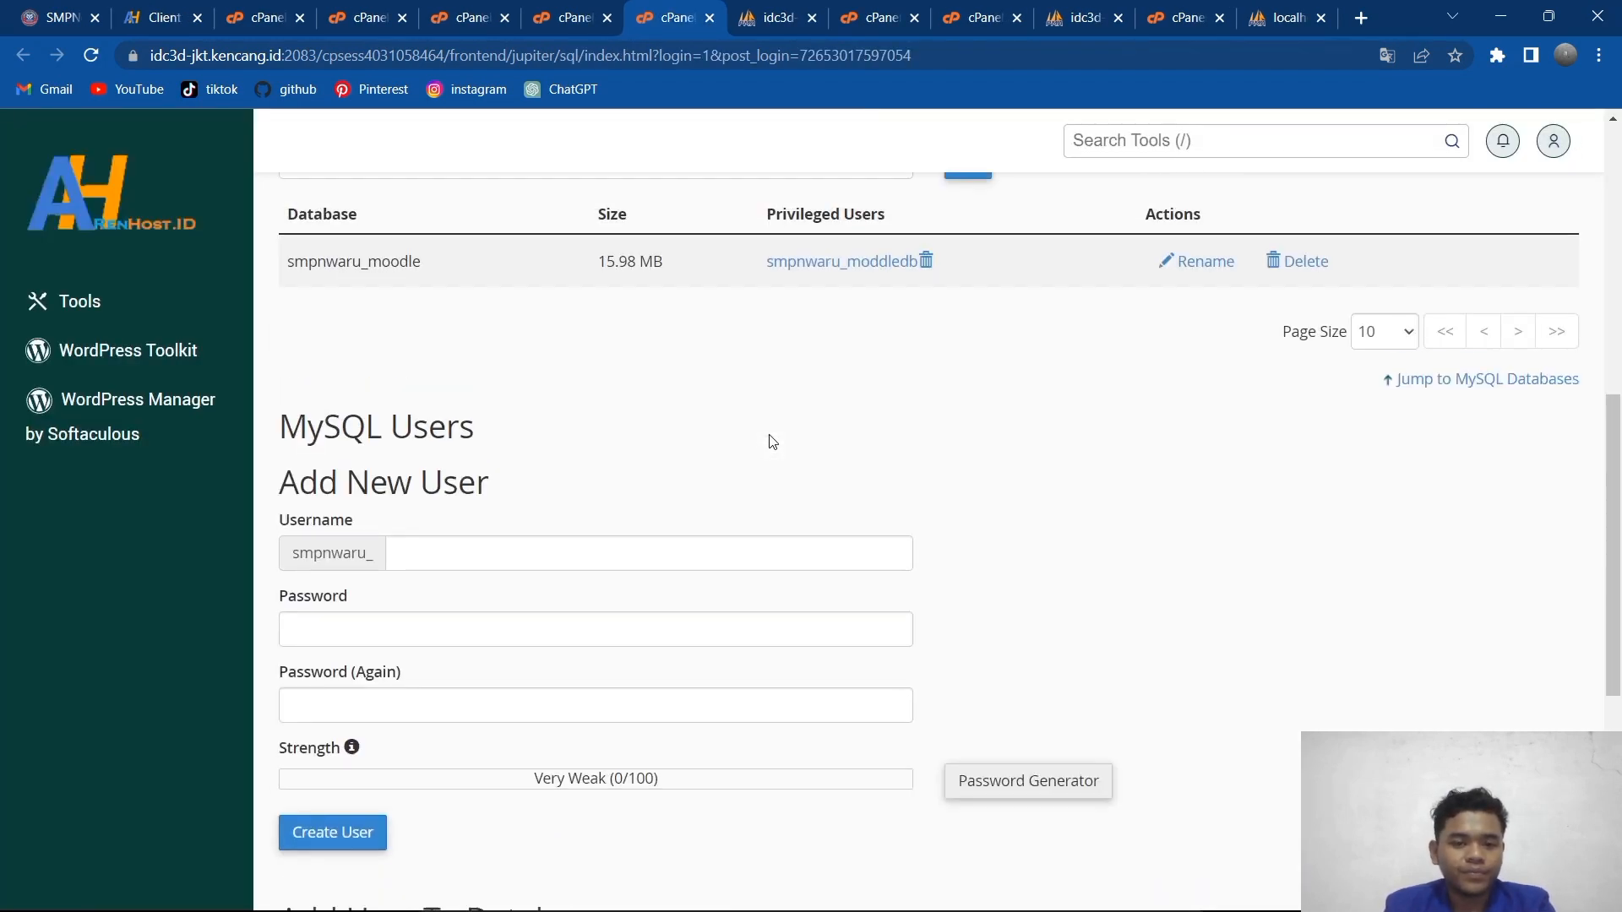
{"action": "left_click", "coordinate": [582, 10]}
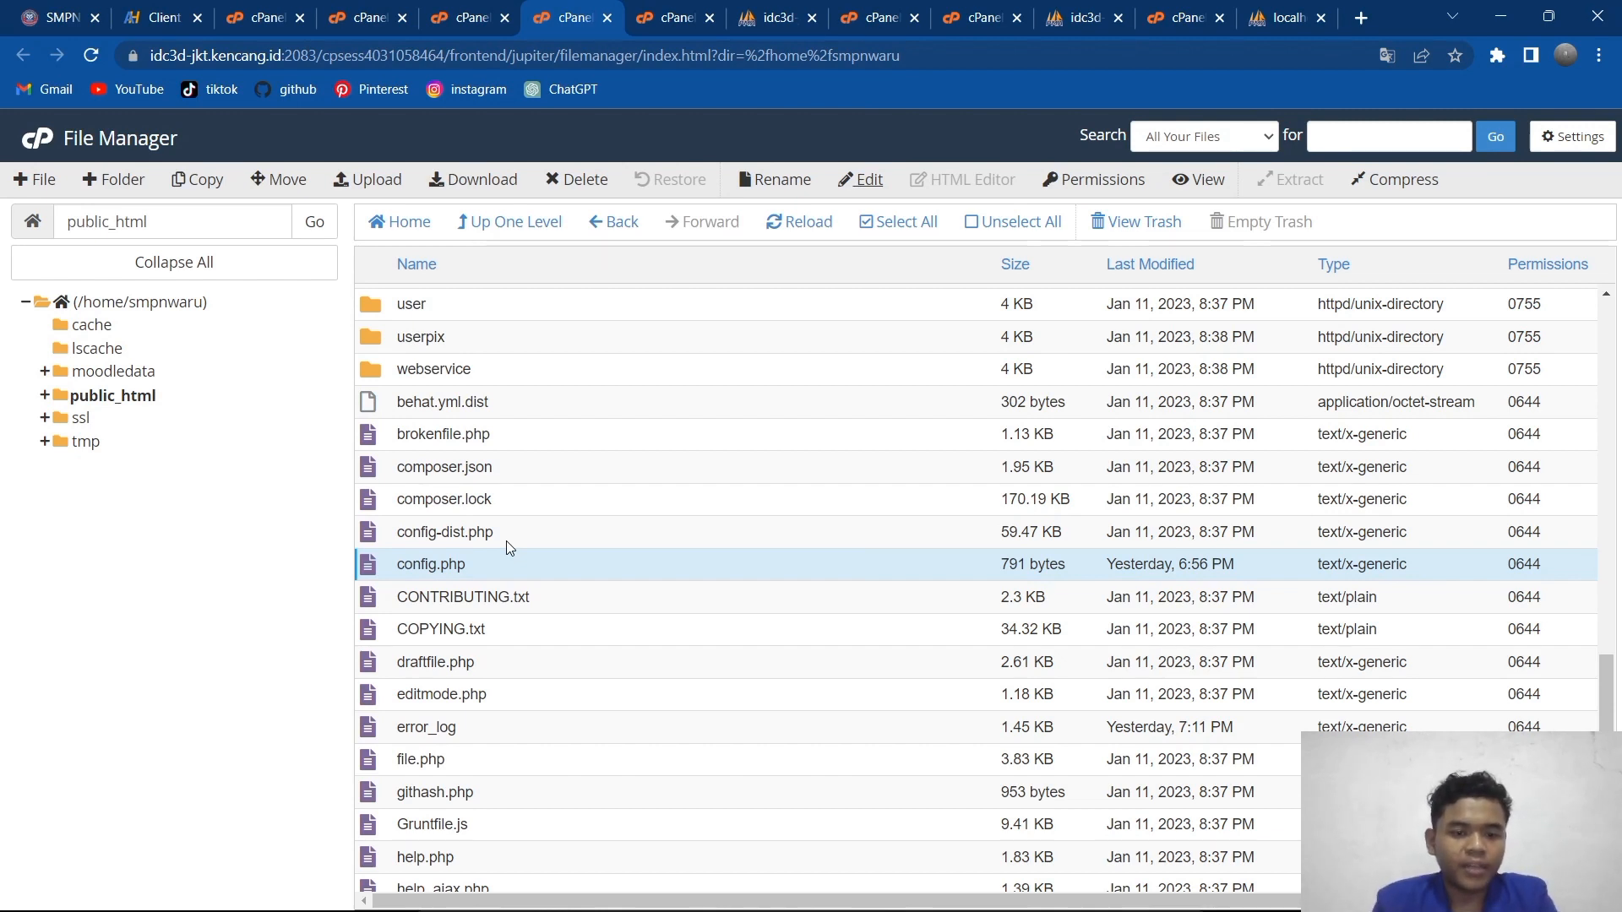
{"action": "double_click", "coordinate": [551, 577]}
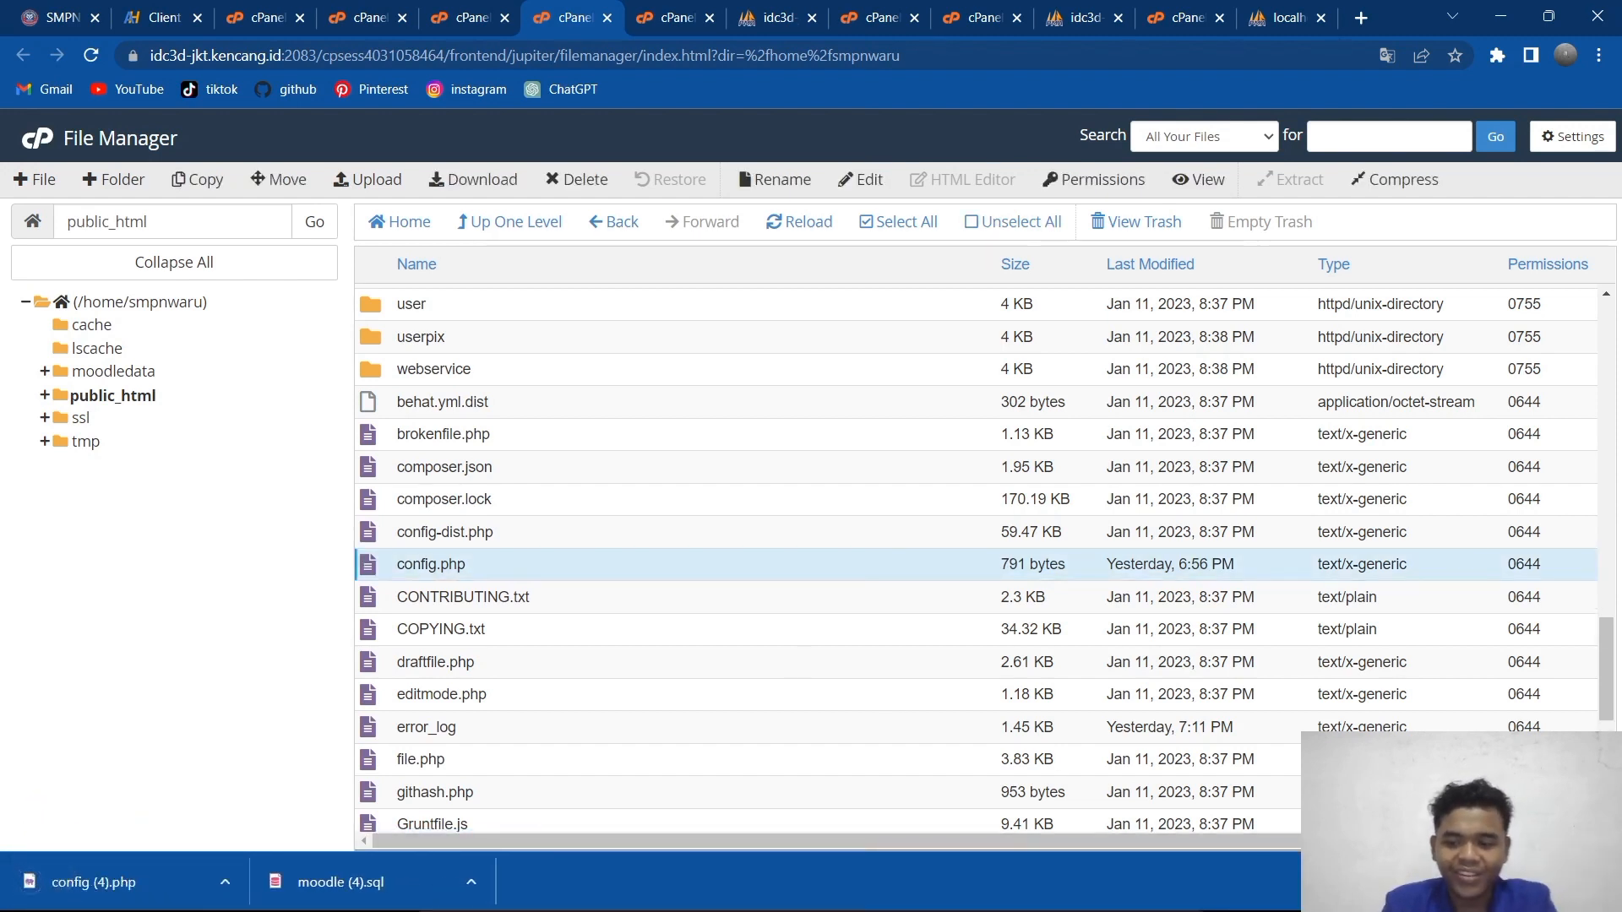
{"action": "left_click", "coordinate": [1598, 882]}
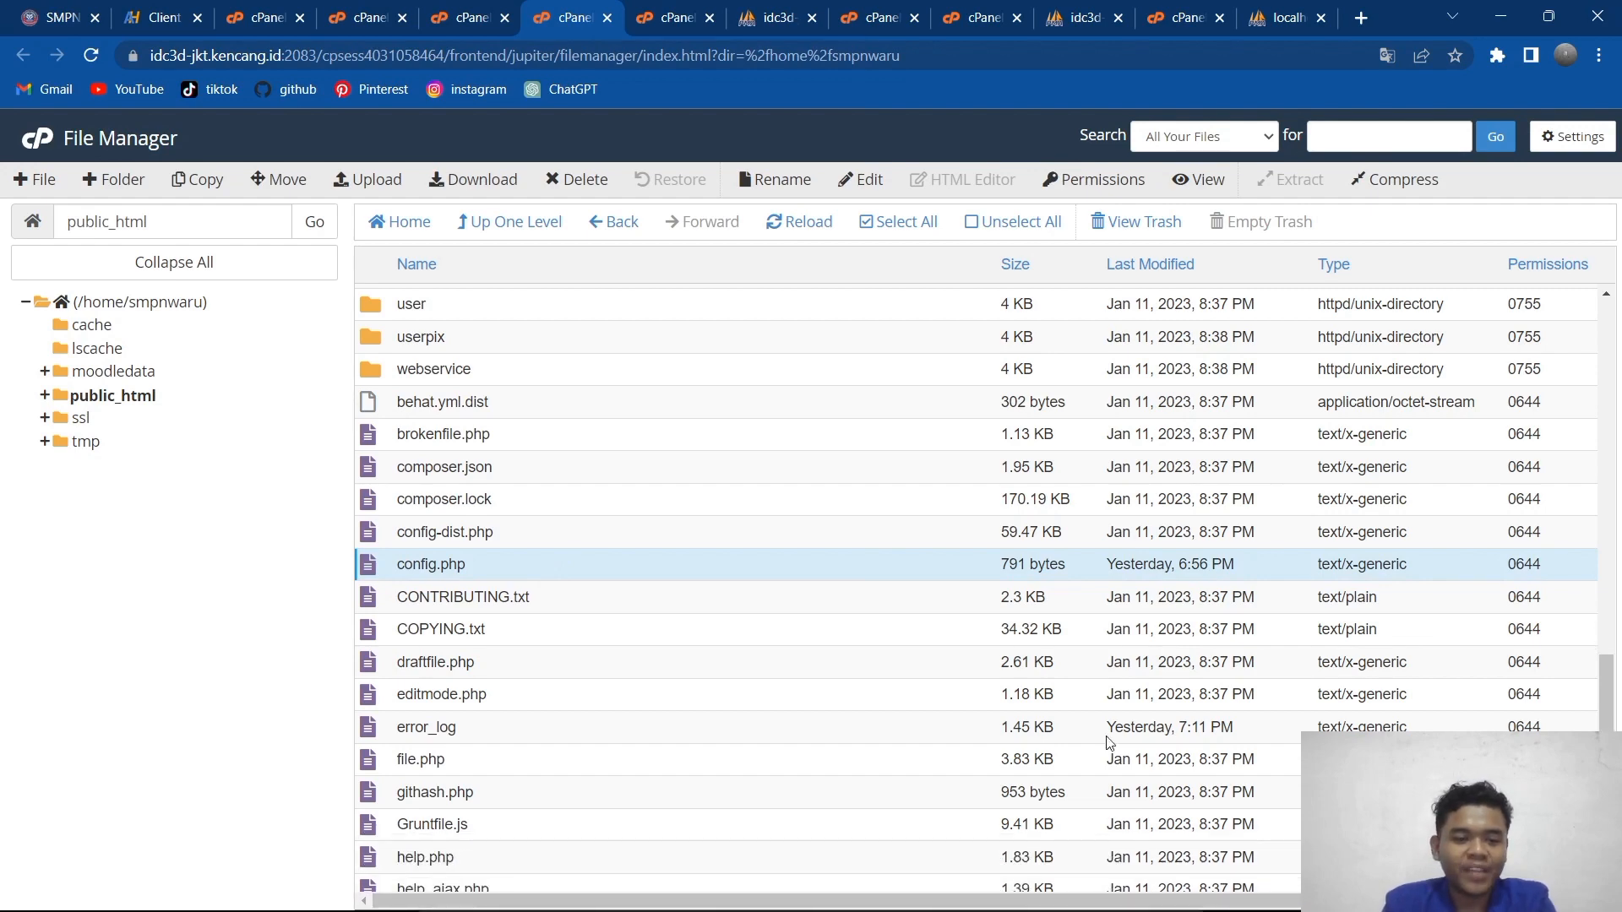
{"action": "scroll", "coordinate": [1075, 726], "scroll_direction": "down", "scroll_amount": 5}
{"action": "scroll", "coordinate": [1075, 727], "scroll_direction": "up", "scroll_amount": 15}
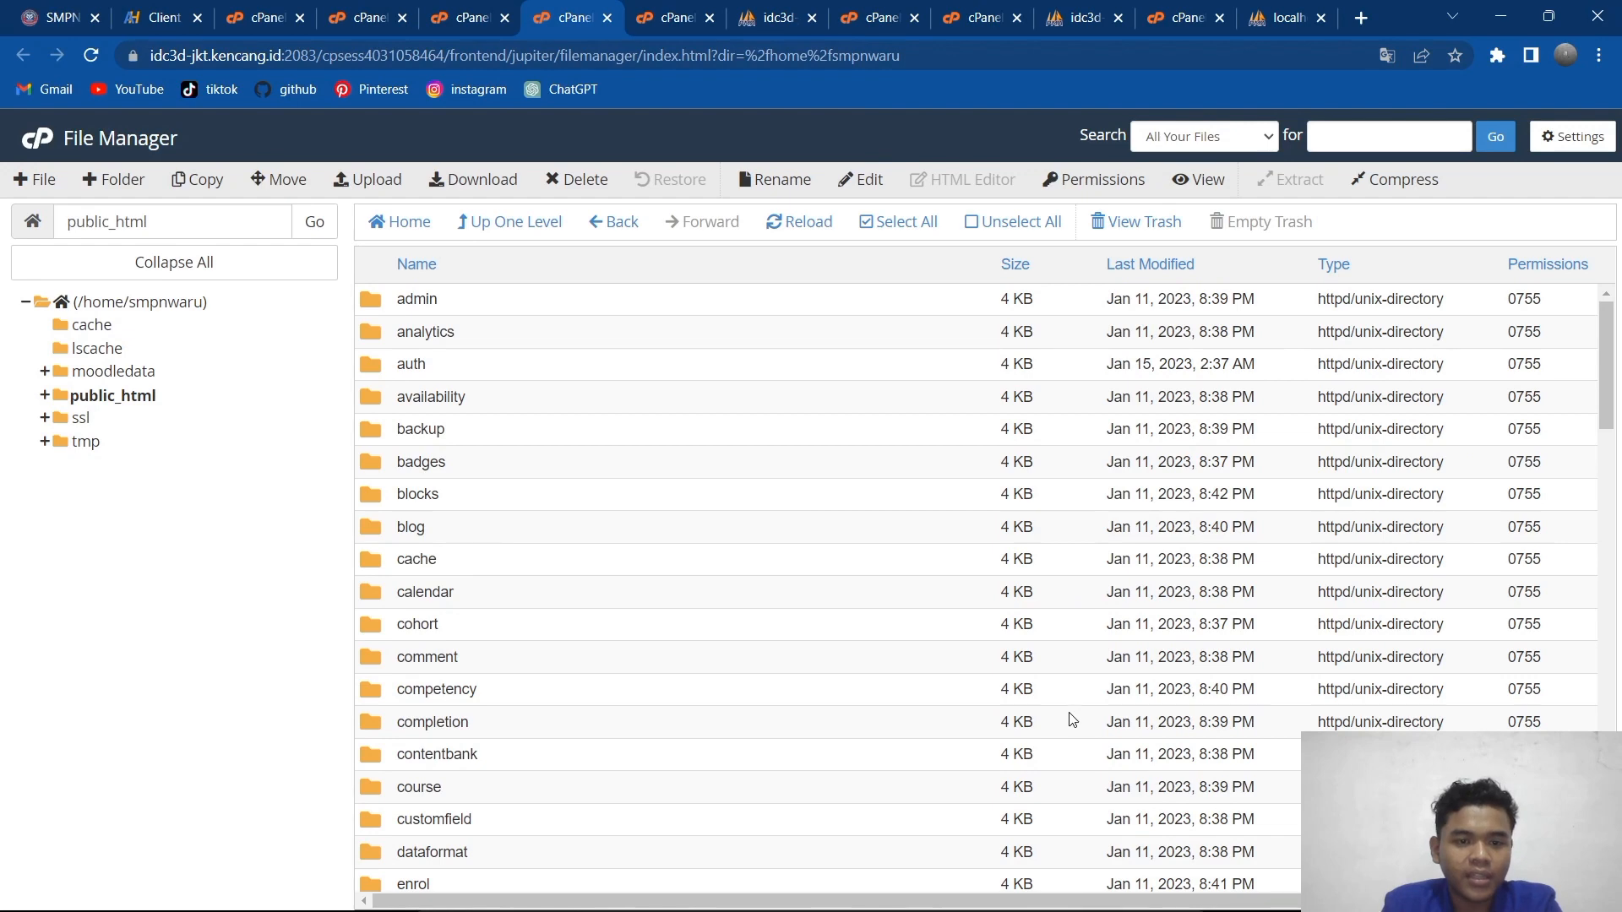
{"action": "left_click", "coordinate": [465, 10]}
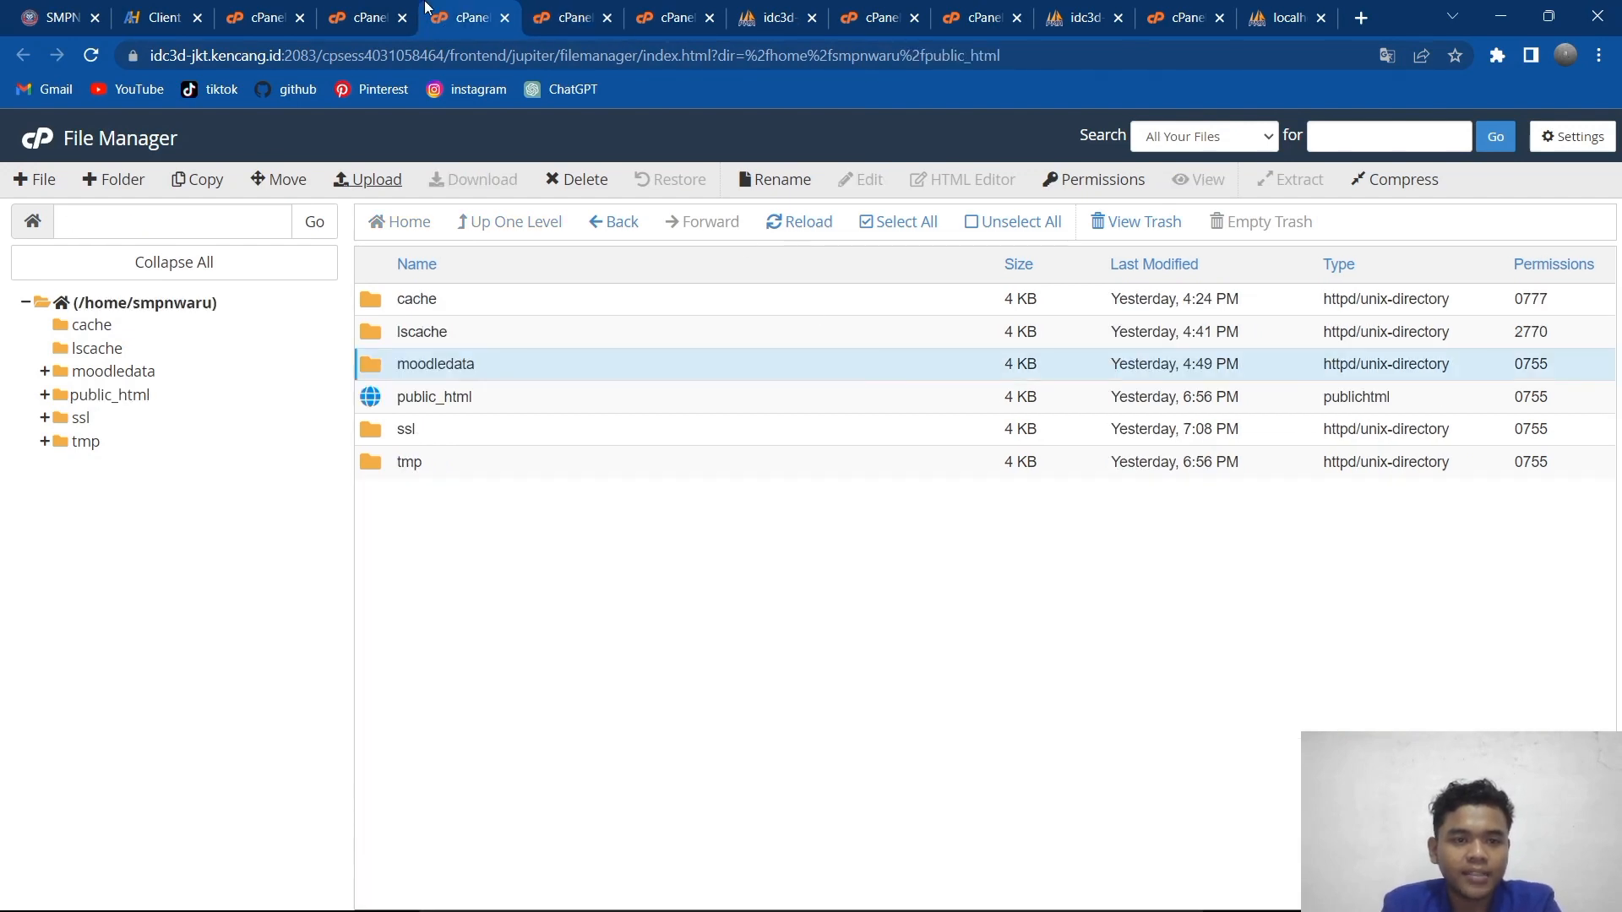
{"action": "left_click", "coordinate": [342, 9]}
{"action": "left_click", "coordinate": [258, 11]}
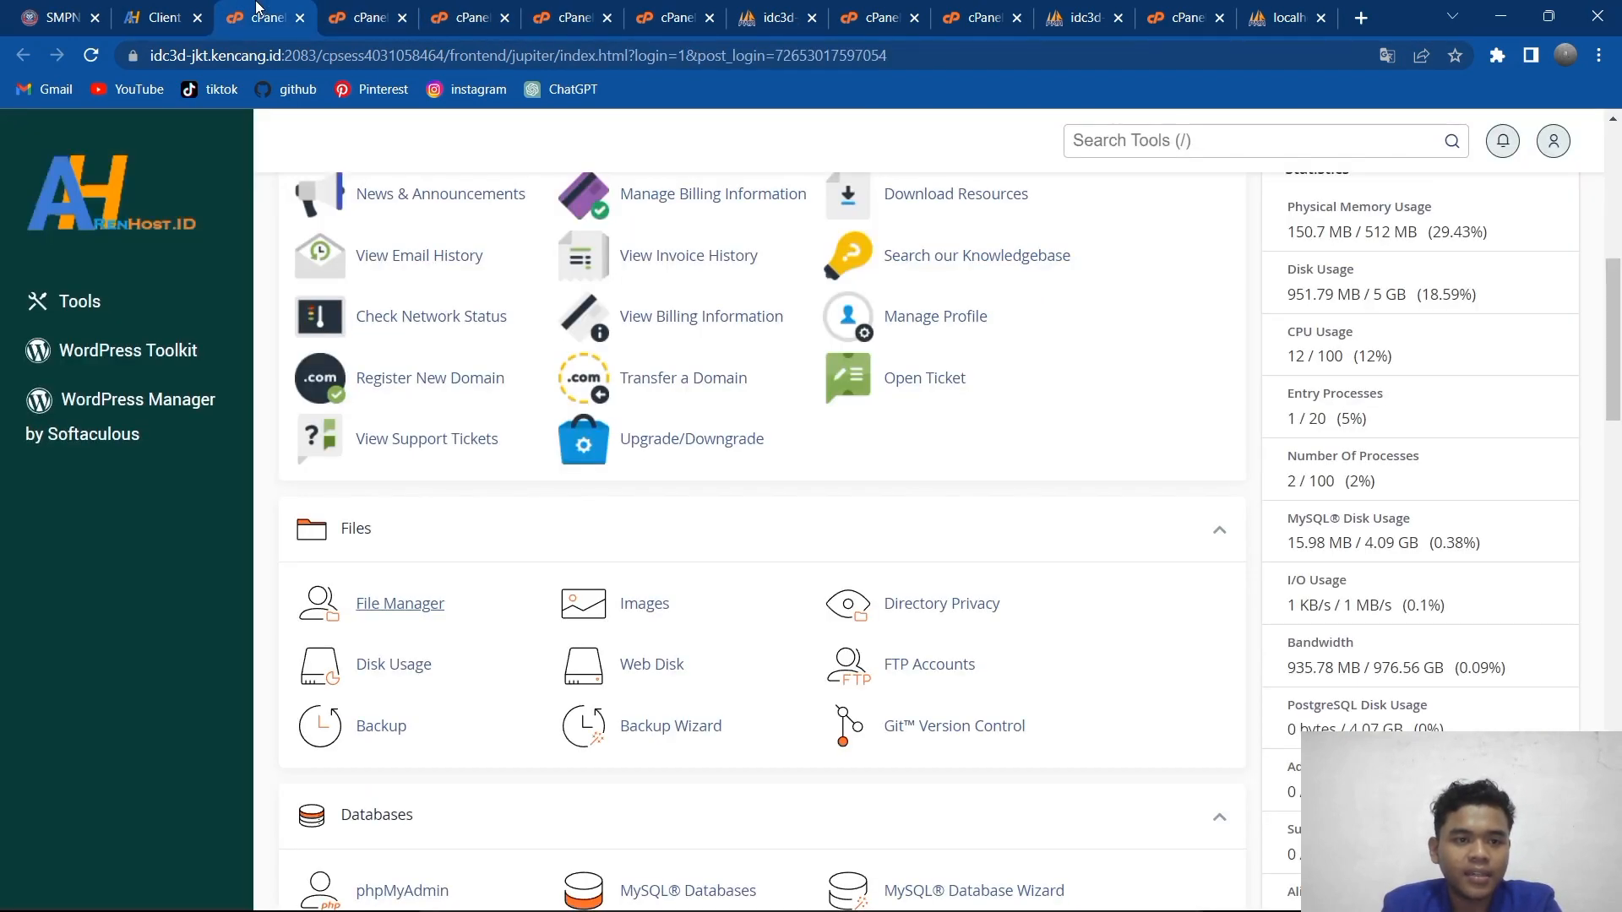
{"action": "scroll", "coordinate": [533, 265], "scroll_direction": "up", "scroll_amount": 8}
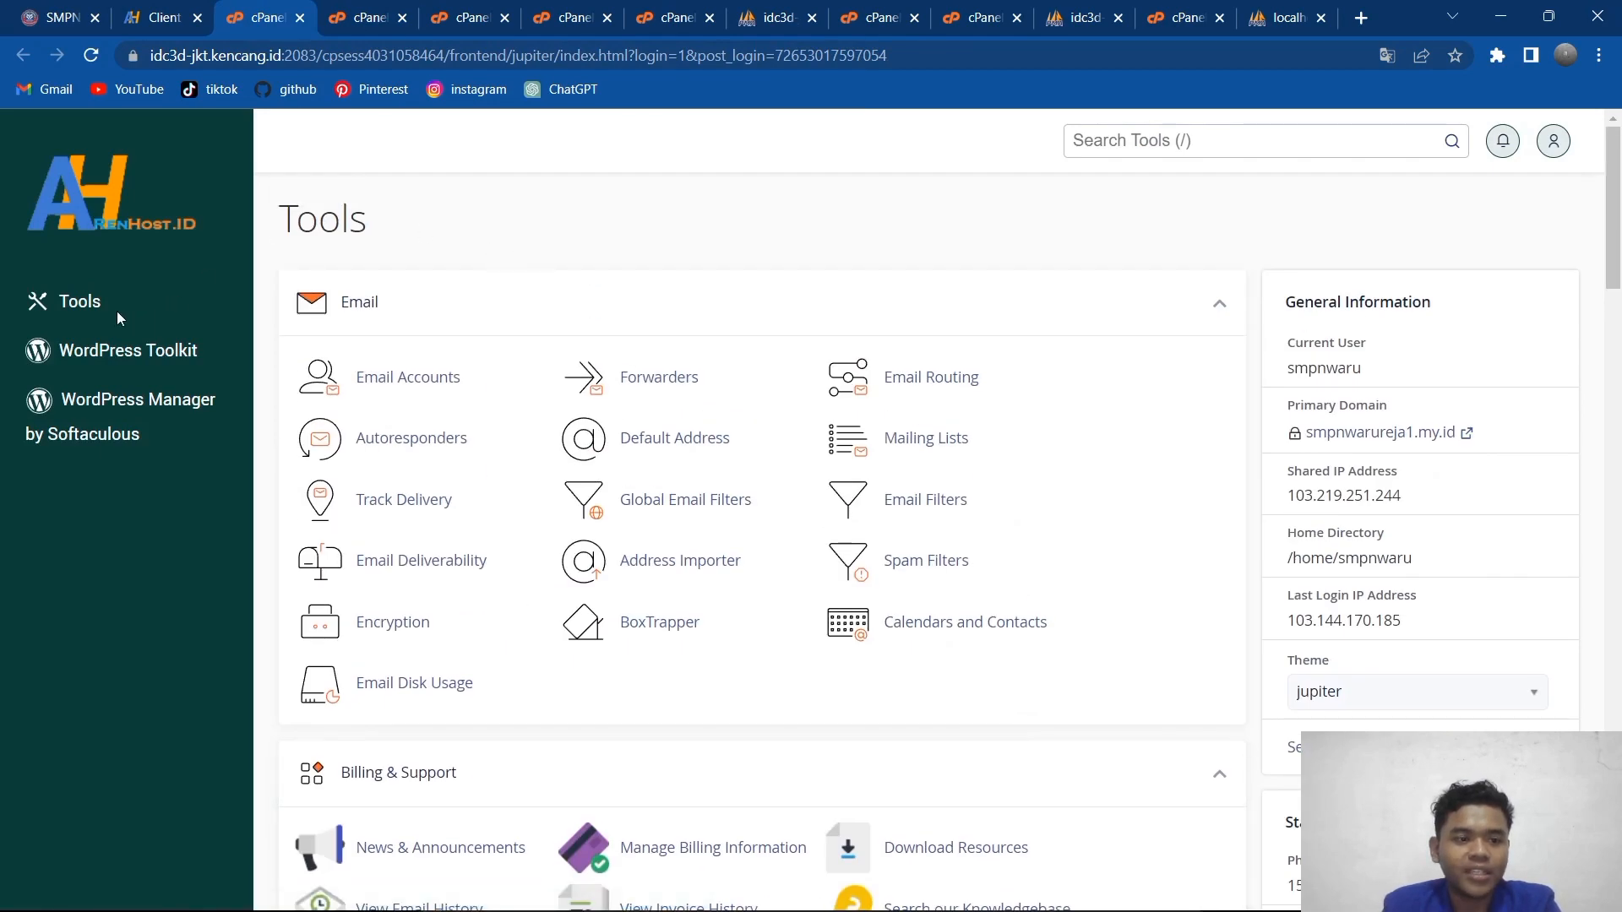
{"action": "left_click", "coordinate": [163, 10]}
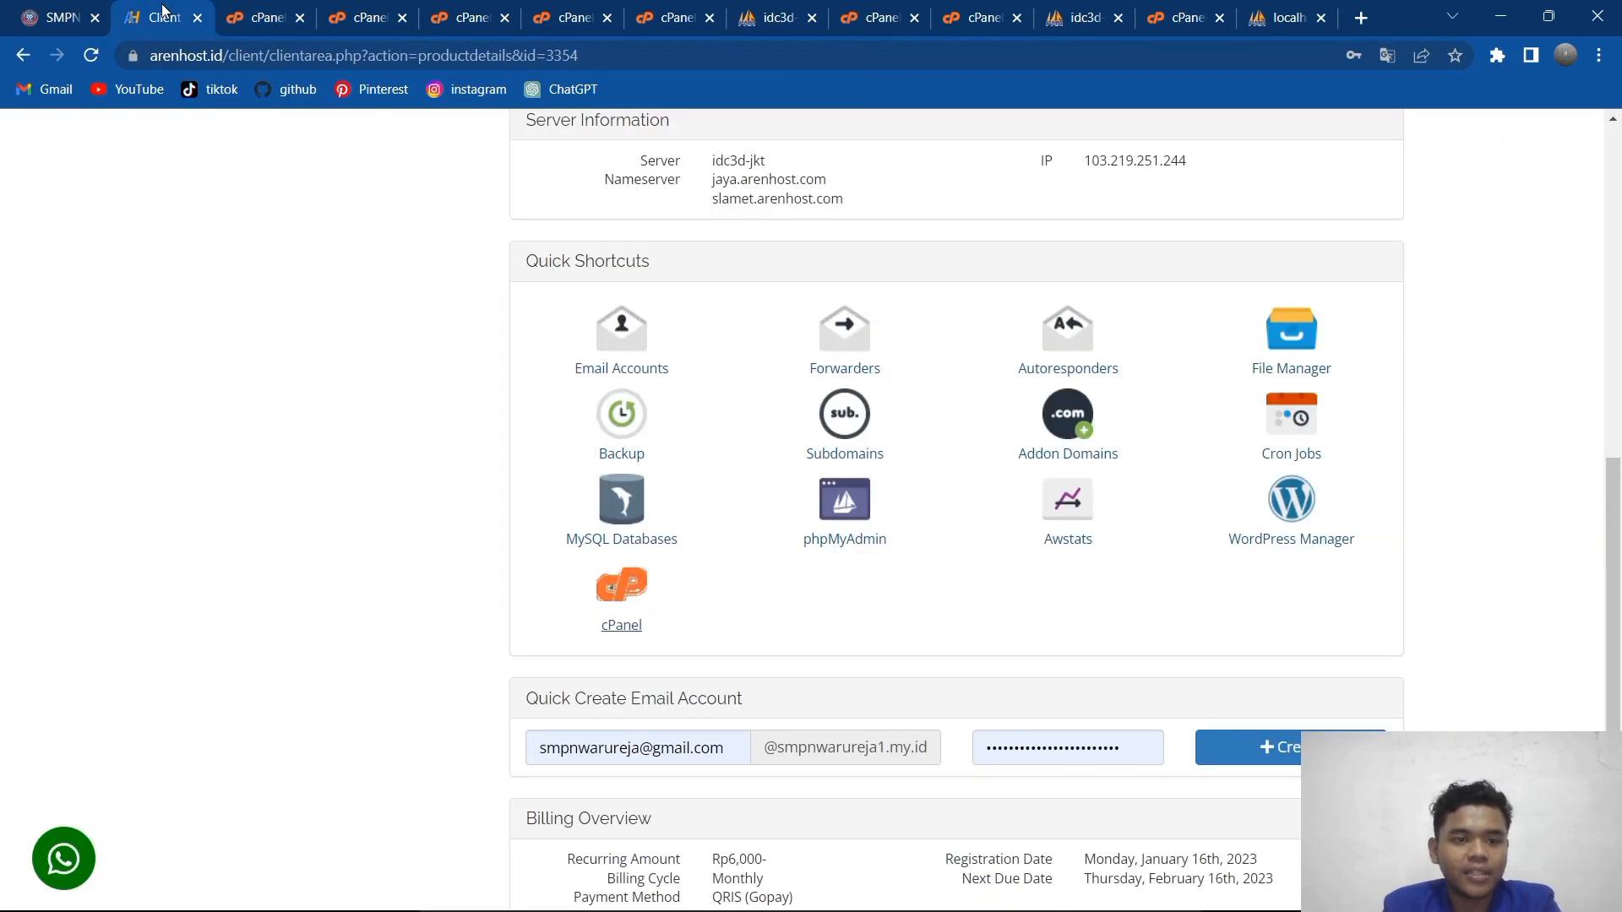
{"action": "scroll", "coordinate": [657, 376], "scroll_direction": "up", "scroll_amount": 7}
{"action": "scroll", "coordinate": [658, 379], "scroll_direction": "up", "scroll_amount": 2}
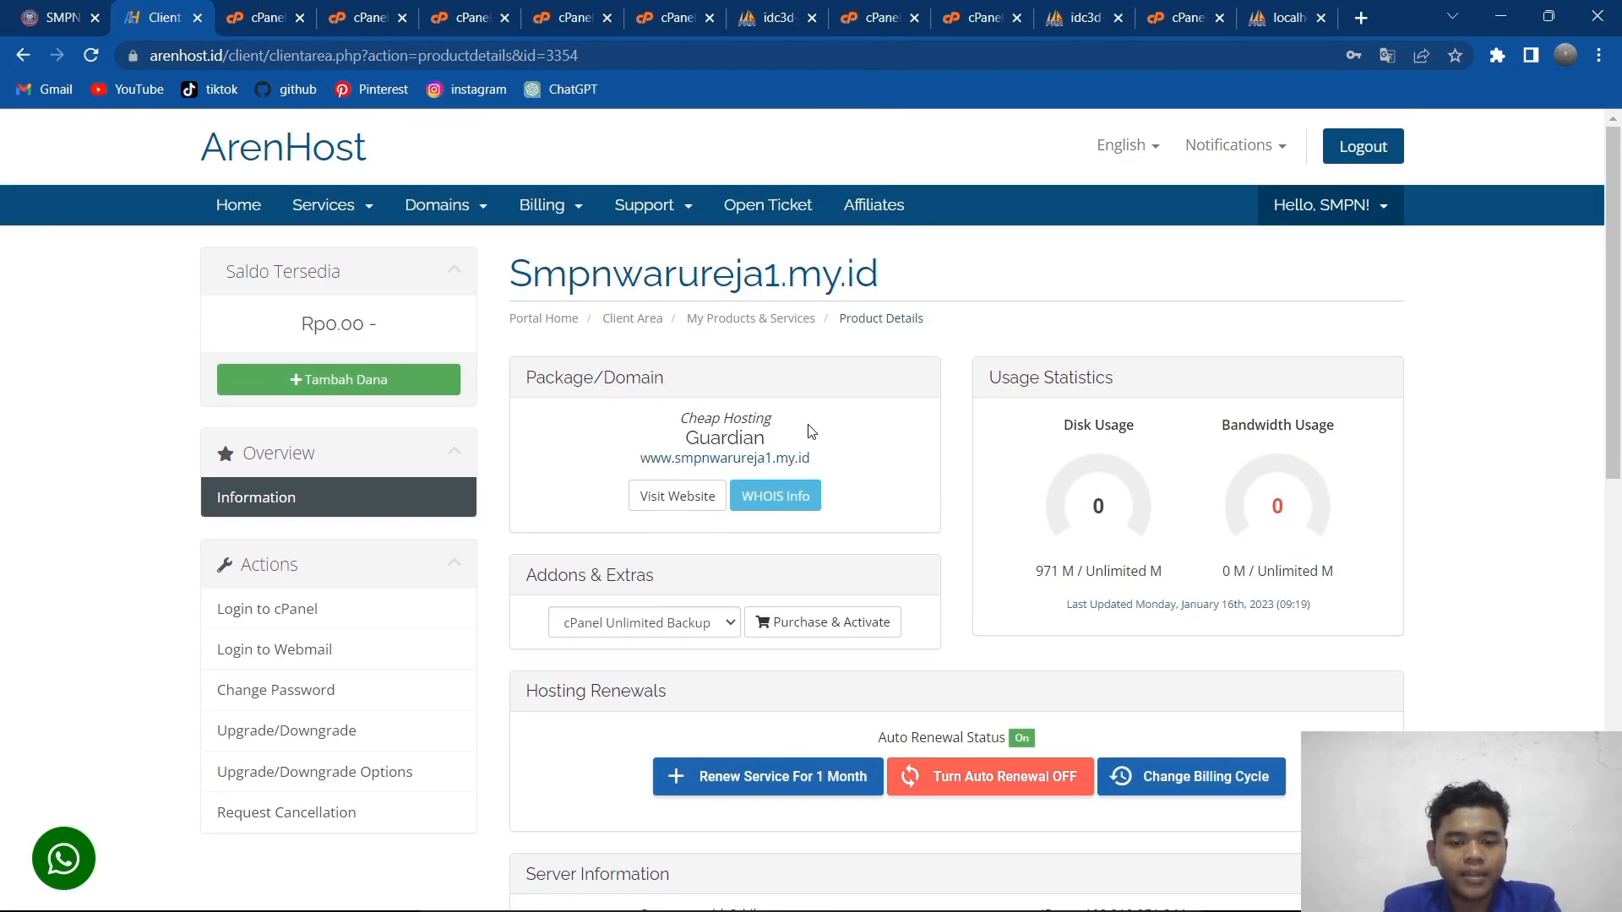
{"action": "right_click", "coordinate": [782, 461]}
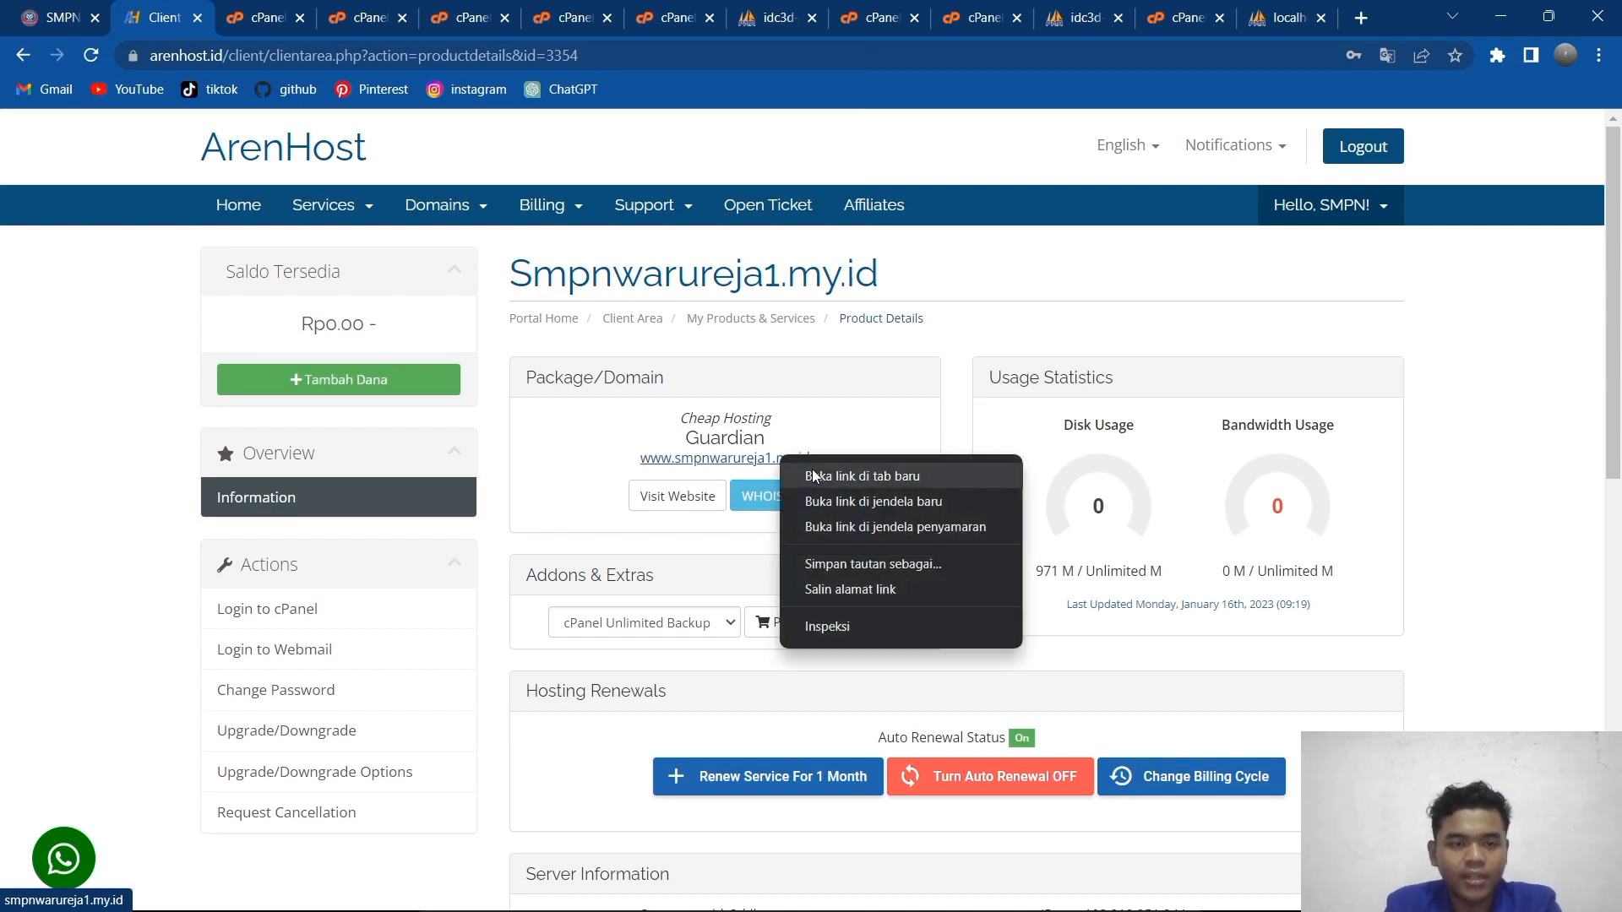
{"action": "left_click", "coordinate": [813, 478]}
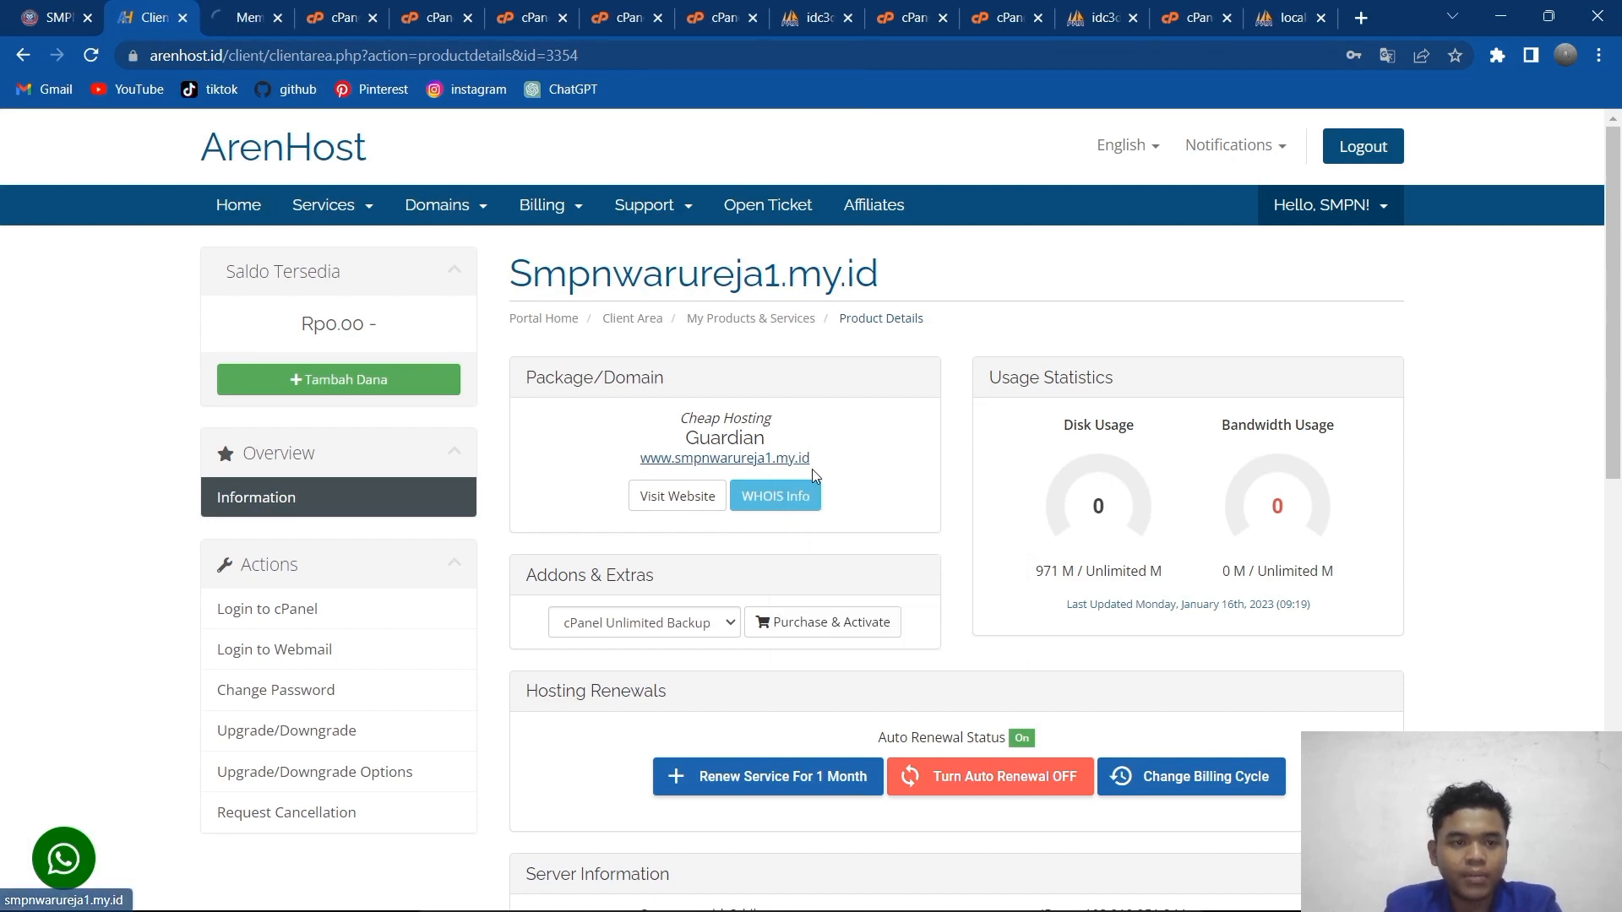
{"action": "left_click", "coordinate": [247, 13]}
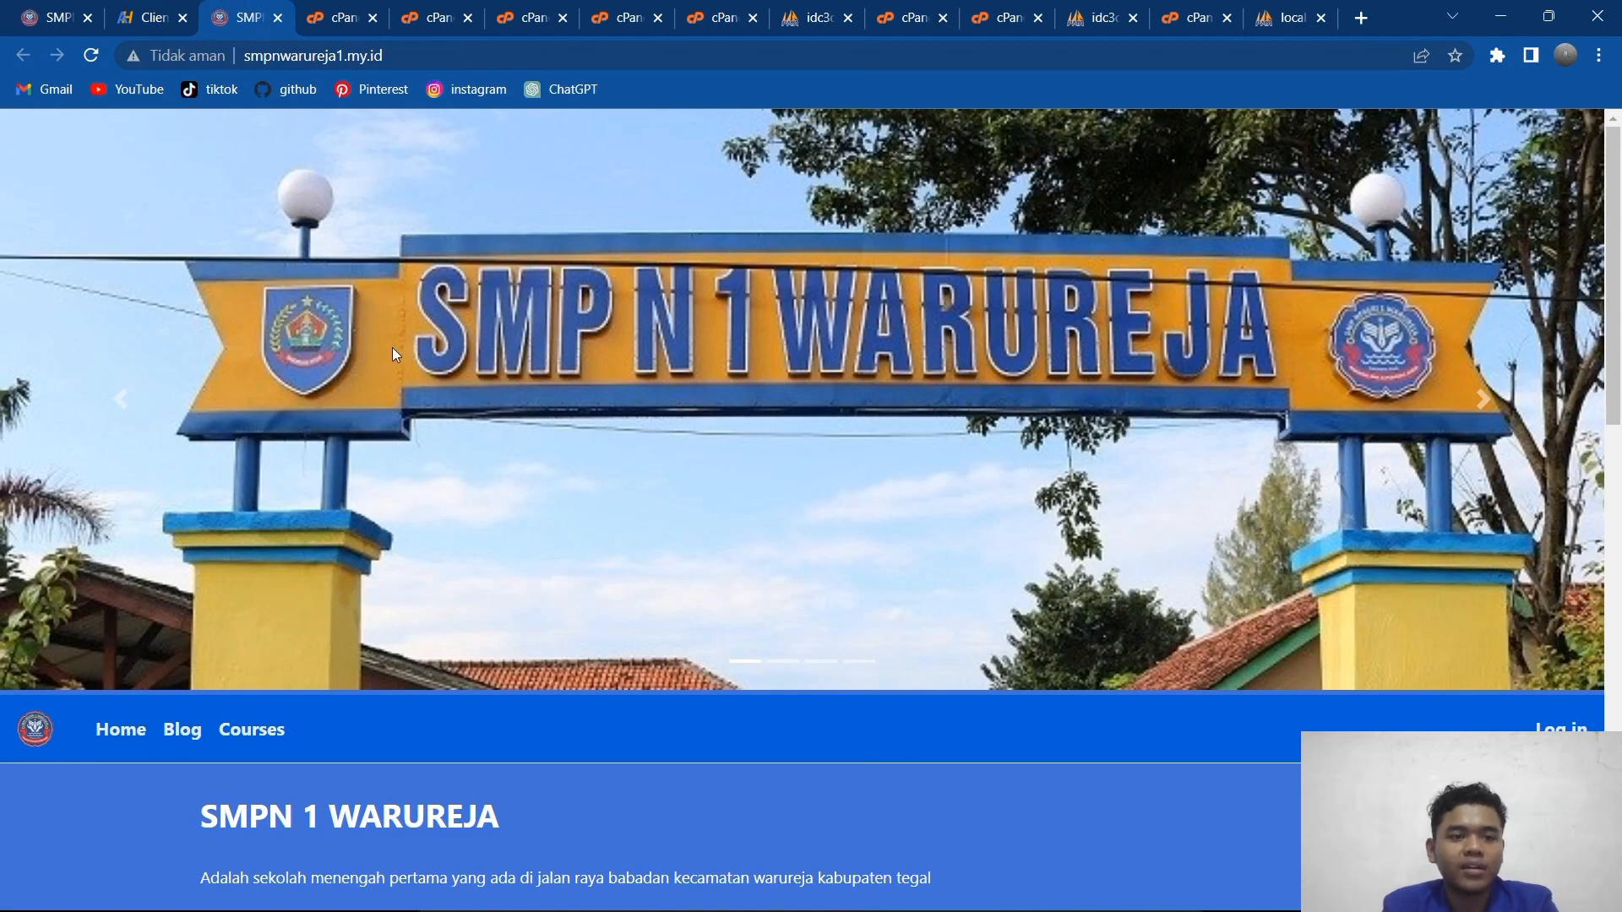
Step: Look through the hosted SMPN 1 WARUREJA home page down to its final section and back up
{"action": "scroll", "coordinate": [392, 347], "scroll_direction": "down", "scroll_amount": 2}
{"action": "scroll", "coordinate": [392, 347], "scroll_direction": "down", "scroll_amount": 10}
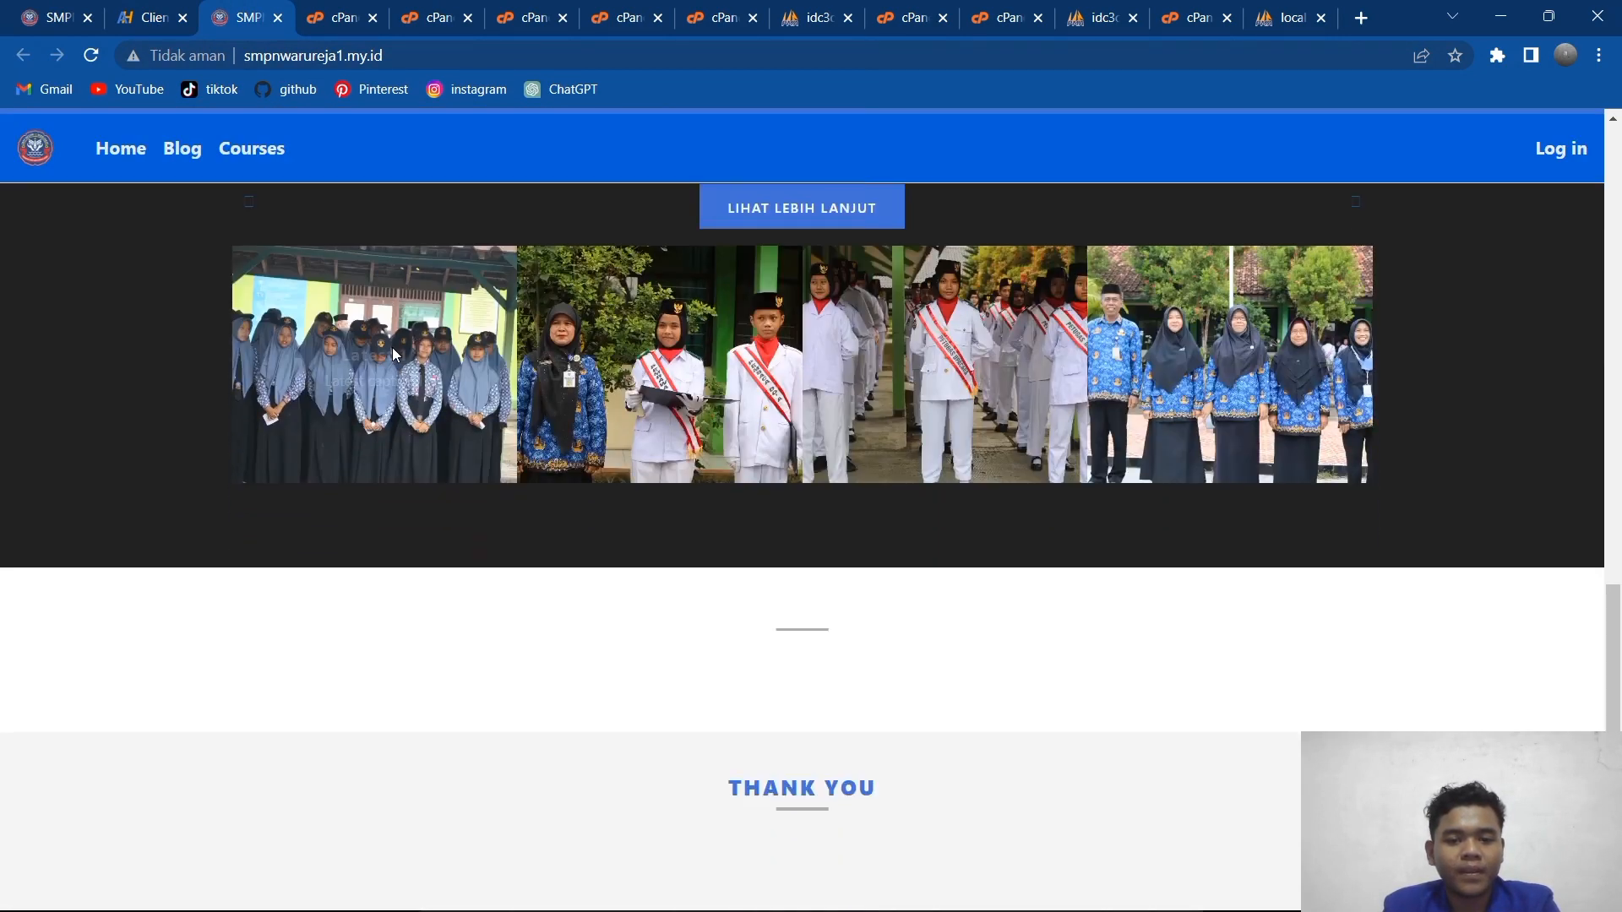
{"action": "scroll", "coordinate": [392, 347], "scroll_direction": "up", "scroll_amount": 6}
{"action": "scroll", "coordinate": [392, 350], "scroll_direction": "up", "scroll_amount": 7}
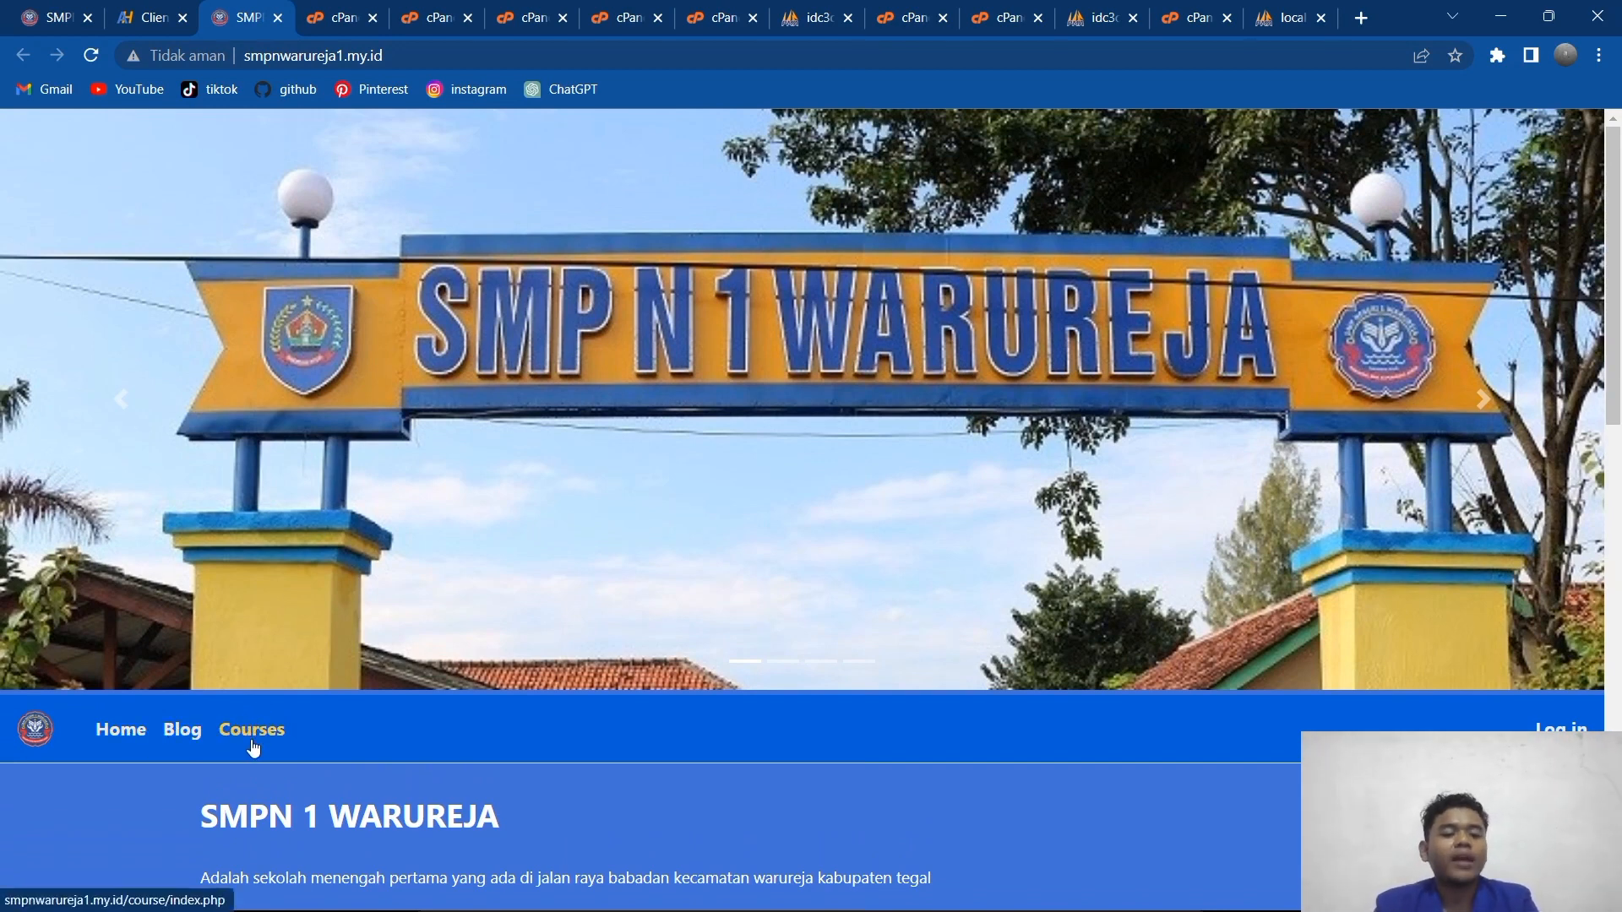
Step: Browse the site's courses through KELAS VII and BAHASA INDONESIA to the BAB 1 (JELAJAH NUSANTARA) category
{"action": "left_click", "coordinate": [253, 731]}
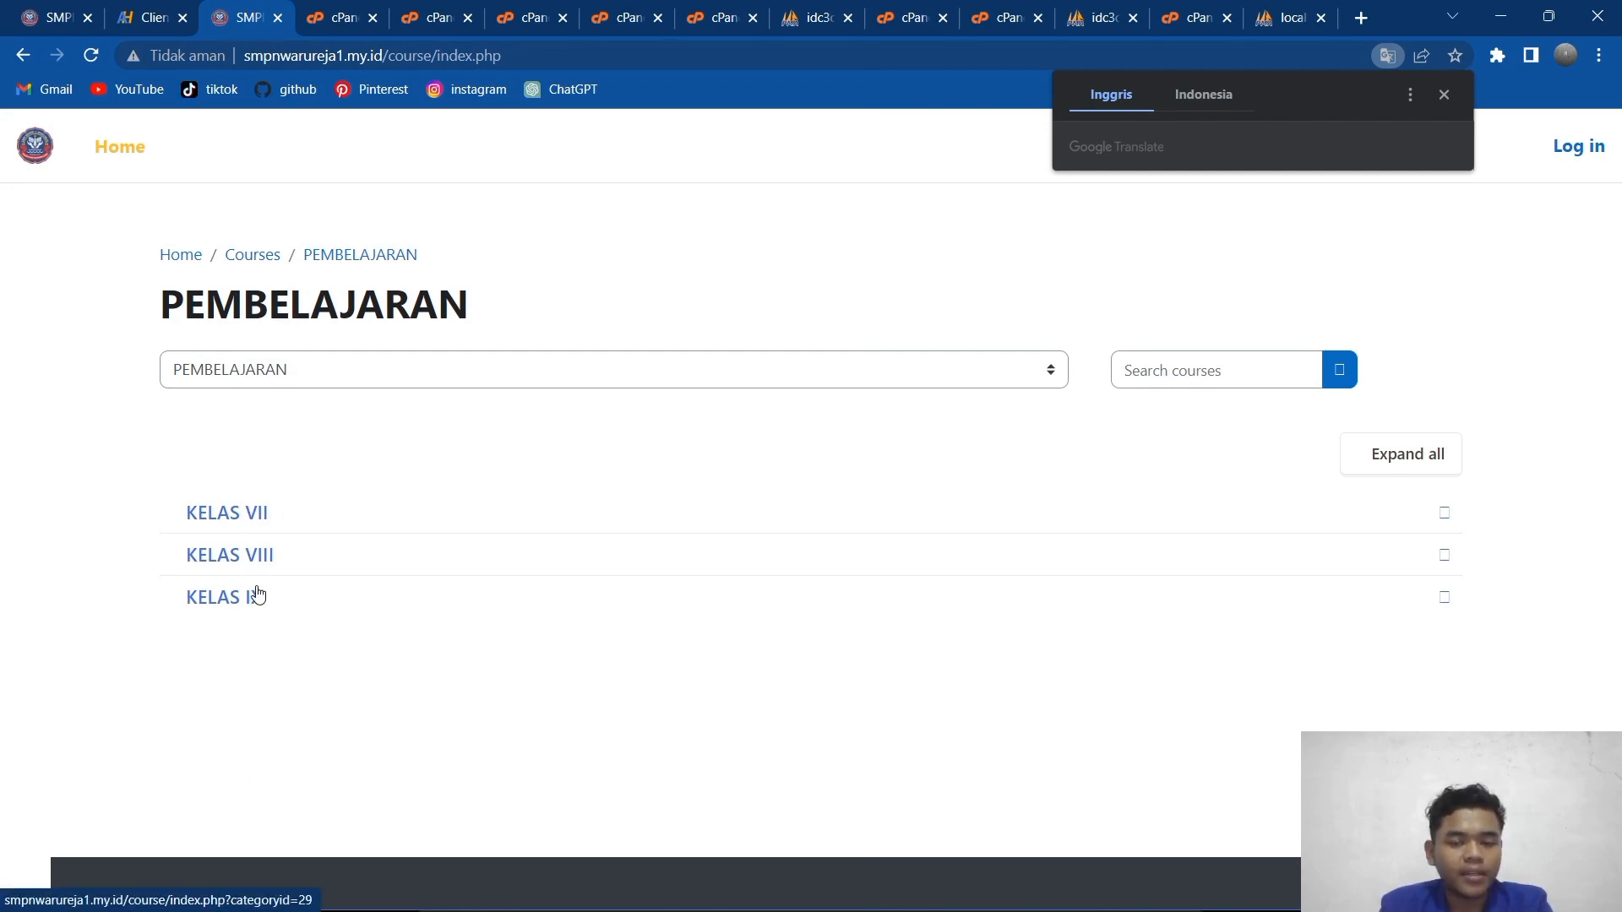
{"action": "left_click", "coordinate": [248, 525]}
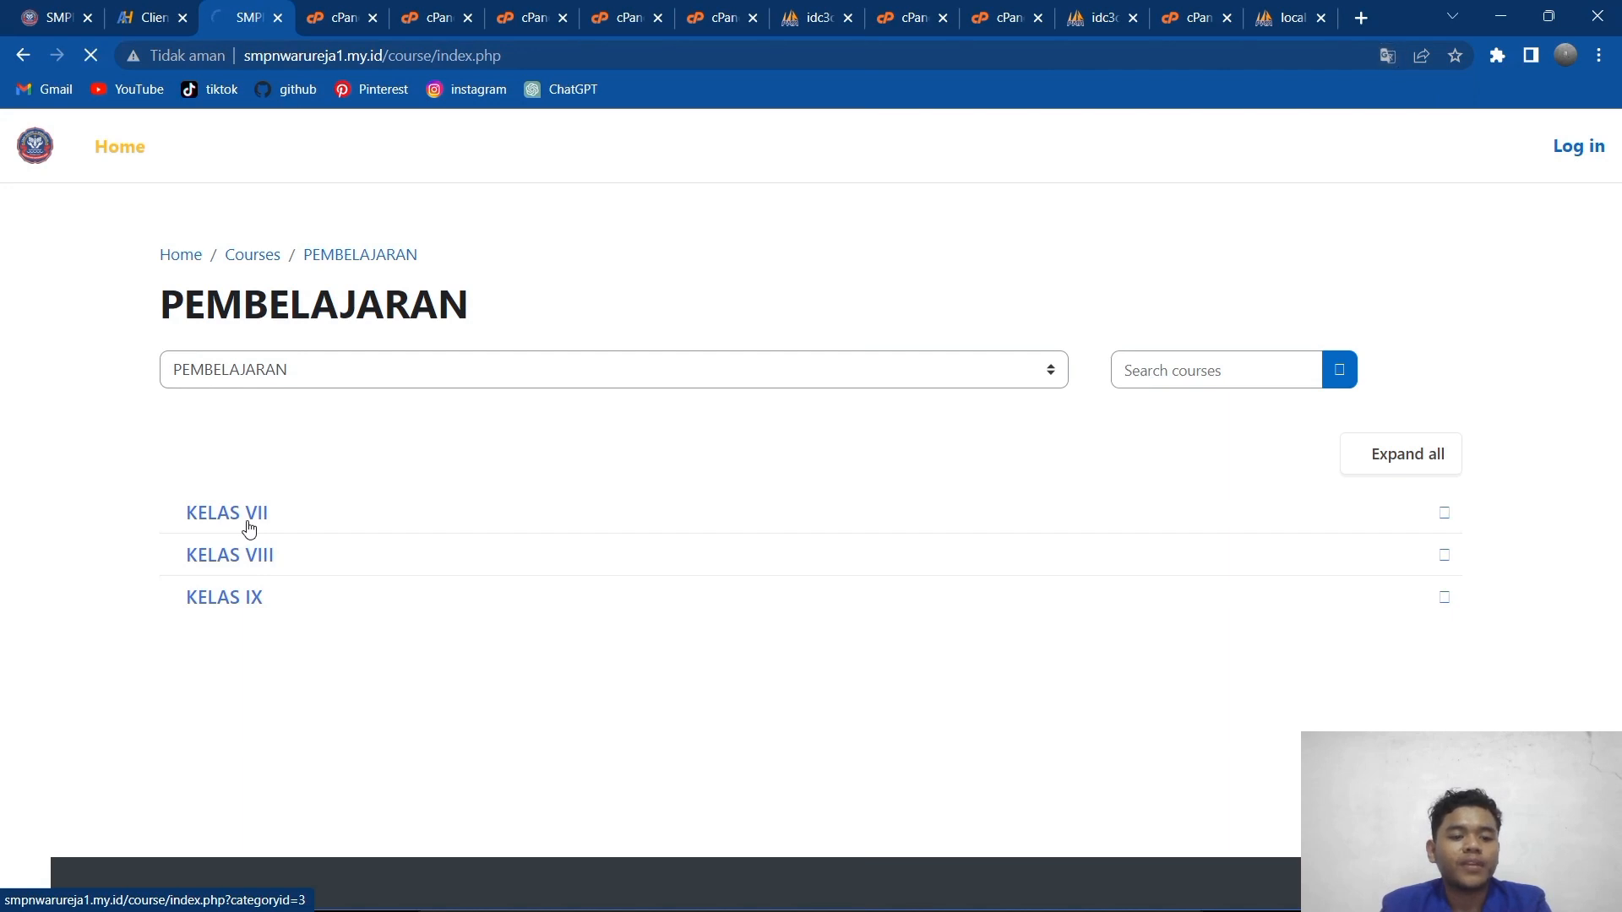
{"action": "scroll", "coordinate": [365, 622], "scroll_direction": "down", "scroll_amount": 3}
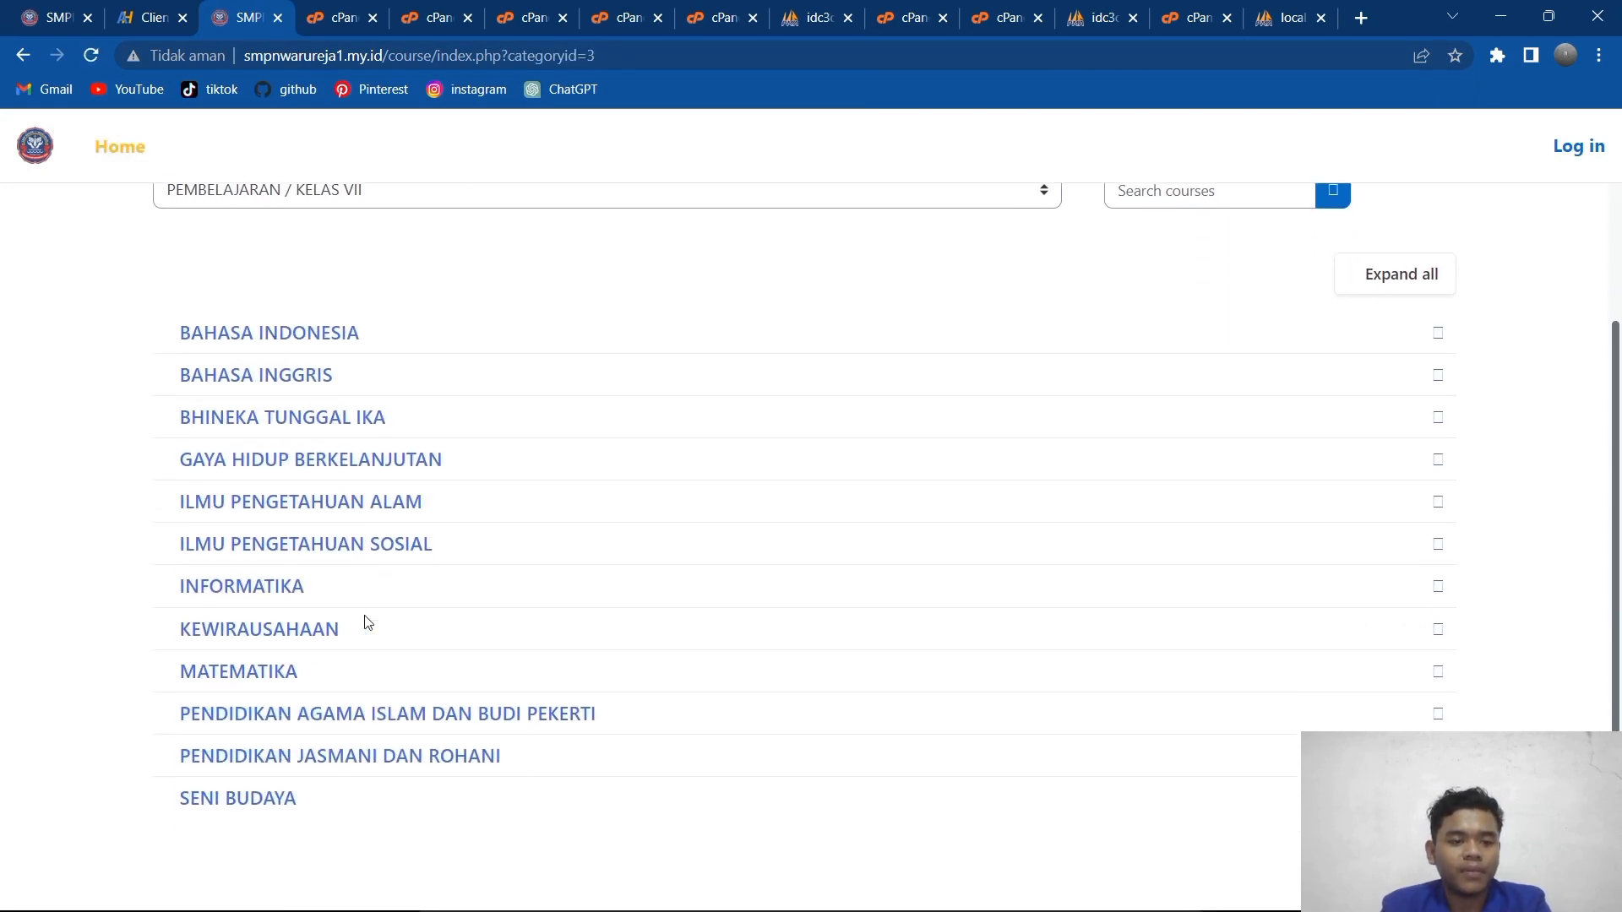
{"action": "scroll", "coordinate": [365, 623], "scroll_direction": "up", "scroll_amount": 2}
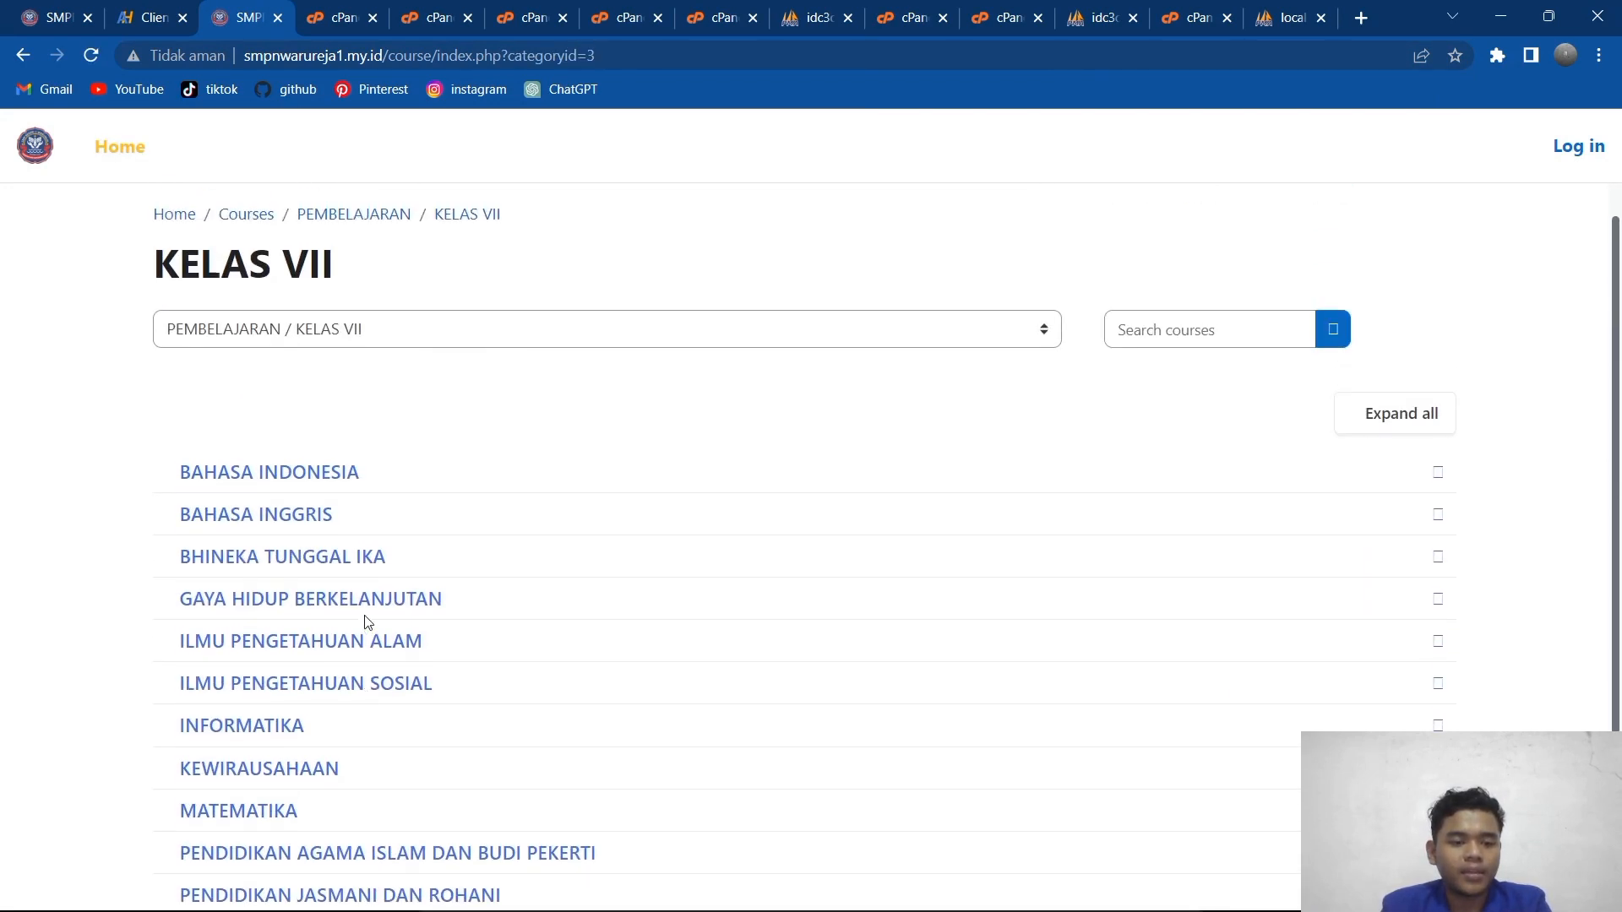
{"action": "scroll", "coordinate": [365, 623], "scroll_direction": "down", "scroll_amount": 3}
{"action": "scroll", "coordinate": [365, 623], "scroll_direction": "up", "scroll_amount": 3}
{"action": "scroll", "coordinate": [365, 623], "scroll_direction": "down", "scroll_amount": 3}
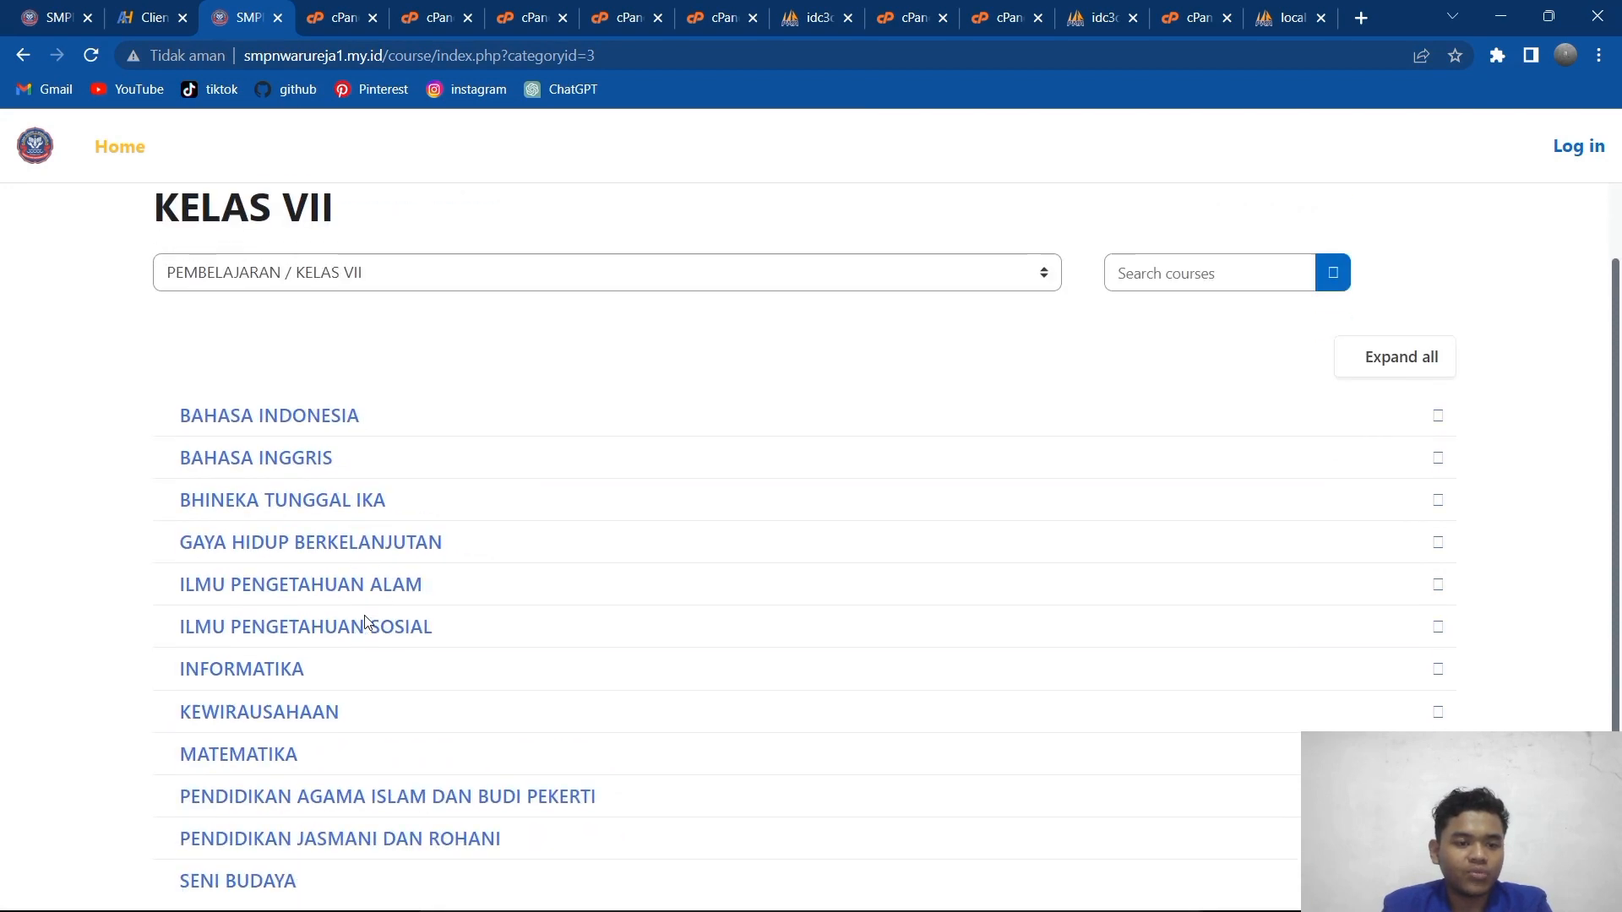
{"action": "left_click", "coordinate": [269, 288]}
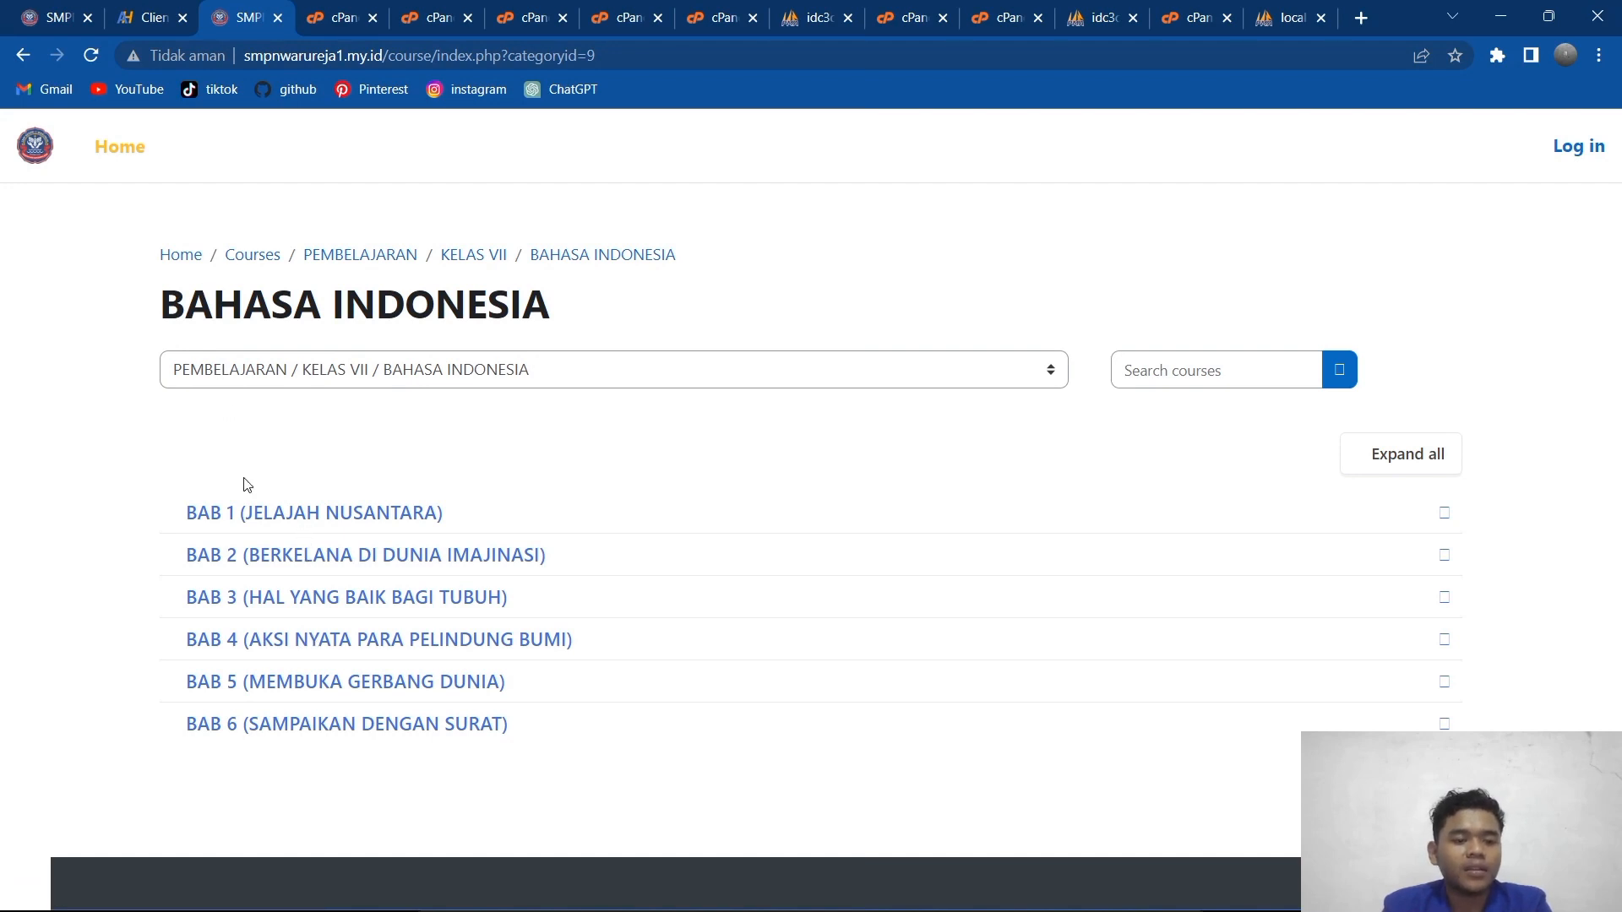
{"action": "left_click", "coordinate": [247, 511]}
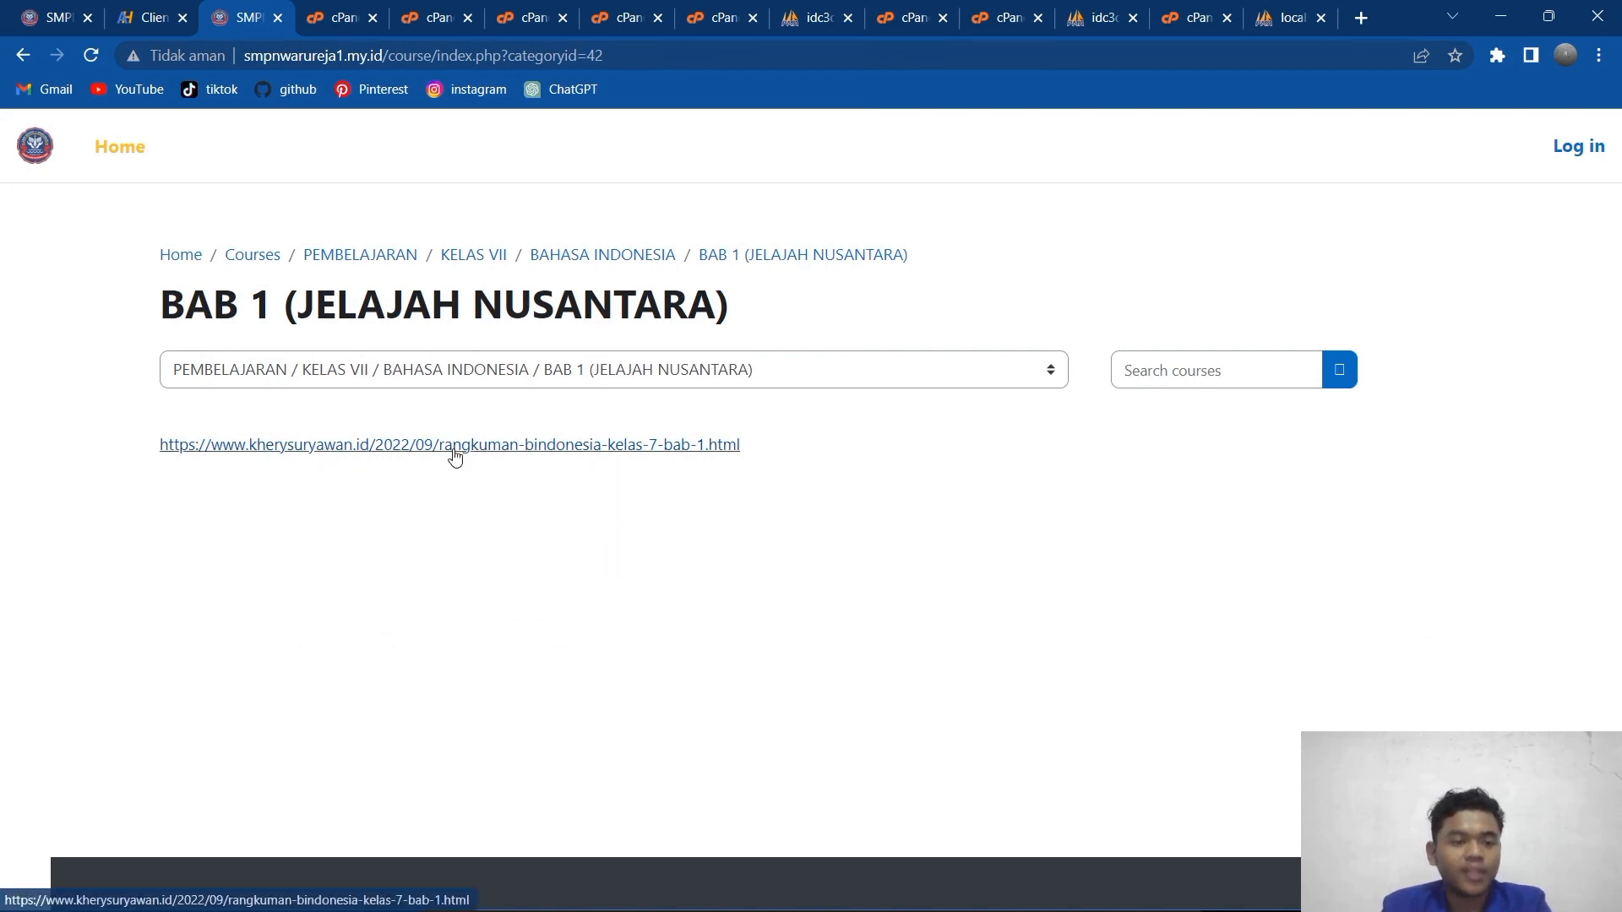
Step: Go back through the course categories to the site's home page and review its slideshow and introduction
{"action": "left_click", "coordinate": [23, 55]}
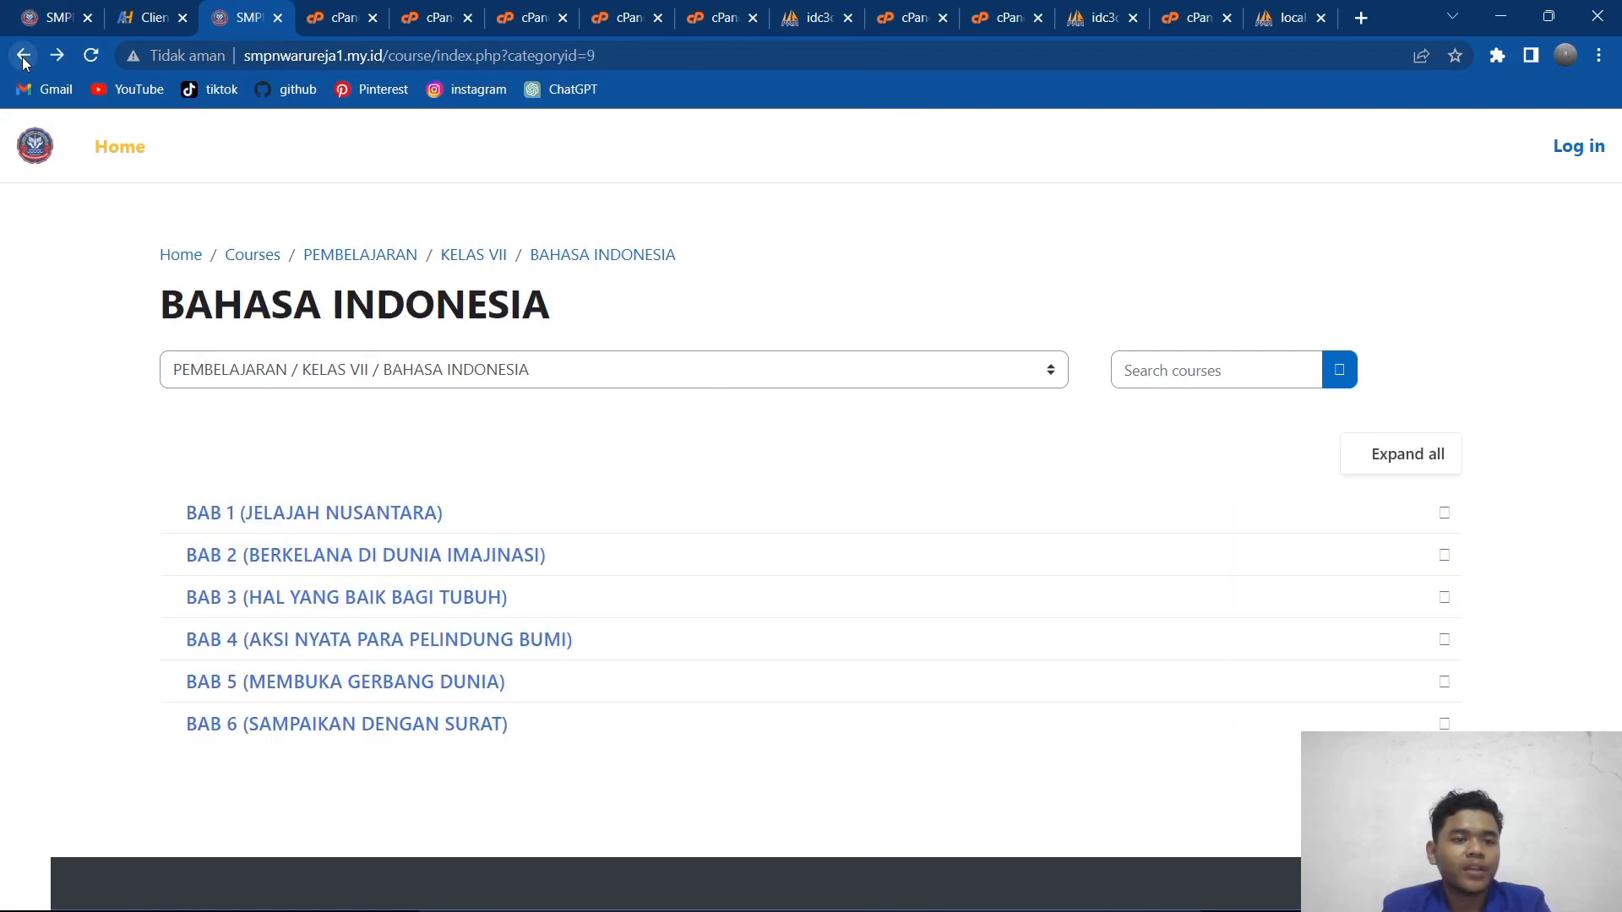
{"action": "left_click", "coordinate": [23, 55]}
{"action": "left_click", "coordinate": [22, 55]}
{"action": "left_click", "coordinate": [23, 55]}
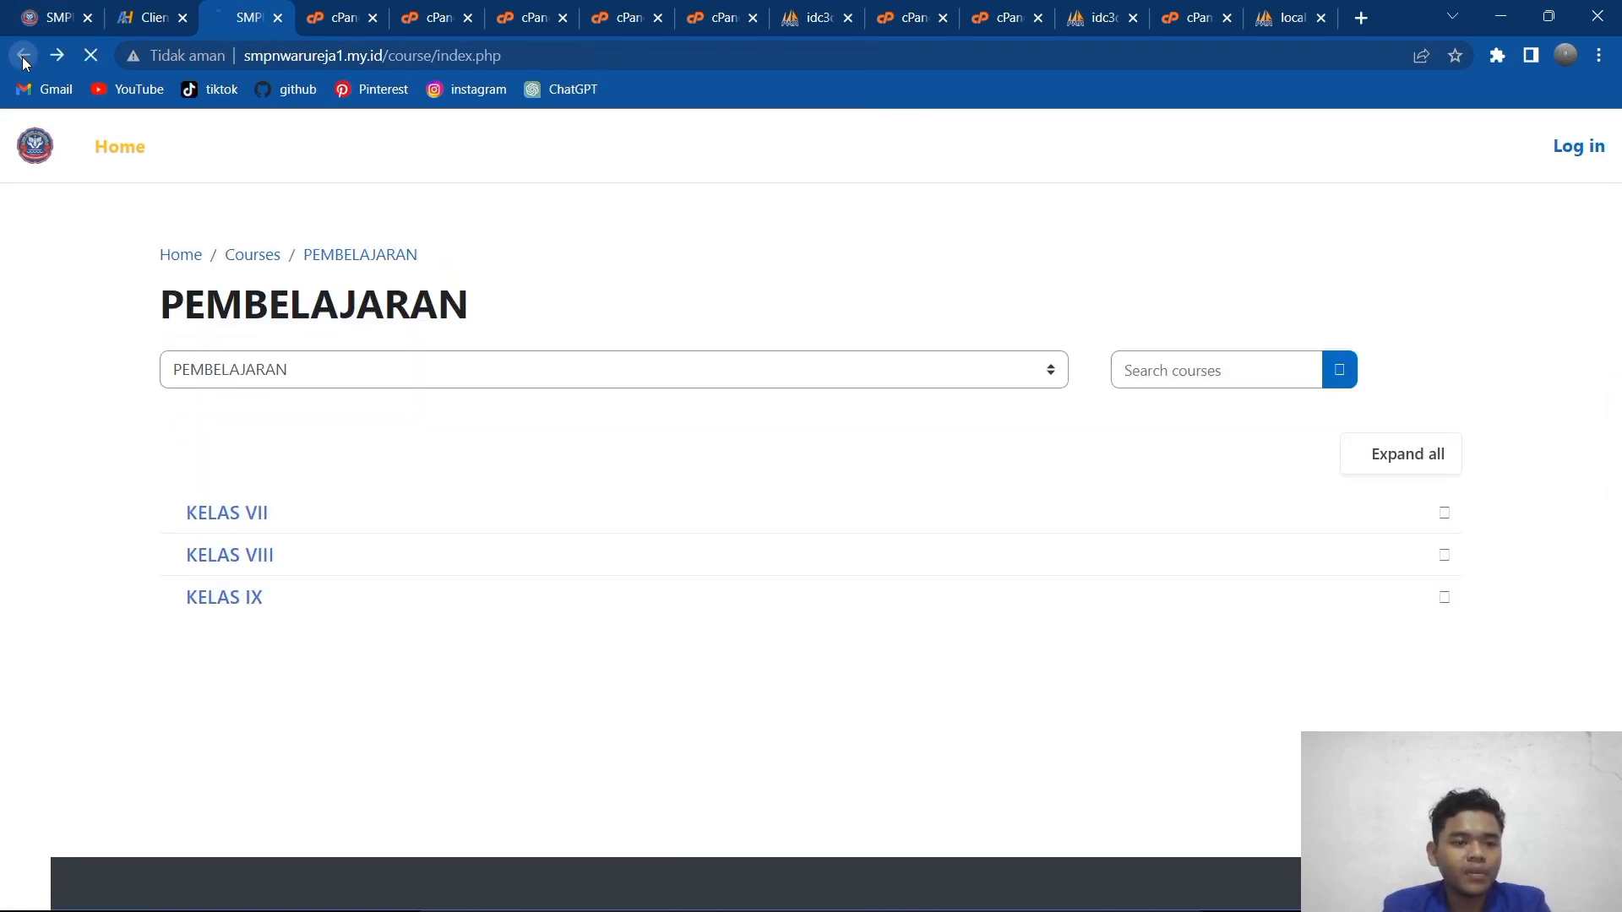
{"action": "left_click", "coordinate": [23, 55]}
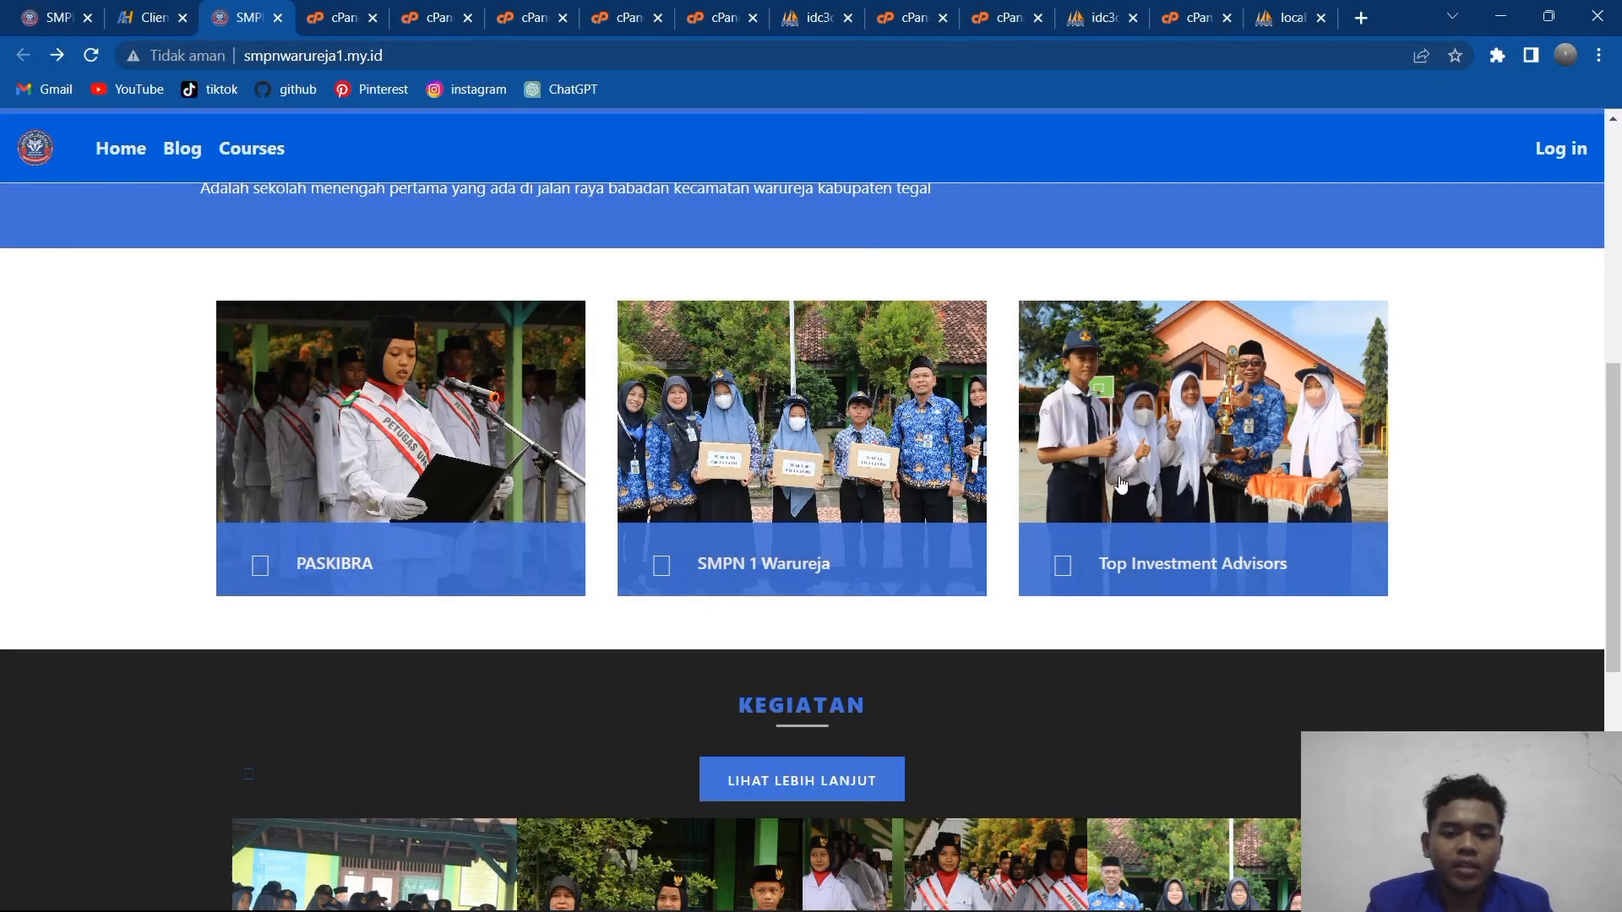
{"action": "scroll", "coordinate": [1118, 475], "scroll_direction": "up", "scroll_amount": 7}
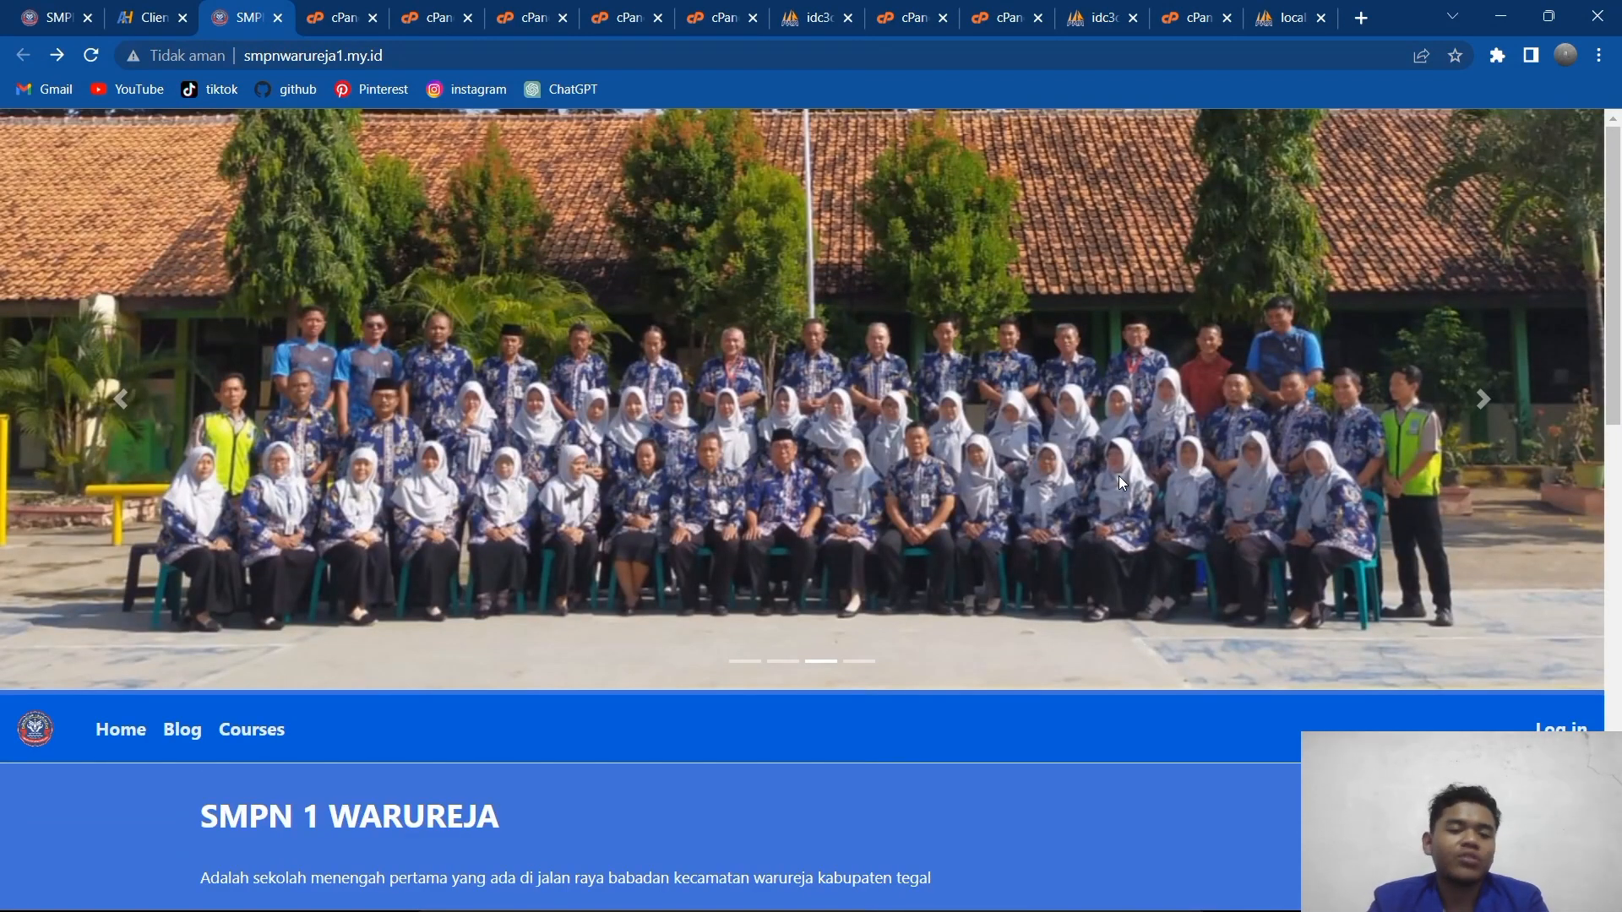
{"action": "scroll", "coordinate": [1119, 475], "scroll_direction": "down", "scroll_amount": 3}
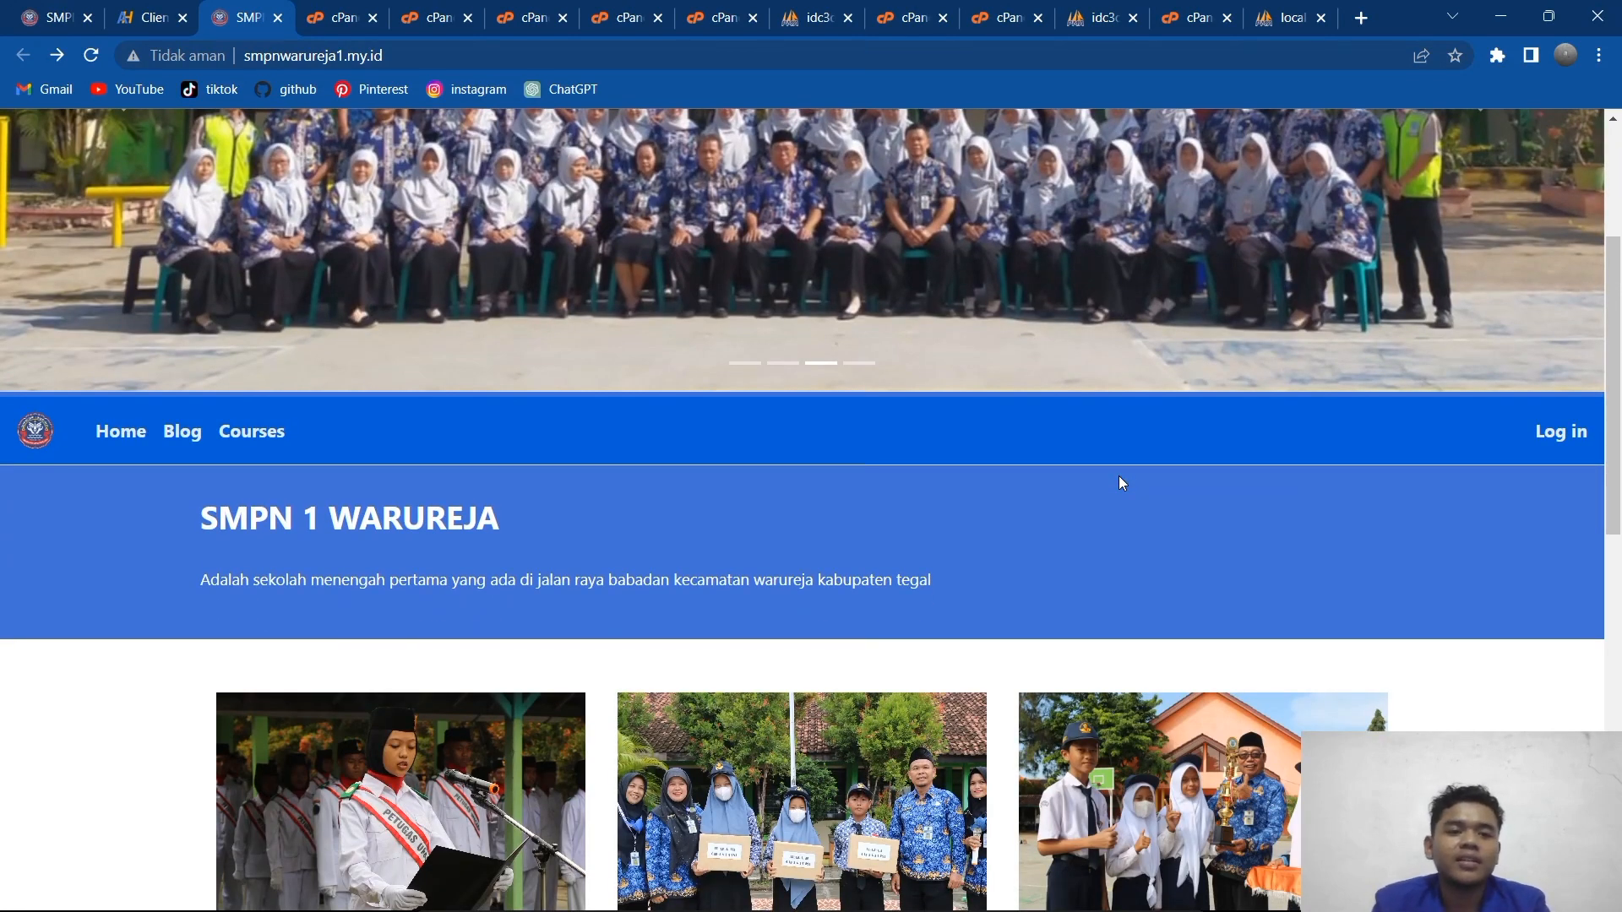
Step: Return to the ArenHost product details page and review its shortcuts and billing overview
{"action": "left_click", "coordinate": [152, 17]}
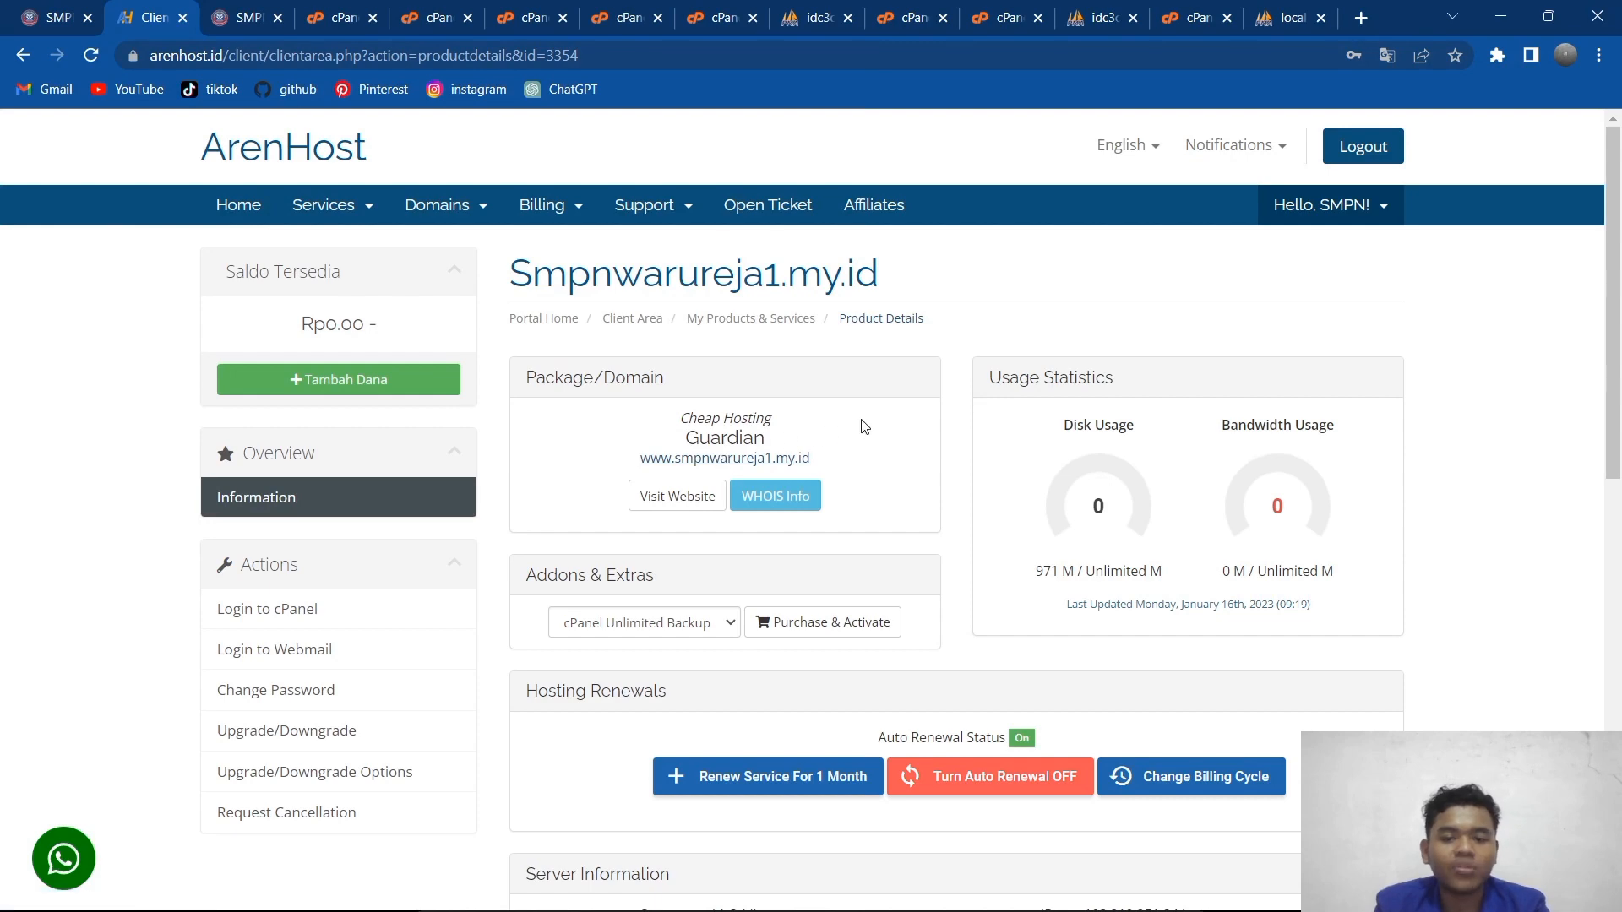
{"action": "scroll", "coordinate": [864, 427], "scroll_direction": "down", "scroll_amount": 10}
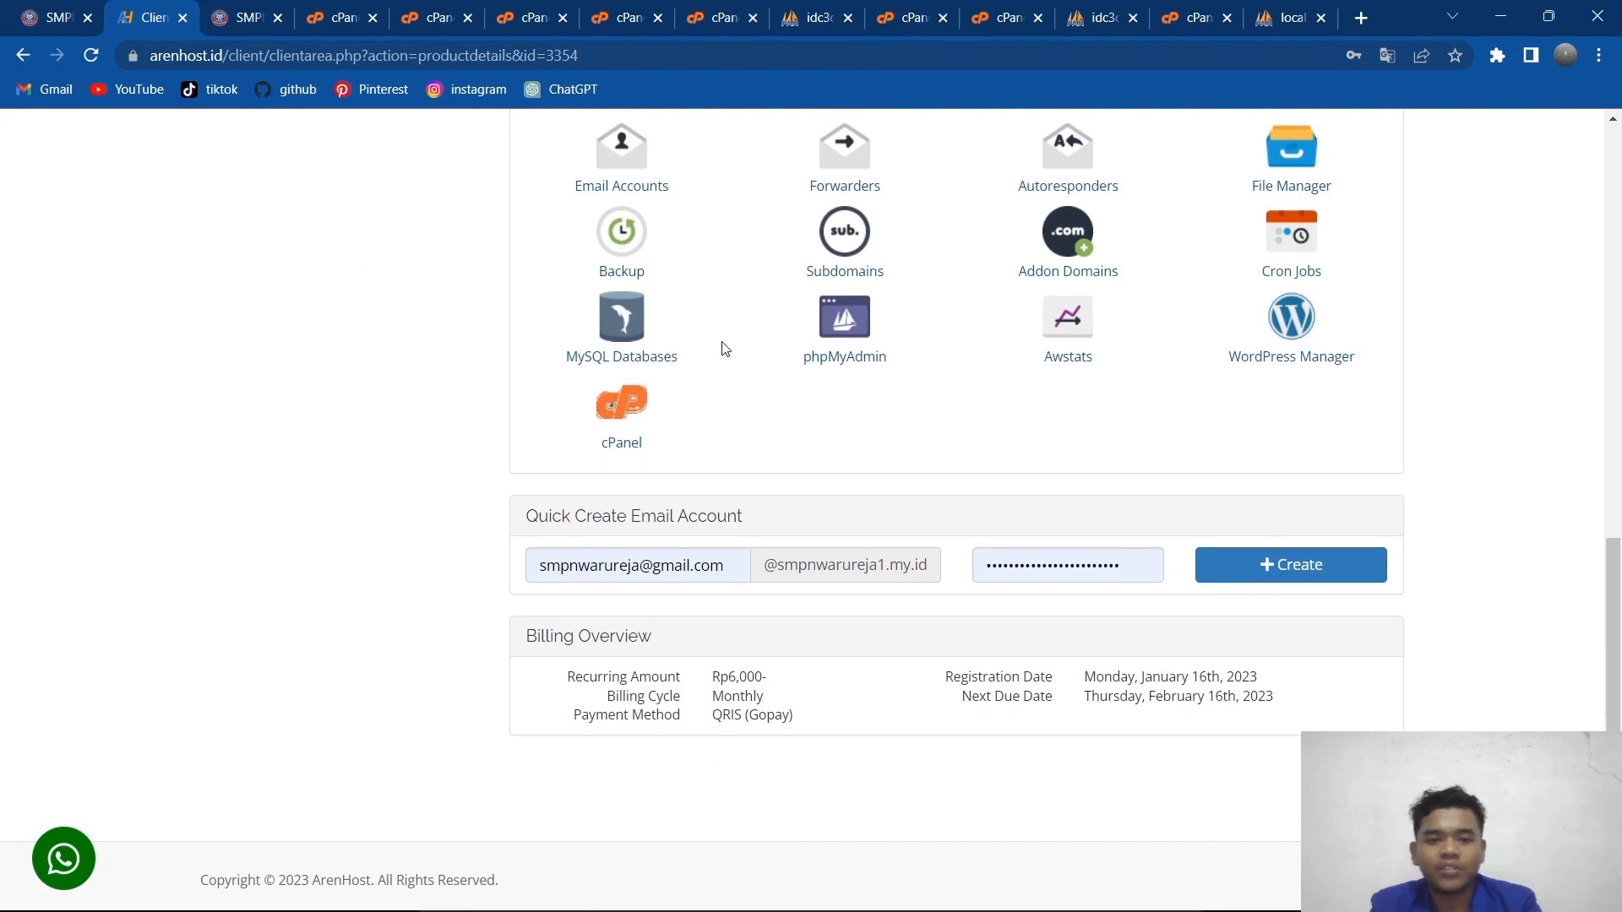
{"action": "scroll", "coordinate": [719, 342], "scroll_direction": "up", "scroll_amount": 10}
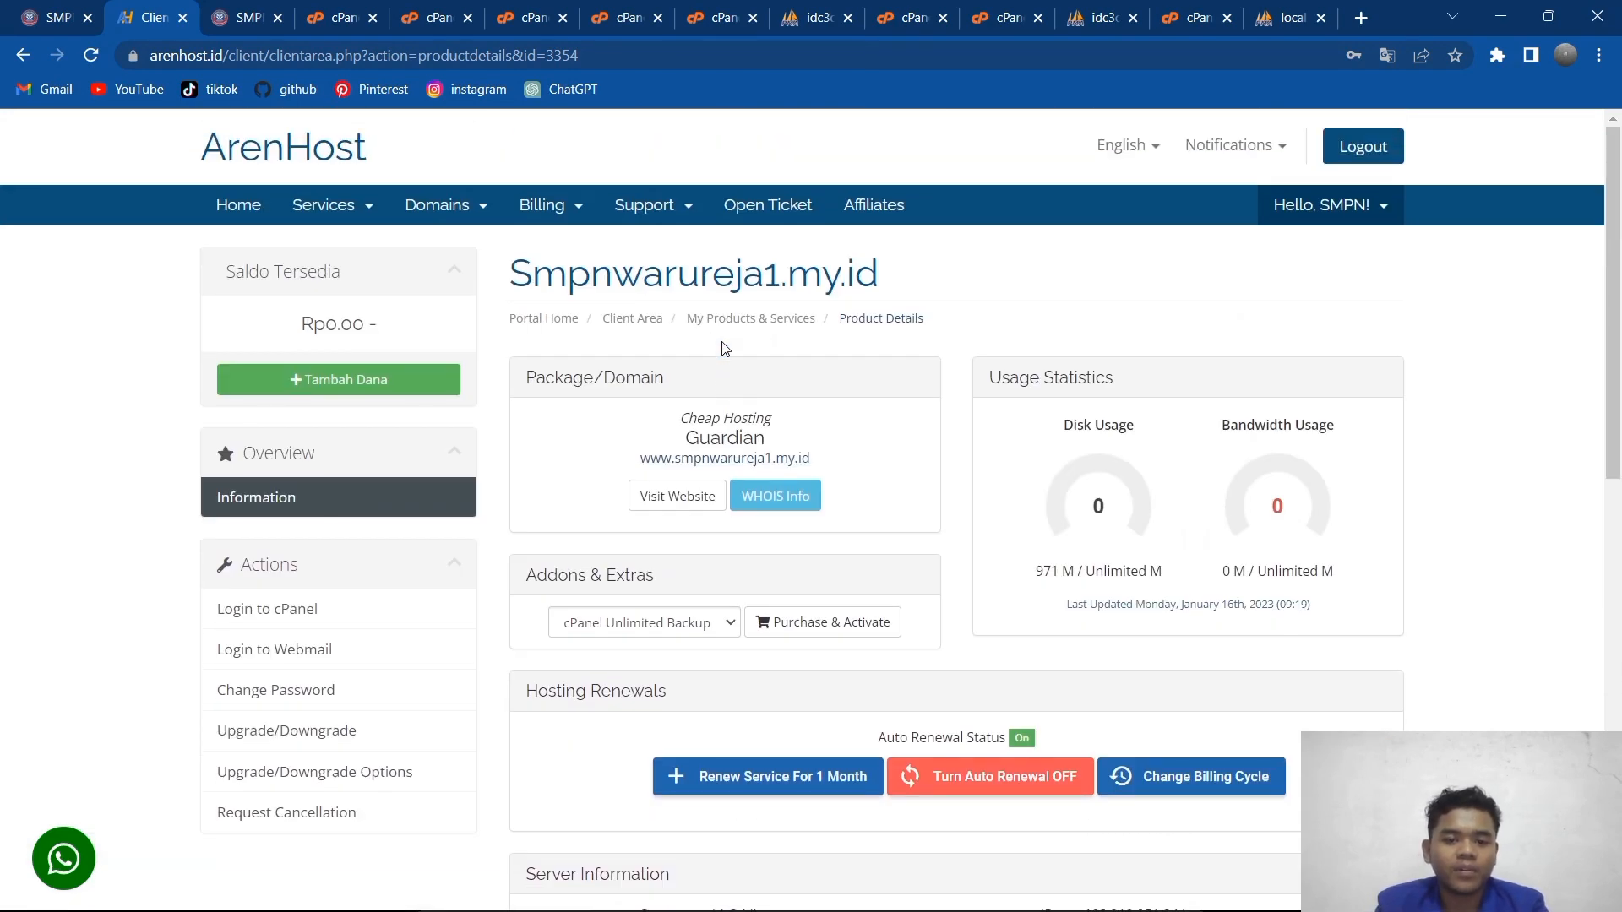